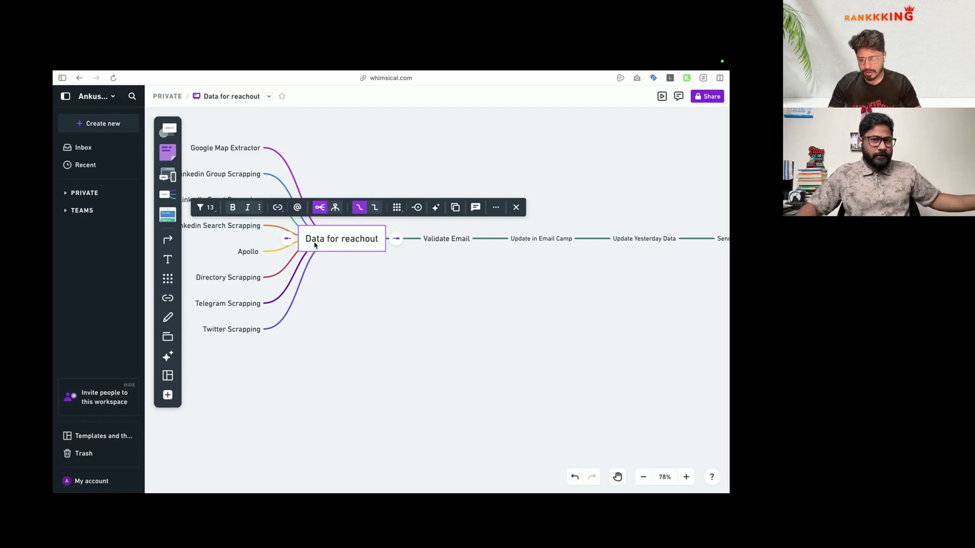
Step: Examine the Data for reachout mind map, following the branch from Validate Email to Send Notification and the scraping sources
{"action": "scroll", "coordinate": [398, 321], "scroll_direction": "right", "scroll_amount": 5}
{"action": "scroll", "coordinate": [398, 321], "scroll_direction": "up", "scroll_amount": 2}
{"action": "scroll", "coordinate": [399, 322], "scroll_direction": "right", "scroll_amount": 2}
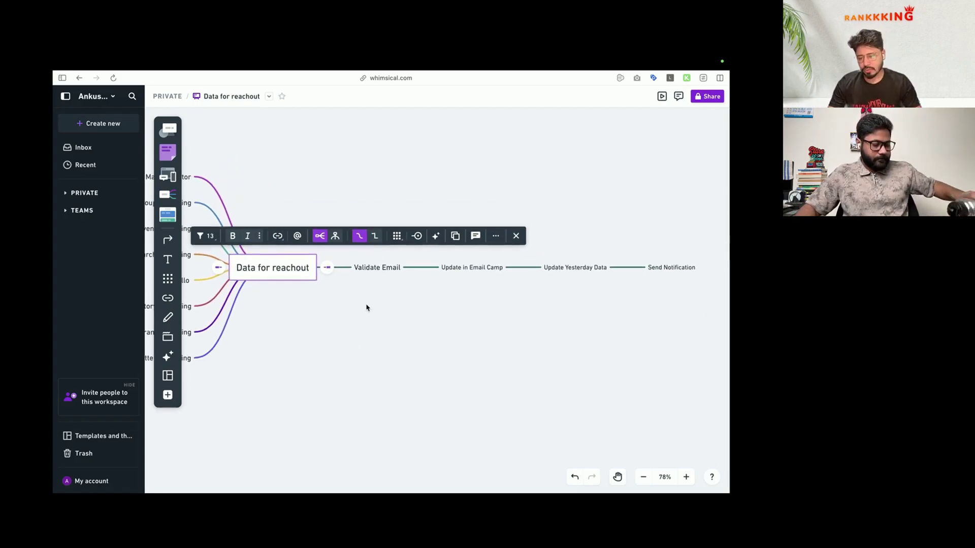
{"action": "scroll", "coordinate": [367, 307], "scroll_direction": "right", "scroll_amount": 3}
{"action": "scroll", "coordinate": [367, 307], "scroll_direction": "down", "scroll_amount": 1}
{"action": "left_click", "coordinate": [357, 258]}
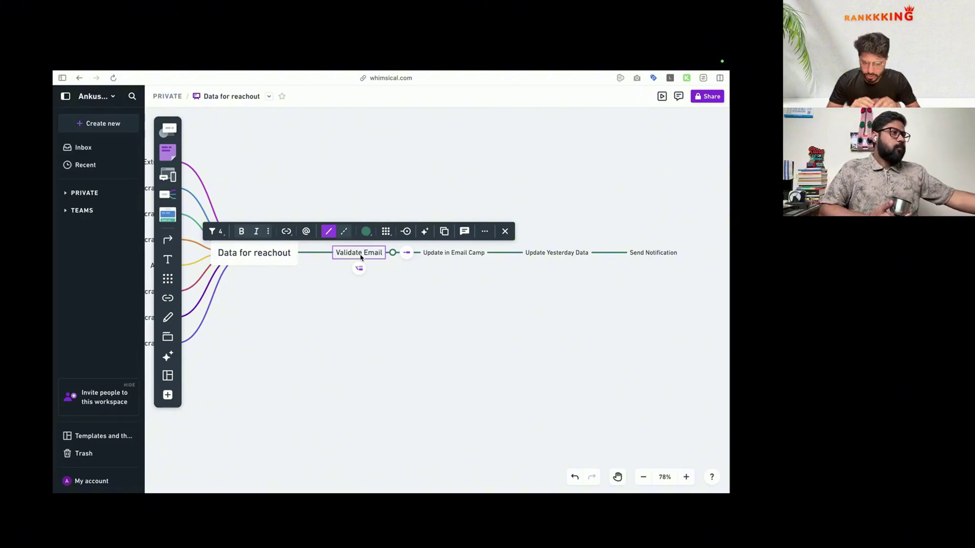
{"action": "left_click", "coordinate": [451, 255]}
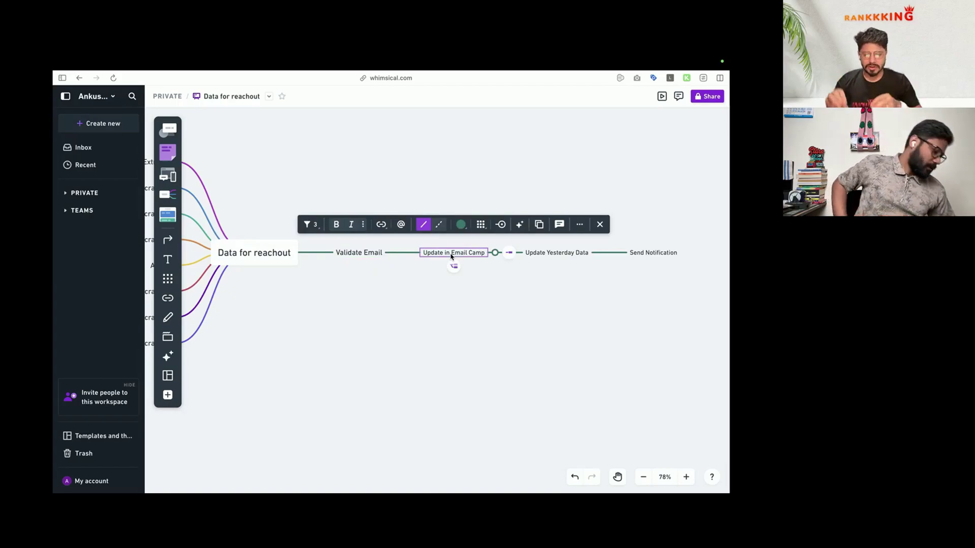
{"action": "left_click", "coordinate": [529, 257]}
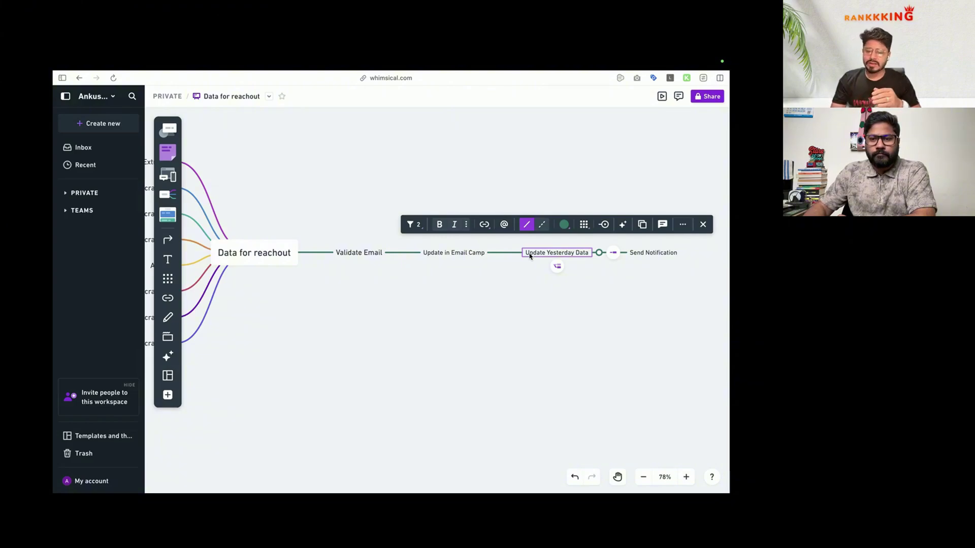
{"action": "left_click", "coordinate": [647, 252]}
{"action": "left_click", "coordinate": [556, 255]}
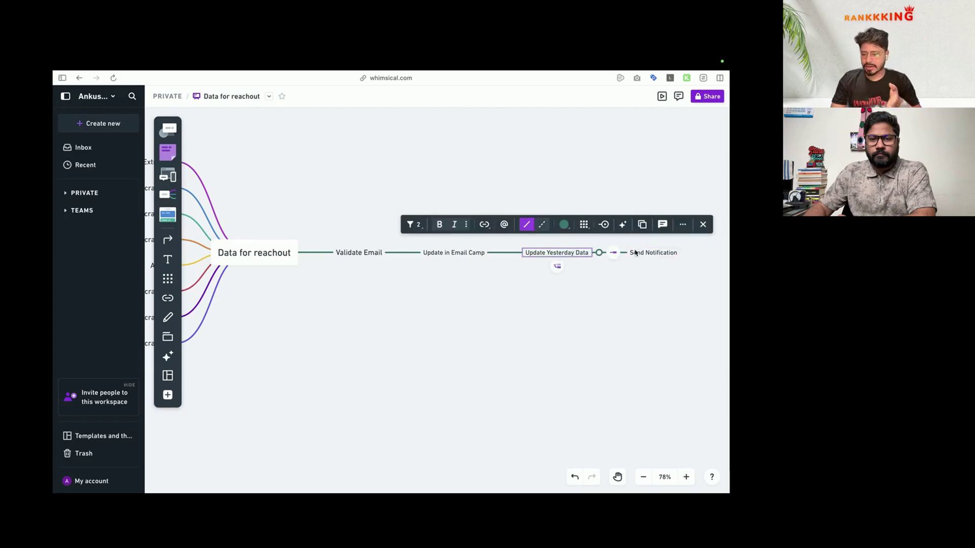
{"action": "left_click", "coordinate": [644, 253]}
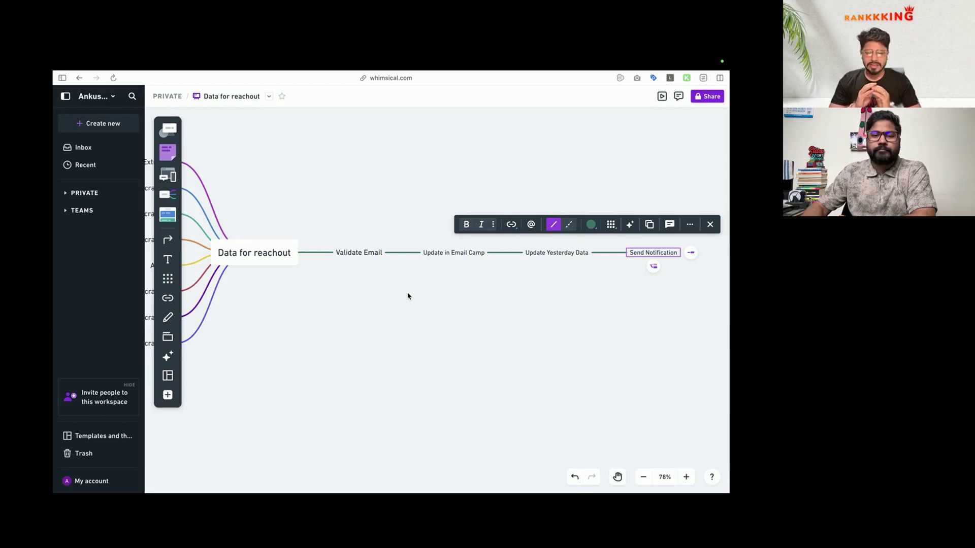
{"action": "scroll", "coordinate": [298, 305], "scroll_direction": "down", "scroll_amount": 5}
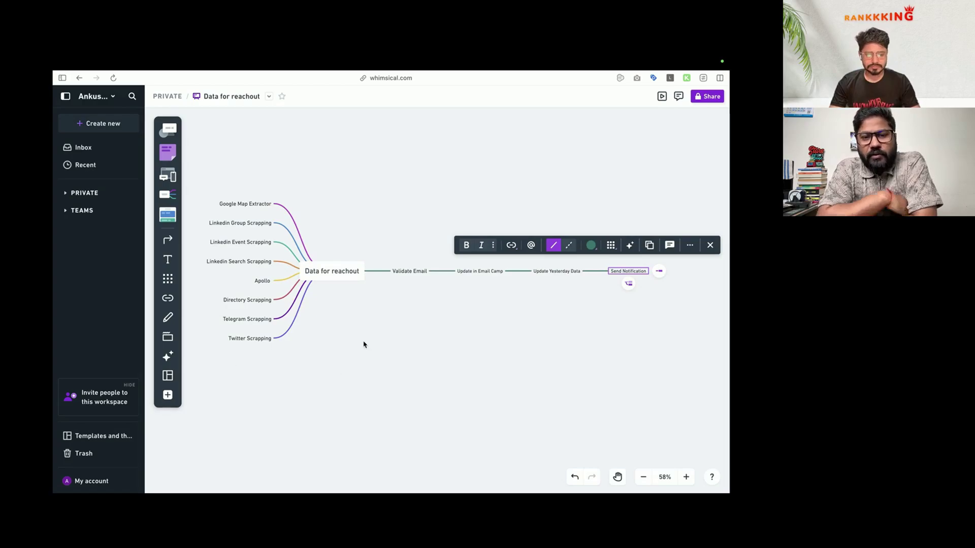
{"action": "scroll", "coordinate": [362, 345], "scroll_direction": "right", "scroll_amount": 3}
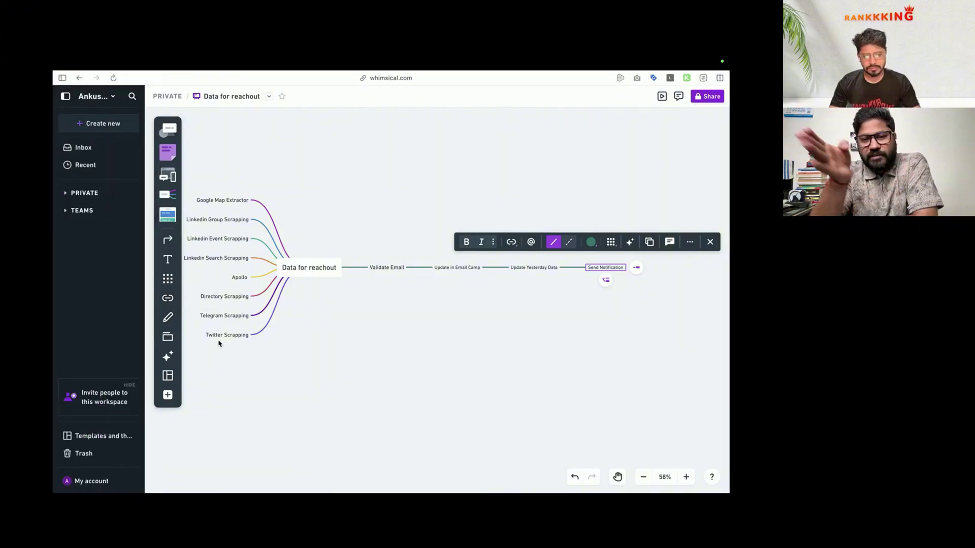
Step: Switch to the Email Camp Sending Using ReachInbox spreadsheet and review its list of steps, nodes and actions
{"action": "mouse_move", "coordinate": [54, 356]}
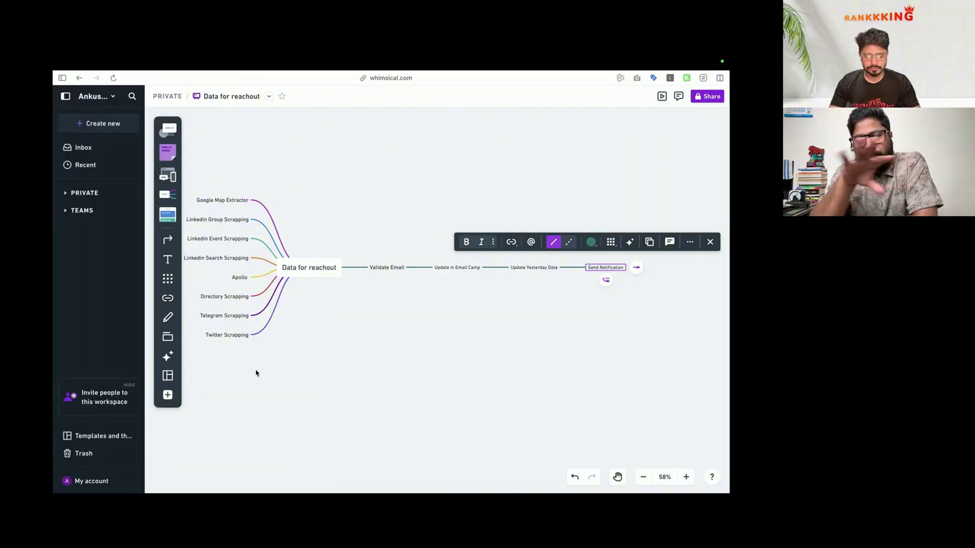
{"action": "left_click", "coordinate": [97, 446]}
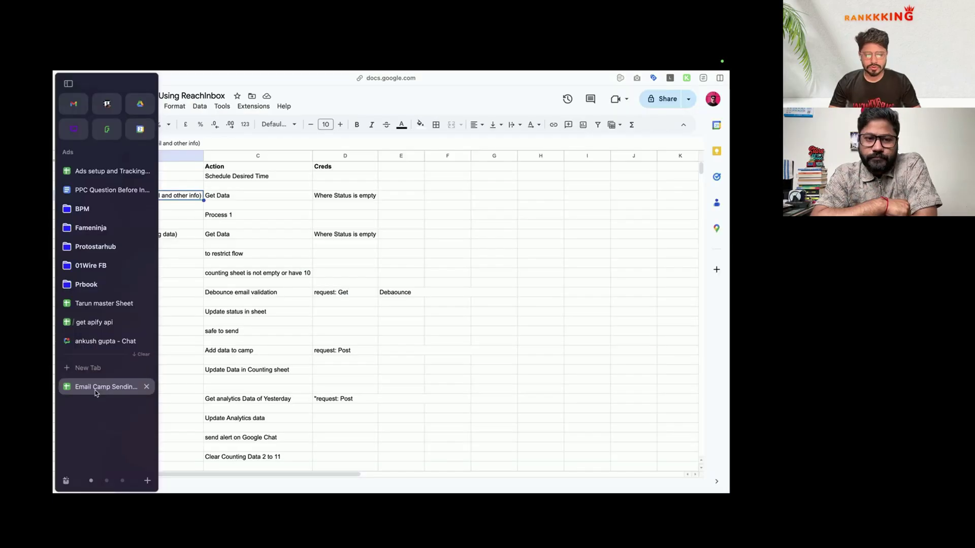
{"action": "scroll", "coordinate": [251, 339], "scroll_direction": "down", "scroll_amount": 3}
{"action": "scroll", "coordinate": [251, 339], "scroll_direction": "up", "scroll_amount": 3}
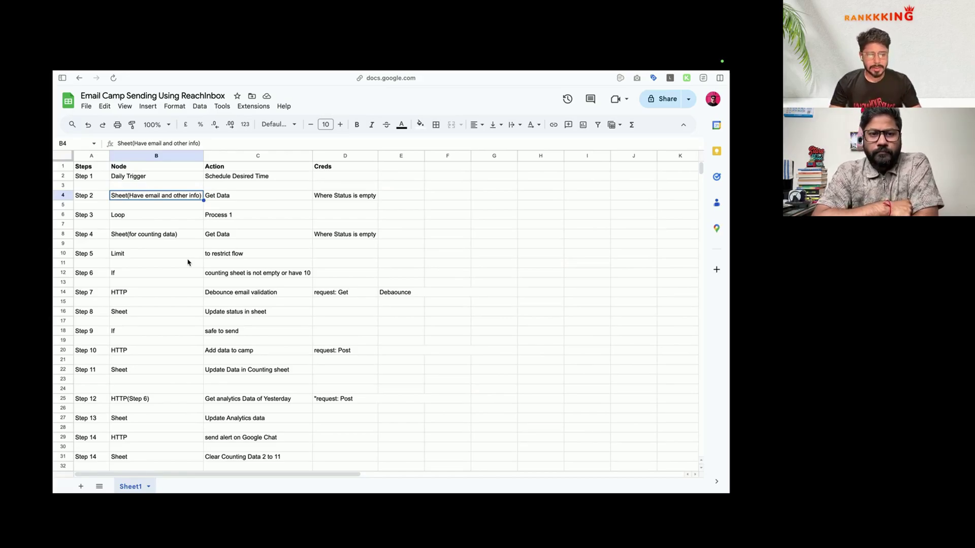
Step: Open the n8n workflows overview in a new browser tab
{"action": "mouse_move", "coordinate": [54, 297]}
{"action": "left_click", "coordinate": [94, 368]}
{"action": "type", "text": "n"}
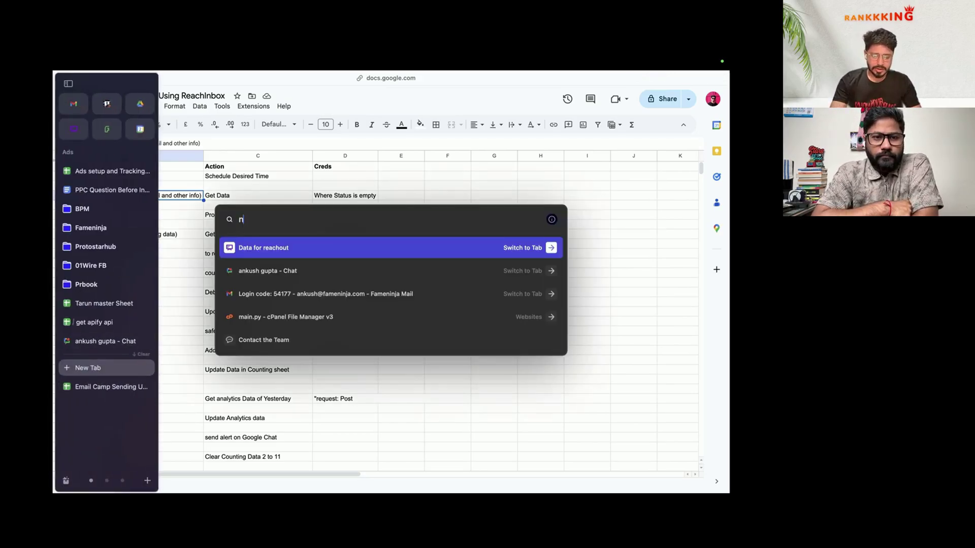
{"action": "type", "text": "8n"}
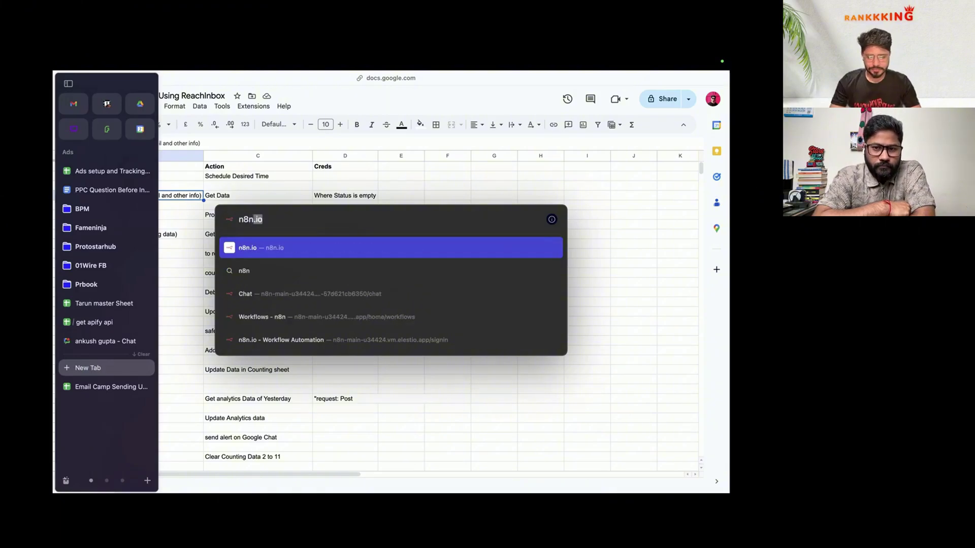
{"action": "key", "text": "Down"}
{"action": "key", "text": "Down"}
{"action": "key", "text": "Return"}
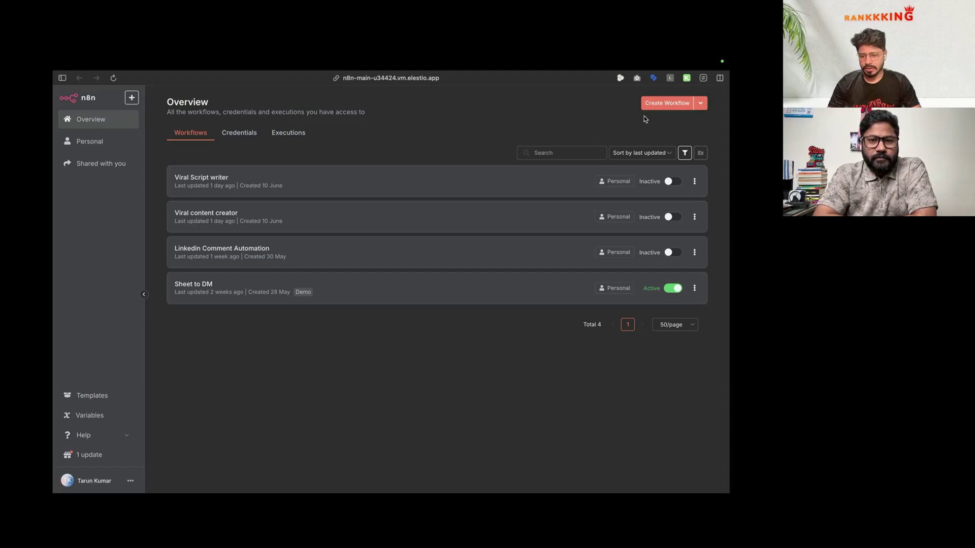
Step: Create a new workflow and name it "Email Automation Using Reachinbox"
{"action": "left_click", "coordinate": [674, 105]}
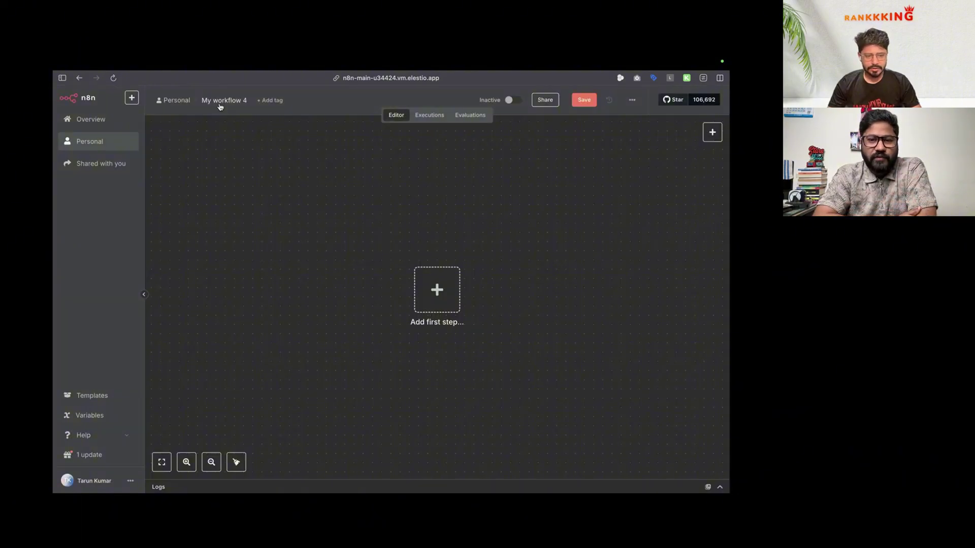
{"action": "left_click", "coordinate": [224, 102]}
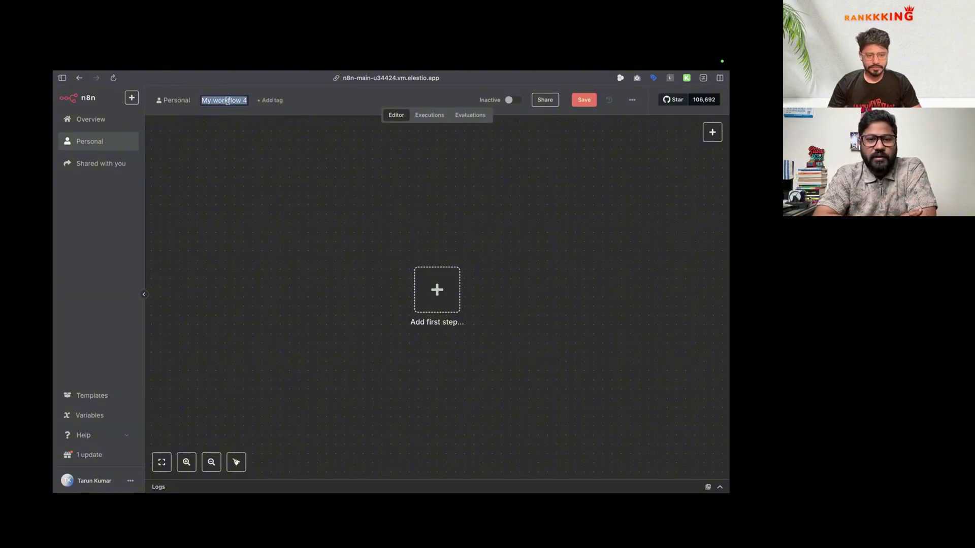
{"action": "key", "text": "BackSpace"}
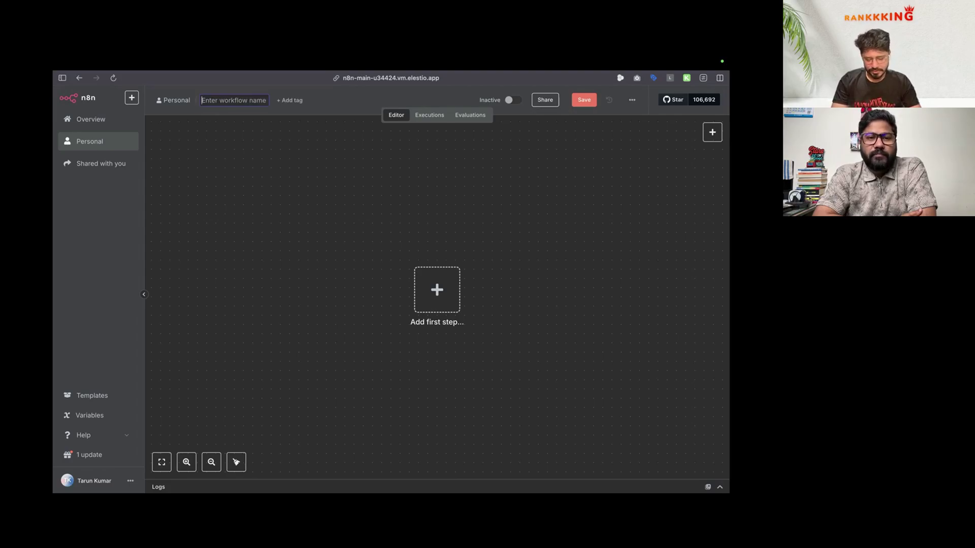
{"action": "type", "text": "Email ou"}
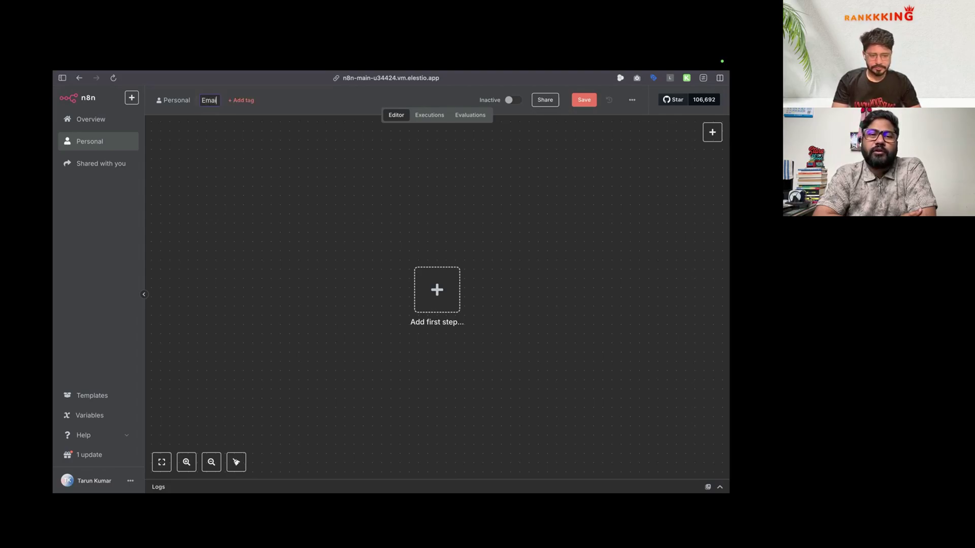
{"action": "key", "text": "BackSpace"}
{"action": "key", "text": "BackSpace"}
{"action": "type", "text": "Au"}
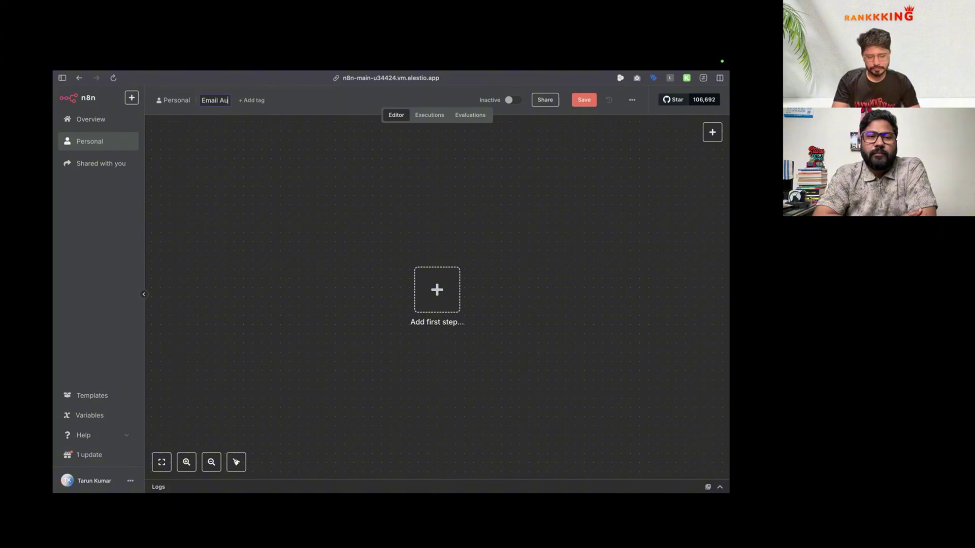
{"action": "type", "text": "tomatio"}
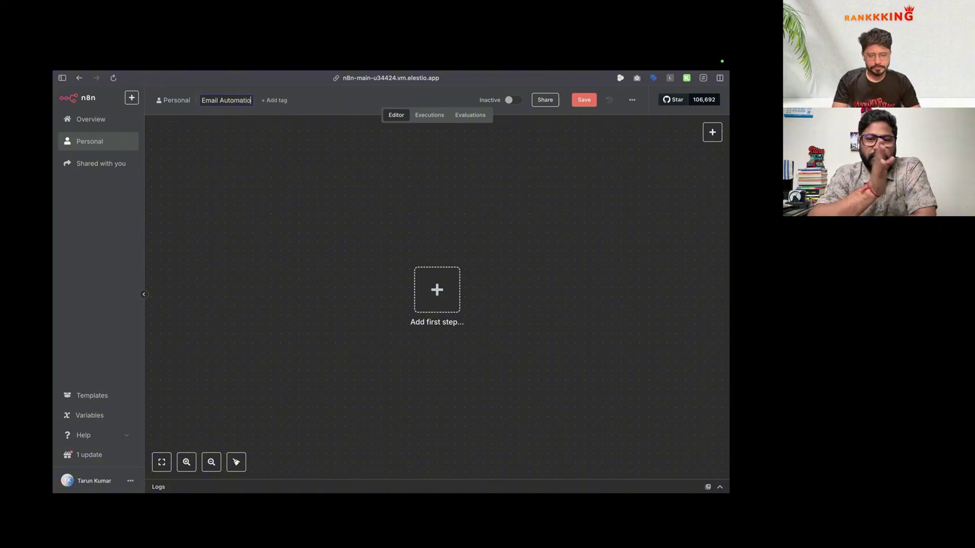
{"action": "type", "text": "n Using"}
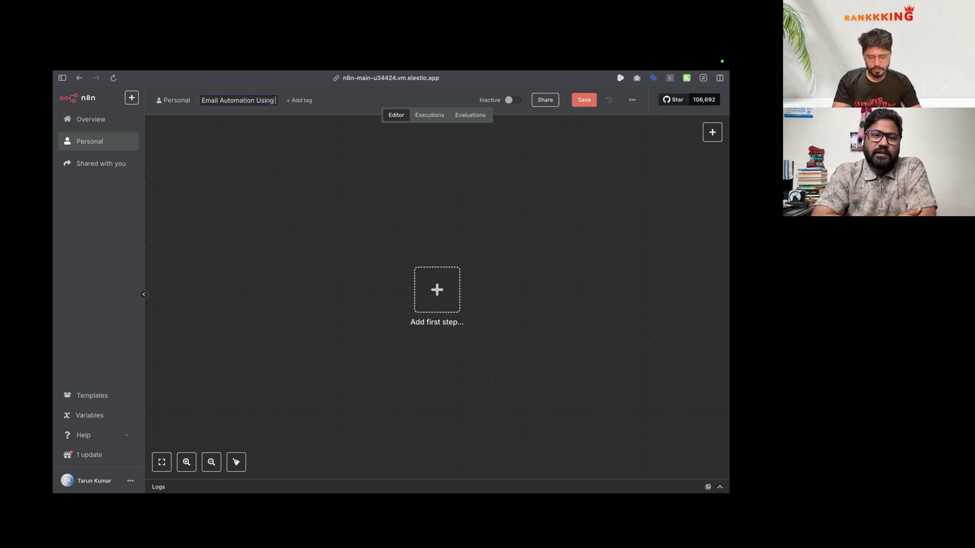
{"action": "type", "text": " Reachinbox"}
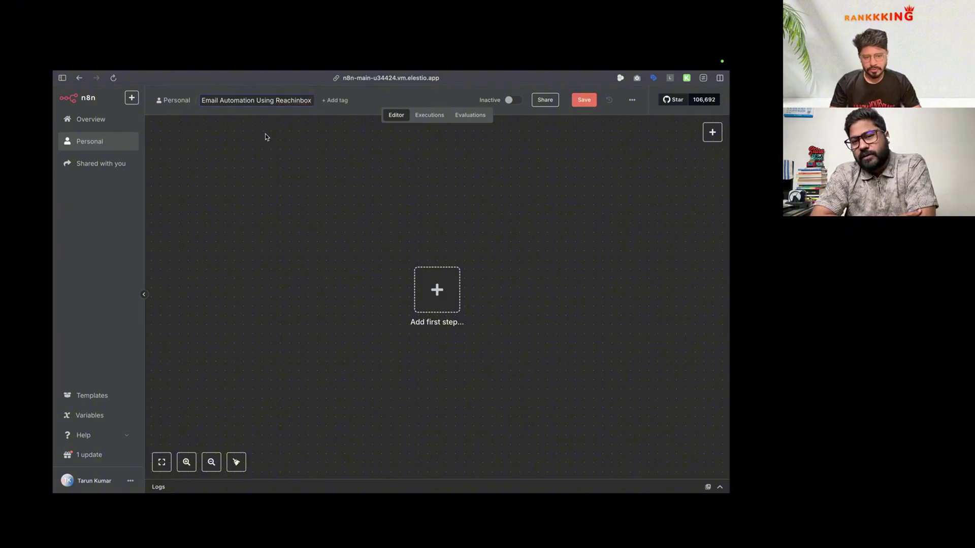
Step: Copy "Reachinbox" from the workflow name, switch to the Brave browser and use it to open the ReachInbox web app
{"action": "double_click", "coordinate": [293, 100]}
{"action": "key", "text": "super+c"}
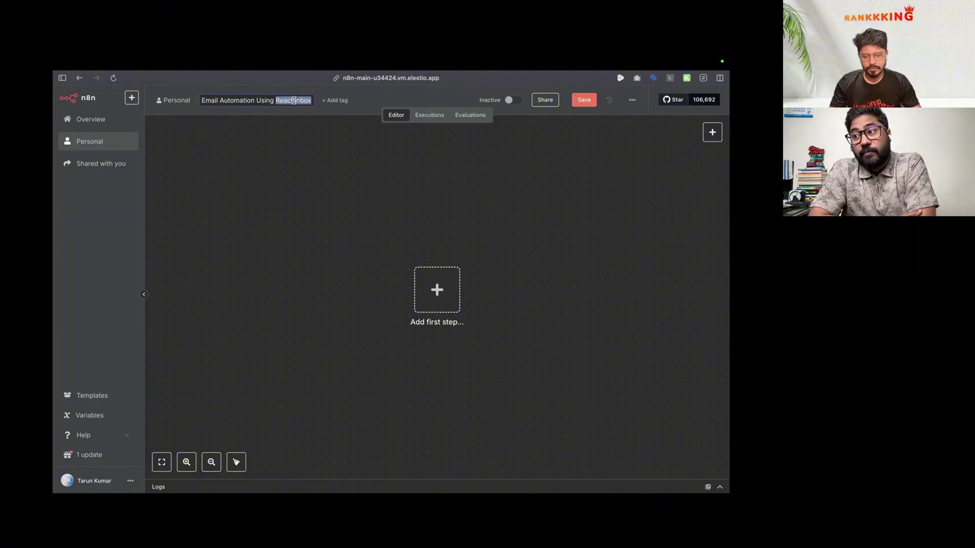
{"action": "key", "text": "super+Tab"}
{"action": "left_click", "coordinate": [227, 98]}
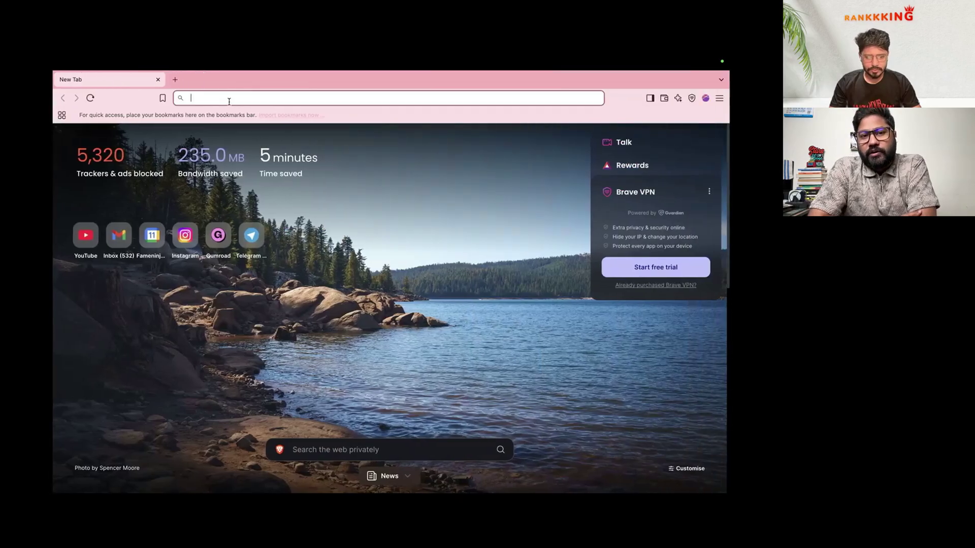
{"action": "key", "text": "super+v"}
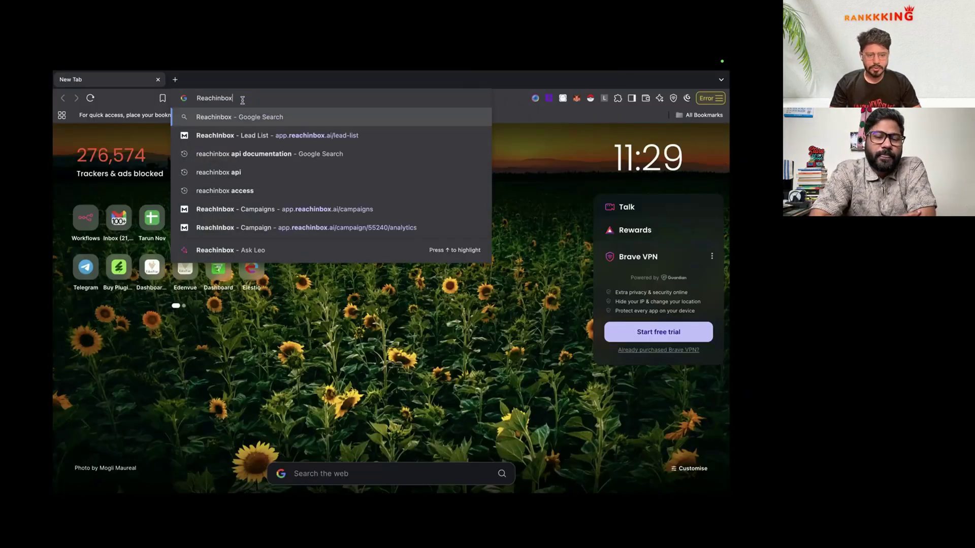
{"action": "key", "text": "Return"}
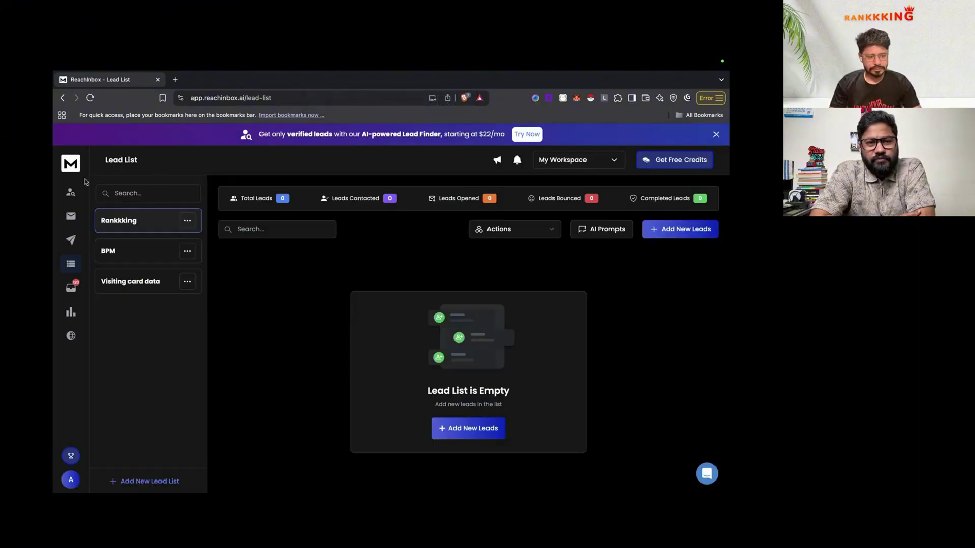
Step: View the ReachInbox email accounts and look through the campaigns list
{"action": "left_click", "coordinate": [71, 167]}
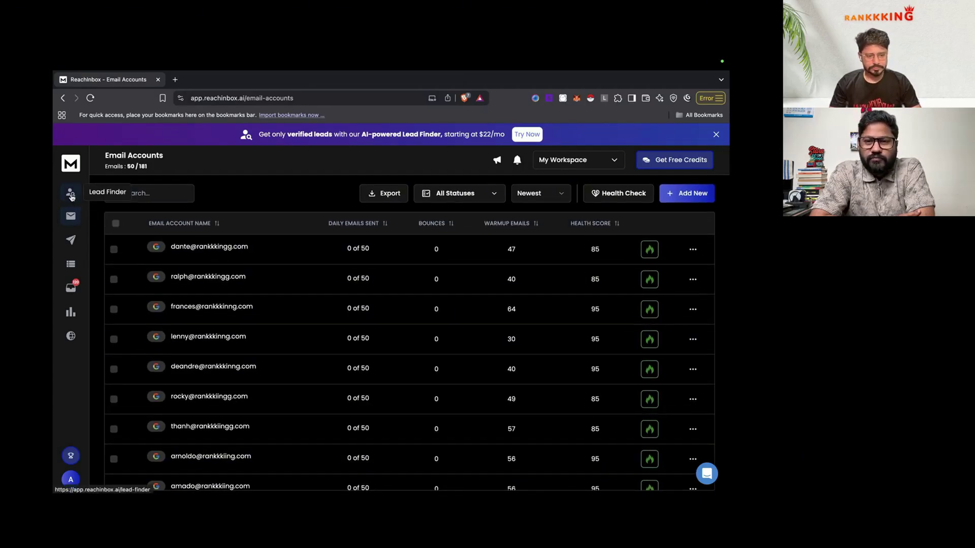
{"action": "left_click", "coordinate": [72, 239]}
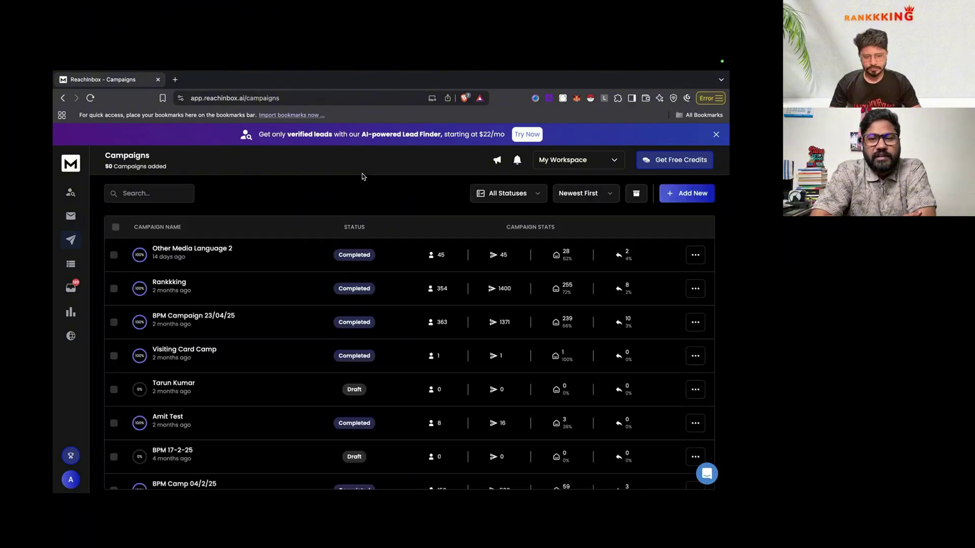
{"action": "scroll", "coordinate": [361, 233], "scroll_direction": "down", "scroll_amount": 3}
{"action": "scroll", "coordinate": [361, 233], "scroll_direction": "up", "scroll_amount": 3}
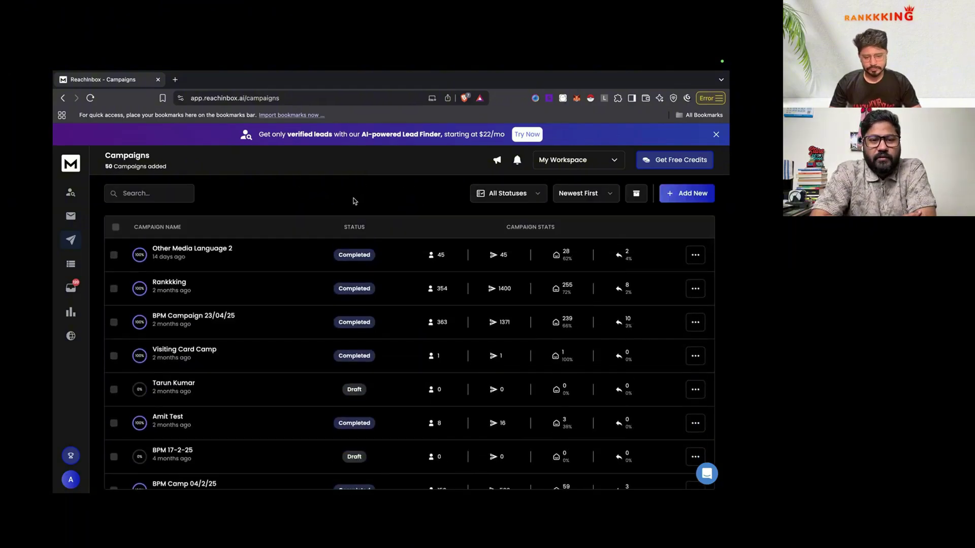
Step: Switch back to the n8n workflow editor, confirm the new workflow name and save the workflow
{"action": "scroll", "coordinate": [350, 206], "scroll_direction": "left", "scroll_amount": 3}
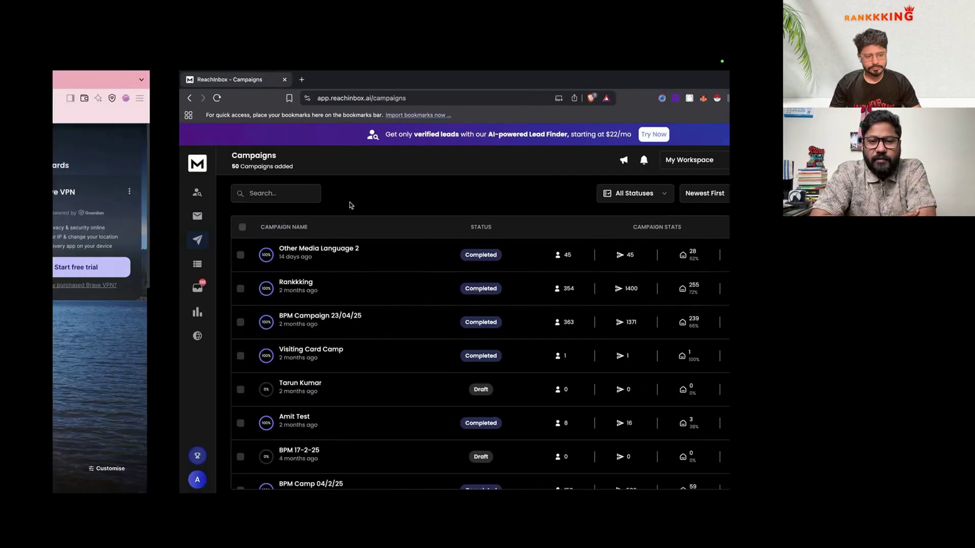
{"action": "scroll", "coordinate": [299, 186], "scroll_direction": "left", "scroll_amount": 5}
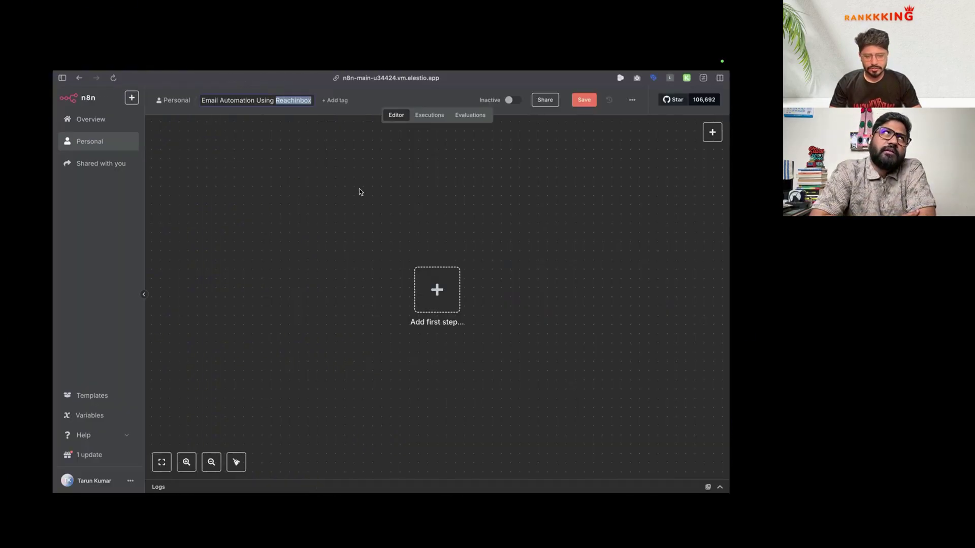
{"action": "left_click", "coordinate": [330, 153]}
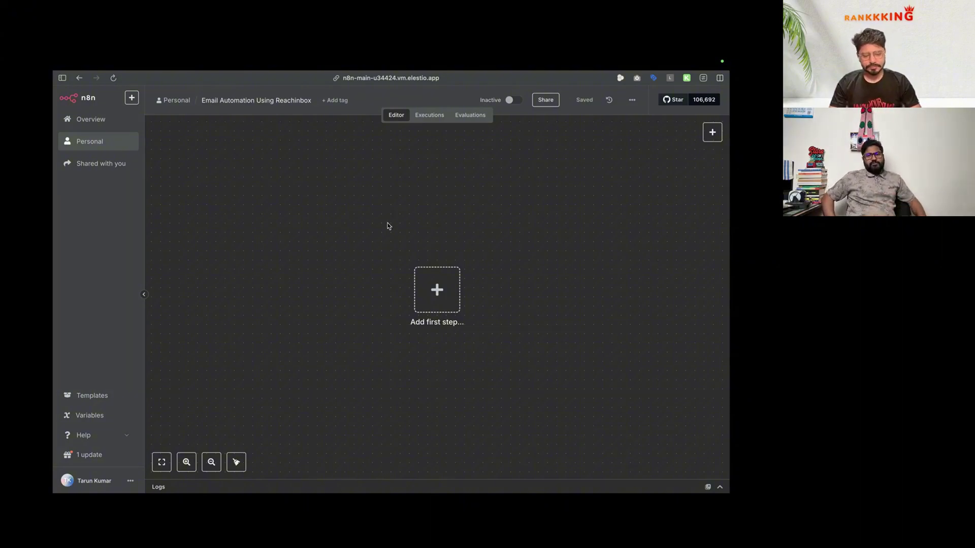
{"action": "scroll", "coordinate": [389, 226], "scroll_direction": "down", "scroll_amount": 2}
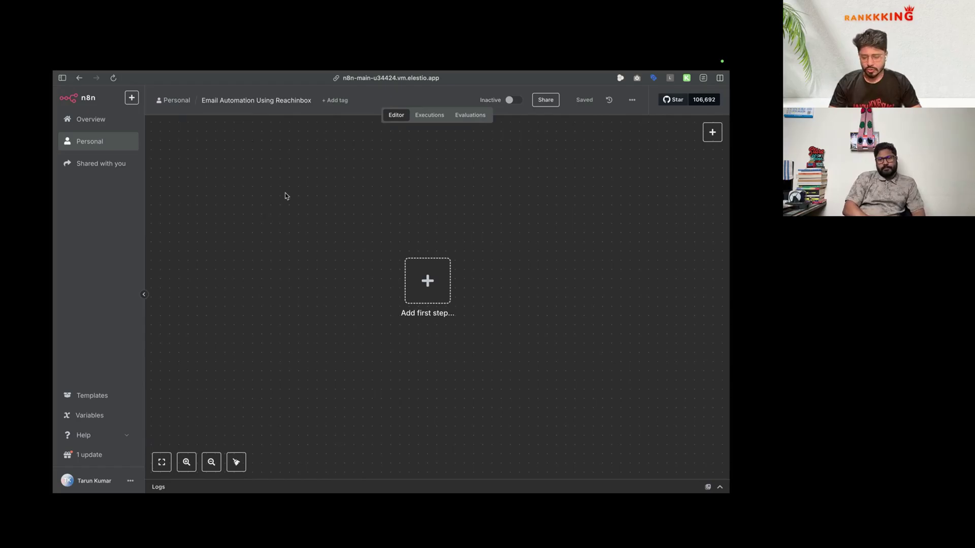
Step: Switch to the Email Camp Sending Using ReachInbox spreadsheet and select the Daily Trigger node entry of Step 1
{"action": "mouse_move", "coordinate": [53, 281]}
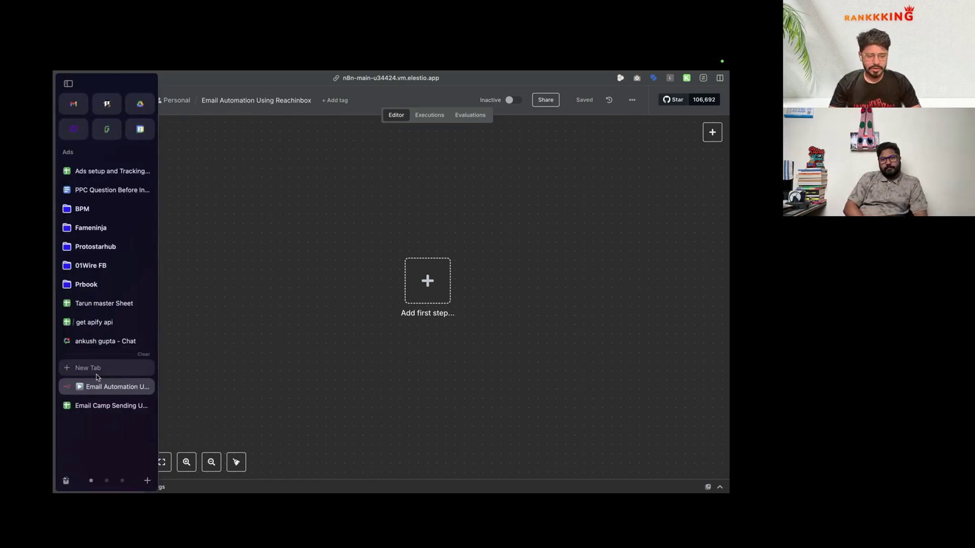
{"action": "left_click", "coordinate": [96, 405]}
{"action": "left_click", "coordinate": [111, 178]}
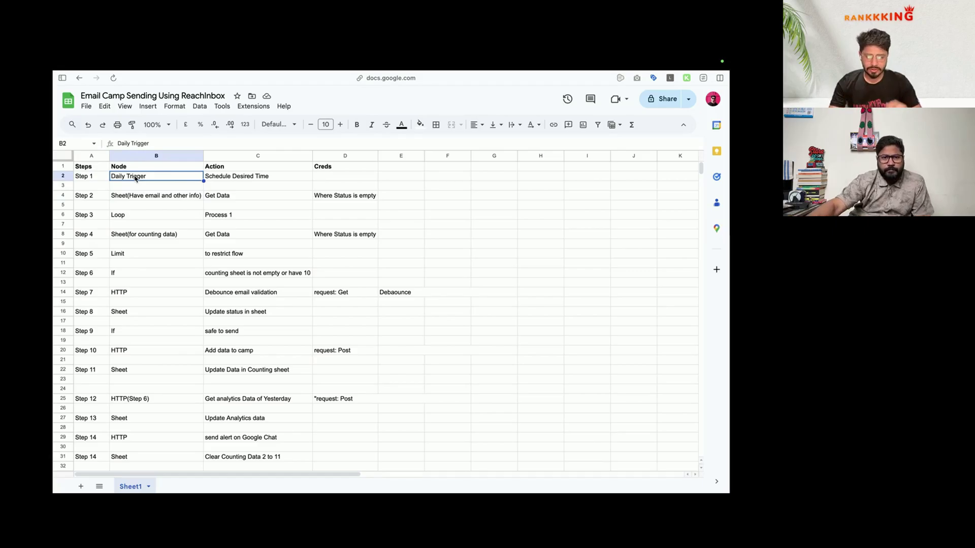
Step: Switch to the n8n workflow editor and set the Schedule Trigger to run every day at 10am, minute 0
{"action": "key", "text": "super+n"}
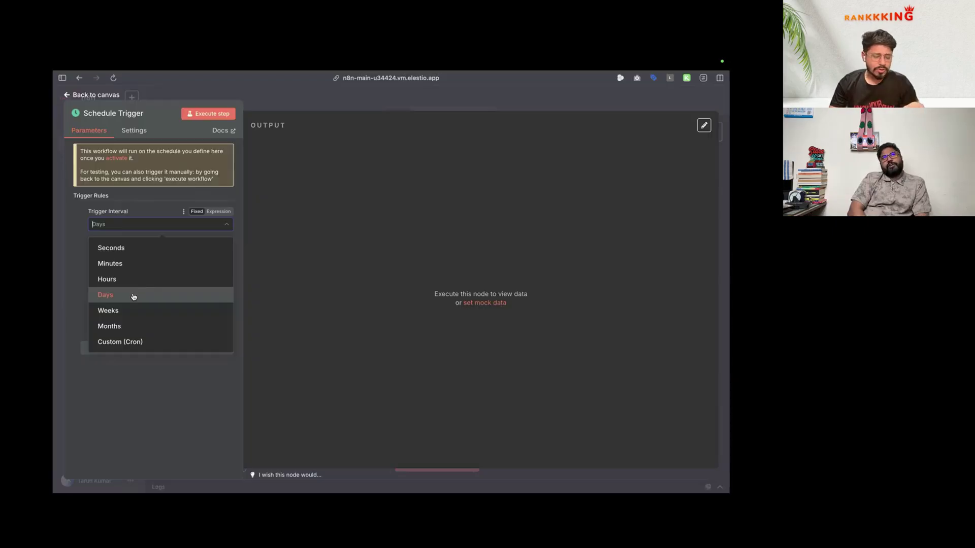
{"action": "left_click", "coordinate": [134, 297]}
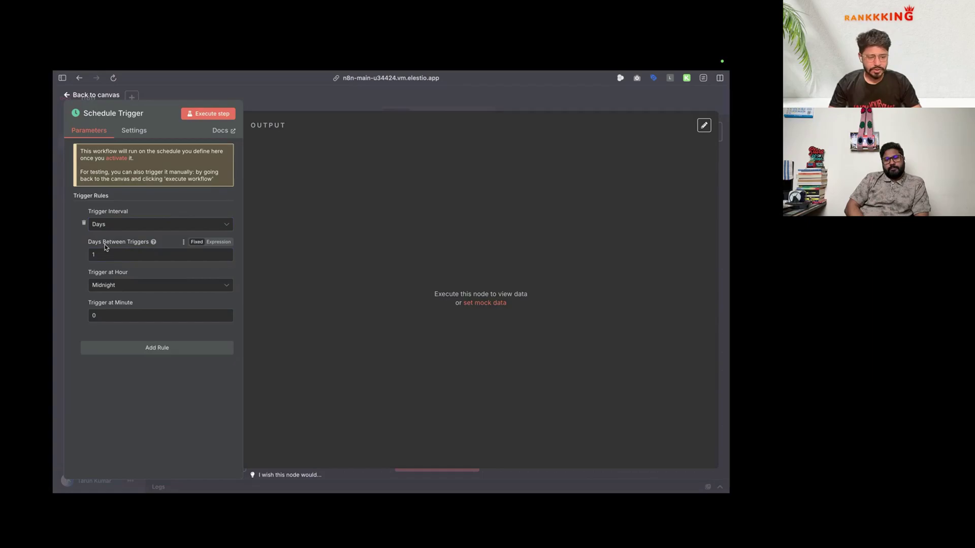
{"action": "left_click", "coordinate": [124, 284]}
{"action": "scroll", "coordinate": [128, 350], "scroll_direction": "down", "scroll_amount": 1}
{"action": "scroll", "coordinate": [128, 349], "scroll_direction": "down", "scroll_amount": 4}
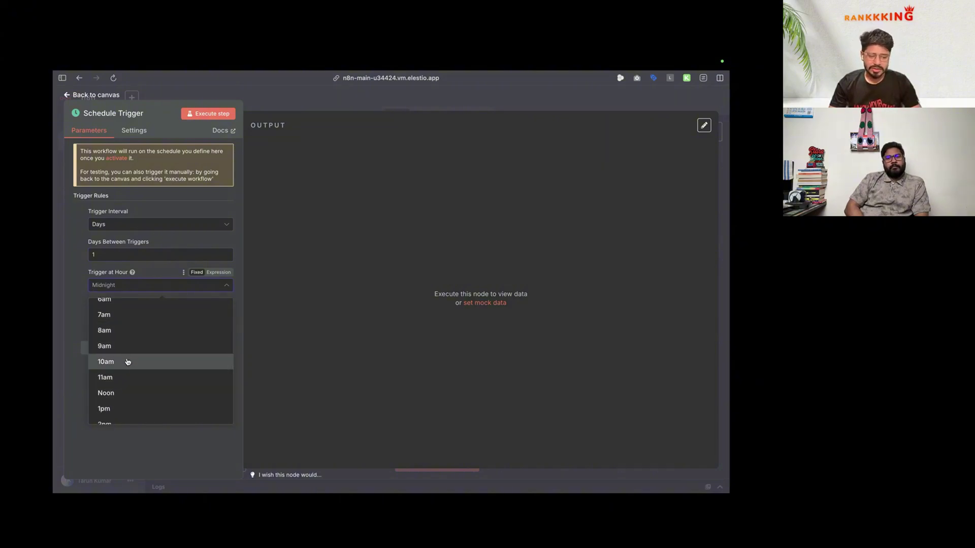
{"action": "left_click", "coordinate": [128, 362]}
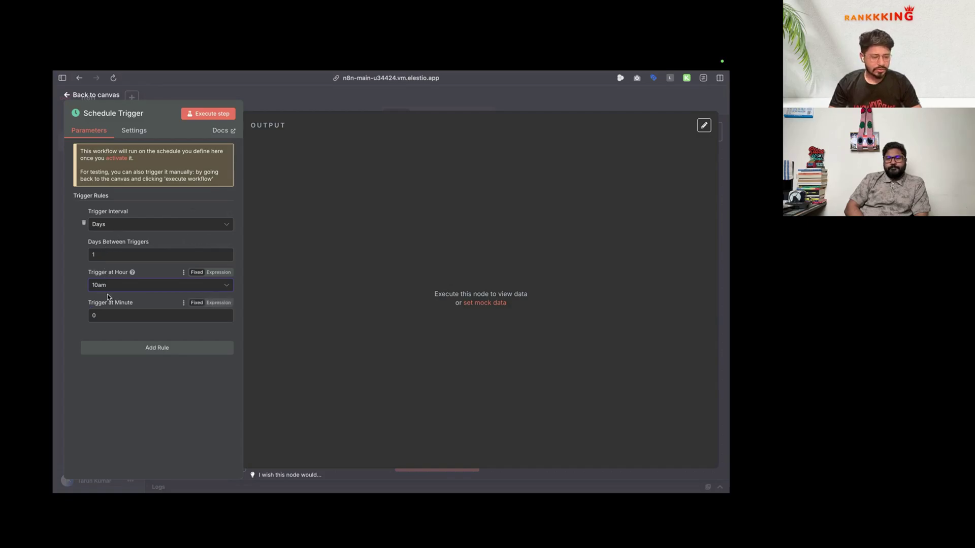
{"action": "left_click", "coordinate": [119, 317]}
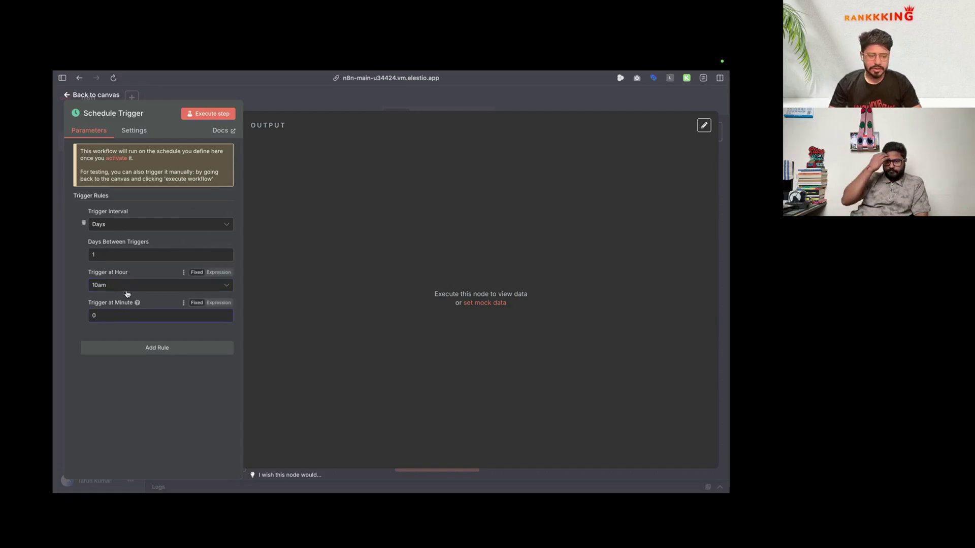
{"action": "left_click", "coordinate": [97, 96]}
Step: Switch to the Email Camp Sending Using ReachInbox spreadsheet and select the Step 2 entry "Sheet(Have email and other info)"
{"action": "scroll", "coordinate": [325, 262], "scroll_direction": "right", "scroll_amount": 2}
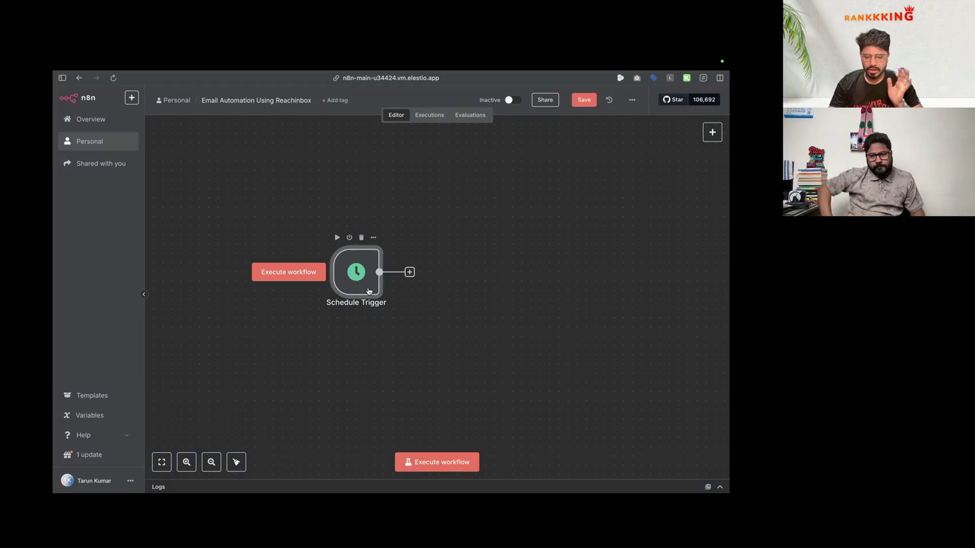
{"action": "scroll", "coordinate": [369, 291], "scroll_direction": "right", "scroll_amount": 1}
{"action": "key", "text": "ctrl+Left"}
{"action": "key", "text": "ctrl+Right"}
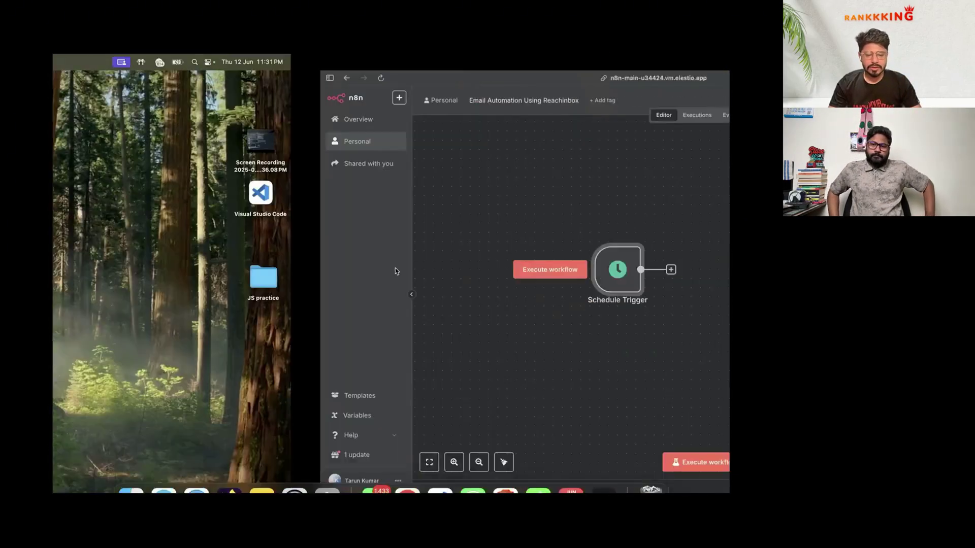
{"action": "mouse_move", "coordinate": [74, 371]}
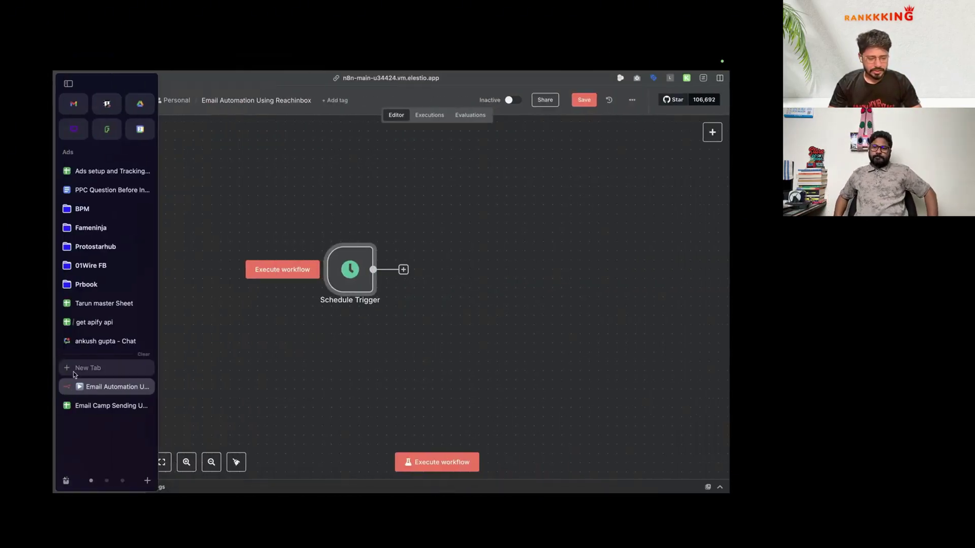
{"action": "left_click", "coordinate": [112, 408]}
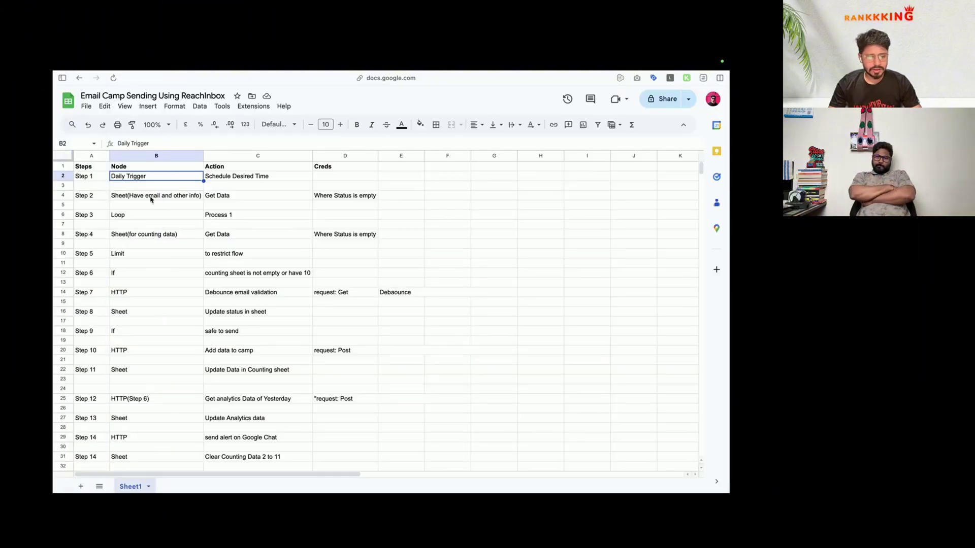
{"action": "left_click", "coordinate": [150, 198]}
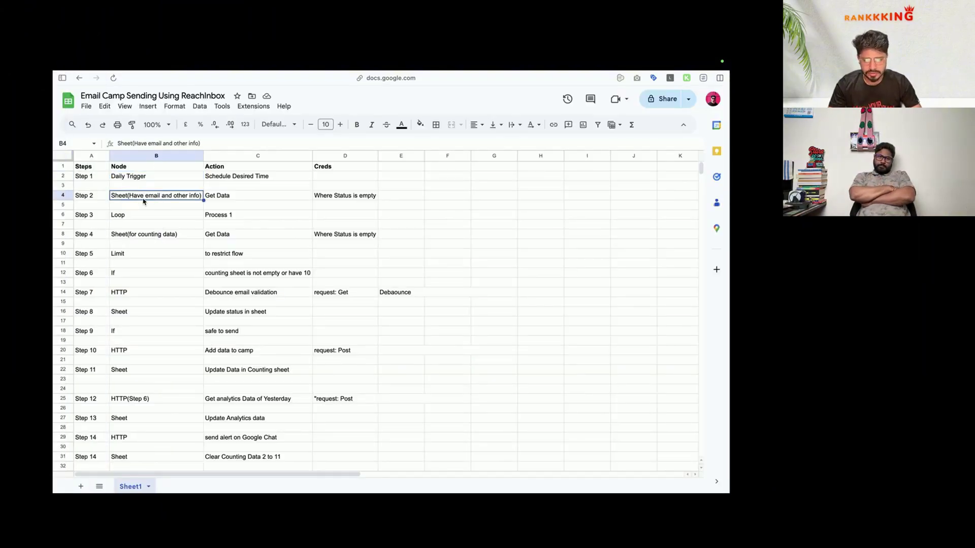
{"action": "left_click_drag", "start_coordinate": [203, 156], "coordinate": [204, 156]}
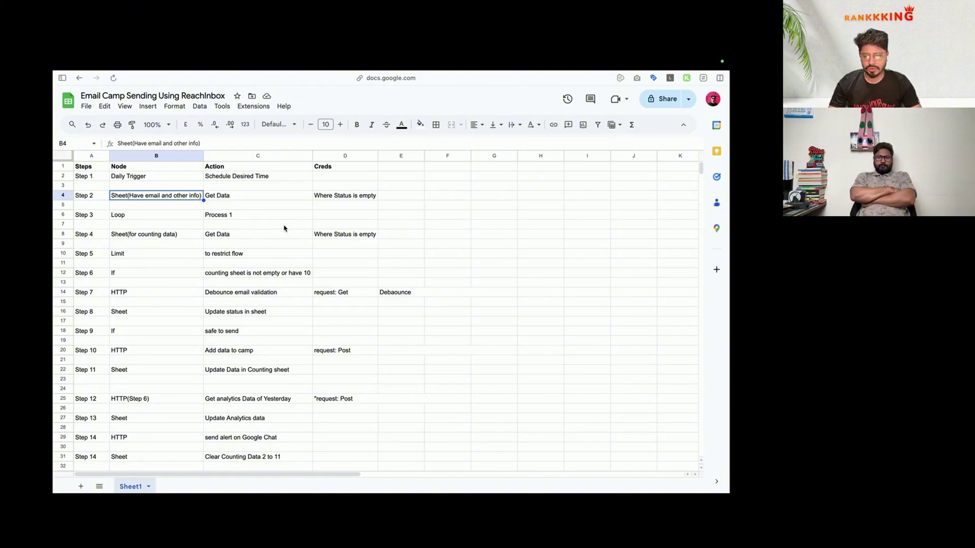
Step: Switch to the Brave browser and create a new blank Google spreadsheet through sheets.new
{"action": "key", "text": "ctrl+Right"}
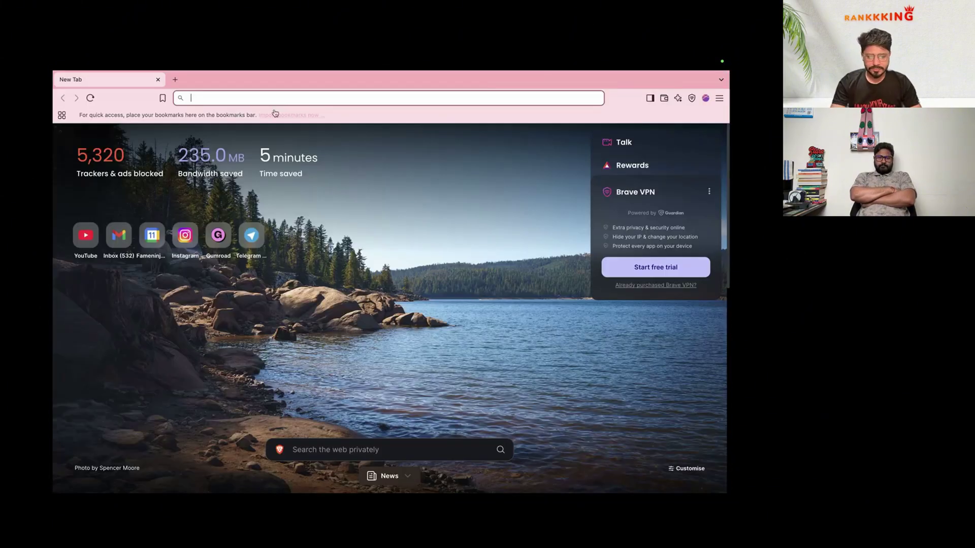
{"action": "type", "text": "sheets.new"}
{"action": "key", "text": "Return"}
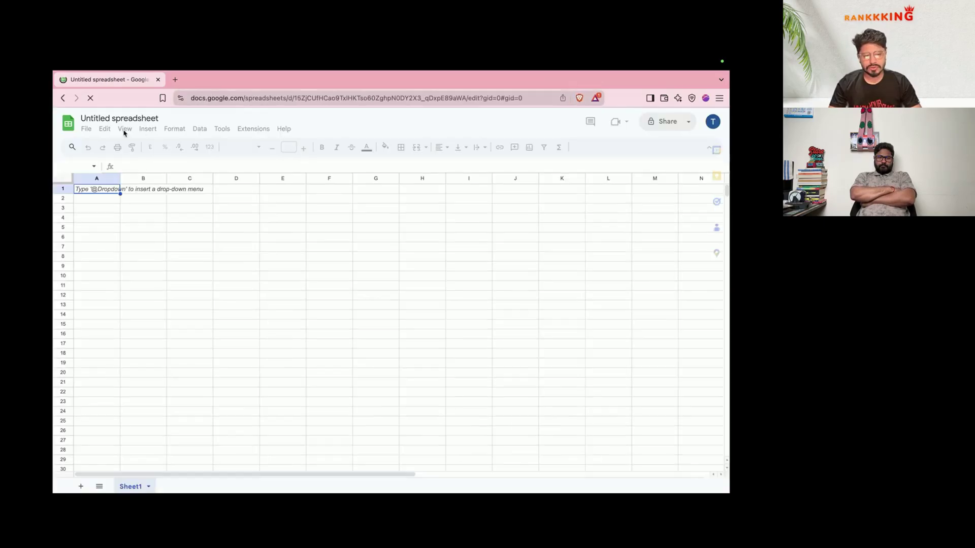
Step: Name the new spreadsheet "Reachinbox camp data" and close the pre-built tables suggestions
{"action": "left_click", "coordinate": [126, 118]}
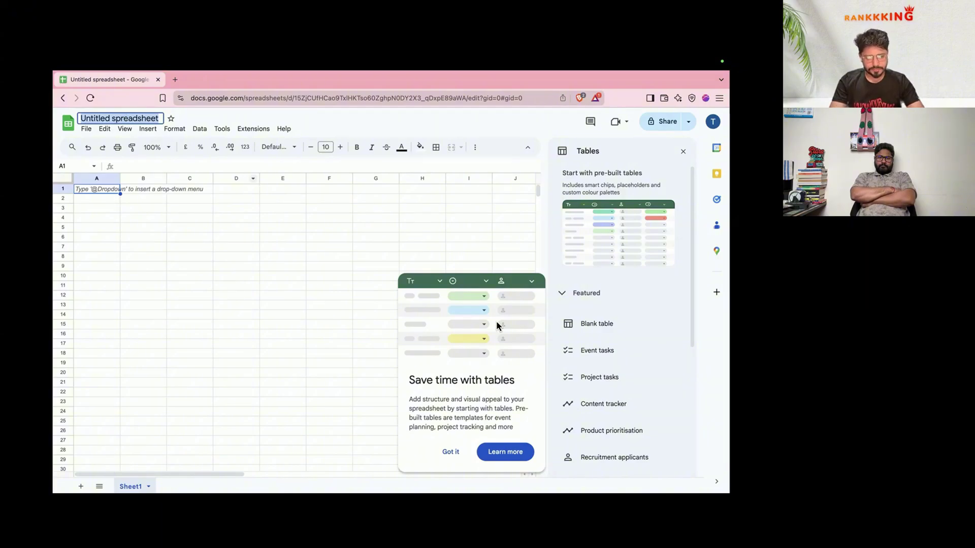
{"action": "type", "text": "Reachinbox cam"}
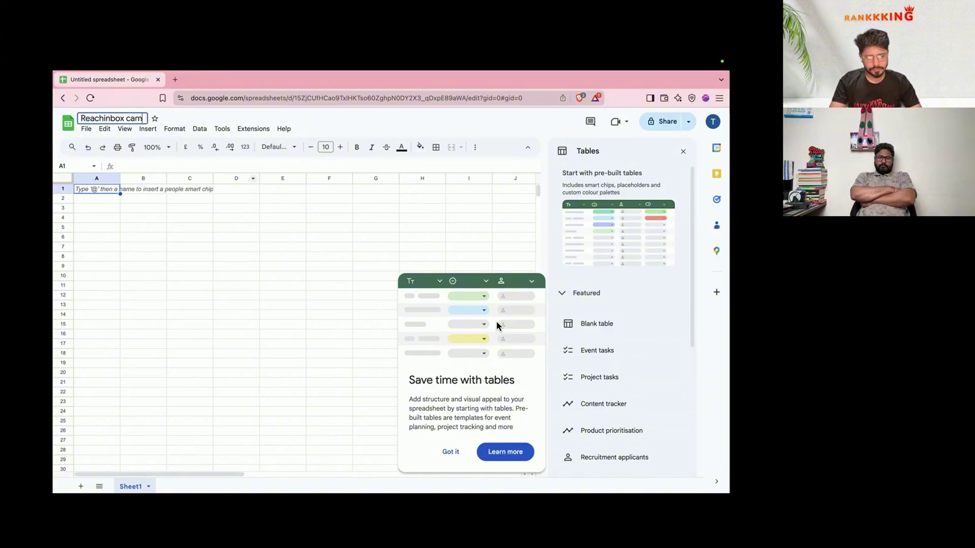
{"action": "type", "text": "p data"}
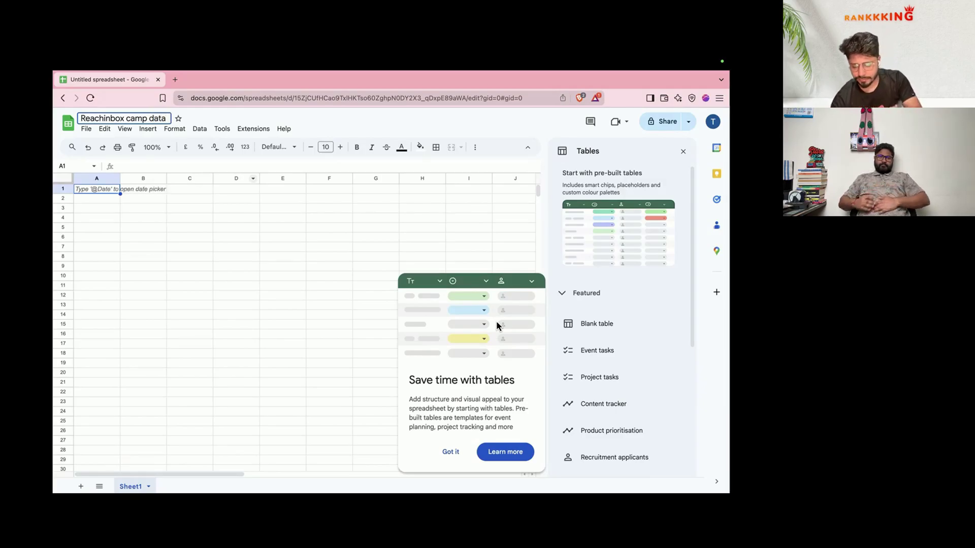
{"action": "key", "text": "Return"}
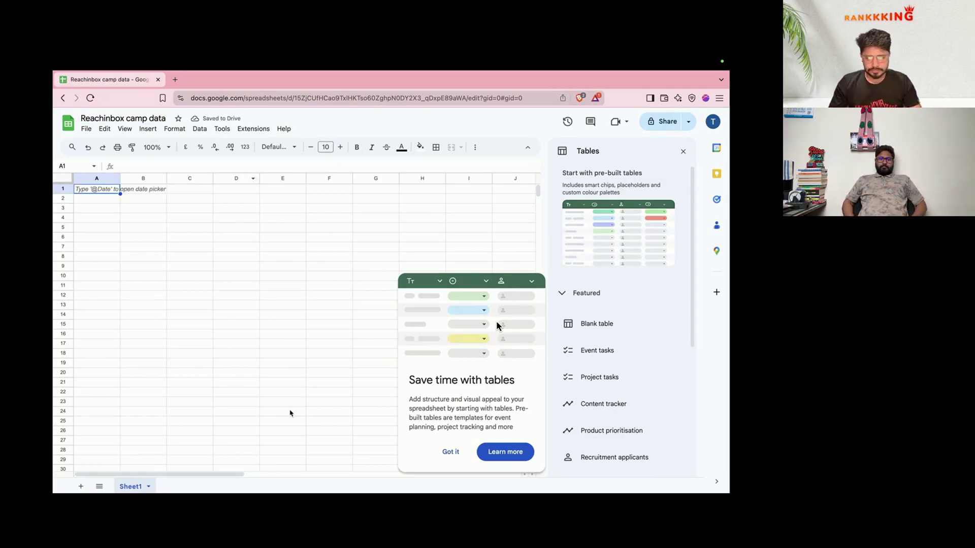
{"action": "left_click", "coordinate": [683, 151]}
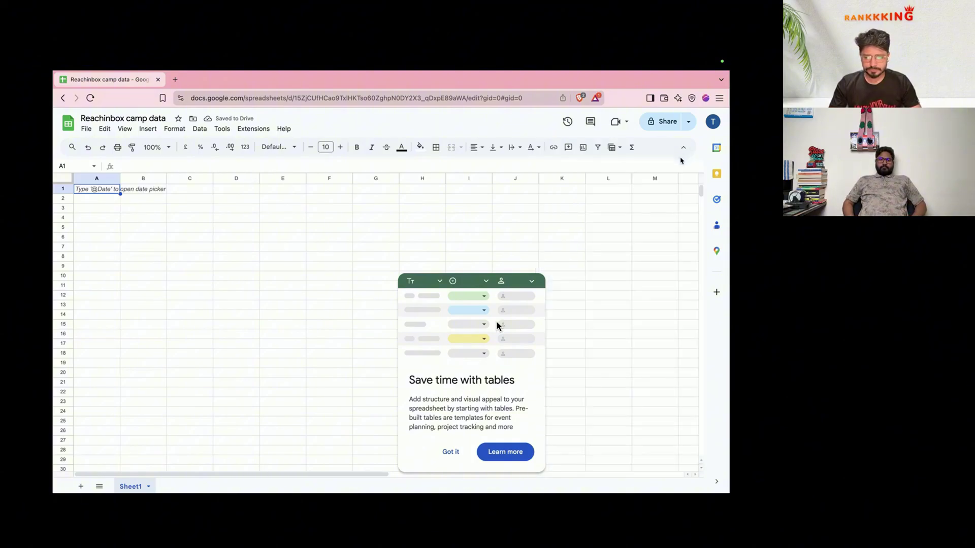
{"action": "left_click", "coordinate": [247, 218]}
Step: Enter the row 1 headers Email, First name, Last name, Company name and Status, and slightly widen the Company name column
{"action": "left_click", "coordinate": [107, 193]}
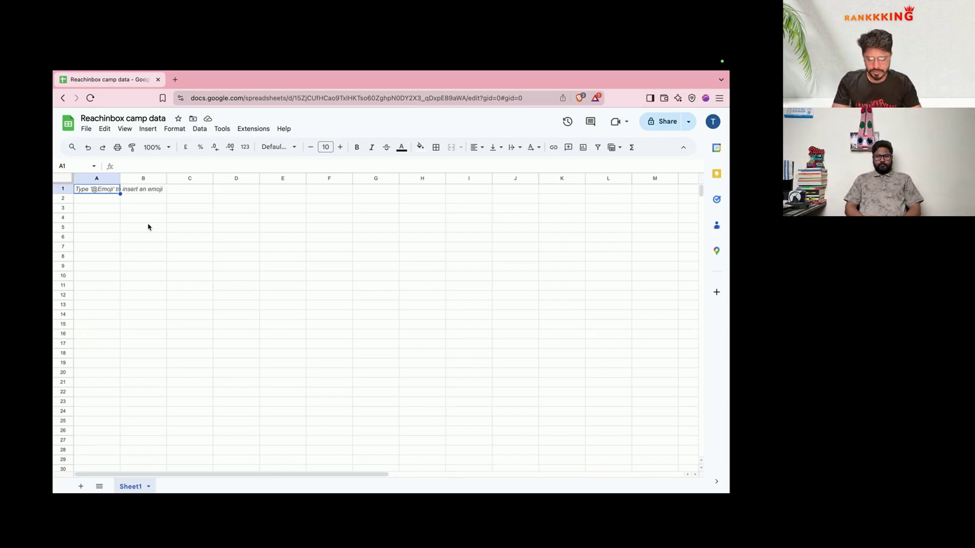
{"action": "type", "text": "Email"}
{"action": "key", "text": "Tab"}
{"action": "type", "text": "First name"}
{"action": "key", "text": "Tab"}
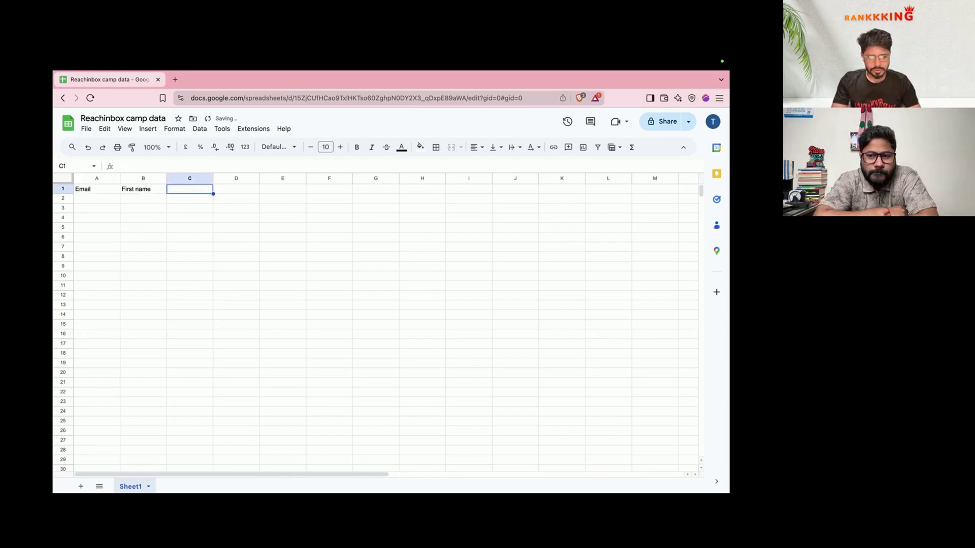
{"action": "type", "text": "Last name"}
{"action": "key", "text": "Tab"}
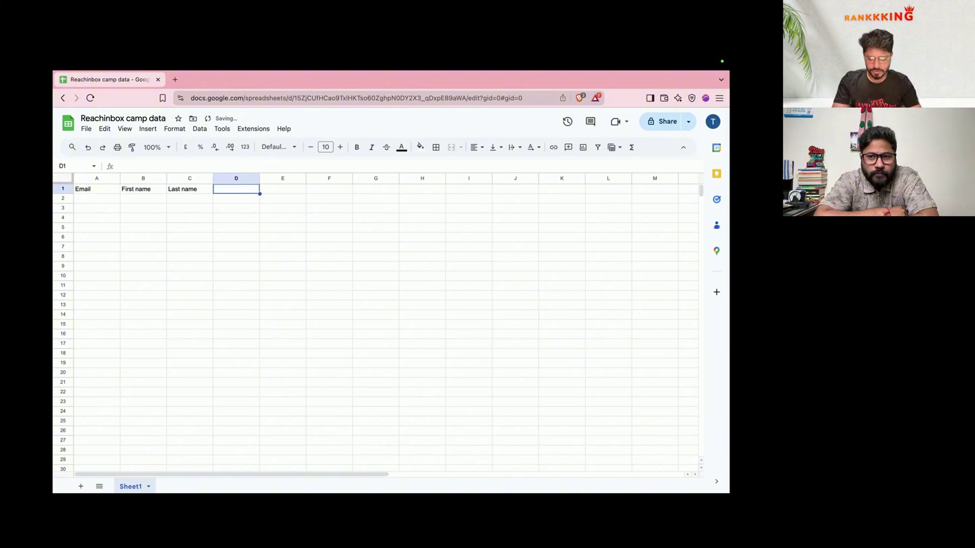
{"action": "type", "text": "Company N"}
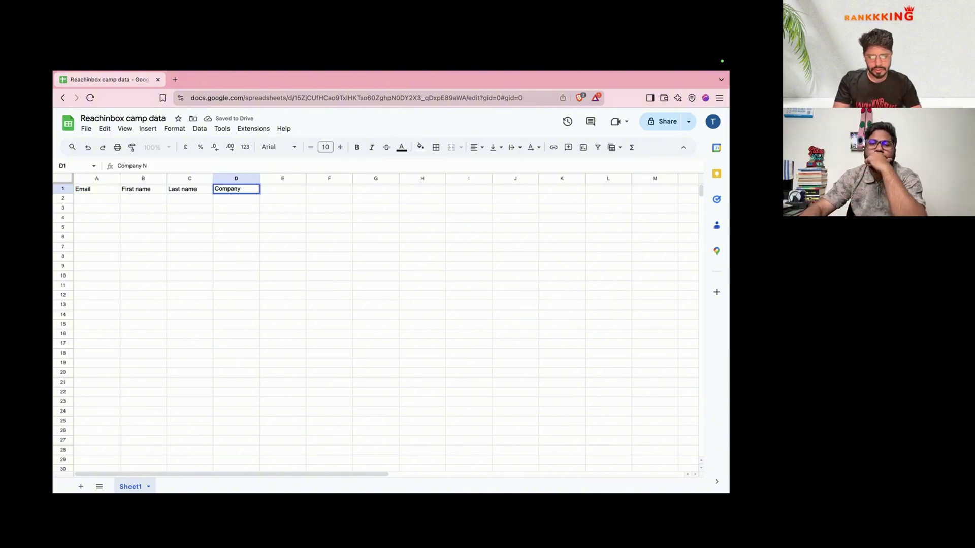
{"action": "type", "text": "ame"}
{"action": "key", "text": "Tab"}
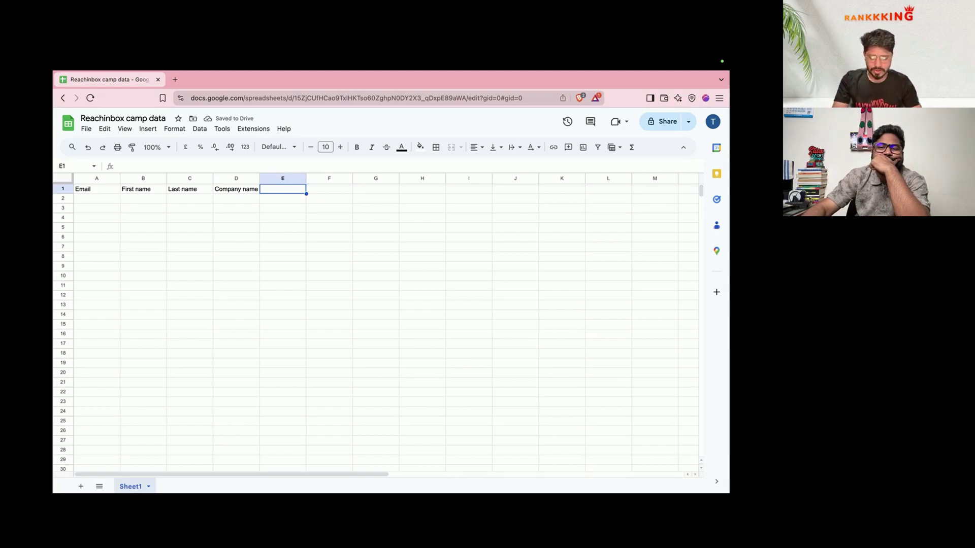
{"action": "type", "text": "Sta"}
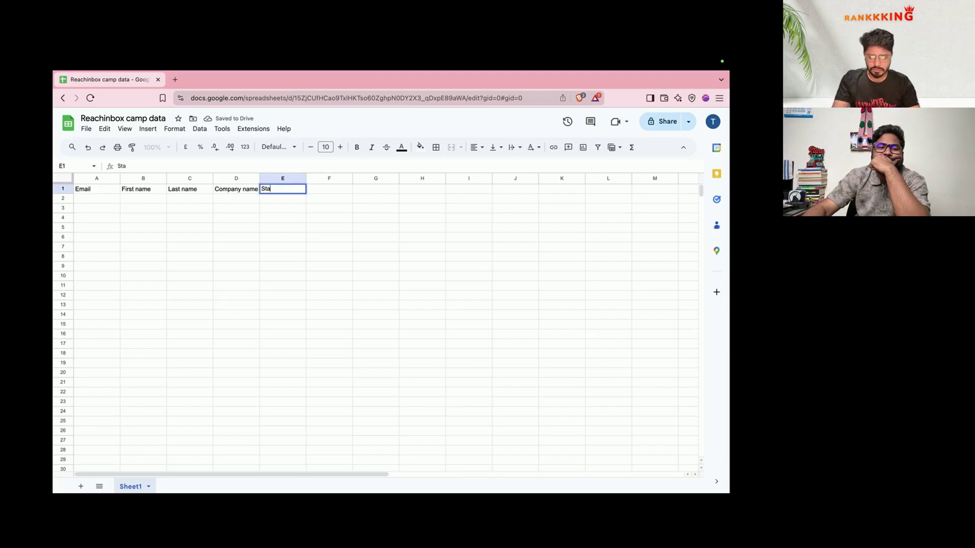
{"action": "type", "text": "tus"}
{"action": "key", "text": "Return"}
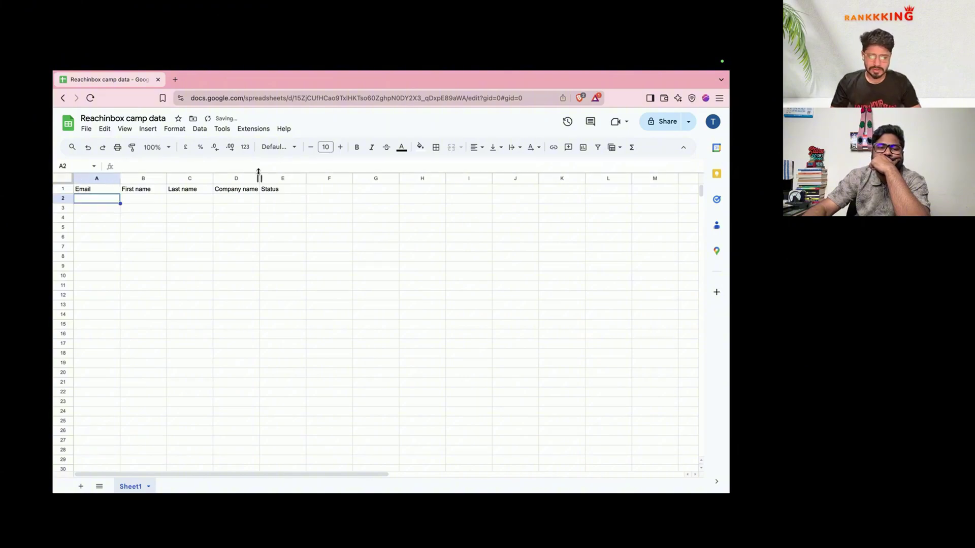
{"action": "left_click_drag", "start_coordinate": [259, 172], "coordinate": [259, 175]}
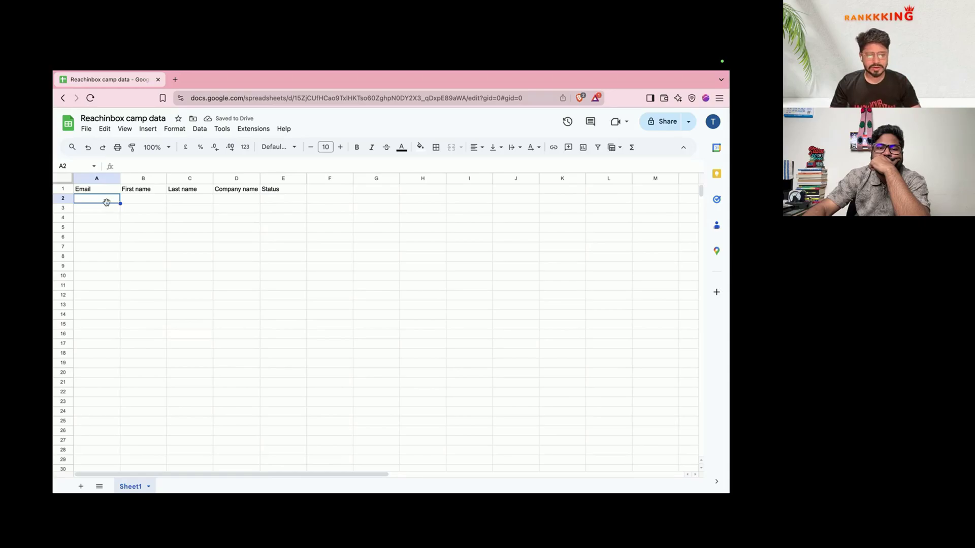
{"action": "left_click", "coordinate": [178, 316]}
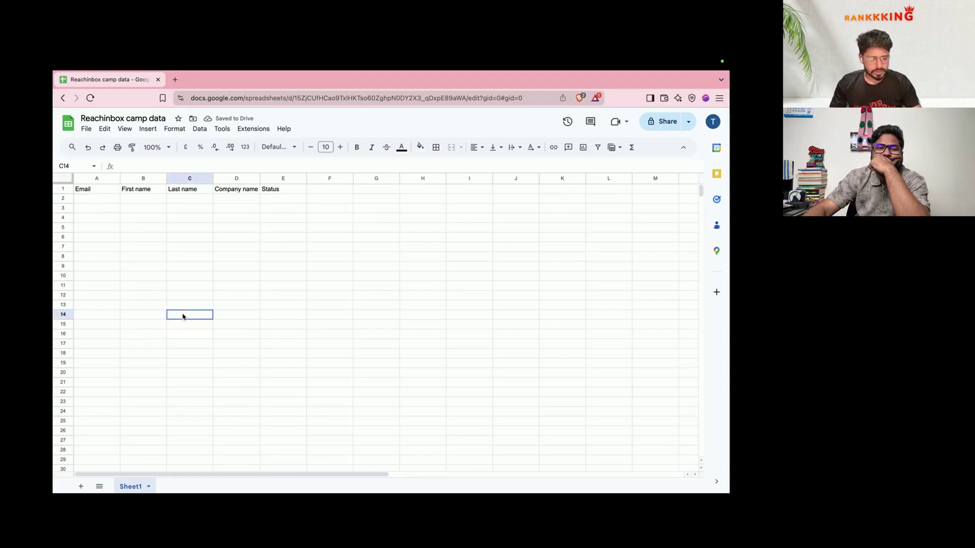
Step: Switch back to the browser with the node plan and open the Marketing agency USA spreadsheet in a new tab
{"action": "key", "text": "ctrl+Left"}
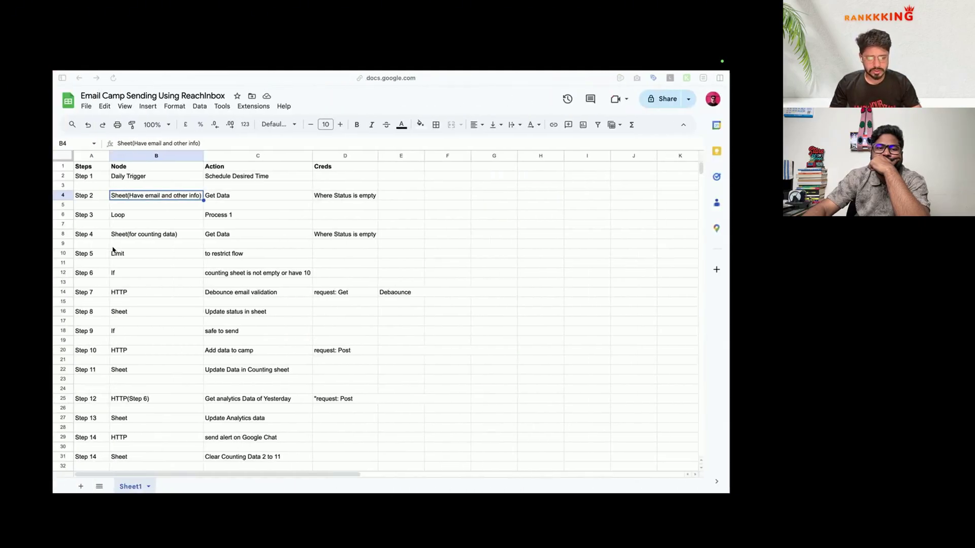
{"action": "mouse_move", "coordinate": [55, 284]}
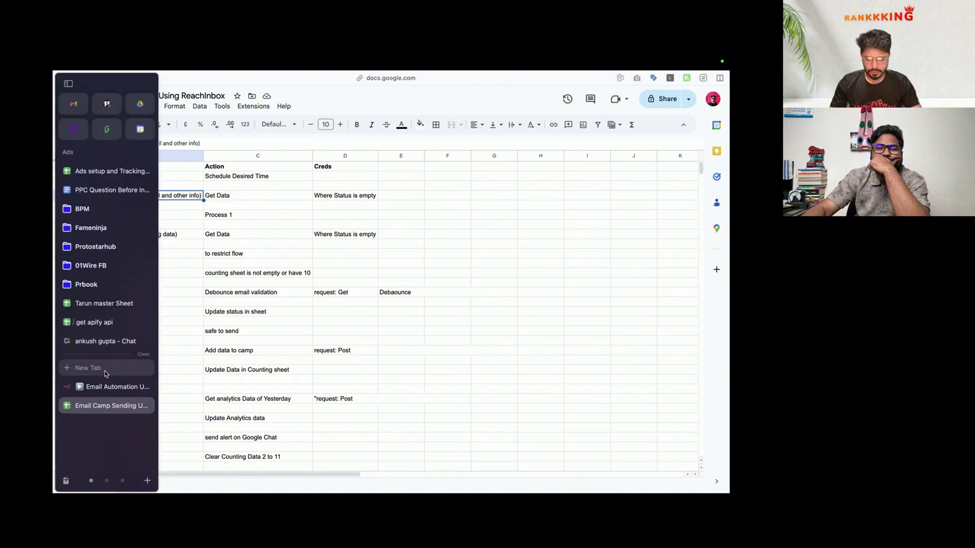
{"action": "left_click", "coordinate": [105, 374]}
{"action": "type", "text": "rankkking.com"}
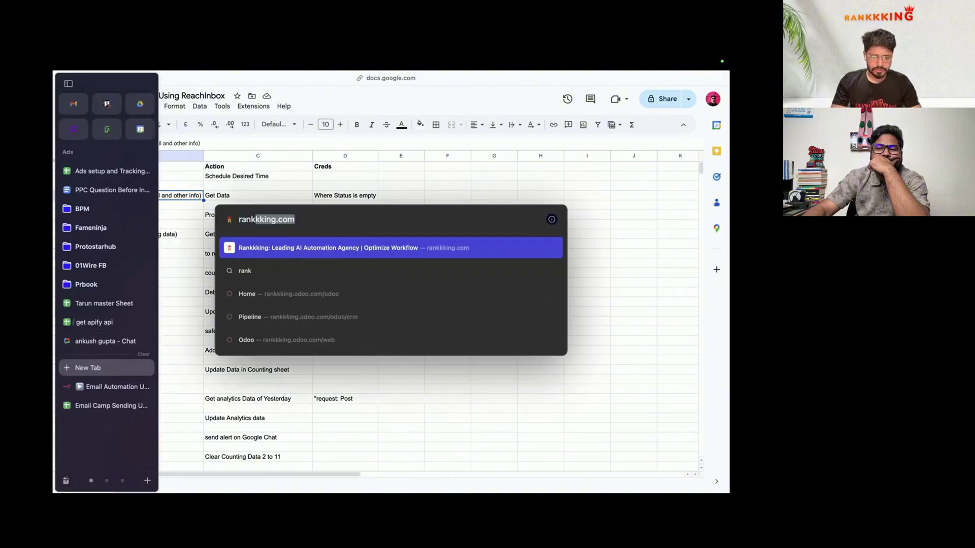
{"action": "key", "text": "super+a"}
{"action": "type", "text": "rankkking"}
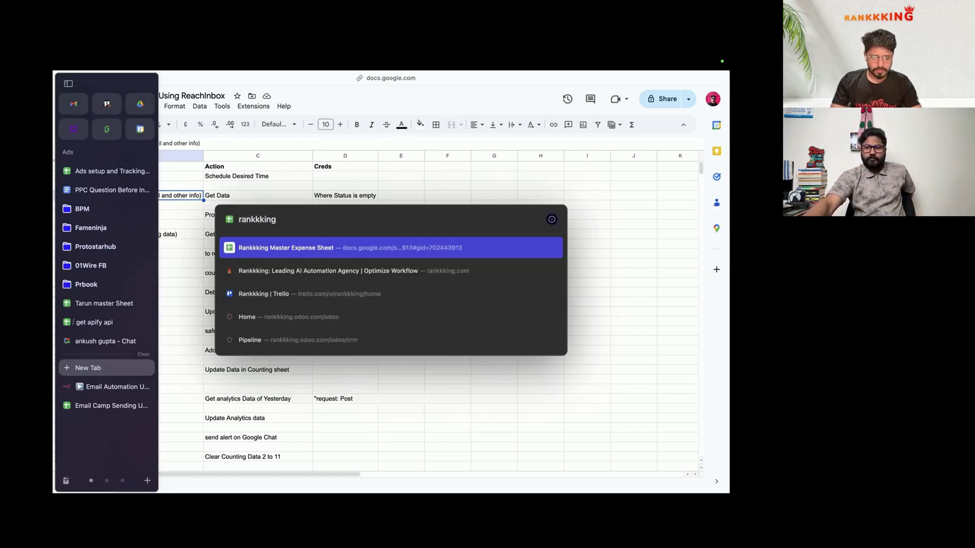
{"action": "key", "text": "super+a"}
{"action": "type", "text": "market"}
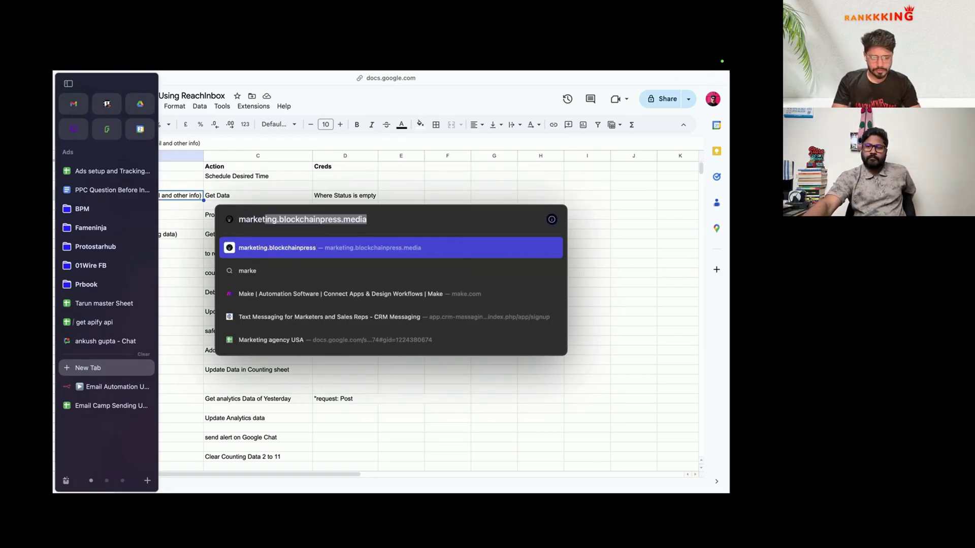
{"action": "key", "text": "Return"}
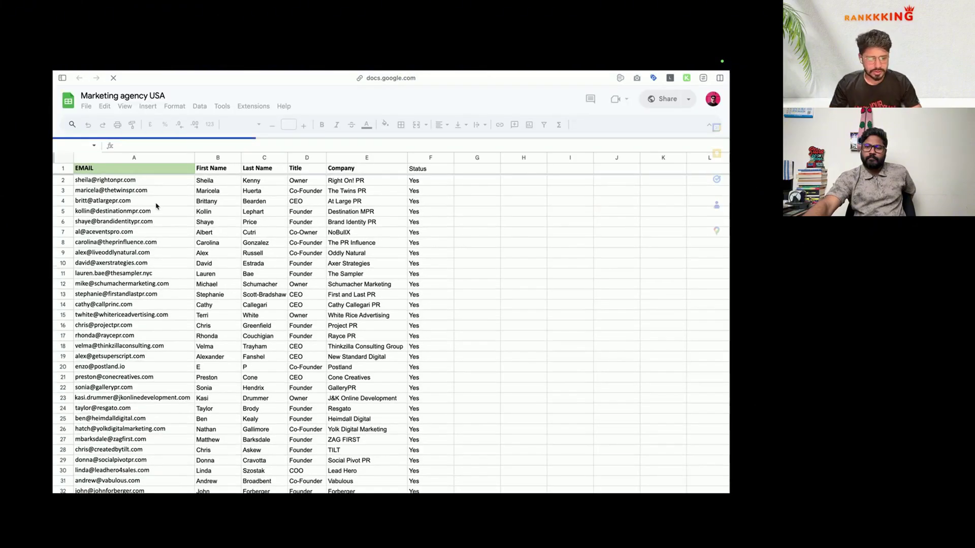
Step: Copy contact rows A2:E15 from Marketing agency USA into Reachinbox camp data starting at A2, and narrow the Email column
{"action": "left_click_drag", "start_coordinate": [137, 183], "coordinate": [363, 319]}
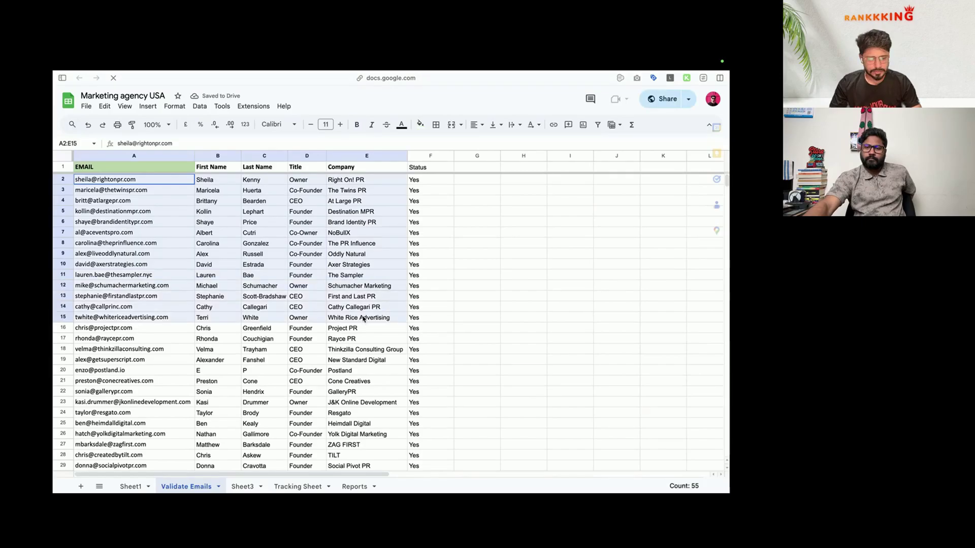
{"action": "key", "text": "super+Tab"}
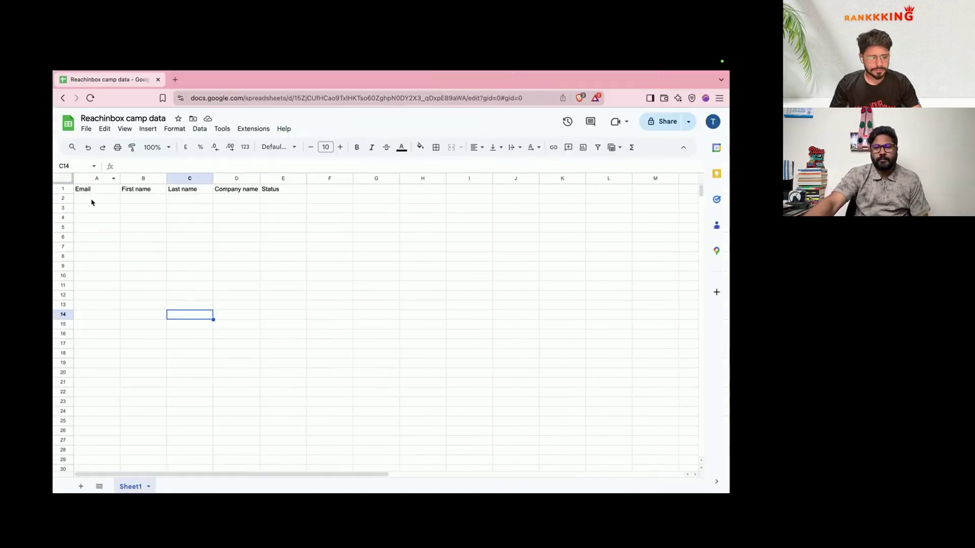
{"action": "left_click", "coordinate": [91, 202]}
{"action": "key", "text": "super+v"}
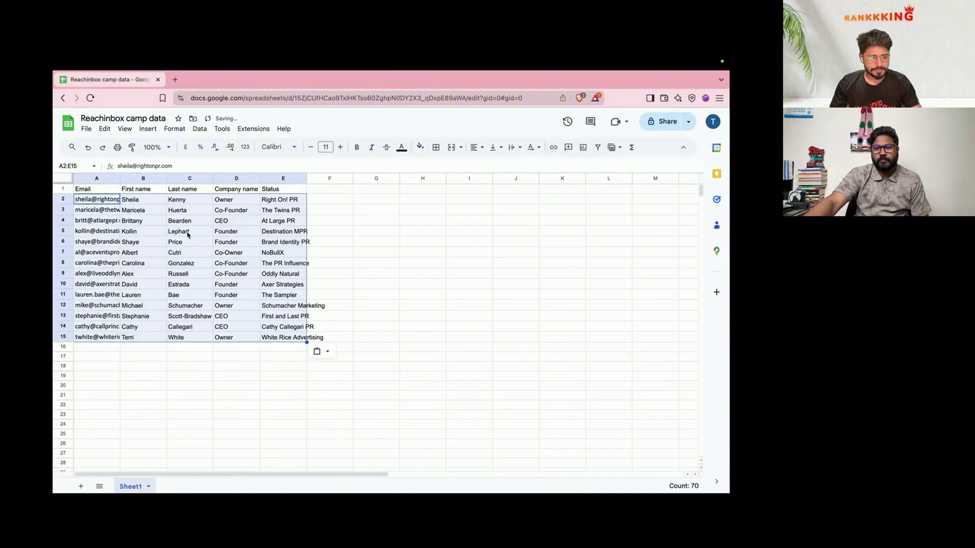
{"action": "left_click", "coordinate": [220, 266]}
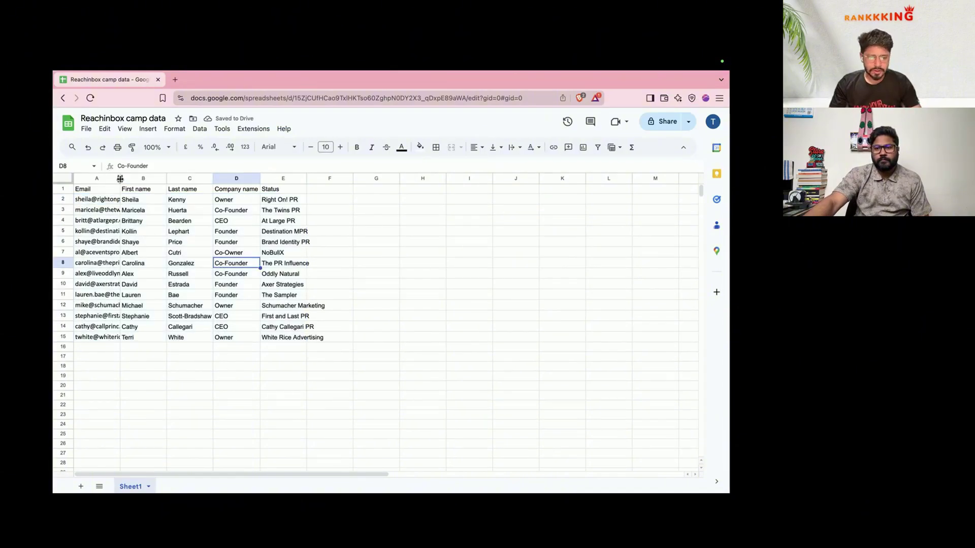
{"action": "left_click_drag", "start_coordinate": [120, 178], "coordinate": [106, 178]}
Step: Rename the column D header in Reachinbox camp data to "Position name"
{"action": "left_click_drag", "start_coordinate": [270, 199], "coordinate": [273, 342]}
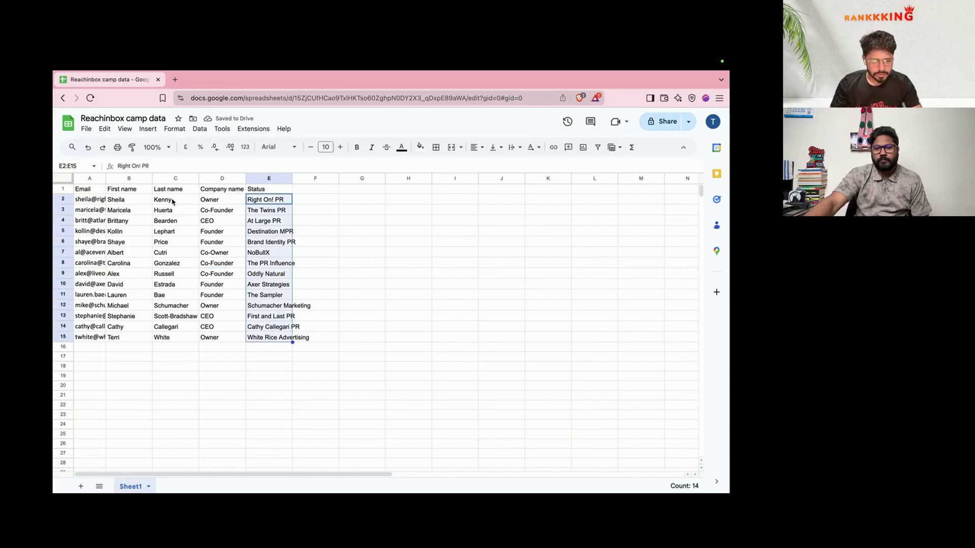
{"action": "left_click", "coordinate": [227, 191]}
{"action": "double_click", "coordinate": [129, 167]}
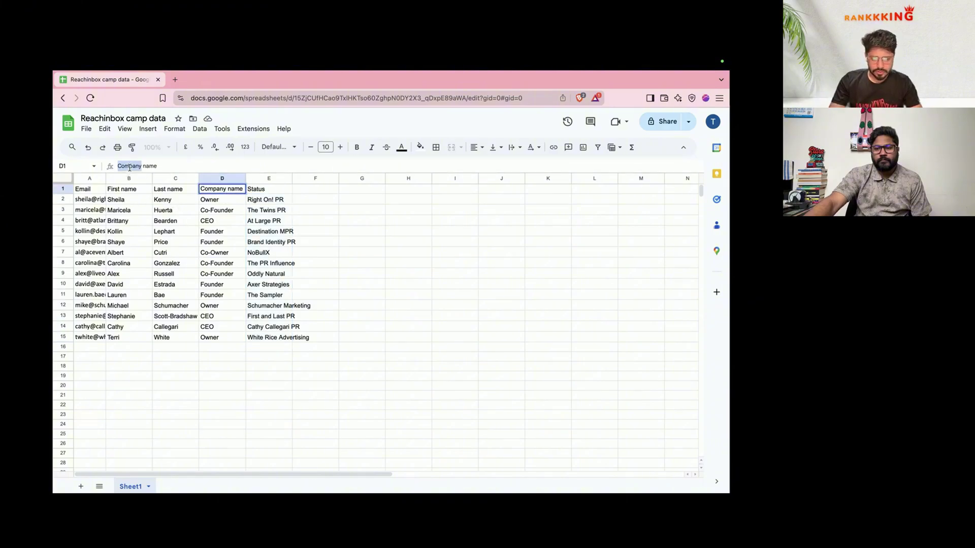
{"action": "type", "text": "Posi"}
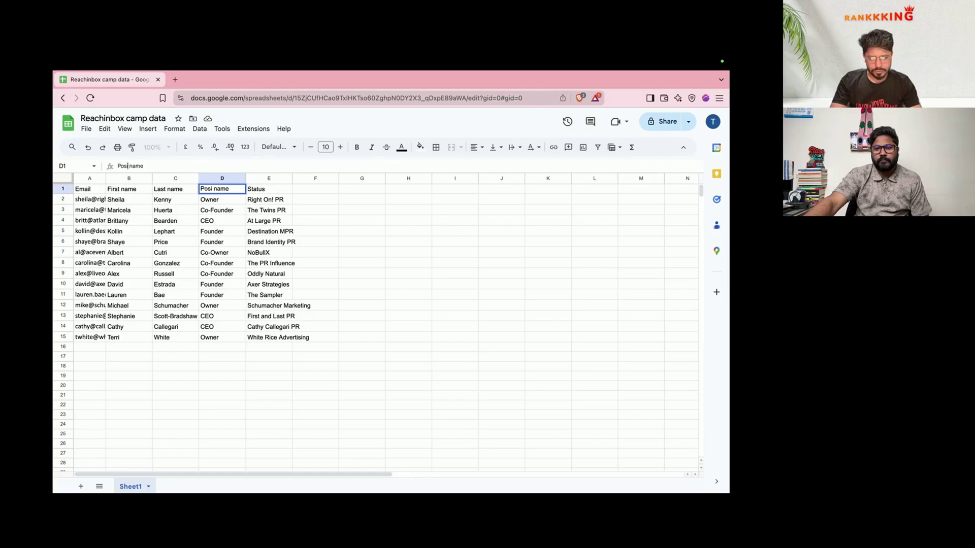
{"action": "type", "text": "tion"}
{"action": "key", "text": "Return"}
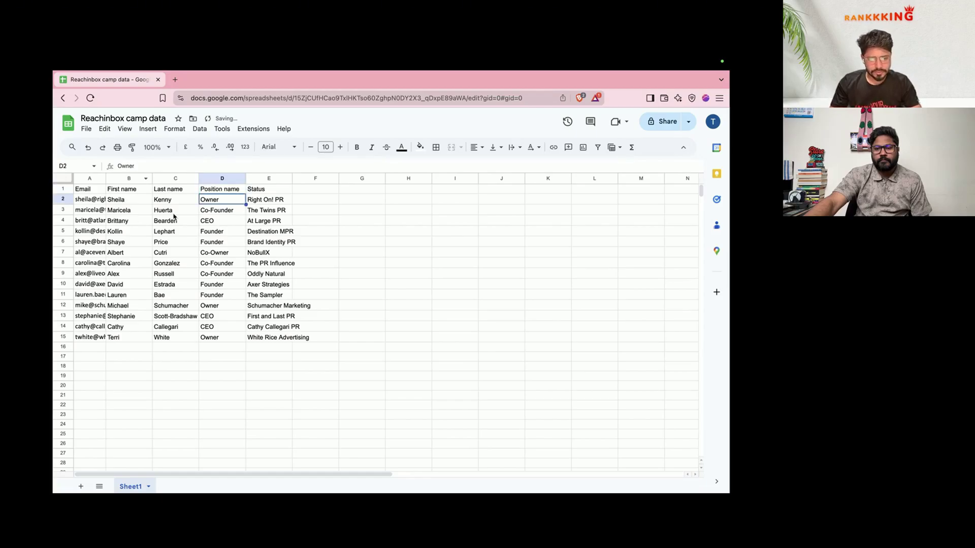
Step: Set the header in E1 to "Company name" and enter "Status" in F1
{"action": "left_click_drag", "start_coordinate": [266, 201], "coordinate": [268, 346]}
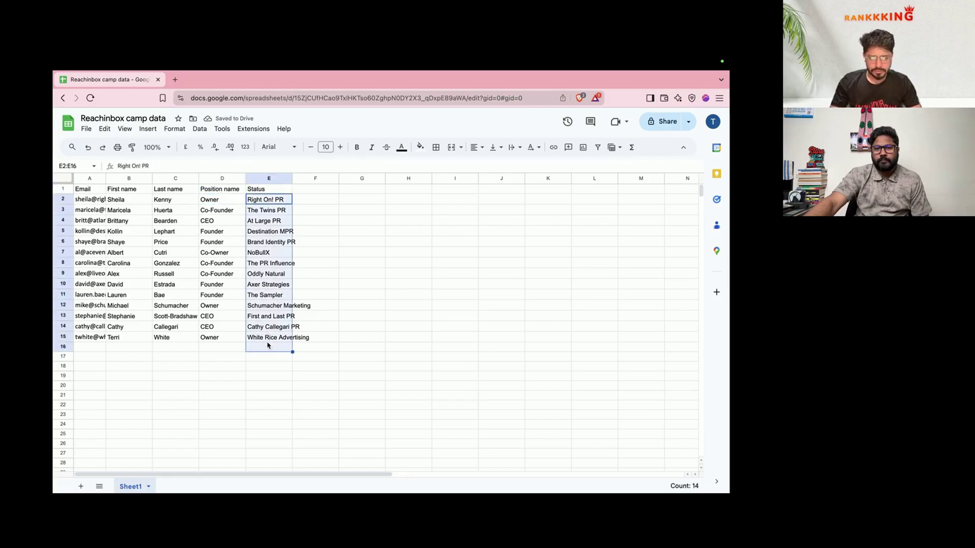
{"action": "left_click", "coordinate": [276, 191]}
{"action": "type", "text": "Co"}
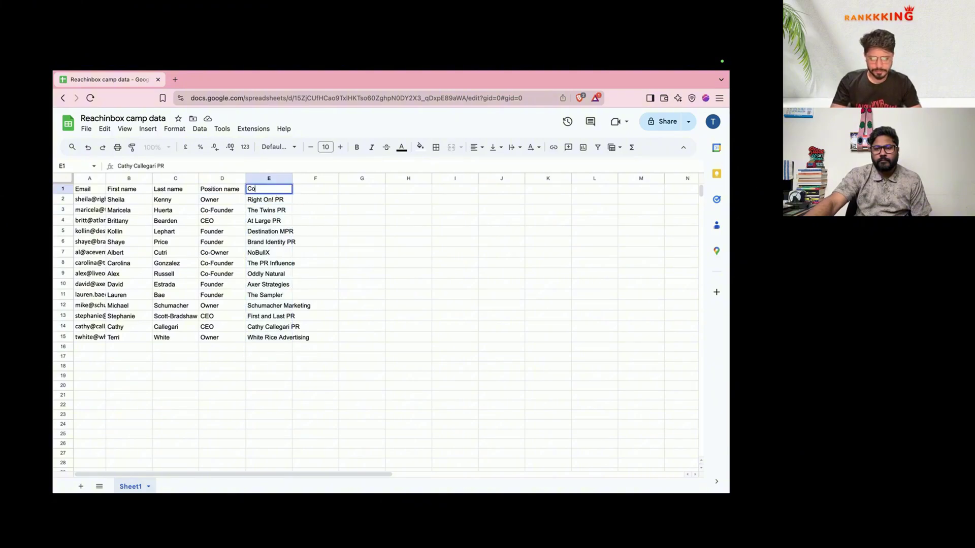
{"action": "type", "text": "mp"}
{"action": "key", "text": "BackSpace"}
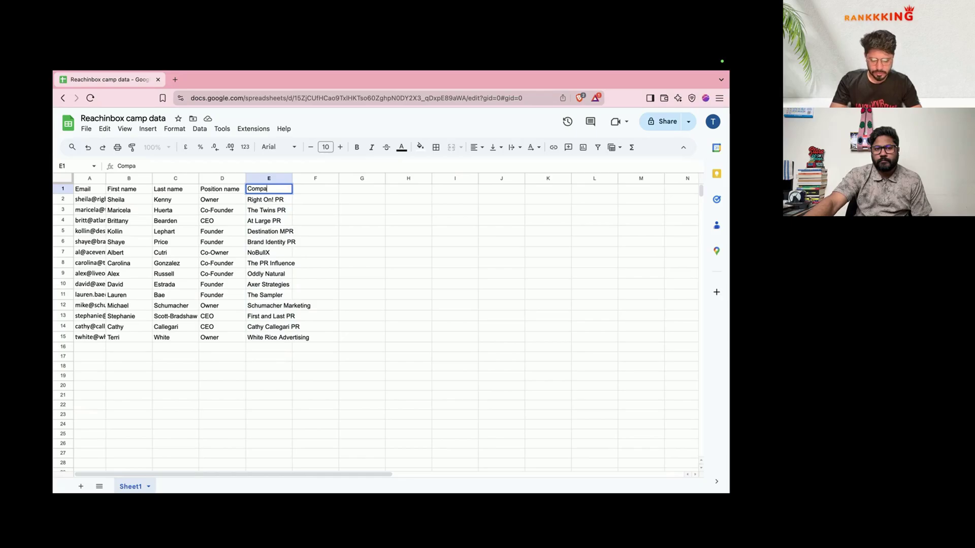
{"action": "type", "text": "any na"}
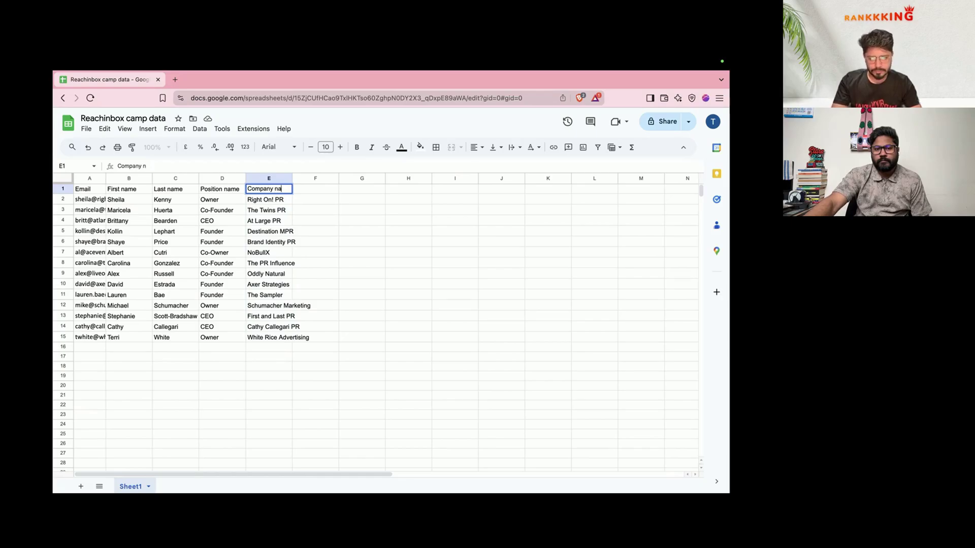
{"action": "type", "text": "me"}
{"action": "key", "text": "Tab"}
{"action": "type", "text": "Status"}
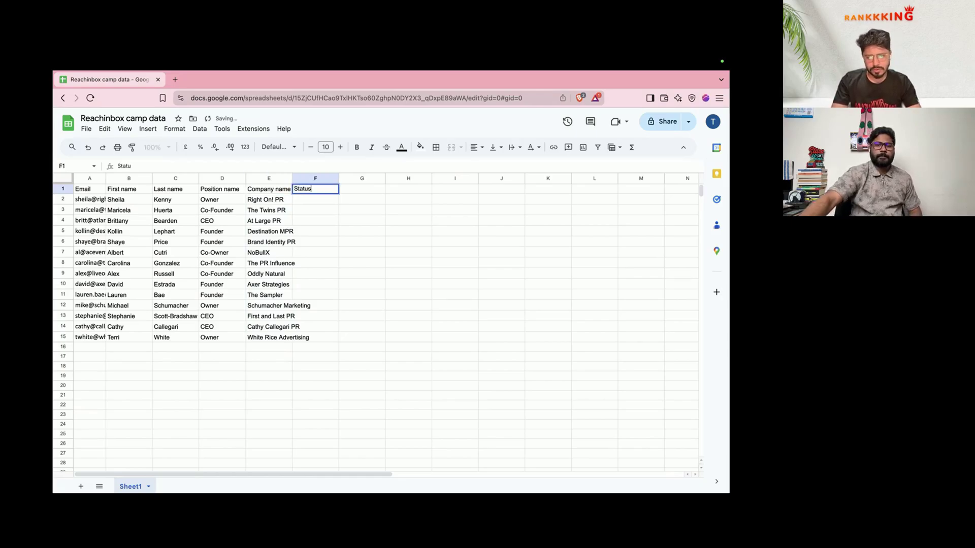
{"action": "key", "text": "Return"}
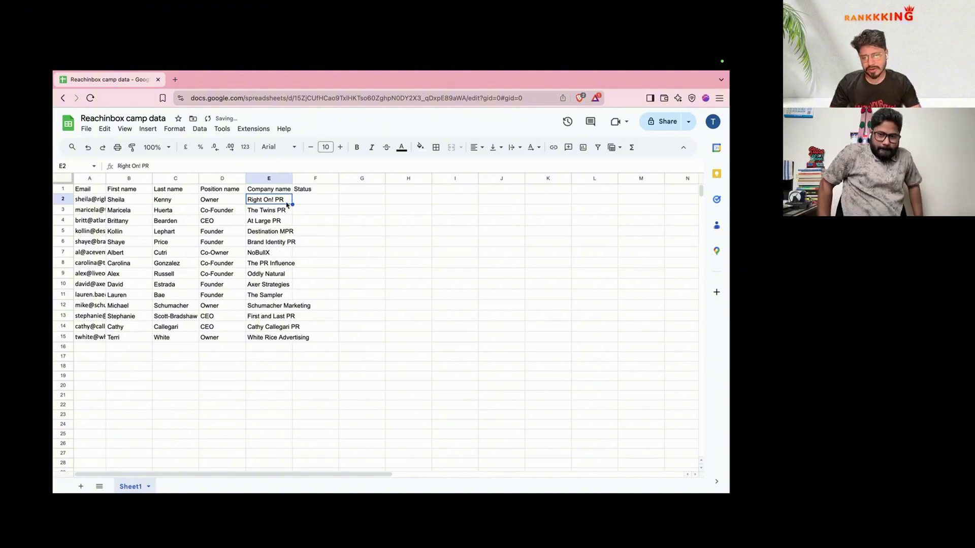
{"action": "left_click", "coordinate": [319, 273]}
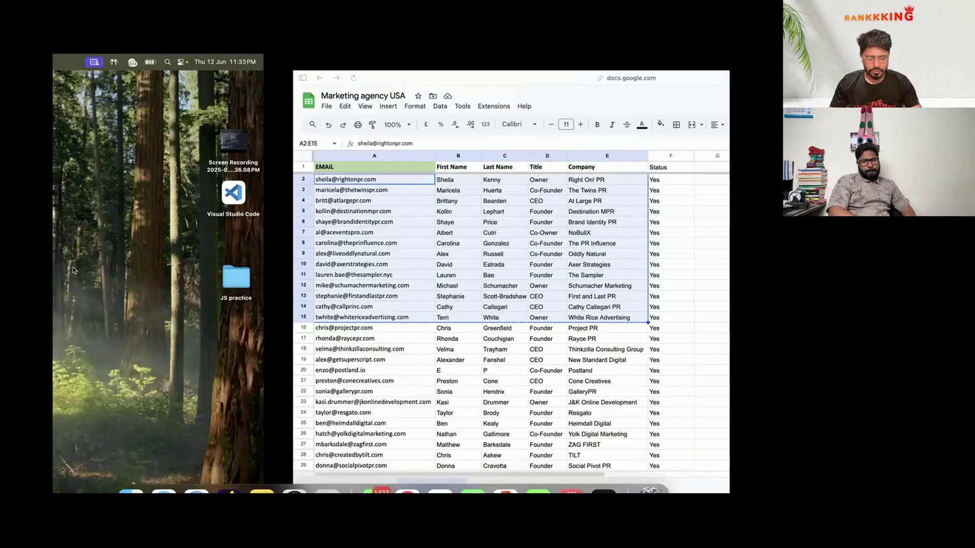
Step: Switch to the n8n workflow and add a Google Sheets "Get row(s) in sheet" node after the Schedule Trigger
{"action": "mouse_move", "coordinate": [72, 389]}
{"action": "left_click", "coordinate": [114, 409]}
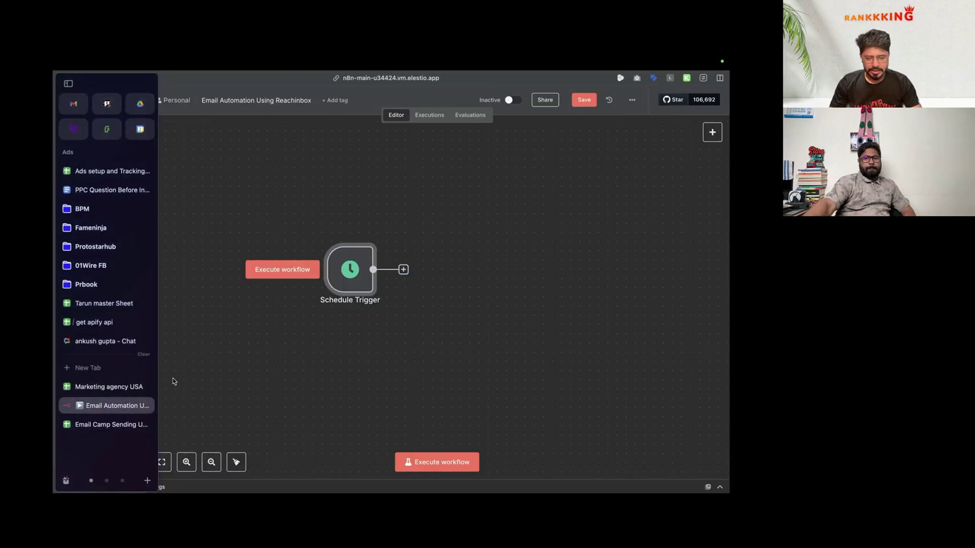
{"action": "left_click", "coordinate": [404, 270]}
{"action": "type", "text": "s"}
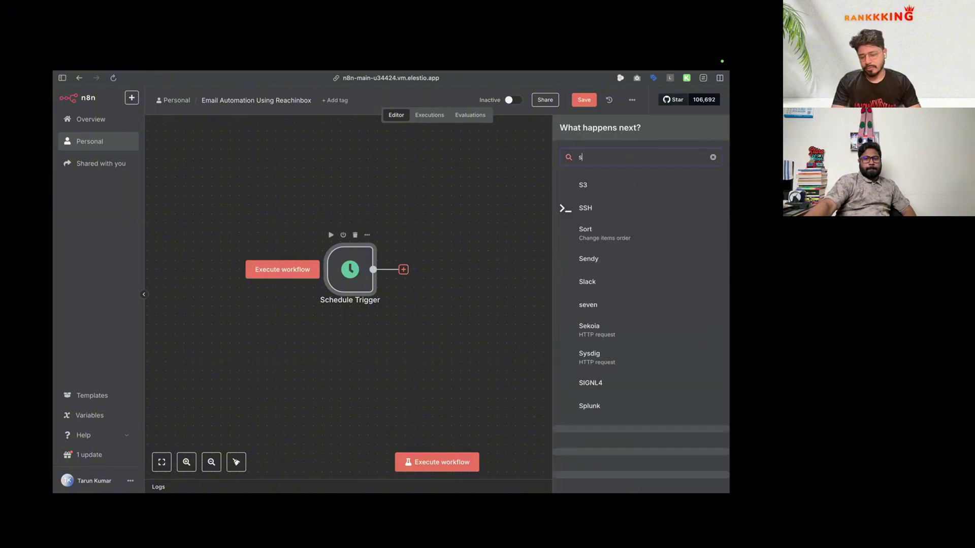
{"action": "type", "text": "heet"}
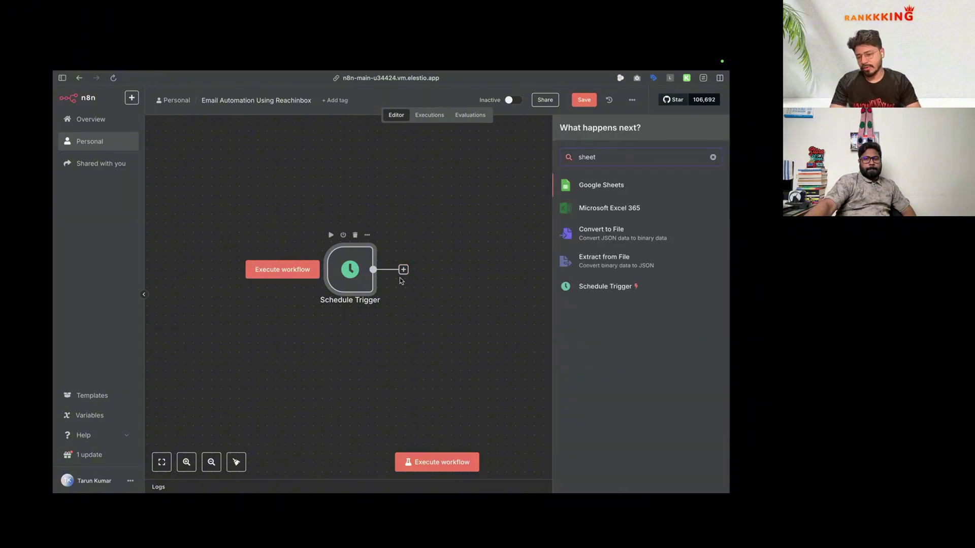
{"action": "left_click", "coordinate": [605, 189]}
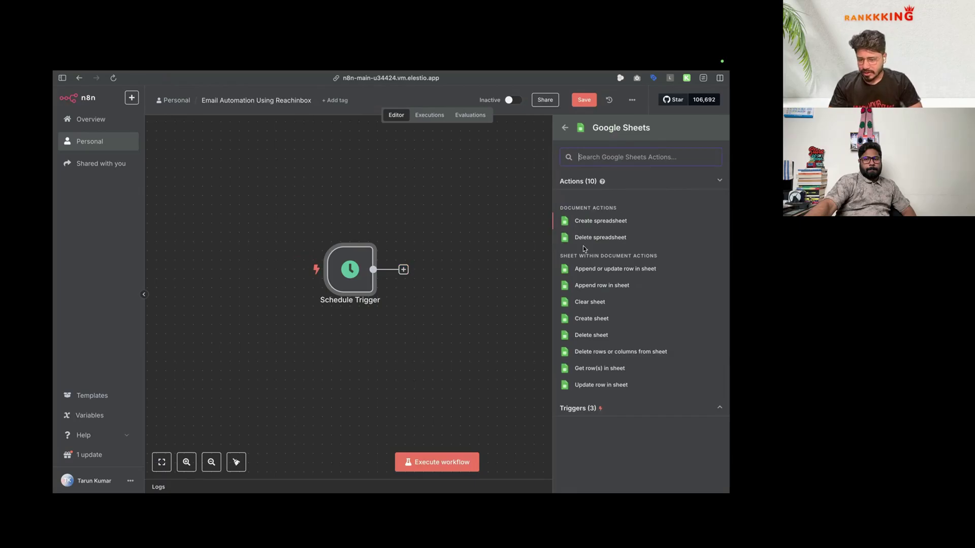
{"action": "type", "text": "ge"}
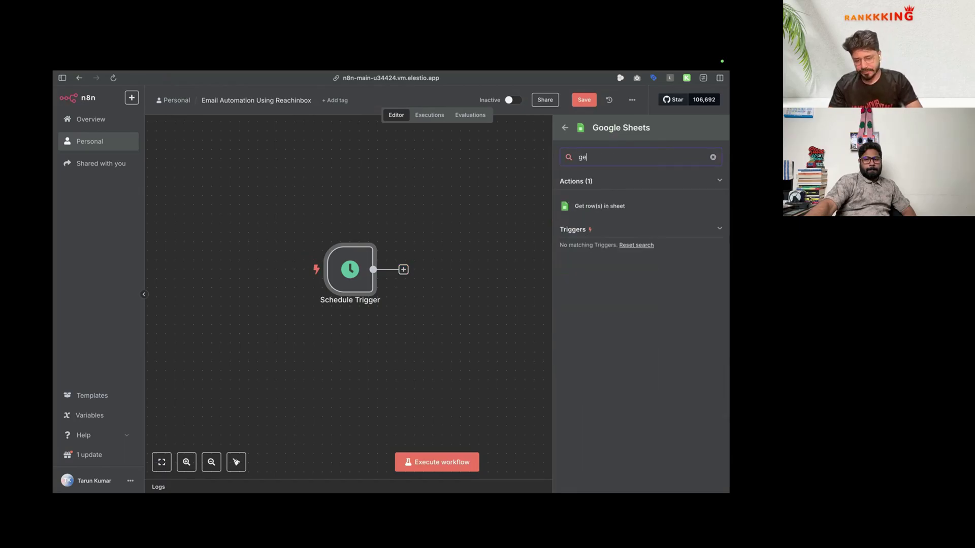
{"action": "type", "text": "t"}
{"action": "left_click", "coordinate": [600, 209]}
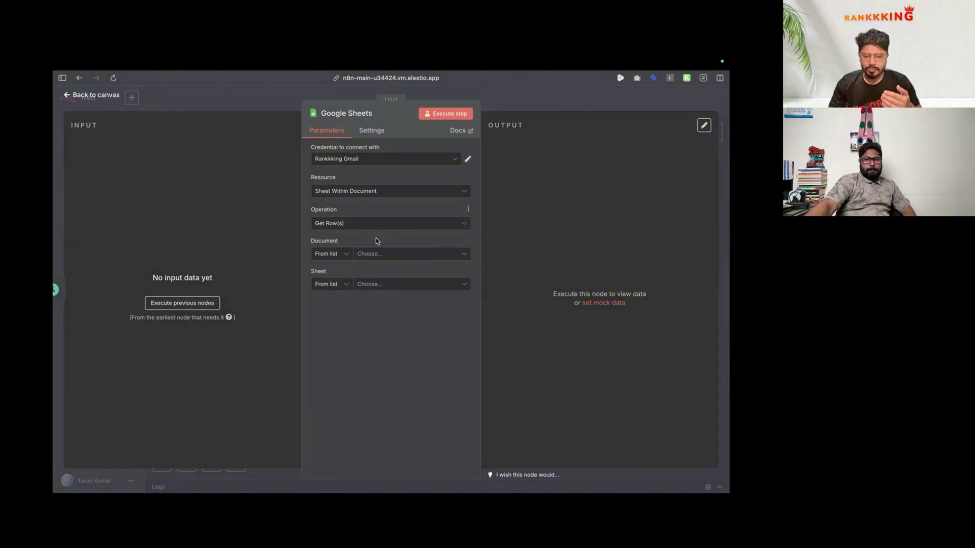
Step: Set the Google Sheets node's document to "Reachinbox camp data" and its sheet to Sheet1
{"action": "left_click", "coordinate": [379, 253]}
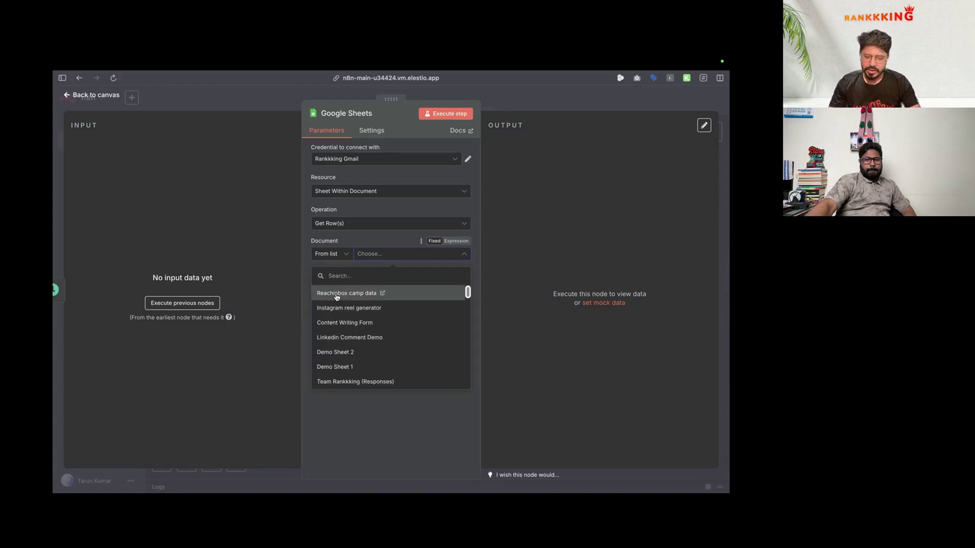
{"action": "left_click", "coordinate": [336, 295]}
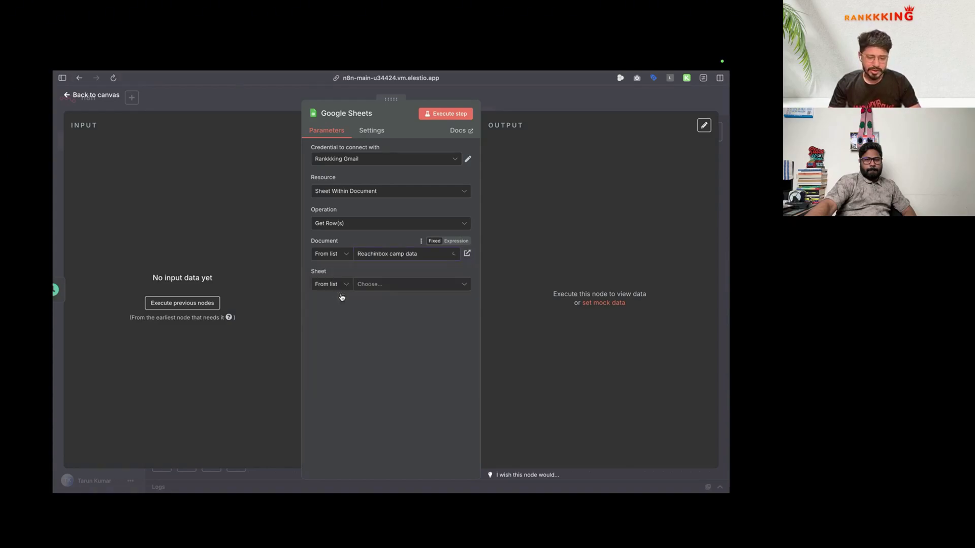
{"action": "left_click", "coordinate": [397, 284]}
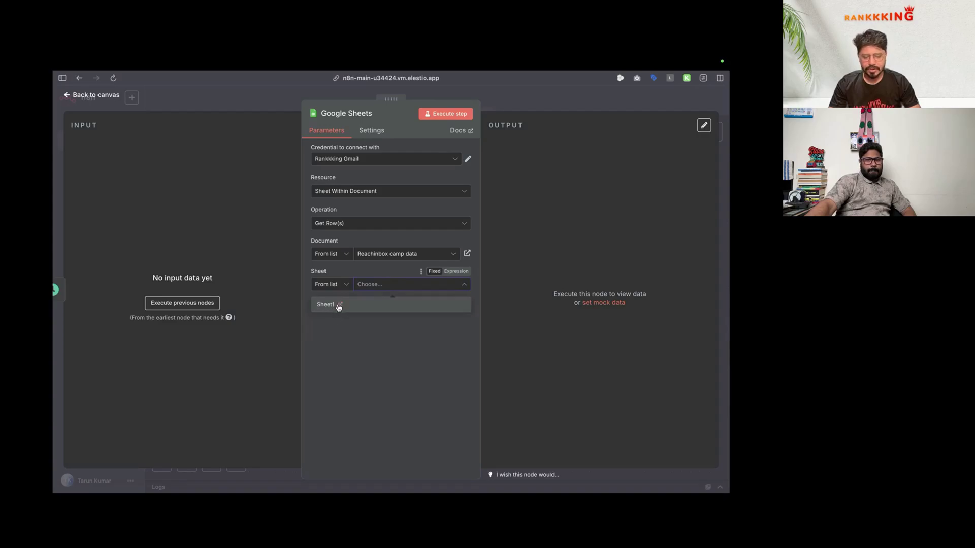
{"action": "left_click", "coordinate": [330, 306]}
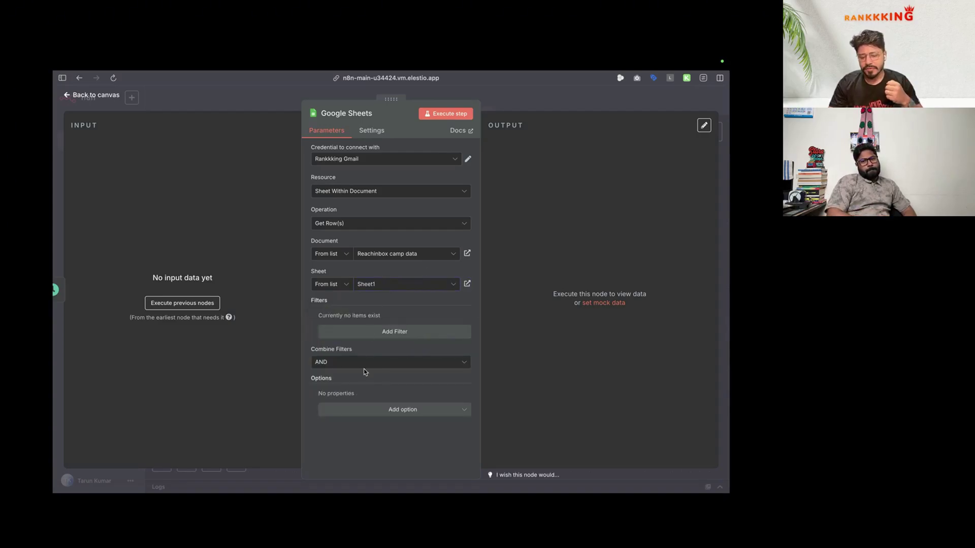
Step: Check the Status cells F2:F15 in the contact sheet, and add a node filter on the Status column with a blank value
{"action": "key", "text": "ctrl+Right"}
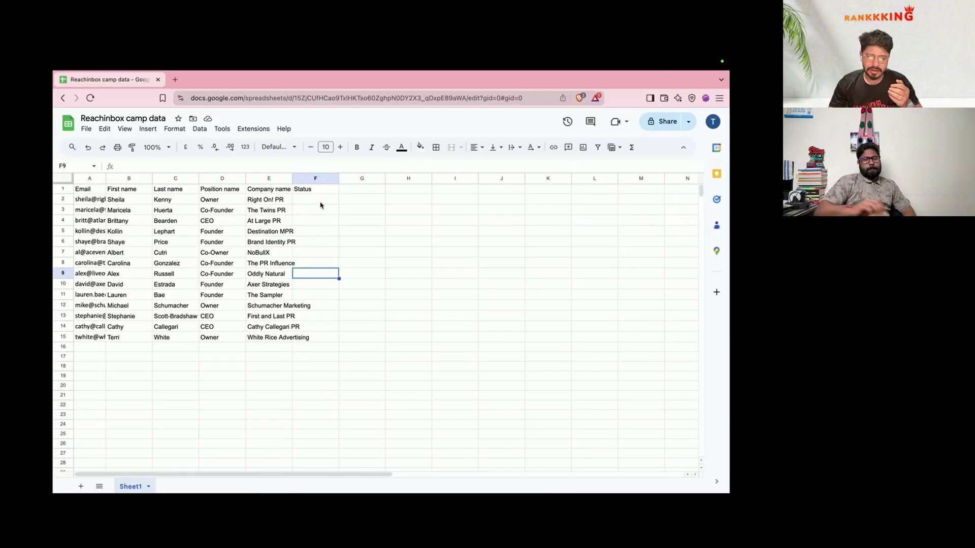
{"action": "left_click_drag", "start_coordinate": [319, 200], "coordinate": [320, 337]}
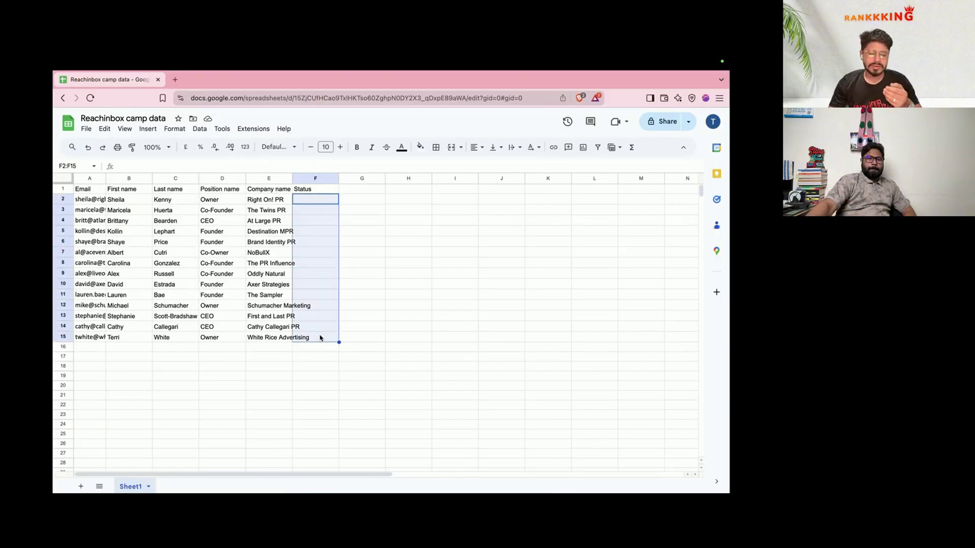
{"action": "key", "text": "ctrl+Left"}
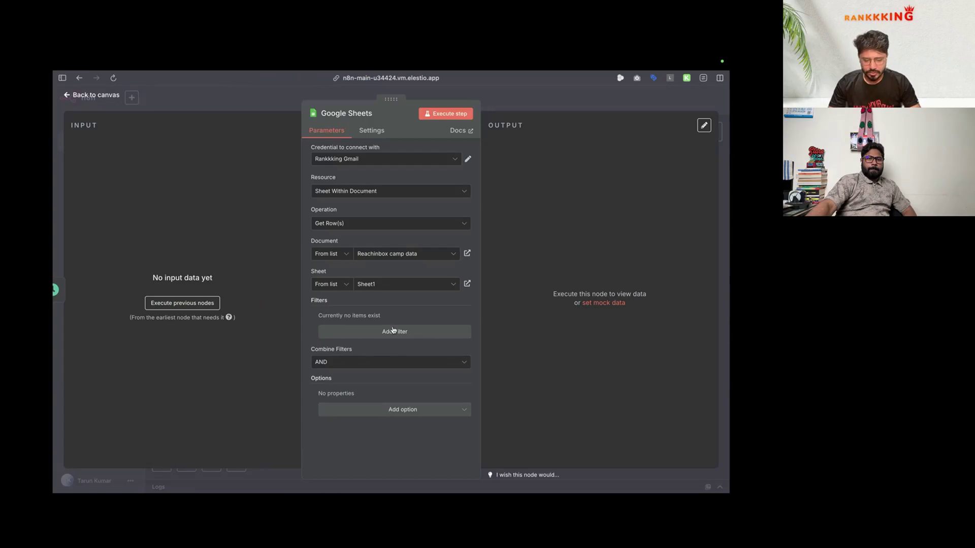
{"action": "left_click", "coordinate": [397, 331]}
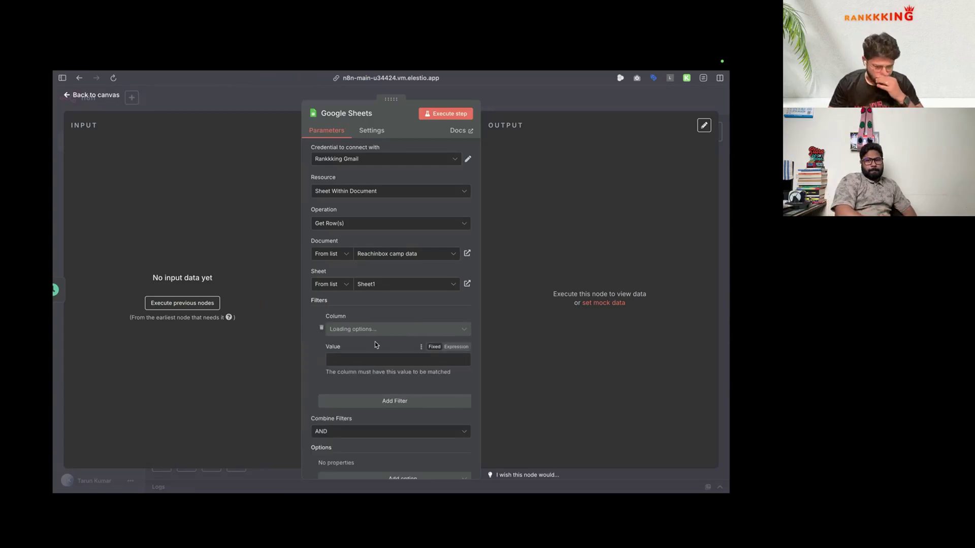
{"action": "left_click", "coordinate": [359, 330]}
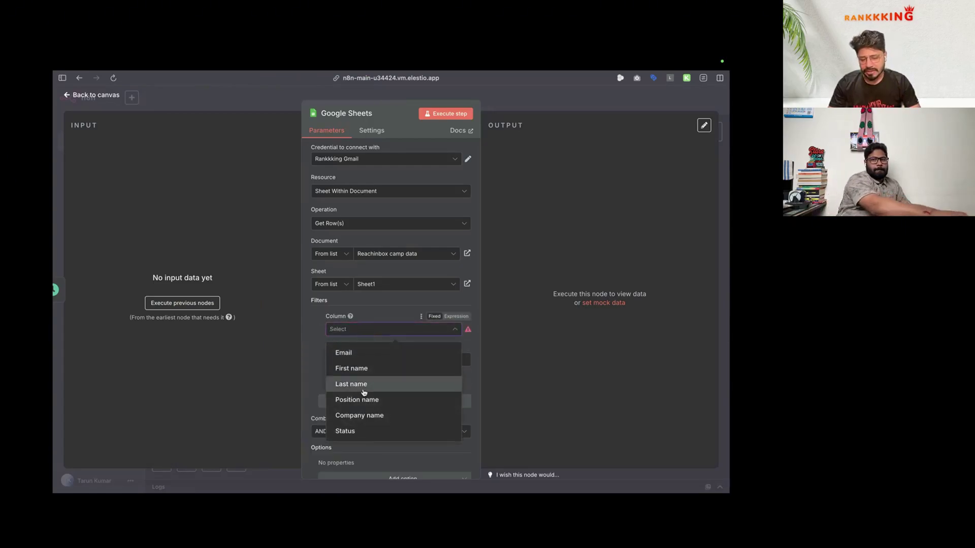
{"action": "left_click", "coordinate": [355, 432]}
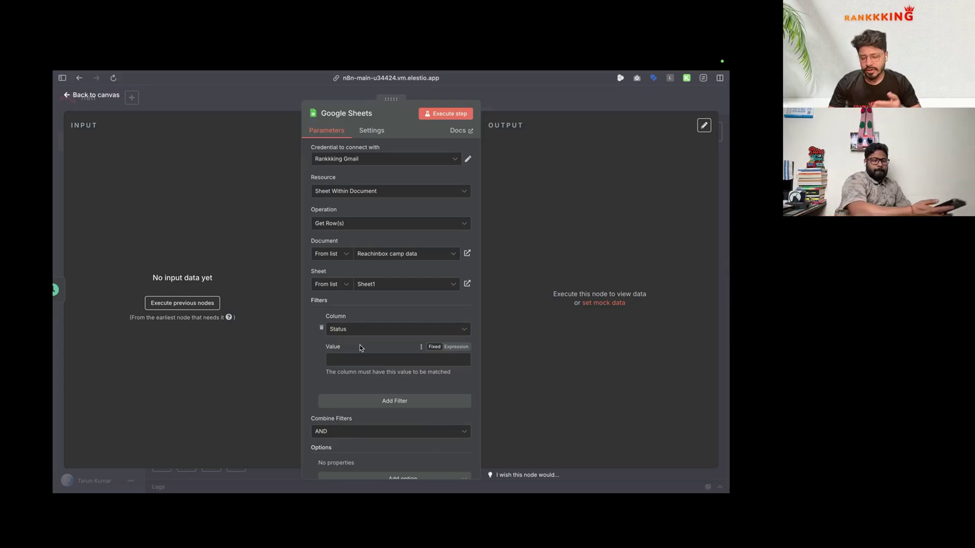
Step: Execute the Google Sheets node and compare its output item count with the contact rows in Reachinbox camp data
{"action": "left_click", "coordinate": [446, 113]}
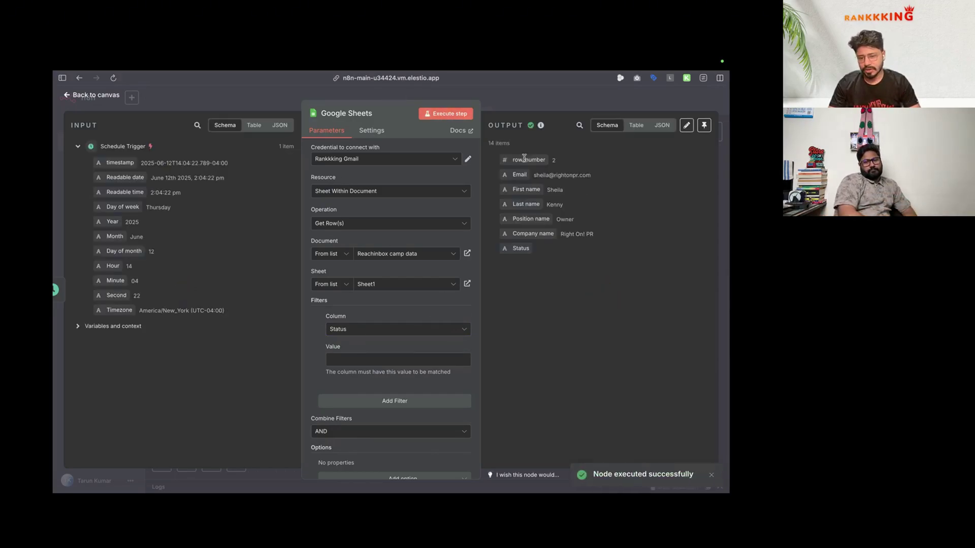
{"action": "left_click_drag", "start_coordinate": [489, 143], "coordinate": [514, 148]}
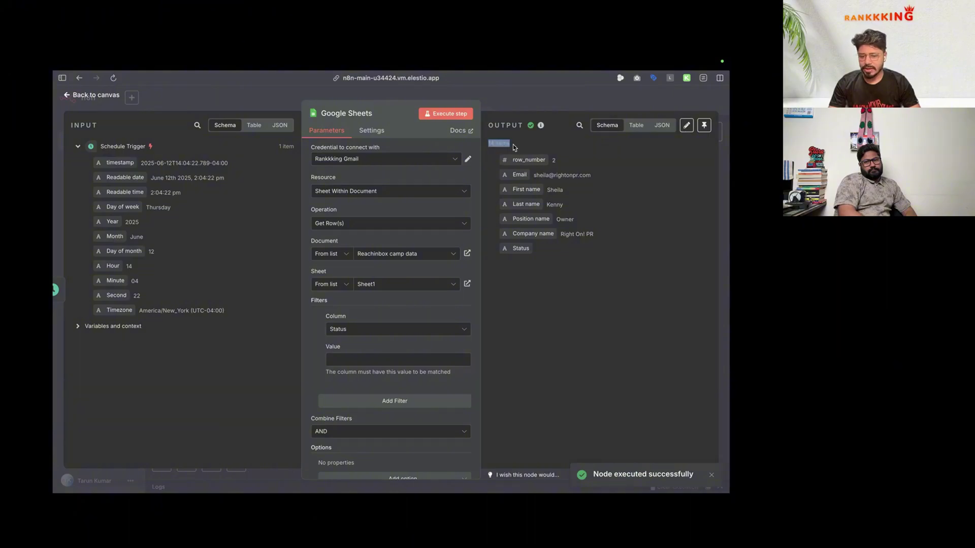
{"action": "key", "text": "ctrl+Right"}
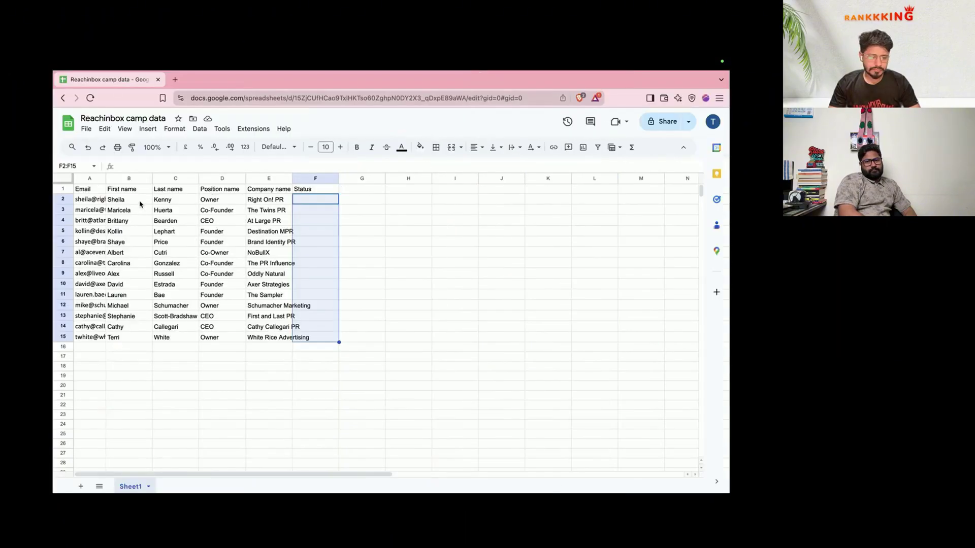
{"action": "left_click_drag", "start_coordinate": [140, 204], "coordinate": [141, 343]}
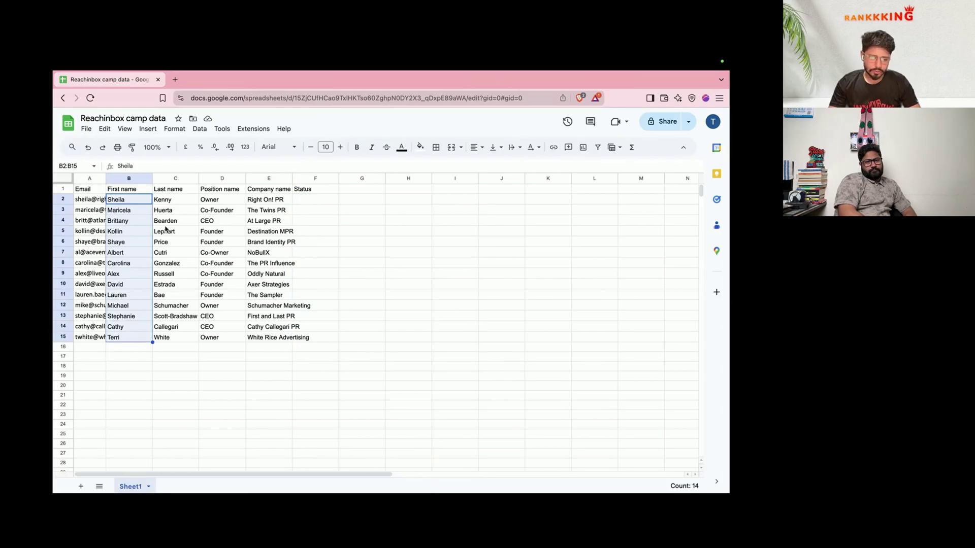
Step: Return to the n8n canvas, then review the Status column cells beside the contact rows in Reachinbox camp data
{"action": "key", "text": "ctrl+Left"}
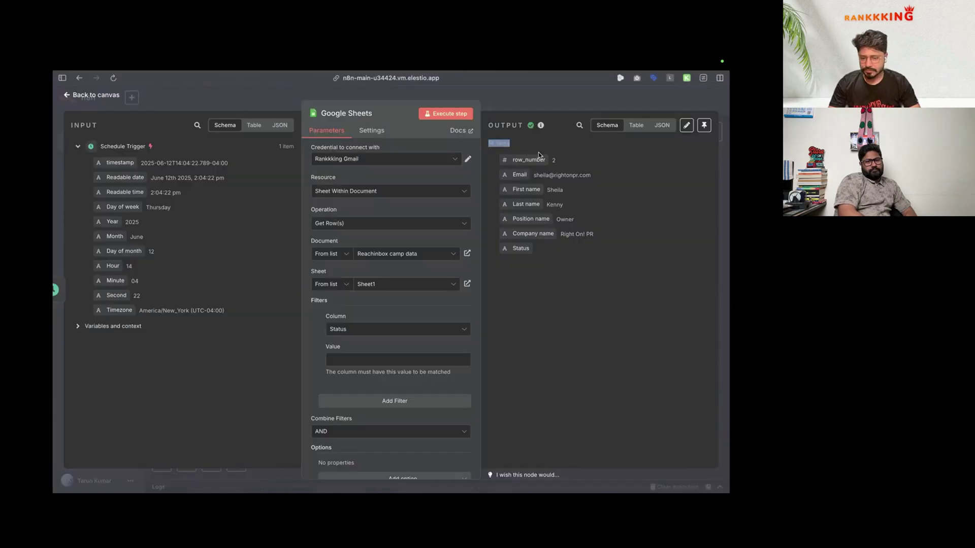
{"action": "left_click", "coordinate": [110, 97]}
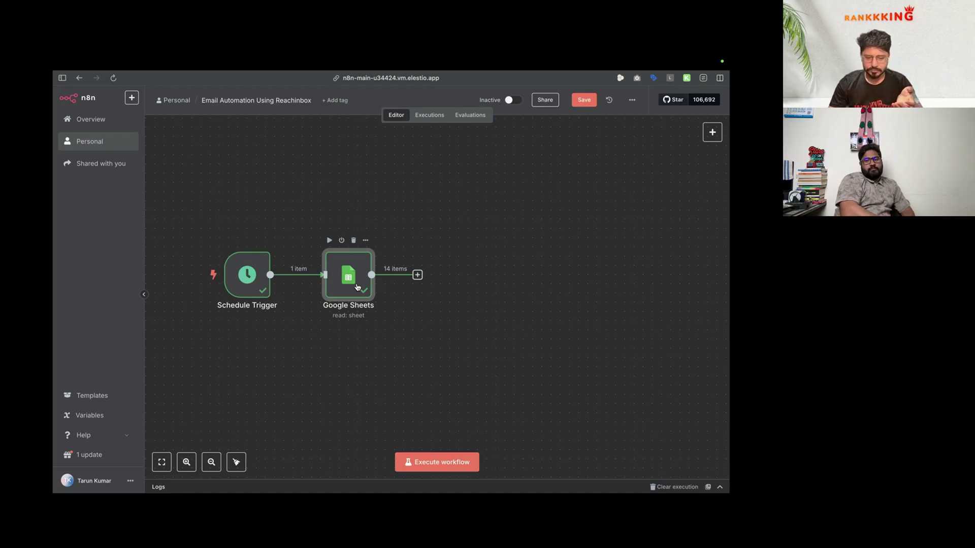
{"action": "key", "text": "super+Tab"}
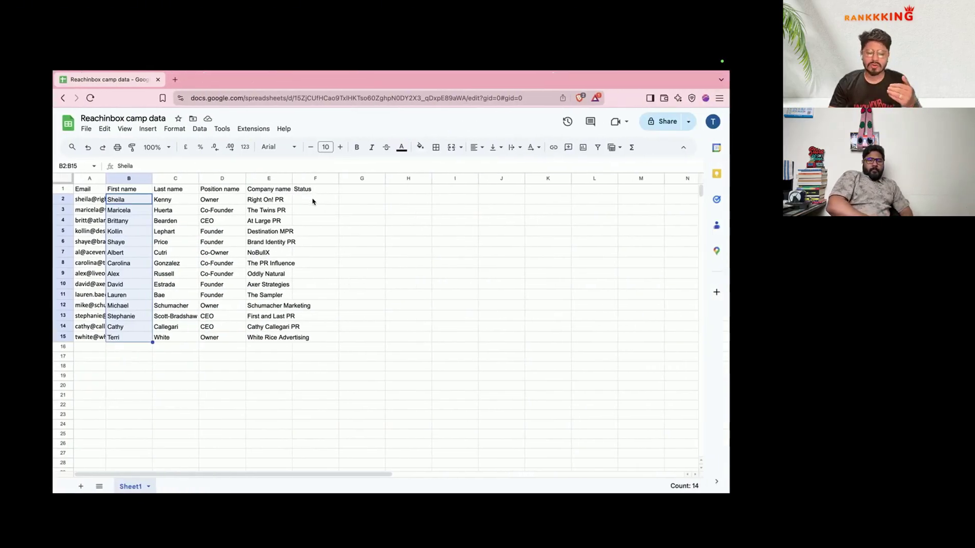
{"action": "left_click", "coordinate": [233, 201]}
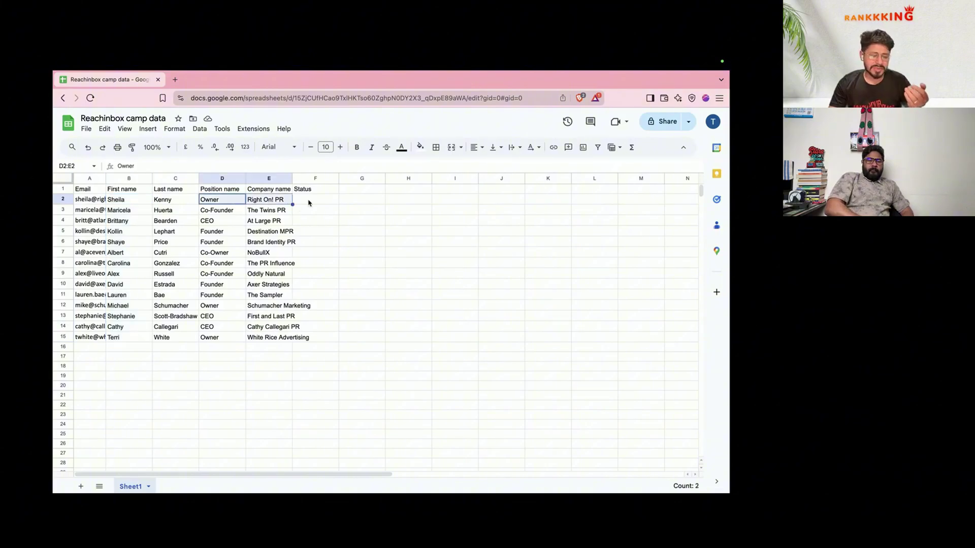
{"action": "left_click", "coordinate": [311, 203]}
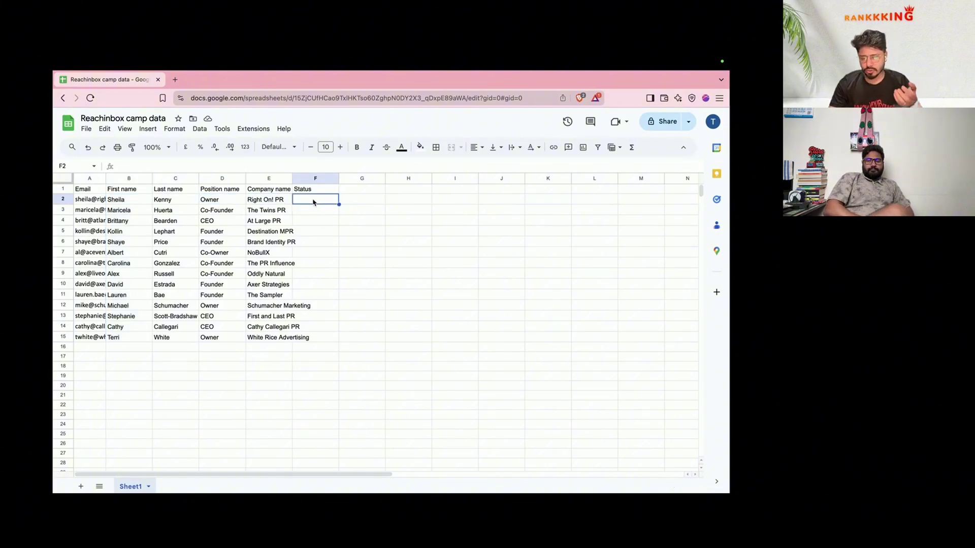
{"action": "left_click_drag", "start_coordinate": [313, 202], "coordinate": [315, 255]}
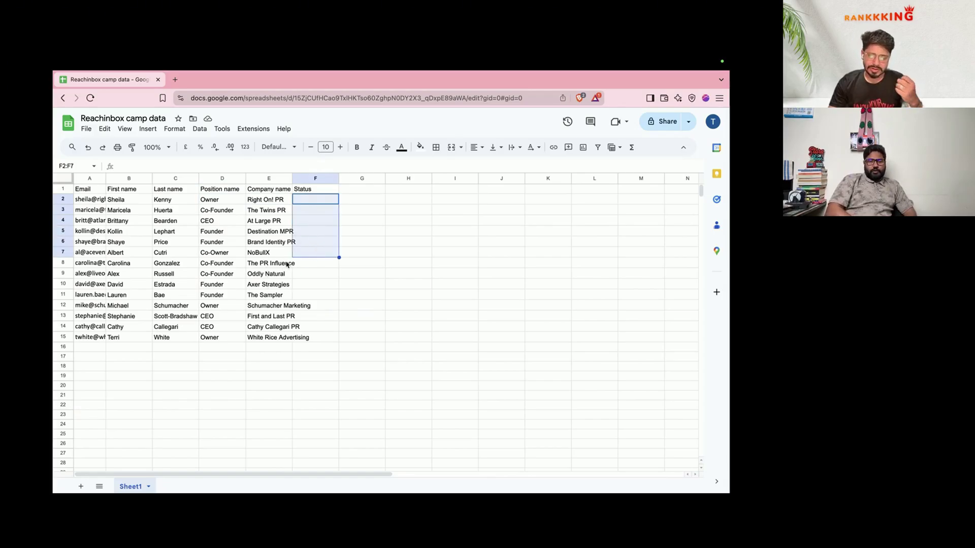
{"action": "left_click_drag", "start_coordinate": [304, 264], "coordinate": [308, 338]}
{"action": "left_click_drag", "start_coordinate": [306, 249], "coordinate": [316, 210]}
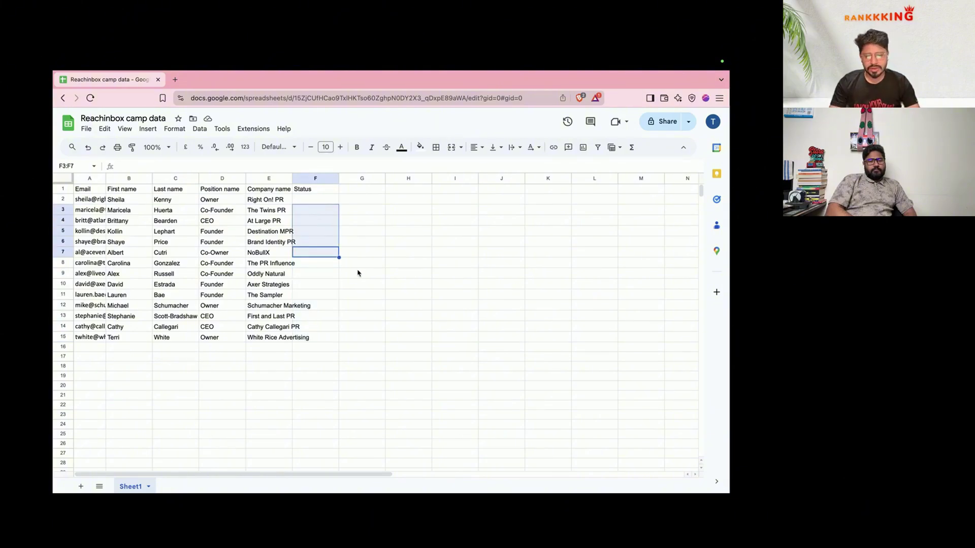
Step: Open the Email Camp Sending Using ReachInbox plan and read the node and action listed for Step 3
{"action": "key", "text": "ctrl+Left"}
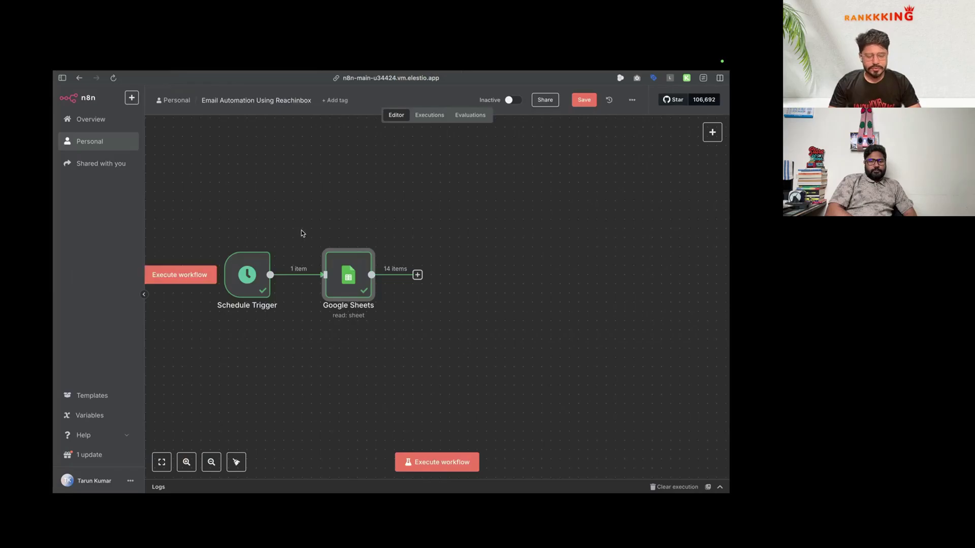
{"action": "mouse_move", "coordinate": [55, 326]}
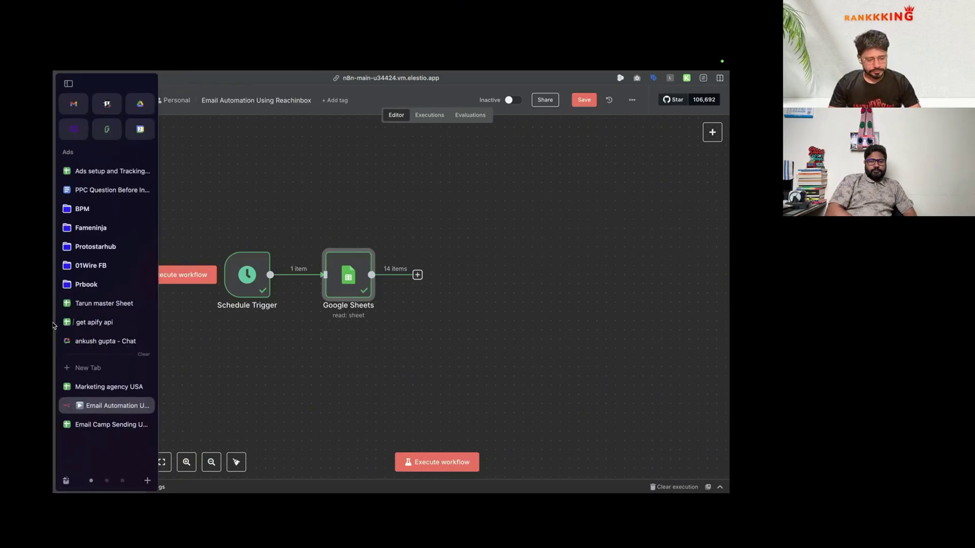
{"action": "left_click", "coordinate": [103, 425]}
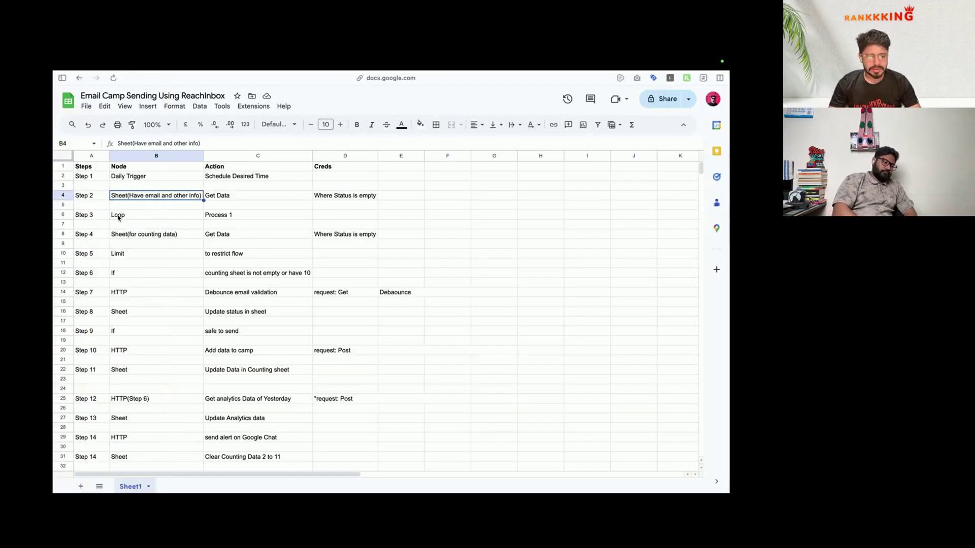
{"action": "left_click_drag", "start_coordinate": [103, 218], "coordinate": [211, 216]}
Step: Switch back to the n8n workflow and add a Loop Over Items node after the Google Sheets node
{"action": "mouse_move", "coordinate": [52, 318]}
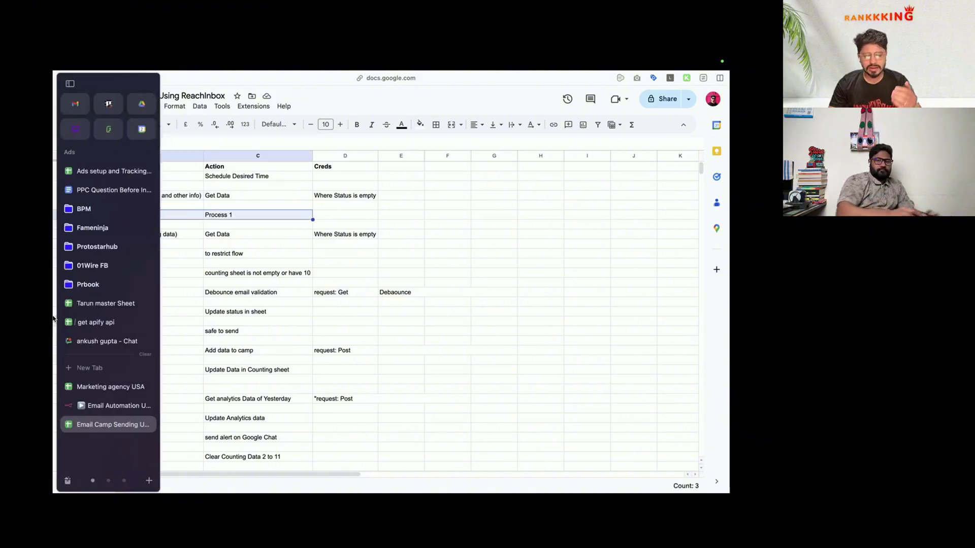
{"action": "left_click", "coordinate": [113, 405]}
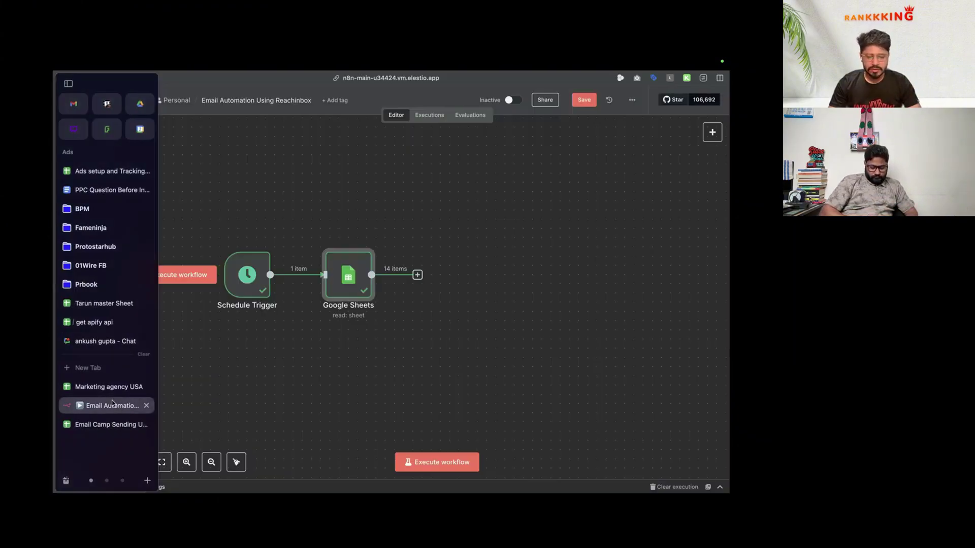
{"action": "left_click", "coordinate": [418, 275]}
{"action": "type", "text": "loop"}
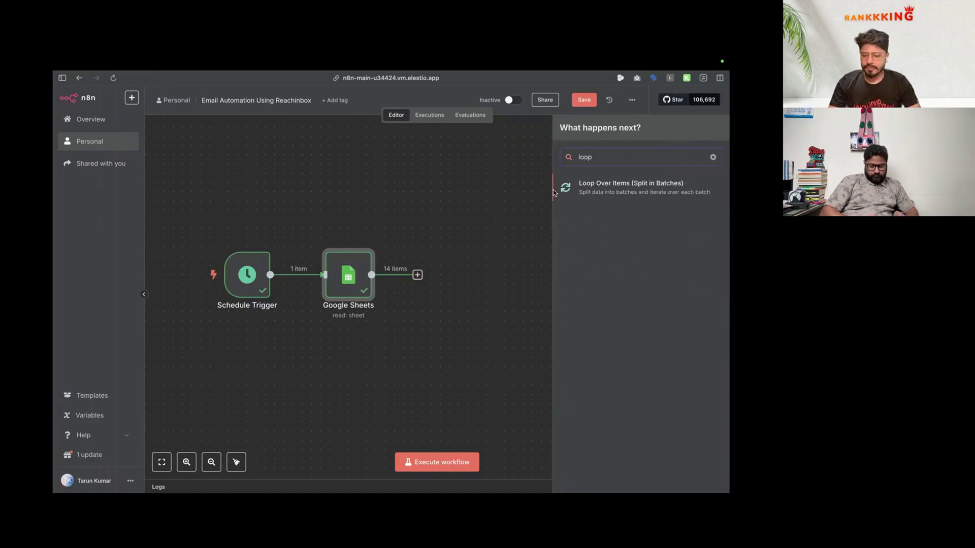
{"action": "left_click", "coordinate": [613, 183]}
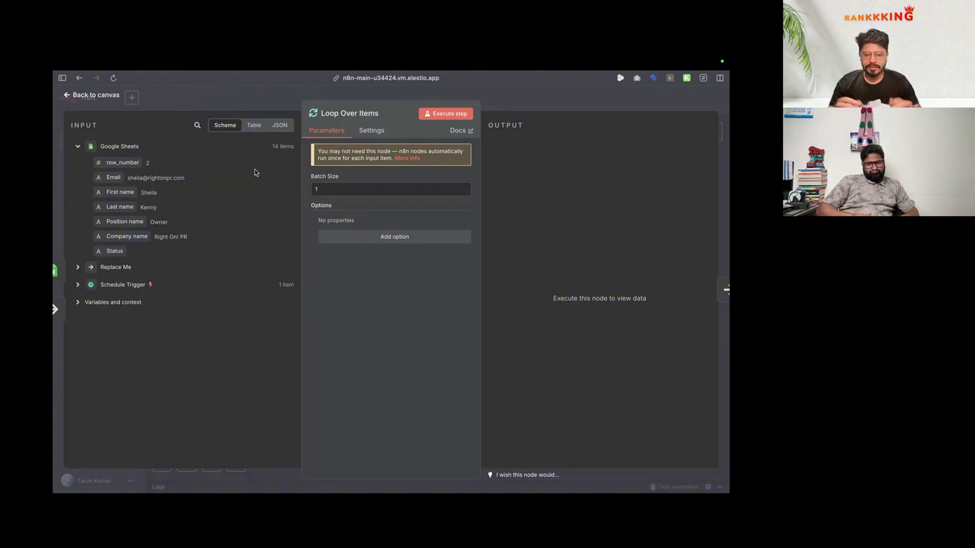
{"action": "left_click", "coordinate": [97, 95]}
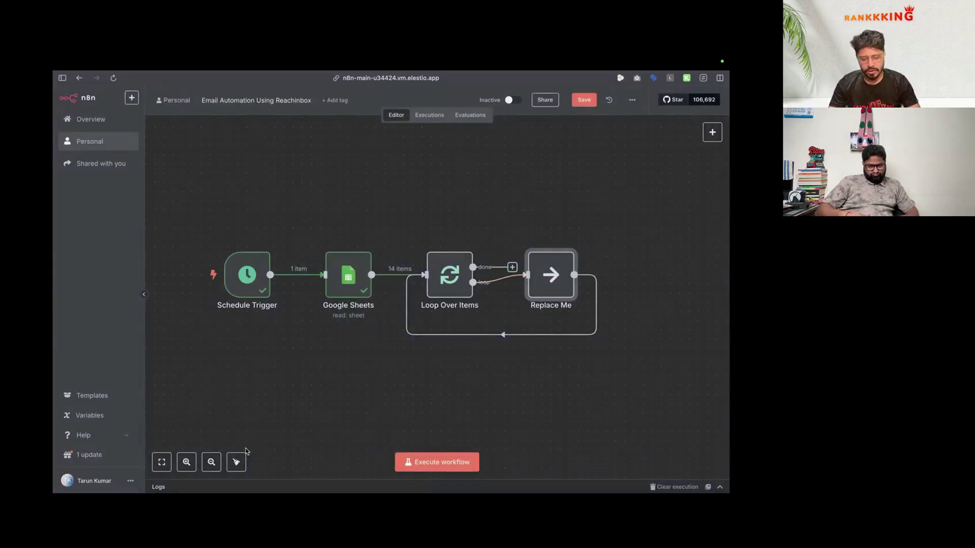
Step: Move the Replace Me node farther away from Loop Over Items, below and to its right on the canvas
{"action": "scroll", "coordinate": [320, 434], "scroll_direction": "right", "scroll_amount": 3}
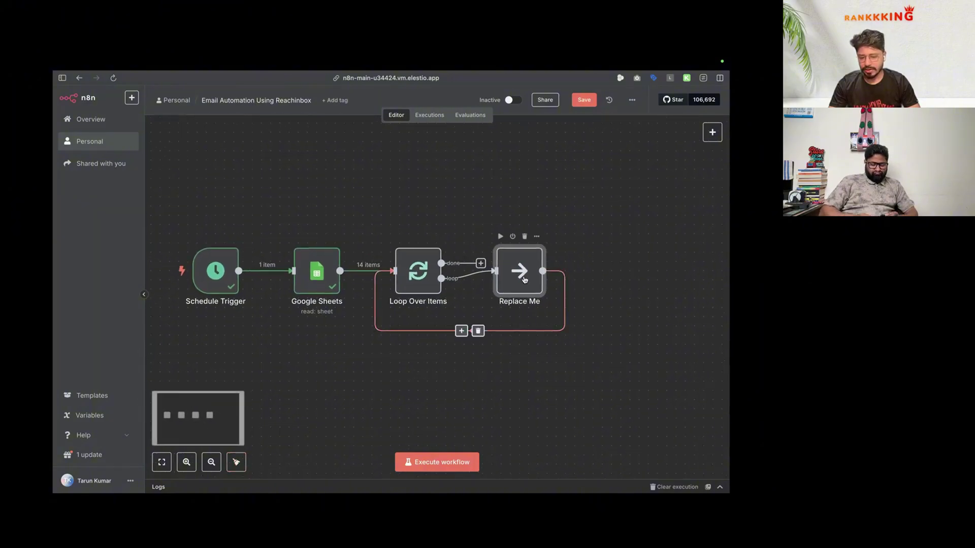
{"action": "left_click_drag", "start_coordinate": [524, 279], "coordinate": [625, 324]}
{"action": "scroll", "coordinate": [437, 305], "scroll_direction": "down", "scroll_amount": 1}
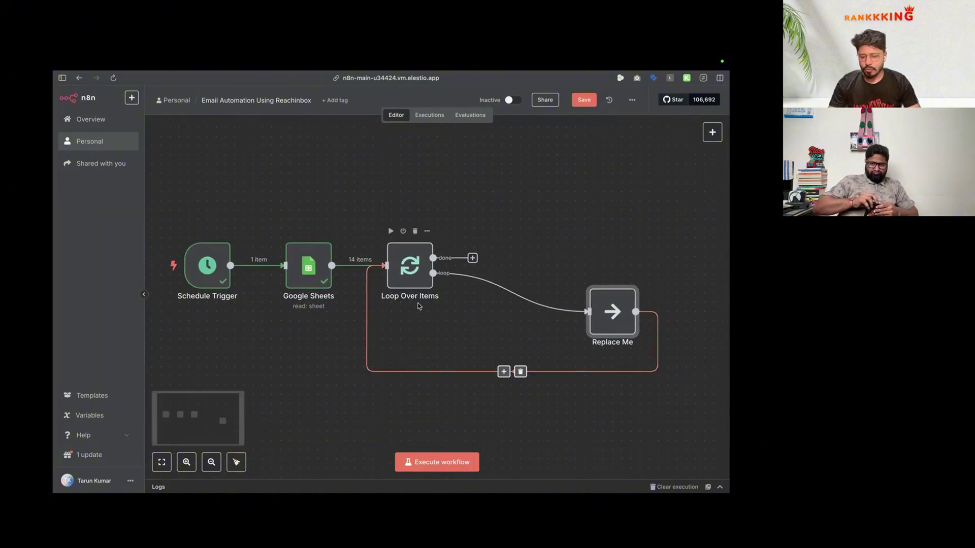
Step: Execute the Loop Over Items node, inspect its Loop Branch output and return to the canvas
{"action": "double_click", "coordinate": [415, 264]}
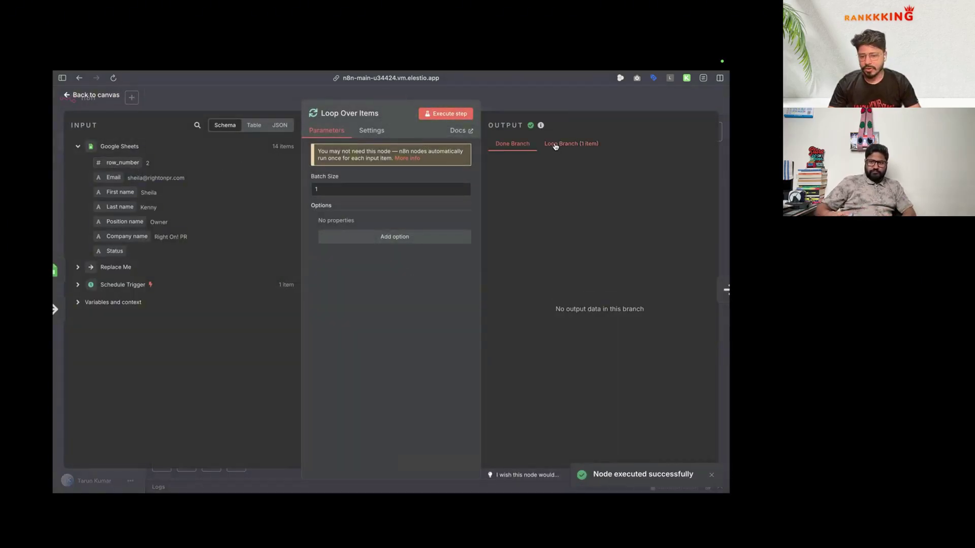
{"action": "left_click", "coordinate": [555, 145]}
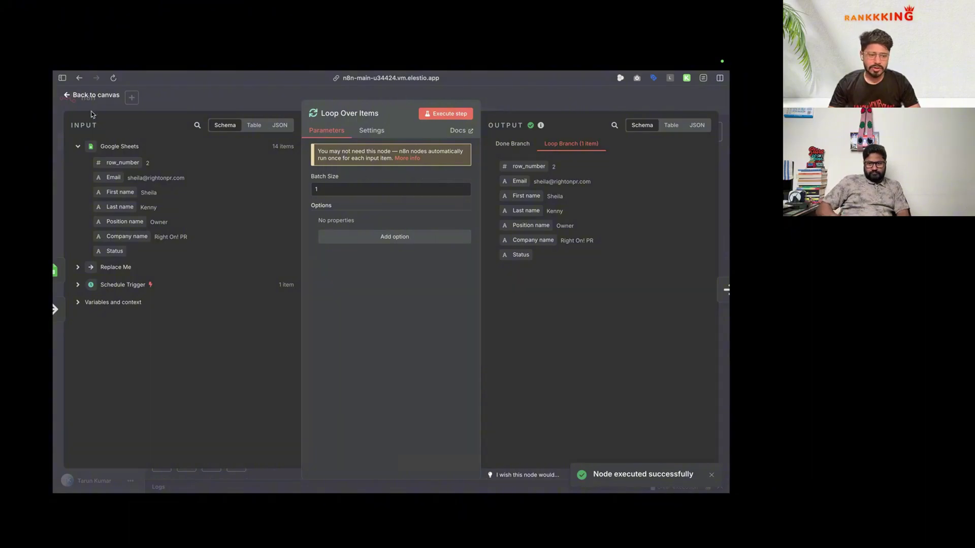
{"action": "left_click", "coordinate": [101, 98]}
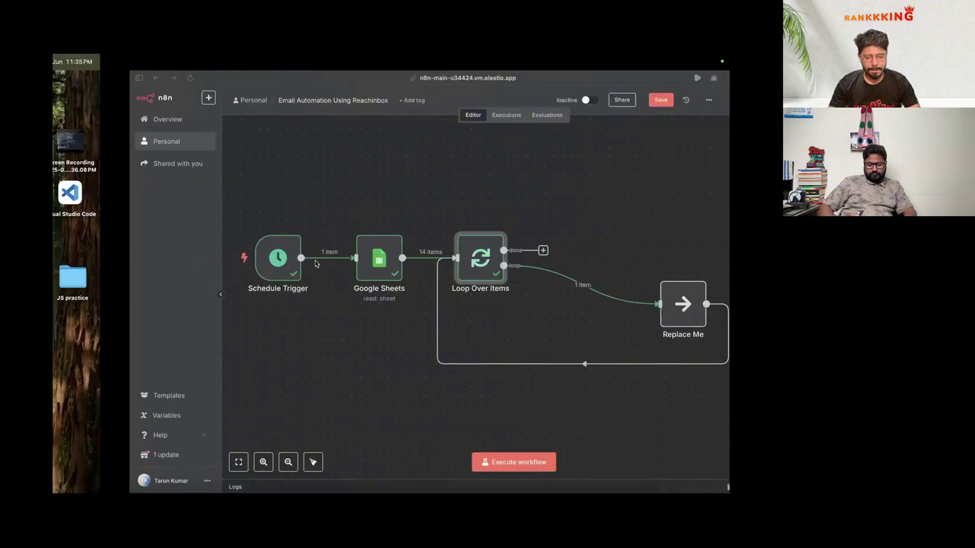
Step: Open the Email Camp Sending Using ReachInbox plan and read the node listed for Step 4
{"action": "mouse_move", "coordinate": [56, 386]}
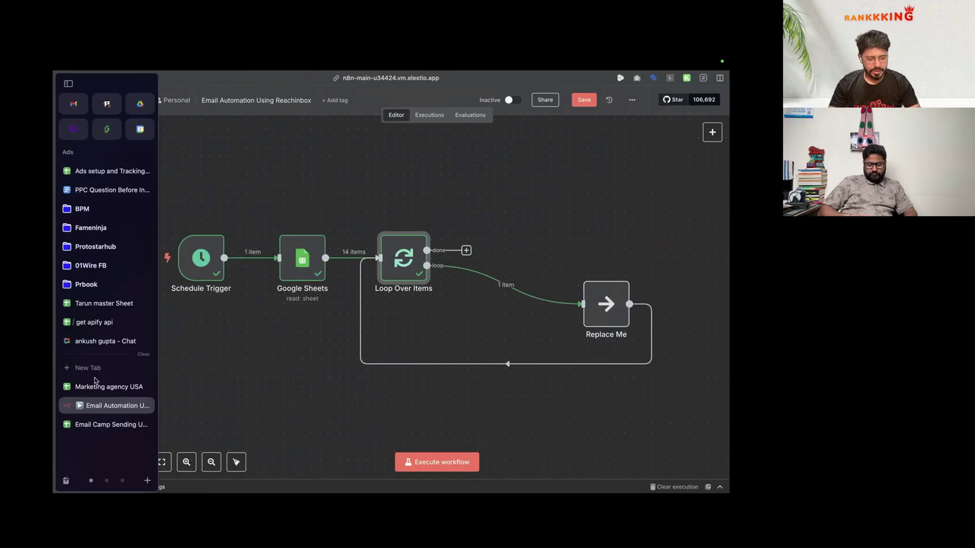
{"action": "left_click", "coordinate": [106, 424]}
{"action": "left_click", "coordinate": [95, 239]}
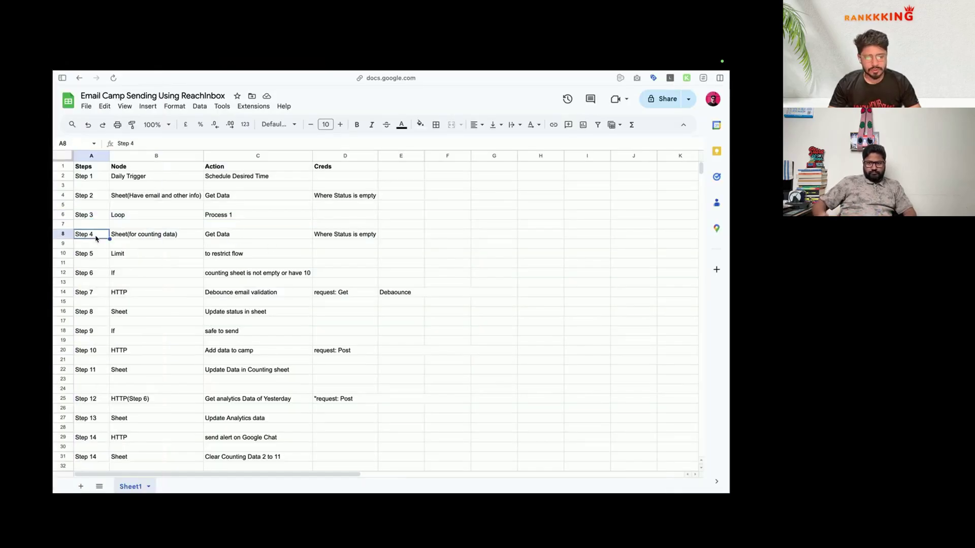
{"action": "left_click", "coordinate": [143, 238]}
{"action": "mouse_move", "coordinate": [52, 281]}
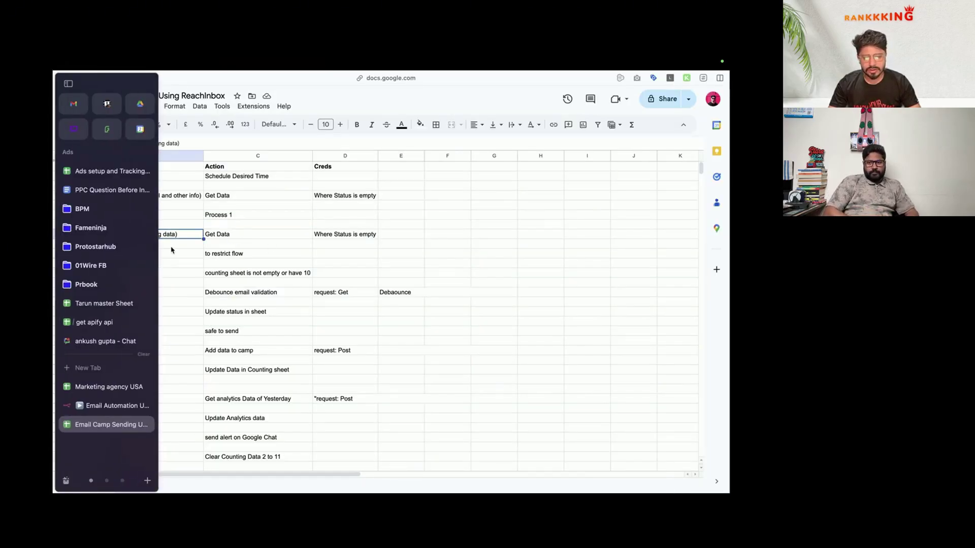
{"action": "mouse_move", "coordinate": [52, 309]}
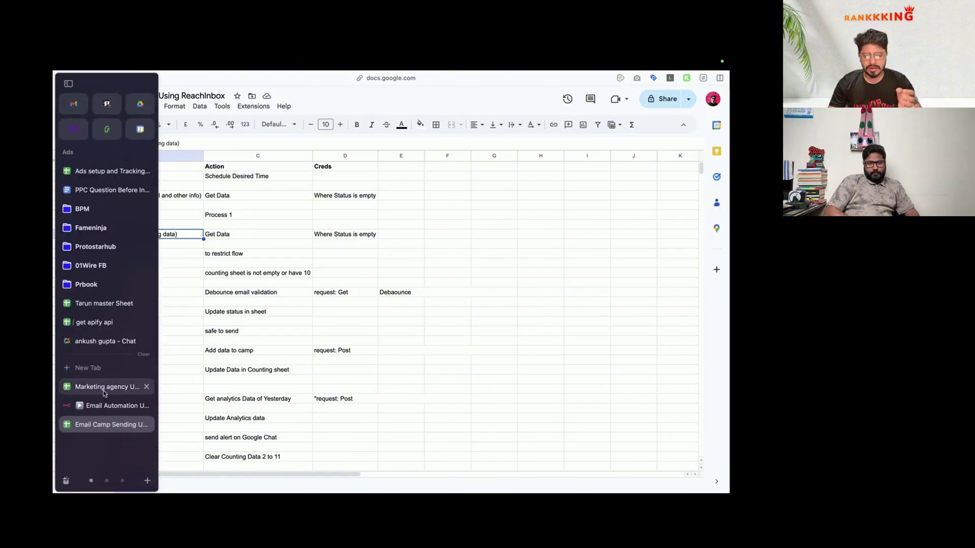
Step: Switch to Reachinbox camp data and copy the header cells A1:F1 from Sheet1
{"action": "key", "text": "ctrl+Right"}
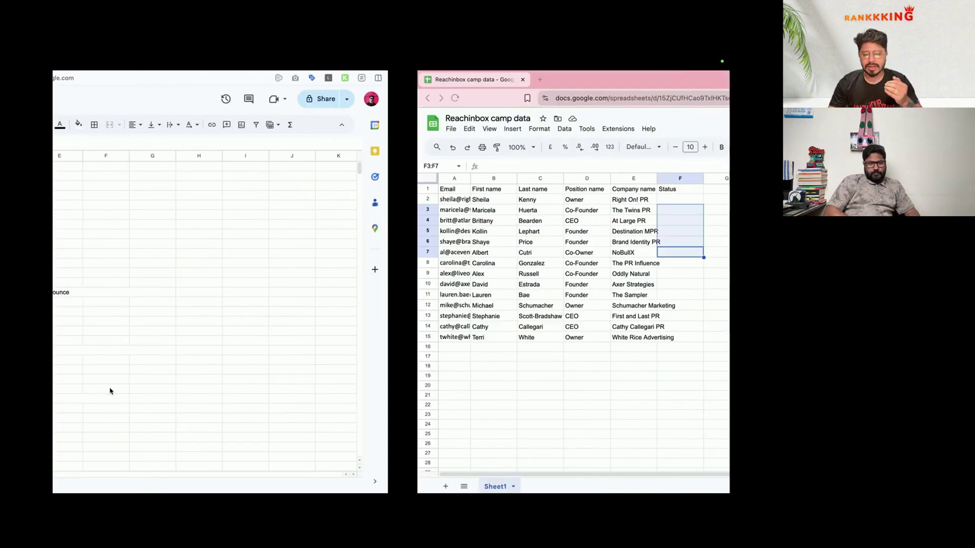
{"action": "left_click_drag", "start_coordinate": [101, 201], "coordinate": [99, 243]}
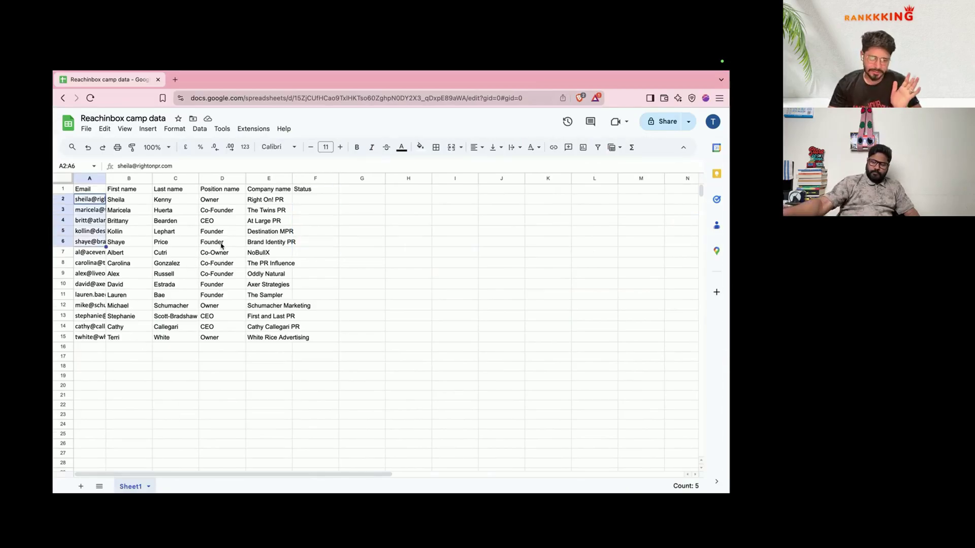
{"action": "left_click_drag", "start_coordinate": [96, 191], "coordinate": [325, 191]}
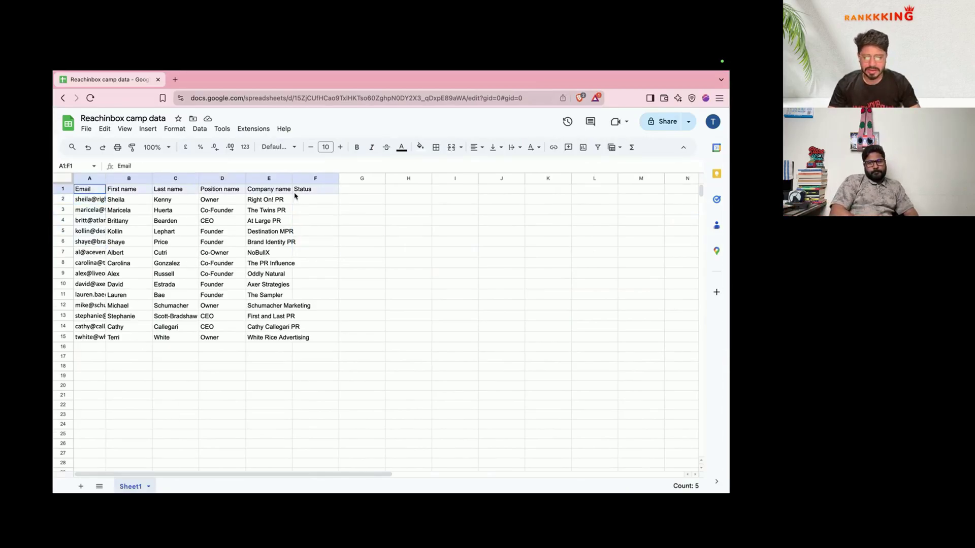
{"action": "key", "text": "super+c"}
Step: Add a new sheet to Reachinbox camp data, rename it counting and paste the copied headers into row 1
{"action": "left_click", "coordinate": [80, 488]}
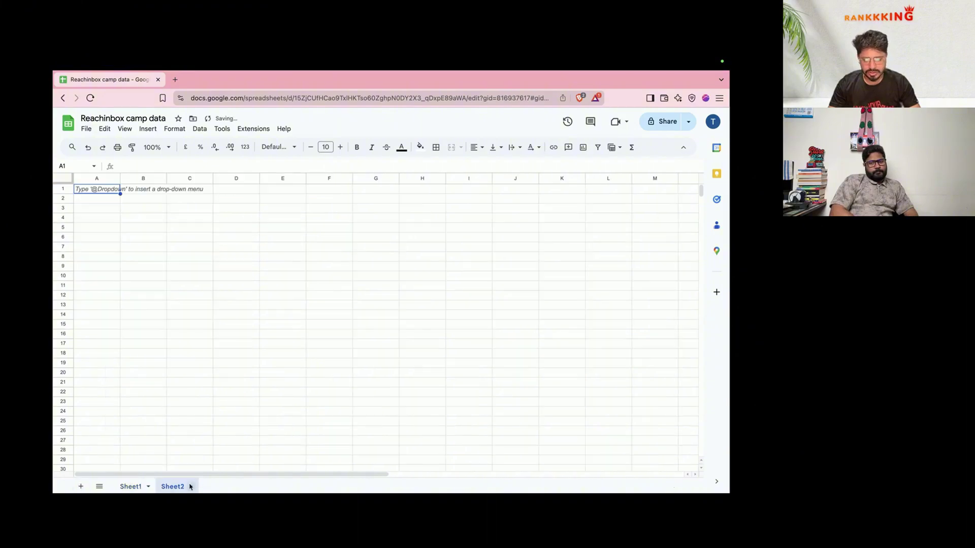
{"action": "double_click", "coordinate": [178, 487]}
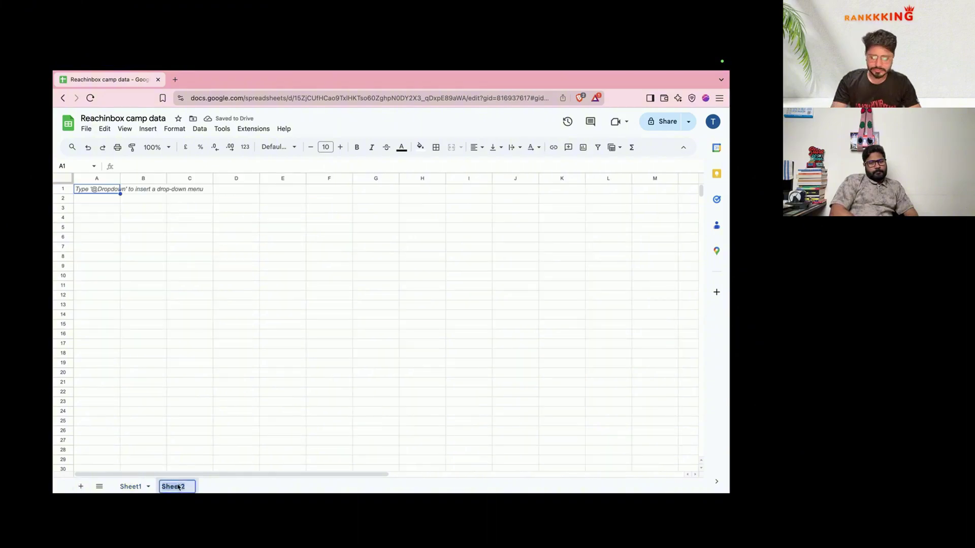
{"action": "type", "text": "counting"}
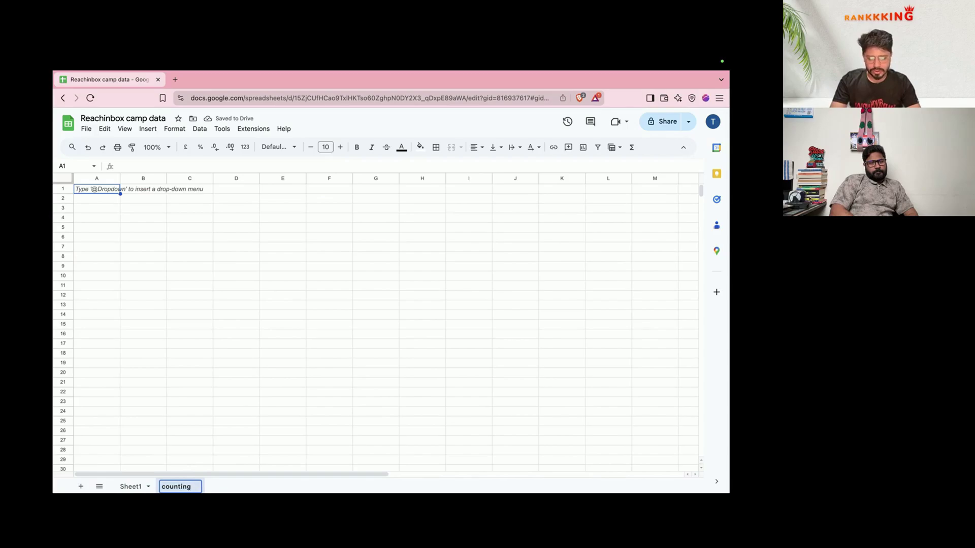
{"action": "key", "text": "Return"}
{"action": "key", "text": "ctrl+v"}
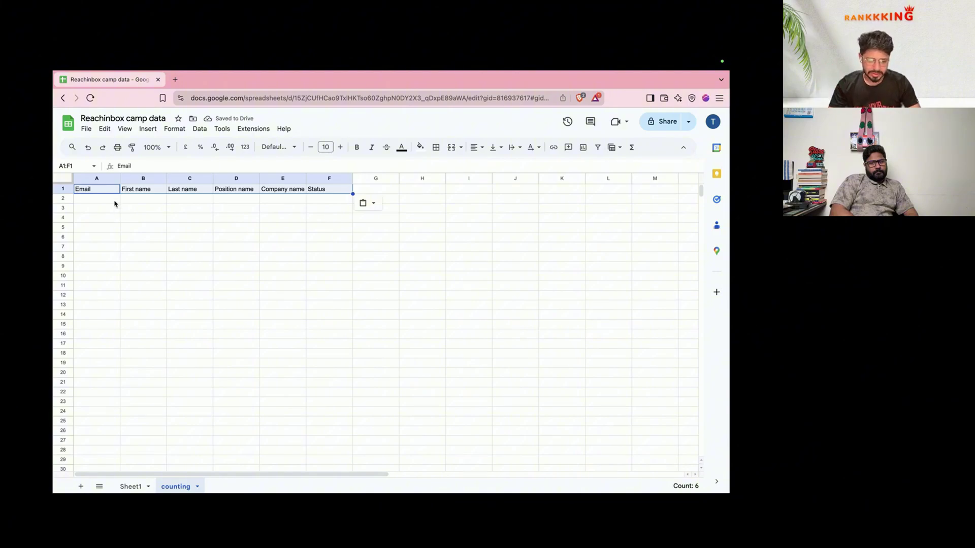
Step: Review the empty rows under the counting sheet's headers and compare them with the contact rows in Sheet1
{"action": "left_click_drag", "start_coordinate": [115, 204], "coordinate": [95, 281]}
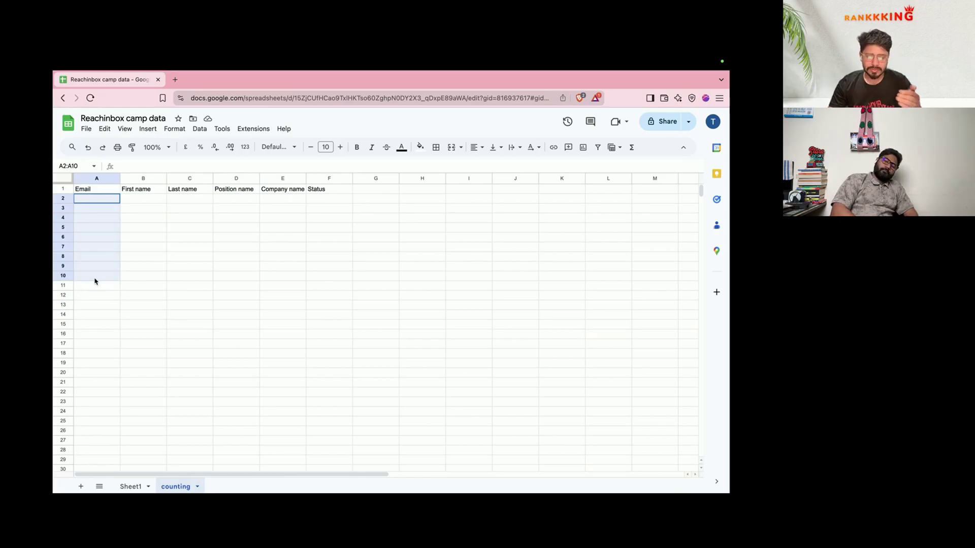
{"action": "left_click_drag", "start_coordinate": [95, 281], "coordinate": [95, 282]}
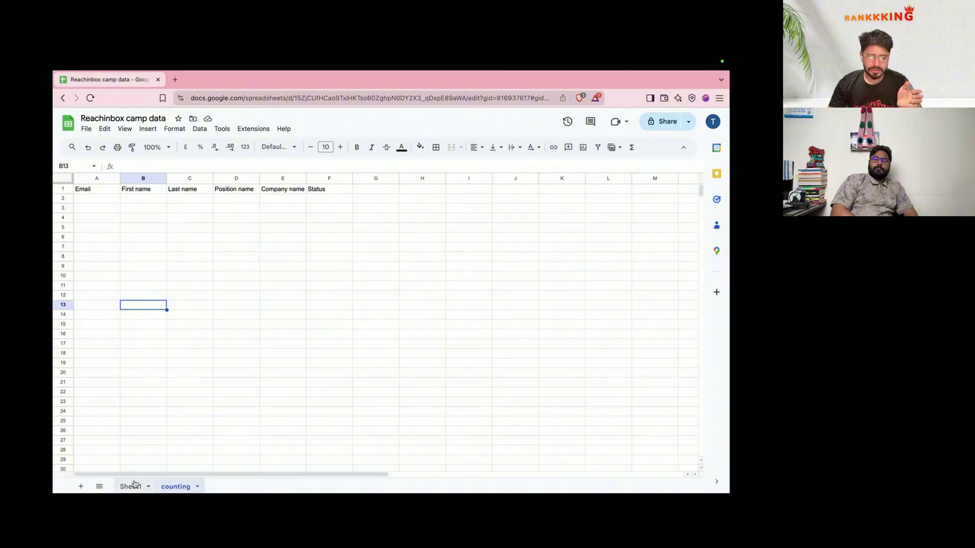
{"action": "left_click", "coordinate": [131, 486]}
{"action": "left_click_drag", "start_coordinate": [173, 204], "coordinate": [174, 457]}
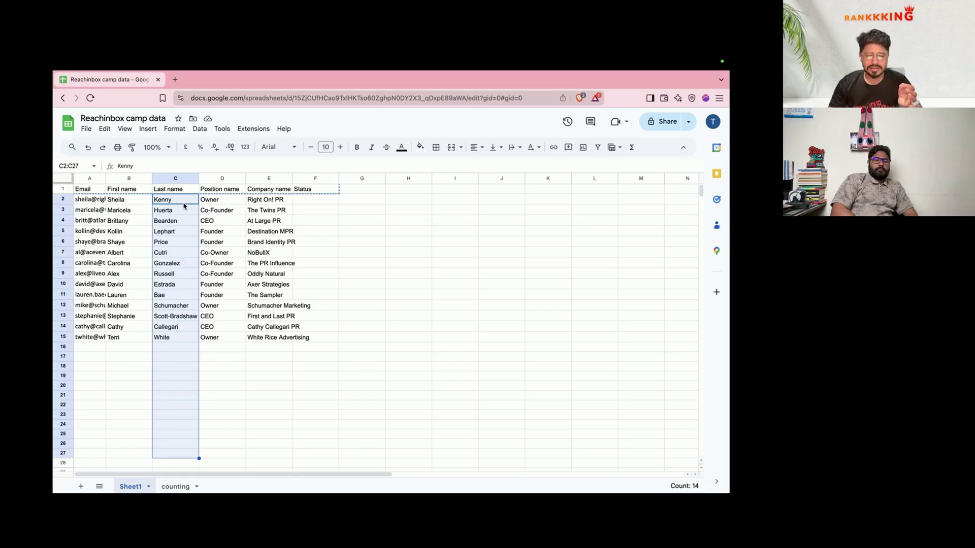
{"action": "left_click_drag", "start_coordinate": [183, 203], "coordinate": [175, 263]}
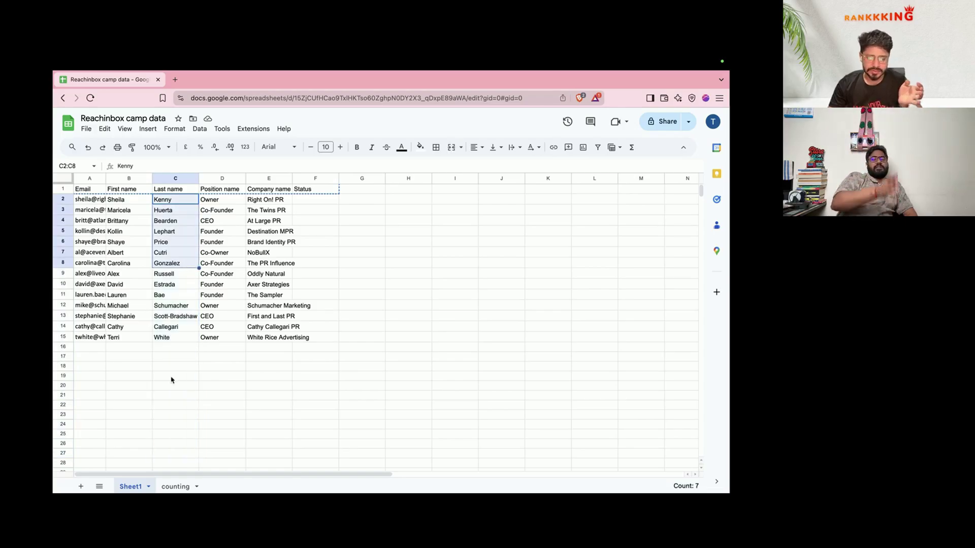
Step: Compare the empty counting sheet with the First name entries in Sheet1
{"action": "left_click", "coordinate": [175, 486]}
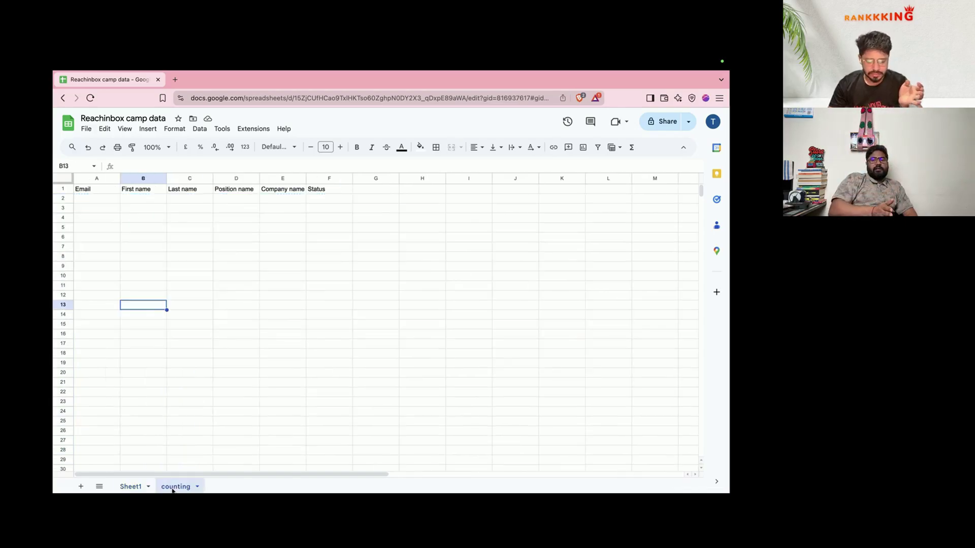
{"action": "left_click", "coordinate": [130, 486]}
{"action": "left_click_drag", "start_coordinate": [126, 203], "coordinate": [139, 447]}
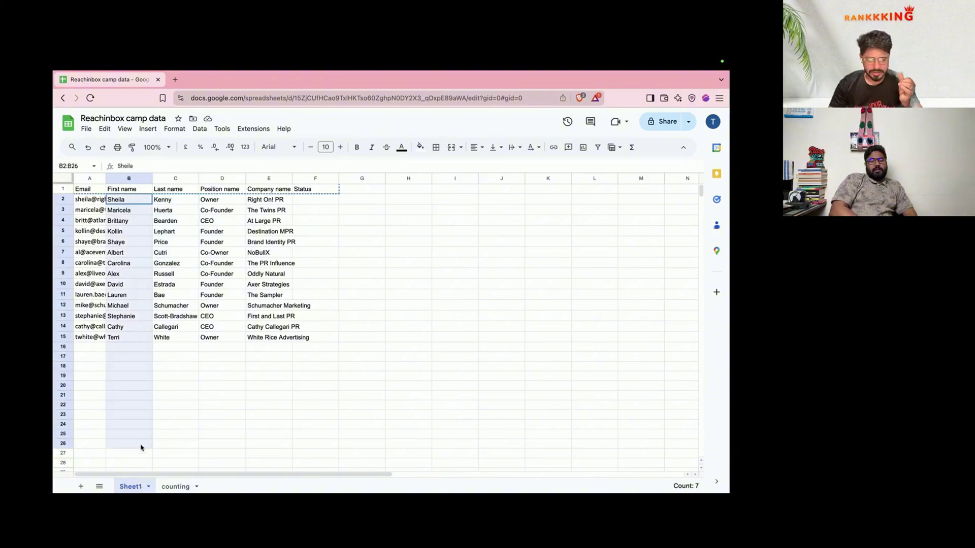
Step: Fit the Email and First name columns of the counting sheet to the width of their headers
{"action": "left_click", "coordinate": [183, 488]}
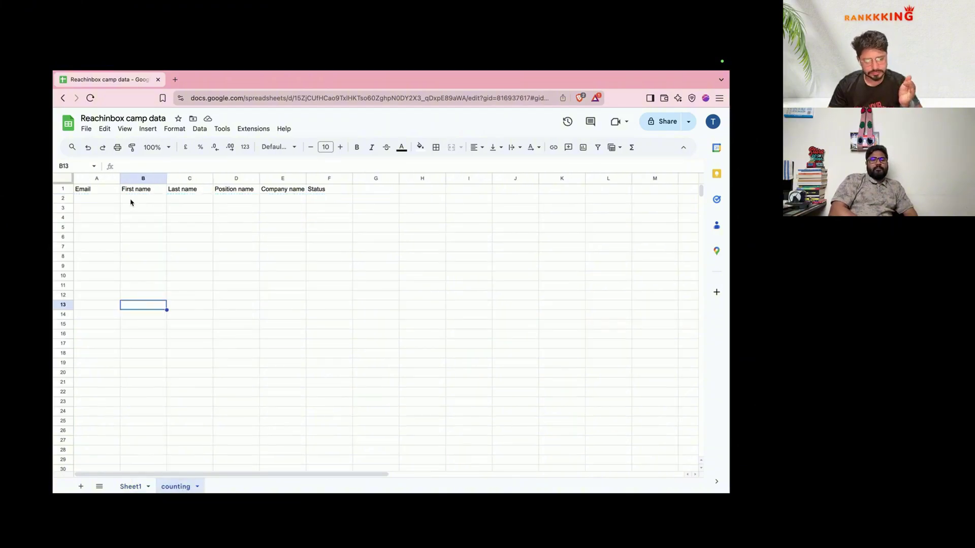
{"action": "left_click", "coordinate": [131, 199]}
{"action": "double_click", "coordinate": [120, 177]}
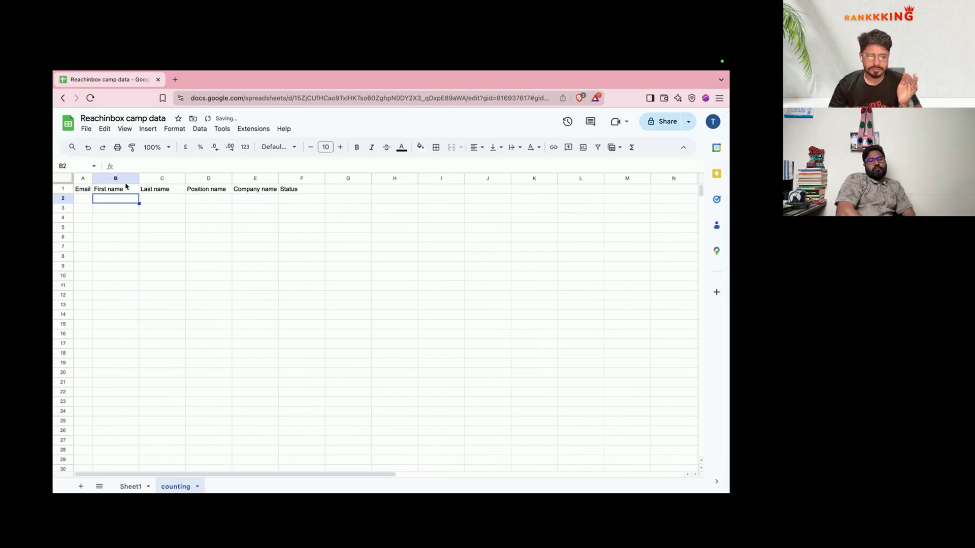
{"action": "double_click", "coordinate": [138, 178]}
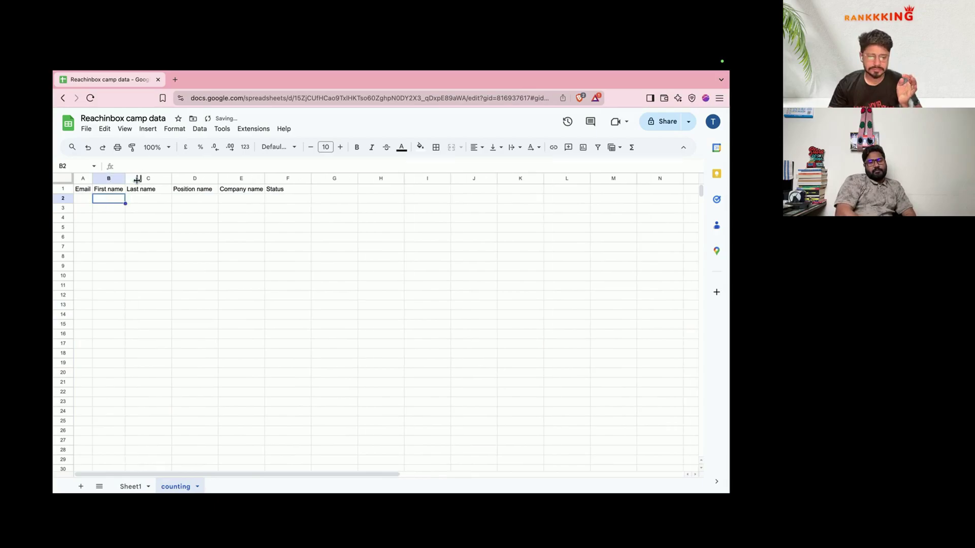
Step: Review the empty area below the counting sheet's headers where the processed contact rows belong
{"action": "left_click", "coordinate": [86, 200]}
{"action": "mouse_move", "coordinate": [86, 201]}
{"action": "left_mouse_down"}
{"action": "mouse_move", "coordinate": [264, 203]}
{"action": "mouse_move", "coordinate": [257, 248]}
{"action": "left_mouse_up"}
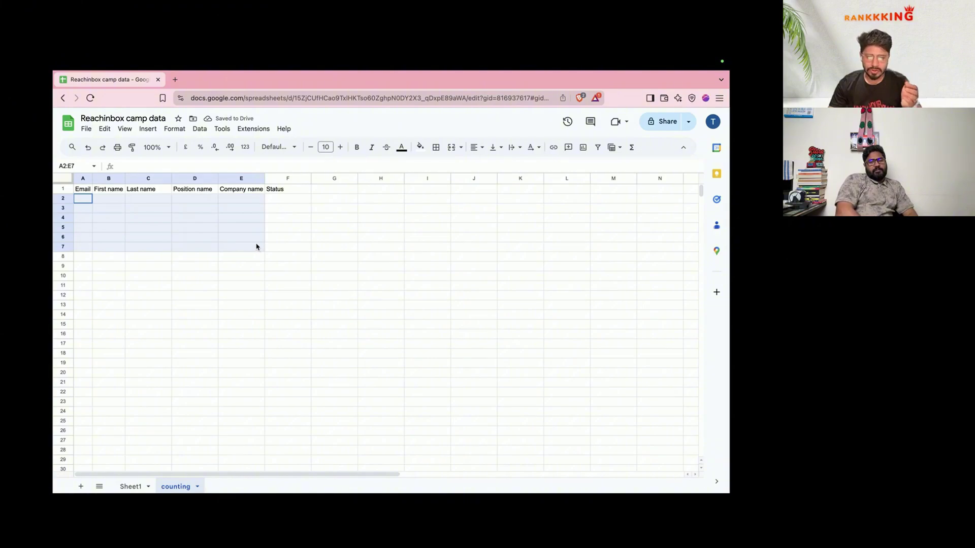
{"action": "left_click", "coordinate": [164, 202]}
{"action": "left_click_drag", "start_coordinate": [164, 202], "coordinate": [157, 279]}
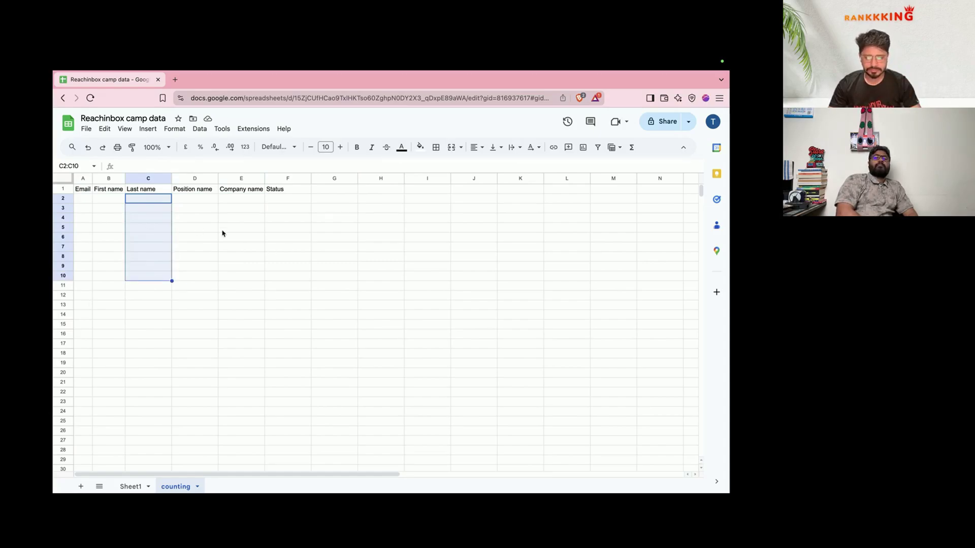
{"action": "left_click", "coordinate": [151, 204]}
{"action": "left_click_drag", "start_coordinate": [81, 199], "coordinate": [159, 287]}
{"action": "left_click", "coordinate": [115, 205]}
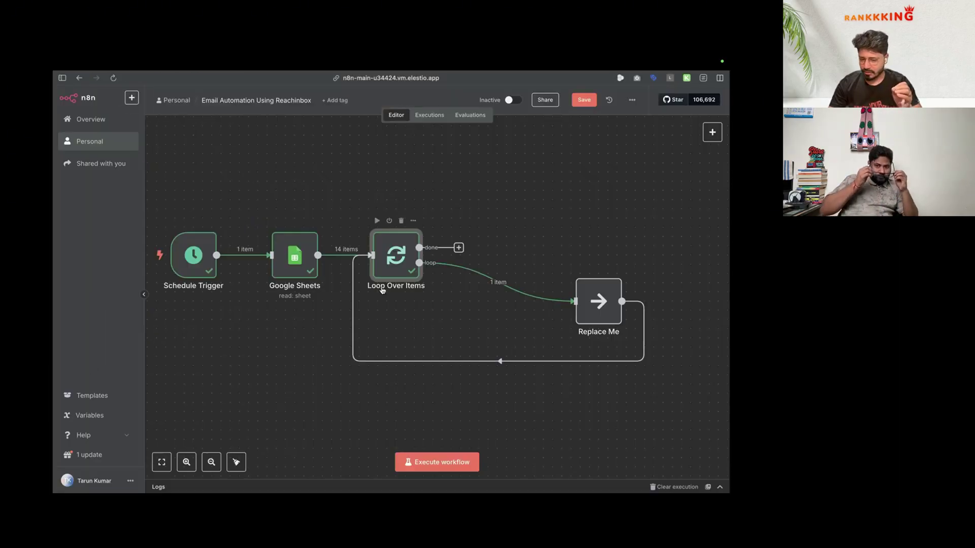
Step: Switch to the Email Camp Sending Using ReachInbox plan and check the Step 4 sheet node for counting data
{"action": "mouse_move", "coordinate": [492, 284]}
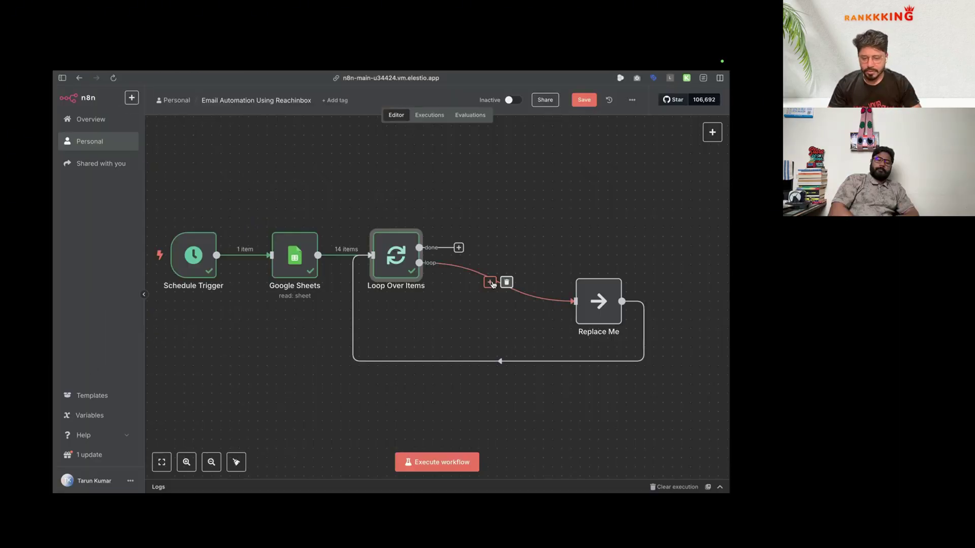
{"action": "mouse_move", "coordinate": [55, 295]}
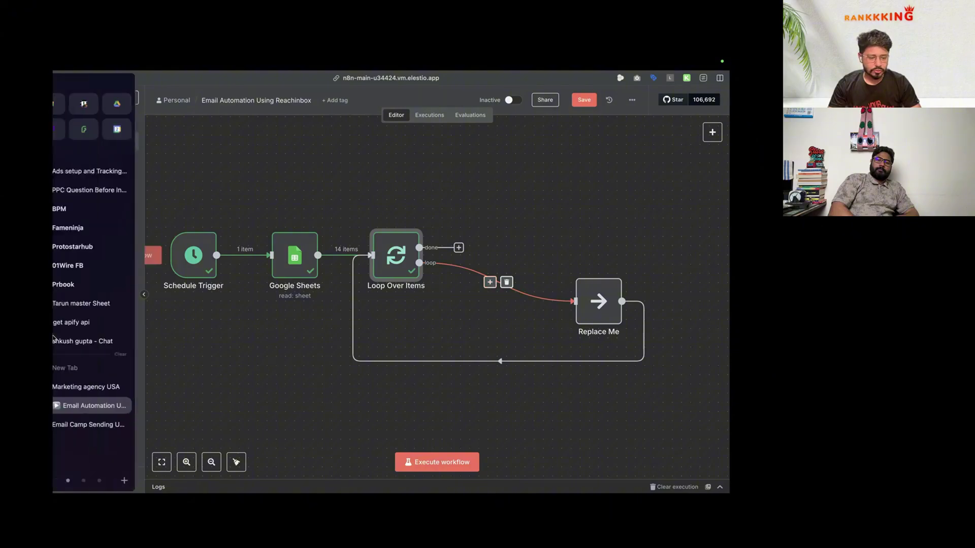
{"action": "left_click", "coordinate": [107, 386]}
{"action": "left_click", "coordinate": [87, 424]}
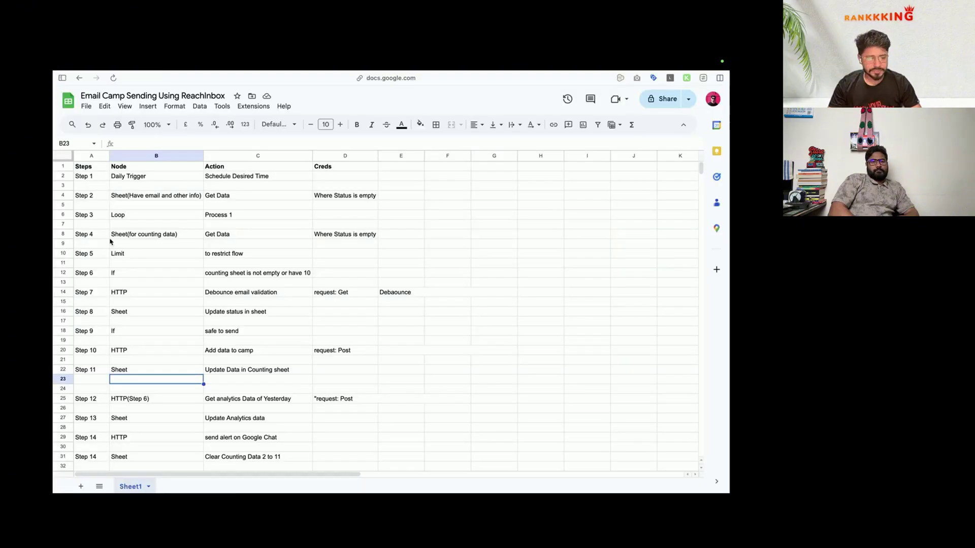
{"action": "left_click", "coordinate": [201, 236]}
{"action": "mouse_move", "coordinate": [55, 264]}
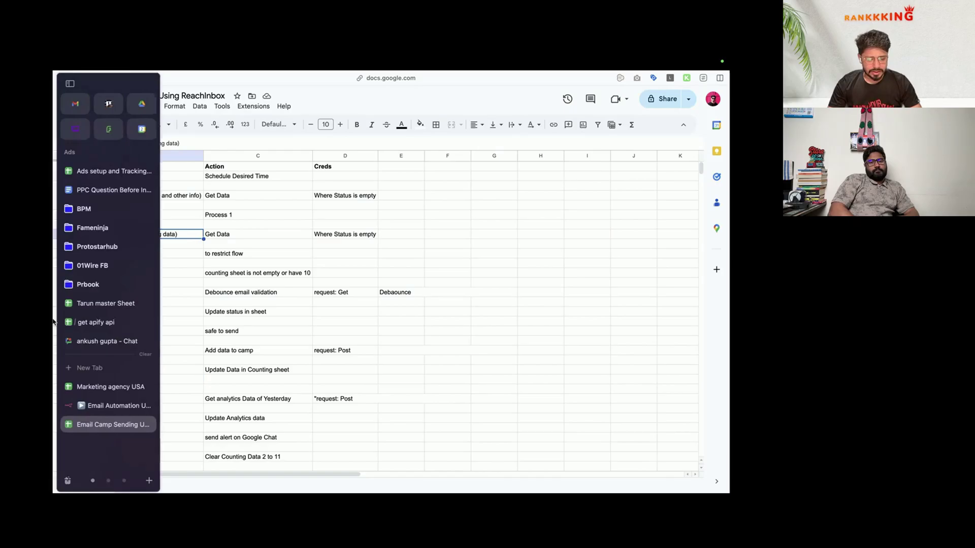
Step: Back in the n8n workflow, insert a Google Sheets Get row(s) in sheet node between Loop Over Items and Replace Me
{"action": "left_click", "coordinate": [97, 405]}
{"action": "left_click", "coordinate": [490, 282]}
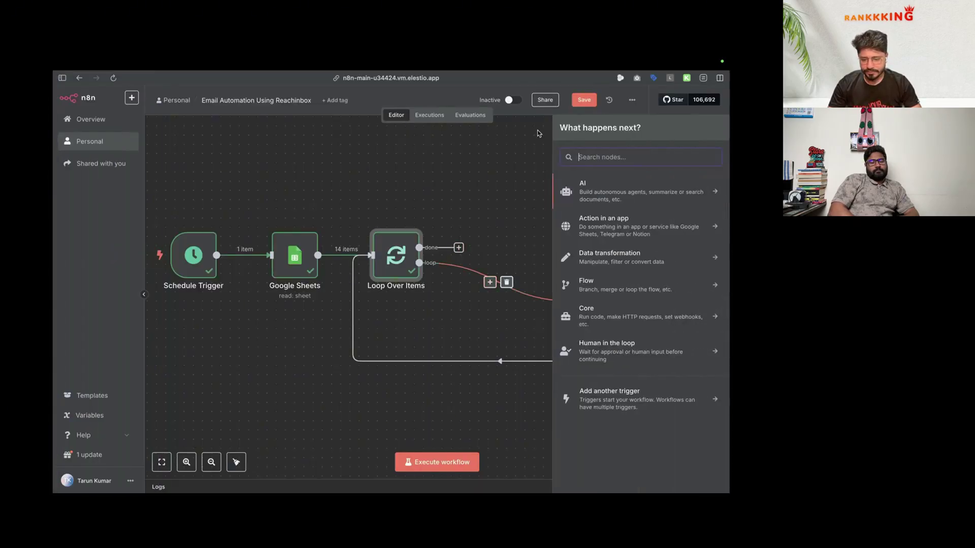
{"action": "type", "text": "shee"}
{"action": "left_click", "coordinate": [630, 184]}
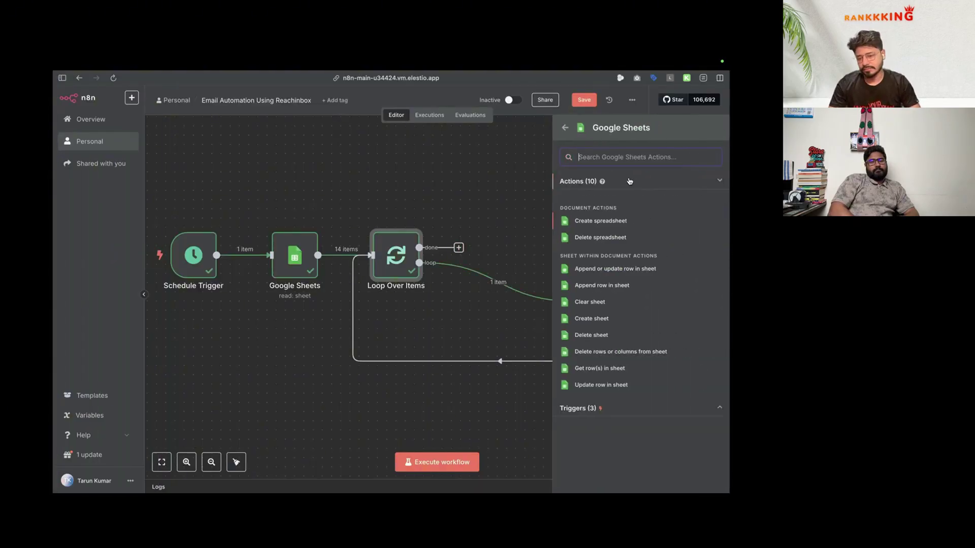
{"action": "type", "text": "get"}
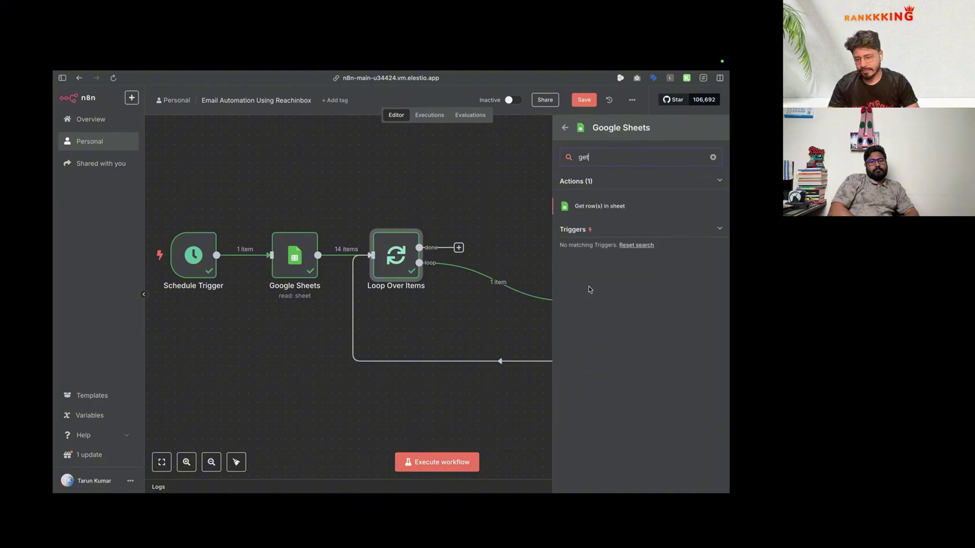
{"action": "left_click", "coordinate": [612, 205]}
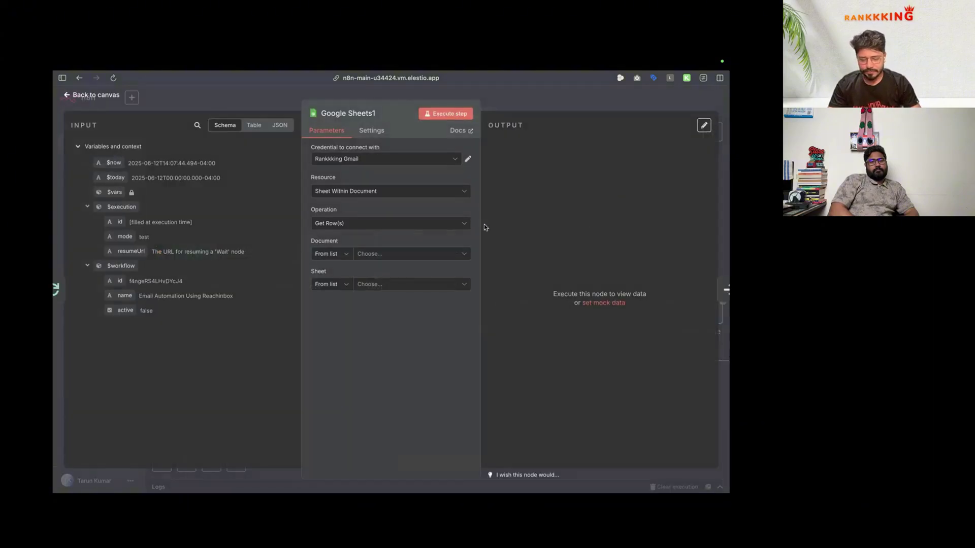
Step: Set the new Google Sheets node to read the counting sheet of Reachinbox camp data, and execute it
{"action": "left_click", "coordinate": [379, 254]}
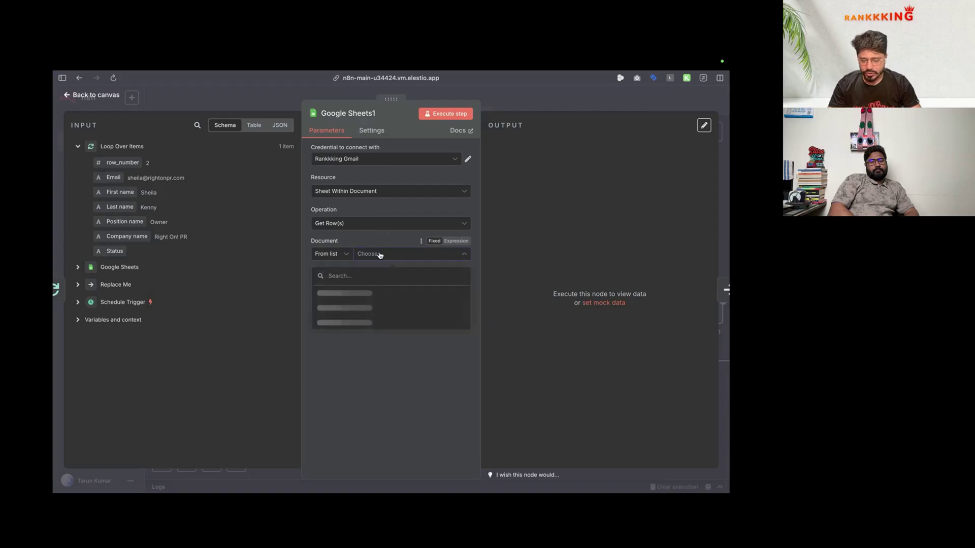
{"action": "left_click", "coordinate": [343, 294]}
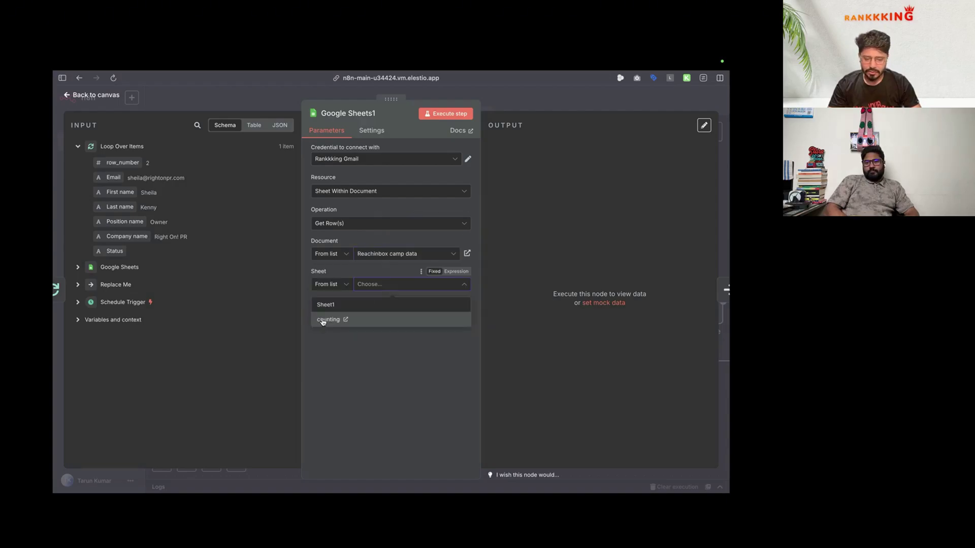
{"action": "left_click", "coordinate": [323, 321]}
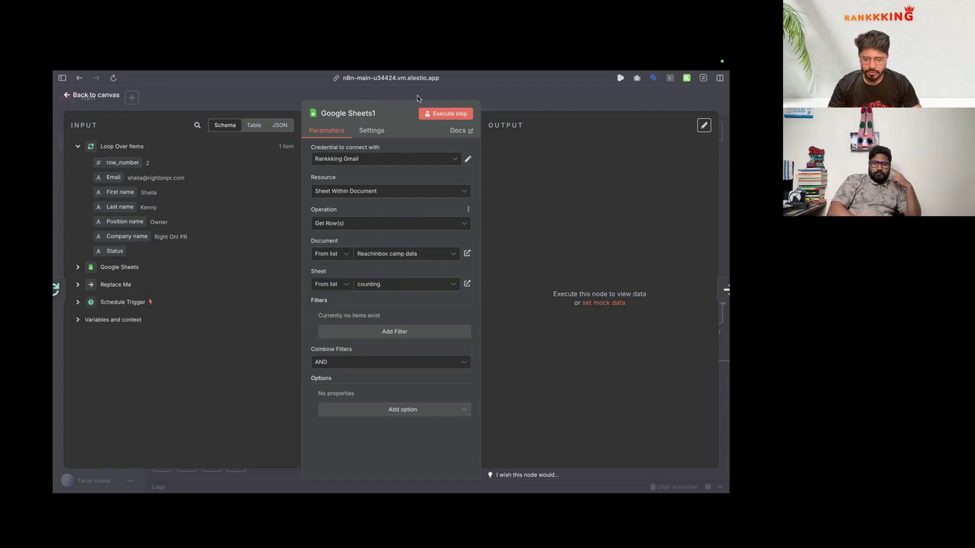
{"action": "left_click", "coordinate": [441, 115]}
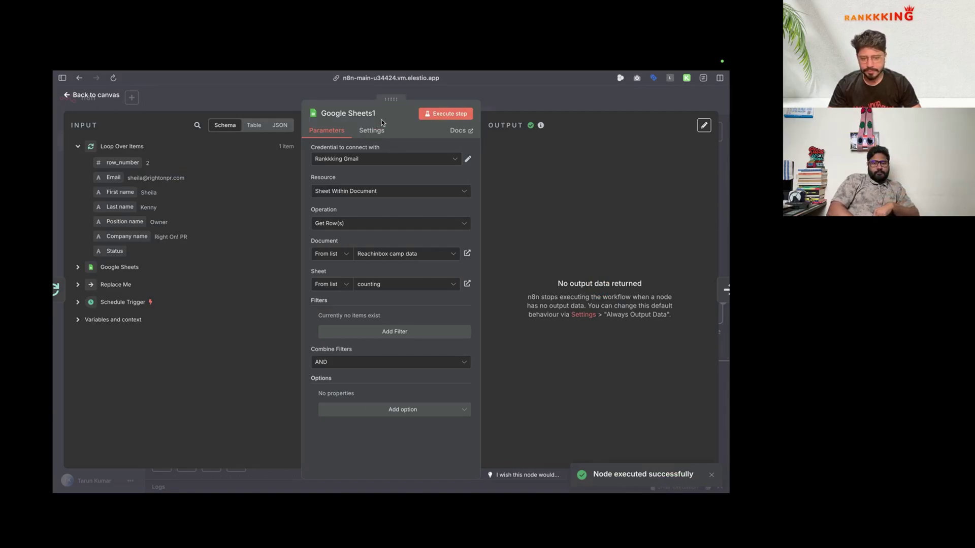
Step: Enable Always Output Data for the Google Sheets1 node, execute it again and return to the canvas
{"action": "left_click", "coordinate": [376, 131]}
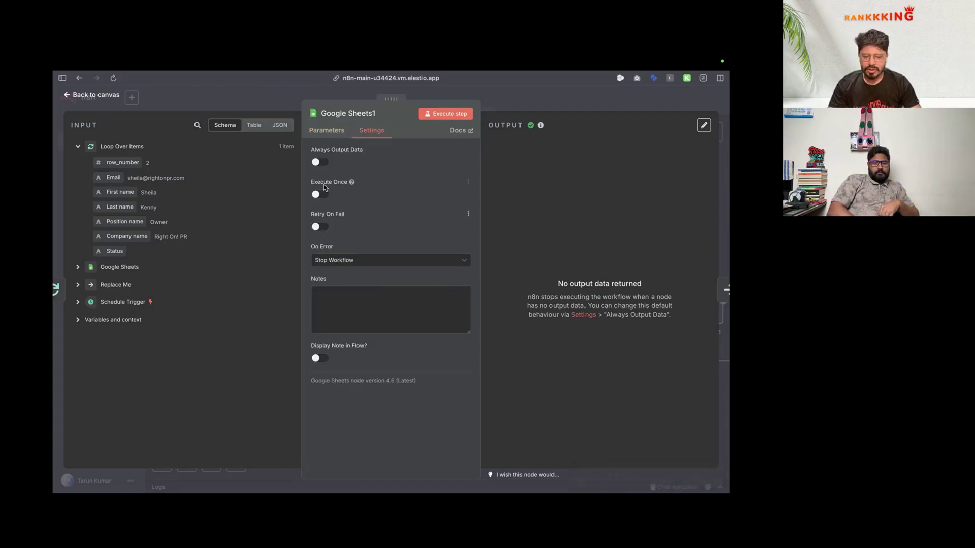
{"action": "left_click", "coordinate": [326, 163]}
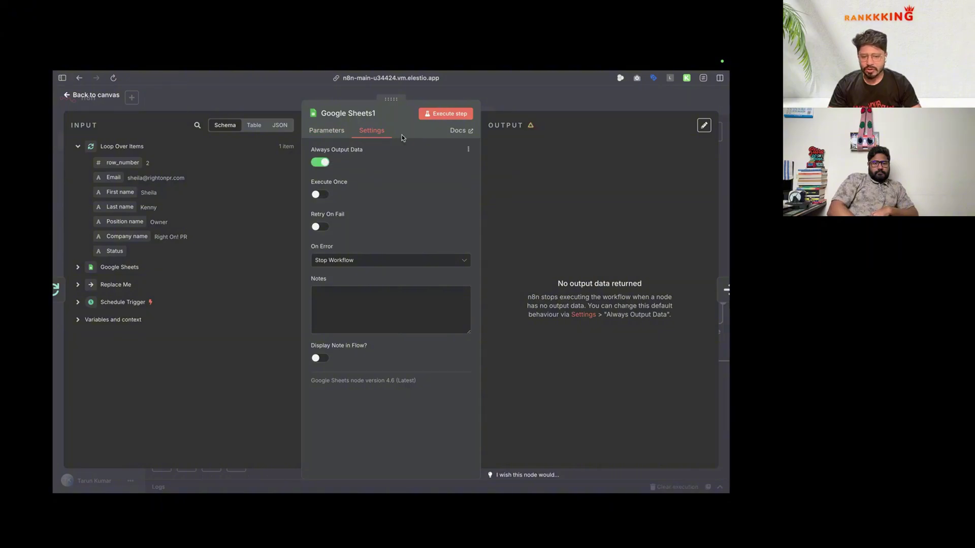
{"action": "left_click", "coordinate": [445, 113]}
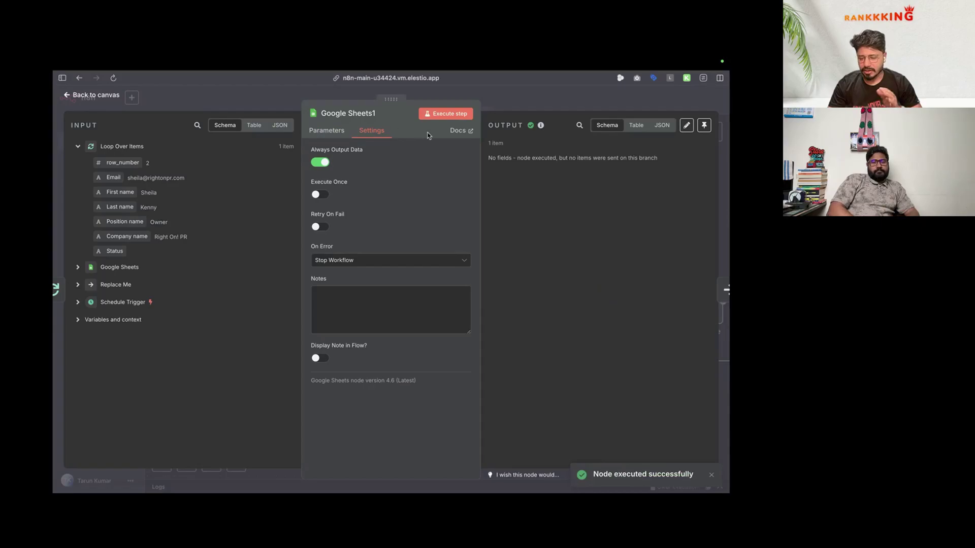
{"action": "left_click", "coordinate": [101, 97]}
Step: Move the Google Sheets1 node up on the canvas so it sits closer to level with Loop Over Items
{"action": "scroll", "coordinate": [355, 226], "scroll_direction": "down", "scroll_amount": 2}
{"action": "scroll", "coordinate": [355, 227], "scroll_direction": "right", "scroll_amount": 2}
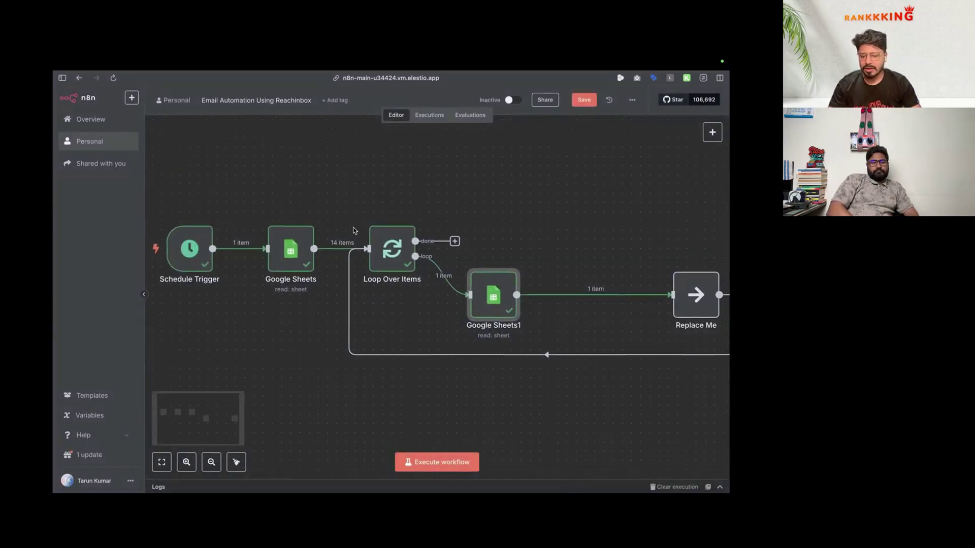
{"action": "left_click_drag", "start_coordinate": [456, 278], "coordinate": [464, 251]}
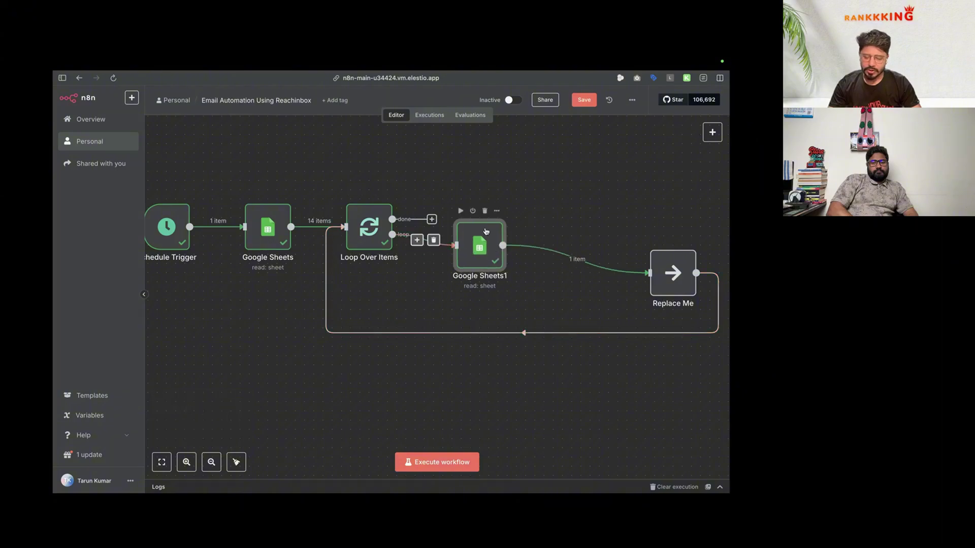
{"action": "scroll", "coordinate": [466, 268], "scroll_direction": "right", "scroll_amount": 1}
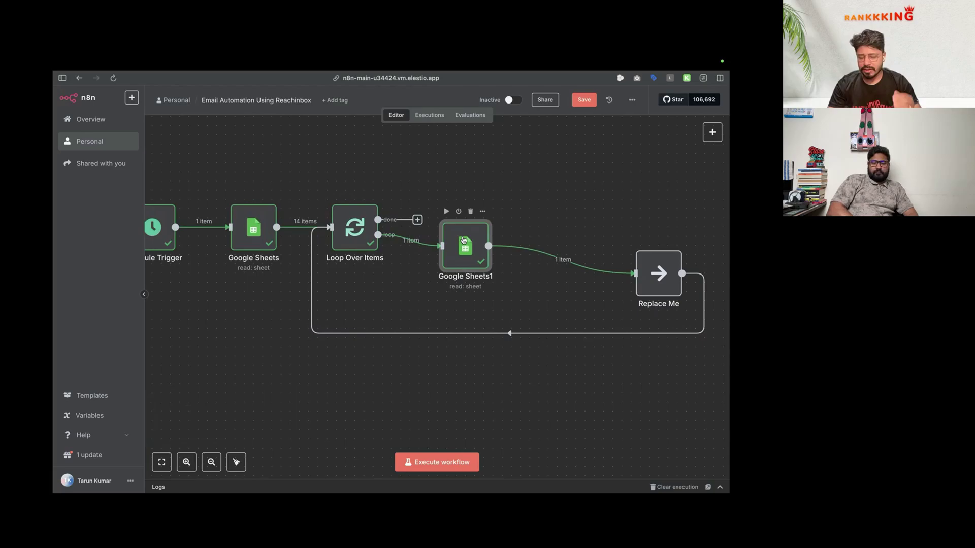
{"action": "mouse_move", "coordinate": [535, 259]}
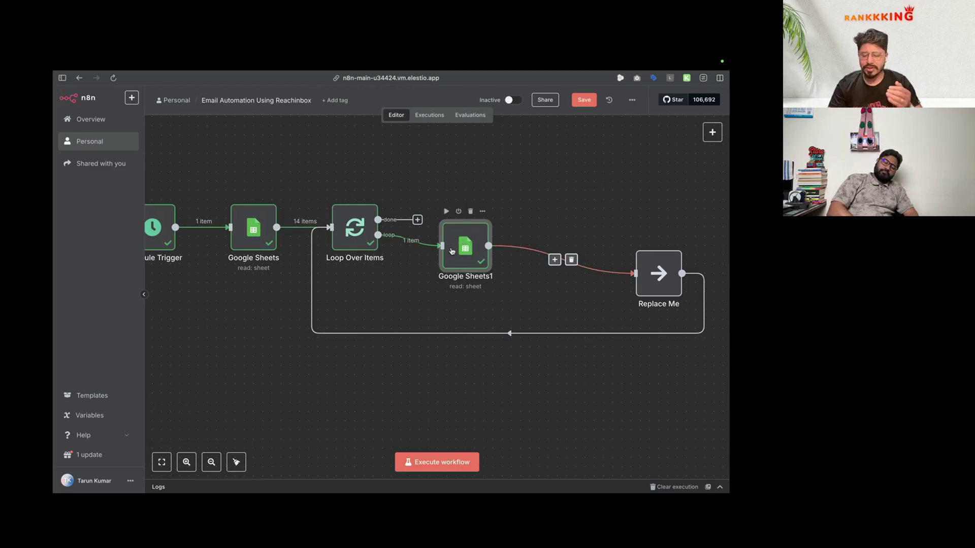
{"action": "mouse_move", "coordinate": [462, 224]}
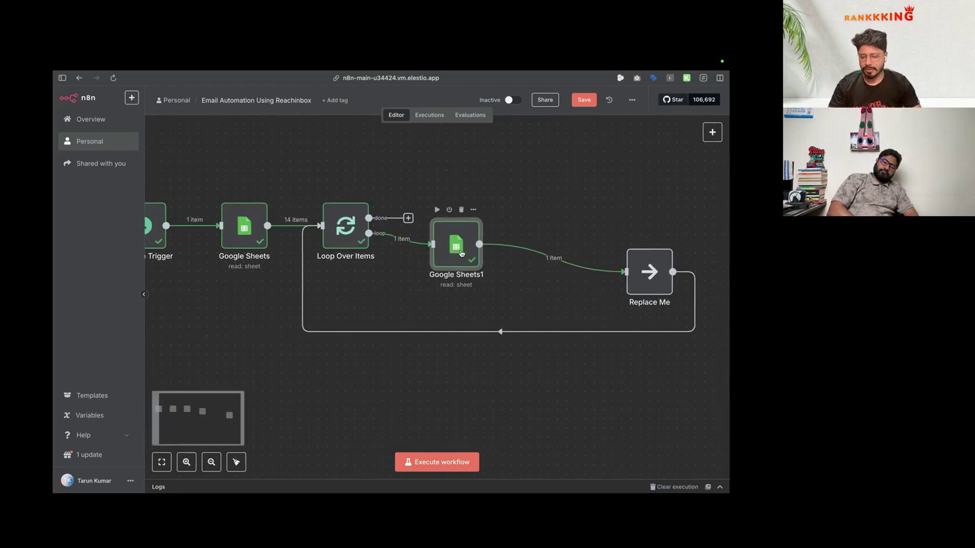
{"action": "scroll", "coordinate": [469, 238], "scroll_direction": "right", "scroll_amount": 2}
Step: Open the Email Camp Sending Using ReachInbox plan and read the Step 5 row
{"action": "mouse_move", "coordinate": [54, 299]}
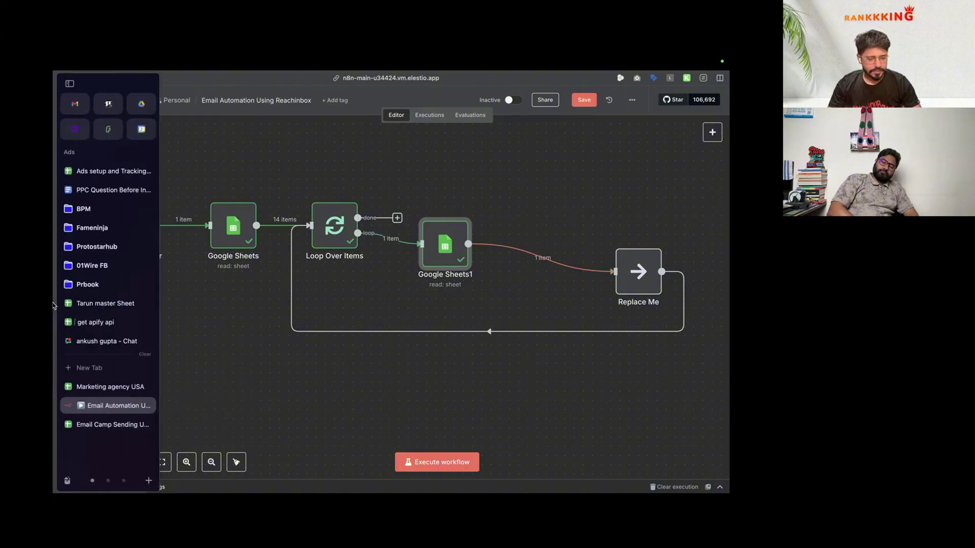
{"action": "left_click", "coordinate": [98, 426]}
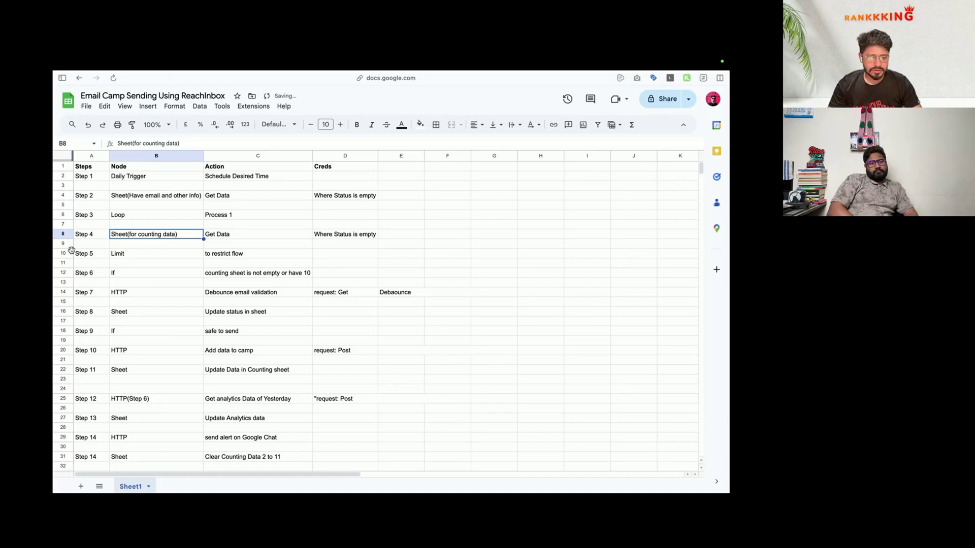
{"action": "left_click", "coordinate": [65, 253]}
{"action": "mouse_move", "coordinate": [55, 437]}
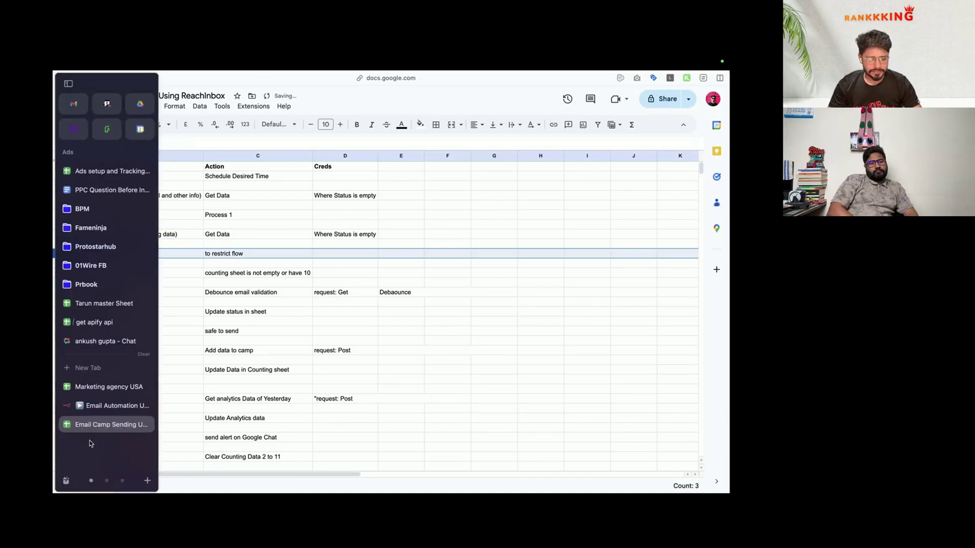
Step: Return to the n8n workflow, insert a Limit node between Google Sheets1 and Replace Me, and execute it
{"action": "left_click", "coordinate": [112, 406]}
{"action": "left_click", "coordinate": [534, 258]}
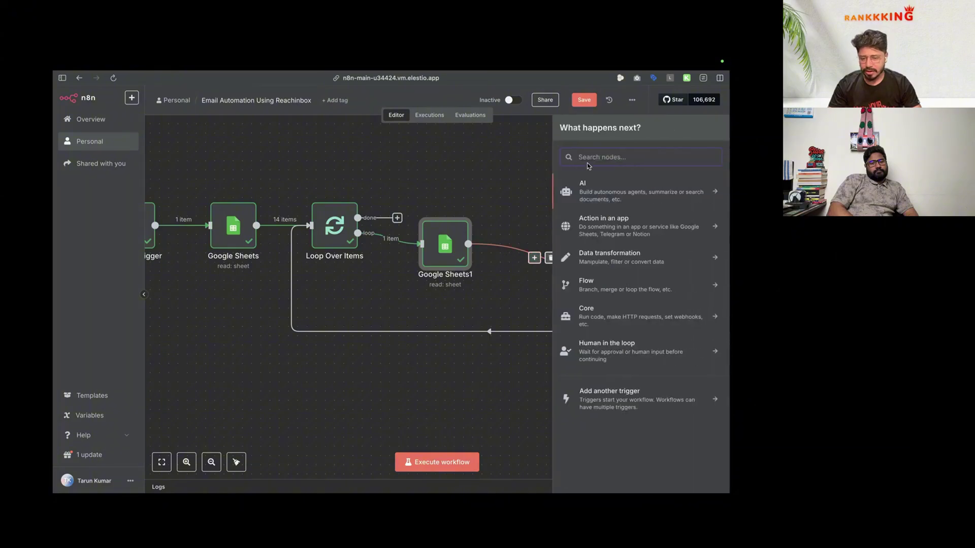
{"action": "type", "text": "limi"}
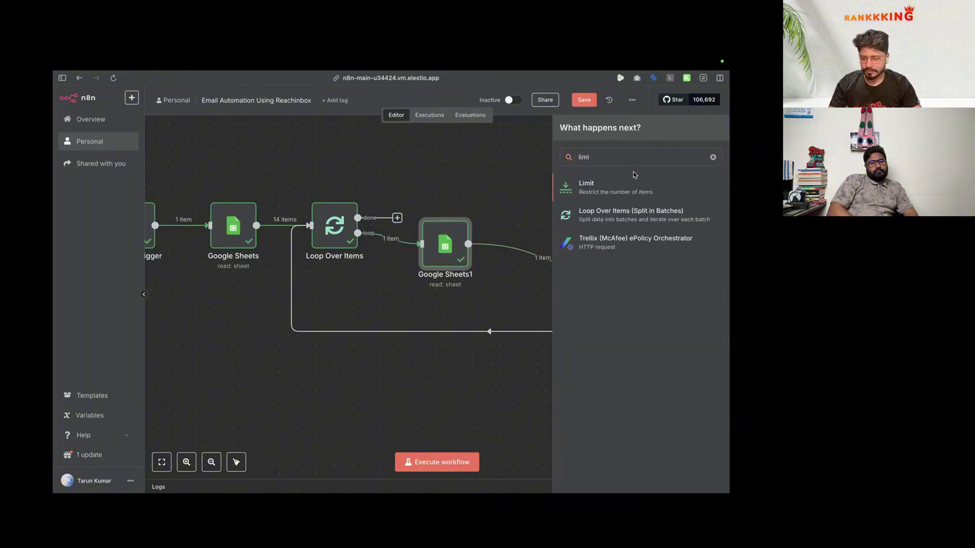
{"action": "left_click", "coordinate": [618, 192]}
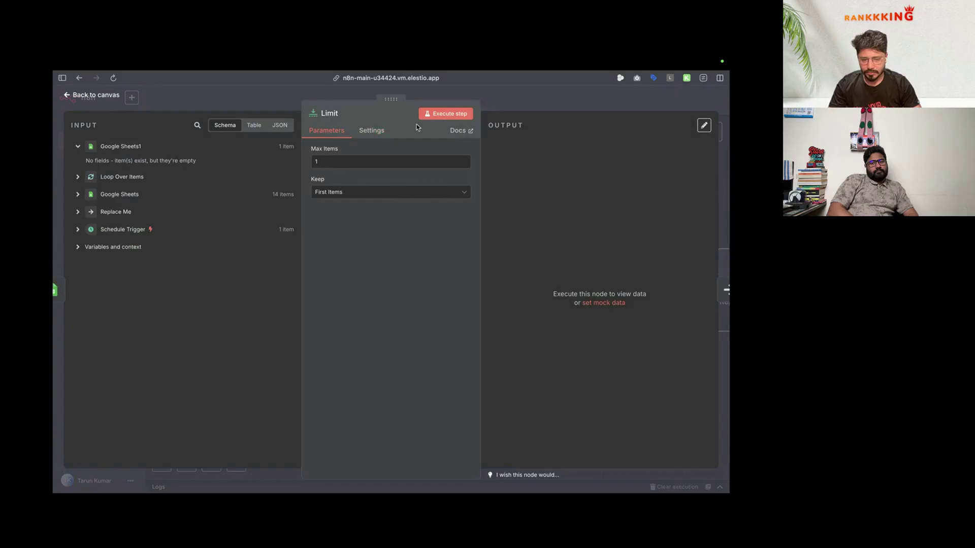
{"action": "left_click", "coordinate": [446, 114]}
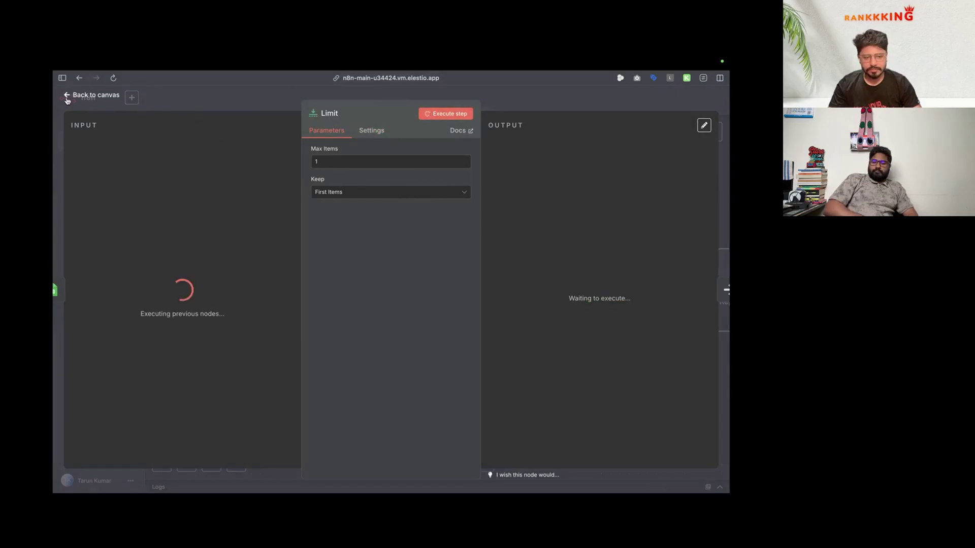
Step: Open the Email Camp Sending Using ReachInbox plan and read the Step 6 If row and its counting-sheet condition
{"action": "left_click", "coordinate": [94, 95]}
{"action": "mouse_move", "coordinate": [54, 137]}
{"action": "left_click", "coordinate": [104, 423]}
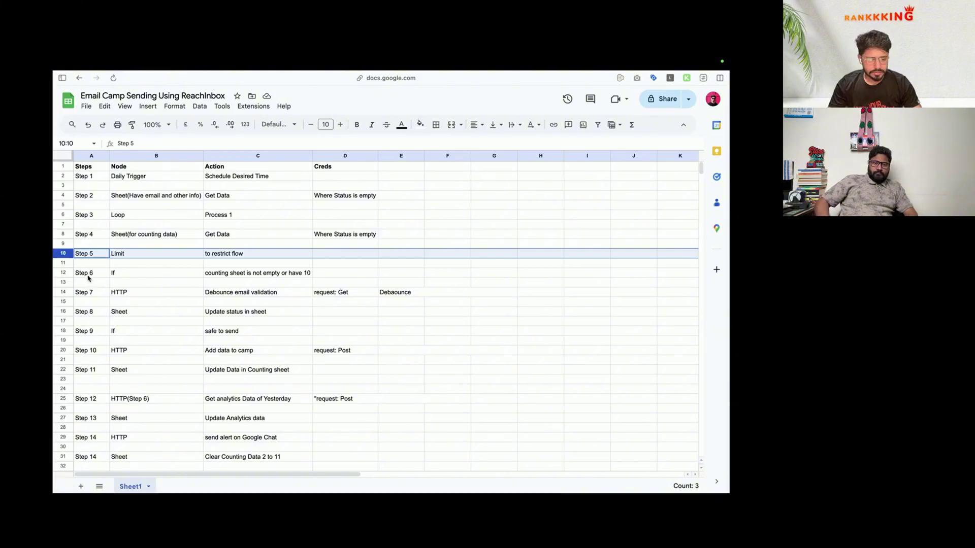
{"action": "left_click", "coordinate": [81, 273]}
{"action": "left_click", "coordinate": [61, 274]}
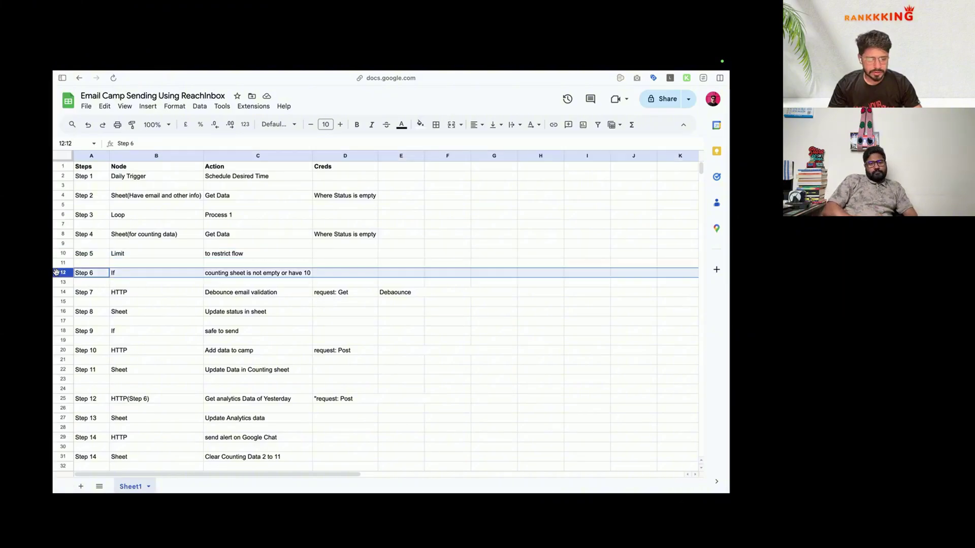
{"action": "left_click", "coordinate": [168, 274]}
{"action": "left_click", "coordinate": [224, 274]}
{"action": "mouse_move", "coordinate": [53, 299]}
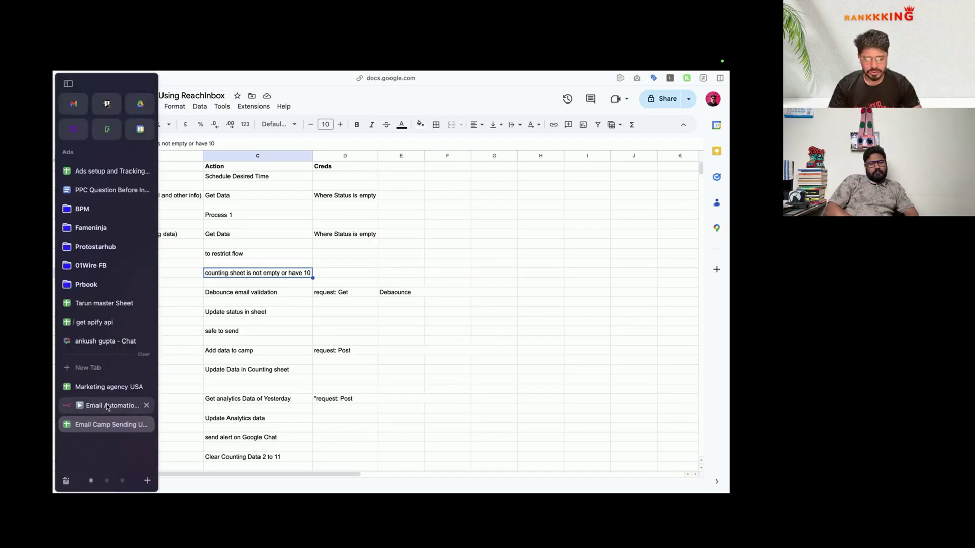
Step: Return to the n8n workflow and insert an If node between Limit and Replace Me
{"action": "left_click", "coordinate": [108, 407]}
{"action": "left_click", "coordinate": [632, 257]}
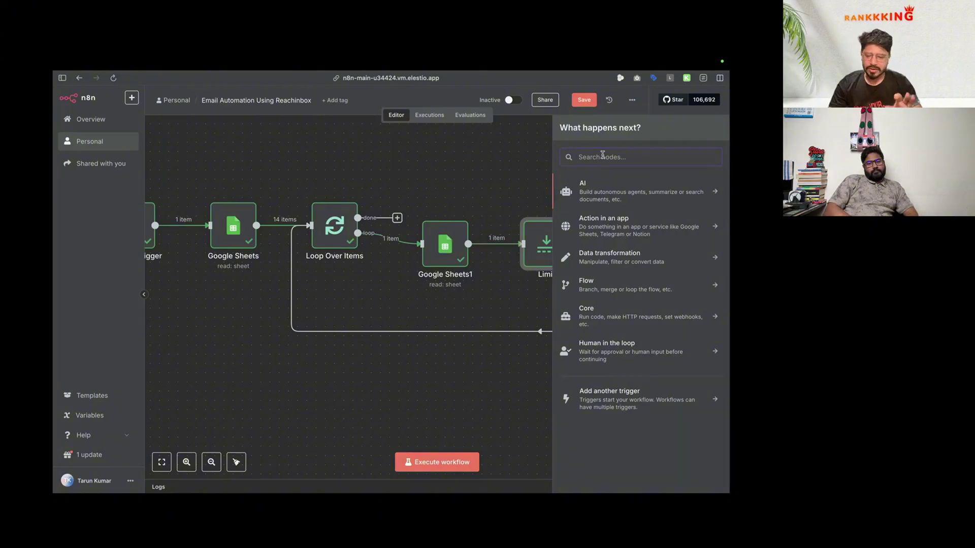
{"action": "type", "text": "if"}
{"action": "key", "text": "Return"}
{"action": "left_click", "coordinate": [352, 169]}
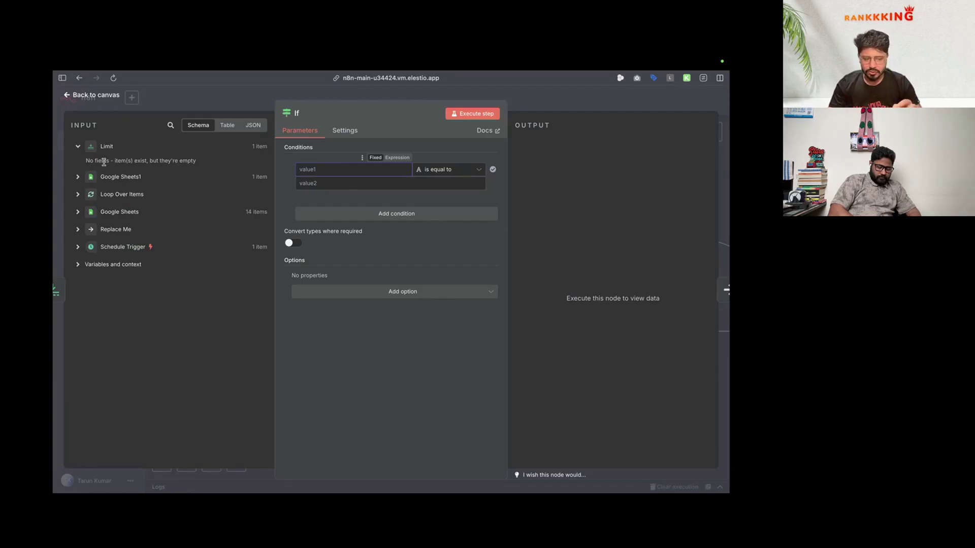
Step: Switch to the Reachinbox camp data spreadsheet and copy the first contact's row from Sheet1 into row 2 of the counting sheet
{"action": "key", "text": "ctrl+Right"}
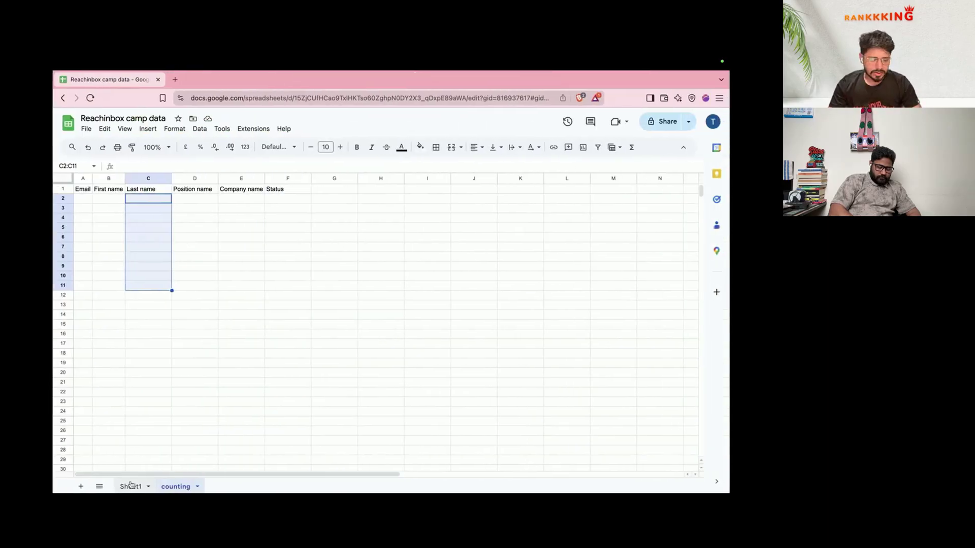
{"action": "left_click", "coordinate": [131, 487]}
{"action": "left_click_drag", "start_coordinate": [94, 199], "coordinate": [251, 203]}
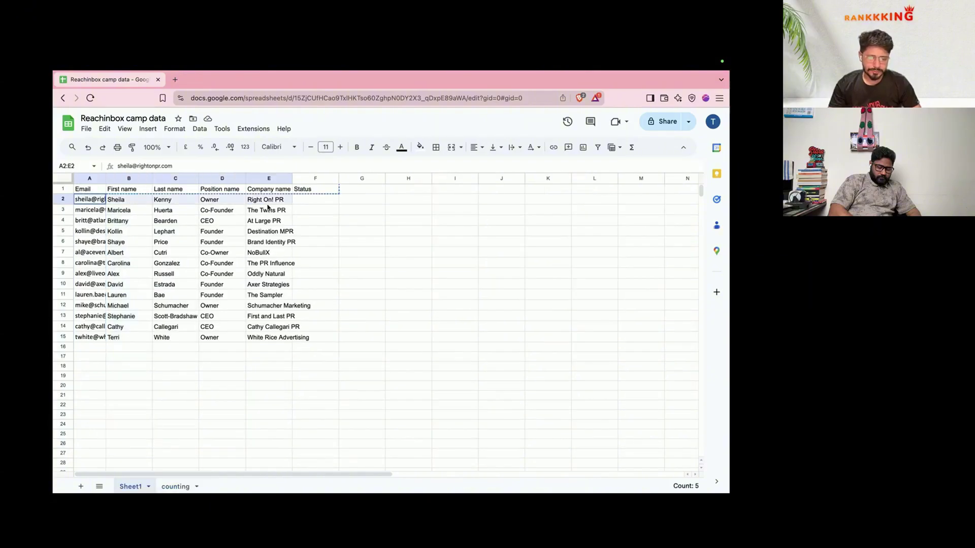
{"action": "key", "text": "super+c"}
{"action": "left_click", "coordinate": [176, 487]}
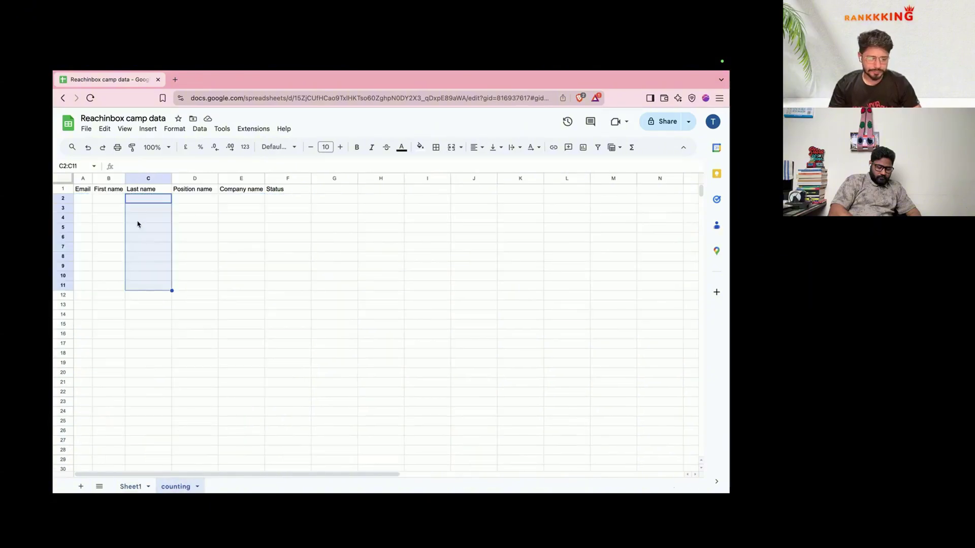
{"action": "left_click", "coordinate": [86, 199]}
{"action": "key", "text": "super+v"}
Step: Return to n8n, execute the Google Sheets1 node again and go back to the canvas
{"action": "key", "text": "ctrl+Left"}
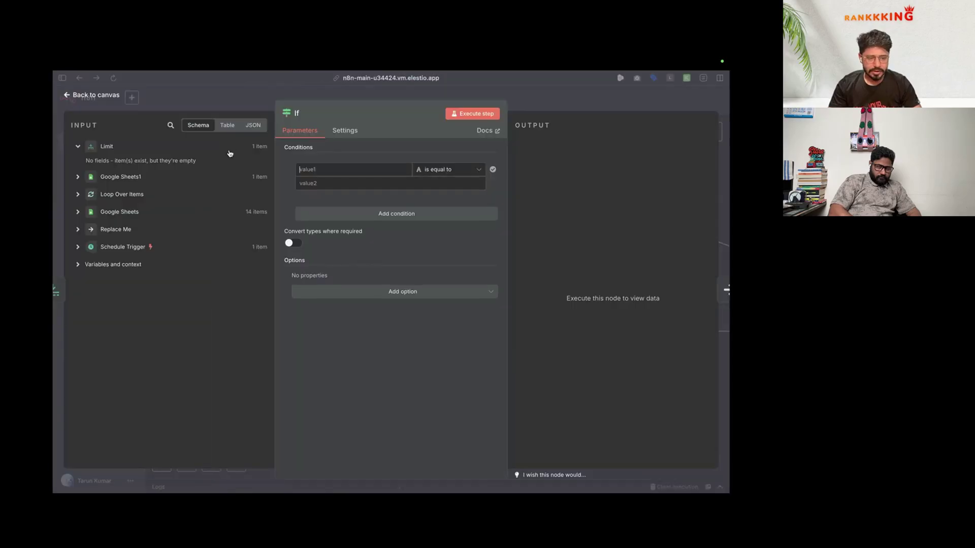
{"action": "key", "text": "Escape"}
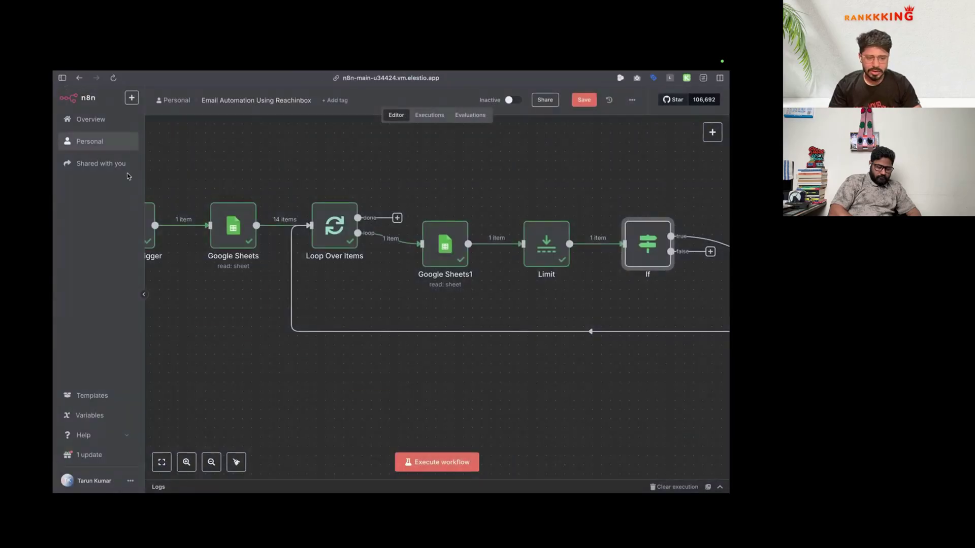
{"action": "double_click", "coordinate": [449, 261]}
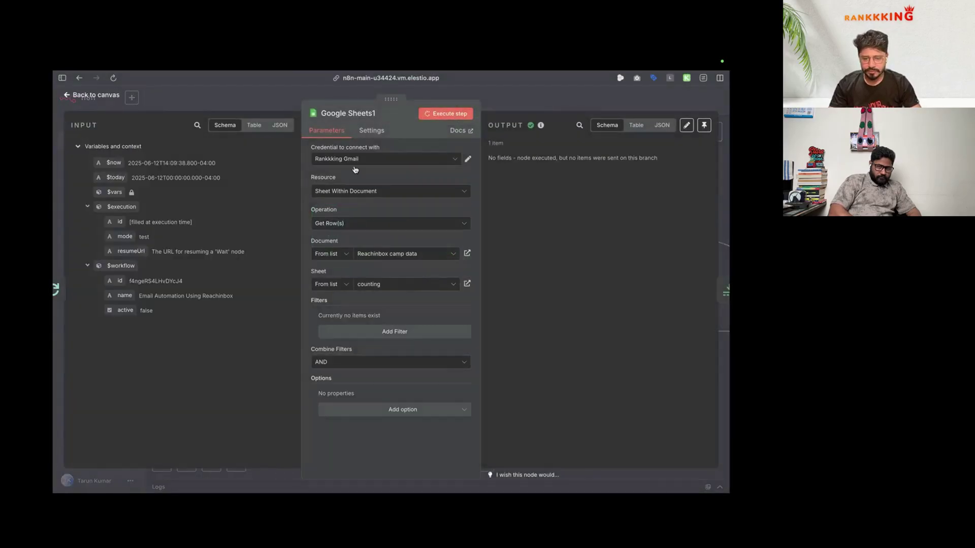
{"action": "left_click", "coordinate": [446, 113]}
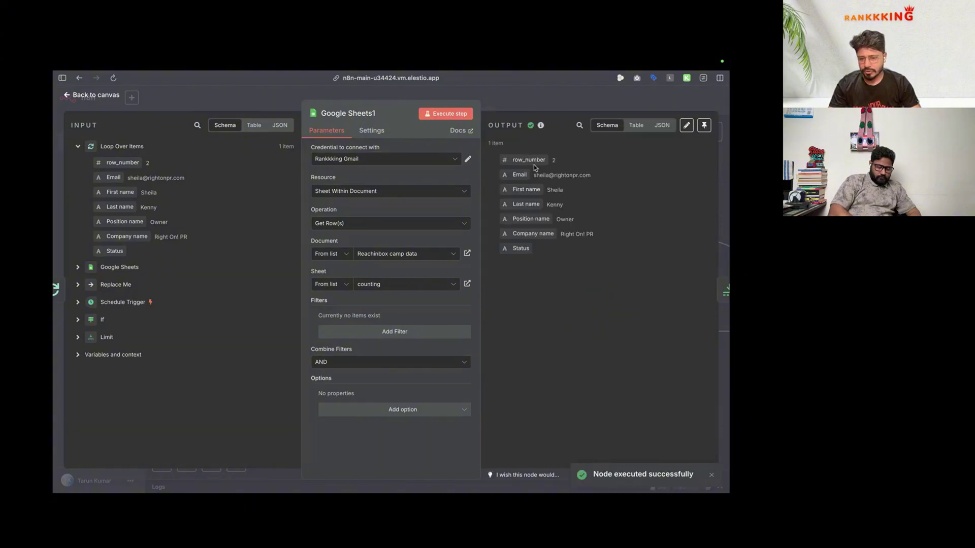
{"action": "left_click", "coordinate": [96, 96]}
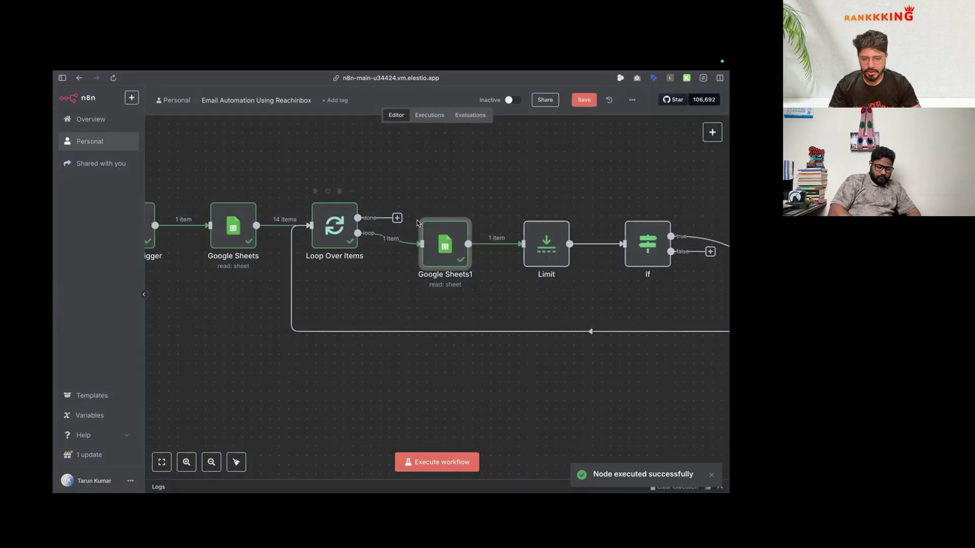
Step: Open the Limit node after Google Sheets1 and execute it again
{"action": "left_click", "coordinate": [548, 250]}
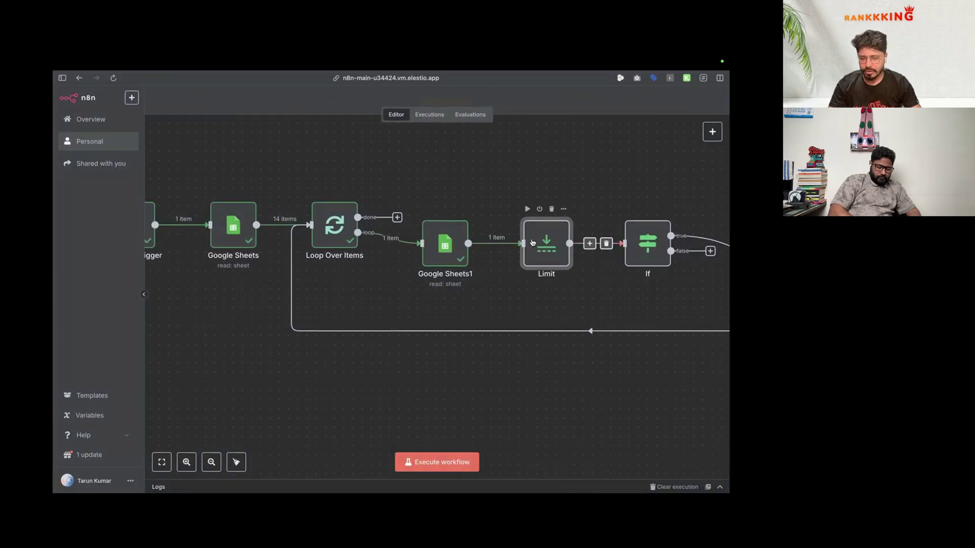
{"action": "double_click", "coordinate": [532, 243]}
{"action": "left_click", "coordinate": [445, 114]}
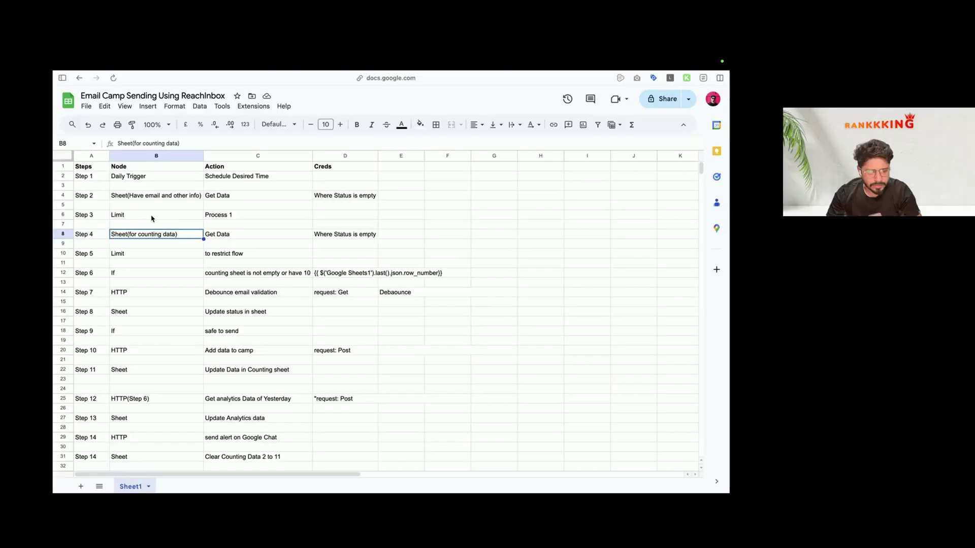
Step: Check the Limit entry for Step 3 in the plan, then return to n8n and add a Limit node after Google Sheets
{"action": "left_click", "coordinate": [118, 216]}
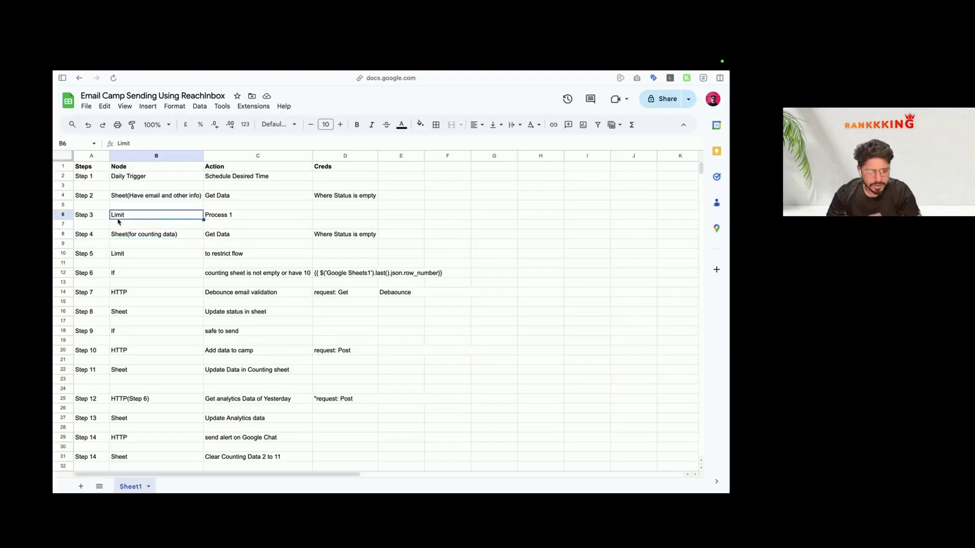
{"action": "mouse_move", "coordinate": [54, 348]}
{"action": "left_click", "coordinate": [102, 407]}
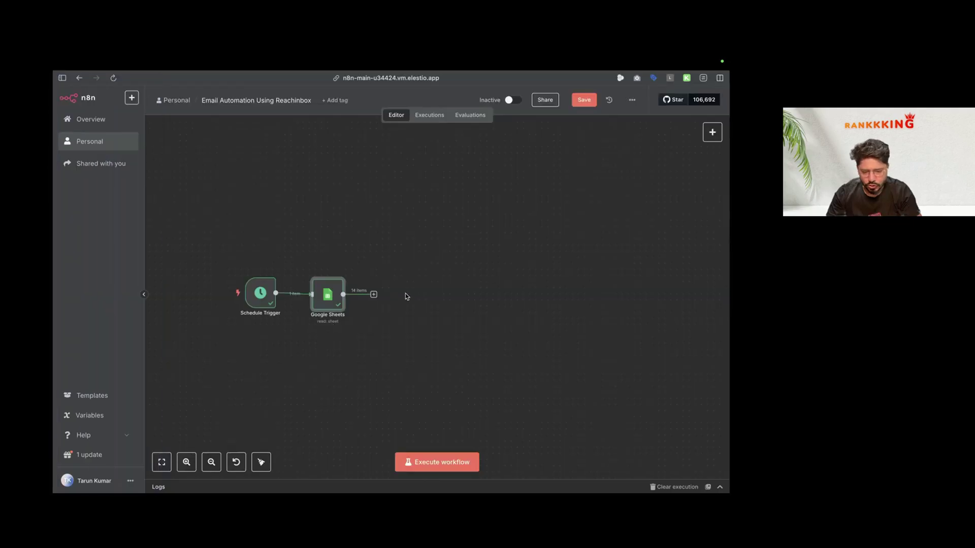
{"action": "left_click", "coordinate": [374, 296]}
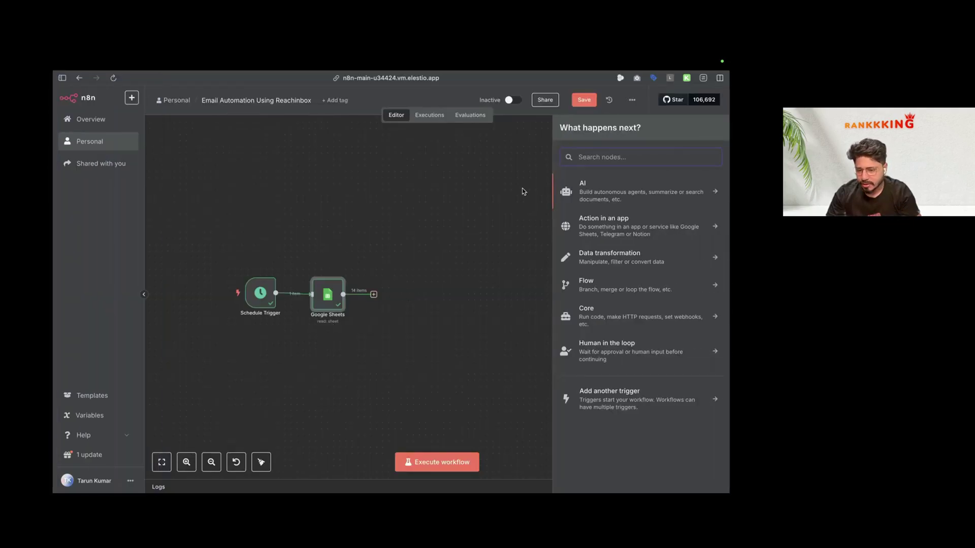
{"action": "type", "text": "limi"}
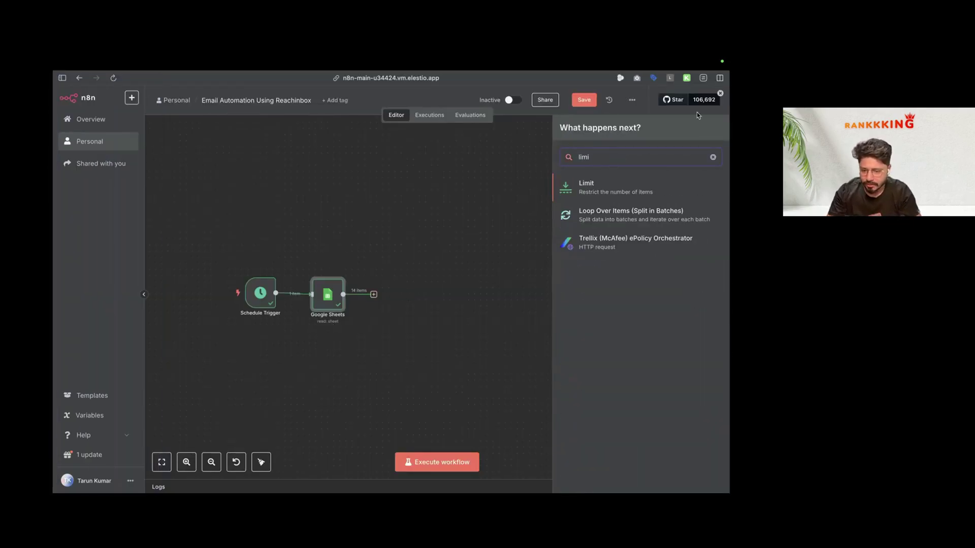
{"action": "left_click", "coordinate": [601, 189]}
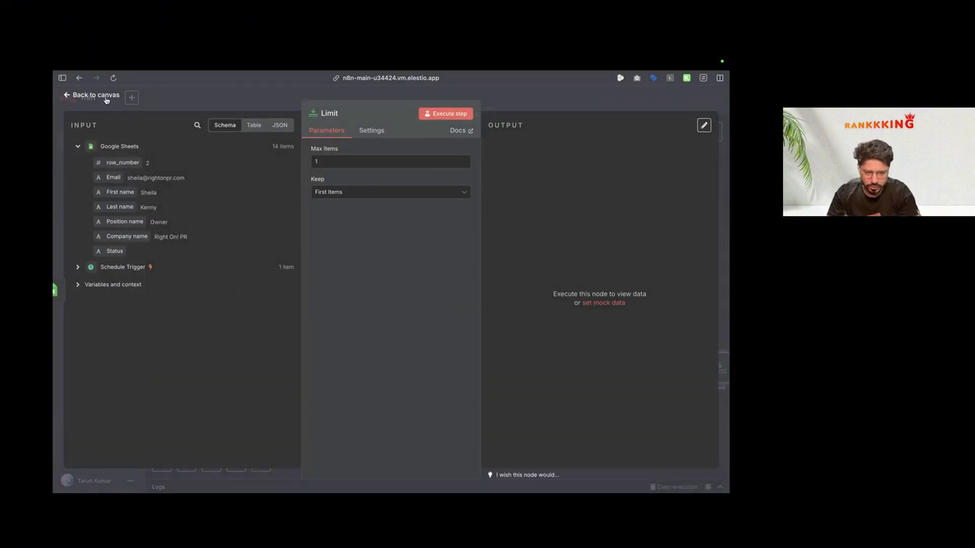
Step: Execute the Limit node, return to the canvas and move the node right beside Google Sheets
{"action": "left_click", "coordinate": [446, 113]}
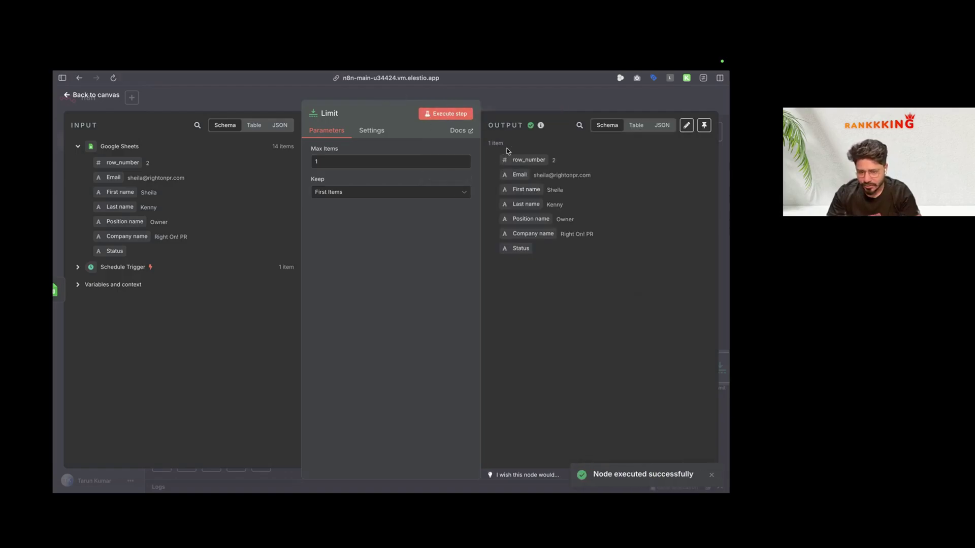
{"action": "left_click", "coordinate": [97, 95]}
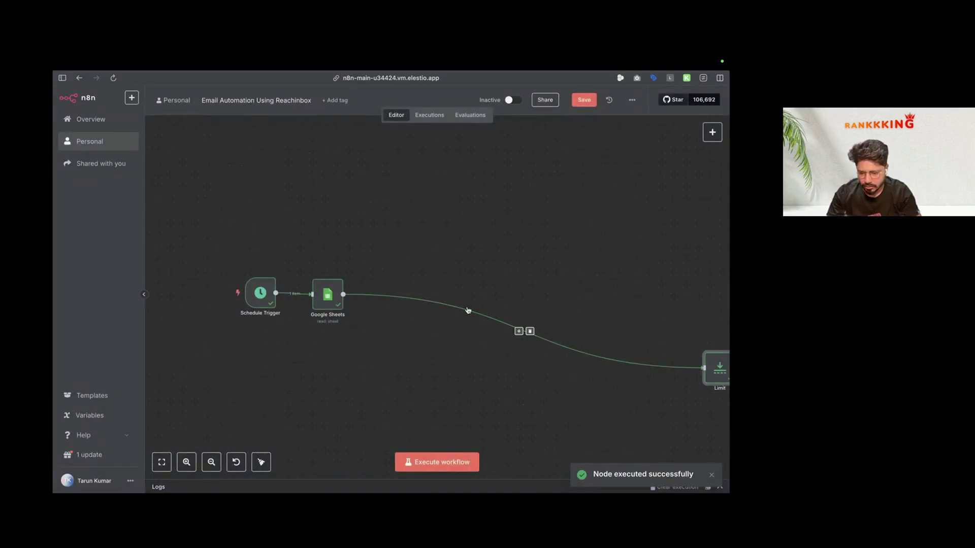
{"action": "left_click_drag", "start_coordinate": [709, 364], "coordinate": [385, 298]}
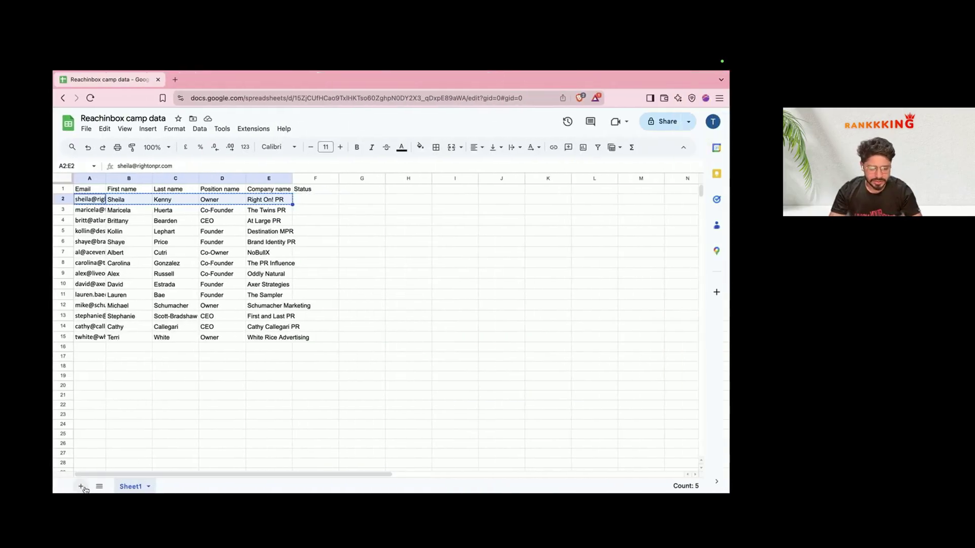
Step: Add a new sheet named counting to the Reachinbox camp data spreadsheet
{"action": "left_click", "coordinate": [81, 487]}
{"action": "double_click", "coordinate": [174, 487]}
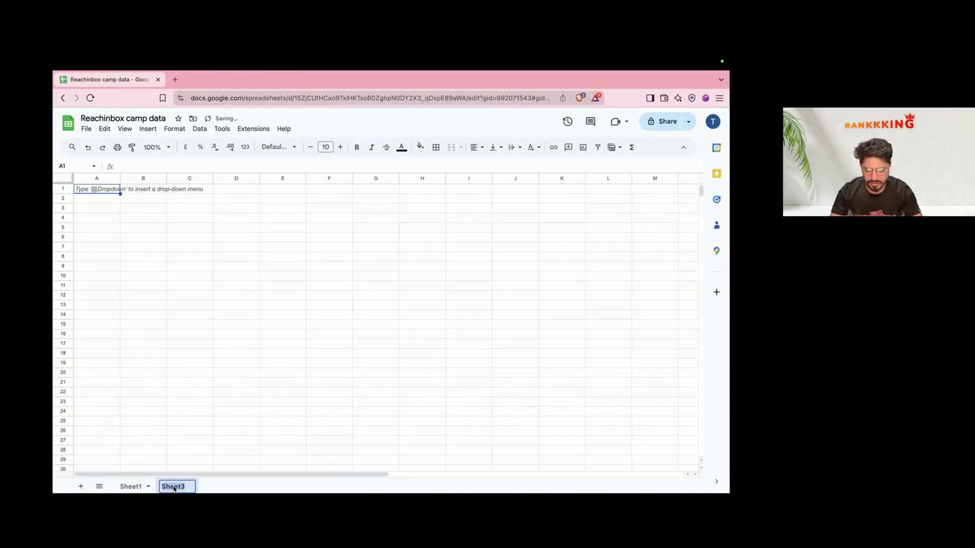
{"action": "type", "text": "counting"}
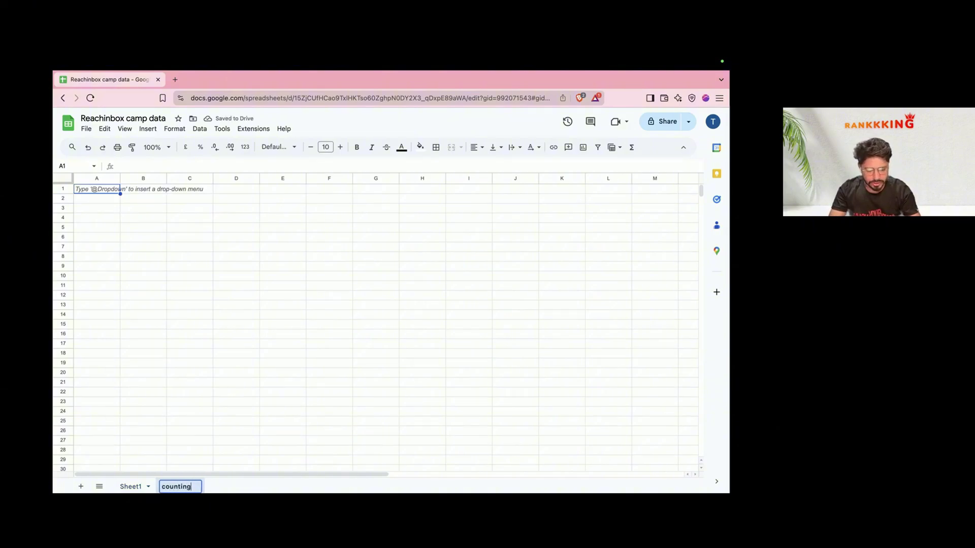
{"action": "key", "text": "Return"}
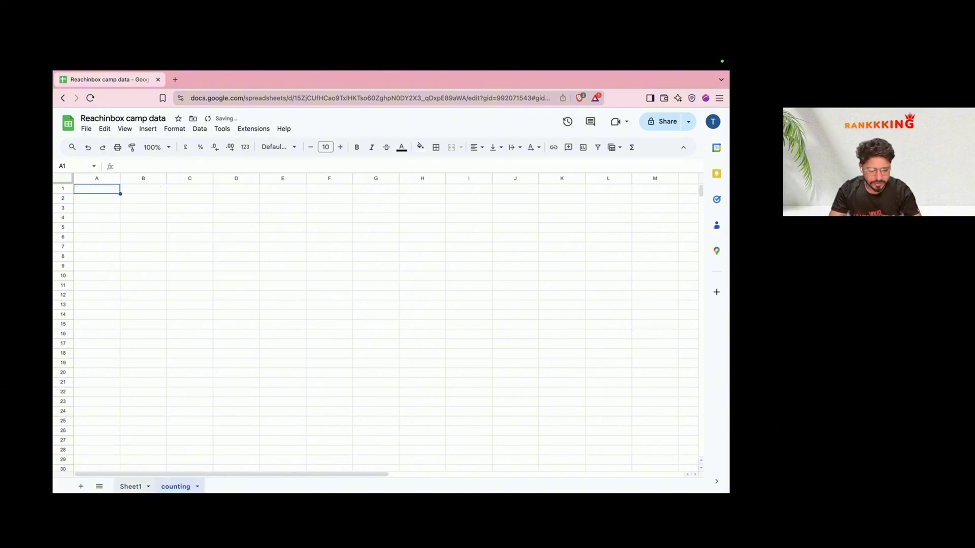
Step: Copy the Email through Company name headers from Sheet1 into row 1 of the counting sheet
{"action": "left_click", "coordinate": [143, 482]}
{"action": "left_click_drag", "start_coordinate": [89, 189], "coordinate": [269, 190]}
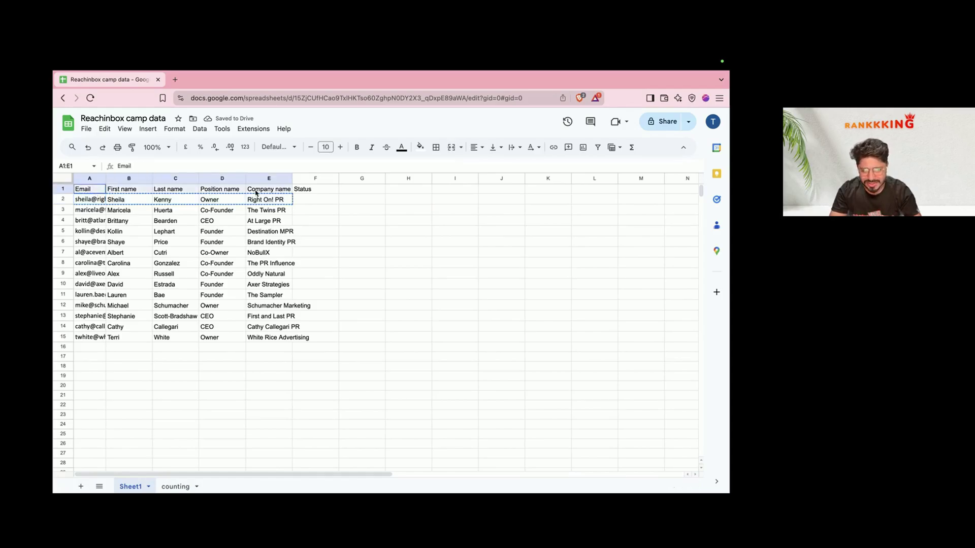
{"action": "key", "text": "ctrl+c"}
{"action": "left_click", "coordinate": [176, 487]}
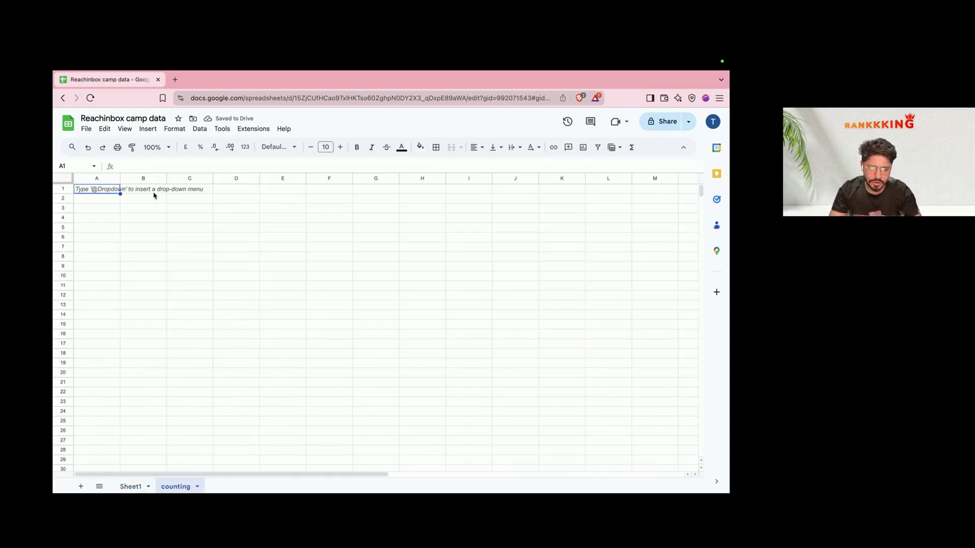
{"action": "key", "text": "ctrl+v"}
{"action": "left_click_drag", "start_coordinate": [111, 200], "coordinate": [124, 300]}
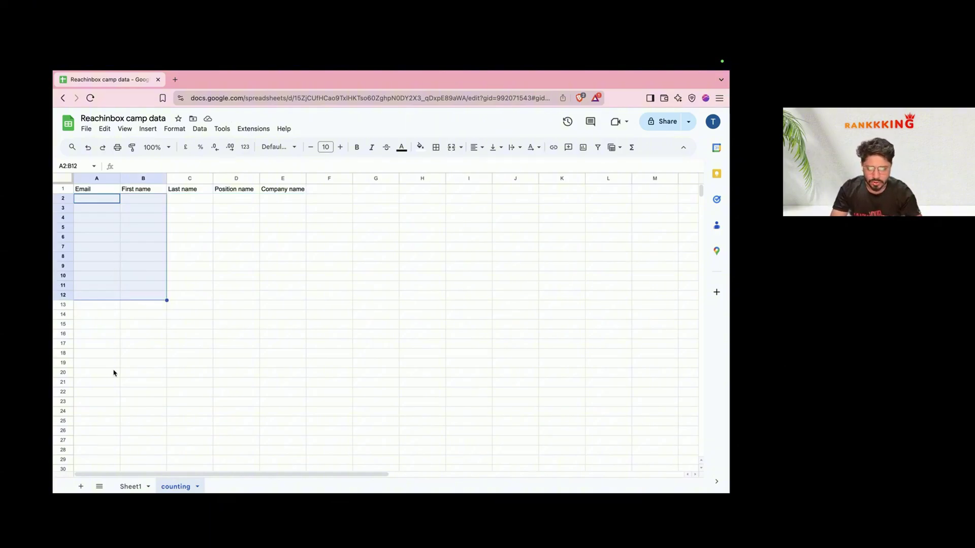
{"action": "key", "text": "super+Tab"}
{"action": "key", "text": "super+Tab"}
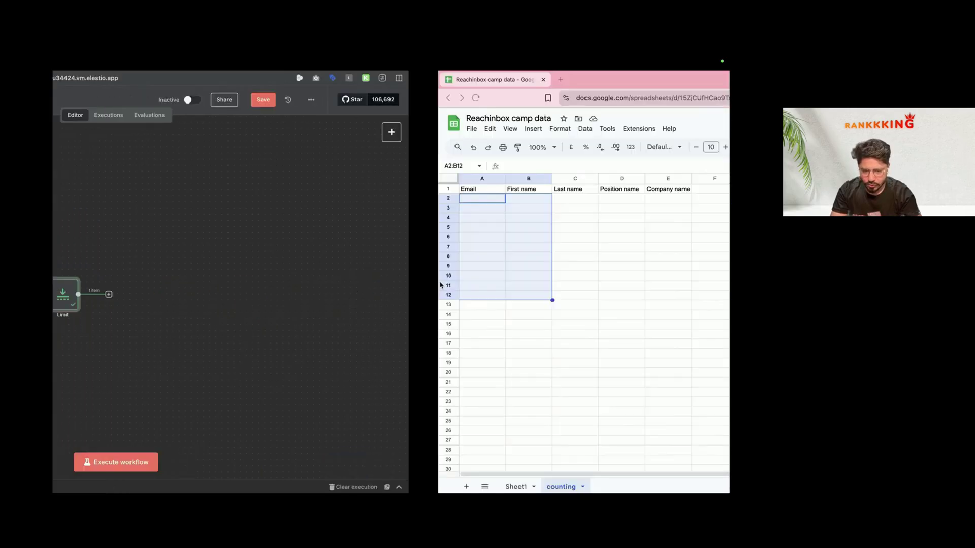
{"action": "key", "text": "super+Tab"}
{"action": "key", "text": "super+Tab"}
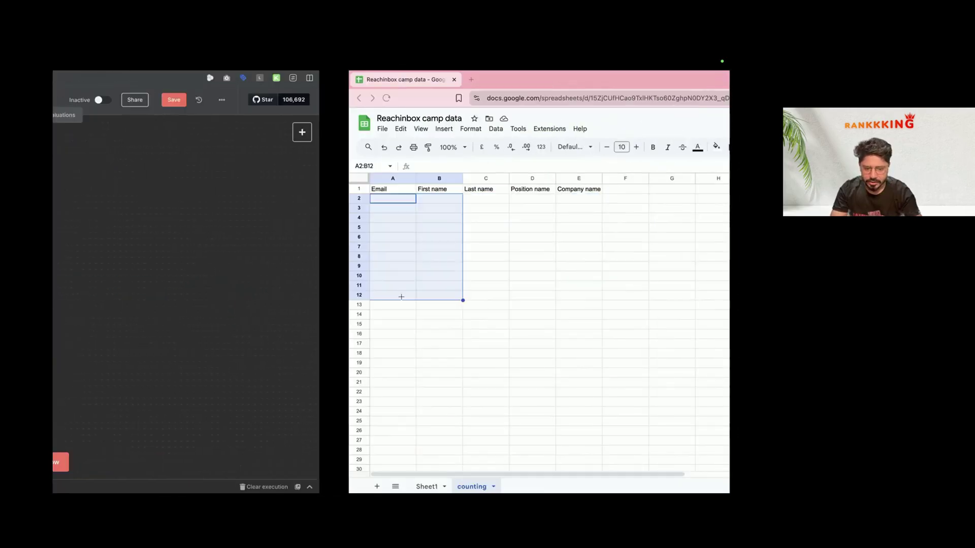
Step: Copy the first contact's row, Email through Company name, from Sheet1 into row 2 of the counting sheet
{"action": "left_click", "coordinate": [131, 486]}
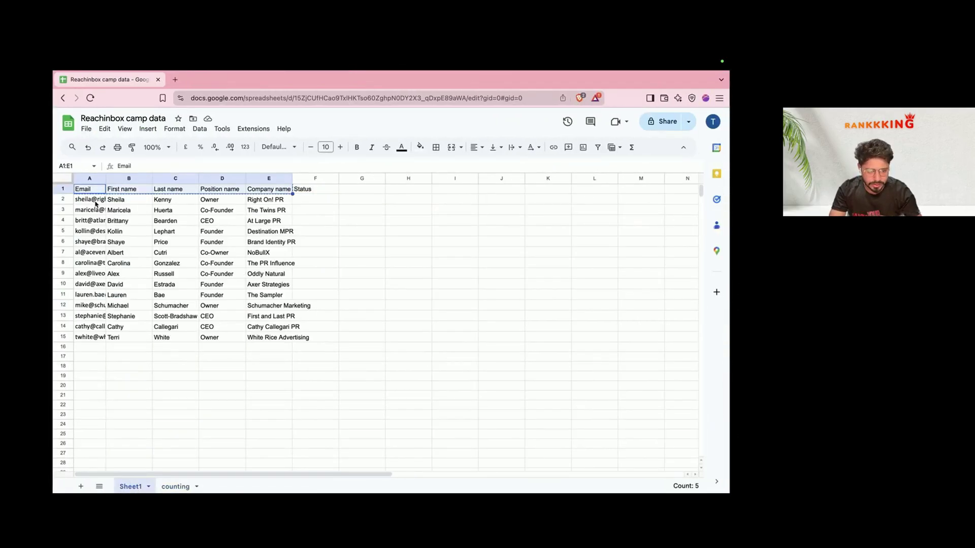
{"action": "left_click_drag", "start_coordinate": [95, 203], "coordinate": [280, 198]}
{"action": "left_click", "coordinate": [175, 486]}
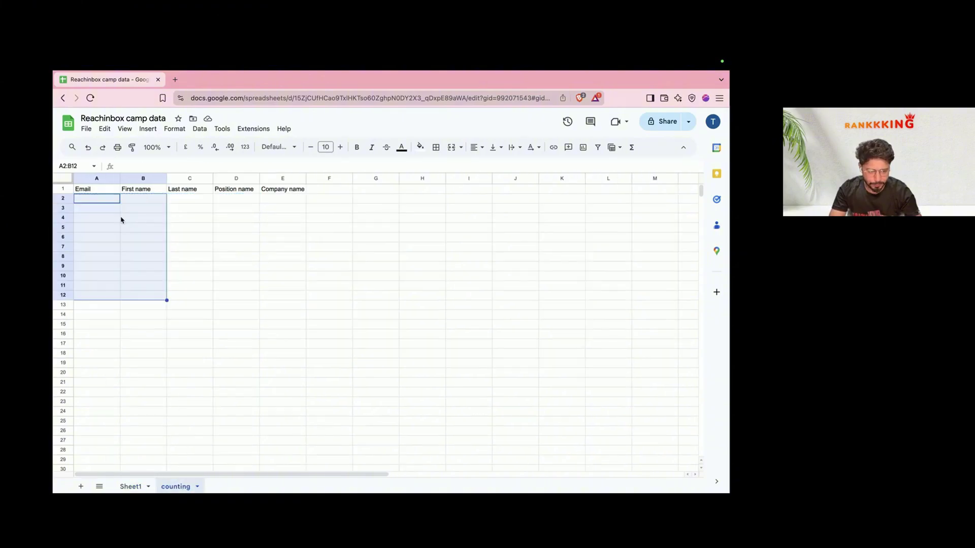
{"action": "left_click", "coordinate": [109, 199]}
{"action": "key", "text": "ctrl+v"}
Step: Switch to n8n and add a Google Sheets node with the Get row(s) in sheet action after the Limit node
{"action": "key", "text": "super+Tab"}
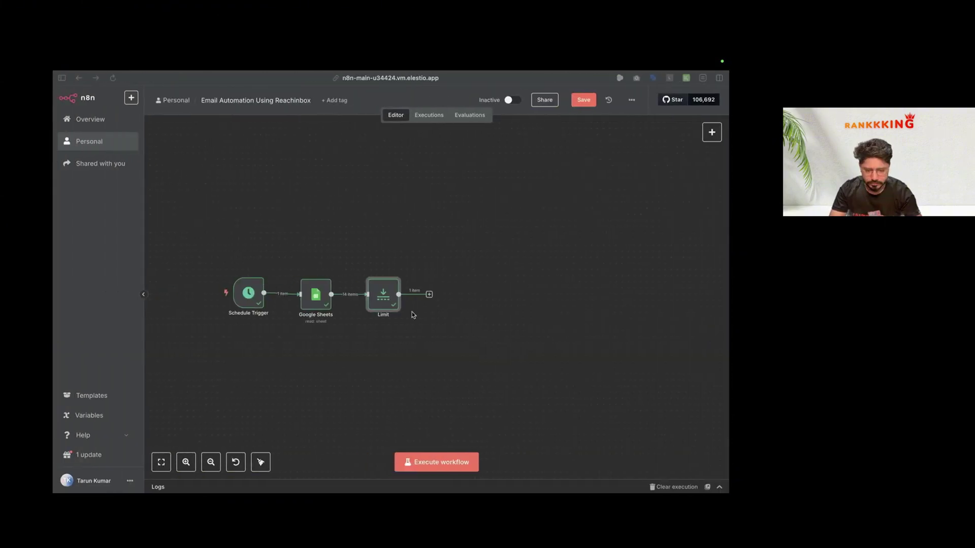
{"action": "left_click", "coordinate": [431, 295]}
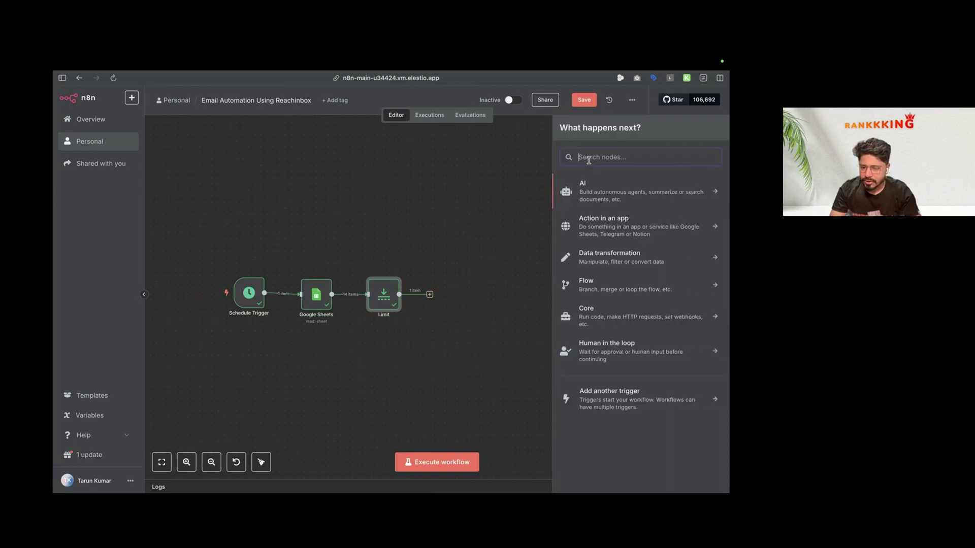
{"action": "type", "text": "shee"}
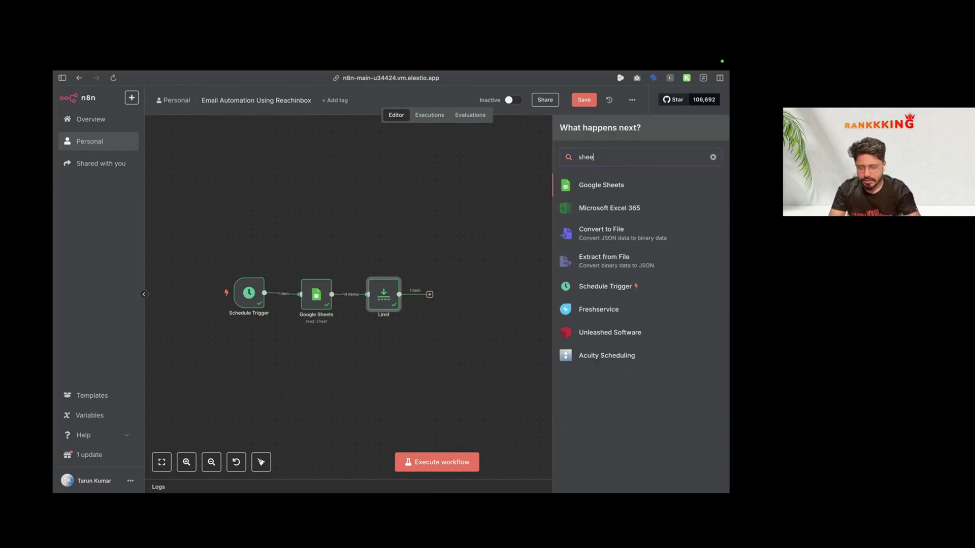
{"action": "left_click", "coordinate": [617, 191]}
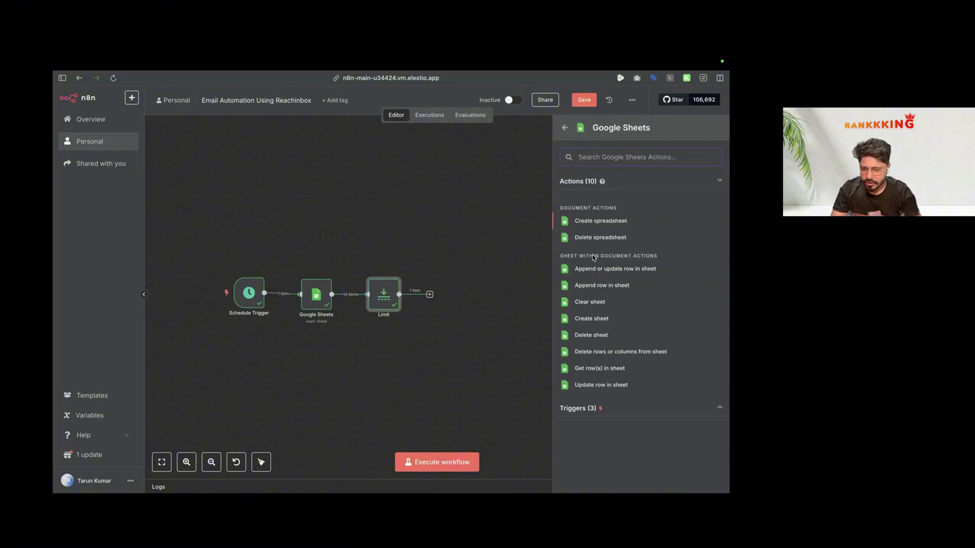
{"action": "type", "text": "get"}
{"action": "left_click", "coordinate": [610, 206]}
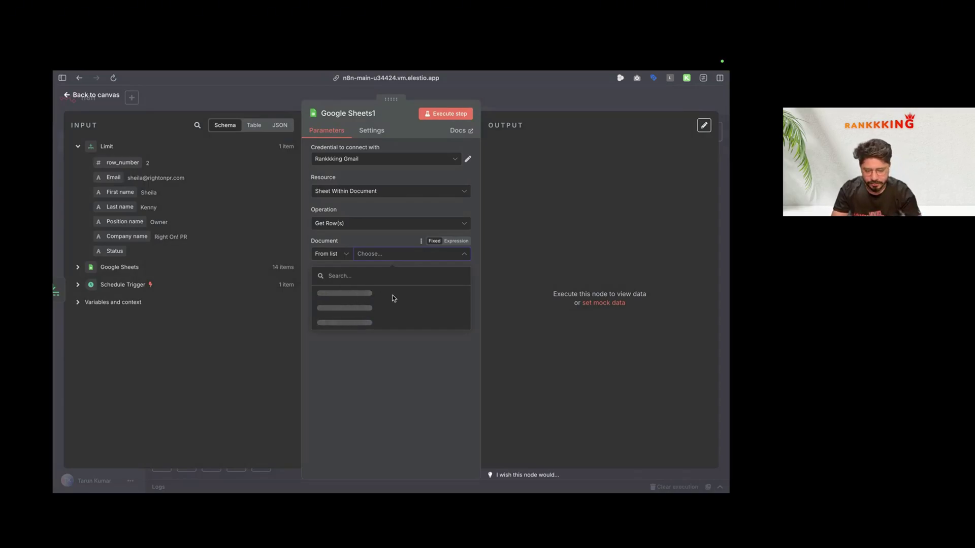
Step: Set the new node to read the counting sheet of Reachinbox camp data, execute it and return to the canvas
{"action": "left_click", "coordinate": [330, 294]}
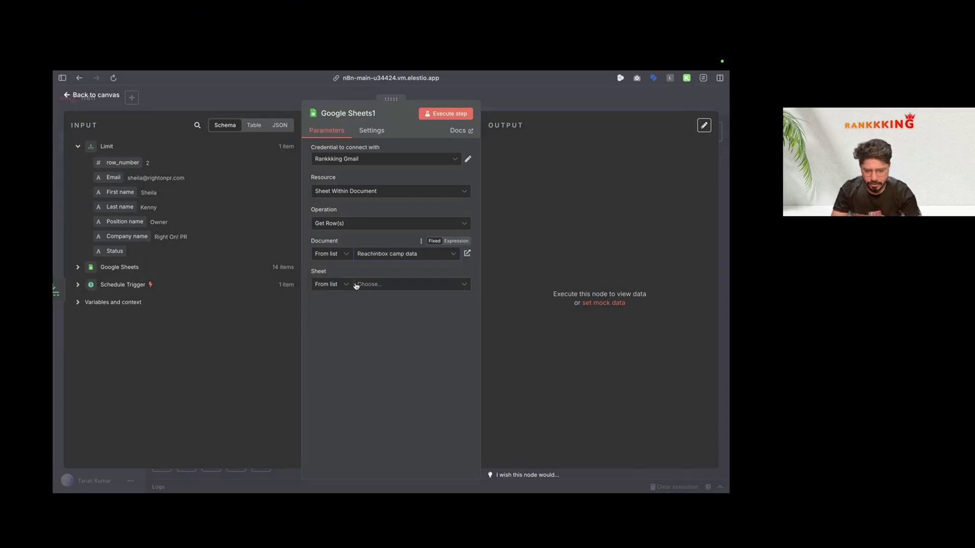
{"action": "left_click", "coordinate": [377, 289]}
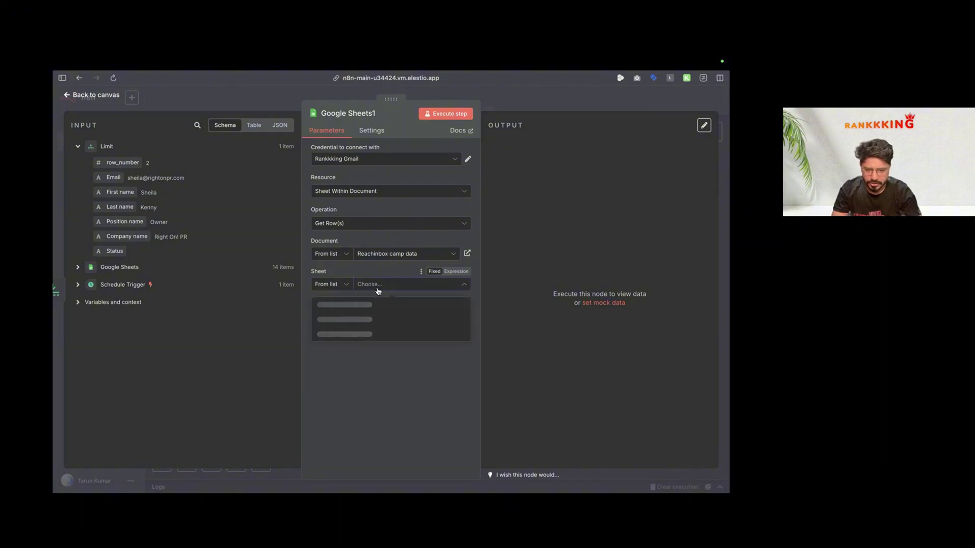
{"action": "left_click", "coordinate": [345, 321]}
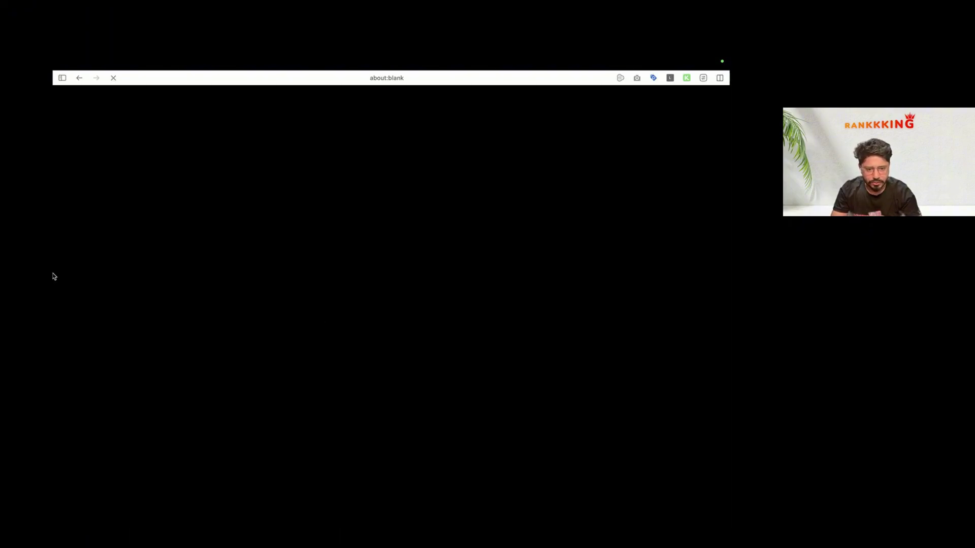
{"action": "mouse_move", "coordinate": [53, 333]}
{"action": "left_click", "coordinate": [147, 425]}
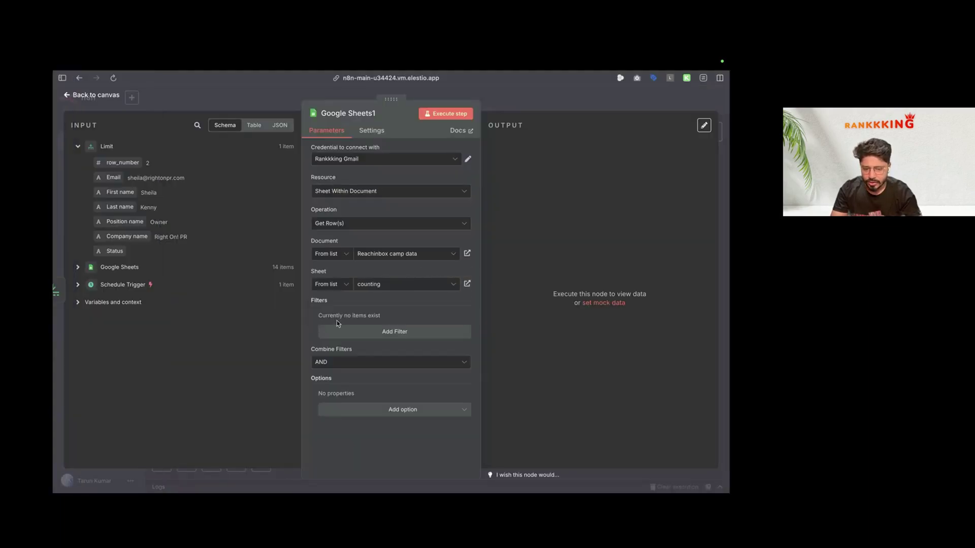
{"action": "left_click", "coordinate": [425, 113]}
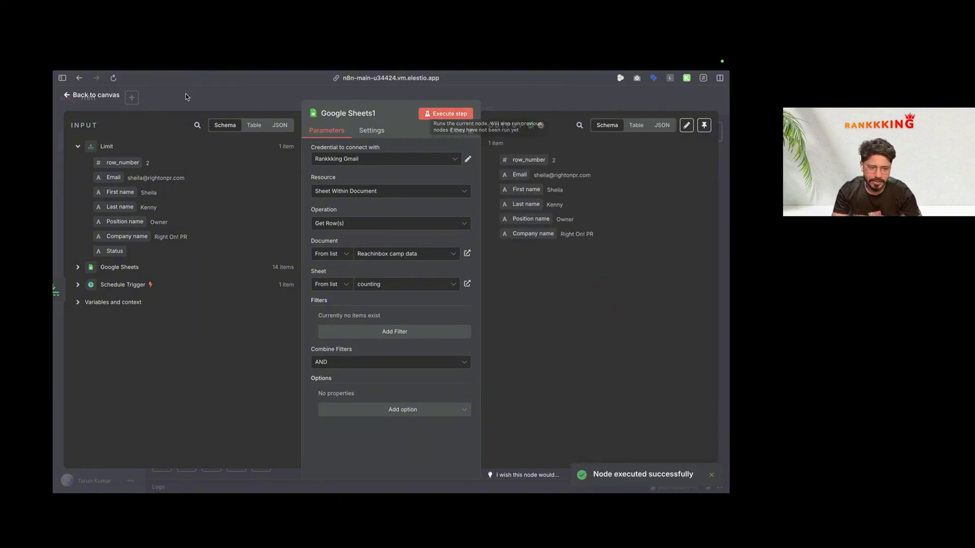
{"action": "left_click", "coordinate": [93, 95]}
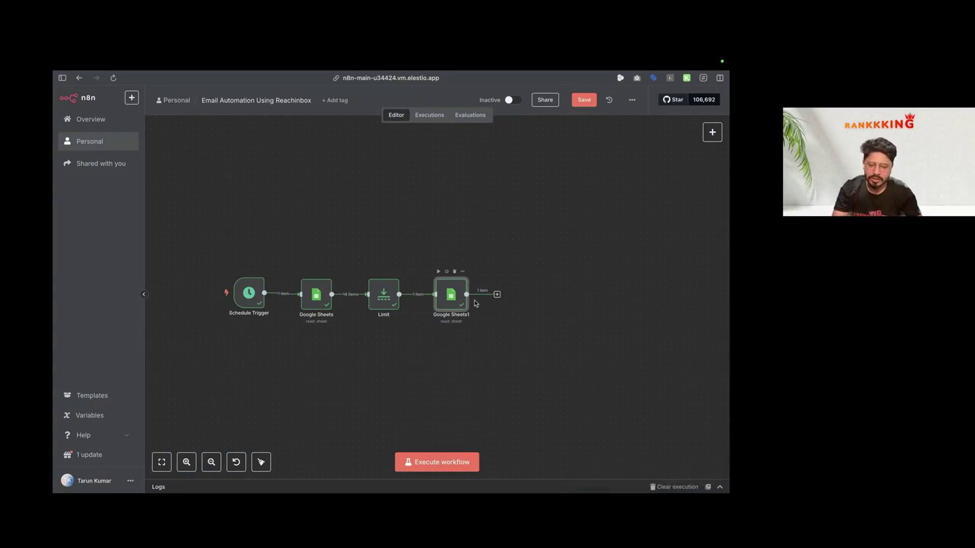
Step: Add a Limit node after Google Sheets1, execute it and return to the canvas
{"action": "left_click", "coordinate": [497, 294]}
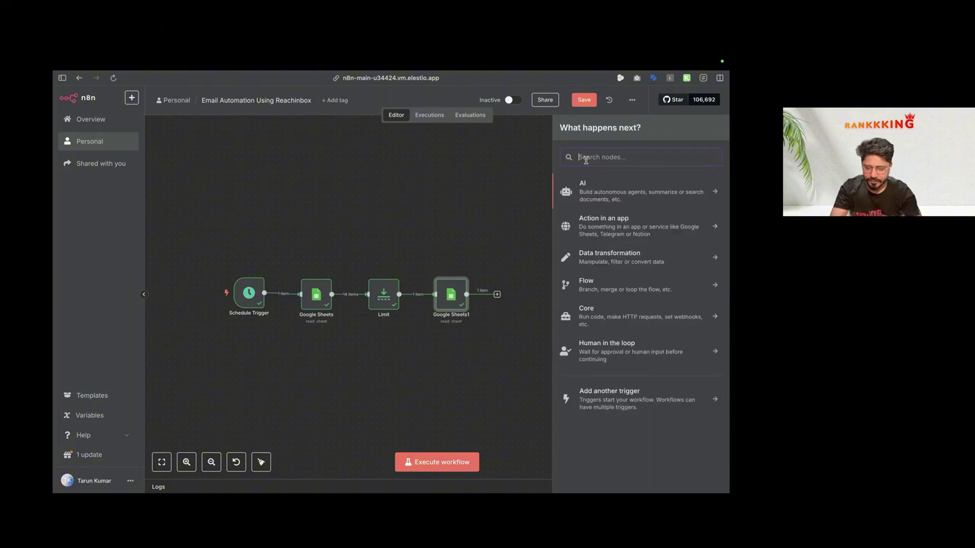
{"action": "type", "text": "limi"}
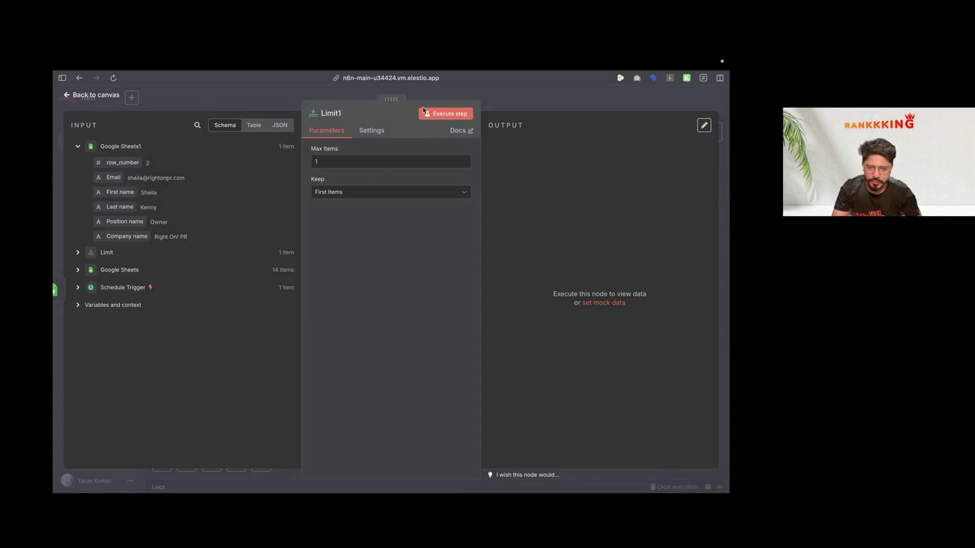
{"action": "left_click", "coordinate": [444, 113]}
{"action": "left_click", "coordinate": [97, 96]}
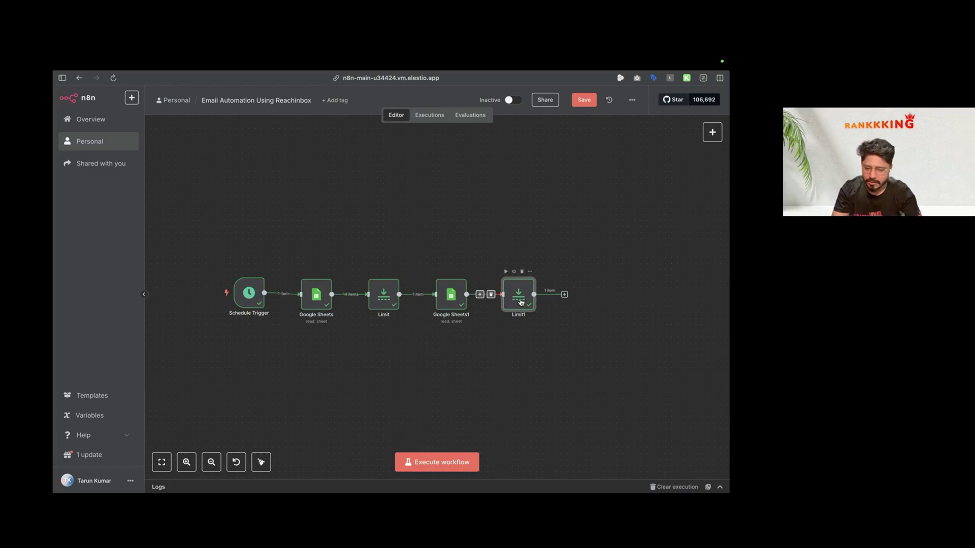
Step: Review Steps 4 to 6 of the Email Camp Sending Using ReachInbox plan and return to the n8n workflow
{"action": "scroll", "coordinate": [530, 301], "scroll_direction": "right", "scroll_amount": 2}
{"action": "mouse_move", "coordinate": [54, 348]}
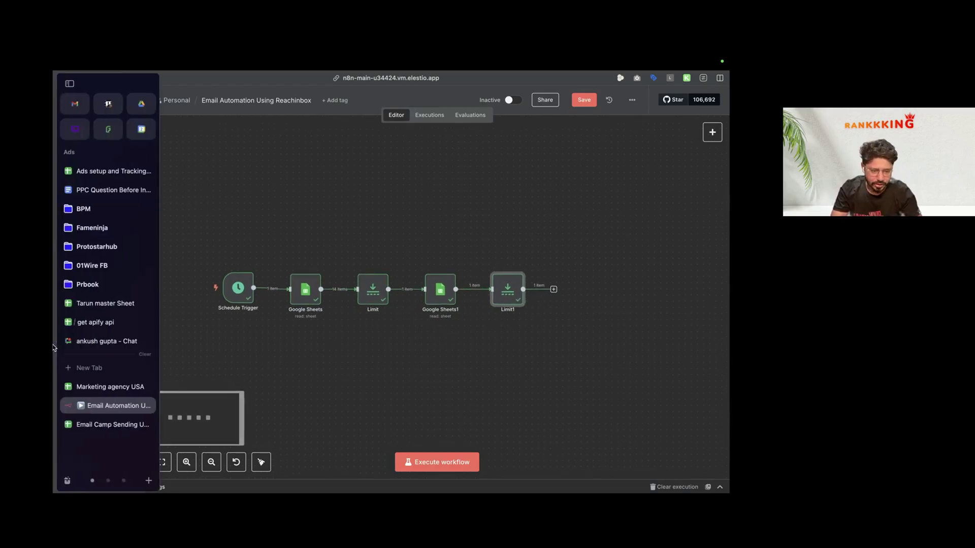
{"action": "left_click", "coordinate": [92, 424]}
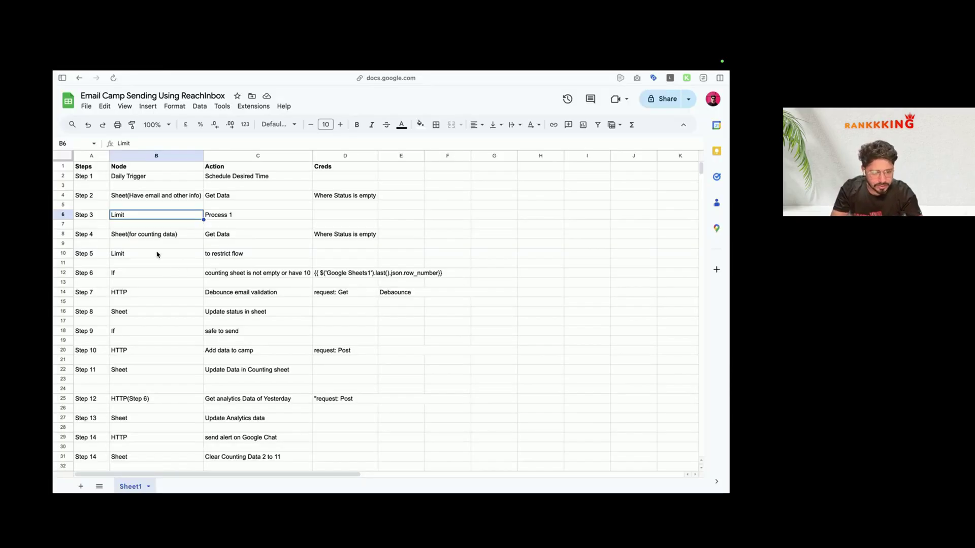
{"action": "left_click", "coordinate": [150, 236]}
{"action": "left_click", "coordinate": [143, 257]}
{"action": "left_click", "coordinate": [144, 274]}
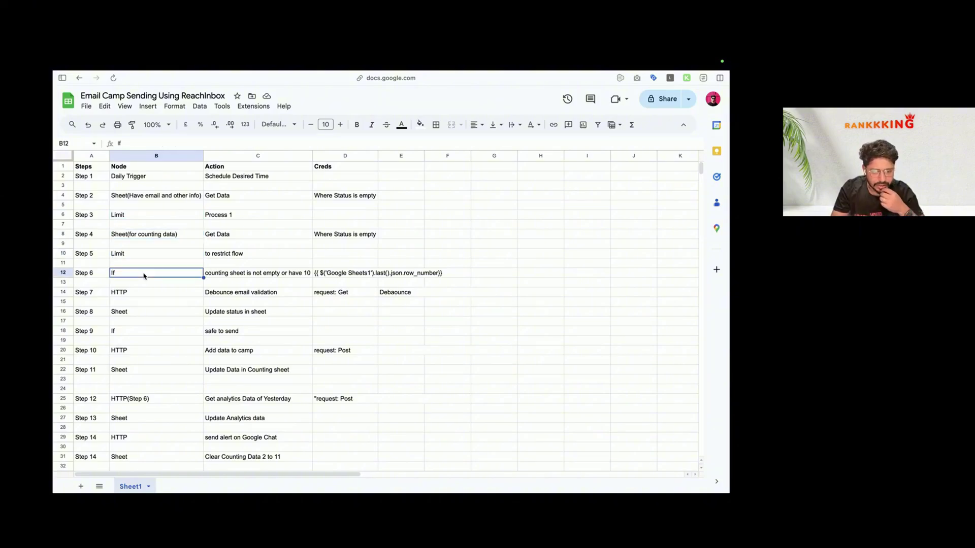
{"action": "mouse_move", "coordinate": [54, 297]}
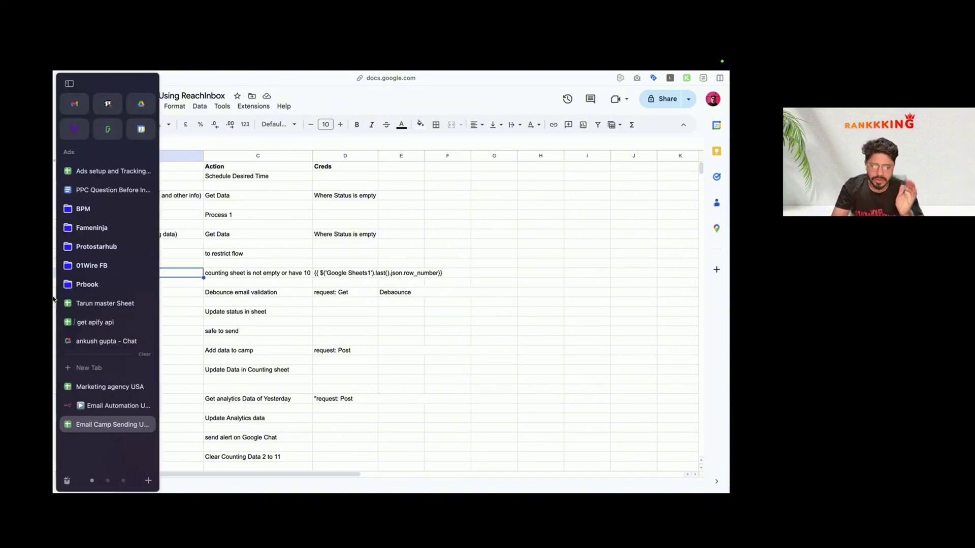
{"action": "left_click", "coordinate": [91, 405]}
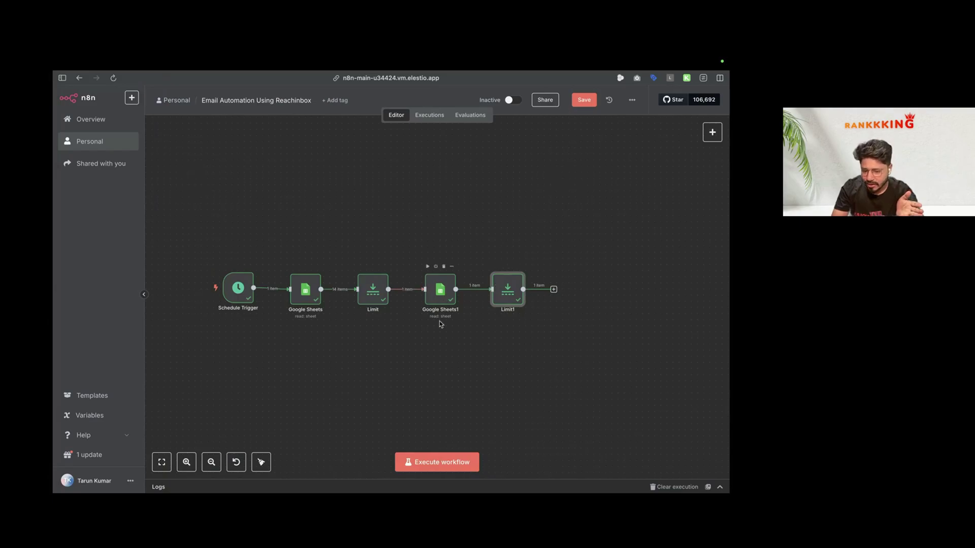
Step: Add an If node after Limit1, show the Google Sheets1 input fields and start the condition's first value with {{
{"action": "left_click", "coordinate": [553, 289]}
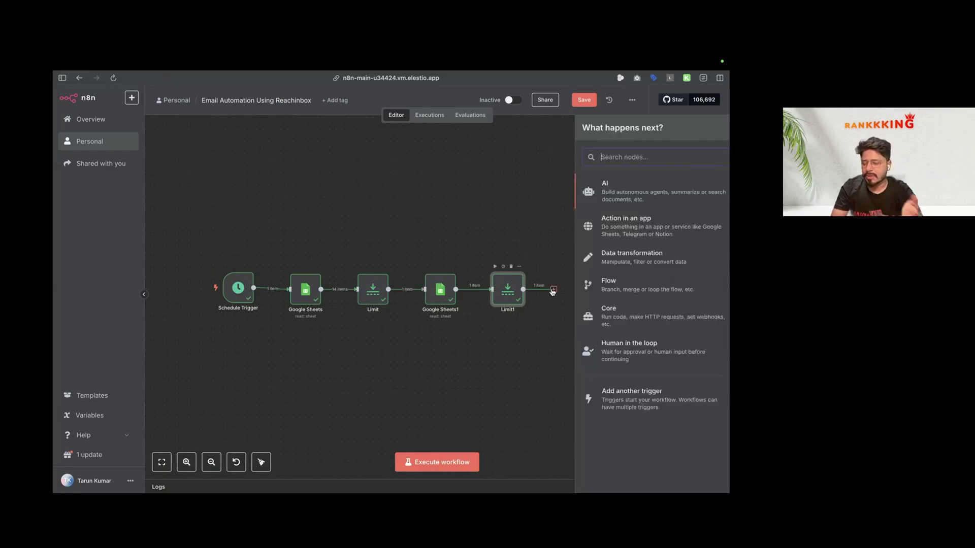
{"action": "type", "text": "if"}
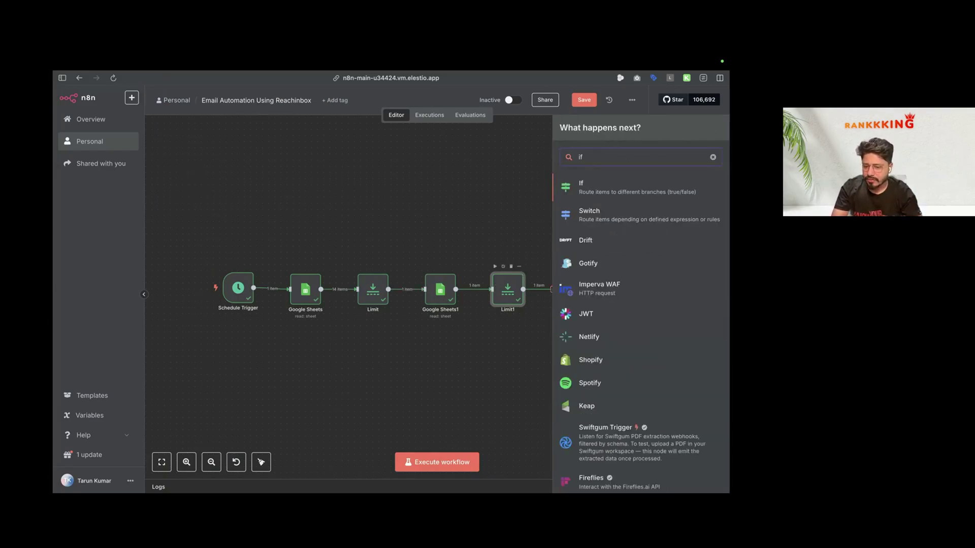
{"action": "left_click", "coordinate": [652, 197]}
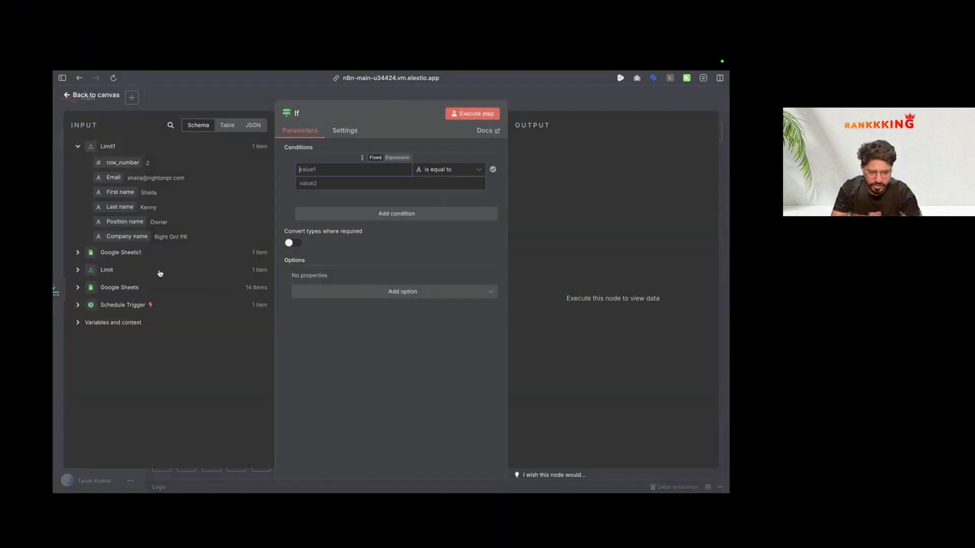
{"action": "left_click", "coordinate": [153, 254]}
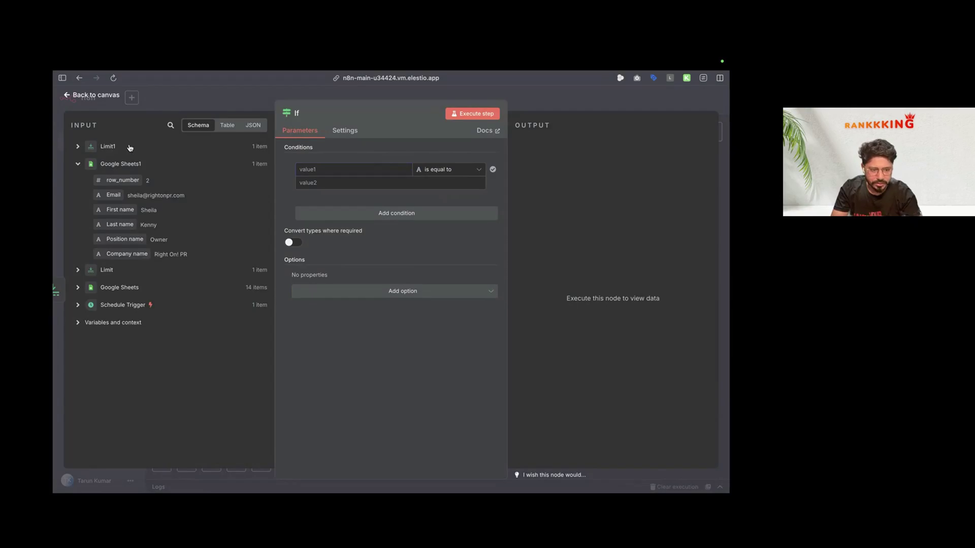
{"action": "left_click", "coordinate": [339, 169]}
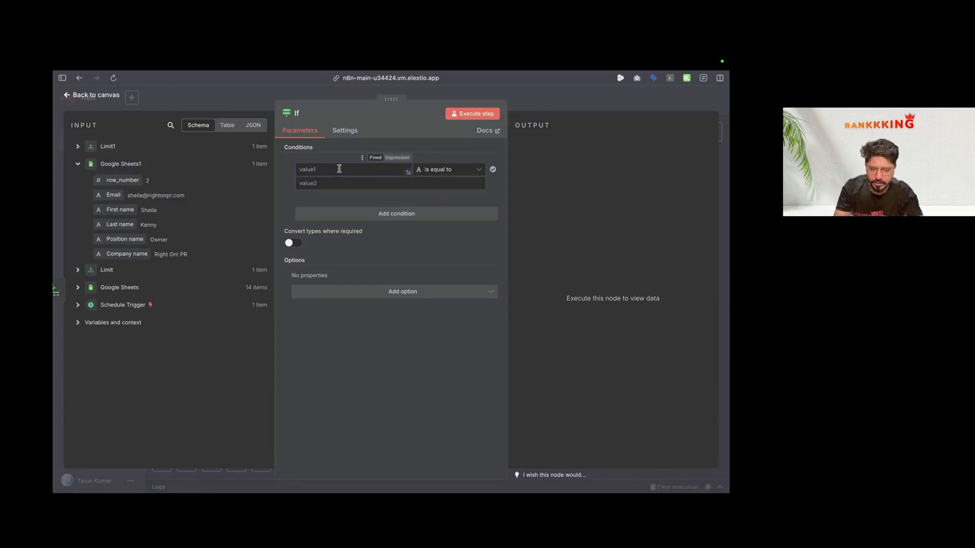
{"action": "type", "text": "{{"}
Step: Look up the Step 6 If expression in the Creds column of the plan sheet and return to the If node
{"action": "mouse_move", "coordinate": [55, 391]}
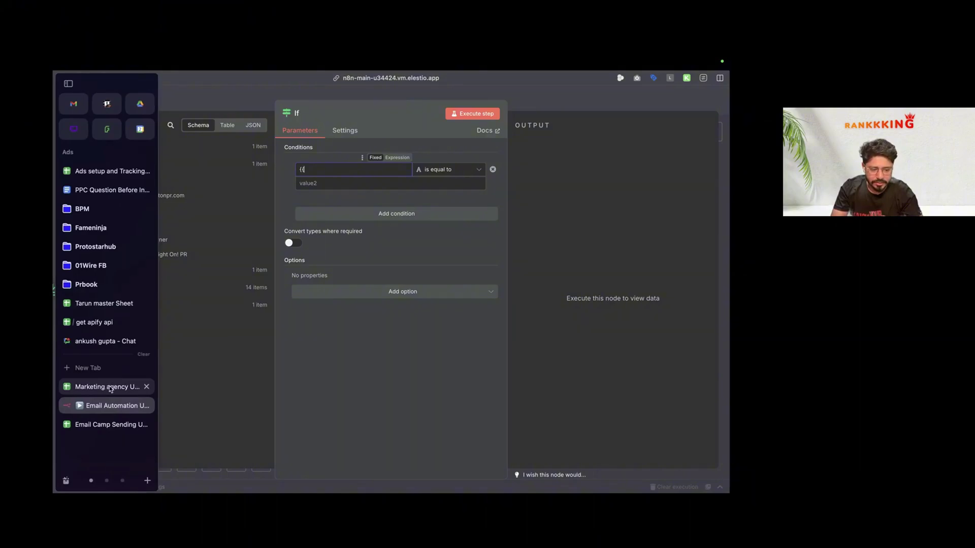
{"action": "left_click", "coordinate": [111, 424]}
{"action": "left_click", "coordinate": [350, 276]}
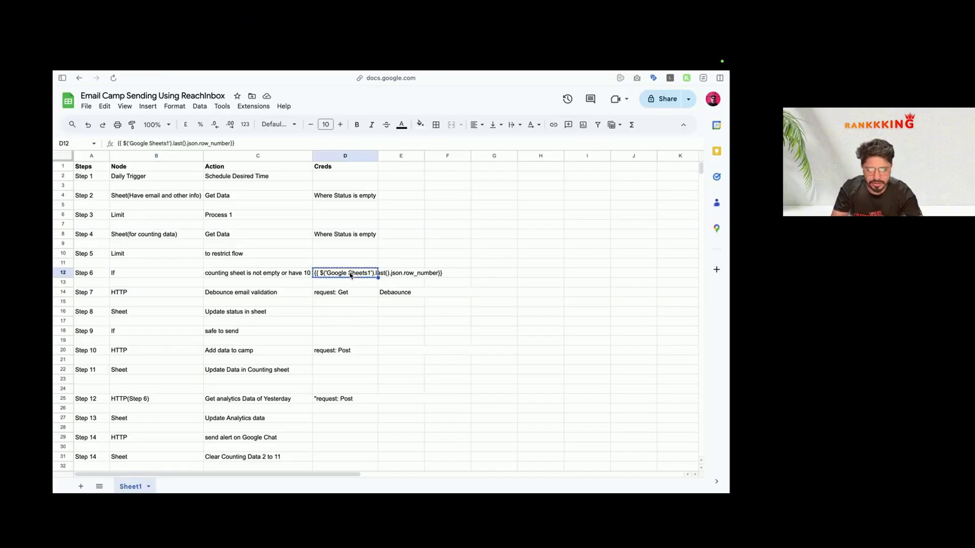
{"action": "mouse_move", "coordinate": [53, 327]}
{"action": "left_click", "coordinate": [101, 387]}
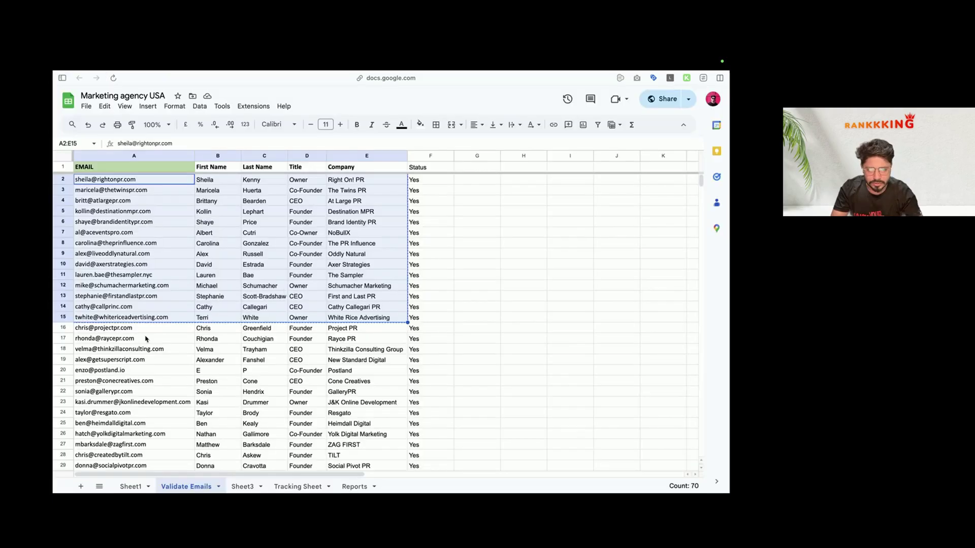
{"action": "mouse_move", "coordinate": [53, 416]}
{"action": "left_click", "coordinate": [111, 406]}
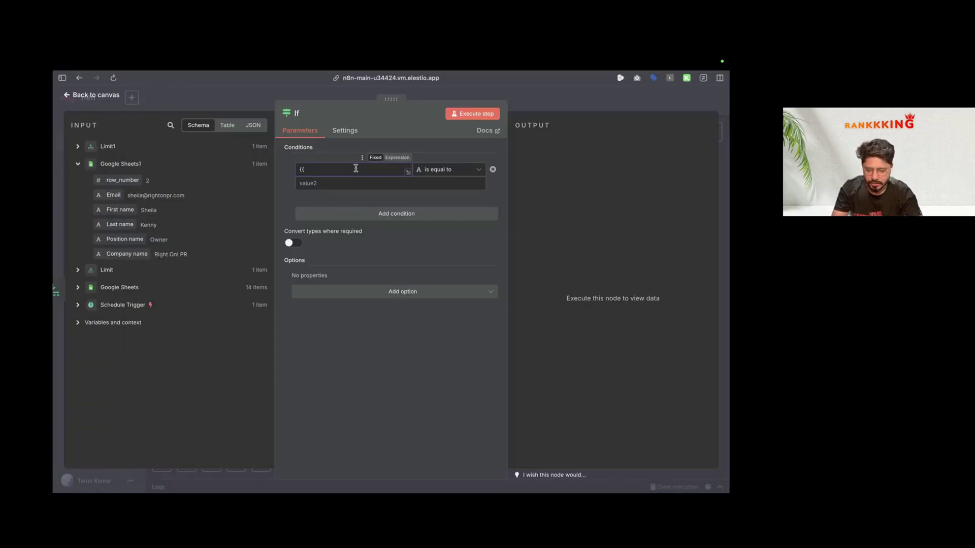
Step: Make the condition's first value an expression and build it as {{$('Google Sheets1').last().json}}
{"action": "left_click", "coordinate": [395, 159]}
{"action": "key", "text": "BackSpace"}
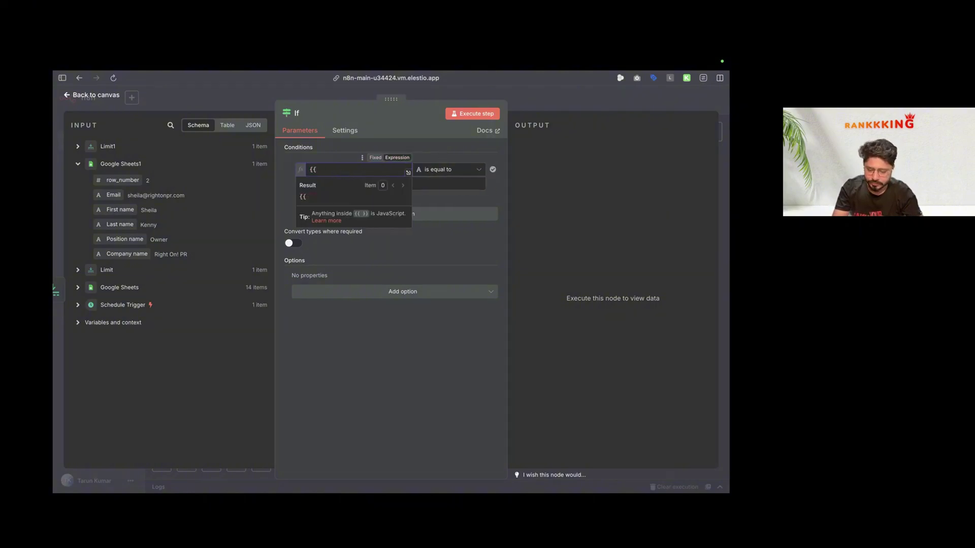
{"action": "type", "text": "}"}
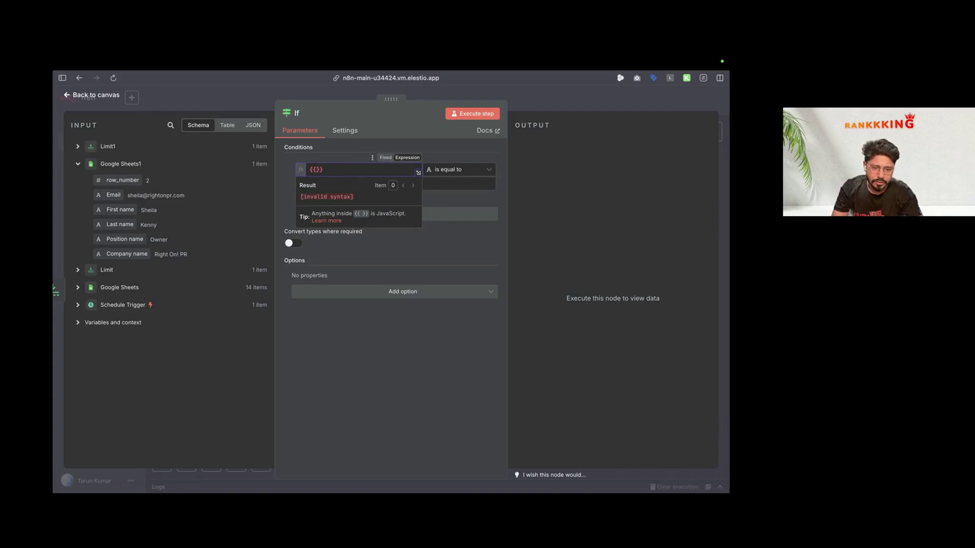
{"action": "key", "text": "BackSpace"}
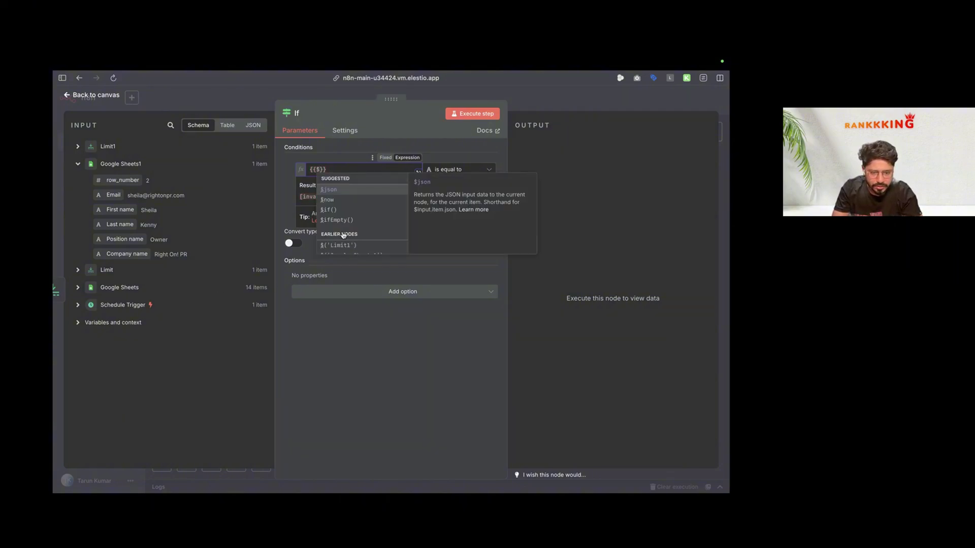
{"action": "scroll", "coordinate": [343, 223], "scroll_direction": "down", "scroll_amount": 2}
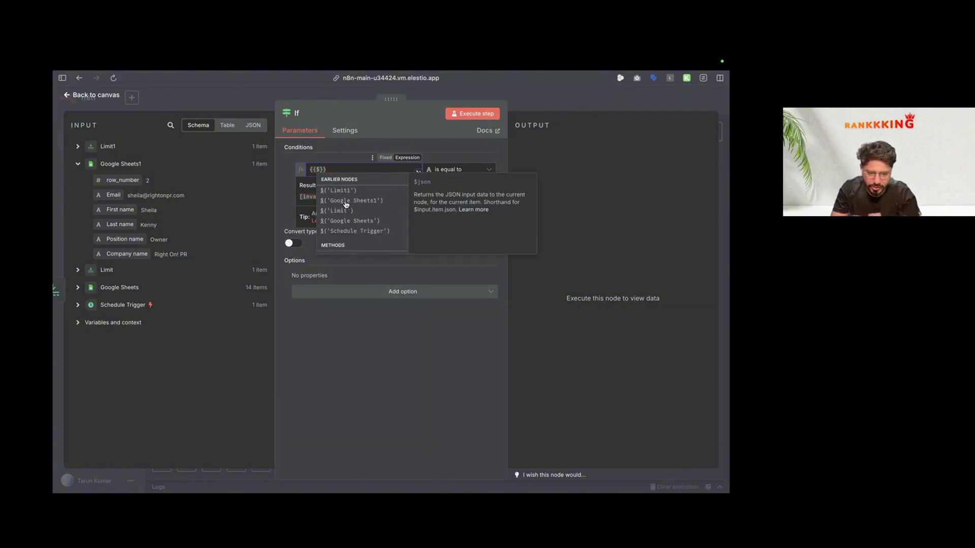
{"action": "left_click", "coordinate": [349, 202]}
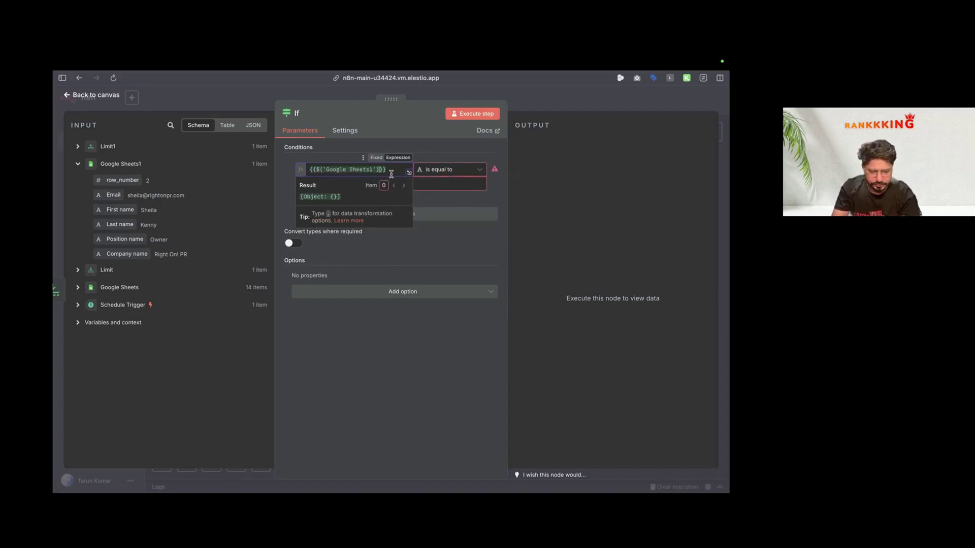
{"action": "type", "text": "."}
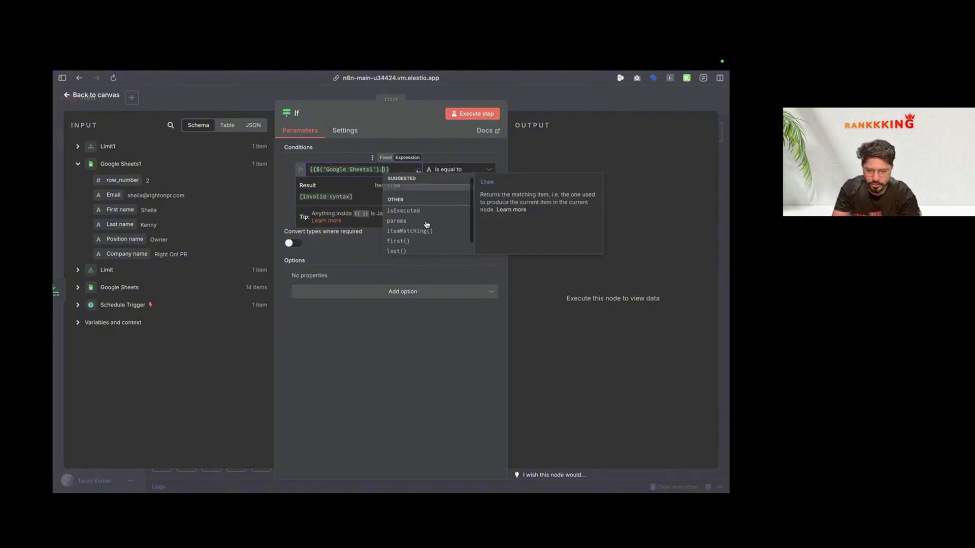
{"action": "left_click", "coordinate": [413, 238]}
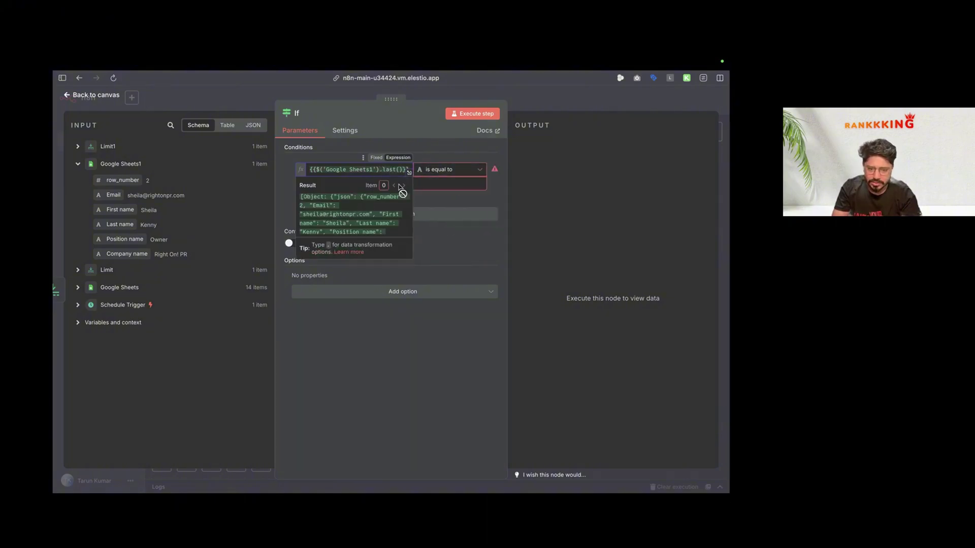
{"action": "key", "text": "ctrl+Right"}
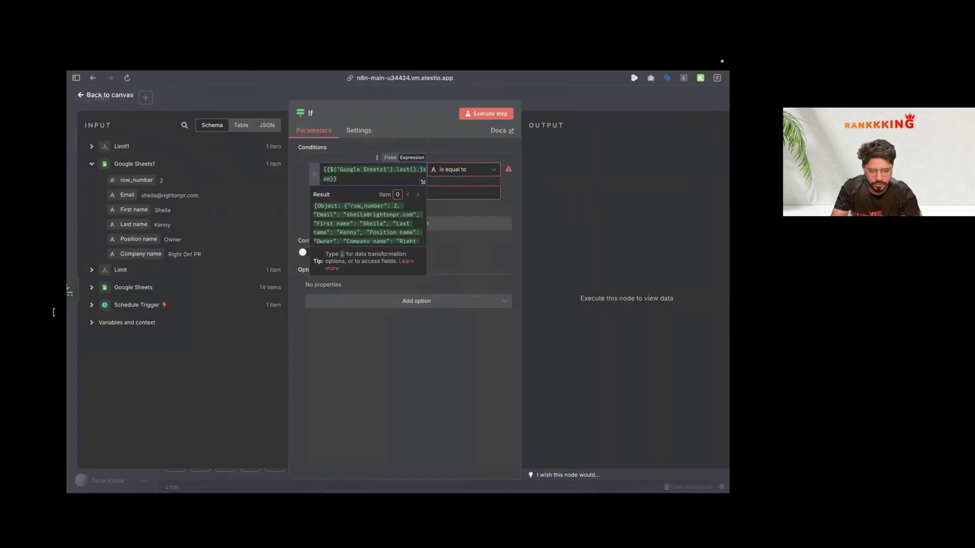
Step: Check the Step 6 If expression in the Email Camp Sending Using ReachInbox plan and return to the If node
{"action": "mouse_move", "coordinate": [54, 399]}
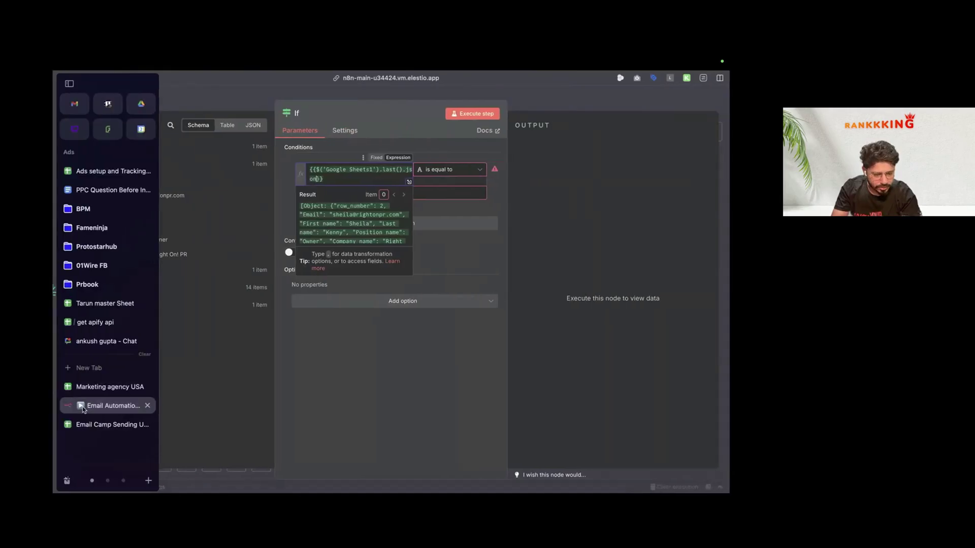
{"action": "left_click", "coordinate": [105, 424]}
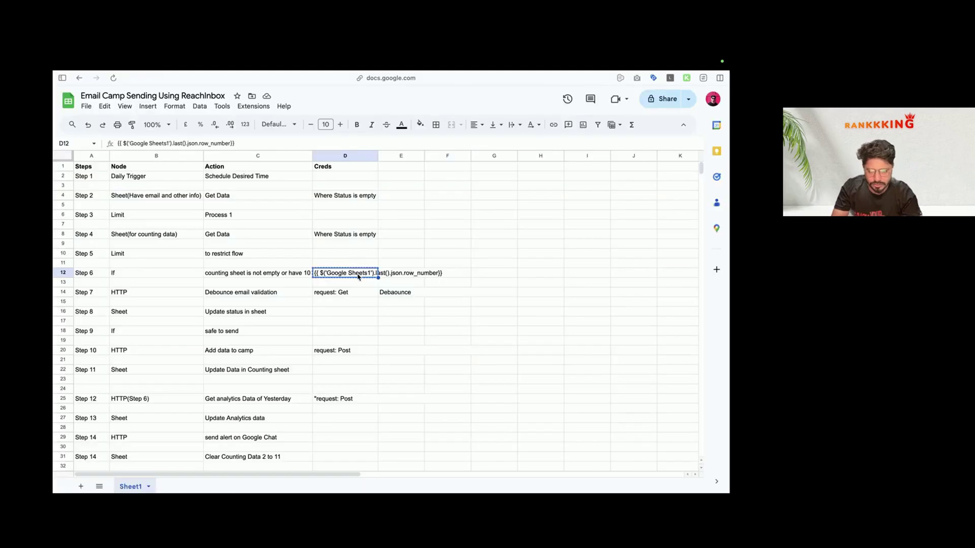
{"action": "left_click", "coordinate": [107, 406]}
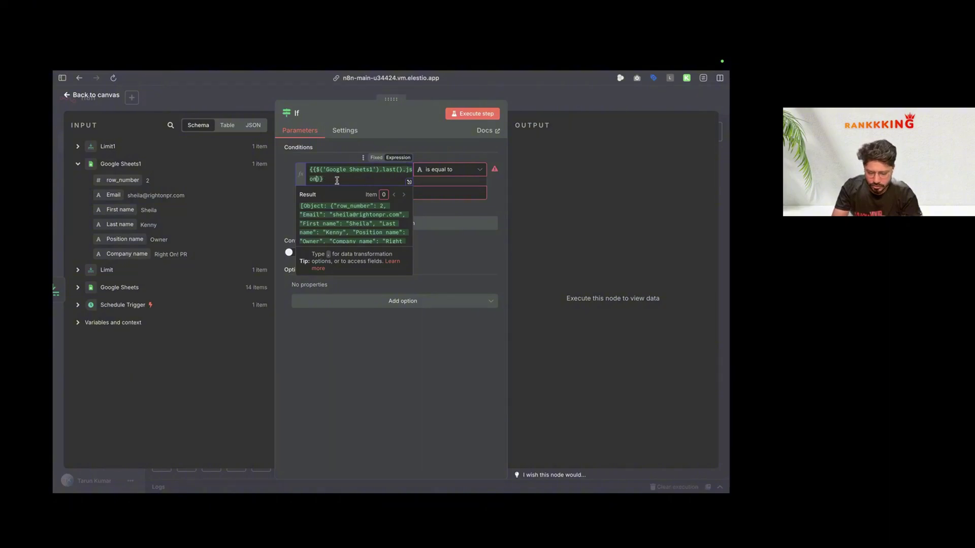
Step: Complete the first value as {{ $('Google Sheets1').last().json.row_number}} and set the comparison value to 10
{"action": "type", "text": ".row_number"}
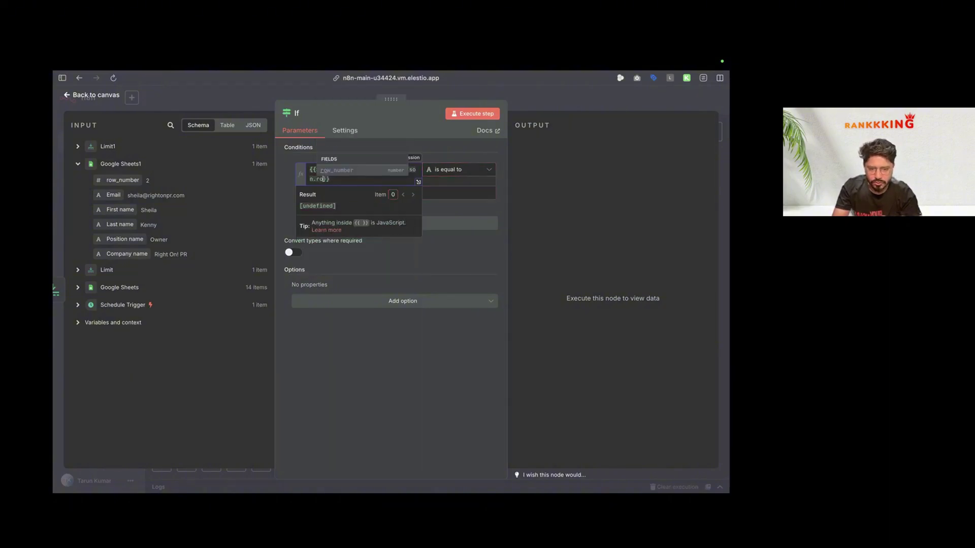
{"action": "type", "text": "="}
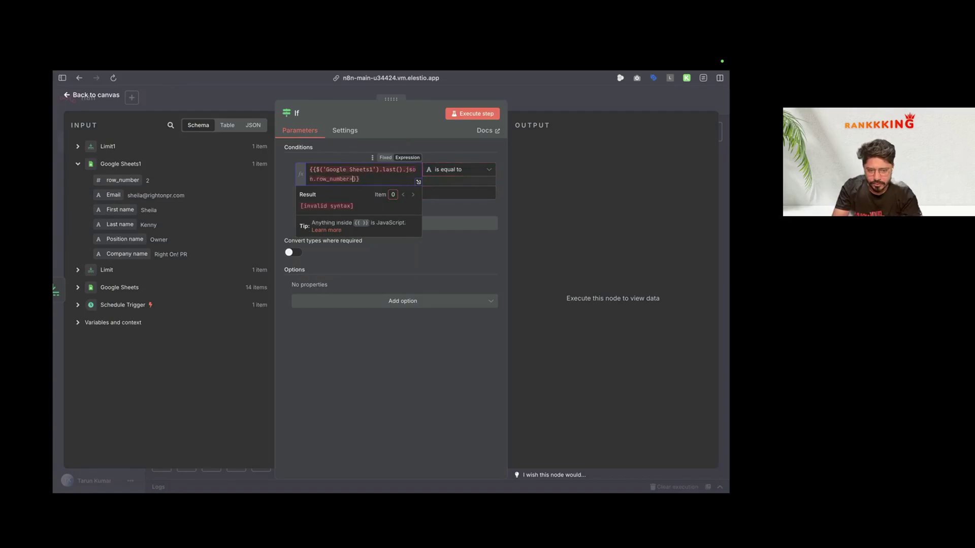
{"action": "key", "text": "BackSpace"}
{"action": "key", "text": "BackSpace"}
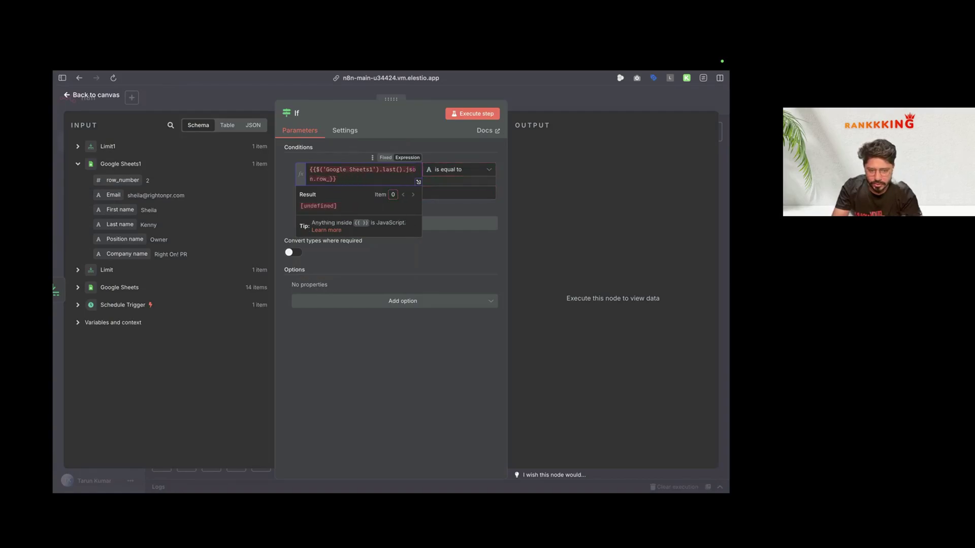
{"action": "key", "text": "BackSpace"}
{"action": "key", "text": "BackSpace"}
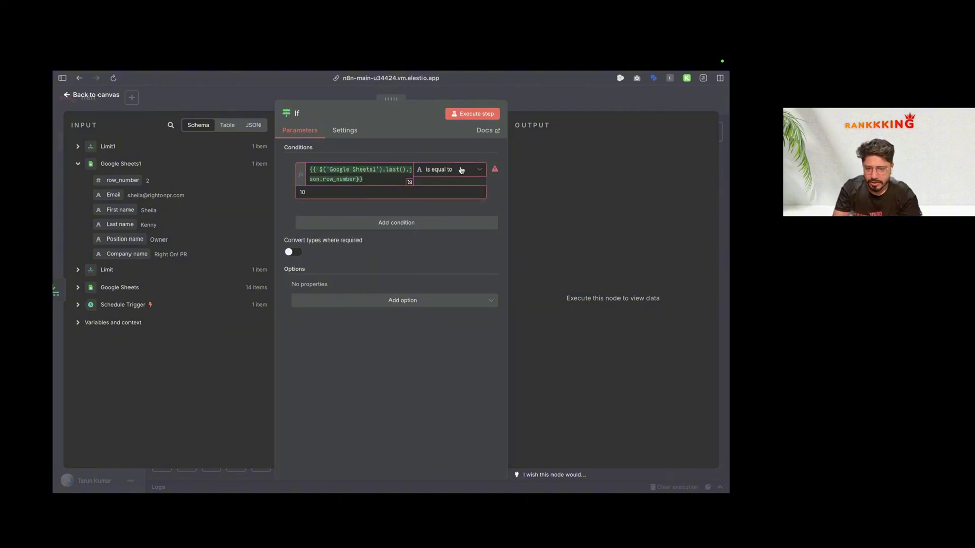
Step: Add a second condition to the If node and set the first condition's comparison to Number "is less than or equal to"
{"action": "left_click", "coordinate": [397, 223]}
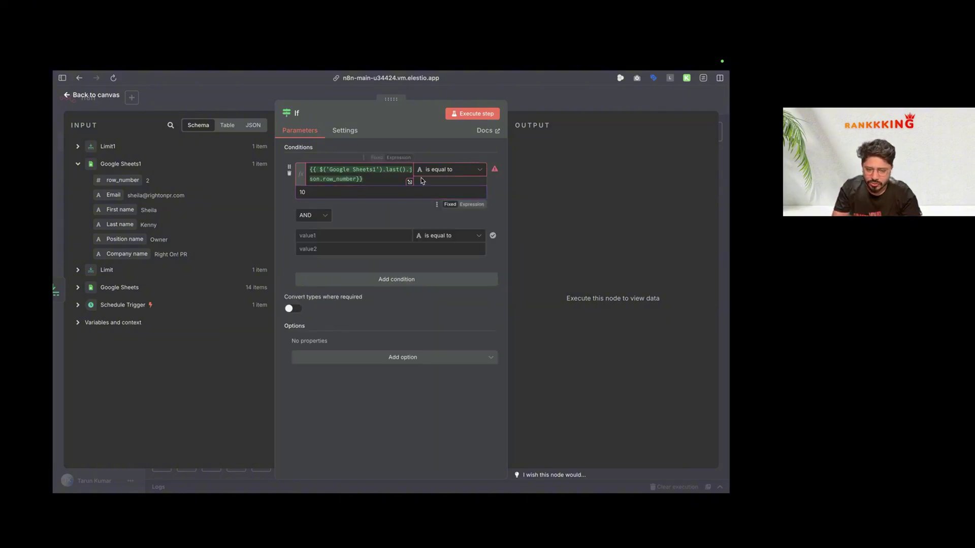
{"action": "left_click", "coordinate": [447, 169]}
{"action": "mouse_move", "coordinate": [456, 209]}
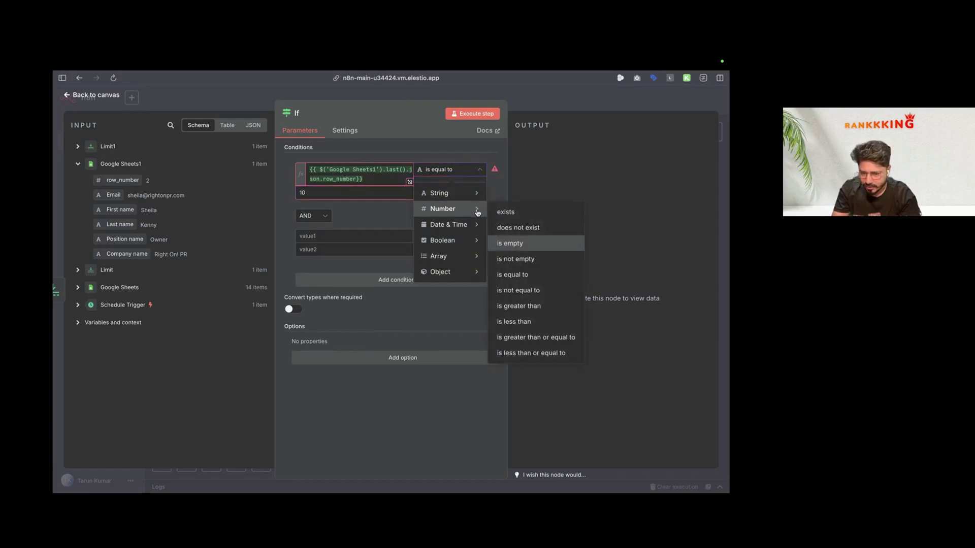
{"action": "left_click", "coordinate": [530, 353]}
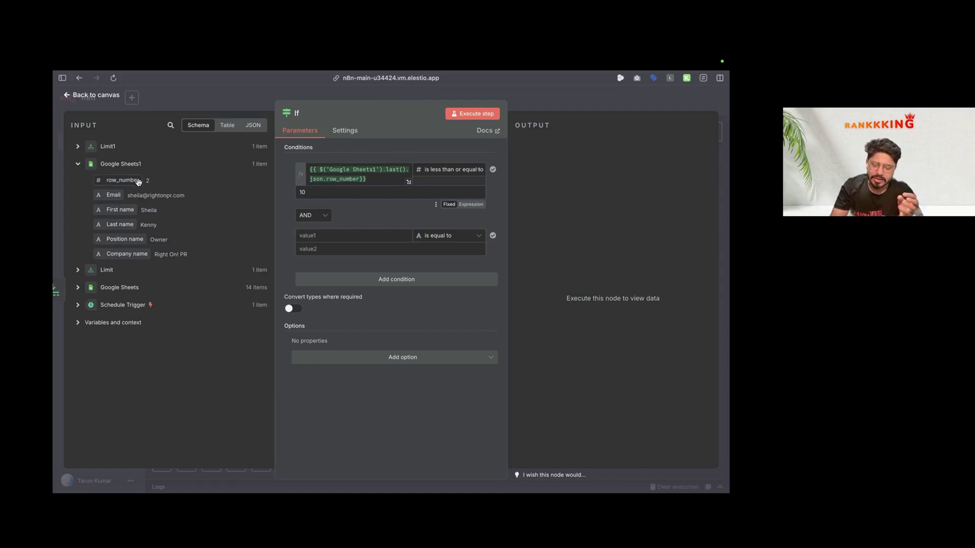
Step: Examine how the rows are numbered in the counting sheet of Reachinbox camp data and return to the If node
{"action": "key", "text": "super+Tab"}
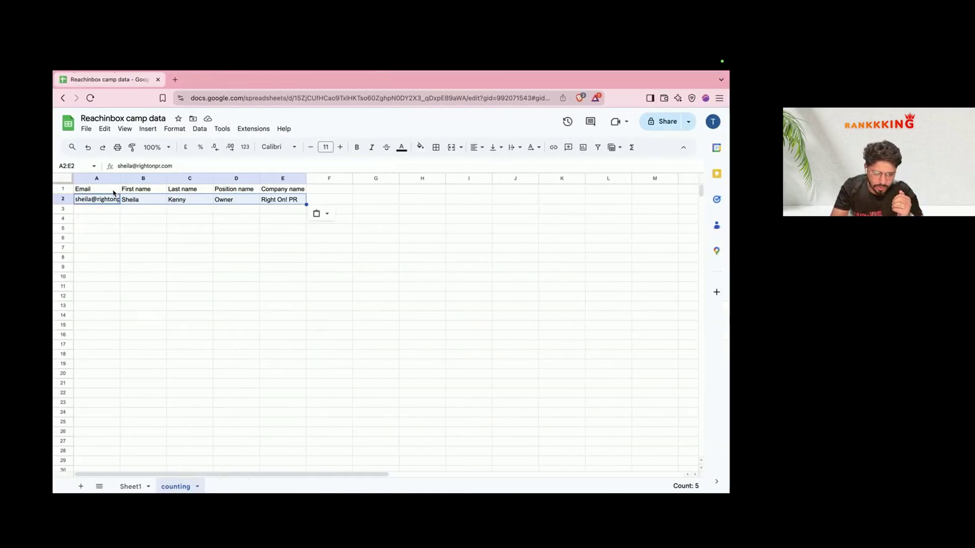
{"action": "left_click_drag", "start_coordinate": [113, 191], "coordinate": [113, 276]}
{"action": "key", "text": "super+Tab"}
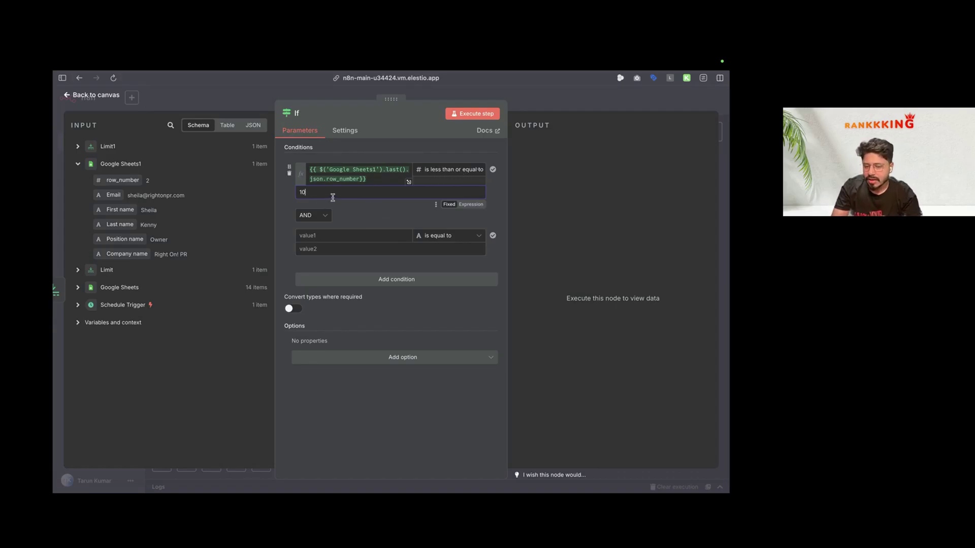
{"action": "key", "text": "ctrl+Right"}
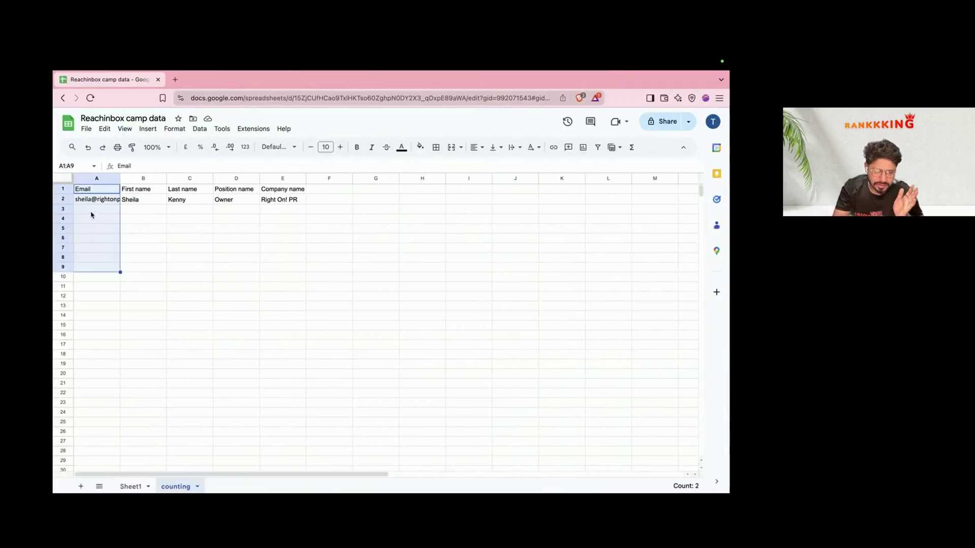
{"action": "key", "text": "ctrl+Left"}
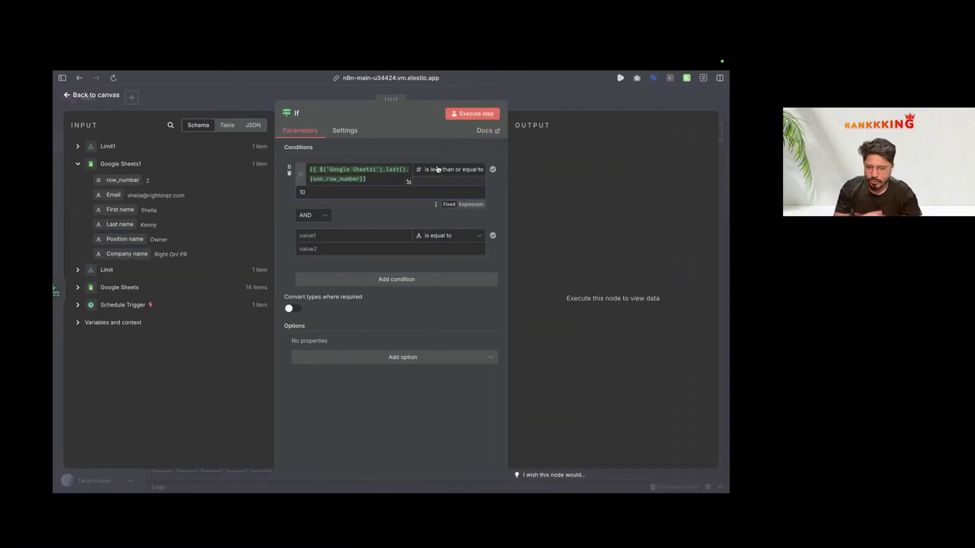
Step: Combine the conditions with OR and make the second one check that the same row_number expression, as a Number, "is empty"
{"action": "left_click", "coordinate": [320, 215]}
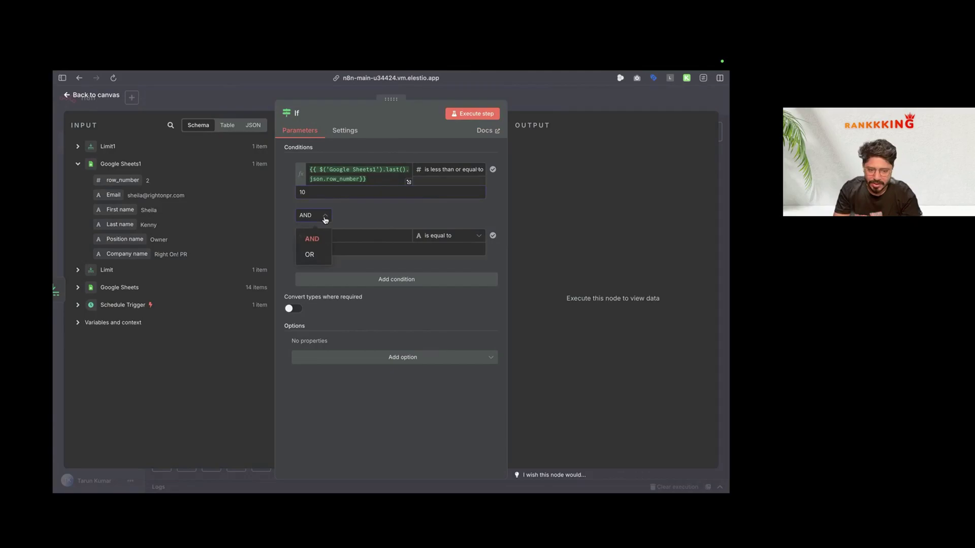
{"action": "left_click", "coordinate": [314, 255]}
{"action": "left_click", "coordinate": [371, 177]}
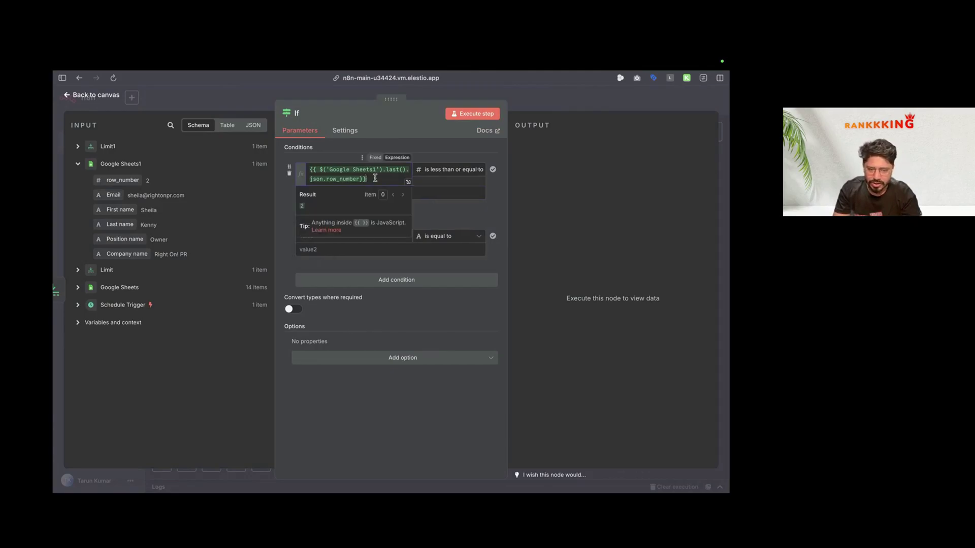
{"action": "key", "text": "super+a"}
{"action": "key", "text": "super+c"}
{"action": "left_click", "coordinate": [347, 236]}
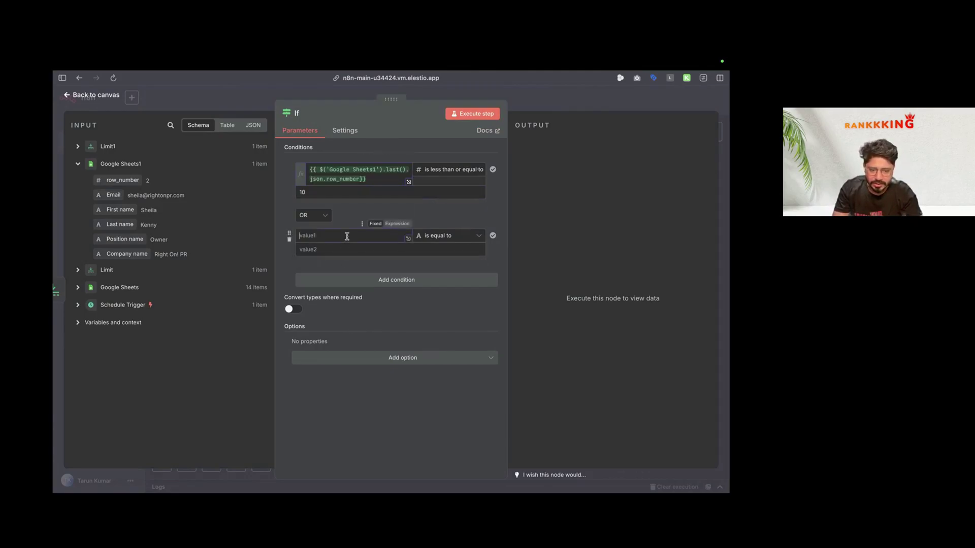
{"action": "key", "text": "super+v"}
{"action": "left_click", "coordinate": [446, 235]}
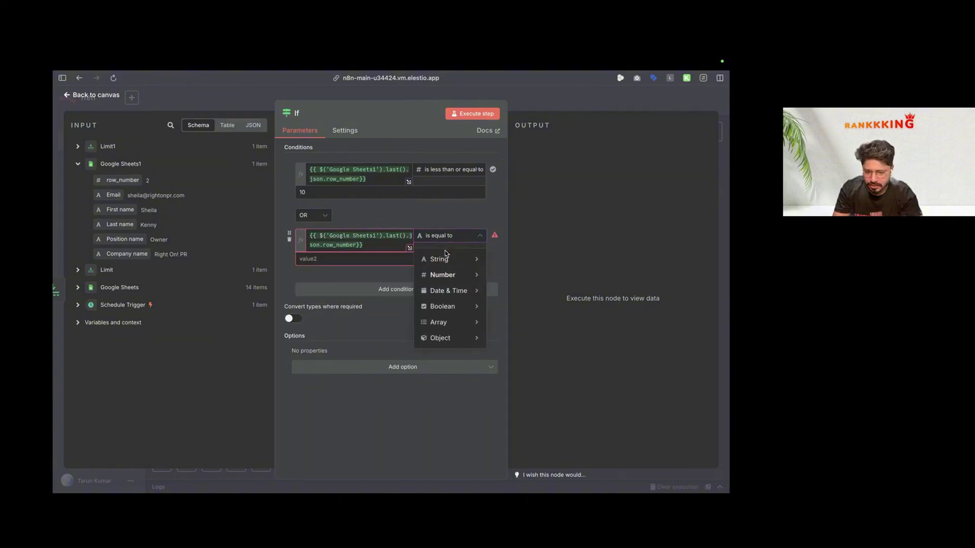
{"action": "mouse_move", "coordinate": [455, 260]}
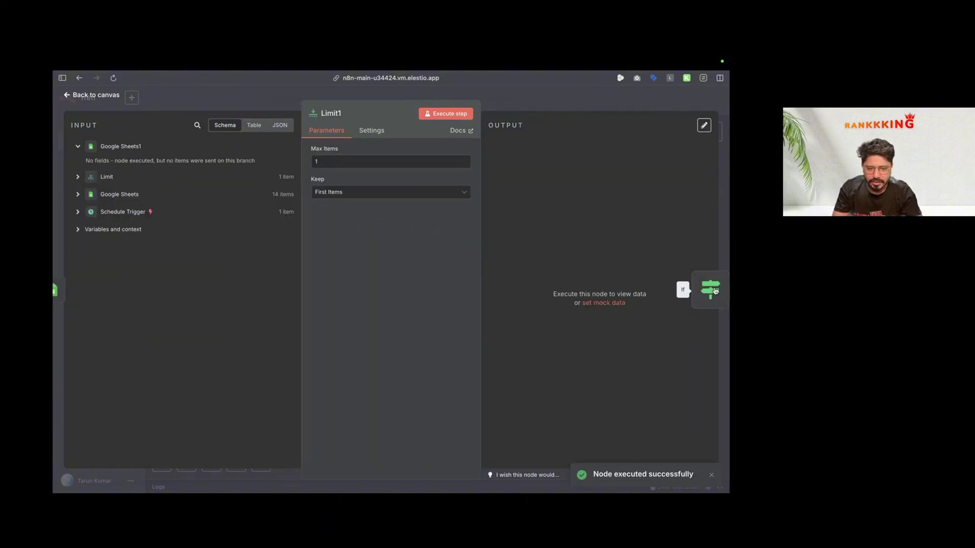
Step: Check the second condition's row_number expression in the If node and return to the canvas
{"action": "left_click", "coordinate": [715, 290]}
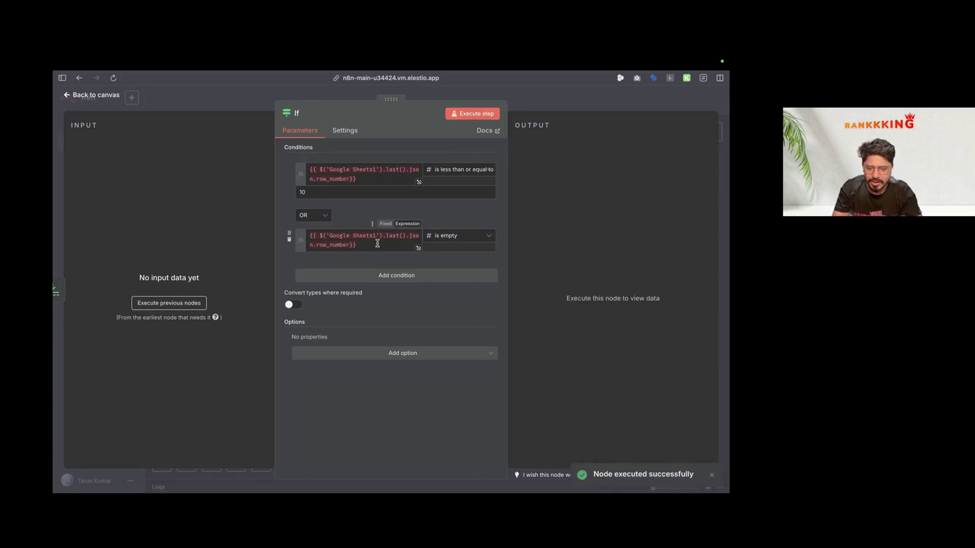
{"action": "left_click", "coordinate": [349, 237]}
{"action": "key", "text": "ctrl+a"}
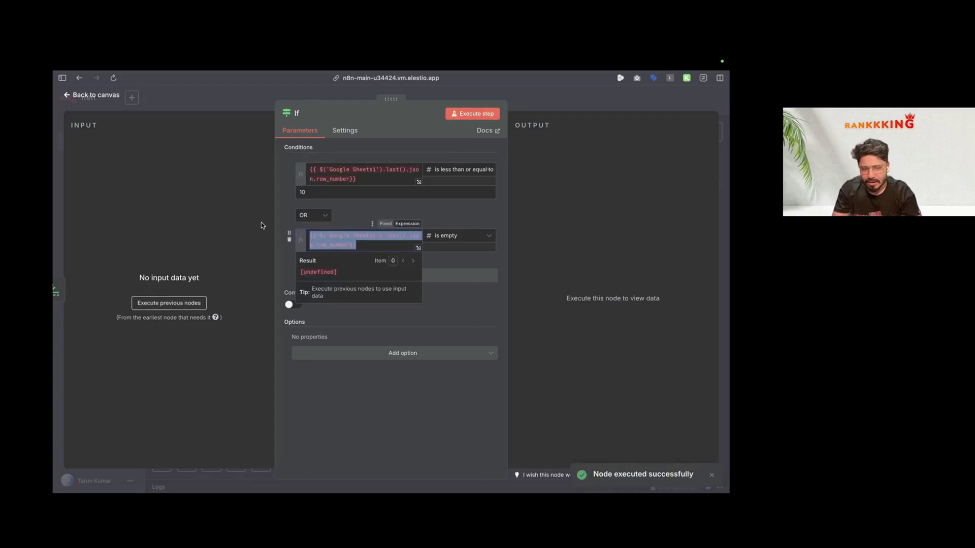
{"action": "key", "text": "BackSpace"}
{"action": "key", "text": "Escape"}
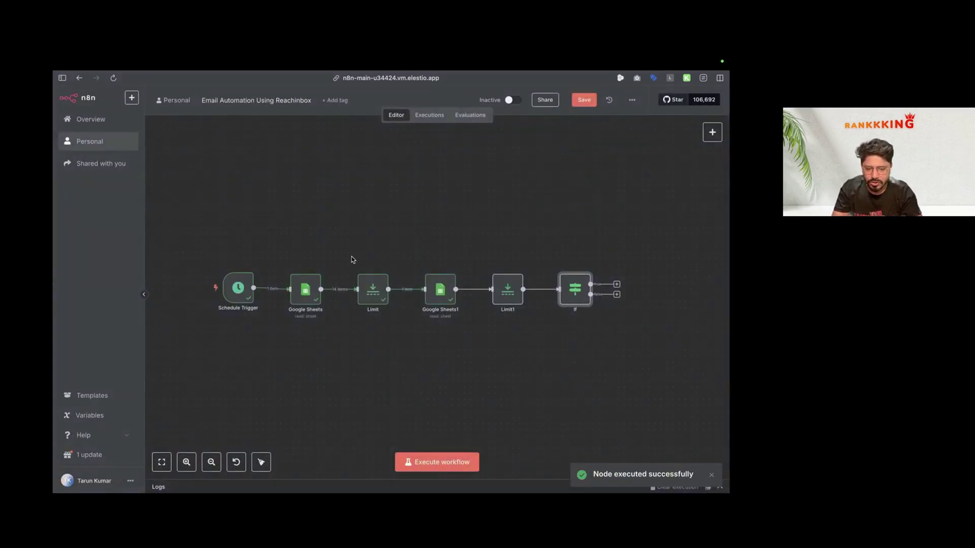
Step: Turn on Always Output Data for the Google Sheets1 node, execute it and return to the canvas
{"action": "double_click", "coordinate": [441, 288]}
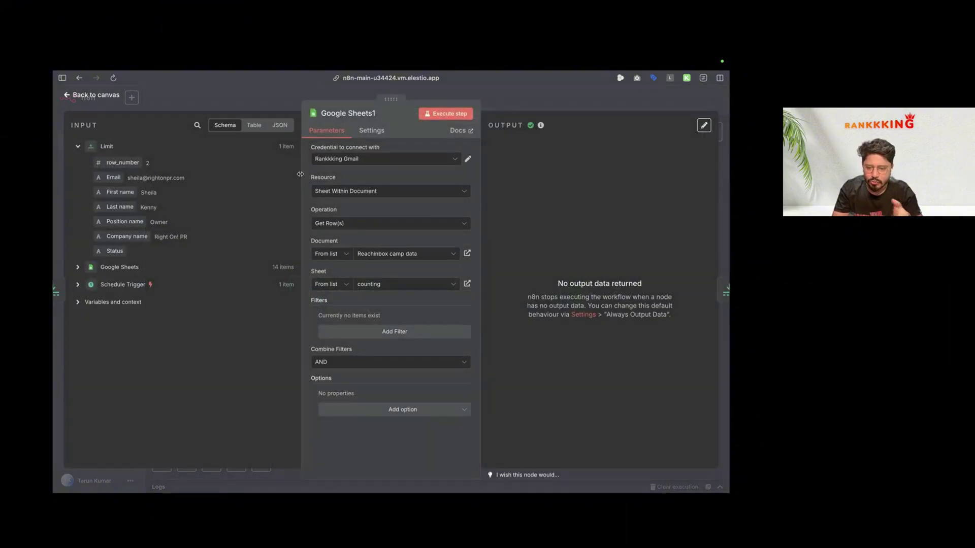
{"action": "left_click", "coordinate": [372, 133]}
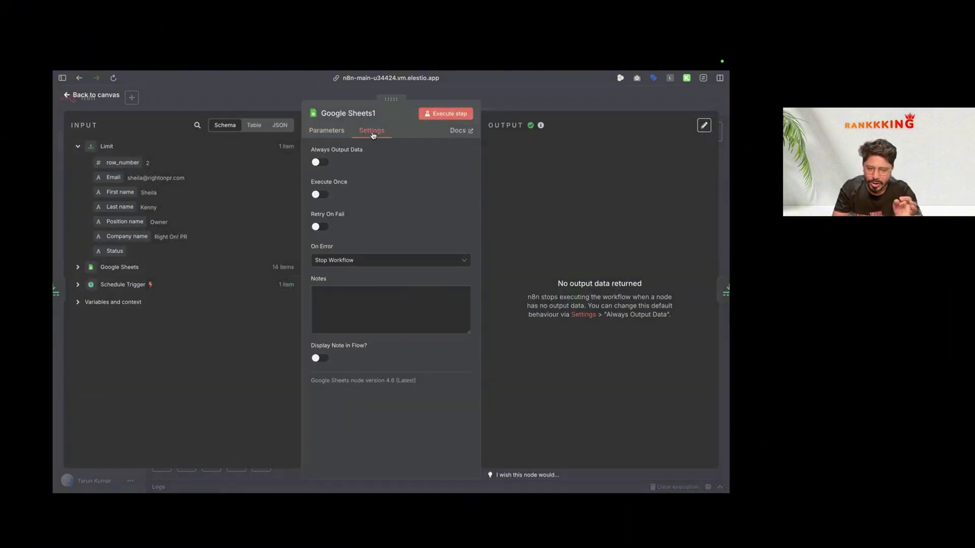
{"action": "left_click", "coordinate": [320, 162]}
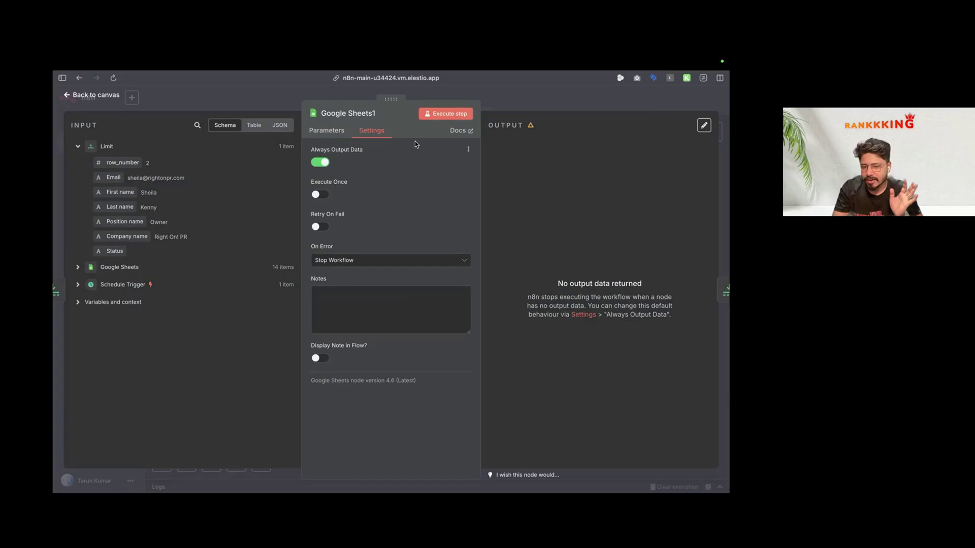
{"action": "left_click", "coordinate": [450, 113]}
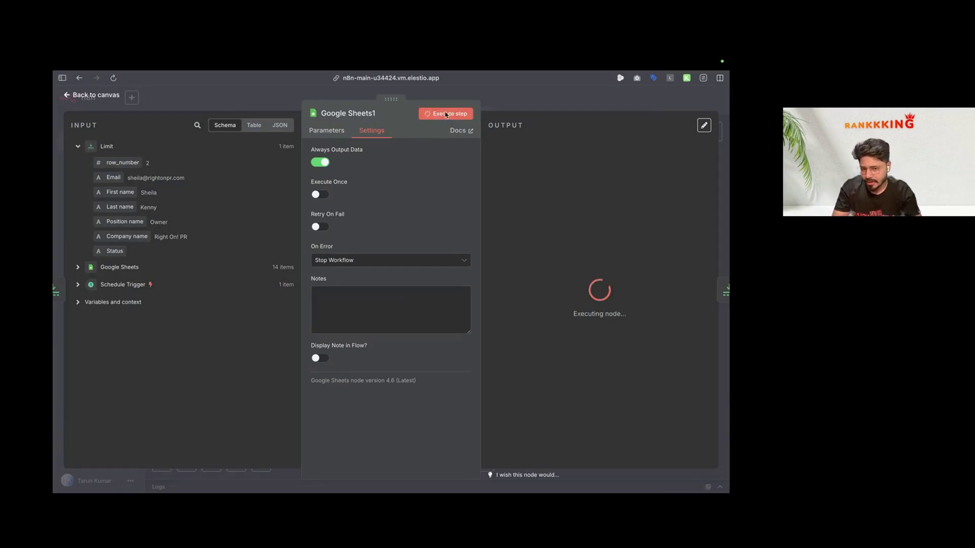
{"action": "left_click", "coordinate": [89, 96]}
Step: Execute the Limit1 node and the If node one after the other
{"action": "double_click", "coordinate": [508, 287]}
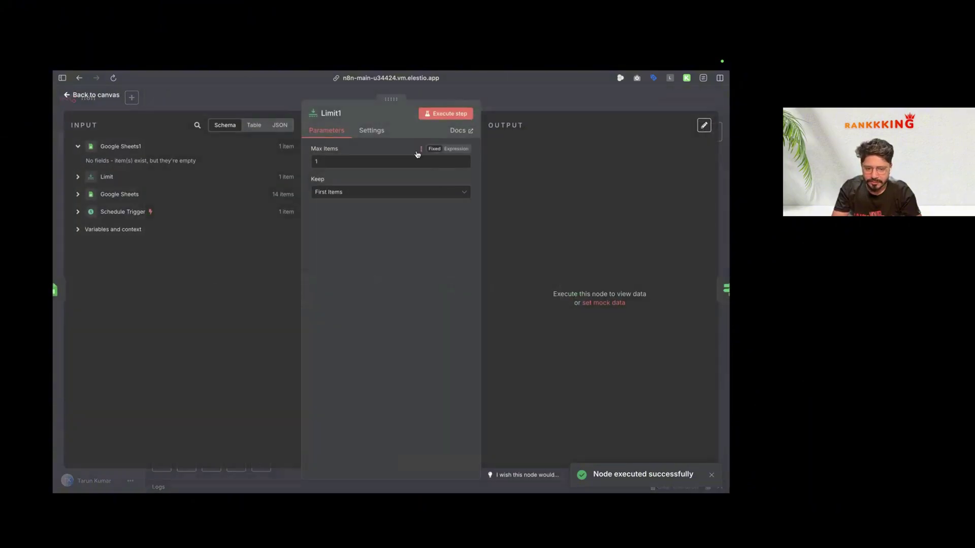
{"action": "left_click", "coordinate": [446, 115]}
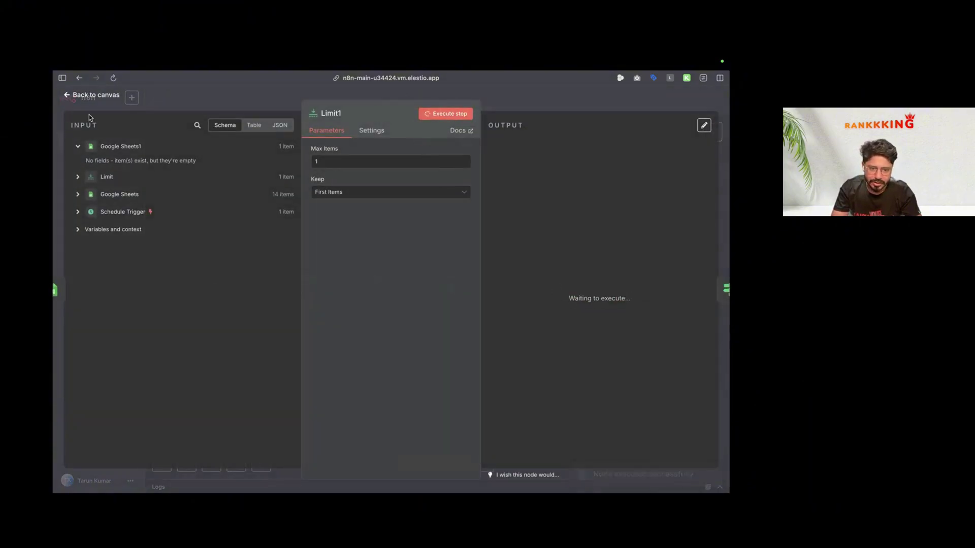
{"action": "left_click", "coordinate": [89, 96]}
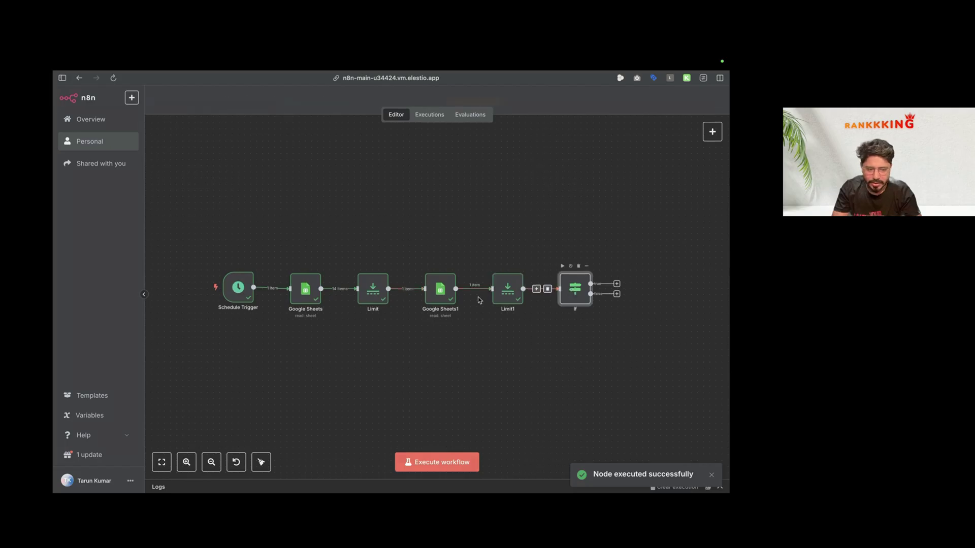
{"action": "double_click", "coordinate": [575, 289]}
{"action": "left_click", "coordinate": [472, 114]}
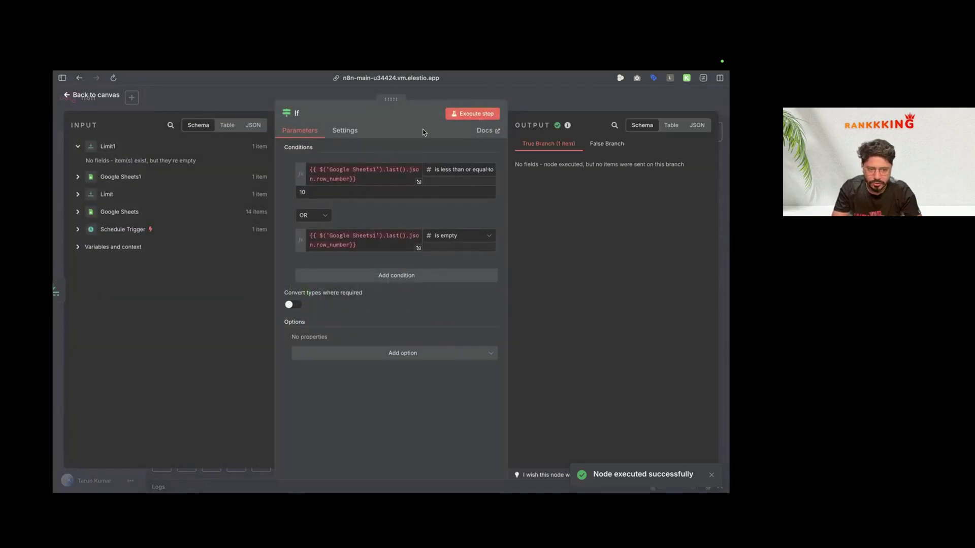
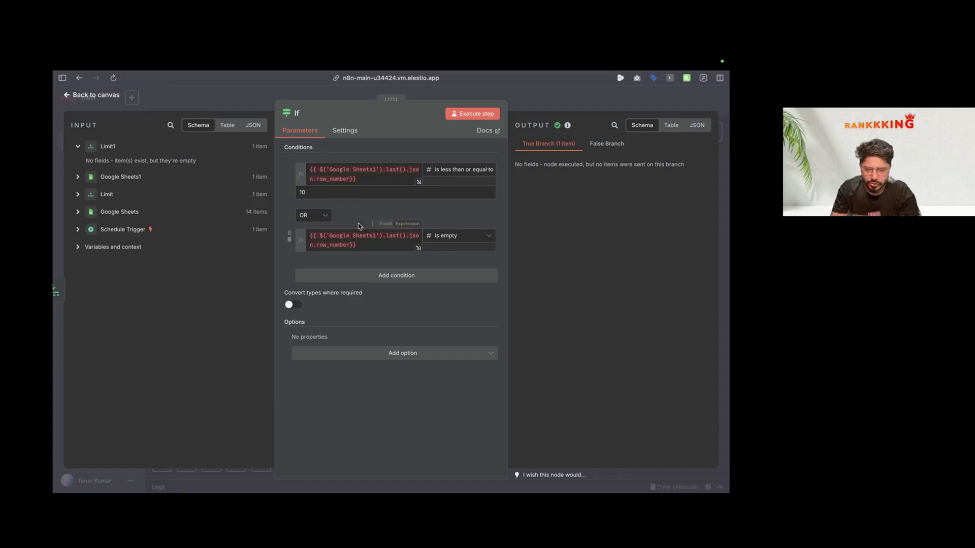
Step: Check the If node's second condition type and its True and False branch outputs, and return to the canvas
{"action": "left_click", "coordinate": [454, 236]}
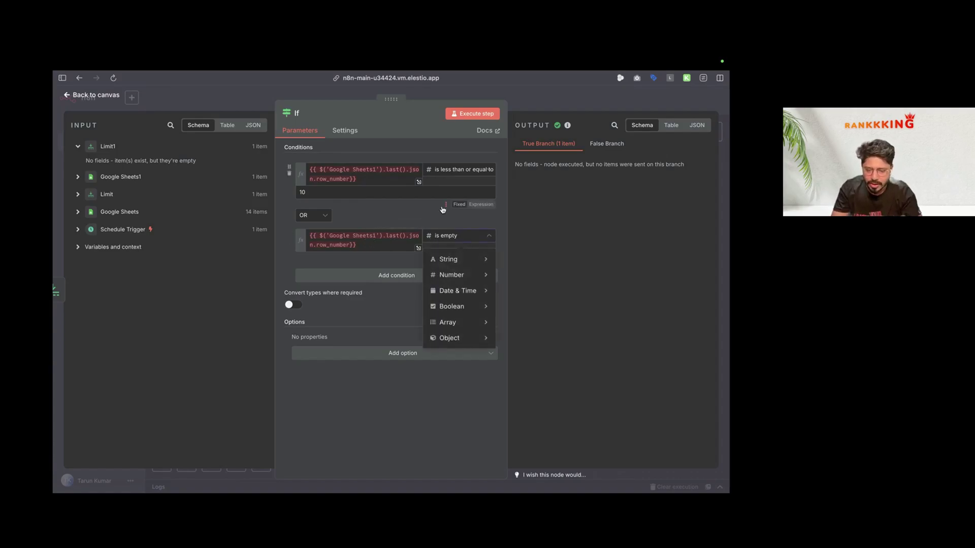
{"action": "left_click", "coordinate": [446, 205]}
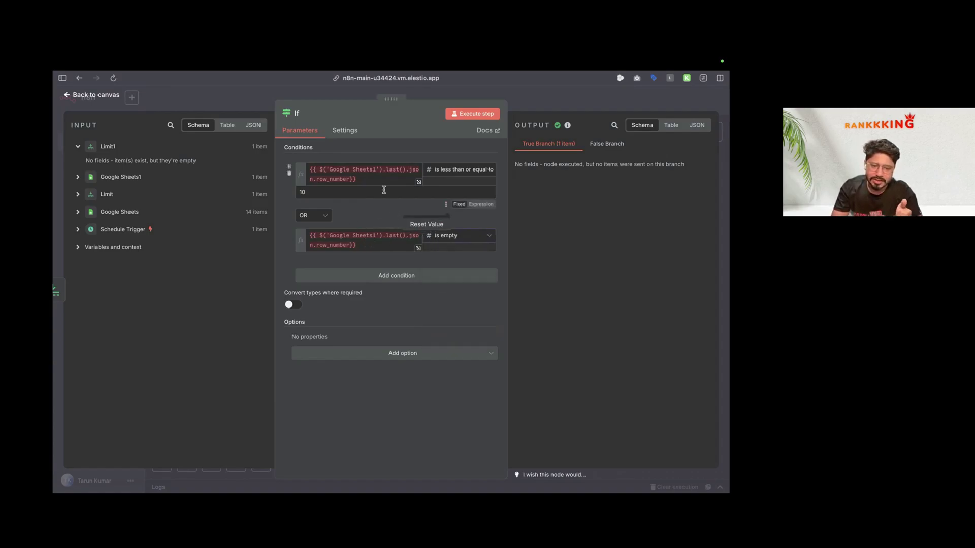
{"action": "left_click", "coordinate": [376, 206]}
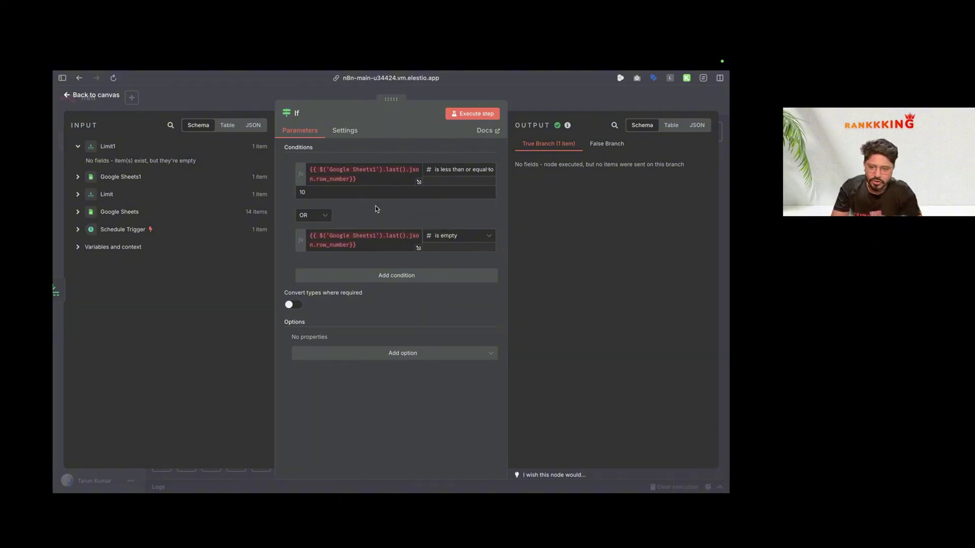
{"action": "left_click", "coordinate": [600, 145]}
{"action": "left_click", "coordinate": [553, 148]}
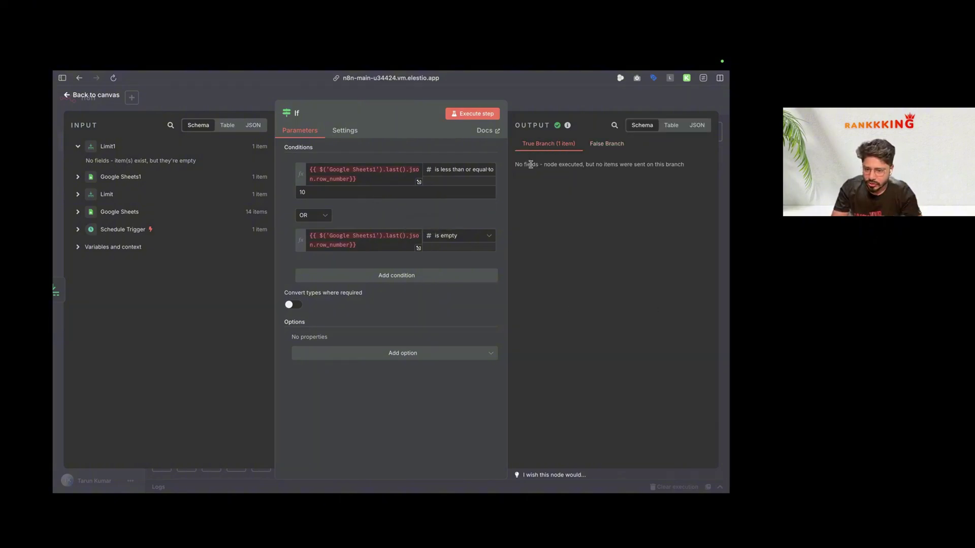
{"action": "left_click", "coordinate": [93, 101]}
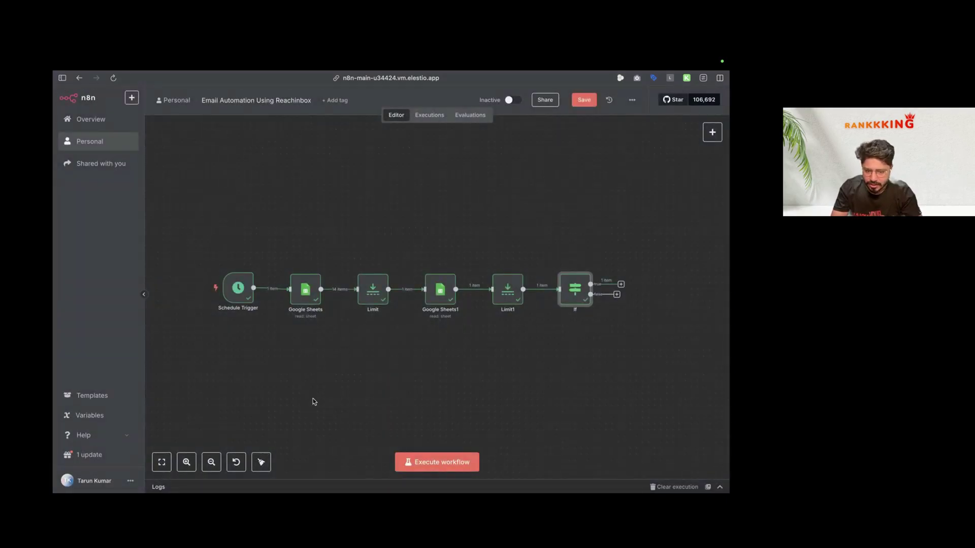
Step: Tidy up the layout of the workflow nodes on the canvas
{"action": "left_click", "coordinate": [261, 462]}
{"action": "mouse_move", "coordinate": [53, 396]}
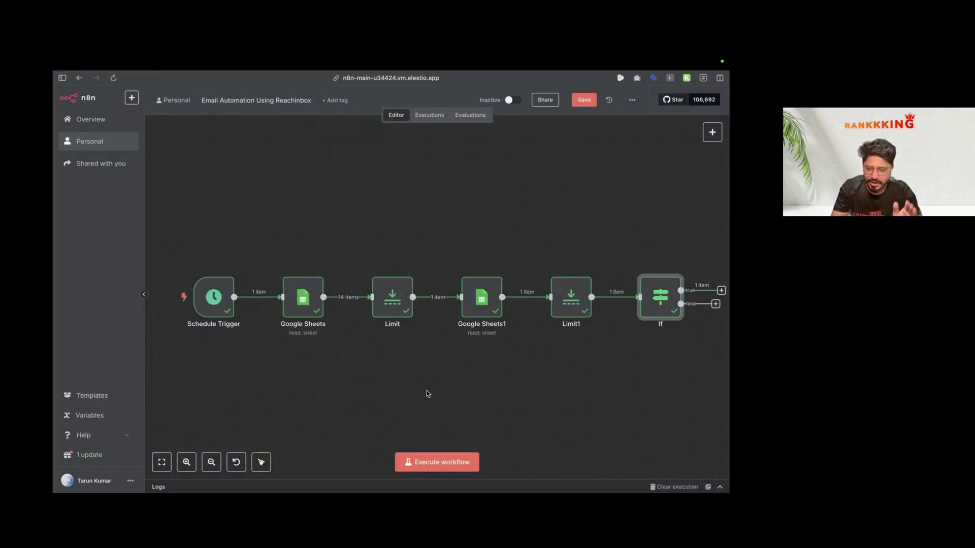
{"action": "scroll", "coordinate": [426, 391], "scroll_direction": "right", "scroll_amount": 2}
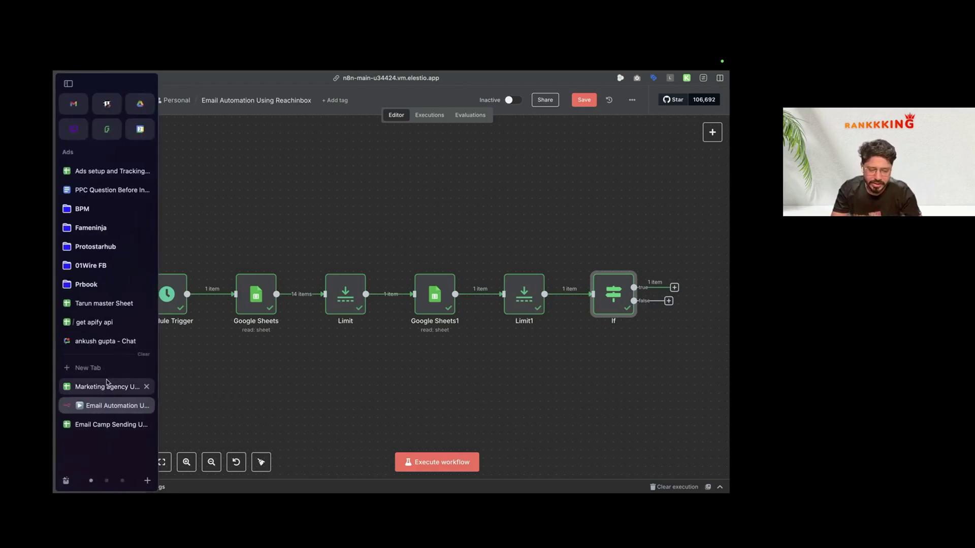
Step: Look up the HTTP step for Debounce email validation in the Email Camp Sending Using ReachInbox plan and return to the n8n workflow
{"action": "left_click", "coordinate": [98, 428]}
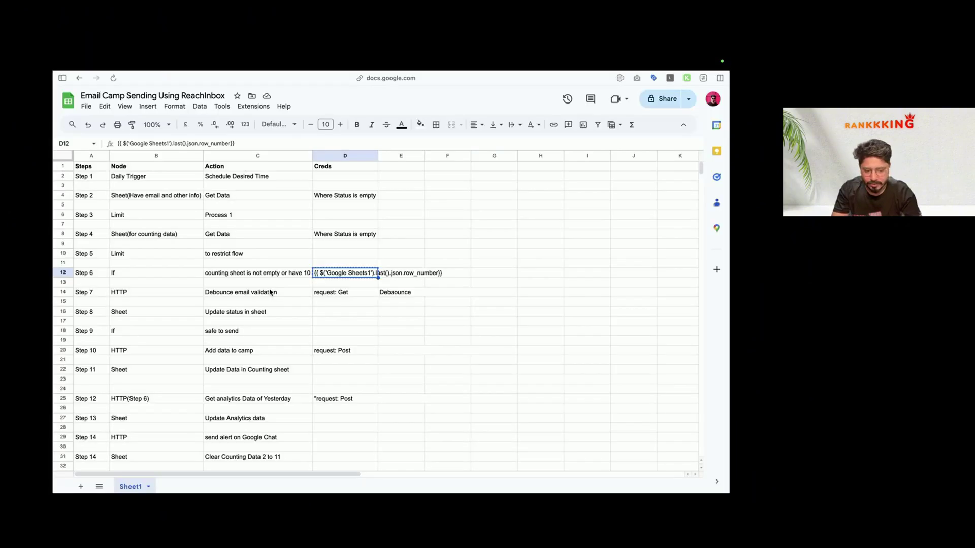
{"action": "left_click", "coordinate": [133, 294]}
{"action": "scroll", "coordinate": [133, 298], "scroll_direction": "down", "scroll_amount": 1}
{"action": "scroll", "coordinate": [134, 298], "scroll_direction": "right", "scroll_amount": 1}
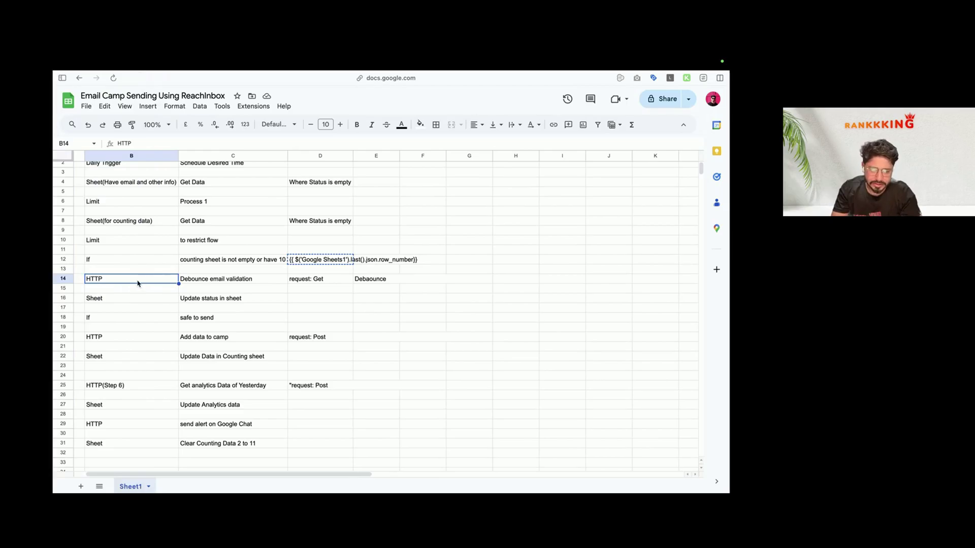
{"action": "mouse_move", "coordinate": [61, 310]}
{"action": "left_click", "coordinate": [102, 385]}
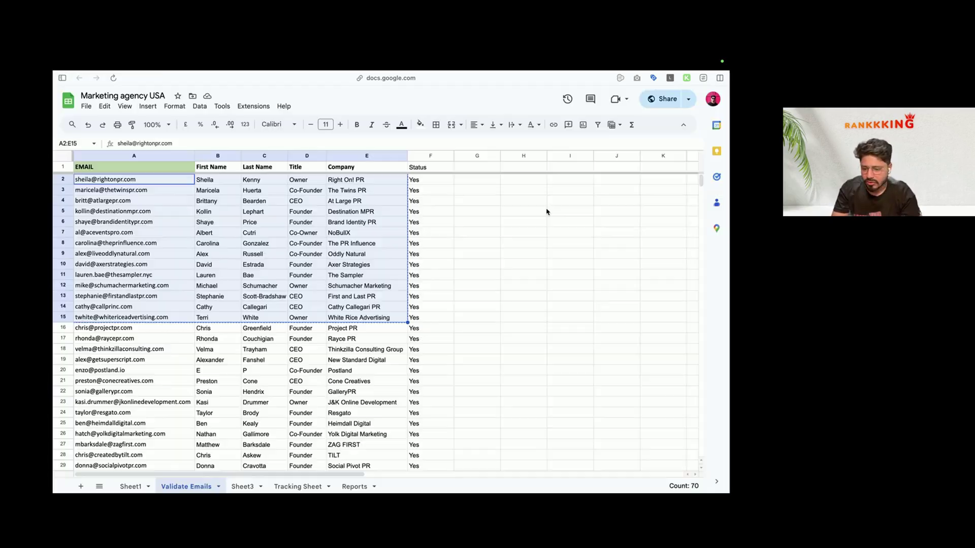
{"action": "mouse_move", "coordinate": [54, 354]}
{"action": "left_click", "coordinate": [102, 405]}
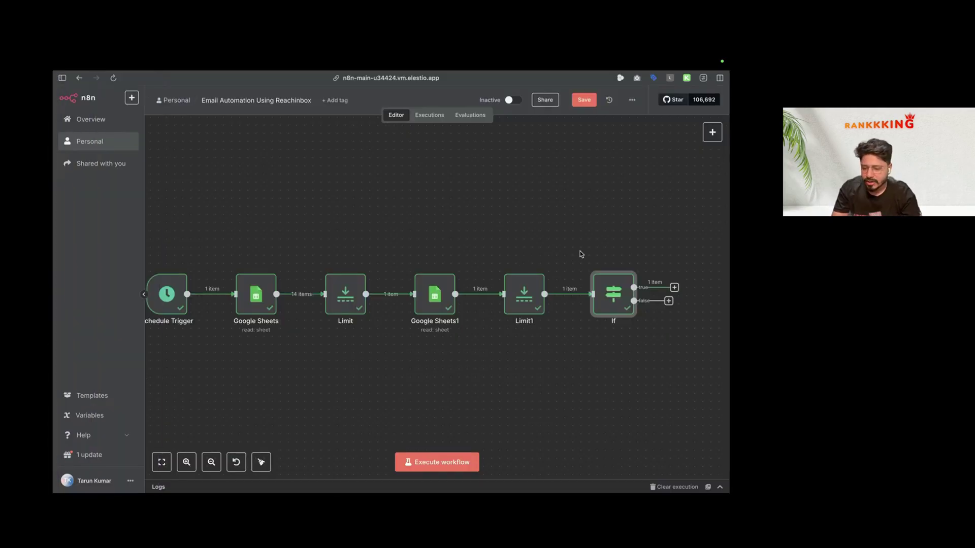
Step: Add an HTTP Request node to the true output of the If node
{"action": "left_click", "coordinate": [674, 288]}
{"action": "type", "text": "de"}
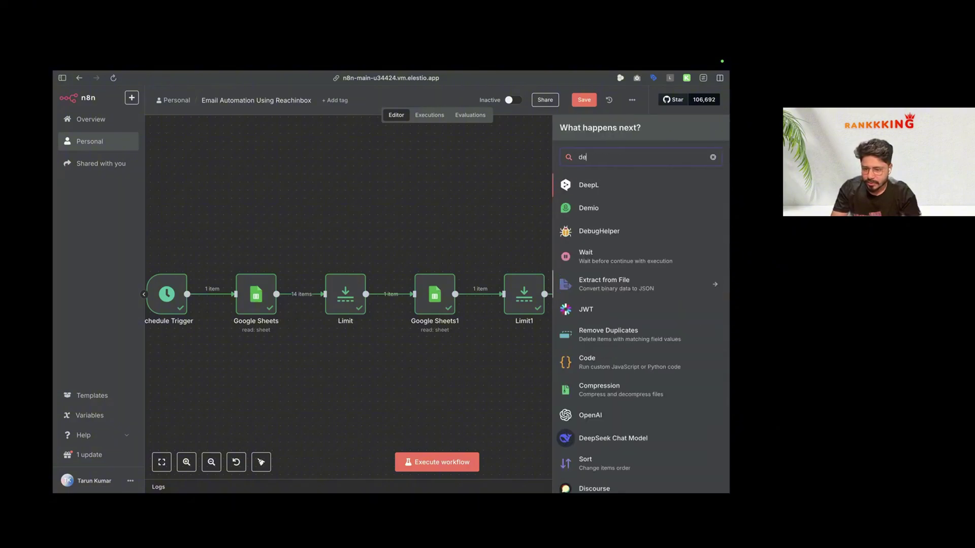
{"action": "type", "text": "bou"}
{"action": "key", "text": "BackSpace"}
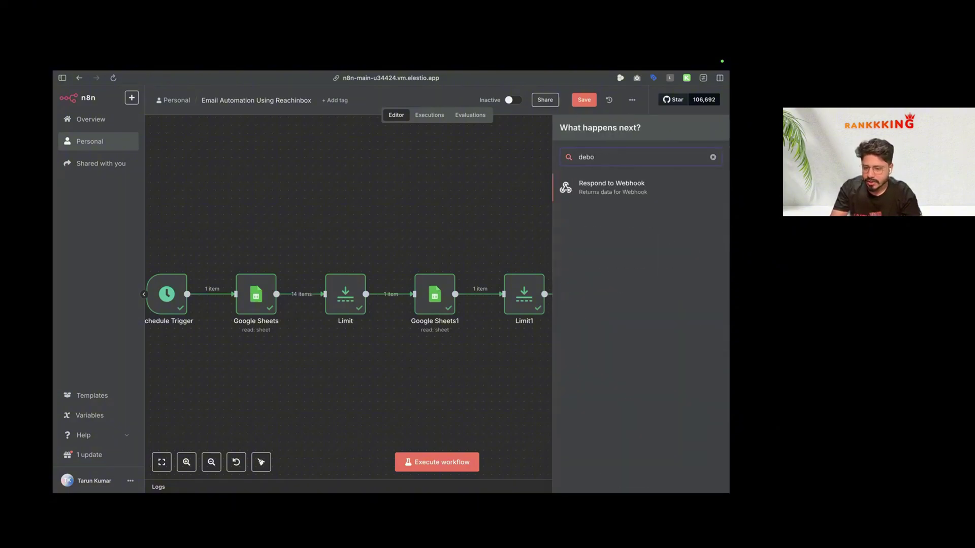
{"action": "key", "text": "BackSpace"}
{"action": "key", "text": "BackSpace"}
{"action": "key", "text": "BackSpace"}
{"action": "key", "text": "BackSpace"}
{"action": "type", "text": "tt"}
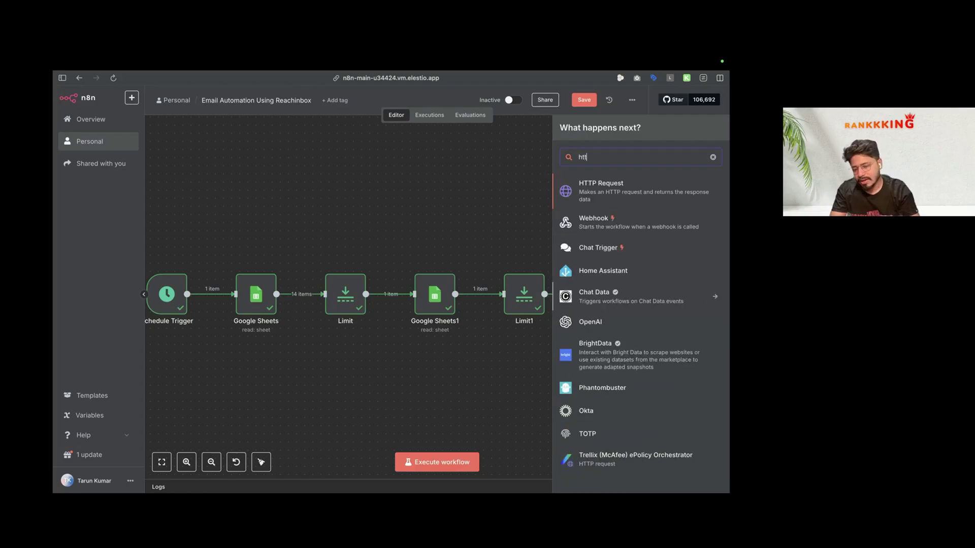
{"action": "left_click", "coordinate": [617, 192]}
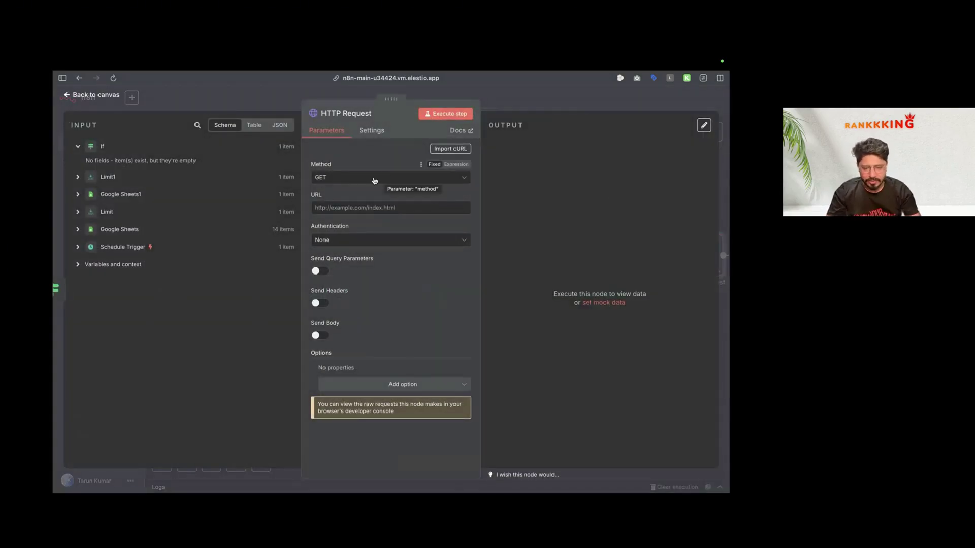
{"action": "mouse_move", "coordinate": [79, 362]}
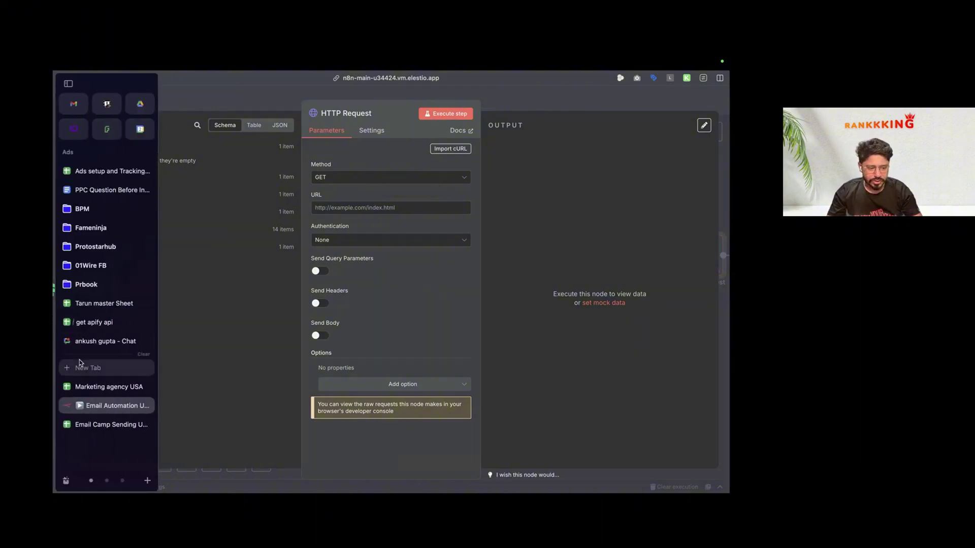
{"action": "left_click", "coordinate": [102, 424]}
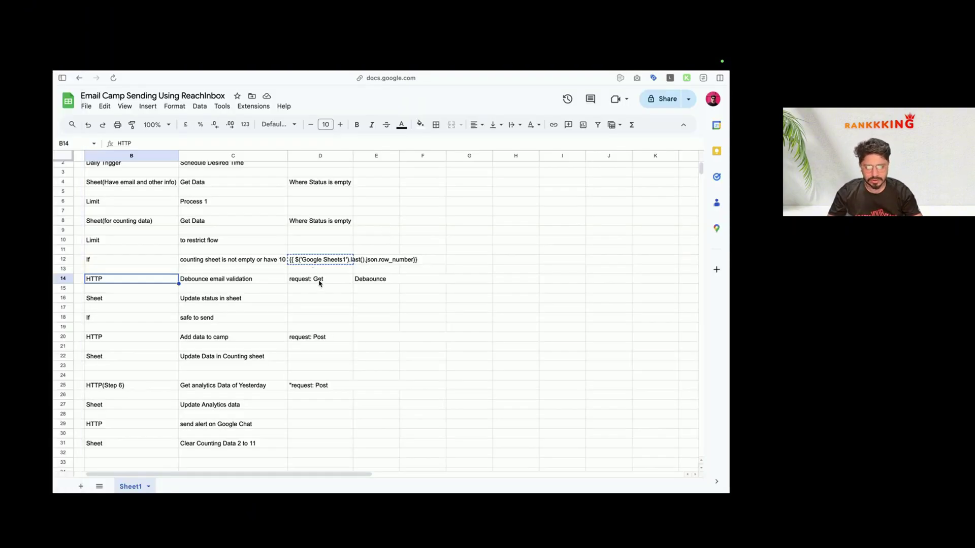
{"action": "left_click", "coordinate": [319, 282]}
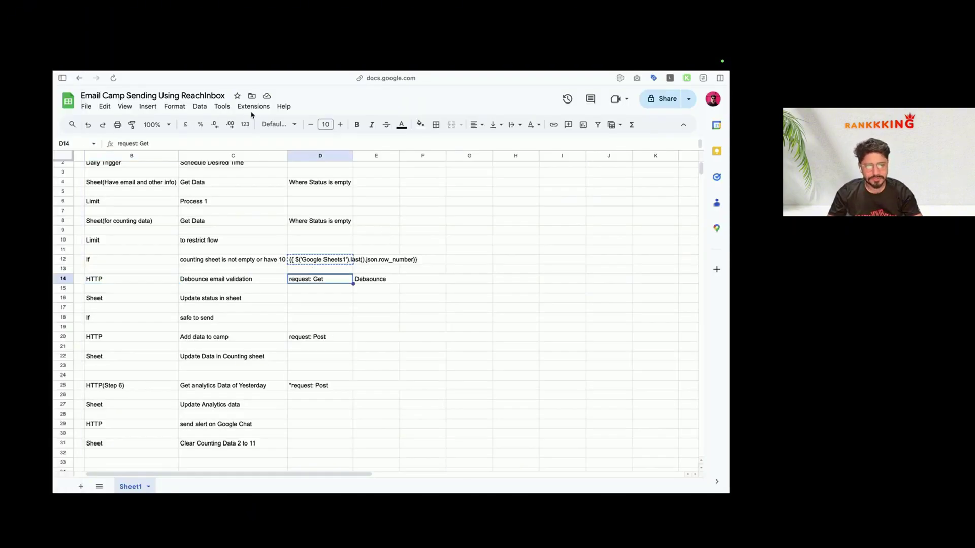
{"action": "left_click", "coordinate": [238, 147]}
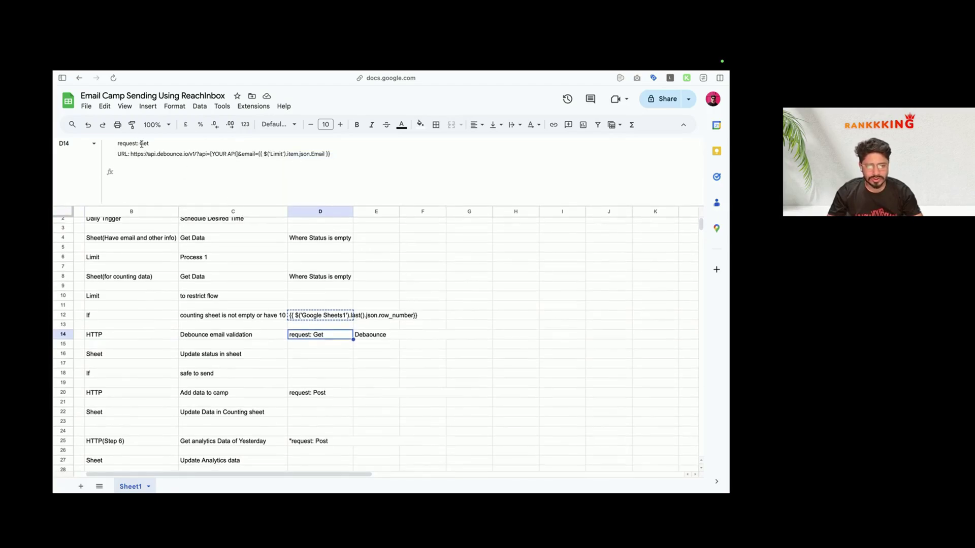
{"action": "left_click_drag", "start_coordinate": [130, 152], "coordinate": [331, 154]}
{"action": "key", "text": "ctrl+c"}
{"action": "mouse_move", "coordinate": [57, 319]}
{"action": "left_click", "coordinate": [115, 406]}
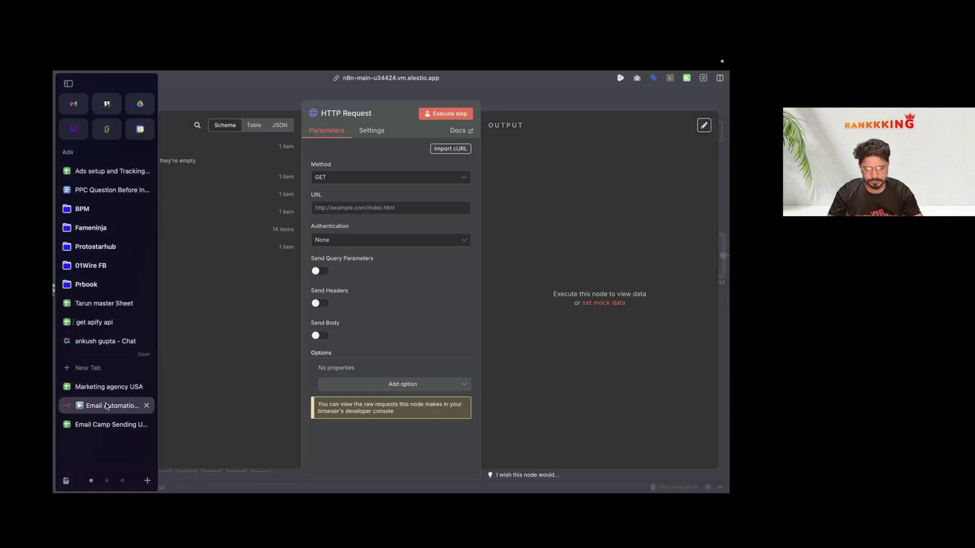
{"action": "left_click", "coordinate": [366, 207]}
{"action": "key", "text": "ctrl+v"}
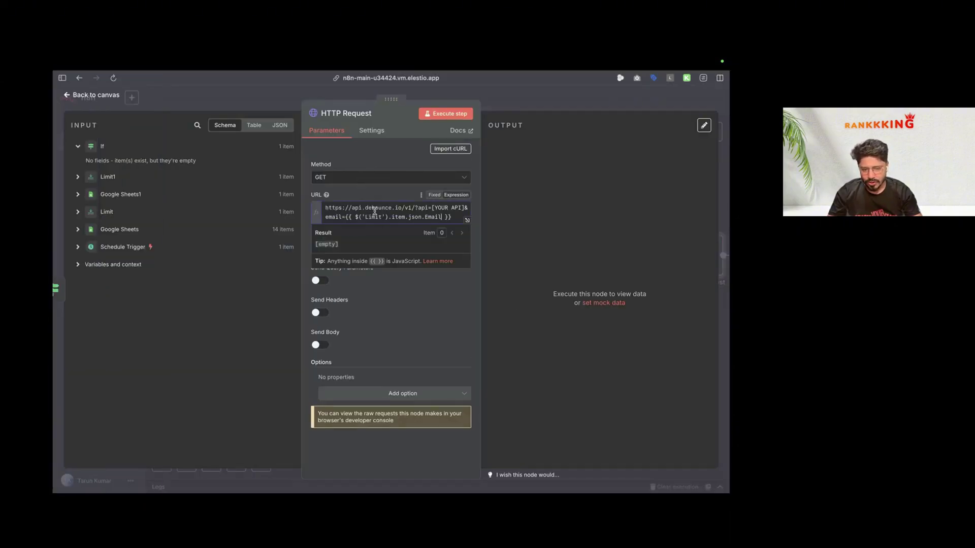
Step: Examine the URL expression's base address, API key placeholder and email parameter, and compare it with the Google Sheets nodes' fields
{"action": "left_click", "coordinate": [468, 221]}
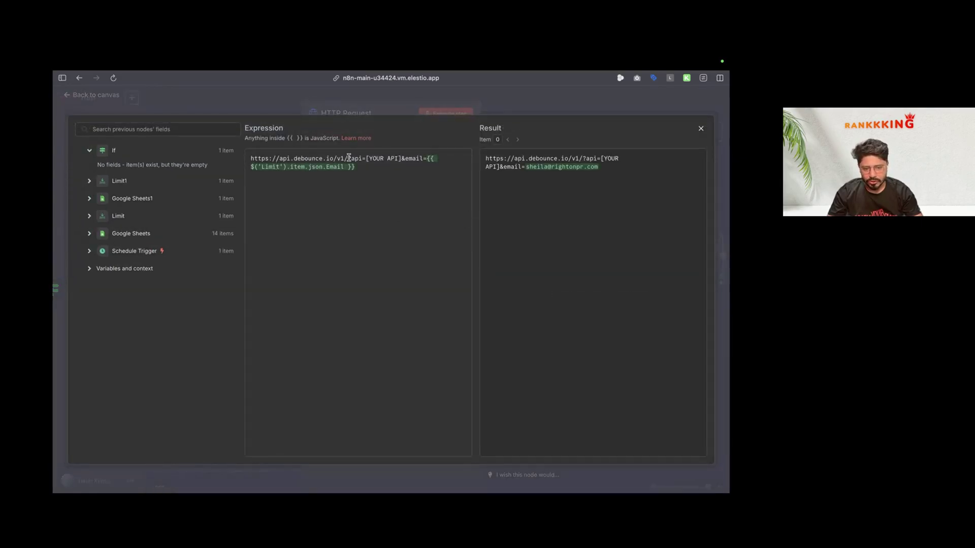
{"action": "left_click_drag", "start_coordinate": [349, 158], "coordinate": [239, 157]}
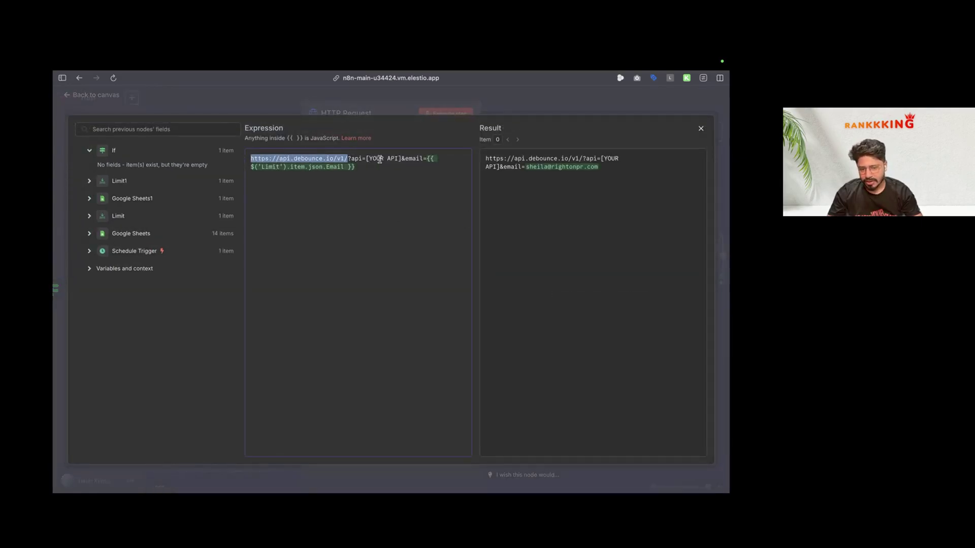
{"action": "left_click_drag", "start_coordinate": [366, 159], "coordinate": [401, 160]}
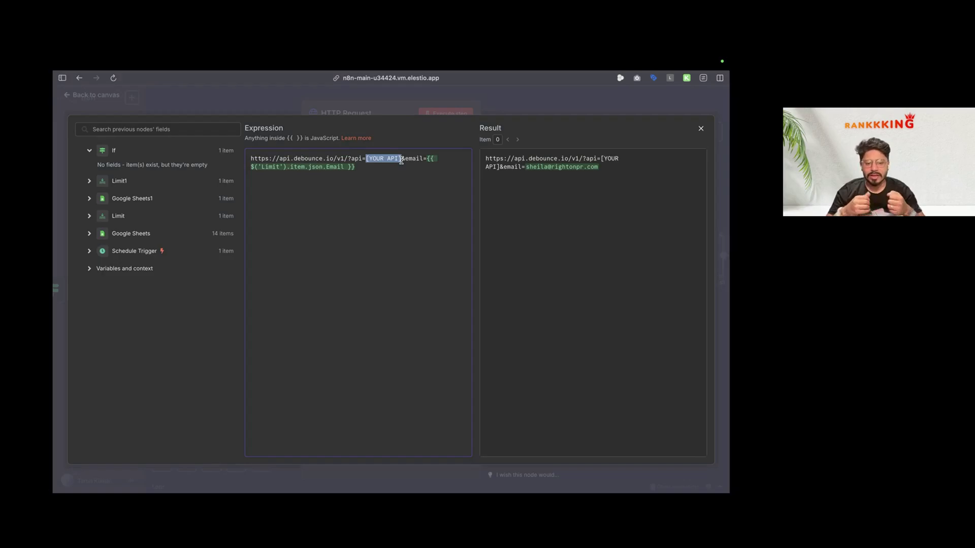
{"action": "left_click", "coordinate": [428, 159]}
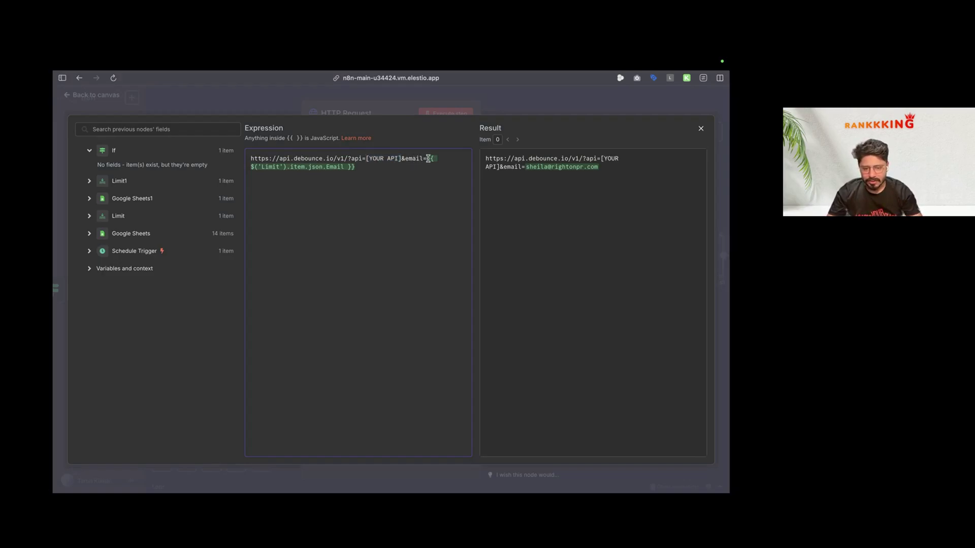
{"action": "left_click_drag", "start_coordinate": [428, 159], "coordinate": [436, 172]}
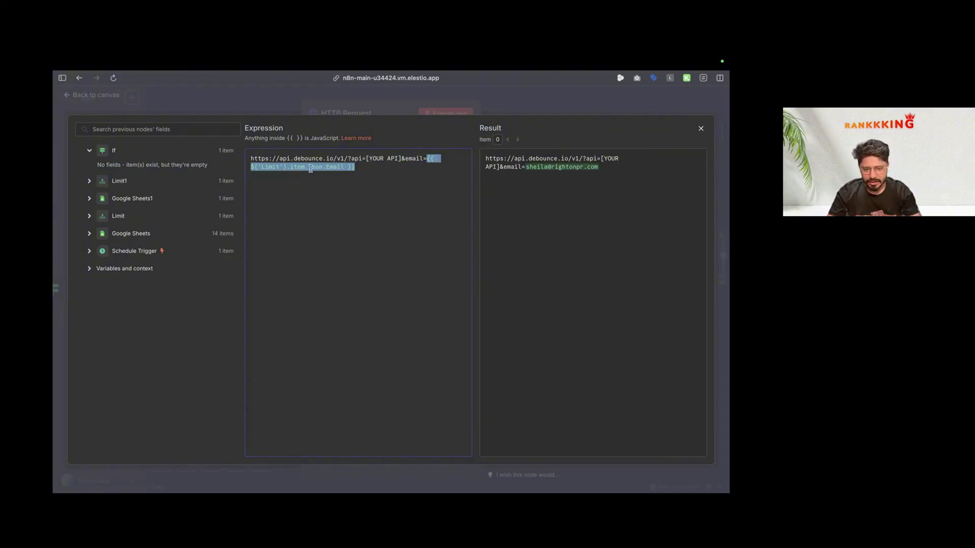
{"action": "left_click", "coordinate": [131, 199]}
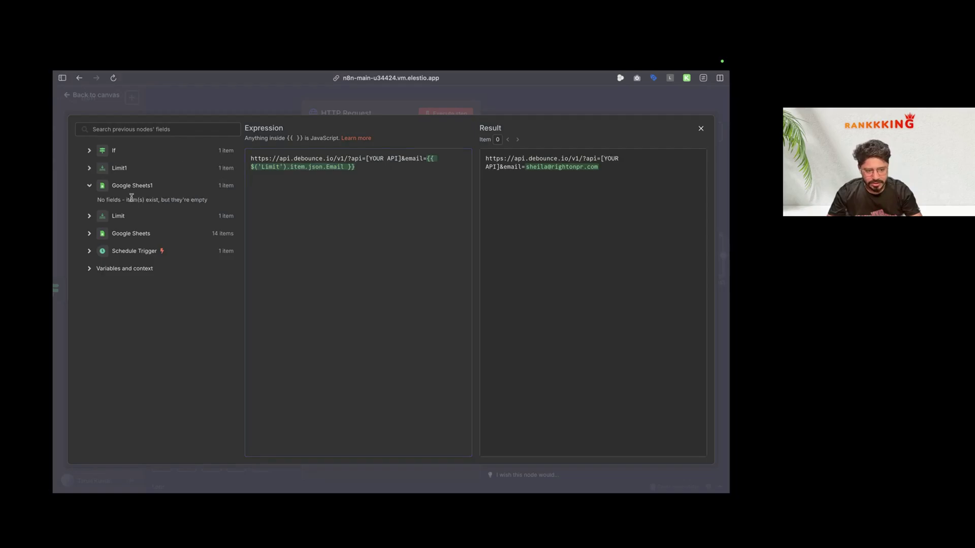
{"action": "left_click", "coordinate": [121, 233]}
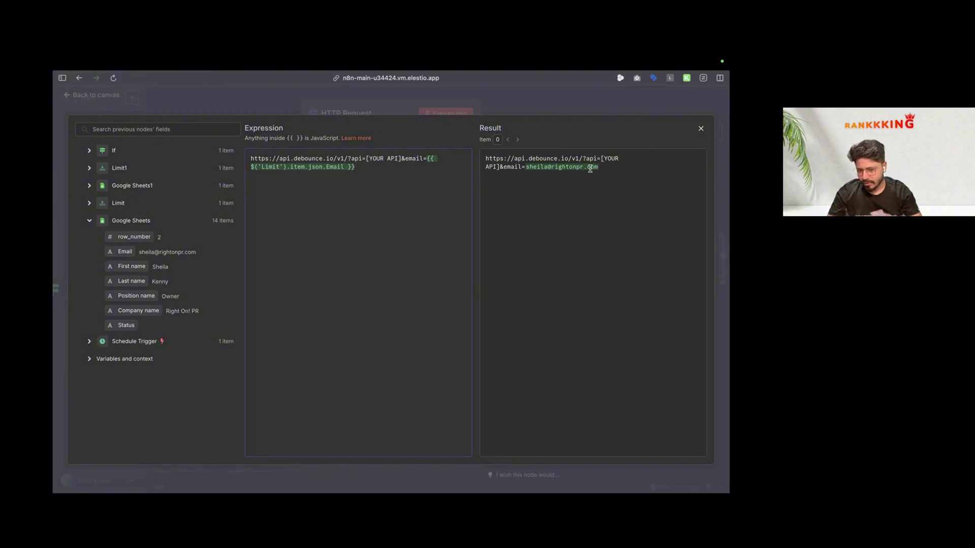
Step: Open the Debounce login details in cell E14 of the Email Camp Sending Using ReachInbox plan, with the formula bar reduced to one line
{"action": "mouse_move", "coordinate": [53, 258]}
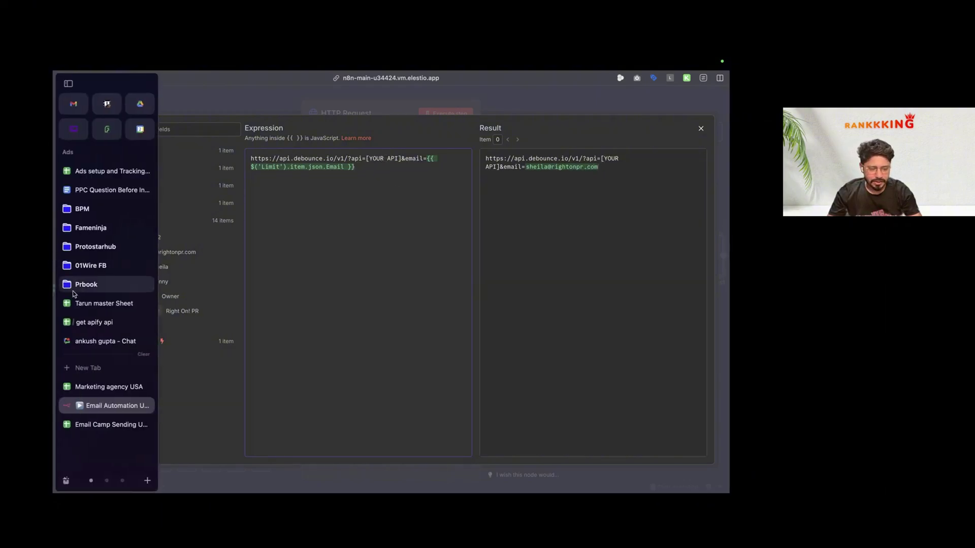
{"action": "left_click", "coordinate": [107, 430]}
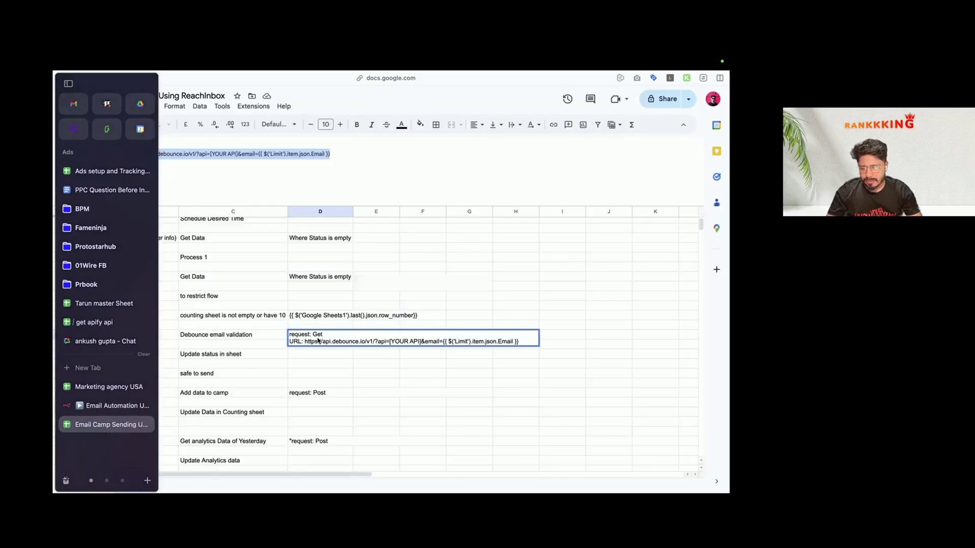
{"action": "left_click", "coordinate": [376, 387]}
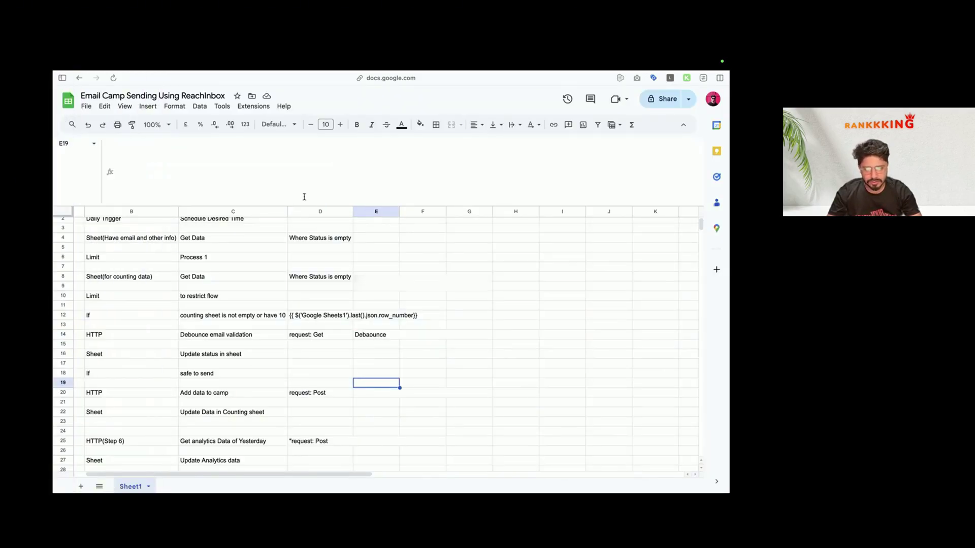
{"action": "left_click_drag", "start_coordinate": [304, 206], "coordinate": [305, 150]}
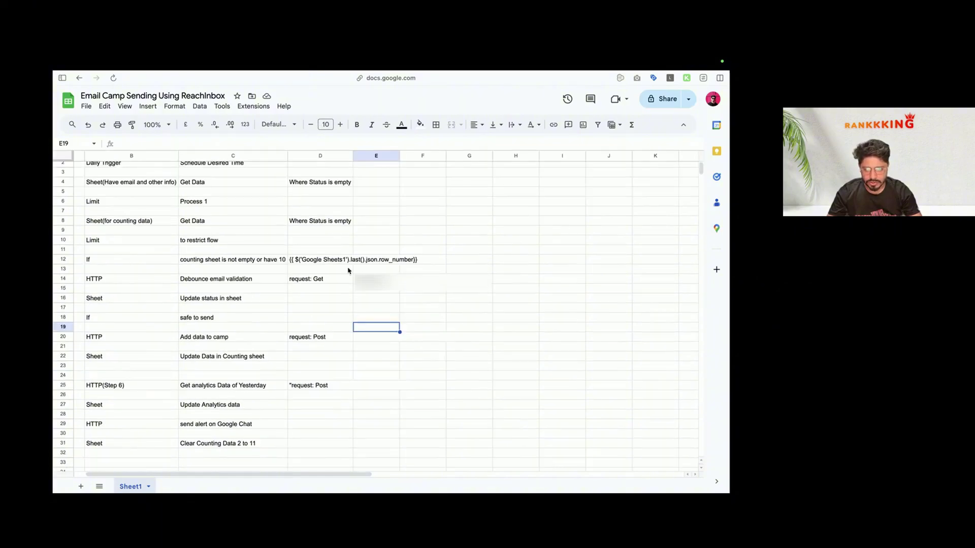
{"action": "key", "text": "Up"}
{"action": "key", "text": "Up"}
{"action": "key", "text": "Up"}
{"action": "key", "text": "Up"}
{"action": "key", "text": "Up"}
{"action": "left_click", "coordinate": [242, 146]}
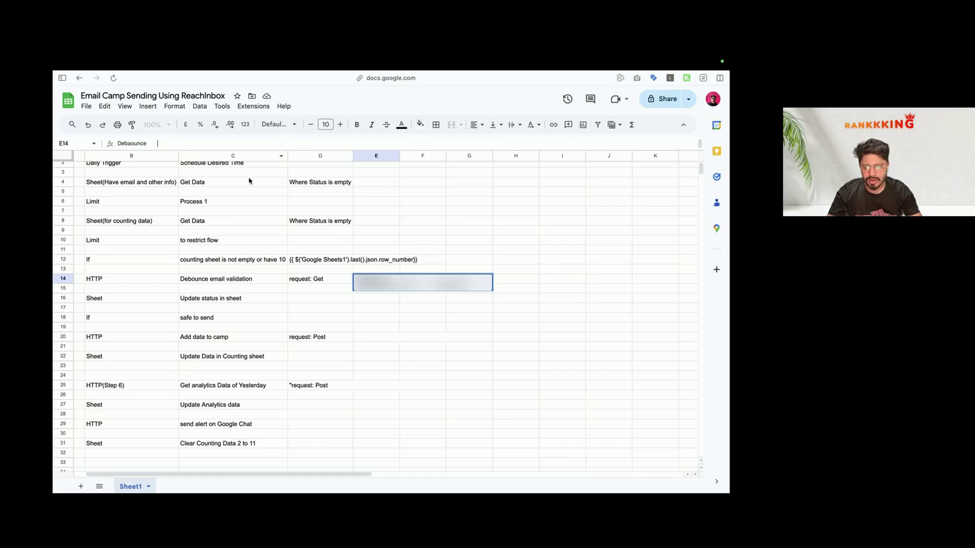
Step: Open debounce.io in a new browser tab and go to its login page
{"action": "key", "text": "ctrl+Right"}
{"action": "key", "text": "ctrl+Right"}
{"action": "key", "text": "ctrl+Left"}
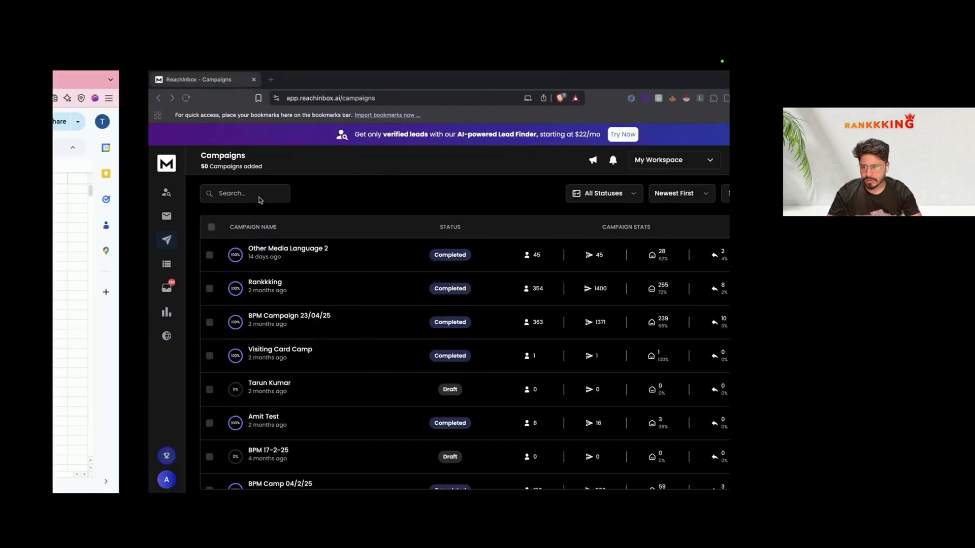
{"action": "key", "text": "ctrl+Left"}
{"action": "mouse_move", "coordinate": [53, 317]}
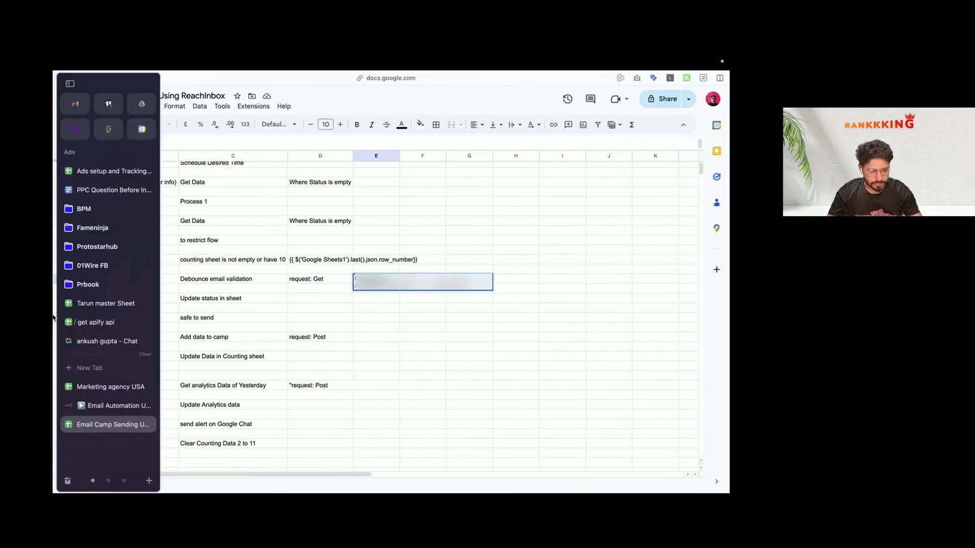
{"action": "left_click", "coordinate": [84, 368]}
{"action": "type", "text": "de"}
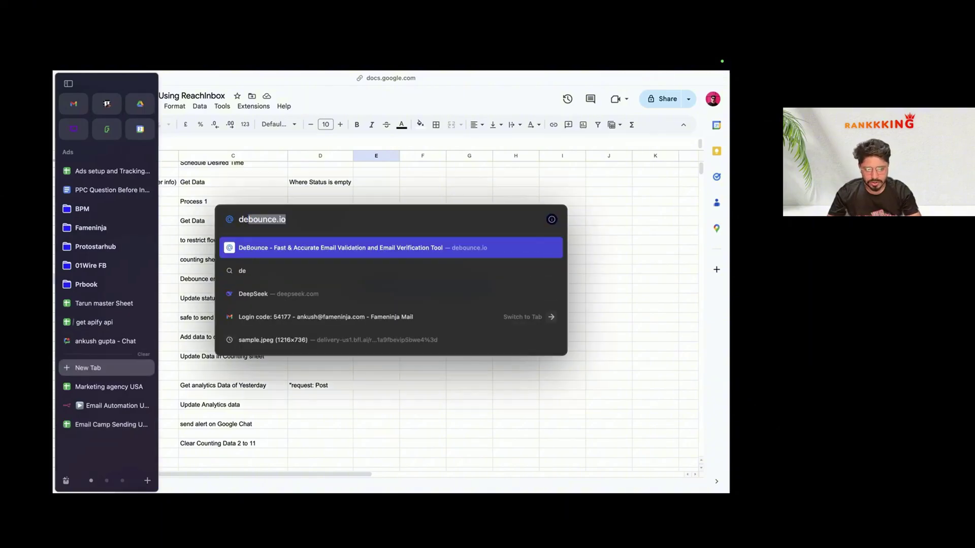
{"action": "key", "text": "Return"}
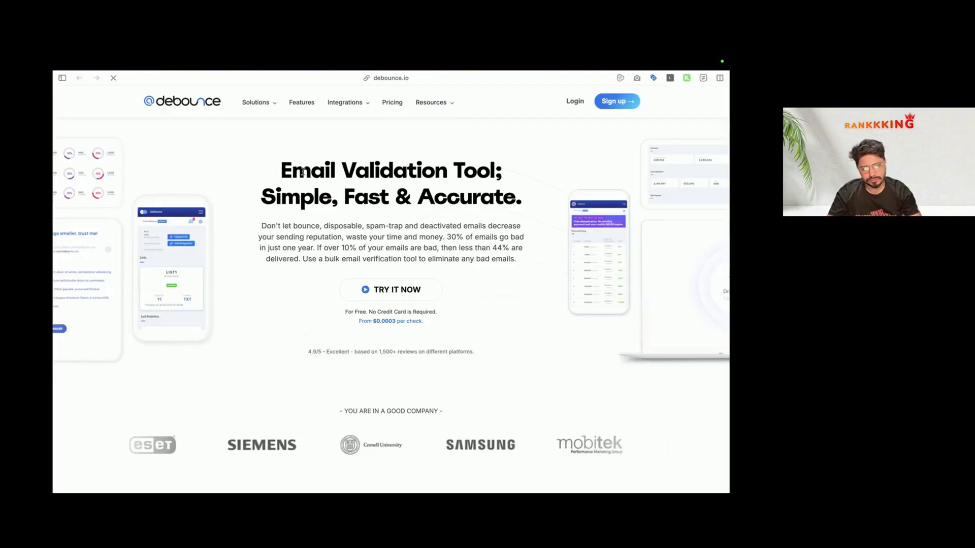
{"action": "left_click", "coordinate": [575, 101]}
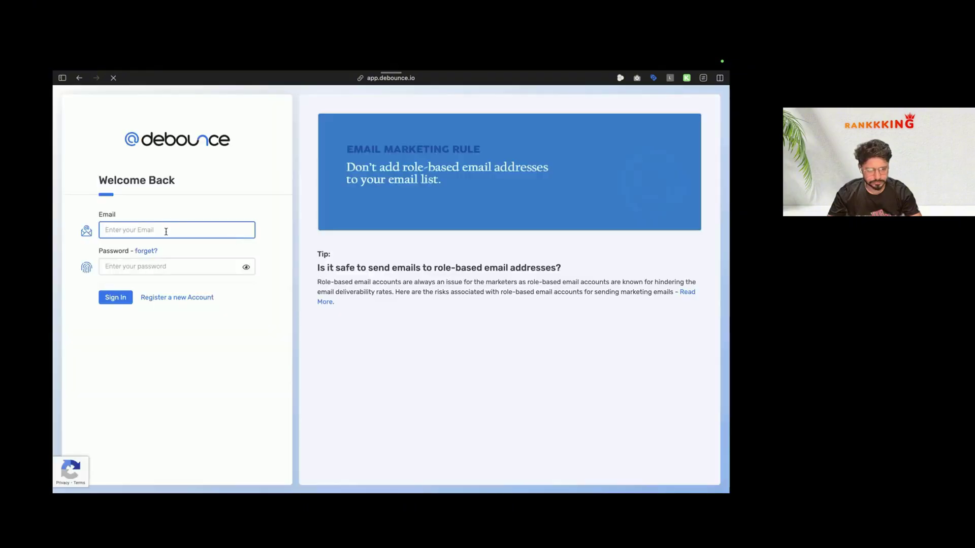
Step: Sign in to Debounce with the account email and the account password noted in the plan sheet
{"action": "left_click", "coordinate": [166, 232]}
{"action": "left_click", "coordinate": [172, 249]}
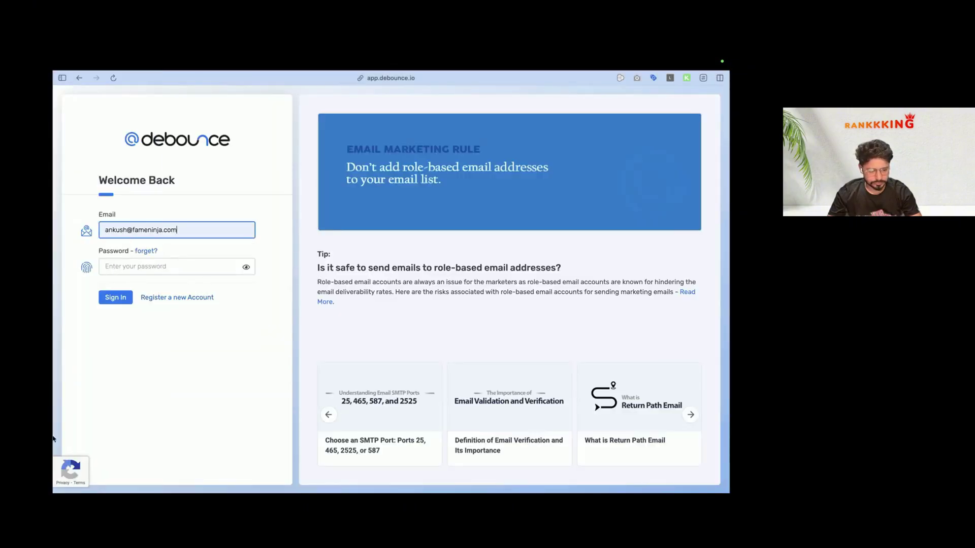
{"action": "mouse_move", "coordinate": [52, 438]}
{"action": "left_click", "coordinate": [106, 443]}
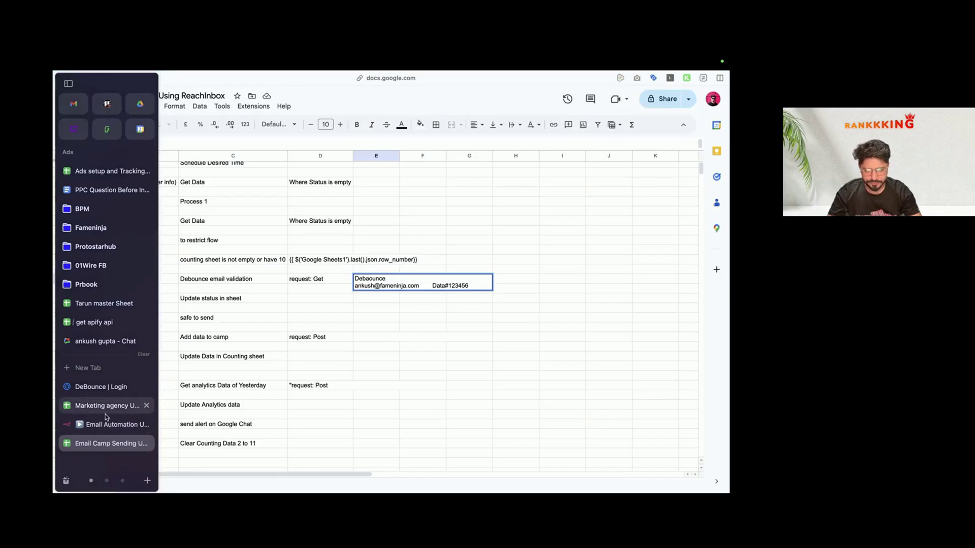
{"action": "left_click", "coordinate": [101, 387]}
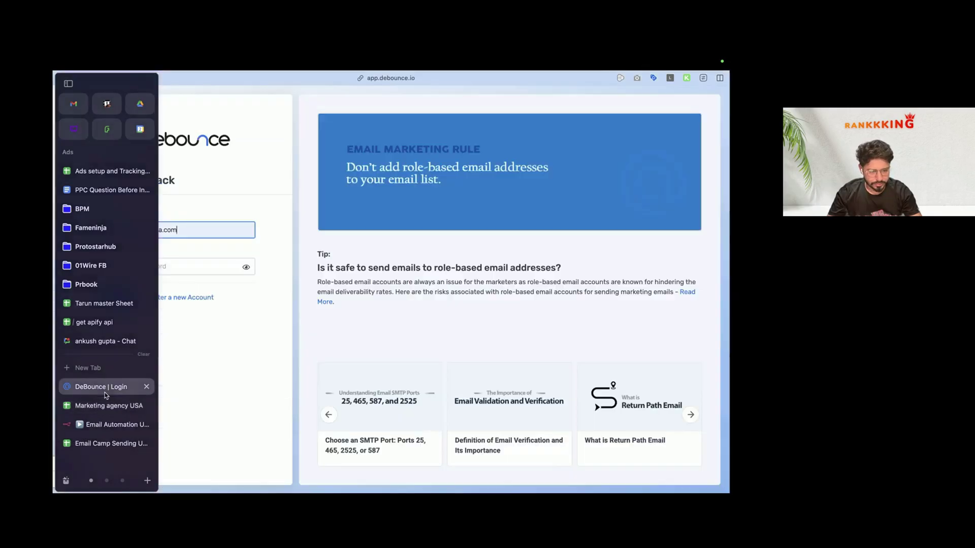
{"action": "left_click", "coordinate": [175, 266]}
{"action": "type", "text": "••"}
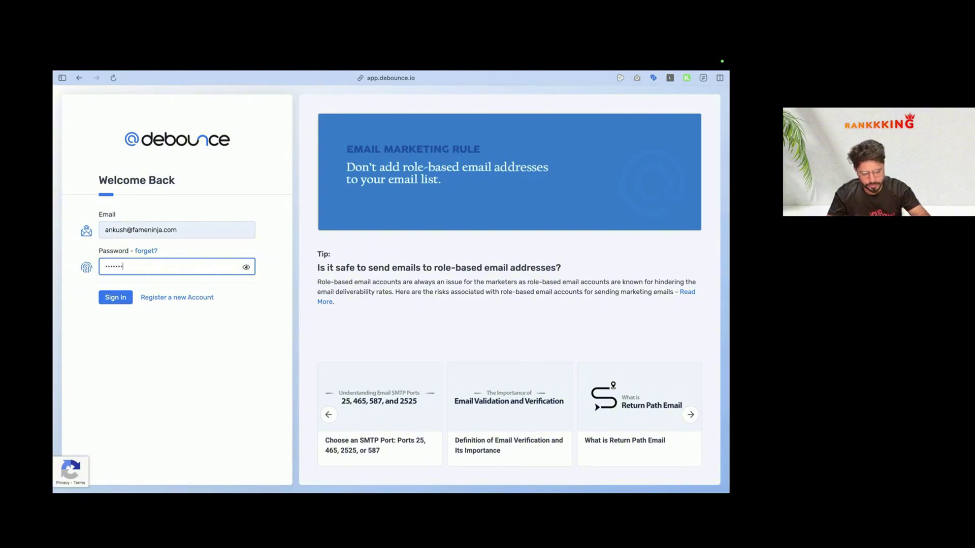
{"action": "left_click", "coordinate": [117, 296]}
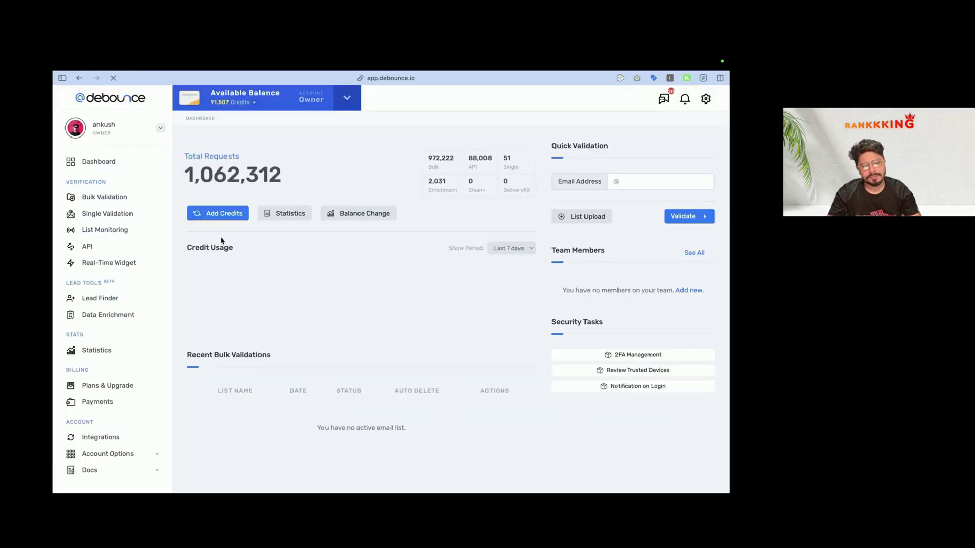
Step: Create a new Debounce API key named Demo API
{"action": "left_click", "coordinate": [105, 246]}
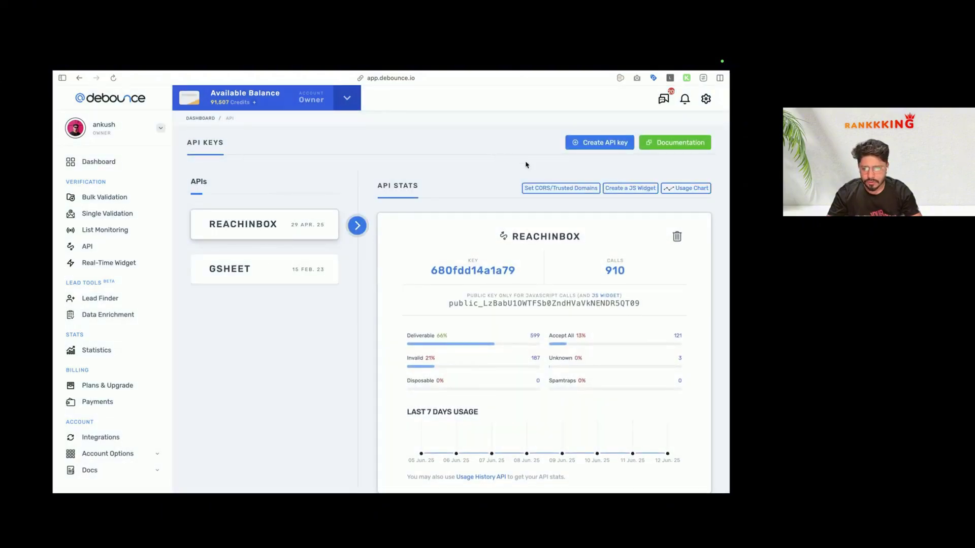
{"action": "left_click", "coordinate": [600, 143]}
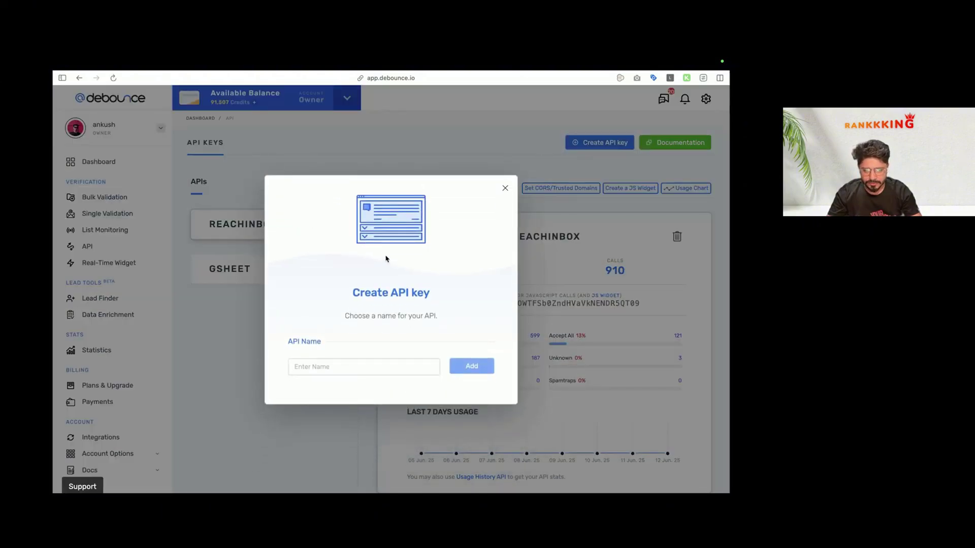
{"action": "left_click", "coordinate": [385, 363]}
{"action": "type", "text": "Demo API"}
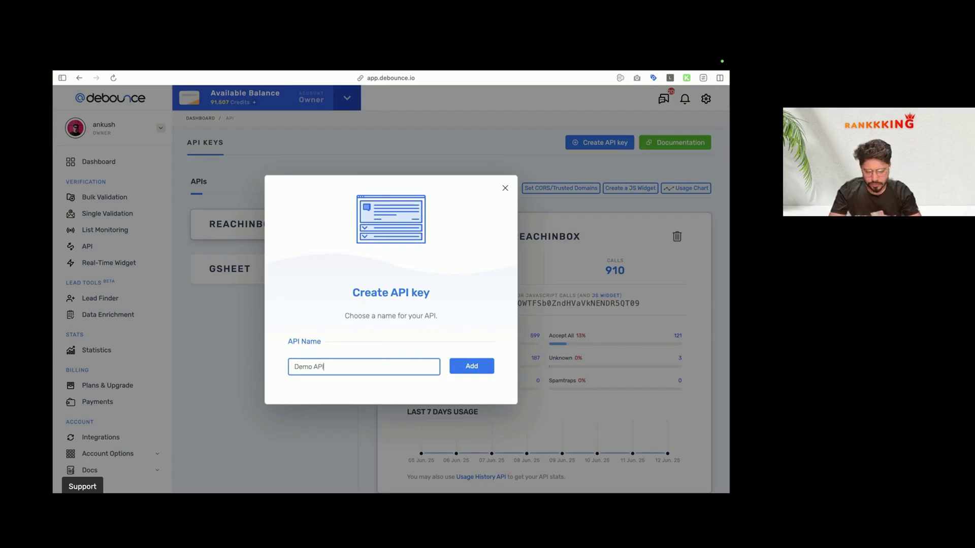
{"action": "left_click", "coordinate": [483, 364]}
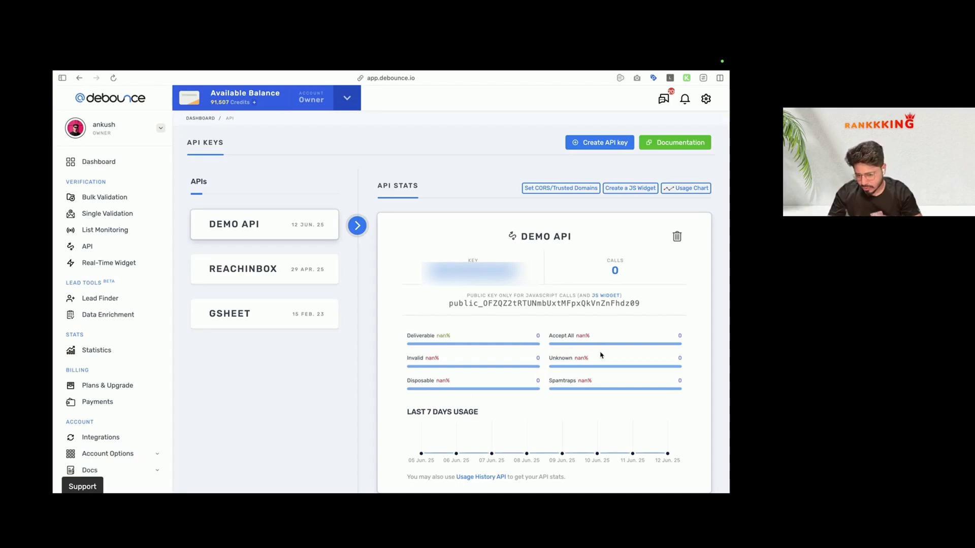
Step: Replace the [YOUR API] placeholder in the n8n HTTP Request node's URL with the Demo API key, execute the step and return to the canvas
{"action": "mouse_move", "coordinate": [58, 358]}
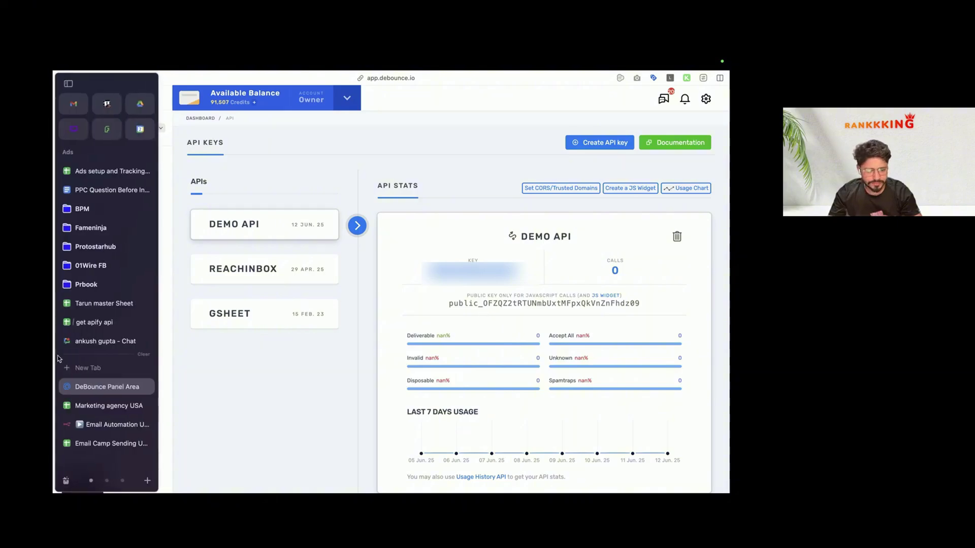
{"action": "left_click", "coordinate": [106, 427]}
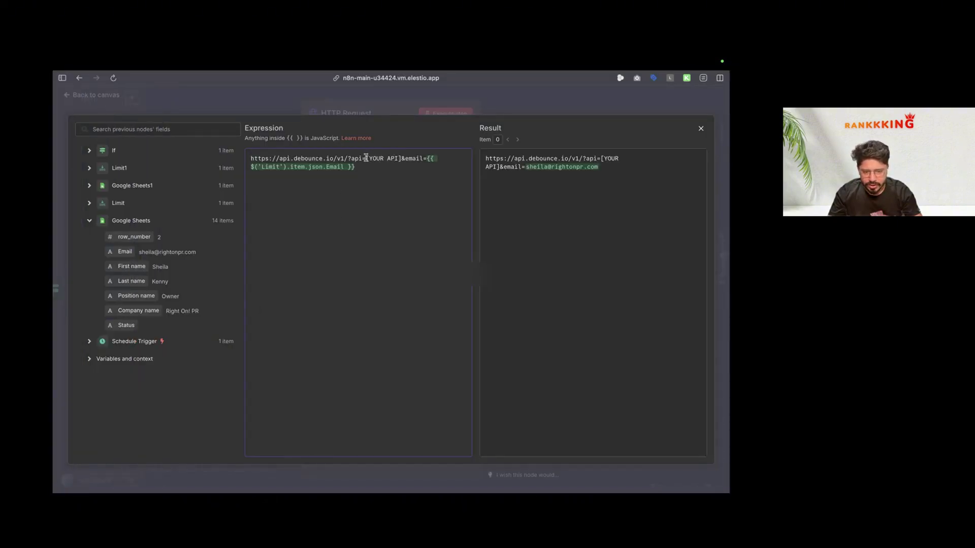
{"action": "left_click_drag", "start_coordinate": [366, 158], "coordinate": [401, 160]}
{"action": "key", "text": "super+v"}
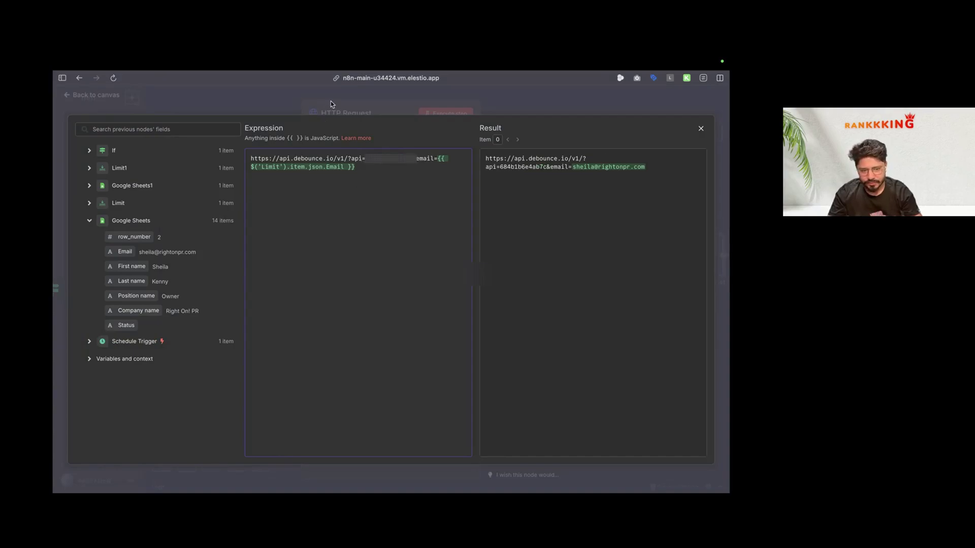
{"action": "left_click", "coordinate": [301, 102]}
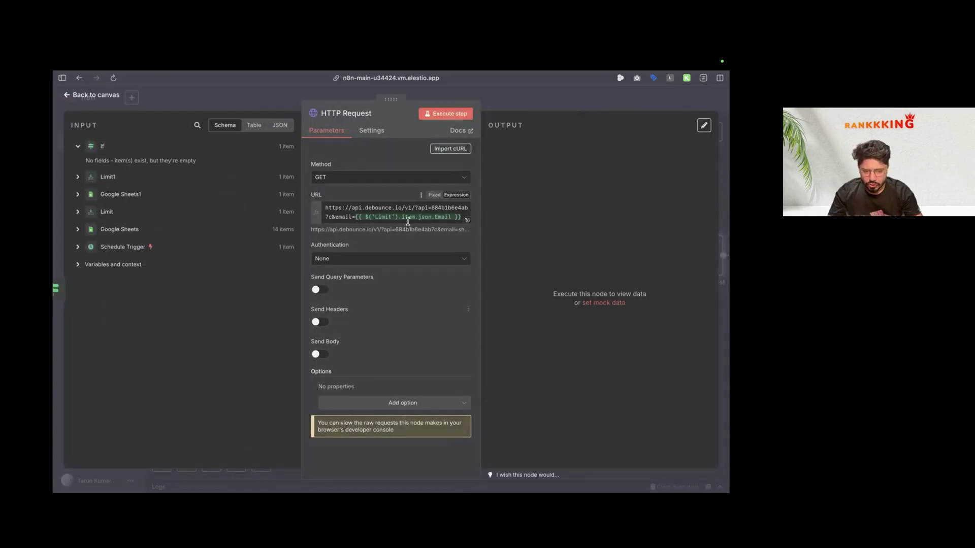
{"action": "left_click", "coordinate": [450, 113]}
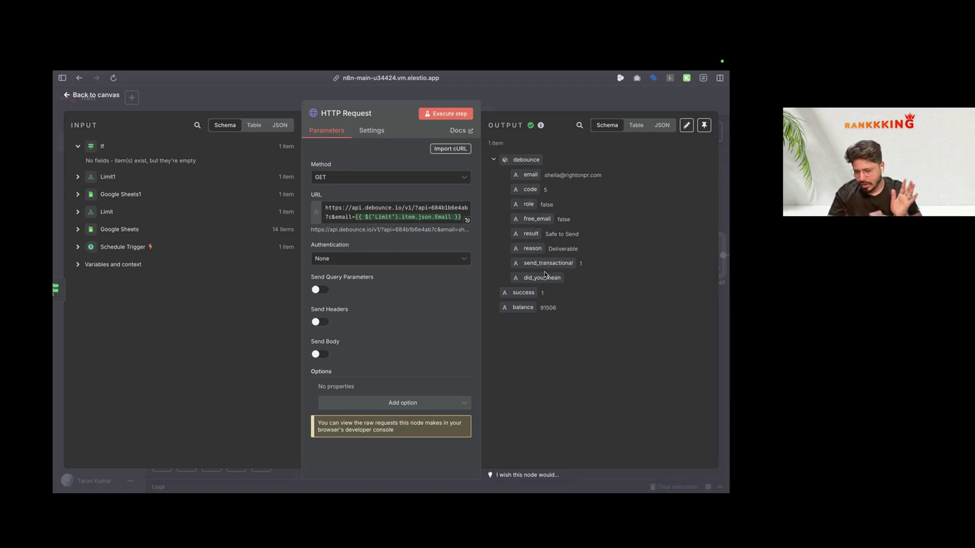
{"action": "left_click", "coordinate": [103, 96]}
Step: Look up the step that follows Debounce email validation in the Email Camp Sending Using ReachInbox plan and return to the n8n workflow
{"action": "scroll", "coordinate": [495, 330], "scroll_direction": "right", "scroll_amount": 5}
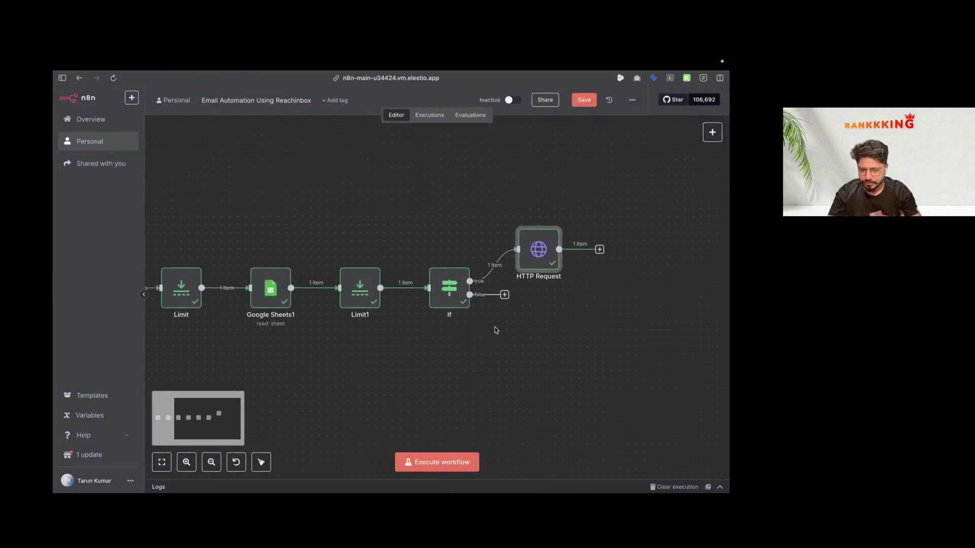
{"action": "scroll", "coordinate": [496, 330], "scroll_direction": "right", "scroll_amount": 2}
{"action": "mouse_move", "coordinate": [55, 274]}
{"action": "left_click", "coordinate": [104, 443]}
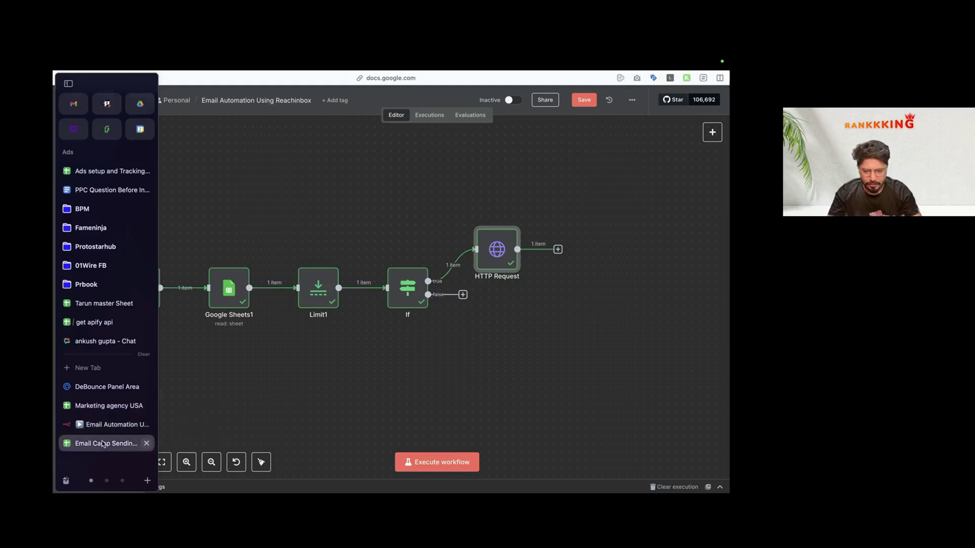
{"action": "scroll", "coordinate": [174, 305], "scroll_direction": "left", "scroll_amount": 3}
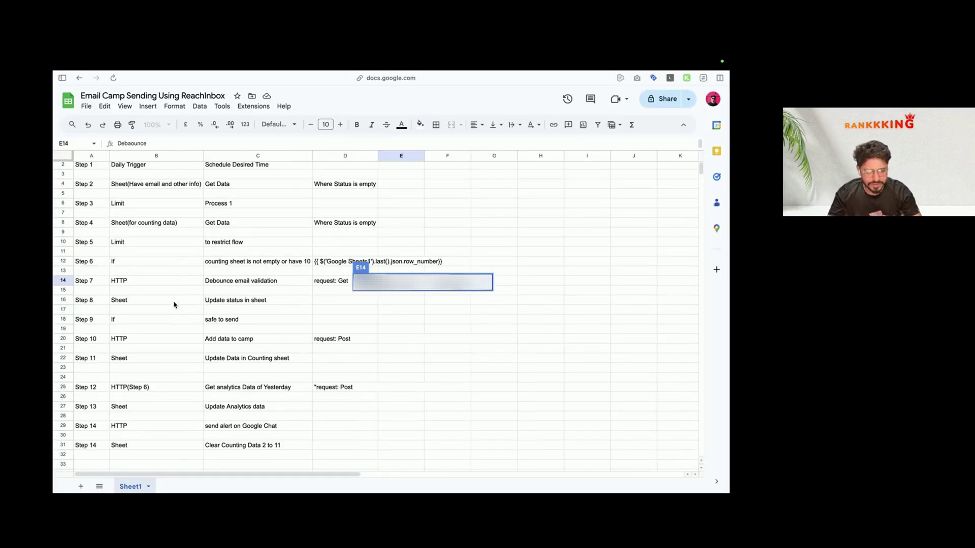
{"action": "mouse_move", "coordinate": [54, 304]}
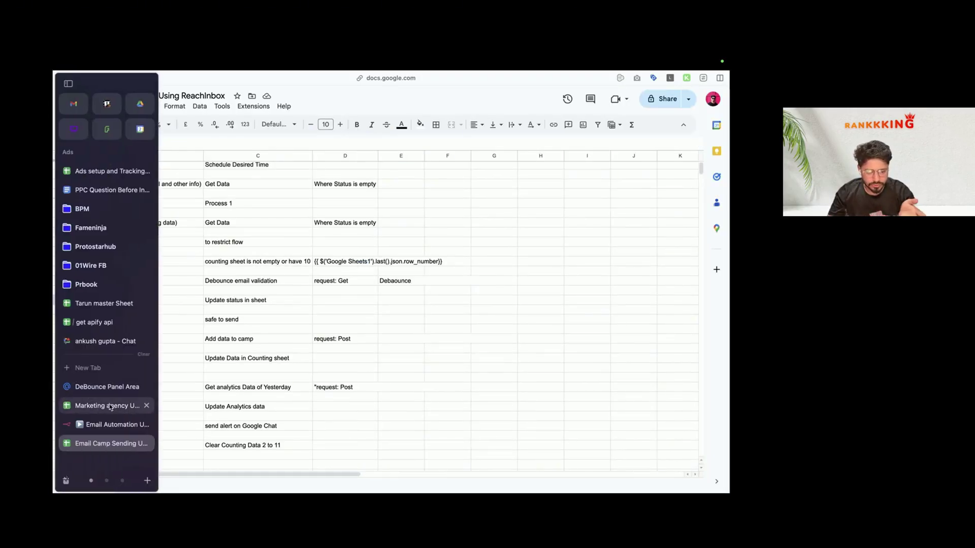
{"action": "left_click", "coordinate": [108, 425]}
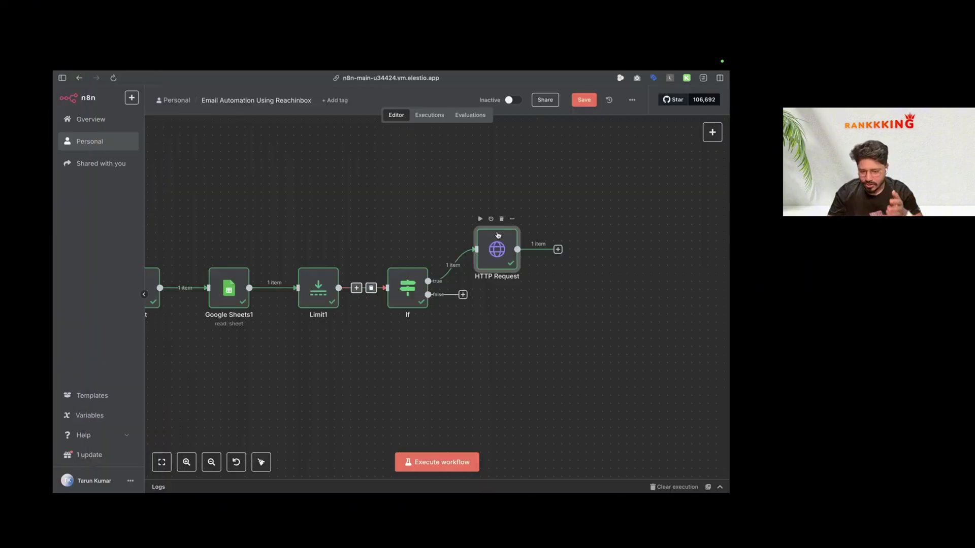
Step: Check the Status column in Sheet1 of Reachinbox camp data and add a Google Sheets Update row in sheet node after HTTP Request
{"action": "left_click", "coordinate": [558, 250]}
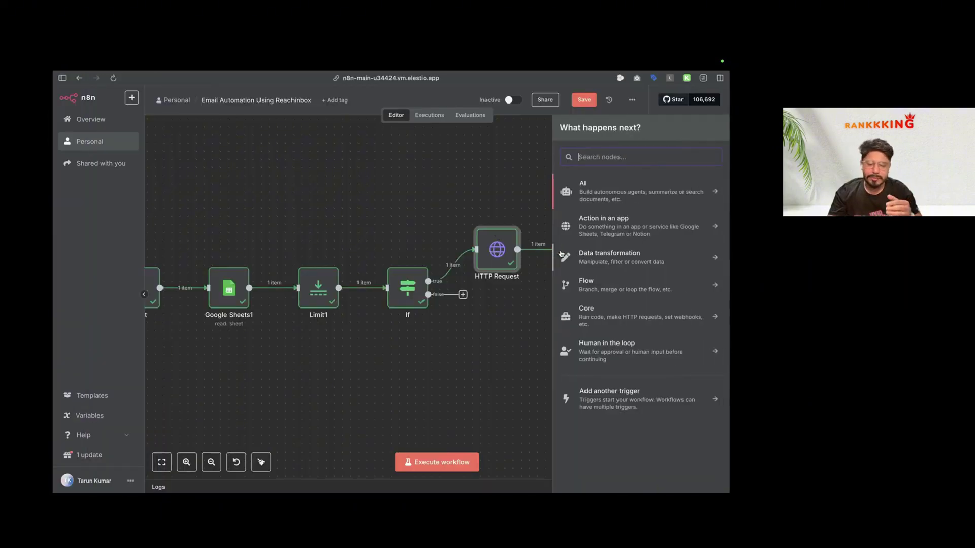
{"action": "key", "text": "super+Tab"}
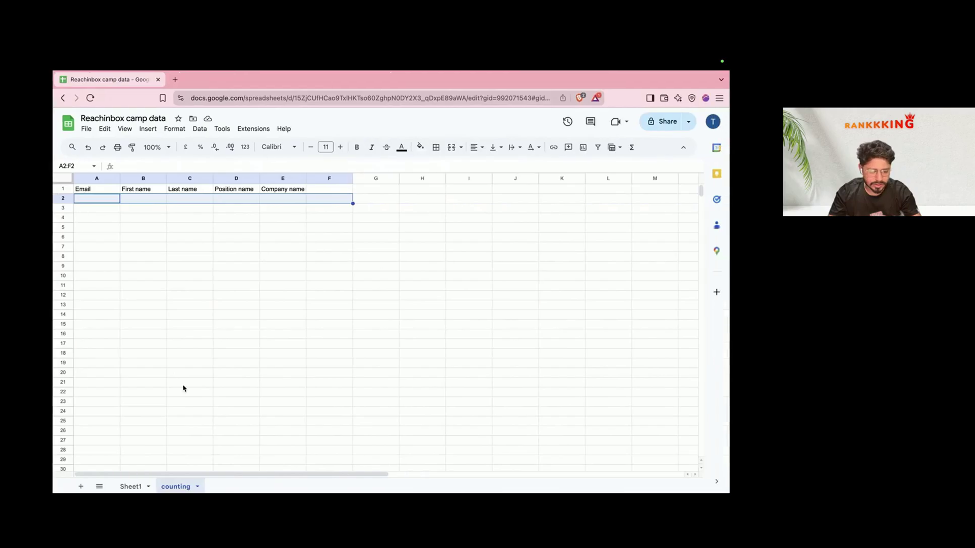
{"action": "left_click", "coordinate": [130, 486]}
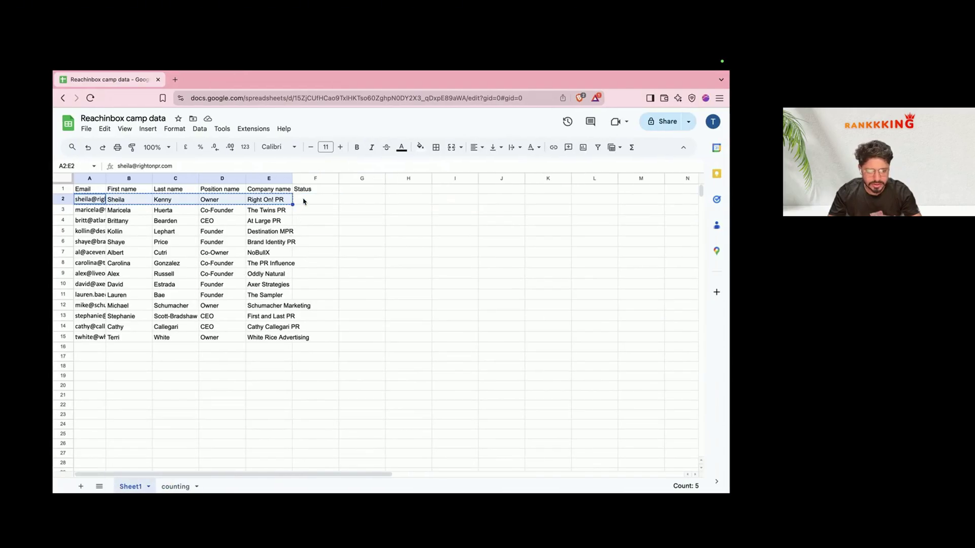
{"action": "left_click", "coordinate": [303, 202]}
{"action": "key", "text": "super+Tab"}
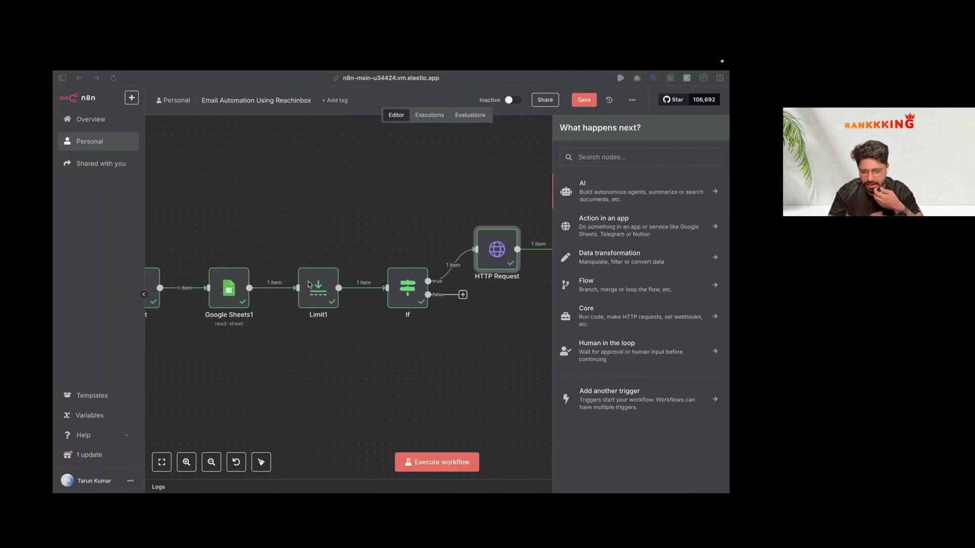
{"action": "type", "text": "sheet"}
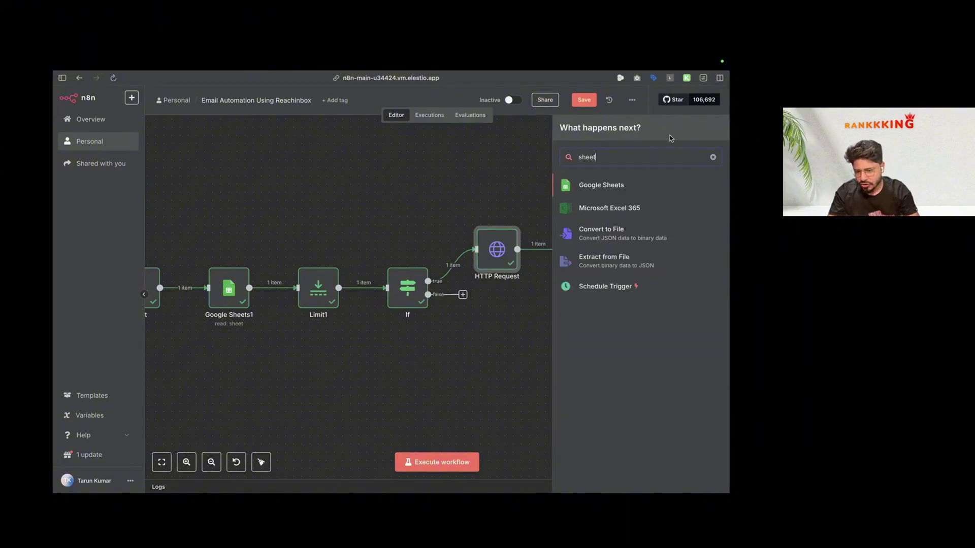
{"action": "key", "text": "Return"}
{"action": "type", "text": "update"}
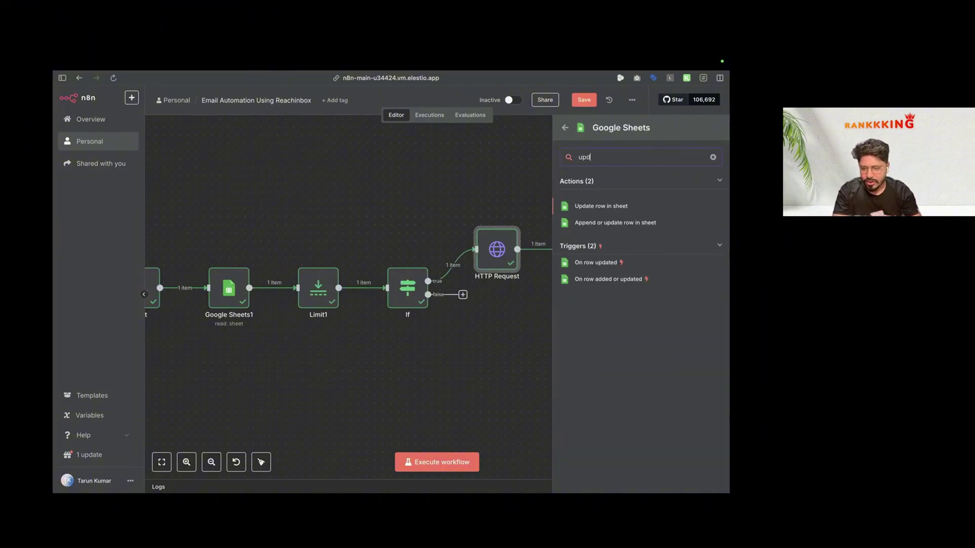
{"action": "left_click", "coordinate": [601, 207]}
Step: Point the update node to Sheet1 of the Reachinbox camp data document, matching rows on row_number
{"action": "left_click", "coordinate": [385, 254]}
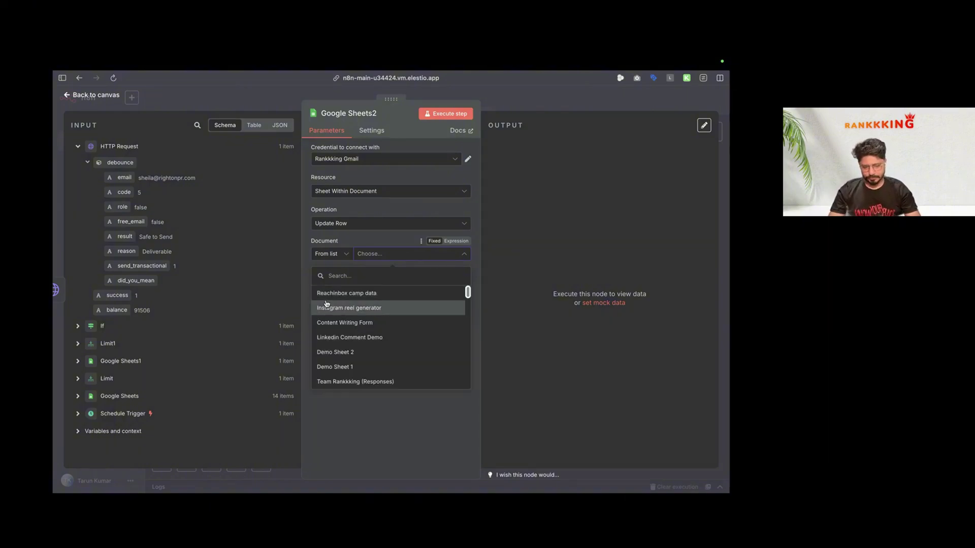
{"action": "left_click", "coordinate": [332, 295]}
{"action": "left_click", "coordinate": [386, 285]}
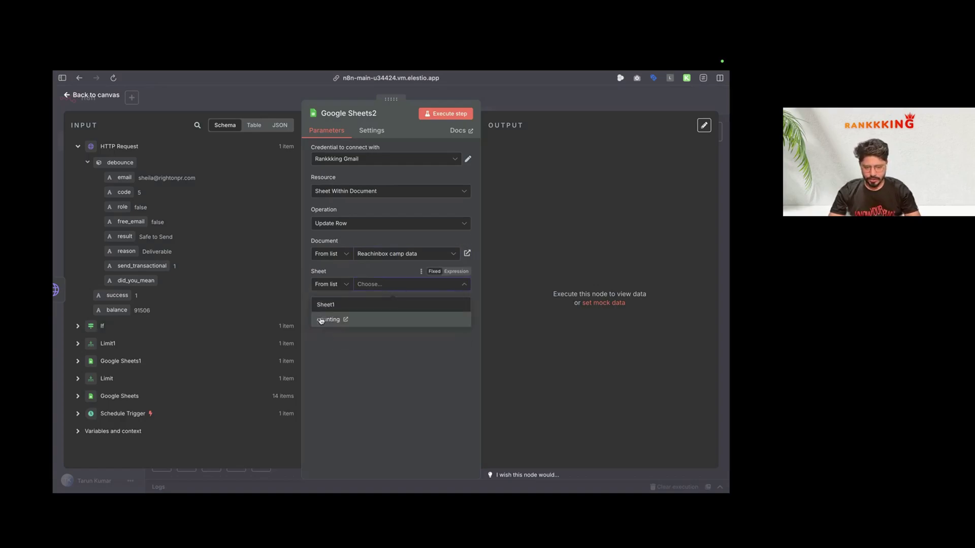
{"action": "left_click", "coordinate": [323, 306]}
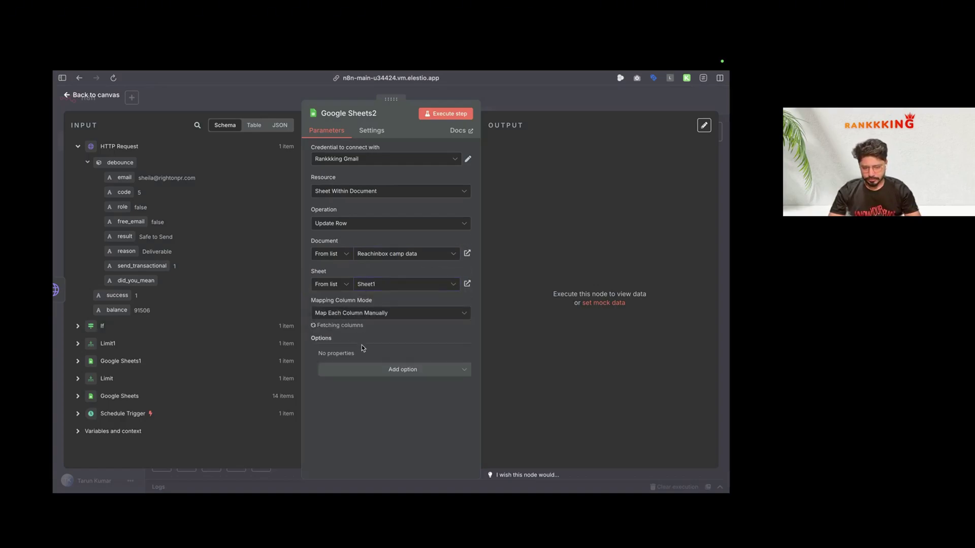
{"action": "scroll", "coordinate": [369, 358], "scroll_direction": "down", "scroll_amount": 2}
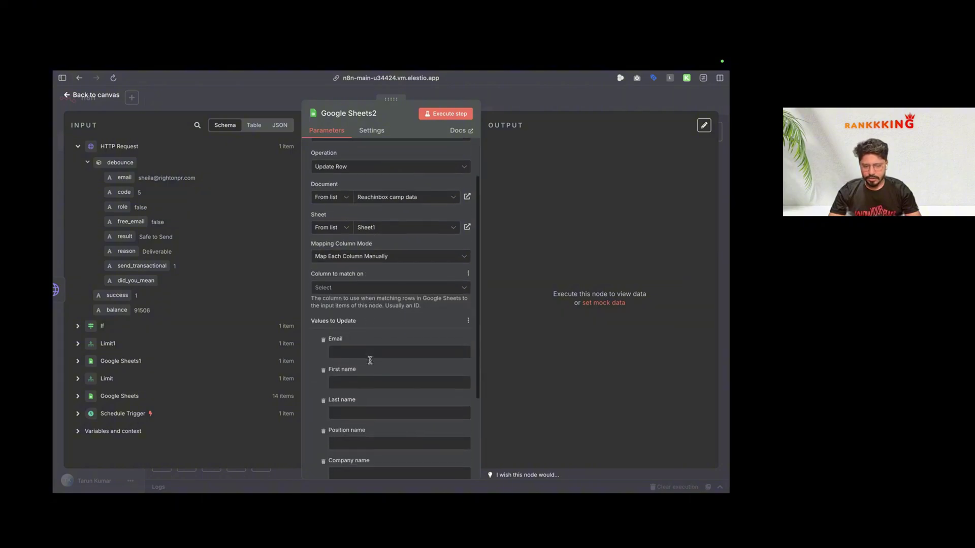
{"action": "scroll", "coordinate": [368, 279], "scroll_direction": "down", "scroll_amount": 4}
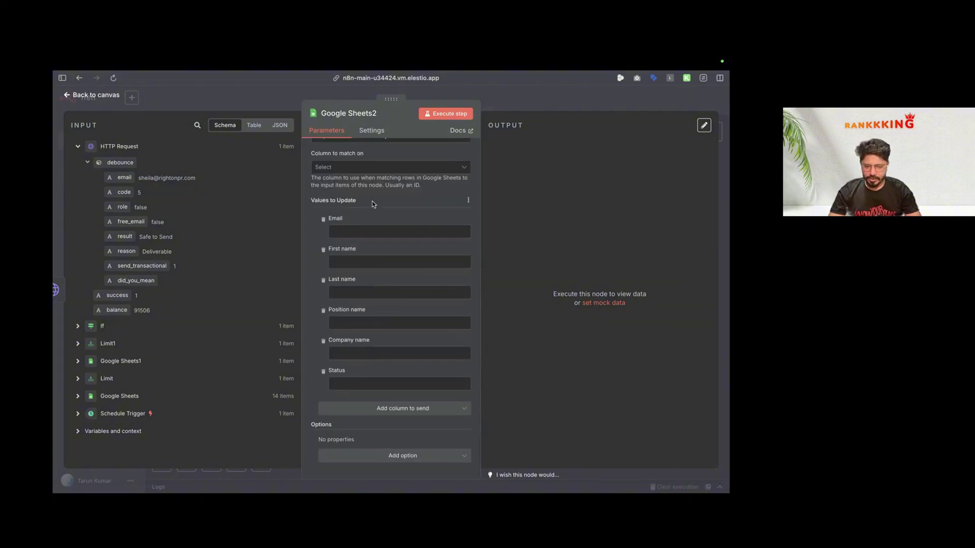
{"action": "scroll", "coordinate": [362, 239], "scroll_direction": "up", "scroll_amount": 1}
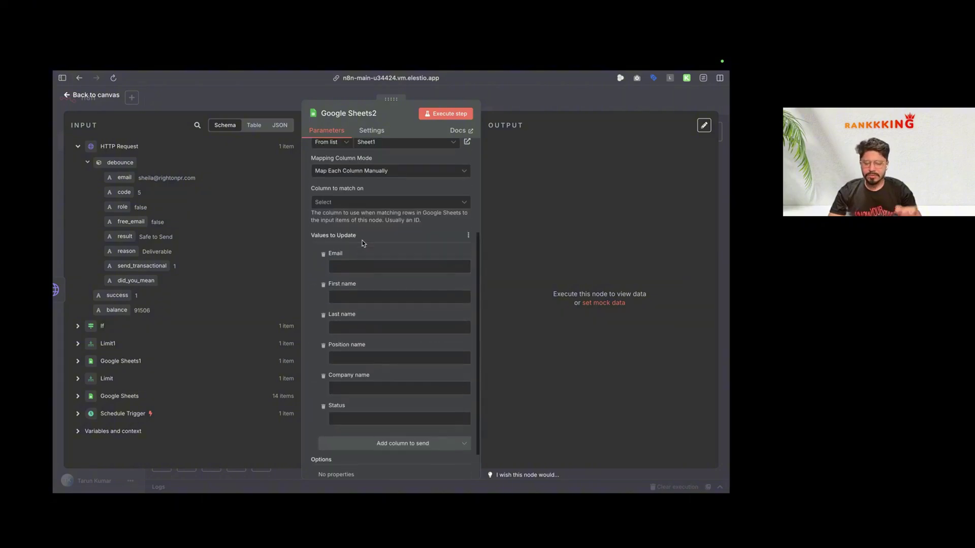
{"action": "left_click", "coordinate": [370, 203]}
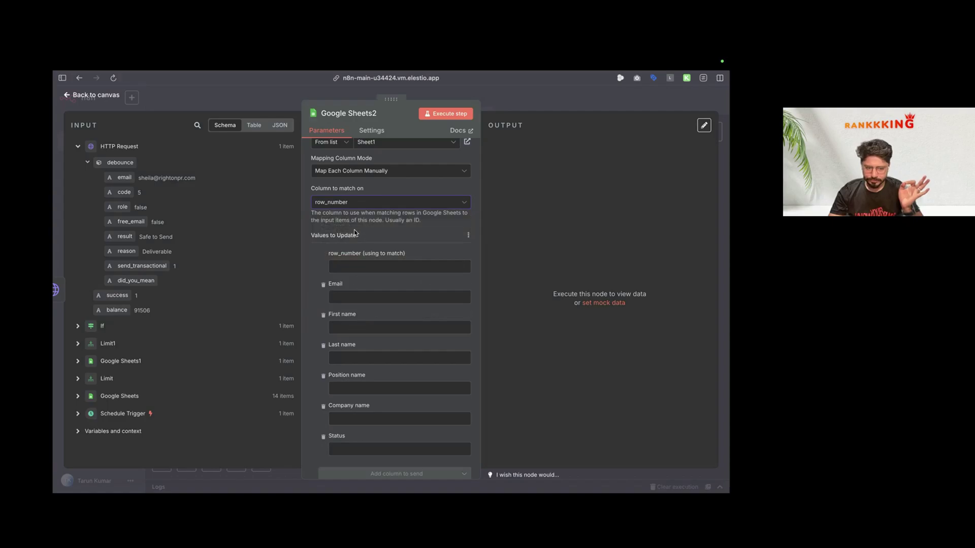
Step: Examine the earlier nodes' data, including the Limit and Google Sheets1 nodes, for a usable row_number field
{"action": "left_click", "coordinate": [79, 362]}
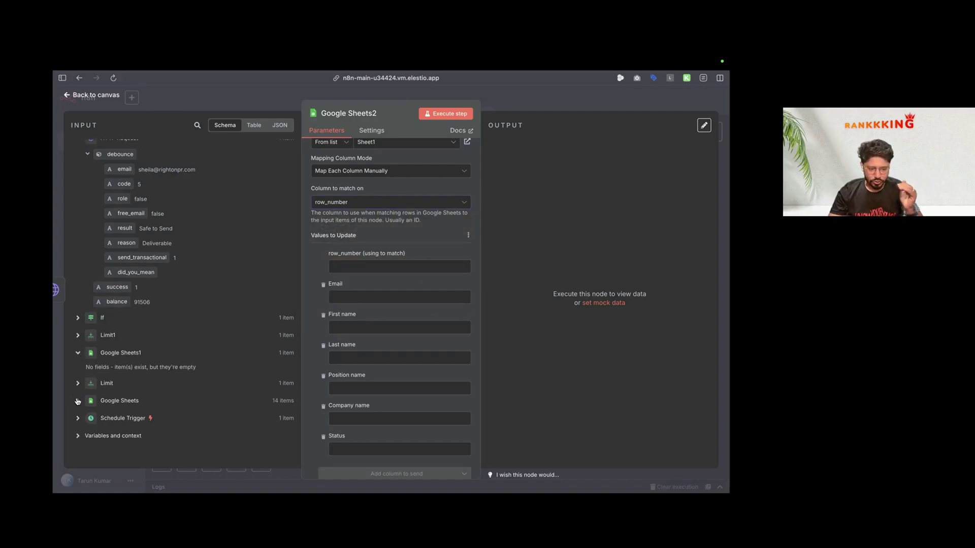
{"action": "left_click", "coordinate": [77, 402]}
{"action": "scroll", "coordinate": [106, 370], "scroll_direction": "down", "scroll_amount": 1}
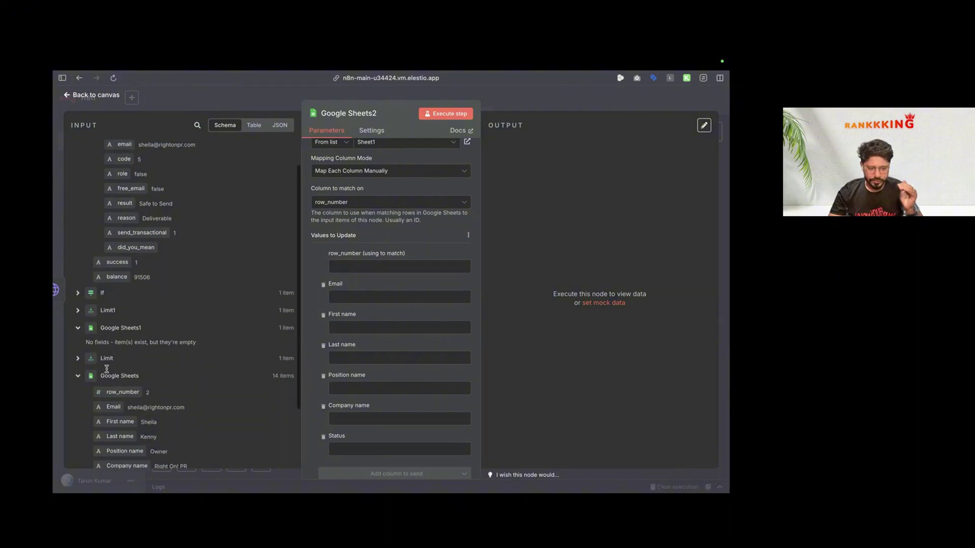
{"action": "left_click", "coordinate": [78, 328]}
{"action": "left_click", "coordinate": [79, 311]}
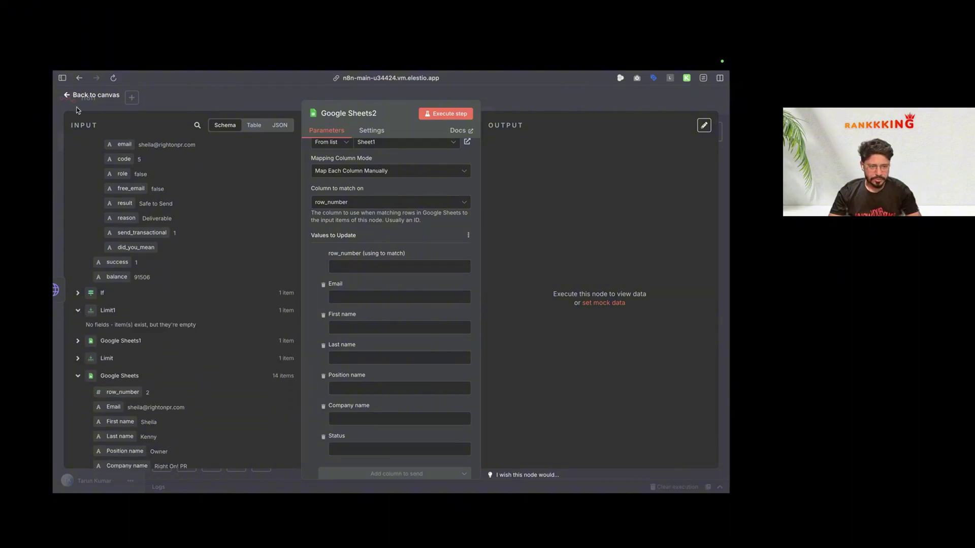
{"action": "left_click", "coordinate": [90, 98]}
{"action": "scroll", "coordinate": [238, 297], "scroll_direction": "left", "scroll_amount": 4}
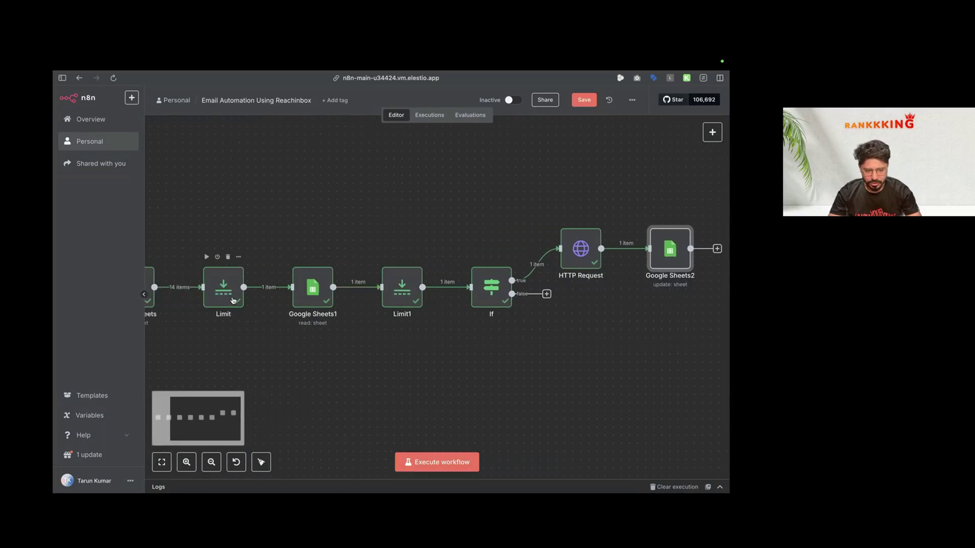
{"action": "scroll", "coordinate": [233, 301], "scroll_direction": "left", "scroll_amount": 2}
{"action": "double_click", "coordinate": [253, 295]}
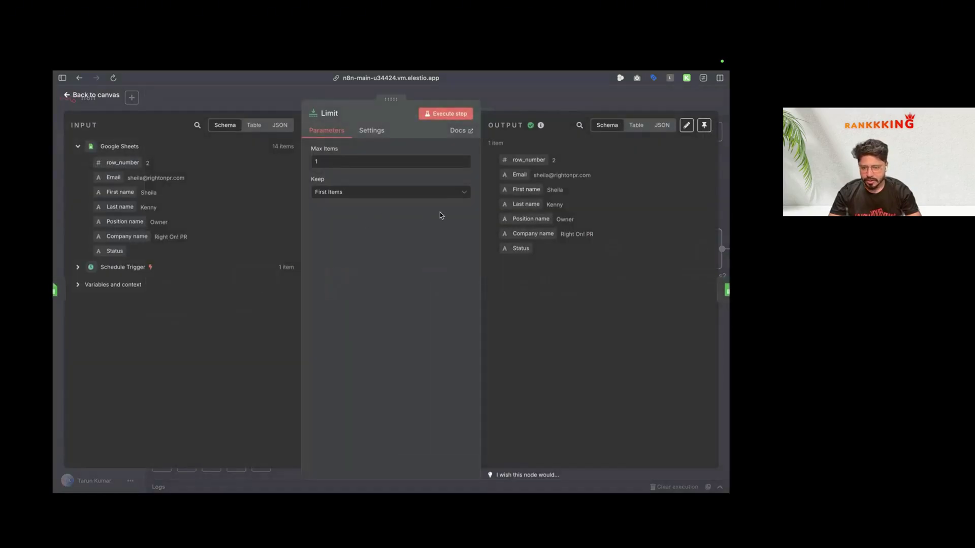
{"action": "left_click", "coordinate": [108, 99]}
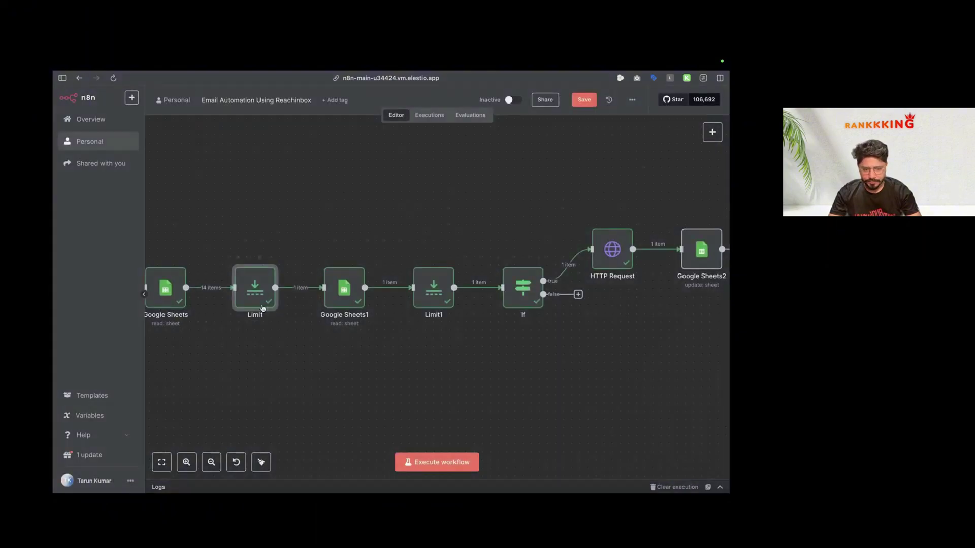
{"action": "double_click", "coordinate": [346, 288]}
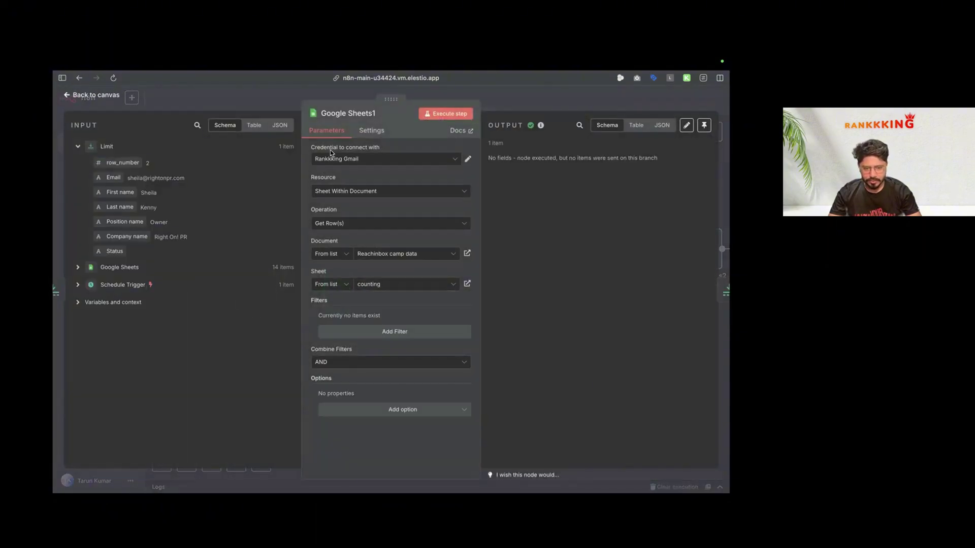
{"action": "left_click", "coordinate": [99, 97]}
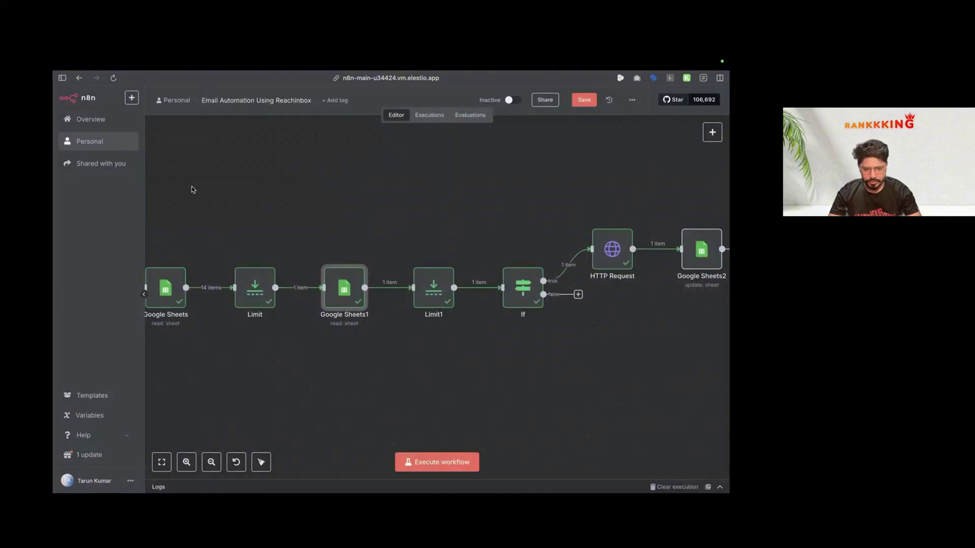
{"action": "double_click", "coordinate": [342, 289]}
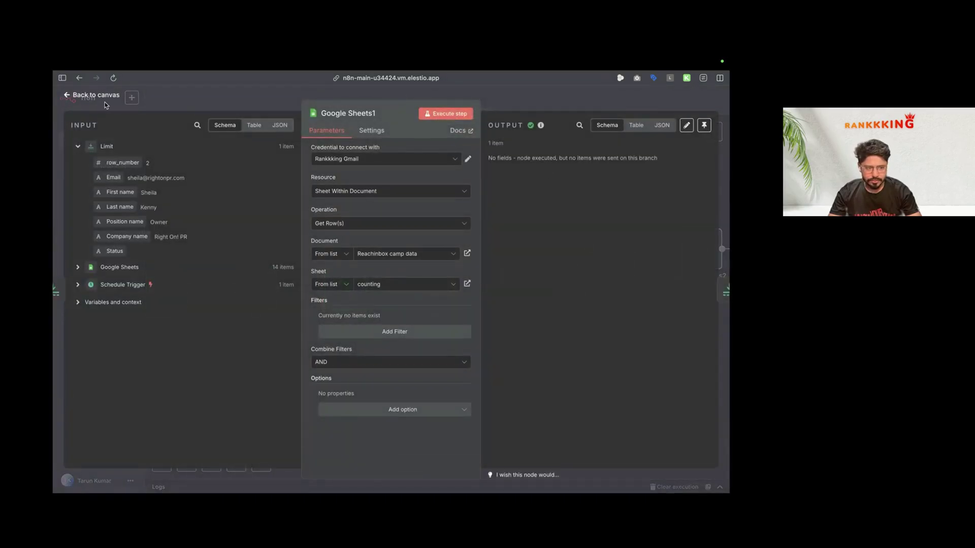
{"action": "left_click", "coordinate": [99, 100]}
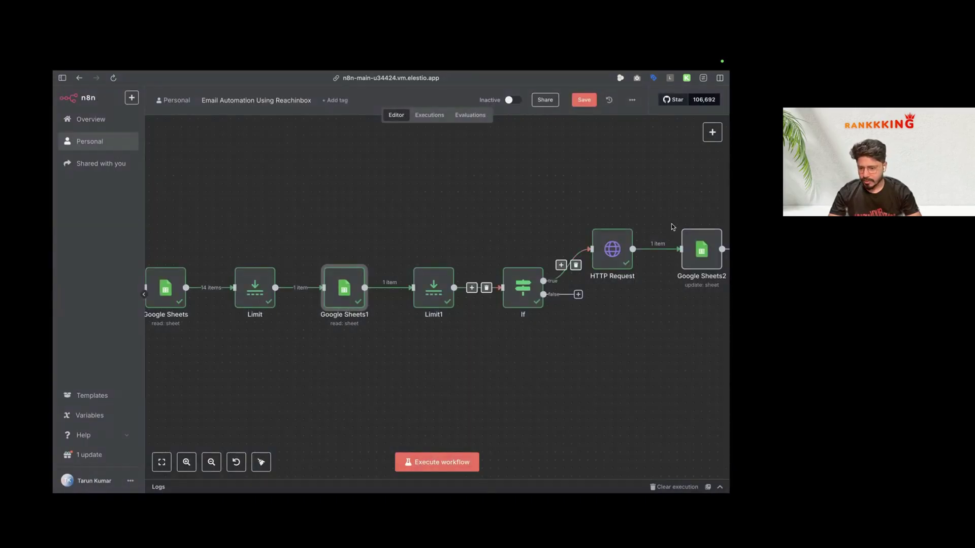
Step: Reopen the Google Sheets2 node and map its row_number match value to the Limit node's row_number
{"action": "double_click", "coordinate": [701, 249]}
{"action": "scroll", "coordinate": [399, 217], "scroll_direction": "down", "scroll_amount": 3}
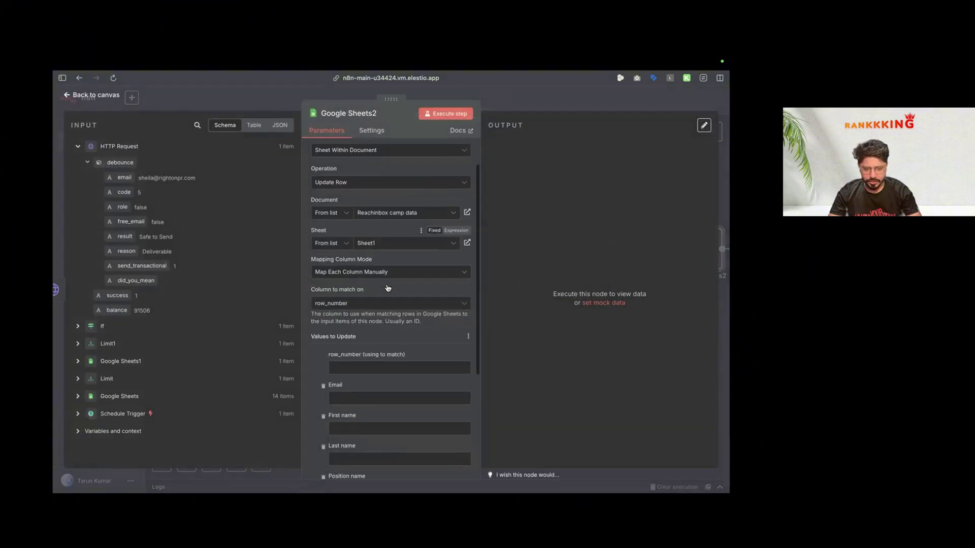
{"action": "left_click", "coordinate": [78, 378]}
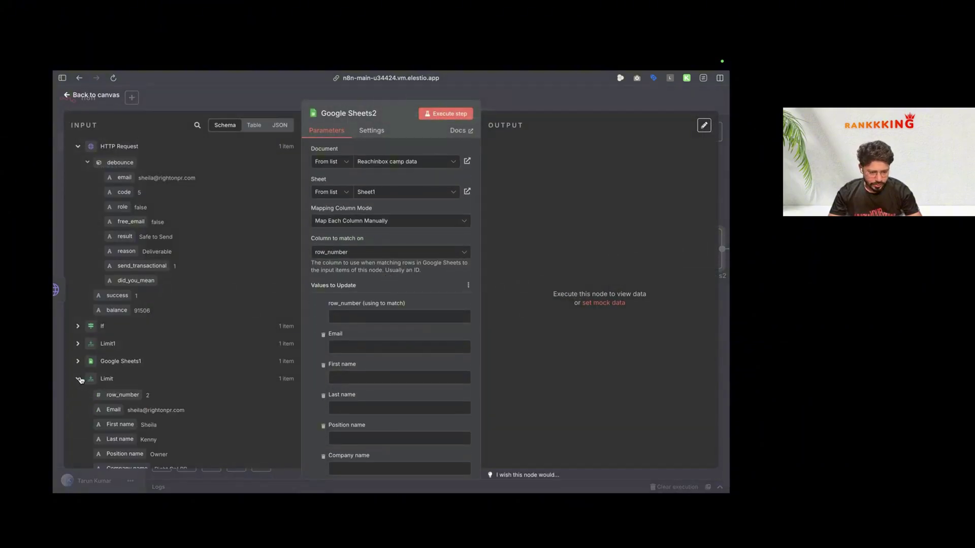
{"action": "scroll", "coordinate": [147, 385], "scroll_direction": "down", "scroll_amount": 3}
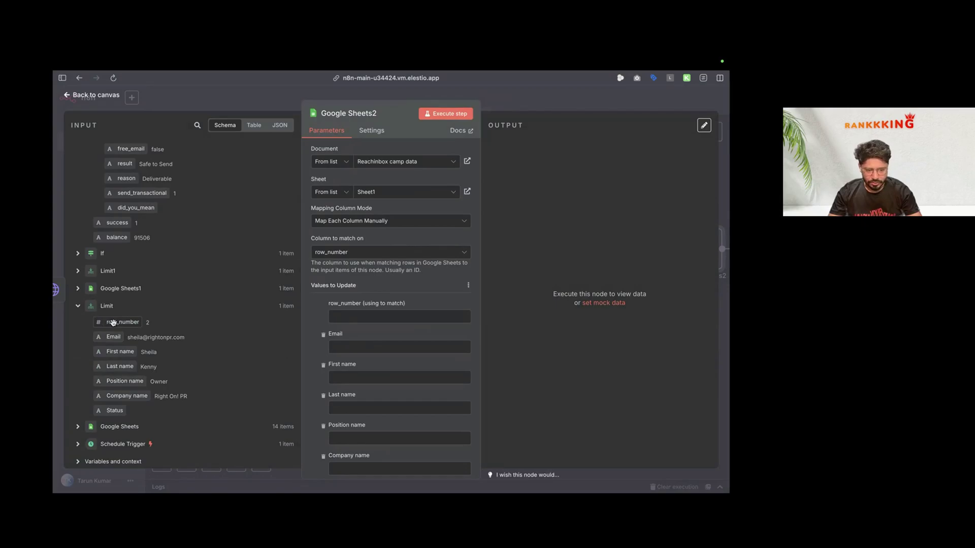
{"action": "left_click_drag", "start_coordinate": [116, 322], "coordinate": [375, 317]}
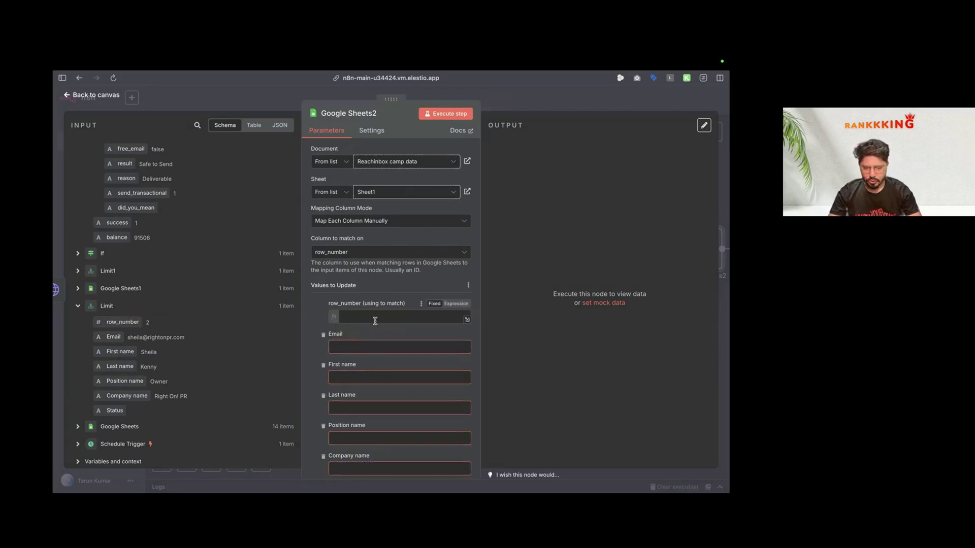
{"action": "left_click", "coordinate": [398, 293]}
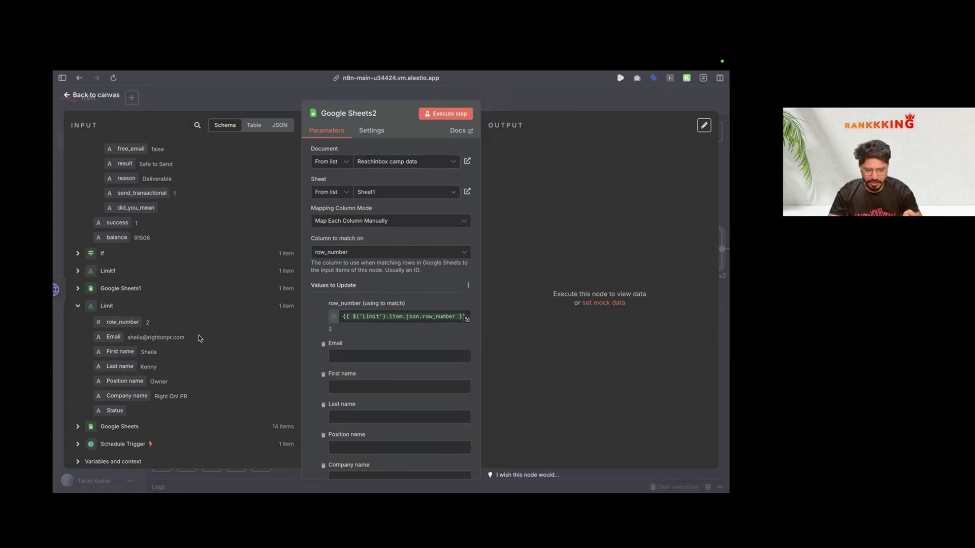
Step: Map the Status column to the HTTP Request's debounce result, {{ $json.debounce.result }}, and execute the Google Sheets2 step
{"action": "scroll", "coordinate": [363, 348], "scroll_direction": "down", "scroll_amount": 4}
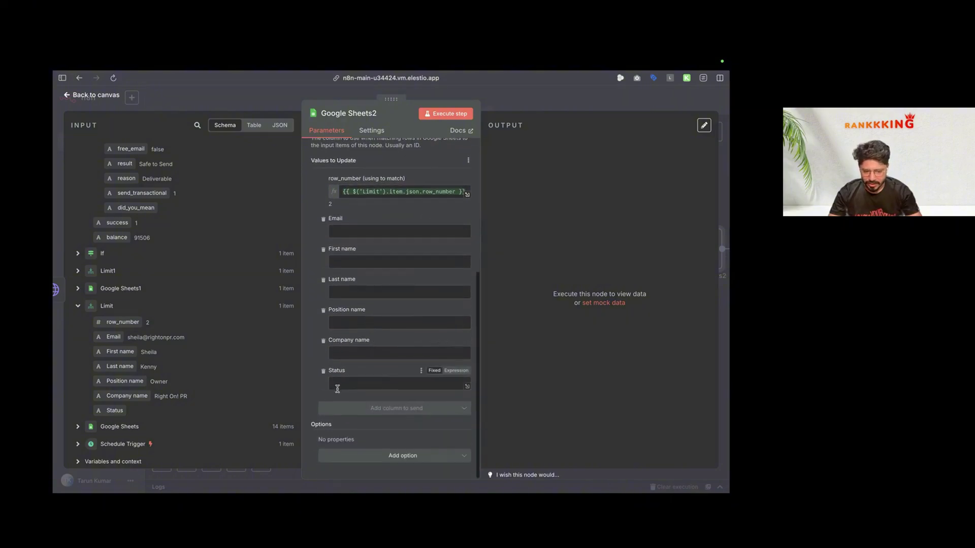
{"action": "left_click", "coordinate": [354, 383]}
{"action": "scroll", "coordinate": [251, 311], "scroll_direction": "up", "scroll_amount": 2}
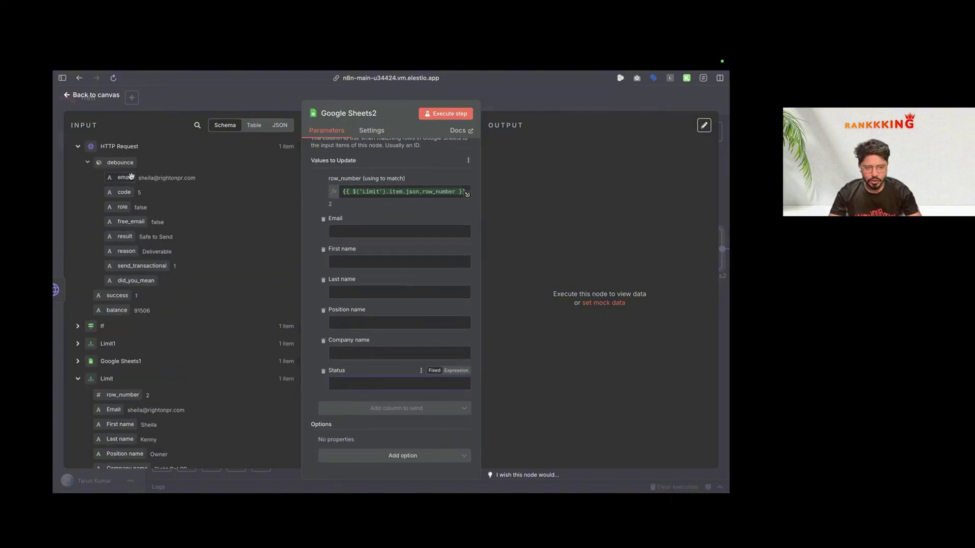
{"action": "left_click_drag", "start_coordinate": [115, 237], "coordinate": [345, 384]}
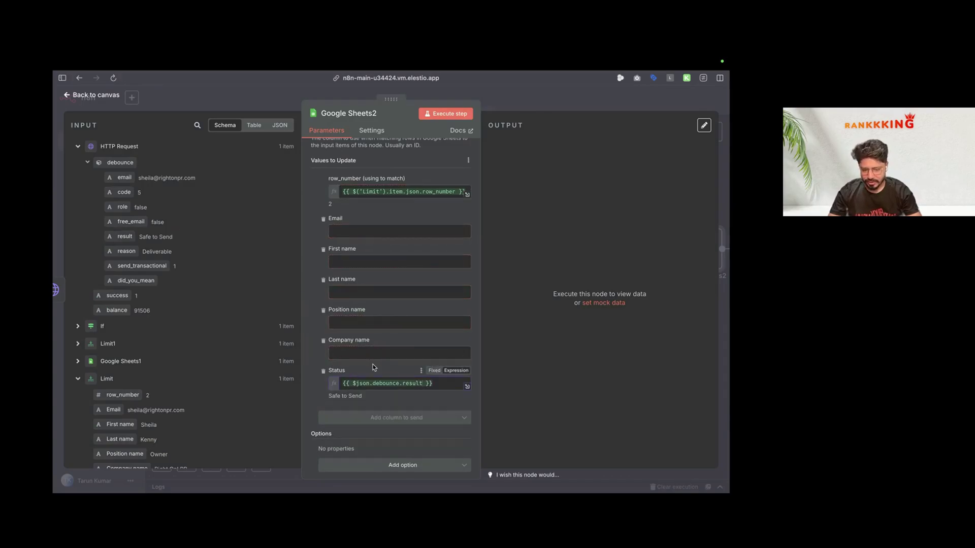
{"action": "left_click", "coordinate": [443, 114]}
Step: Check the first contact's Status cell in the Reachinbox camp data sheet and return to the n8n workflow canvas
{"action": "key", "text": "super+Tab"}
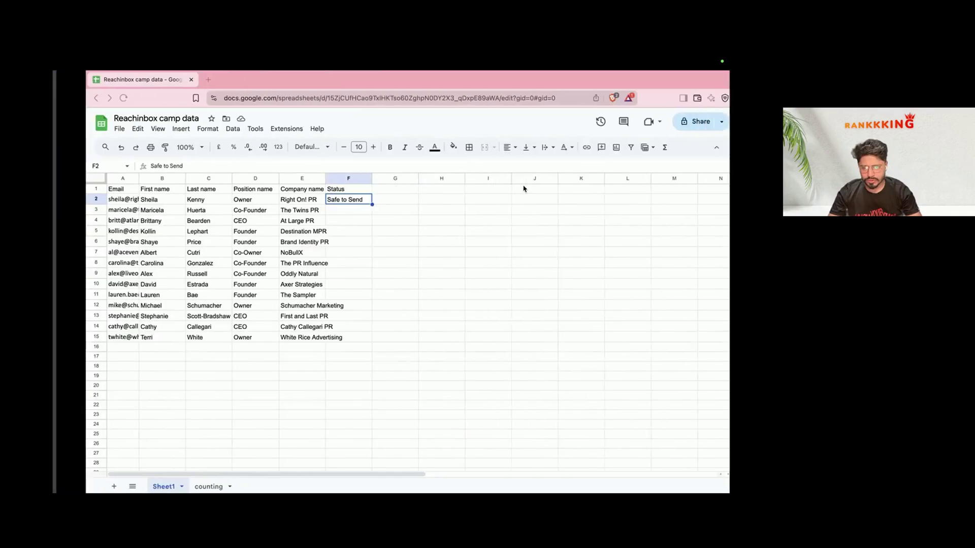
{"action": "key", "text": "super+Tab"}
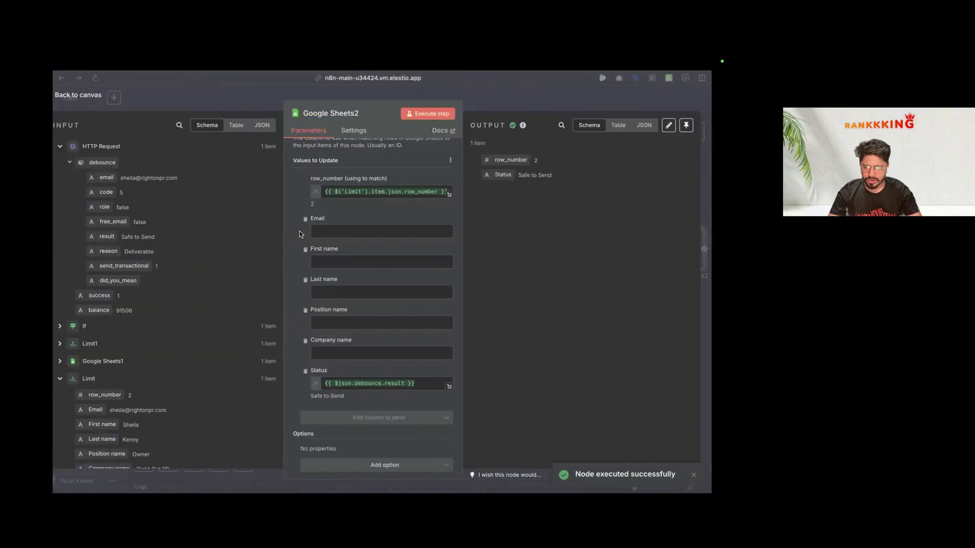
{"action": "key", "text": "Escape"}
{"action": "scroll", "coordinate": [202, 218], "scroll_direction": "right", "scroll_amount": 5}
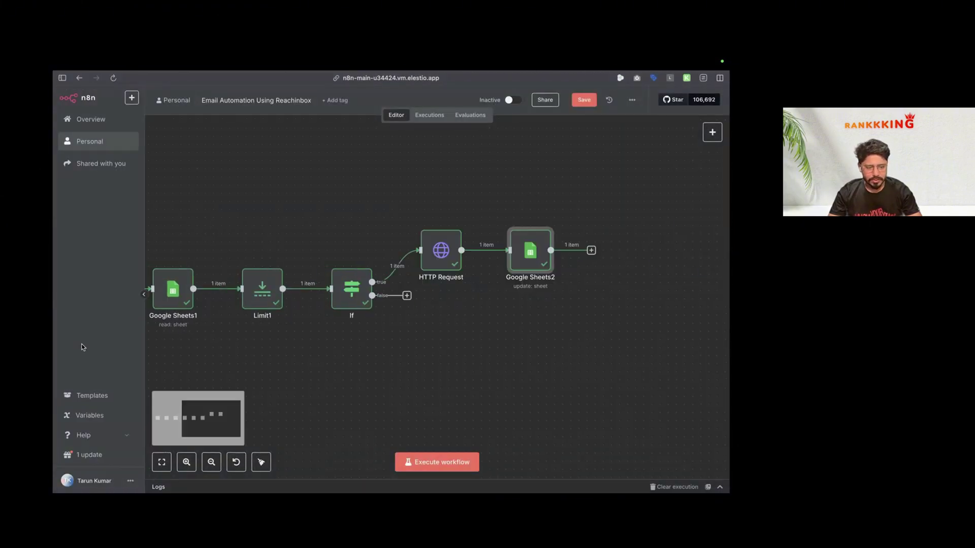
{"action": "mouse_move", "coordinate": [55, 368]}
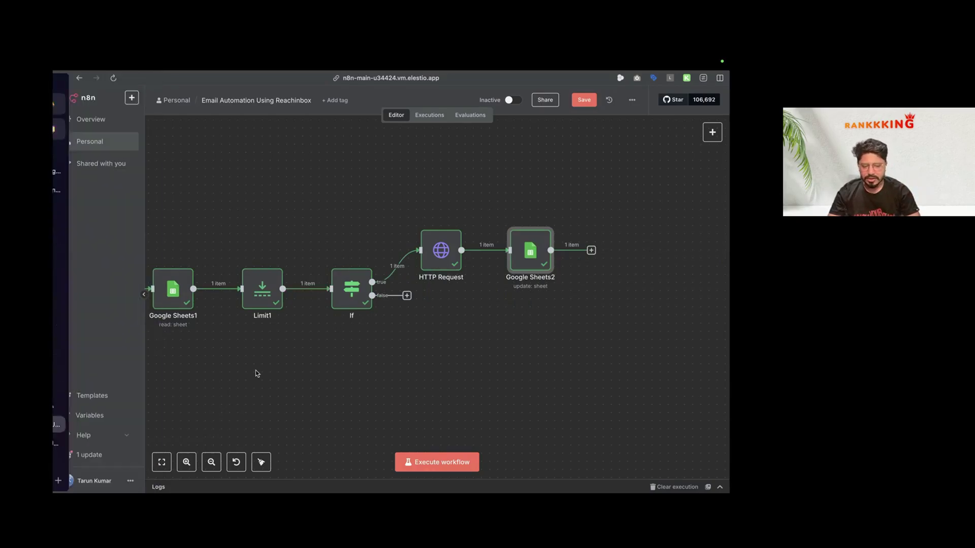
Step: Consult the Step 9 row in the Email Camp Sending Using ReachInbox plan sheet and return to the n8n workflow canvas
{"action": "key", "text": "super+Tab"}
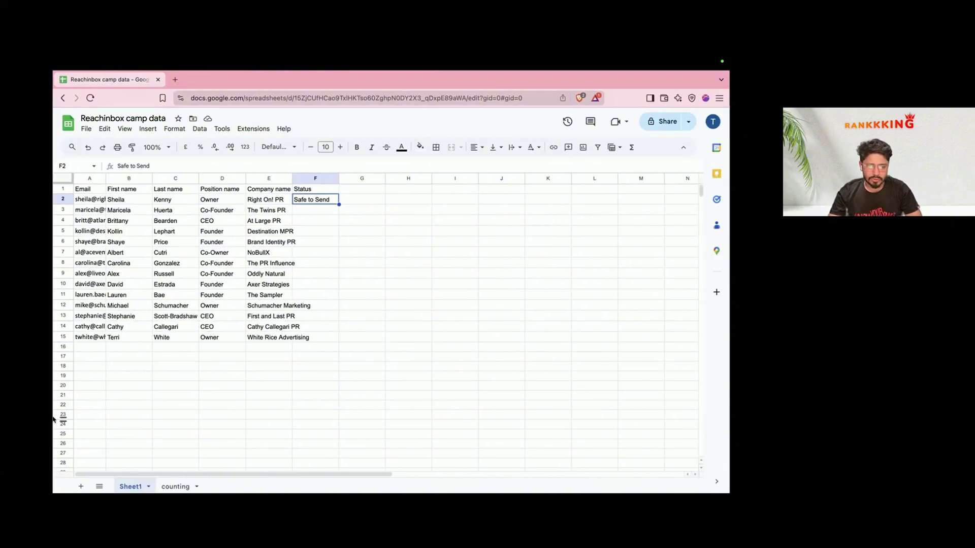
{"action": "key", "text": "super+Tab"}
{"action": "key", "text": "super+Tab"}
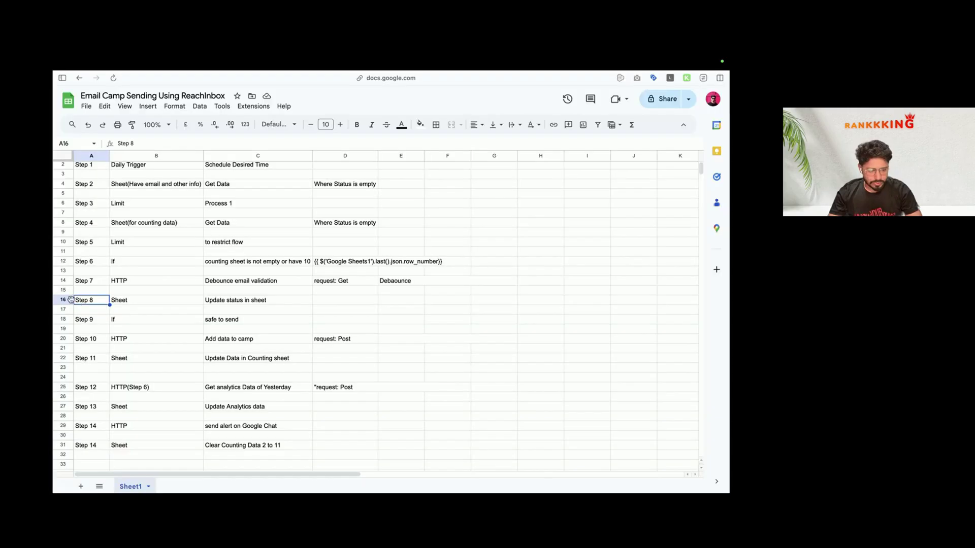
{"action": "scroll", "coordinate": [126, 303], "scroll_direction": "down", "scroll_amount": 2}
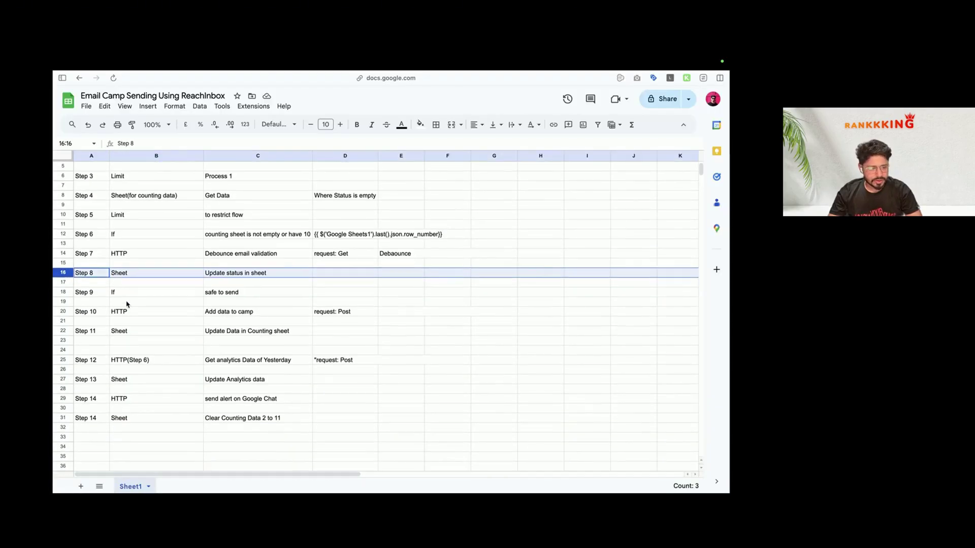
{"action": "left_click", "coordinate": [60, 289]}
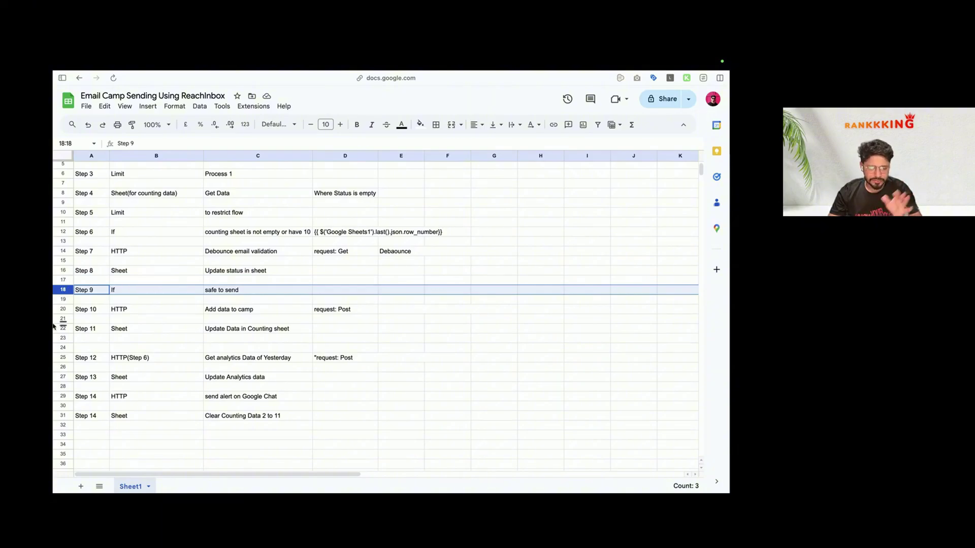
{"action": "mouse_move", "coordinate": [53, 326]}
{"action": "left_click", "coordinate": [87, 420]}
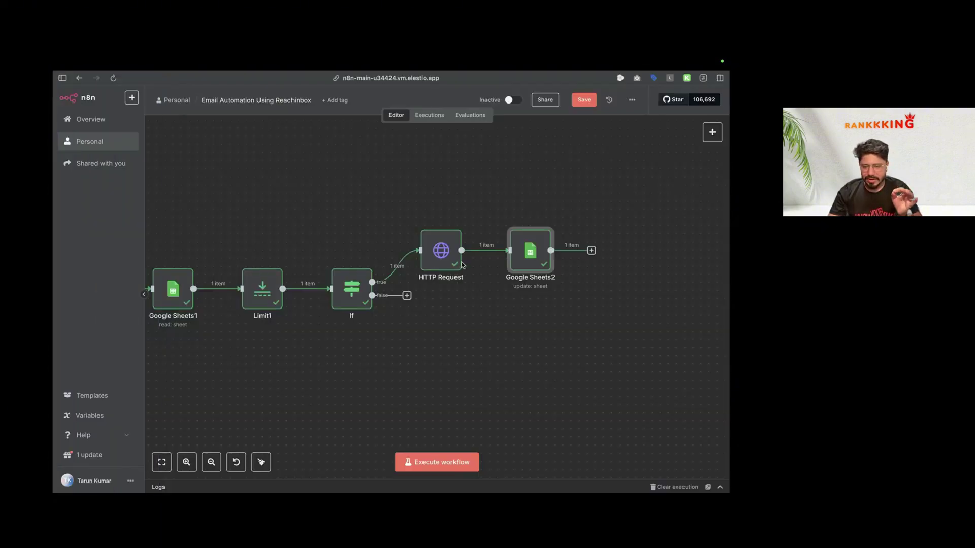
Step: Recheck the Status column in the Reachinbox camp data sheet and switch back to the n8n workflow
{"action": "scroll", "coordinate": [520, 258], "scroll_direction": "right", "scroll_amount": 1}
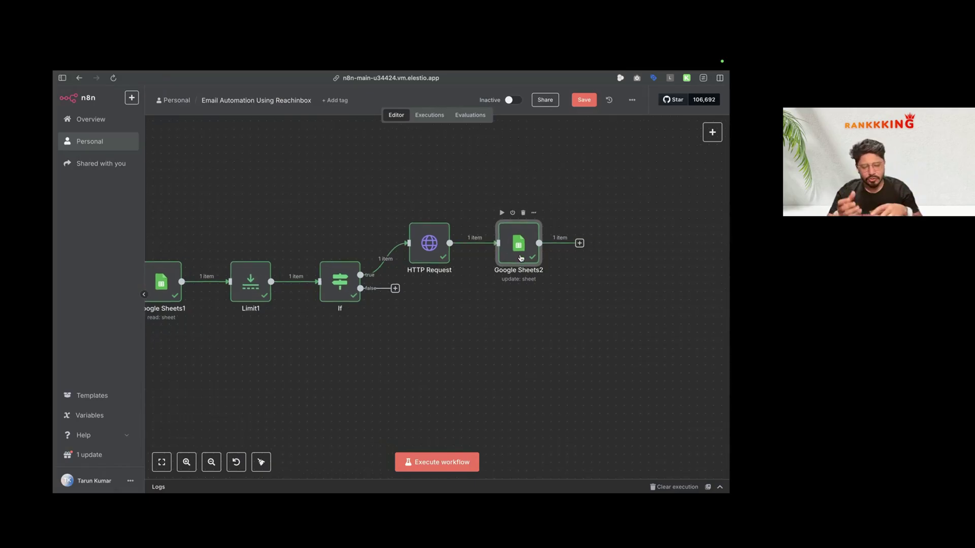
{"action": "key", "text": "super+Tab"}
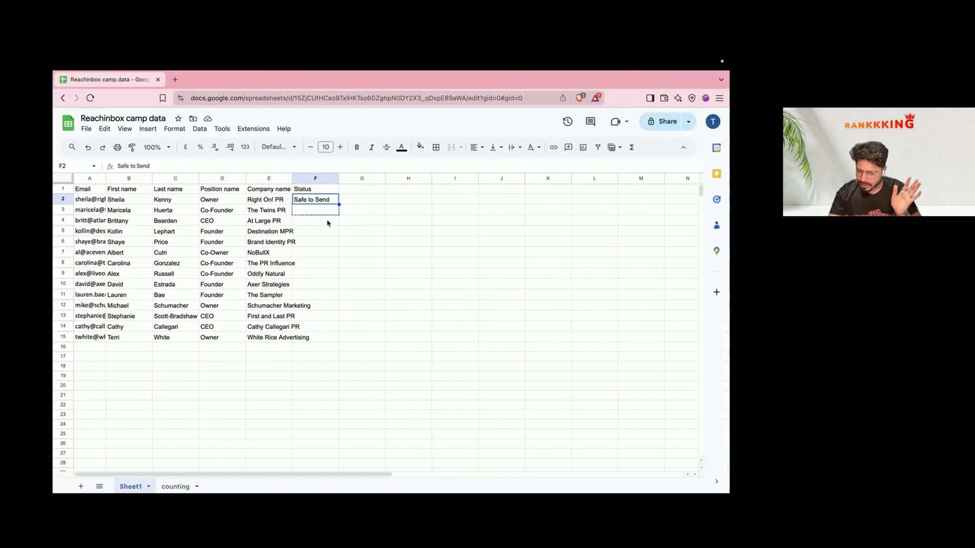
{"action": "key", "text": "super+Tab"}
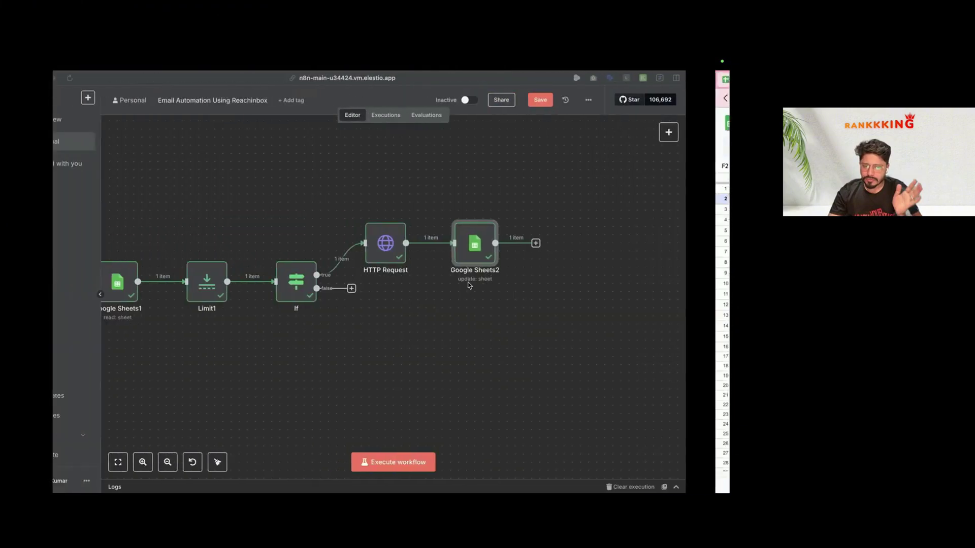
Step: Add an If node after the Google Sheets2 node
{"action": "left_click", "coordinate": [579, 243]}
{"action": "type", "text": "if"}
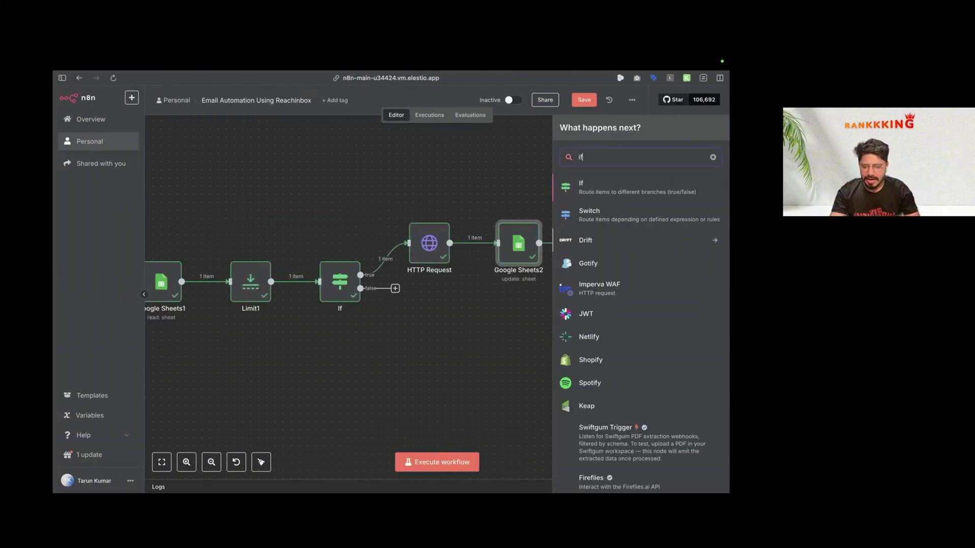
{"action": "left_click", "coordinate": [640, 189]}
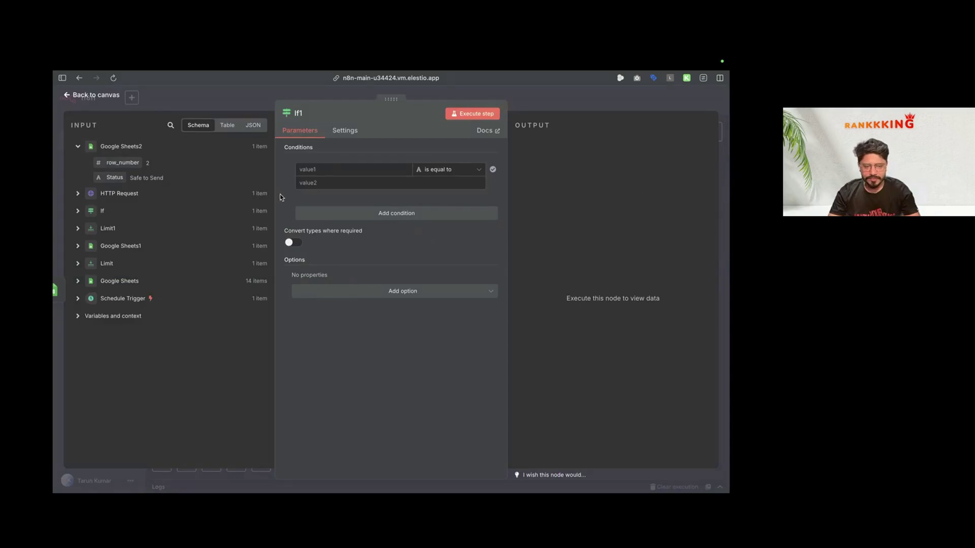
Step: Set the If1 condition so the HTTP Request's debounce result, {{ $('HTTP Request').item.json.debounce.result }}, is equal to "Safe to Send"
{"action": "left_click", "coordinate": [78, 194]}
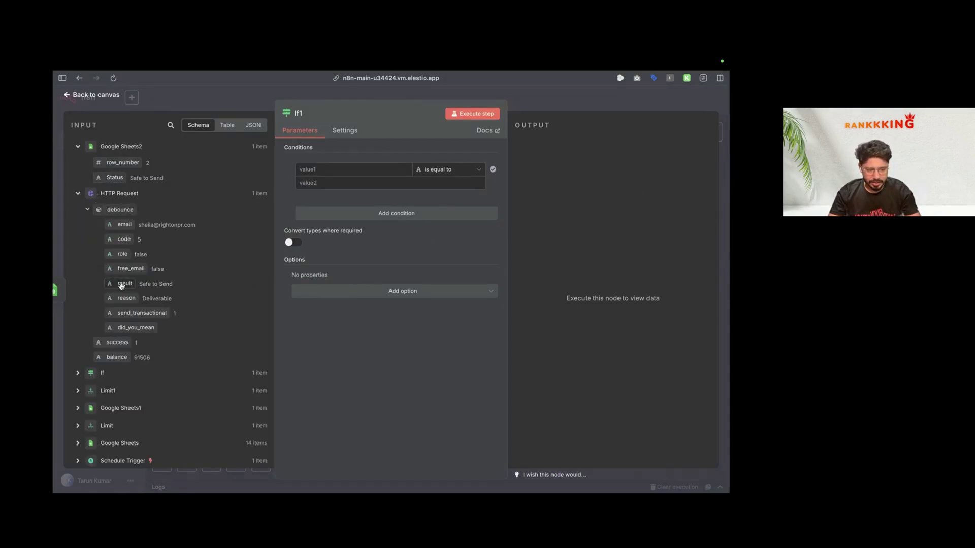
{"action": "left_click_drag", "start_coordinate": [122, 287], "coordinate": [325, 170]}
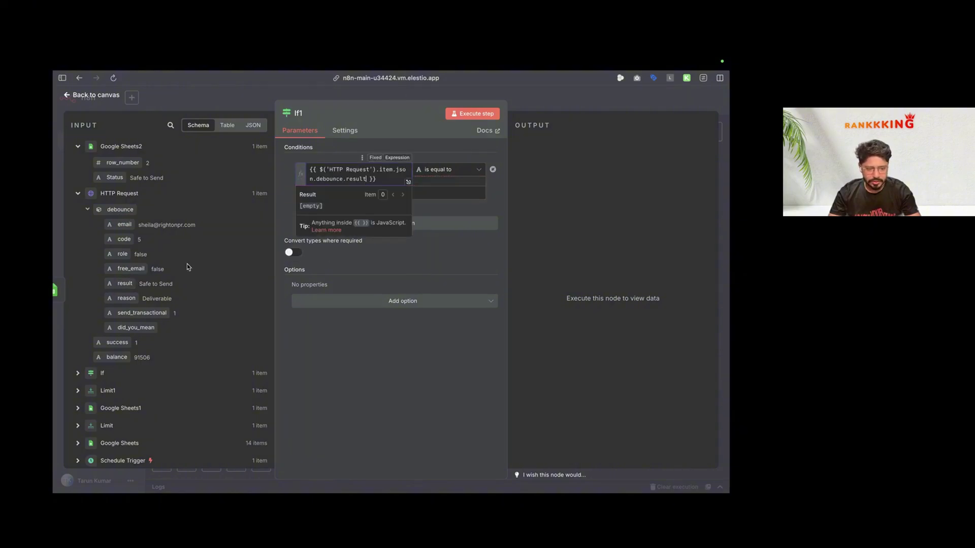
{"action": "left_click_drag", "start_coordinate": [138, 285], "coordinate": [187, 285]}
{"action": "key", "text": "ctrl+c"}
{"action": "left_click", "coordinate": [352, 192]}
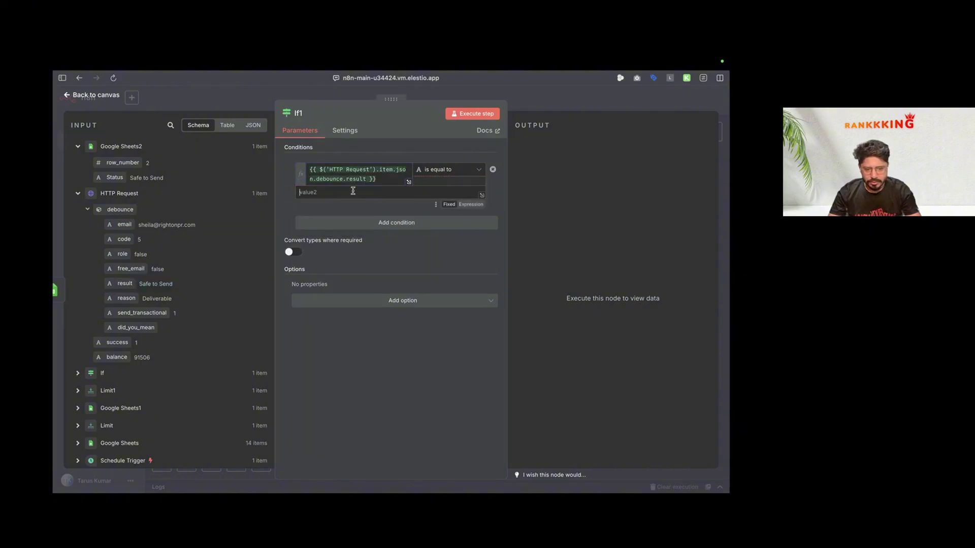
{"action": "key", "text": "ctrl+v"}
{"action": "left_click", "coordinate": [438, 174]}
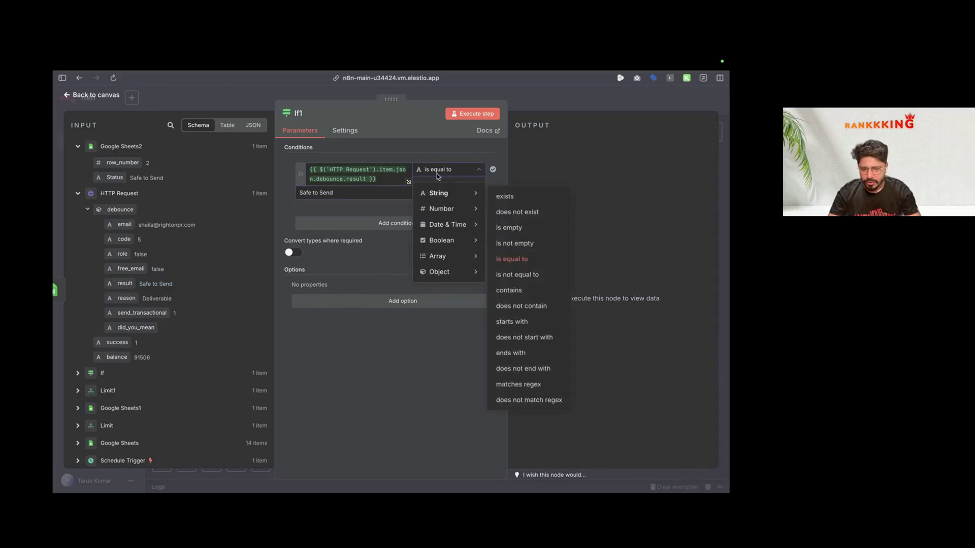
{"action": "left_click", "coordinate": [351, 204]}
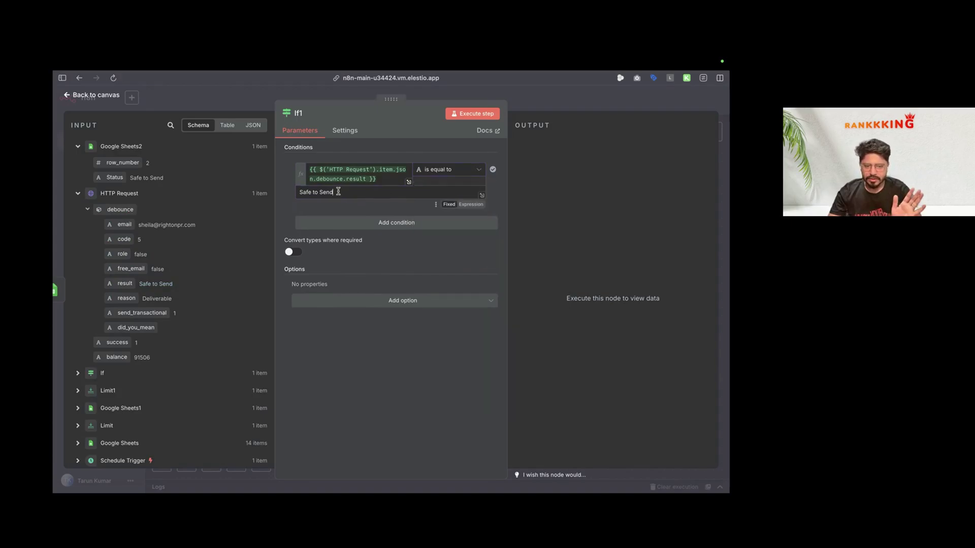
Step: Execute the If1 node's "Safe to Send" condition and return to the canvas showing the whole workflow
{"action": "left_click", "coordinate": [468, 114]}
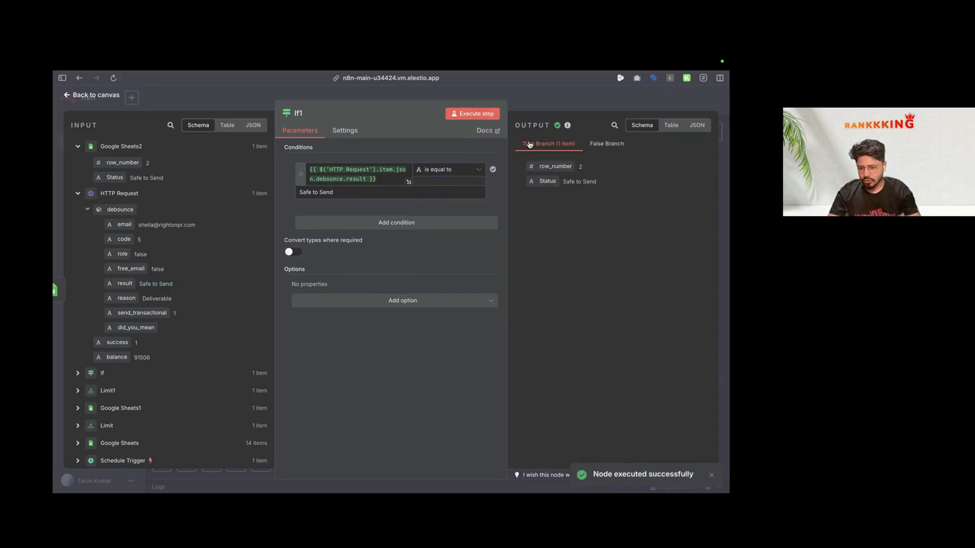
{"action": "left_click", "coordinate": [90, 96]}
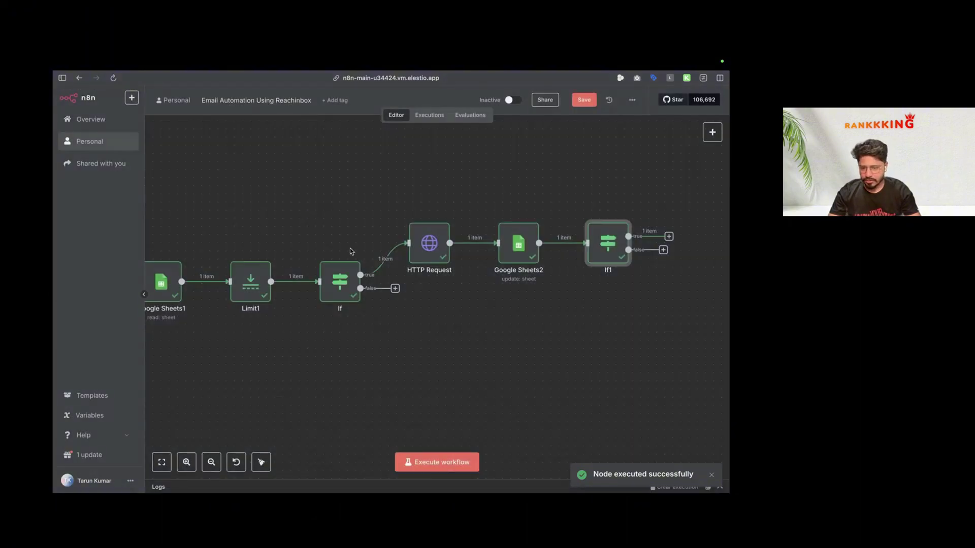
{"action": "scroll", "coordinate": [235, 366], "scroll_direction": "right", "scroll_amount": 5}
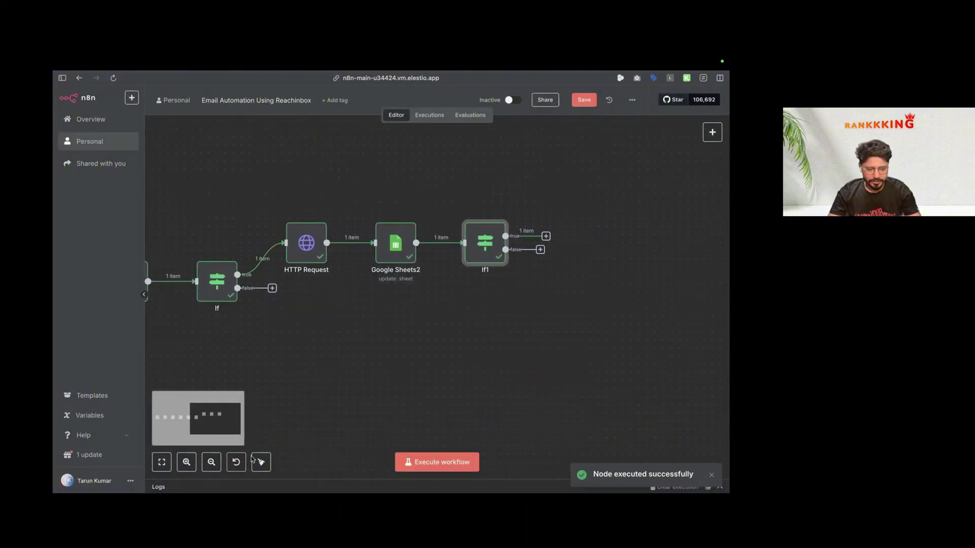
{"action": "left_click", "coordinate": [162, 462]}
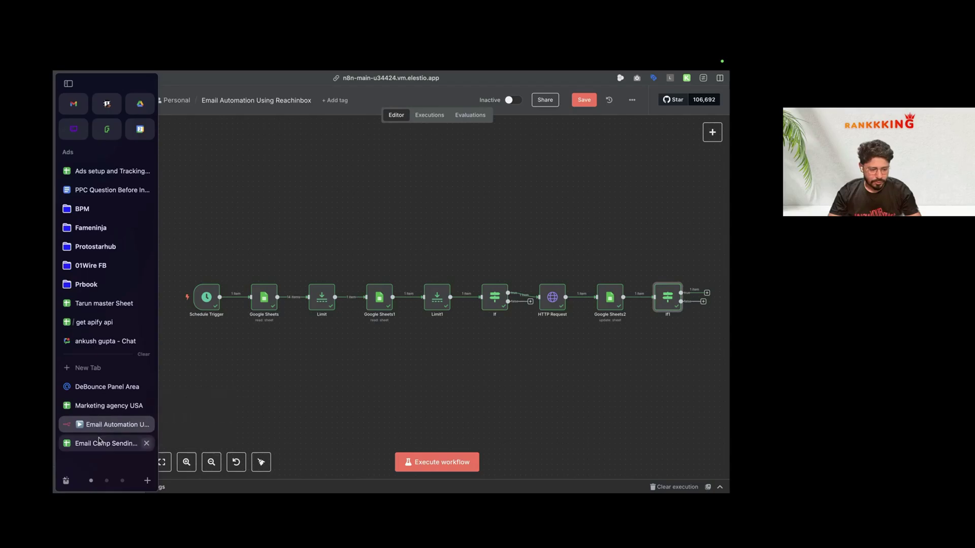
Step: Switch to the Email Camp Sending Using ReachInbox sheet and examine the Step 10 row's details for adding data to the campaign
{"action": "left_click", "coordinate": [99, 440]}
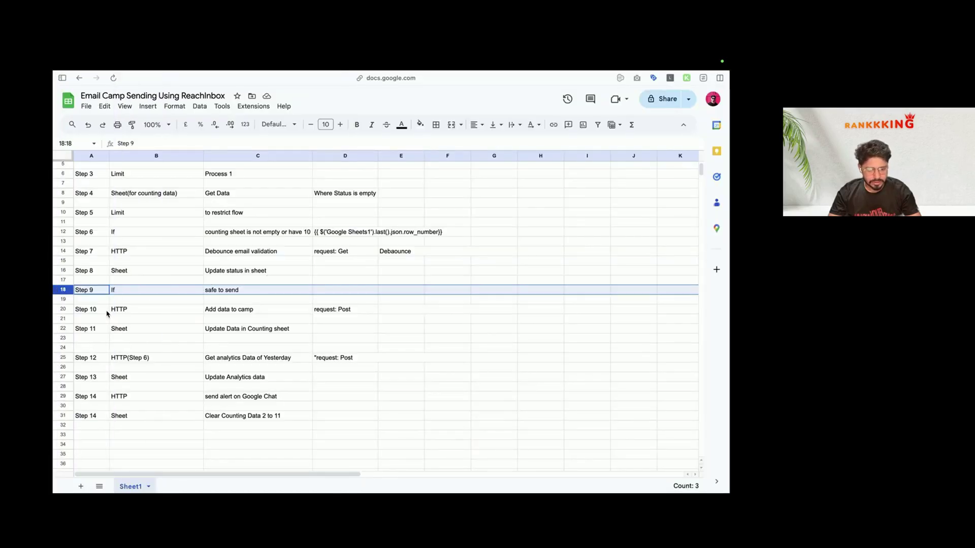
{"action": "left_click", "coordinate": [92, 310]}
{"action": "left_click", "coordinate": [231, 311]}
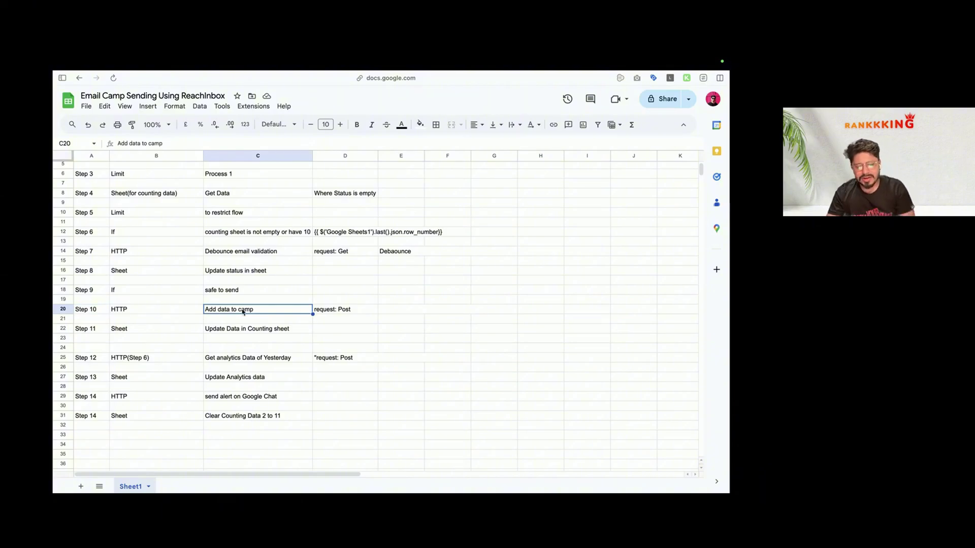
{"action": "left_click", "coordinate": [333, 308]}
{"action": "left_click_drag", "start_coordinate": [242, 150], "coordinate": [273, 202]}
{"action": "mouse_move", "coordinate": [54, 280]}
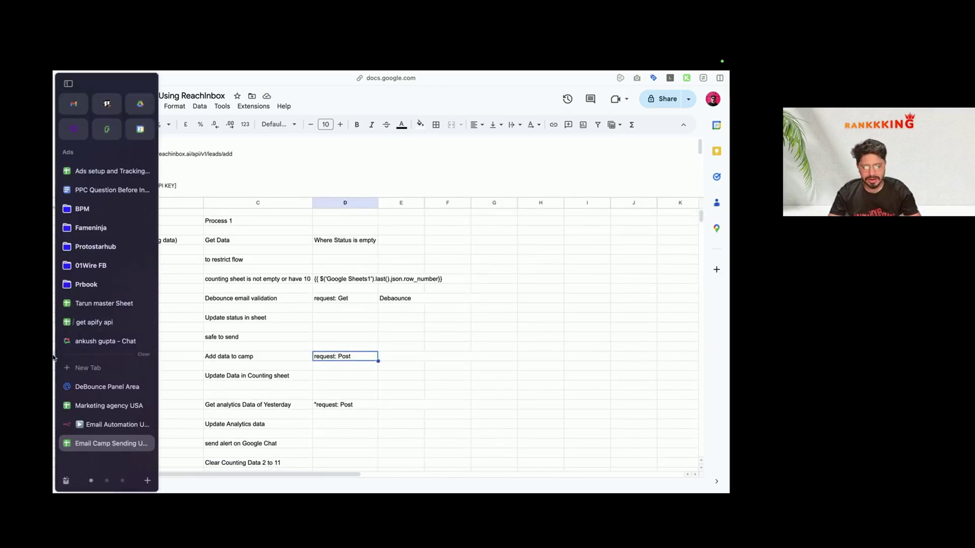
Step: Return to the n8n workflow and start adding a node on If1's true branch
{"action": "left_click", "coordinate": [102, 427]}
{"action": "scroll", "coordinate": [490, 303], "scroll_direction": "right", "scroll_amount": 5}
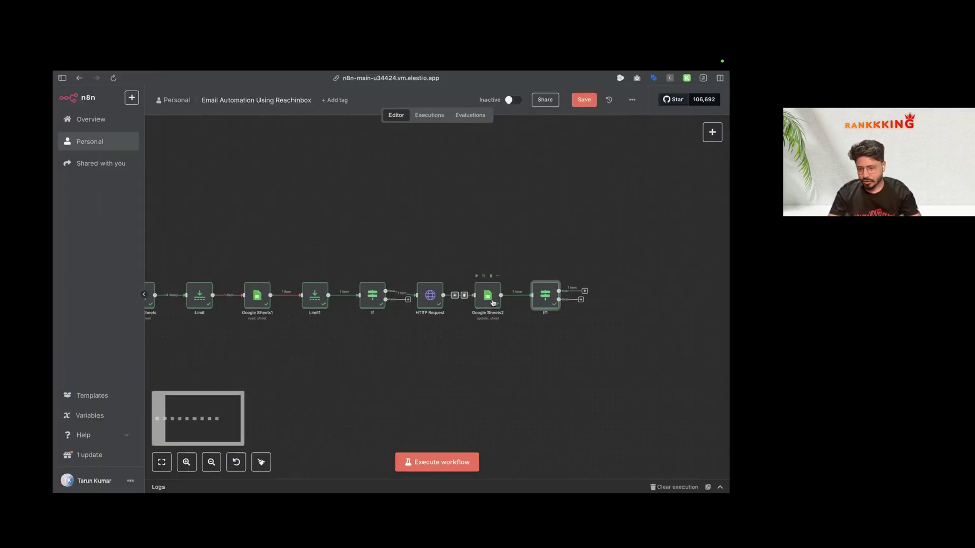
{"action": "left_click", "coordinate": [585, 291]}
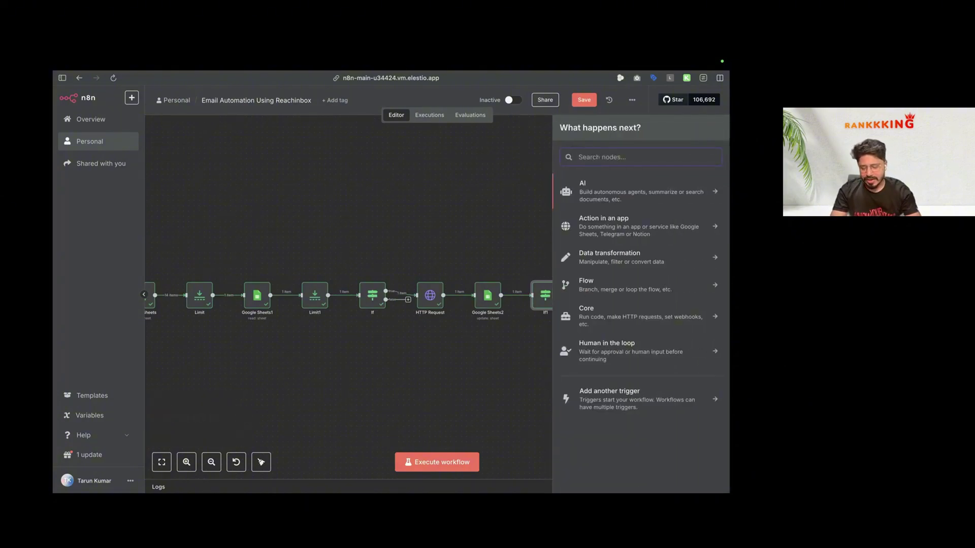
{"action": "type", "text": "reach"}
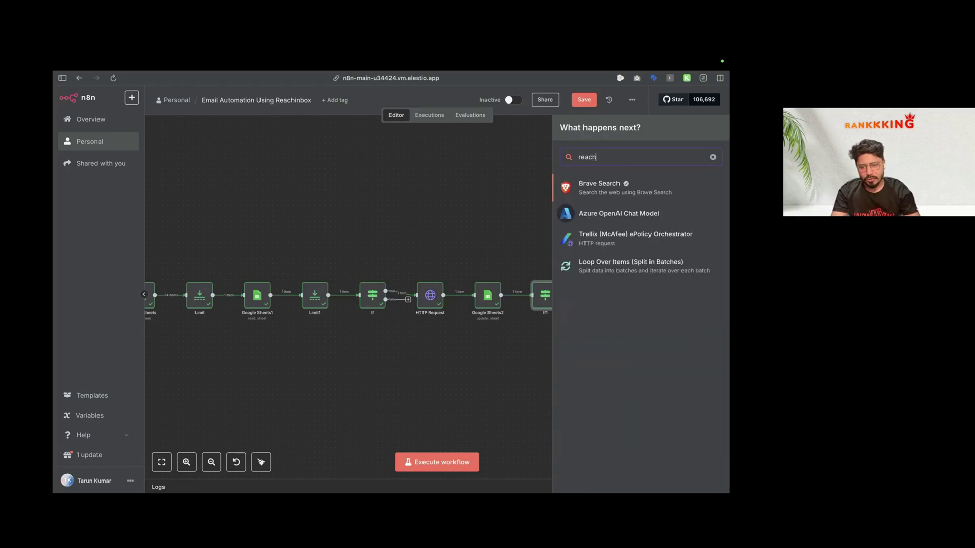
{"action": "key", "text": "super+a"}
{"action": "key", "text": "BackSpace"}
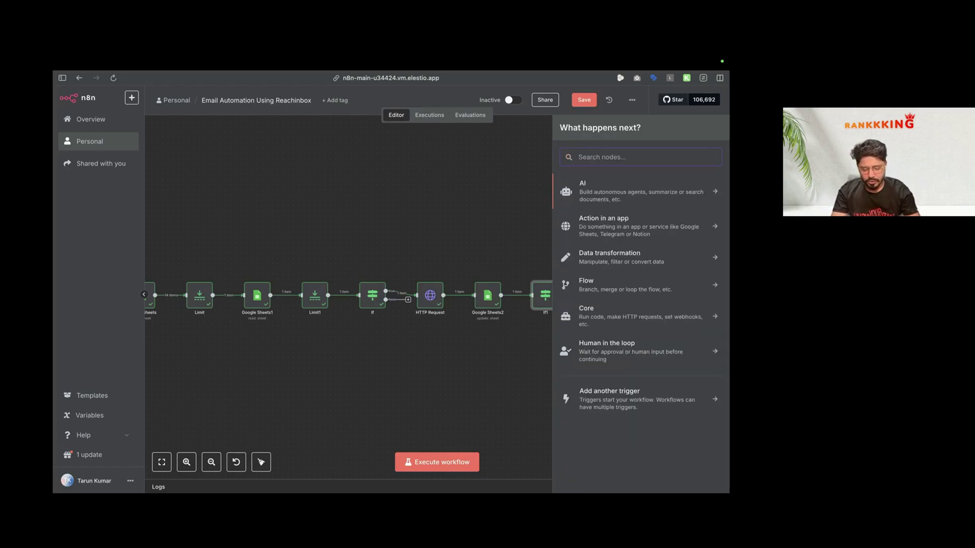
Step: Add an HTTP Request node after If1's true output and set its method to POST
{"action": "type", "text": "http"}
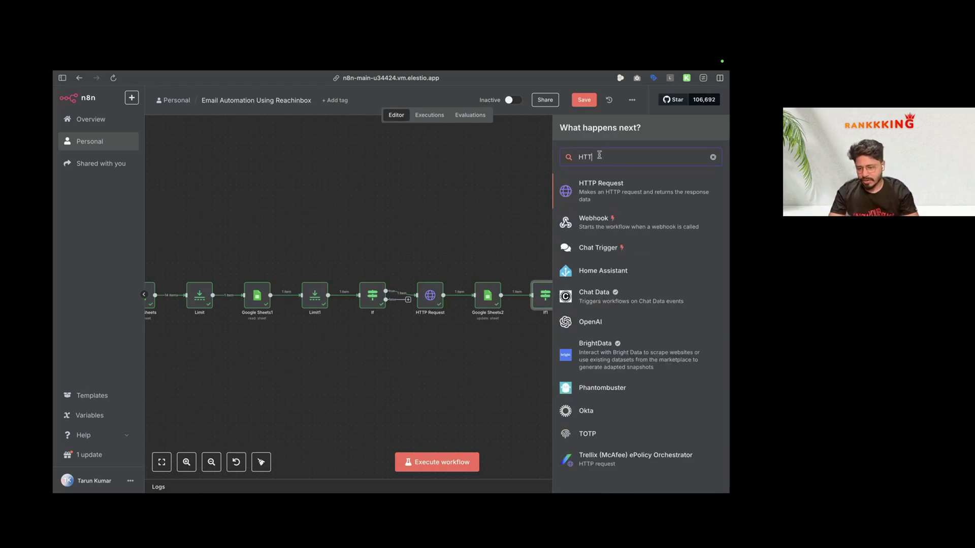
{"action": "left_click", "coordinate": [606, 184]}
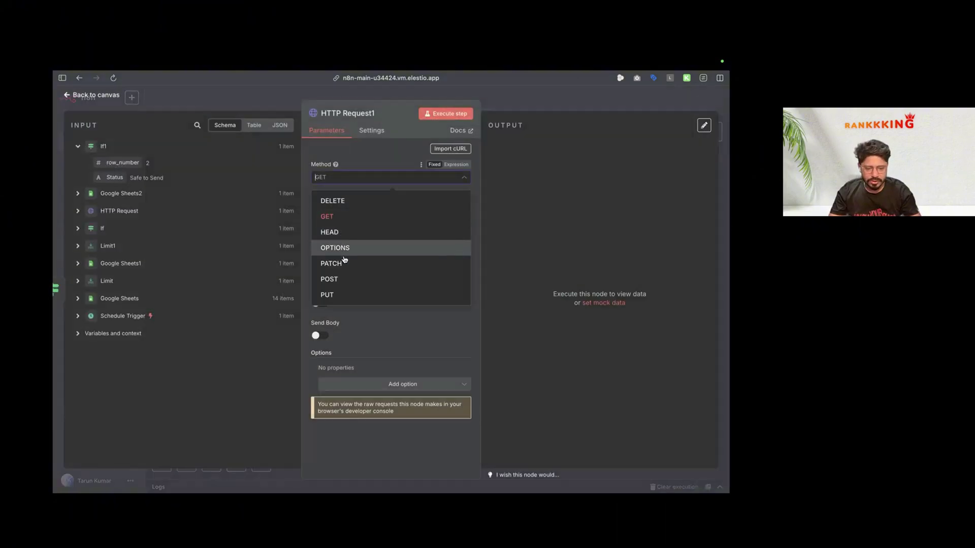
{"action": "left_click", "coordinate": [381, 279]}
{"action": "mouse_move", "coordinate": [53, 350]}
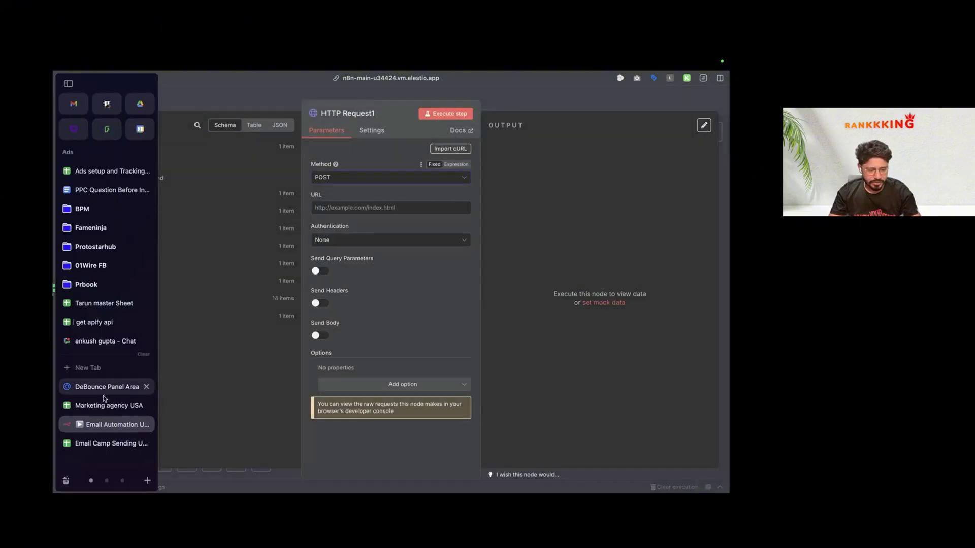
{"action": "left_click", "coordinate": [108, 446]}
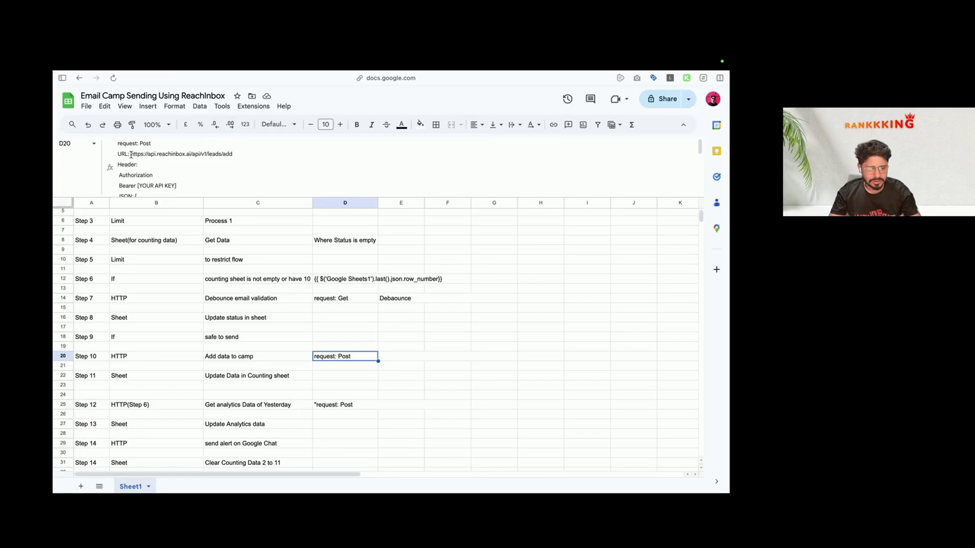
{"action": "left_click_drag", "start_coordinate": [131, 155], "coordinate": [237, 154]}
{"action": "mouse_move", "coordinate": [54, 272]}
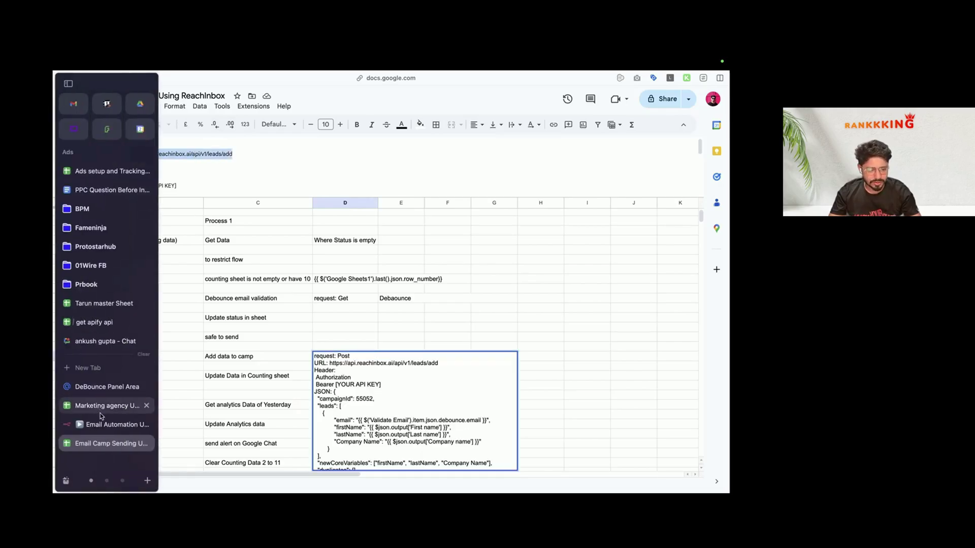
{"action": "left_click", "coordinate": [102, 423]}
{"action": "left_click", "coordinate": [355, 177]}
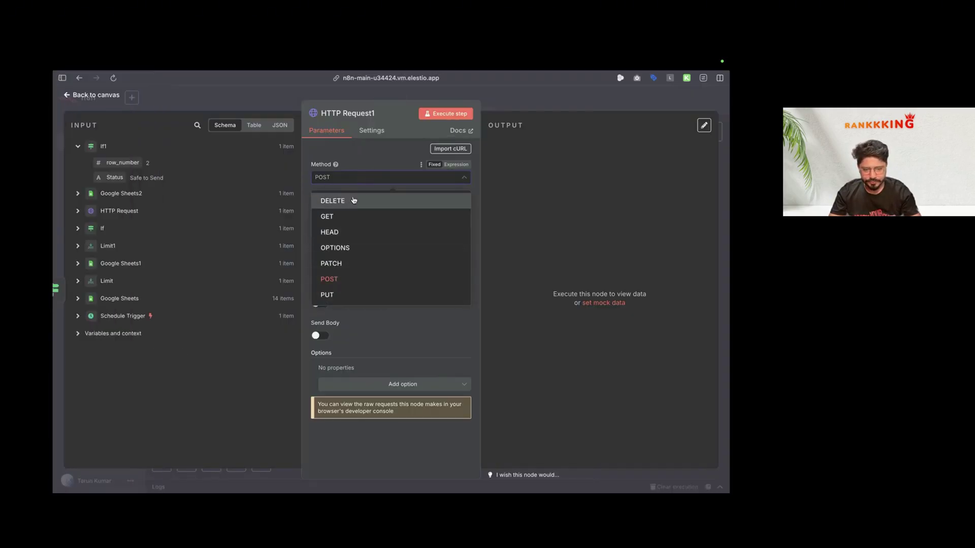
{"action": "left_click", "coordinate": [339, 280]}
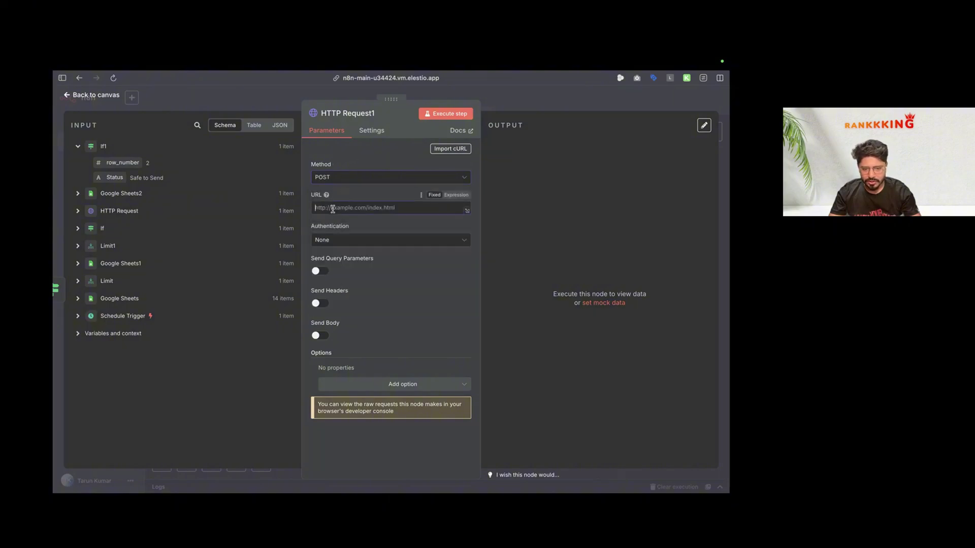
{"action": "left_click", "coordinate": [333, 208]}
{"action": "key", "text": "ctrl+v"}
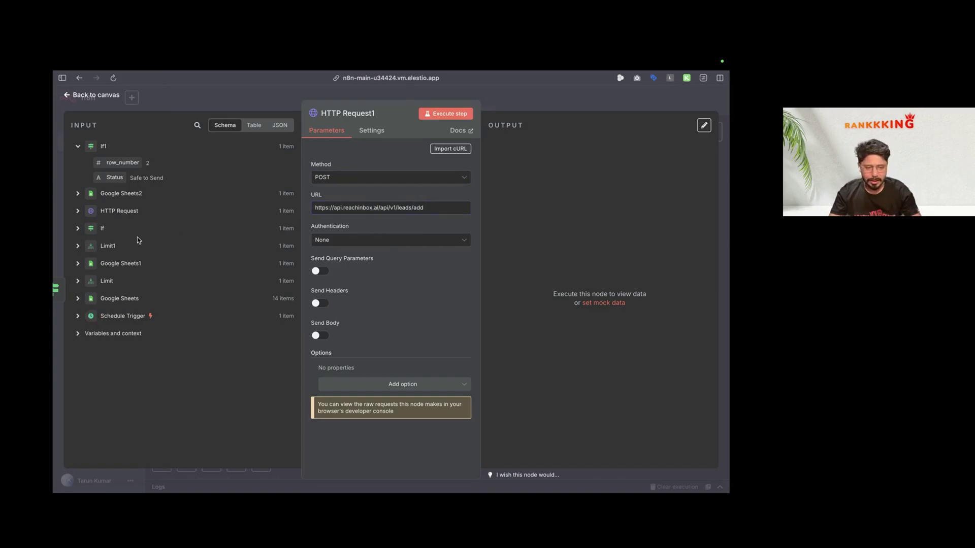
Step: Turn on sending headers for the request and name the header parameter Authorization
{"action": "key", "text": "ctrl+Tab"}
{"action": "key", "text": "ctrl+Tab"}
{"action": "scroll", "coordinate": [359, 302], "scroll_direction": "down", "scroll_amount": 3}
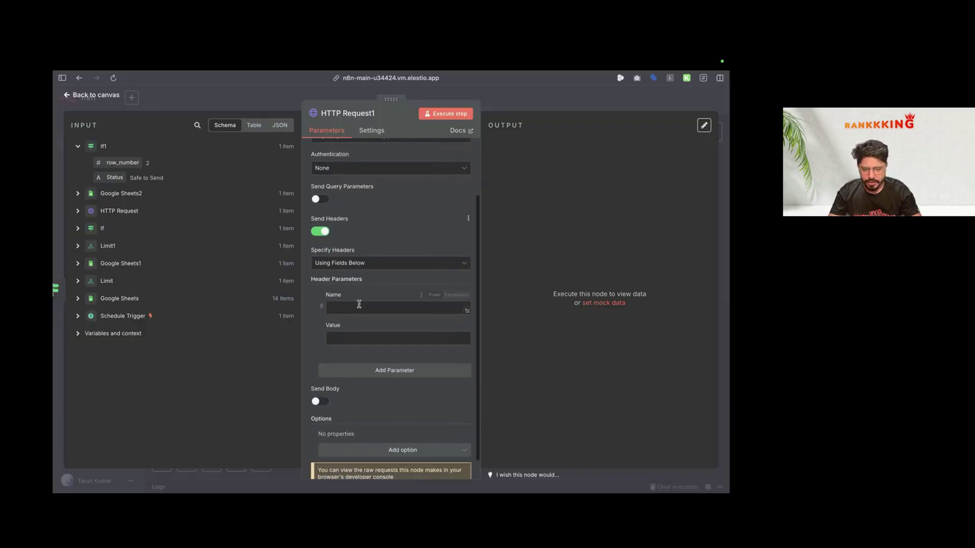
{"action": "left_click", "coordinate": [349, 308]}
{"action": "type", "text": "Authorization"}
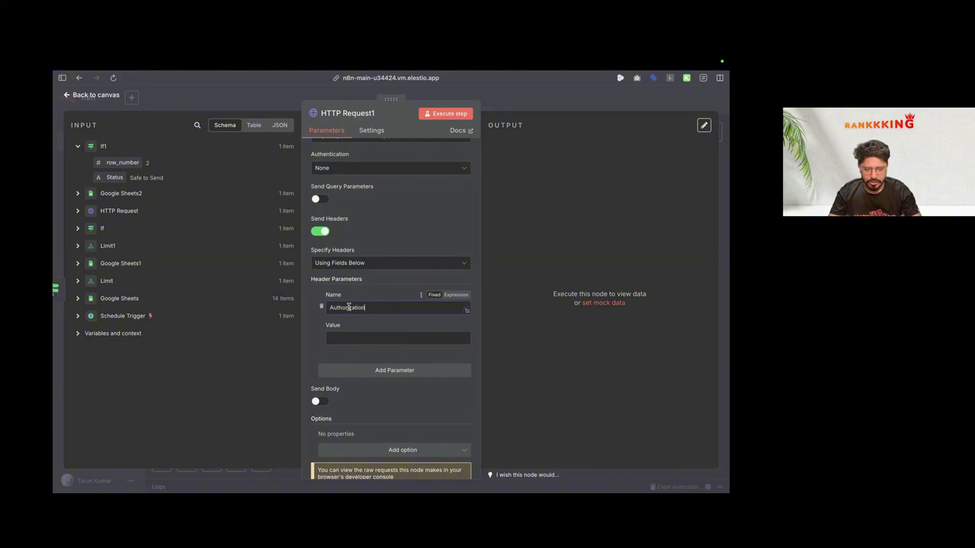
Step: Set the Authorization header's value to "Bearer [YOUR API KEY]", copied from the Step 10 notes in the sheet
{"action": "left_click", "coordinate": [347, 339]}
{"action": "mouse_move", "coordinate": [56, 394]}
{"action": "left_click", "coordinate": [107, 405]}
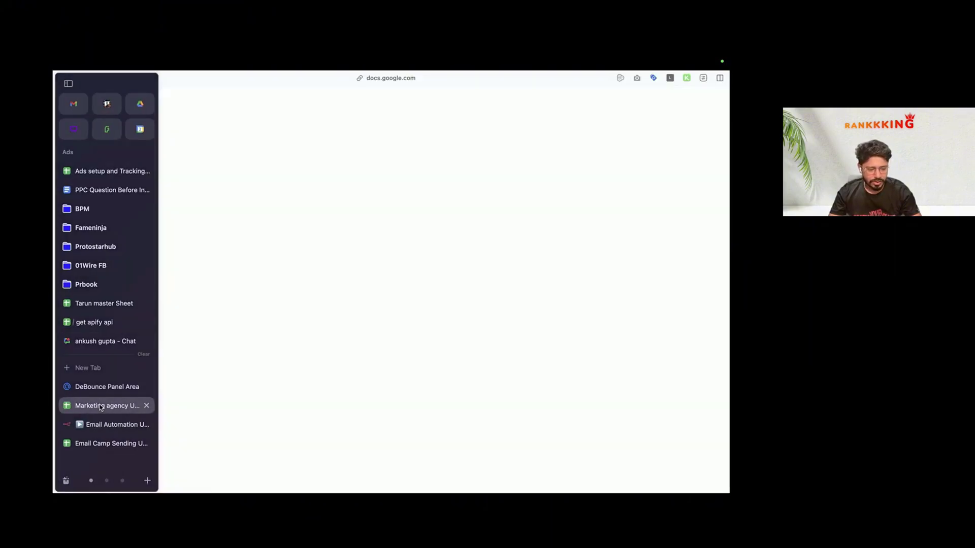
{"action": "left_click", "coordinate": [111, 443]}
{"action": "scroll", "coordinate": [168, 183], "scroll_direction": "down", "scroll_amount": 1}
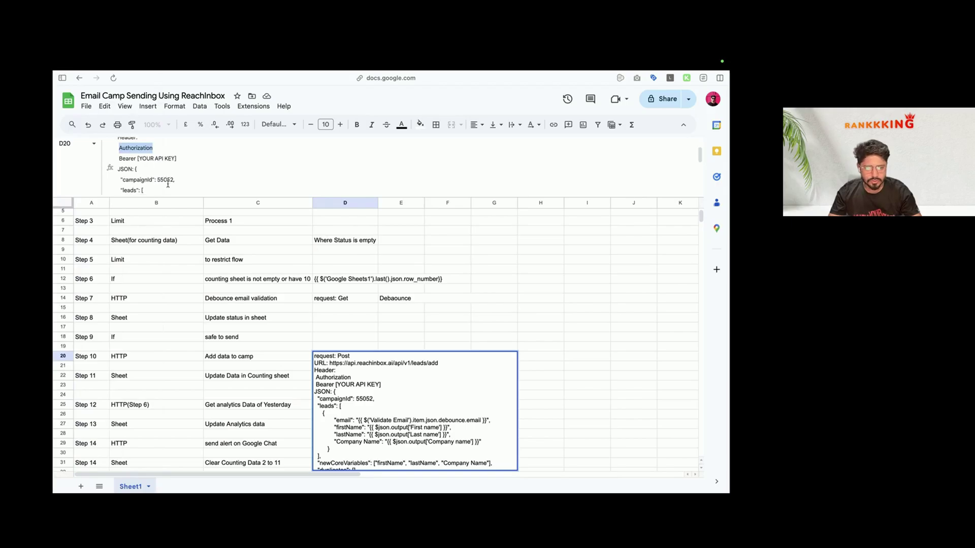
{"action": "left_click", "coordinate": [118, 158]}
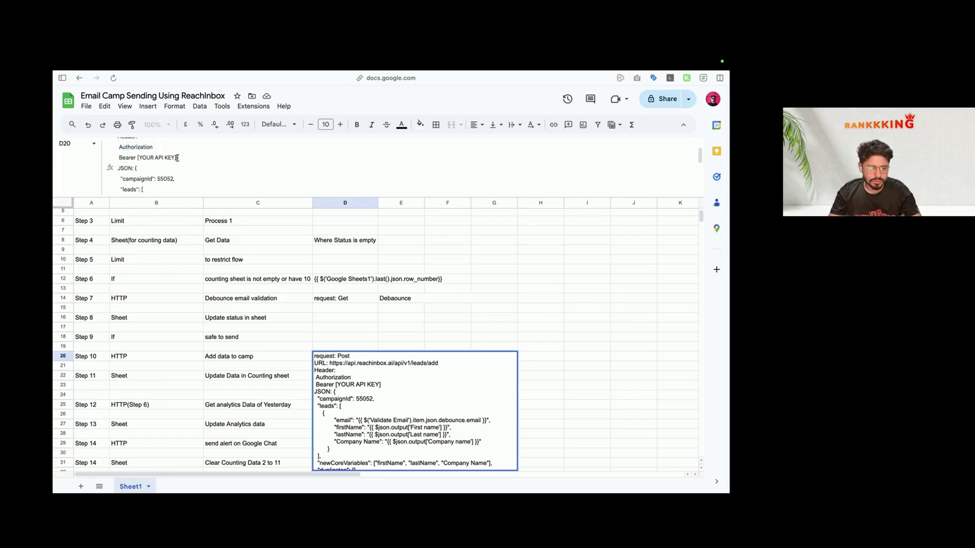
{"action": "left_click_drag", "start_coordinate": [189, 156], "coordinate": [120, 157]}
{"action": "mouse_move", "coordinate": [53, 281]}
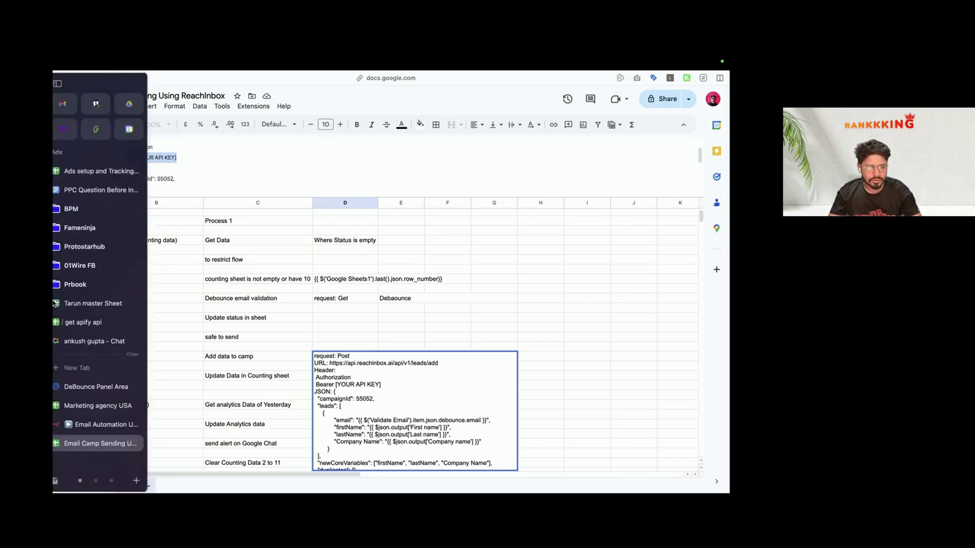
{"action": "left_click", "coordinate": [102, 430]}
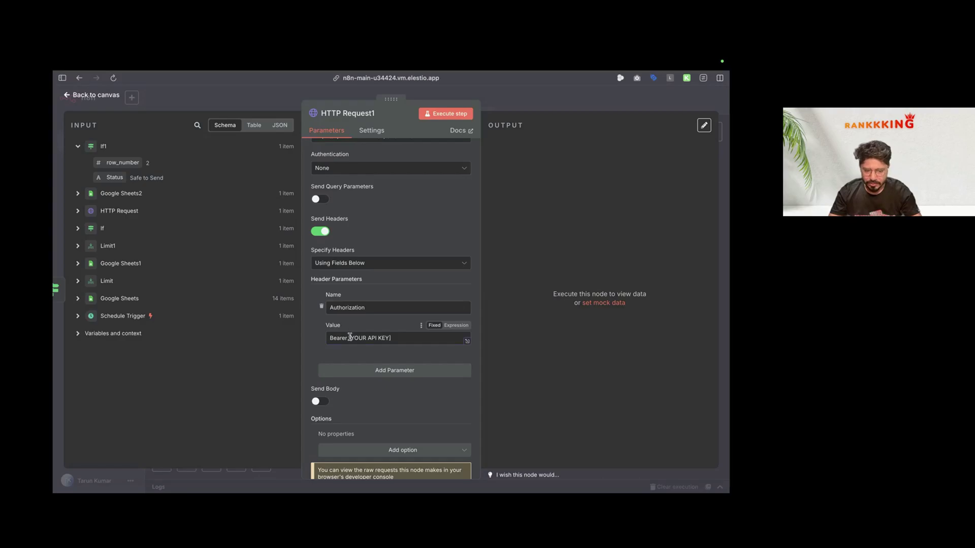
{"action": "left_click_drag", "start_coordinate": [349, 338], "coordinate": [382, 338]}
Step: Check the JSON body in the Step 10 notes, turn on sending a body and specify it using JSON
{"action": "mouse_move", "coordinate": [53, 305]}
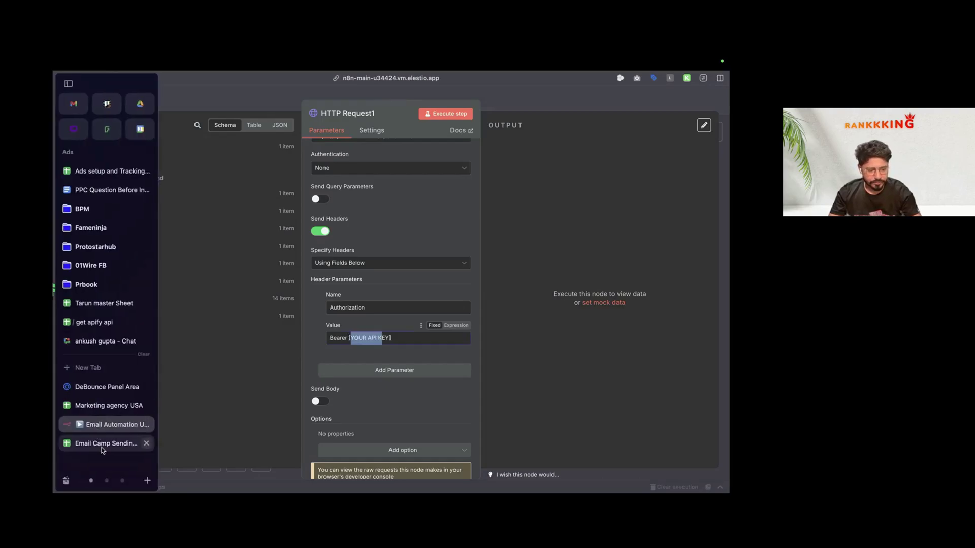
{"action": "left_click", "coordinate": [102, 444]}
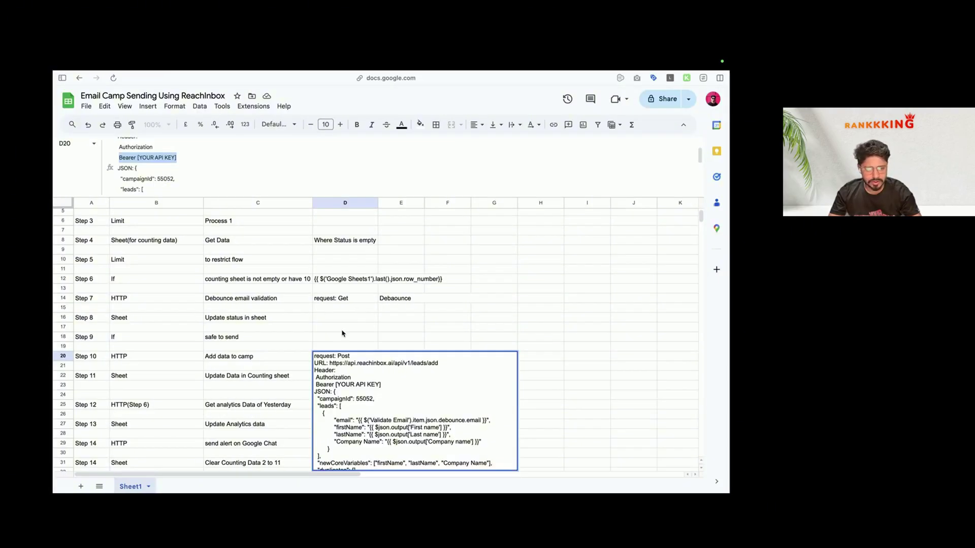
{"action": "scroll", "coordinate": [198, 166], "scroll_direction": "down", "scroll_amount": 3}
{"action": "scroll", "coordinate": [198, 166], "scroll_direction": "up", "scroll_amount": 1}
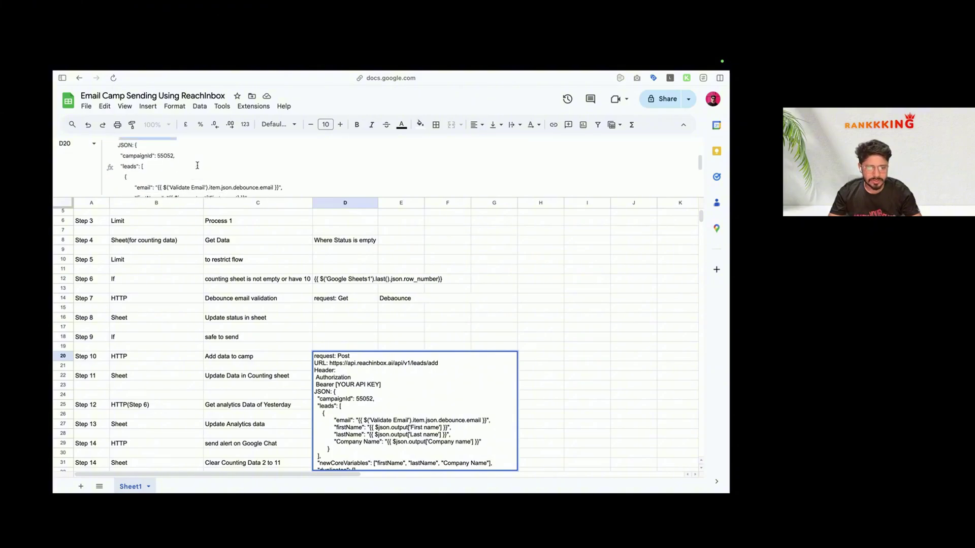
{"action": "key", "text": "ctrl+Tab"}
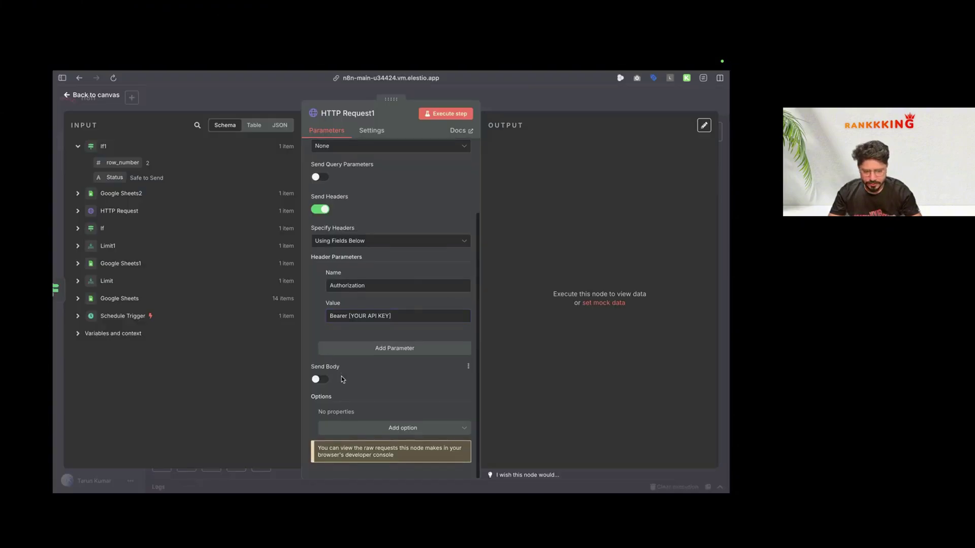
{"action": "left_click", "coordinate": [324, 380]}
{"action": "scroll", "coordinate": [358, 387], "scroll_direction": "down", "scroll_amount": 4}
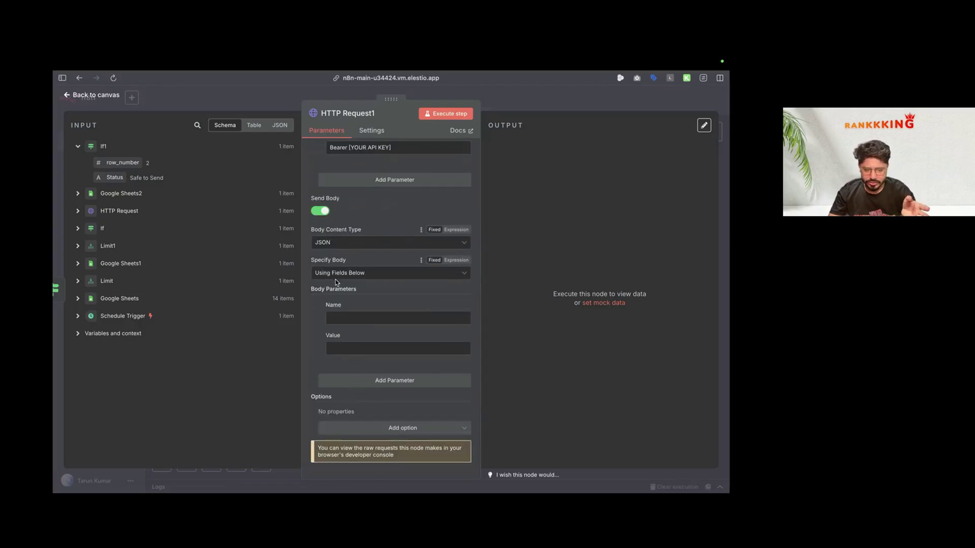
{"action": "left_click", "coordinate": [345, 273]}
{"action": "left_click", "coordinate": [342, 311]}
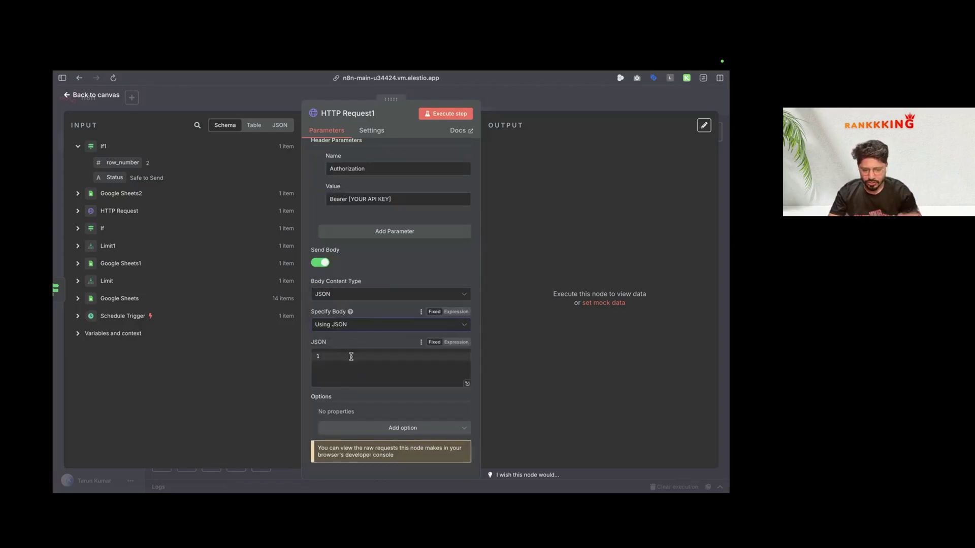
{"action": "left_click", "coordinate": [352, 356]}
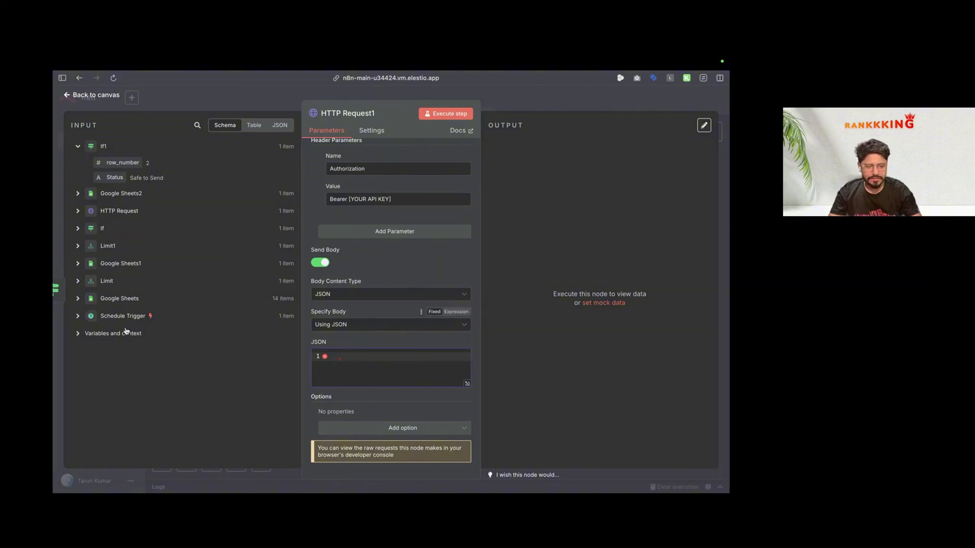
Step: Copy the JSON body with campaignId and leads from the sheet's Step 10 notes into the POST request's JSON body in n8n
{"action": "mouse_move", "coordinate": [54, 362]}
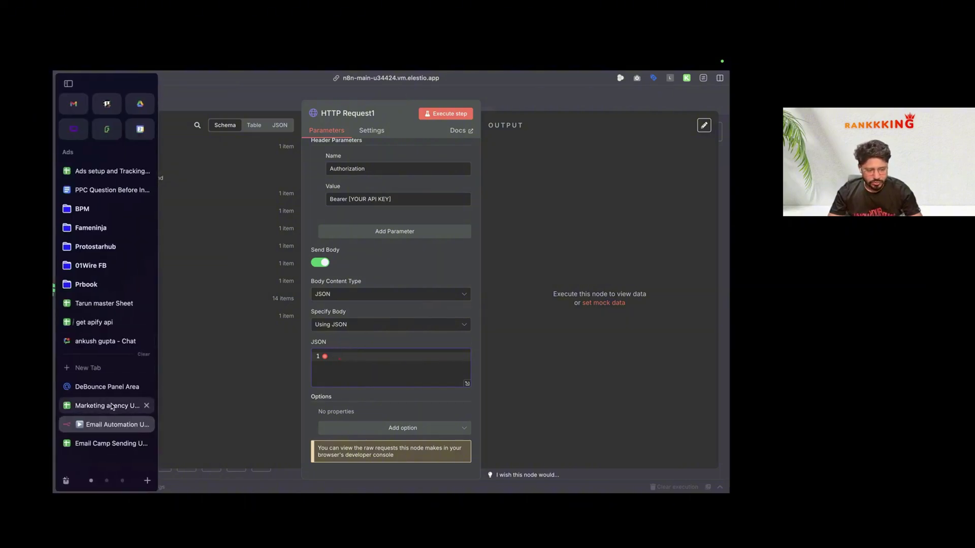
{"action": "left_click", "coordinate": [106, 441]}
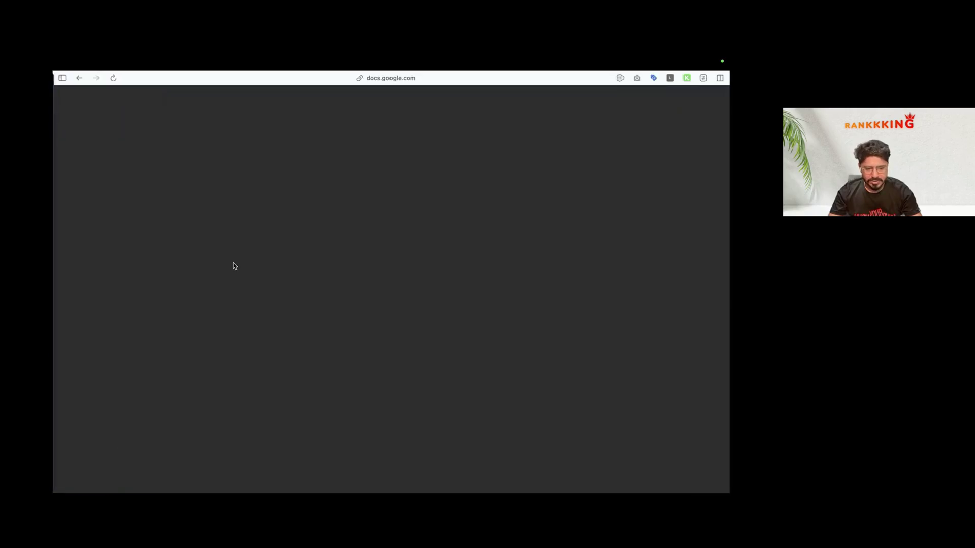
{"action": "scroll", "coordinate": [144, 168], "scroll_direction": "up", "scroll_amount": 2}
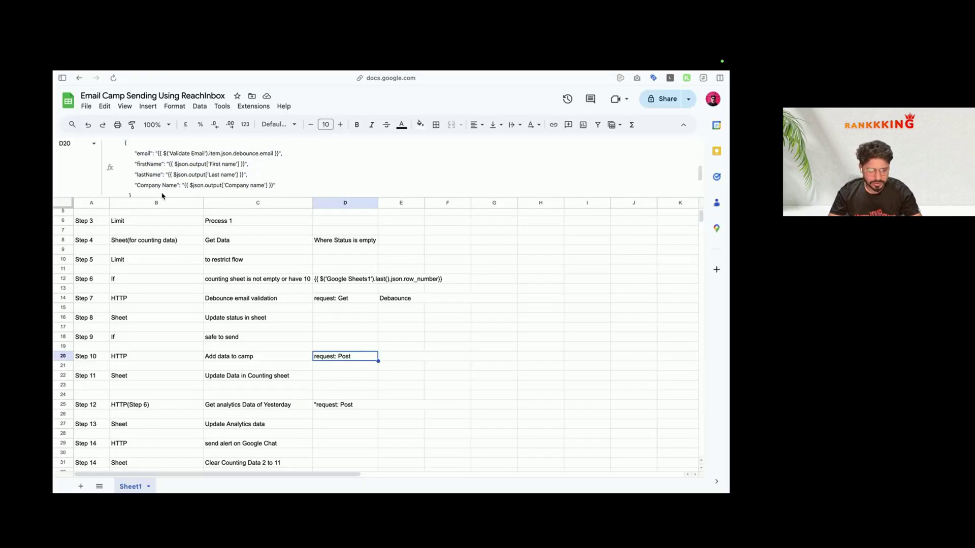
{"action": "left_click_drag", "start_coordinate": [162, 196], "coordinate": [162, 277]}
{"action": "left_click_drag", "start_coordinate": [121, 157], "coordinate": [156, 316]}
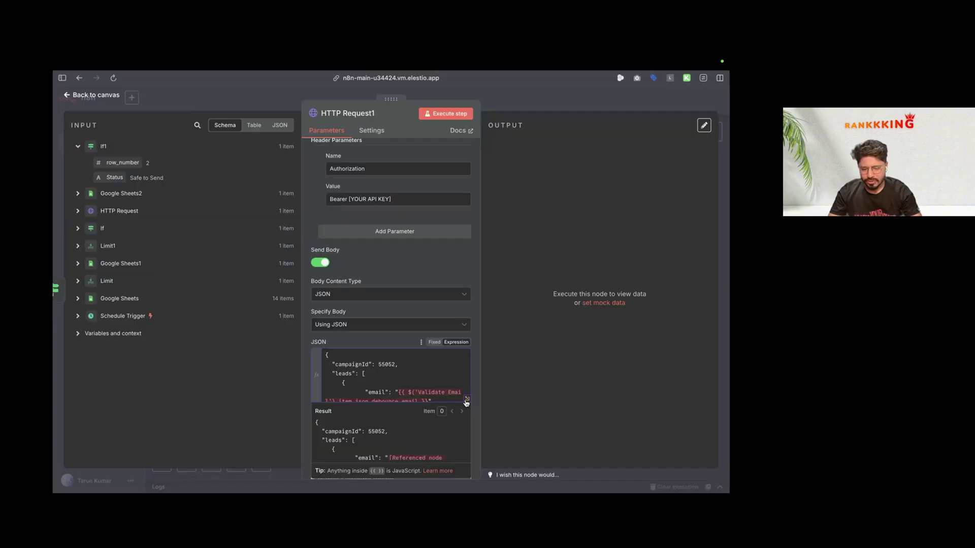
Step: Open the JSON body in the expanded expression editor and review its leads, email, firstName, lastName and Company Name keys
{"action": "left_click", "coordinate": [465, 402]}
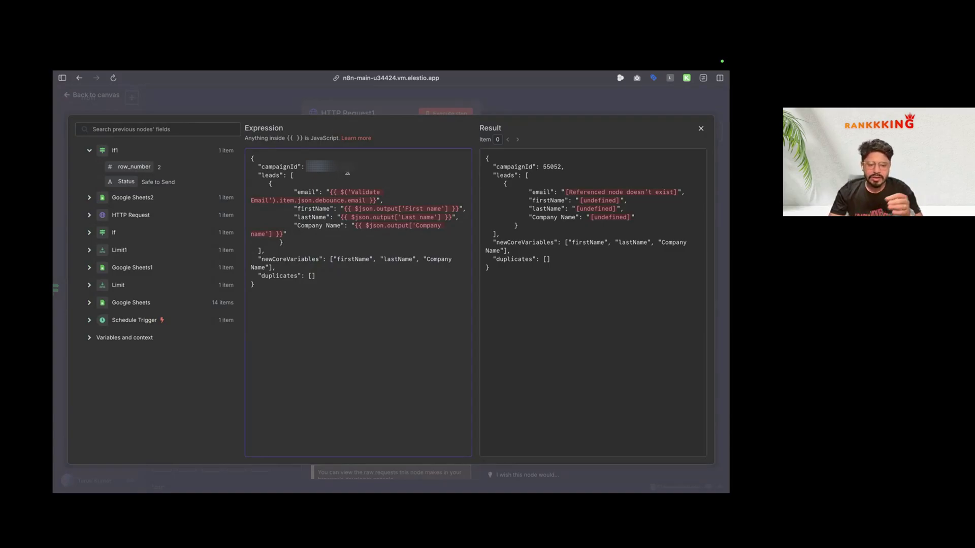
{"action": "double_click", "coordinate": [270, 175]}
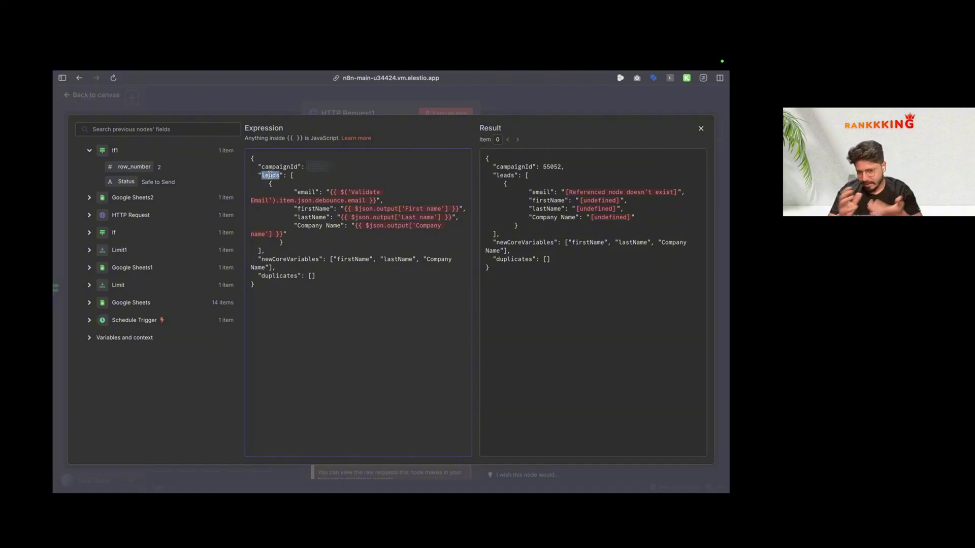
{"action": "double_click", "coordinate": [307, 192]}
{"action": "double_click", "coordinate": [309, 207]}
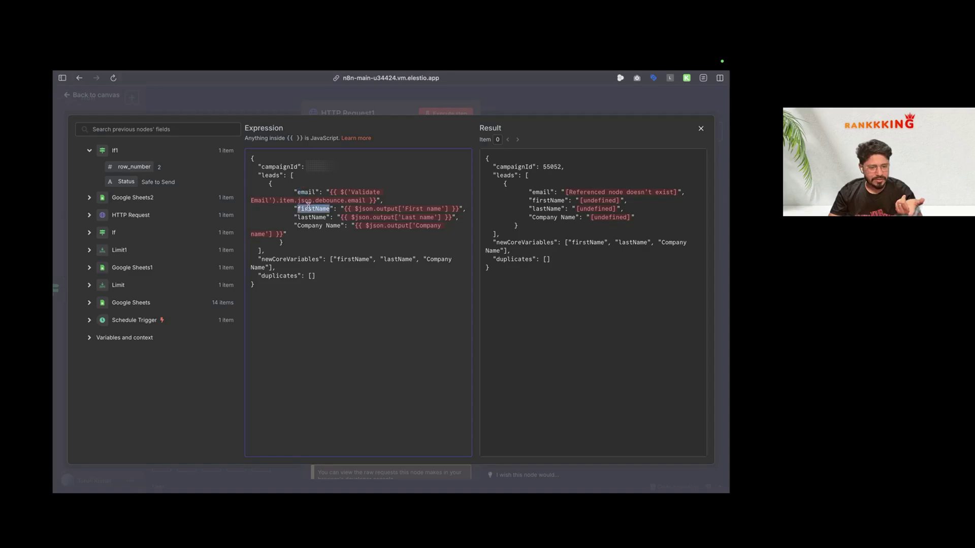
{"action": "left_click", "coordinate": [310, 217]}
{"action": "double_click", "coordinate": [311, 227]}
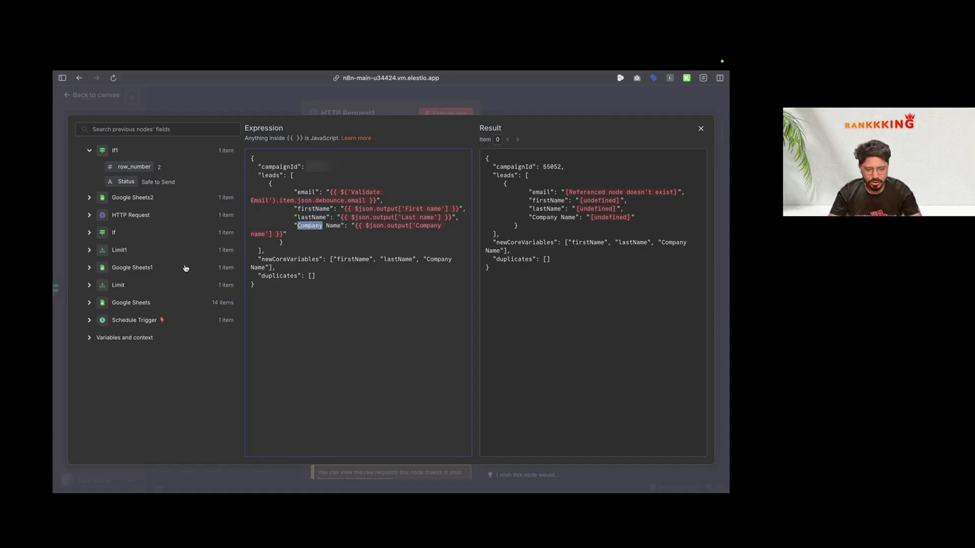
Step: Replace the email expression in the JSON body with the Email field from the Limit node's output
{"action": "left_click", "coordinate": [89, 199]}
{"action": "left_click", "coordinate": [90, 198]}
{"action": "left_click", "coordinate": [91, 217]}
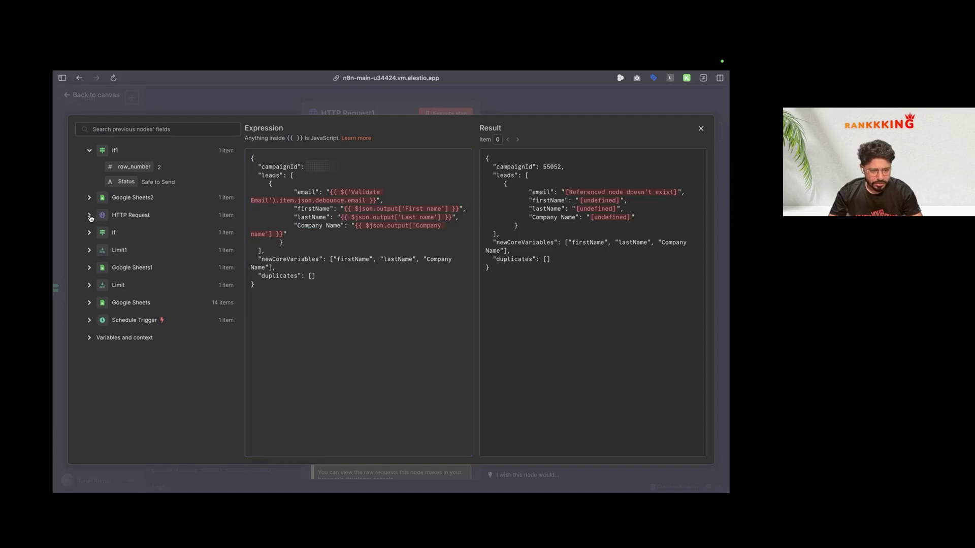
{"action": "left_click", "coordinate": [133, 283]}
{"action": "scroll", "coordinate": [137, 290], "scroll_direction": "down", "scroll_amount": 1}
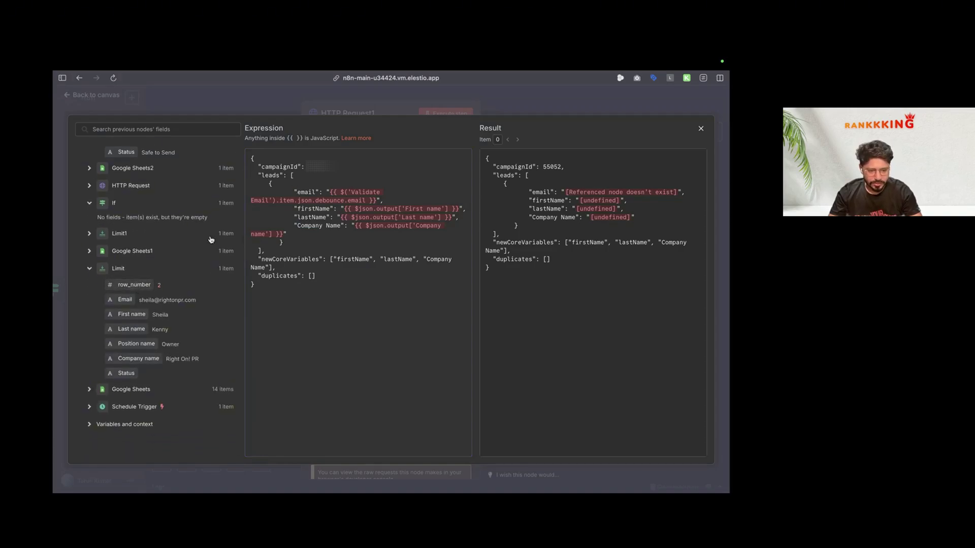
{"action": "scroll", "coordinate": [146, 215], "scroll_direction": "up", "scroll_amount": 2}
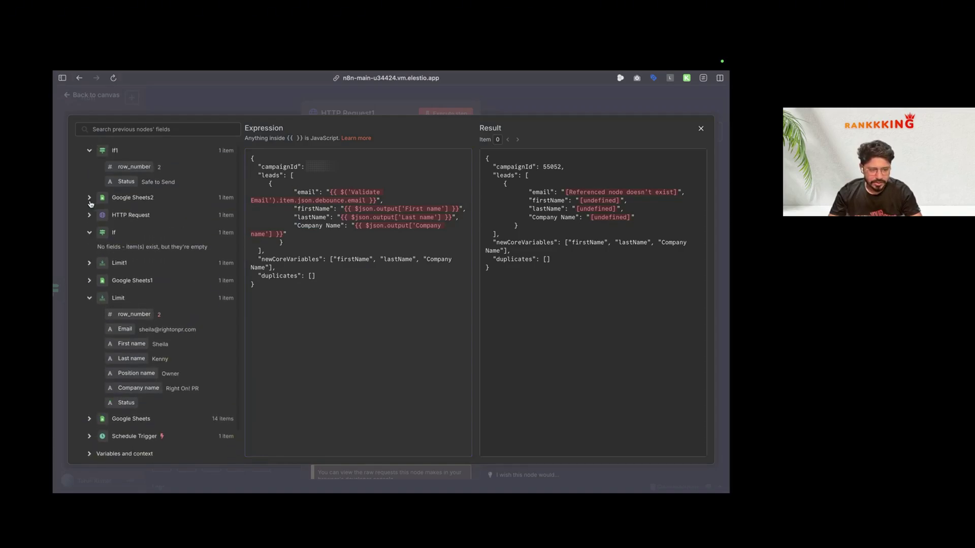
{"action": "scroll", "coordinate": [126, 255], "scroll_direction": "down", "scroll_amount": 2}
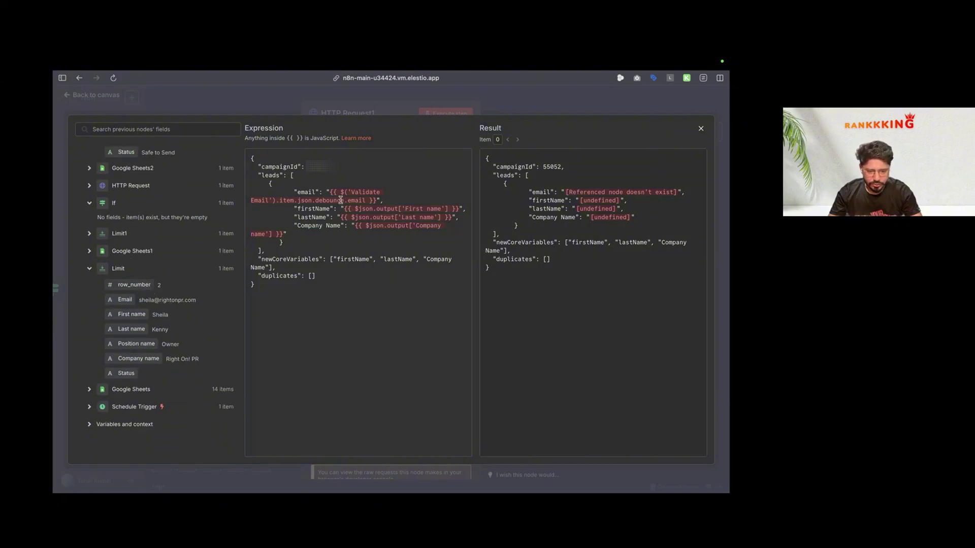
{"action": "left_click_drag", "start_coordinate": [330, 193], "coordinate": [377, 201]}
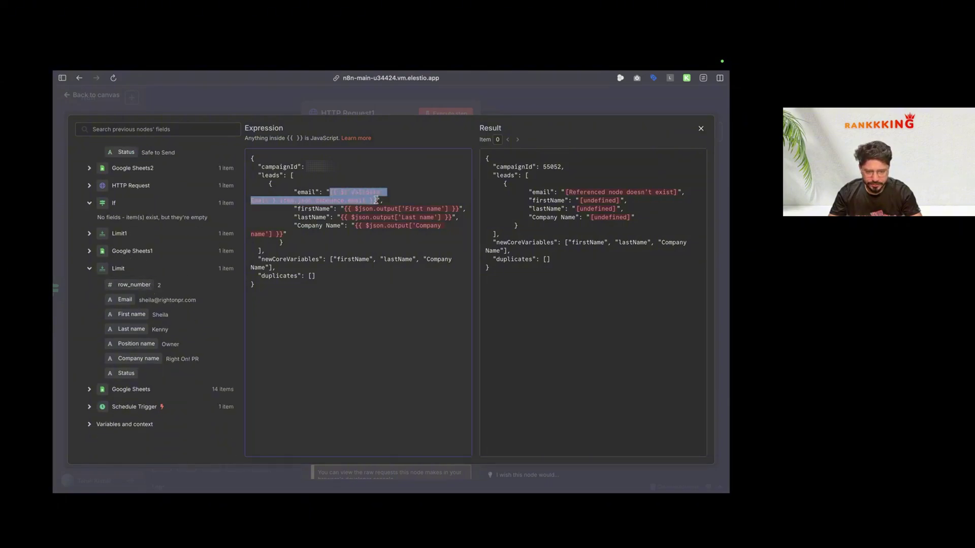
{"action": "key", "text": "BackSpace"}
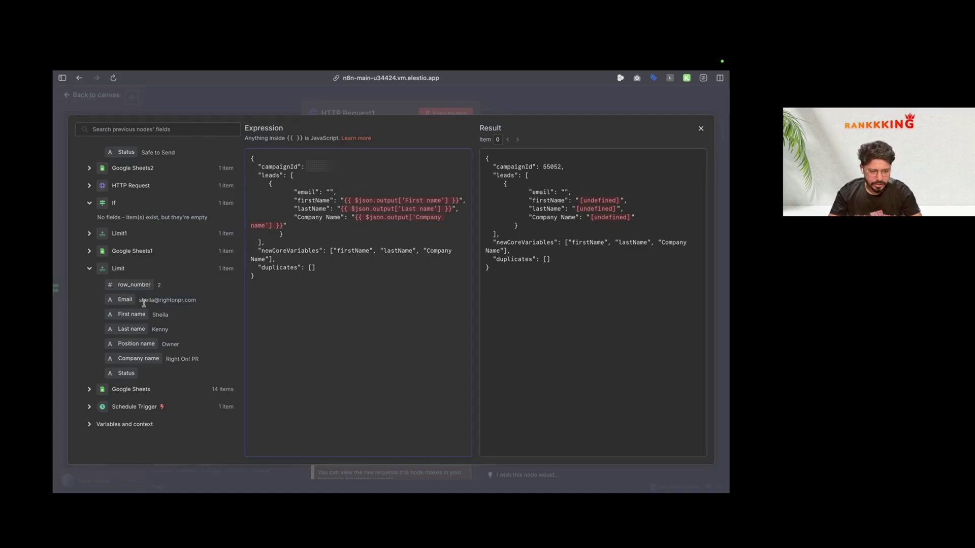
{"action": "left_click_drag", "start_coordinate": [290, 237], "coordinate": [329, 192]}
Step: Replace the firstName expression in the JSON body with the First name field from the Limit node
{"action": "left_click", "coordinate": [368, 206]}
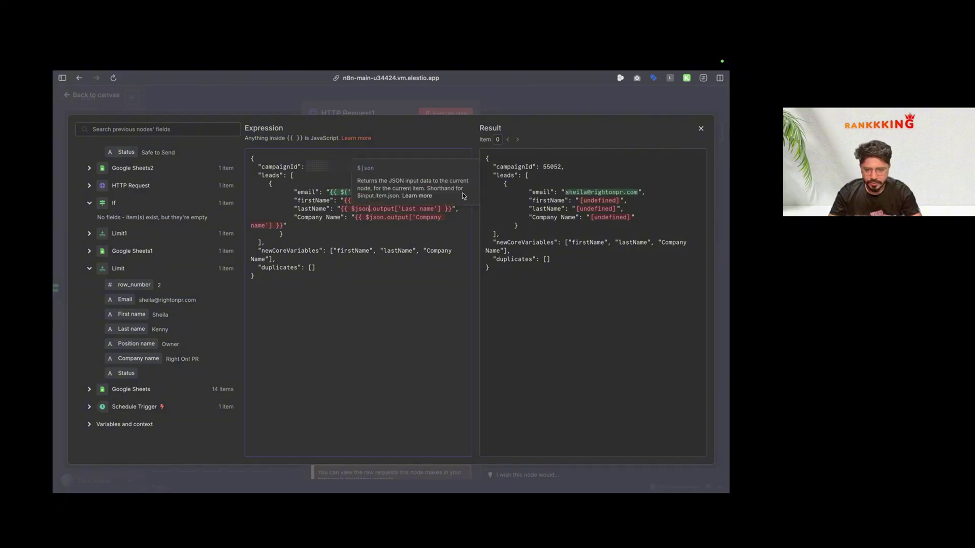
{"action": "left_click_drag", "start_coordinate": [344, 201], "coordinate": [459, 201]}
{"action": "key", "text": "BackSpace"}
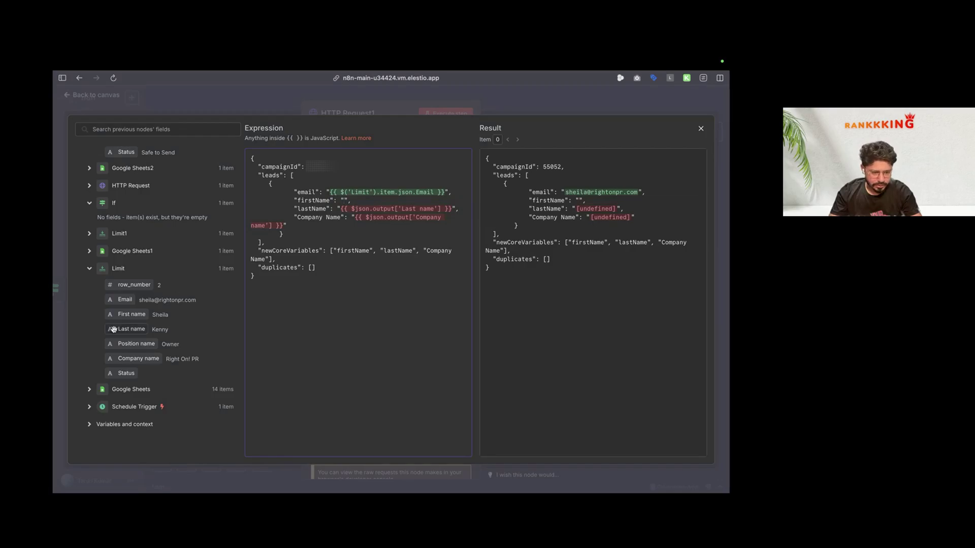
{"action": "left_click_drag", "start_coordinate": [132, 315], "coordinate": [455, 216]}
Step: Map lastName and Company Name in the JSON body to the Limit node's Last name and Company name fields
{"action": "key", "text": "BackSpace"}
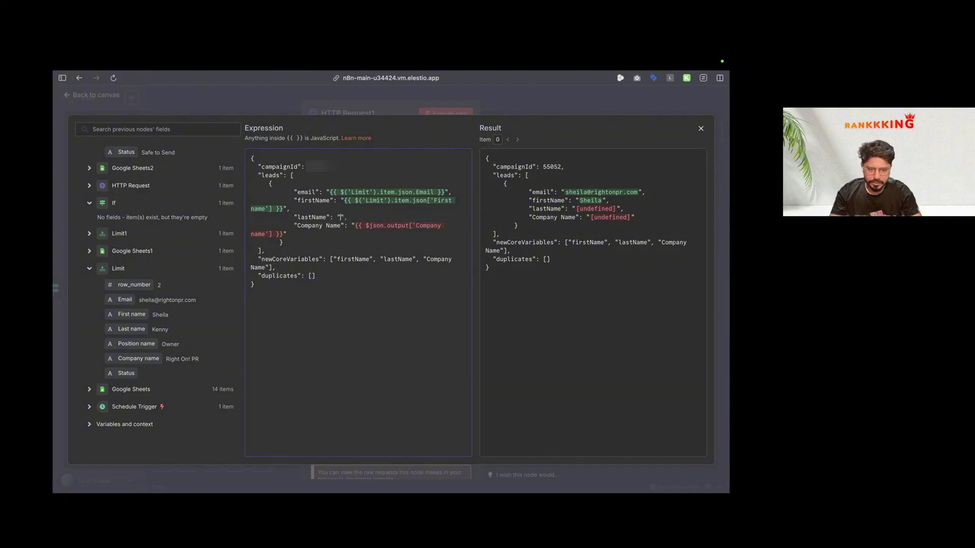
{"action": "left_click_drag", "start_coordinate": [133, 329], "coordinate": [343, 220]}
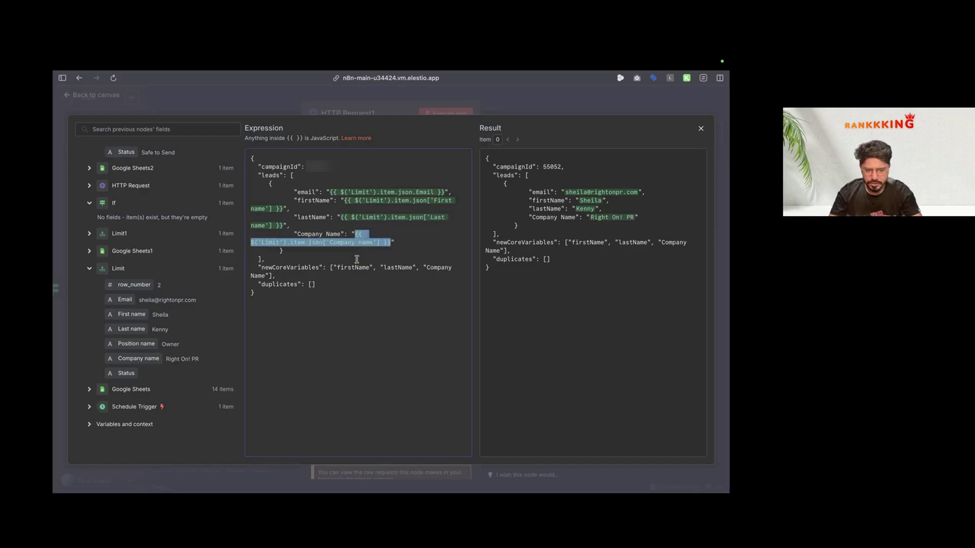
{"action": "left_click", "coordinate": [404, 244]}
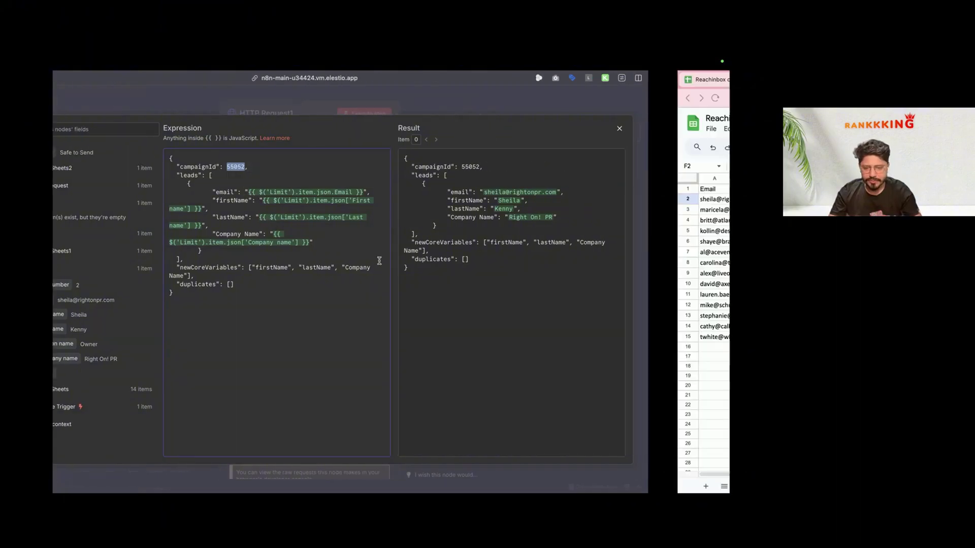
Step: Switch to ReachInbox and create a new campaign named Demo Camp from the Campaigns page
{"action": "key", "text": "super+Tab"}
{"action": "key", "text": "super+Tab"}
{"action": "mouse_move", "coordinate": [54, 315]}
{"action": "key", "text": "ctrl+Right"}
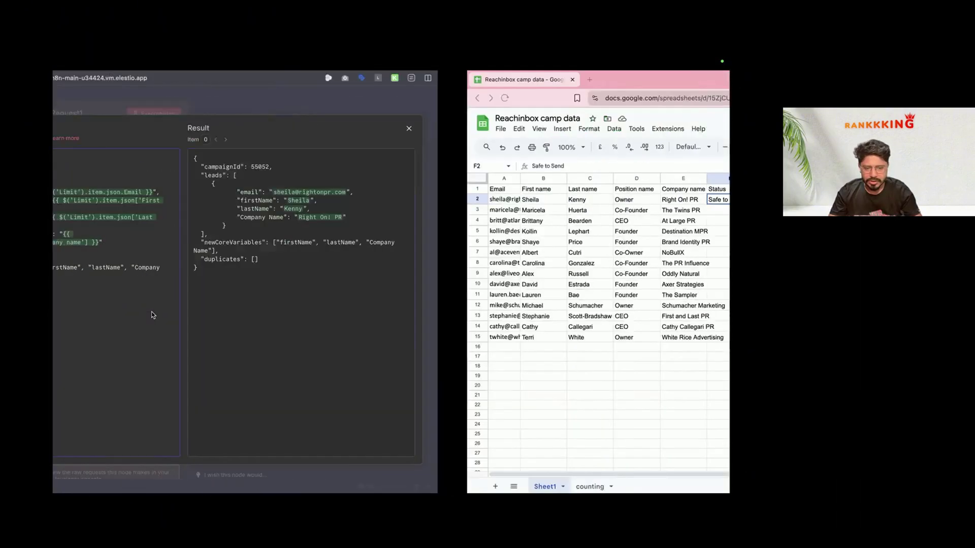
{"action": "key", "text": "ctrl+Right"}
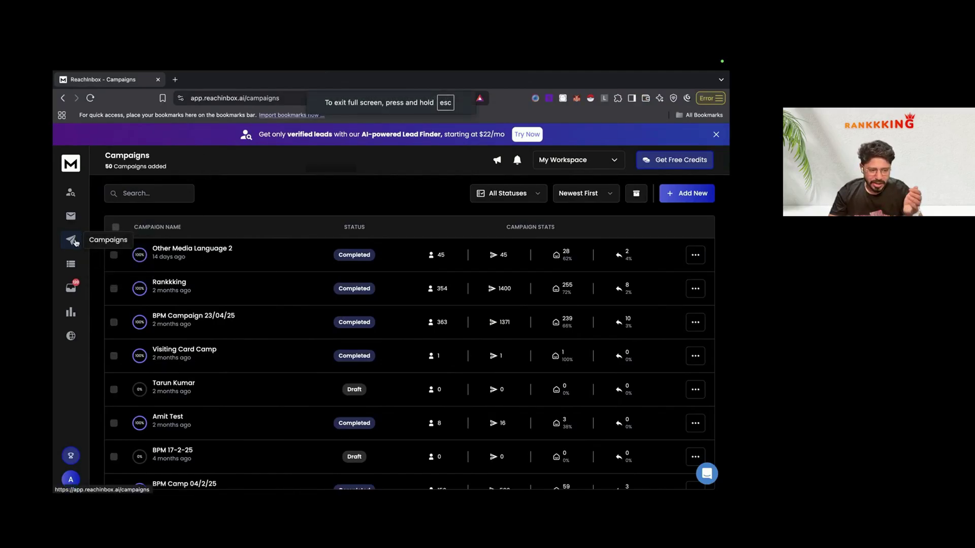
{"action": "scroll", "coordinate": [198, 260], "scroll_direction": "down", "scroll_amount": 8}
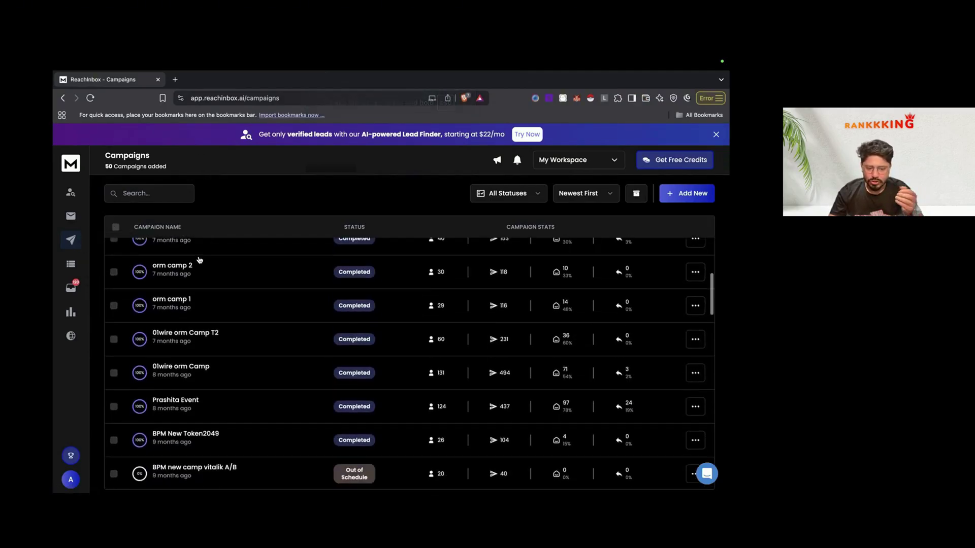
{"action": "scroll", "coordinate": [196, 258], "scroll_direction": "up", "scroll_amount": 8}
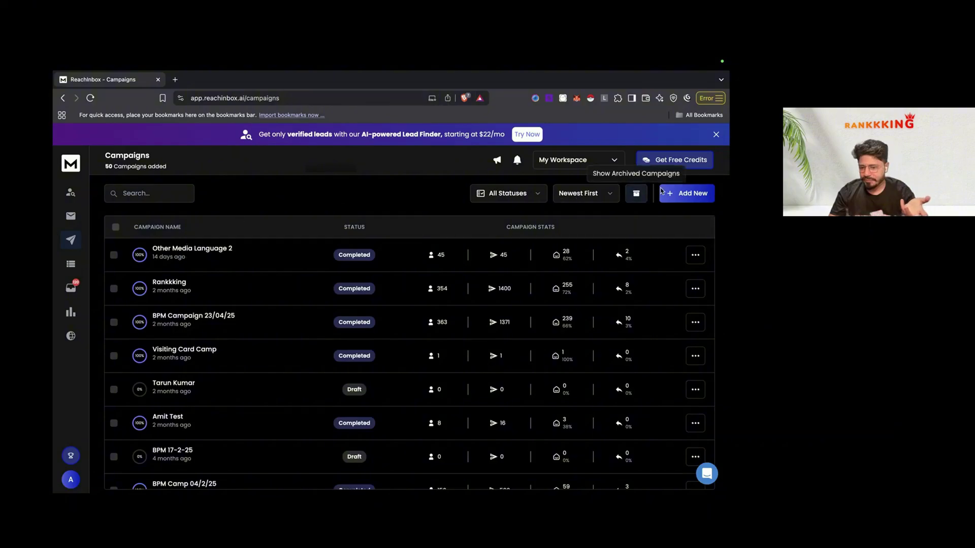
{"action": "left_click", "coordinate": [677, 194]}
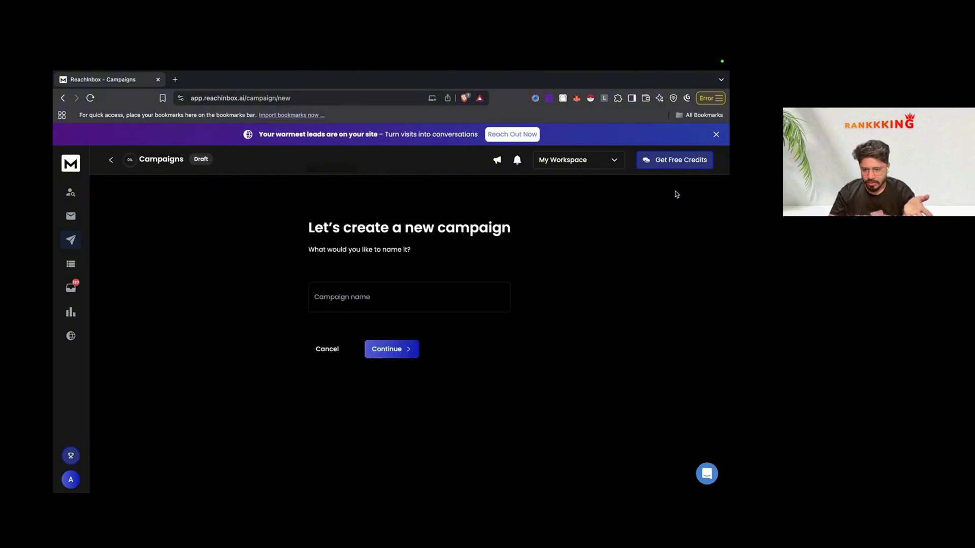
{"action": "left_click", "coordinate": [390, 293]}
{"action": "type", "text": "Demo Cam"}
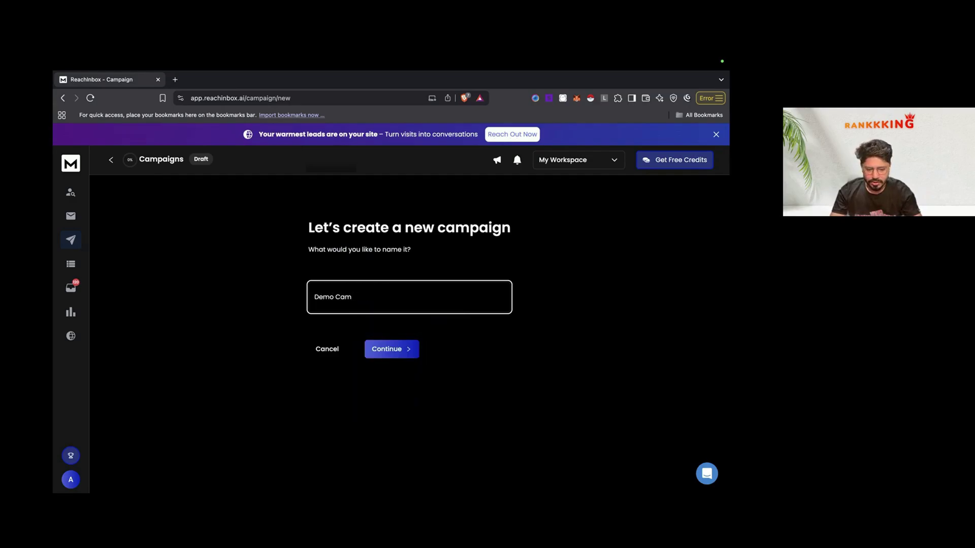
{"action": "type", "text": "p"}
{"action": "left_click", "coordinate": [402, 348]}
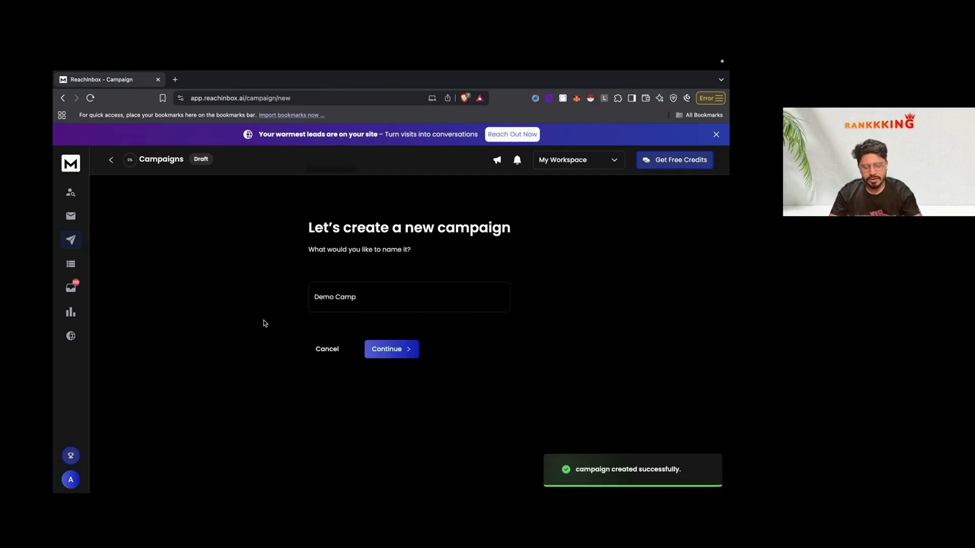
Step: Locate the new campaign's ID in its page URL, return to the campaigns list and switch back to n8n
{"action": "double_click", "coordinate": [287, 99]}
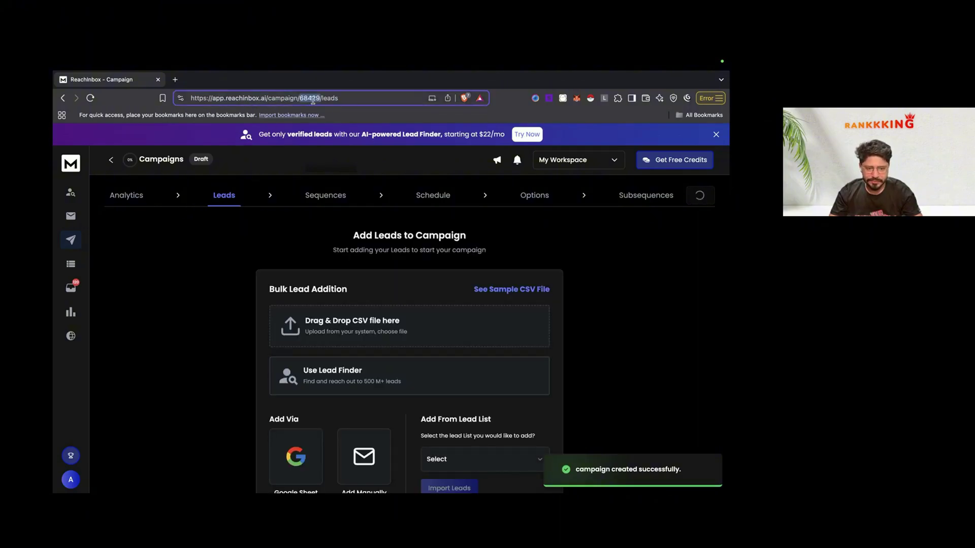
{"action": "left_click", "coordinate": [318, 422]}
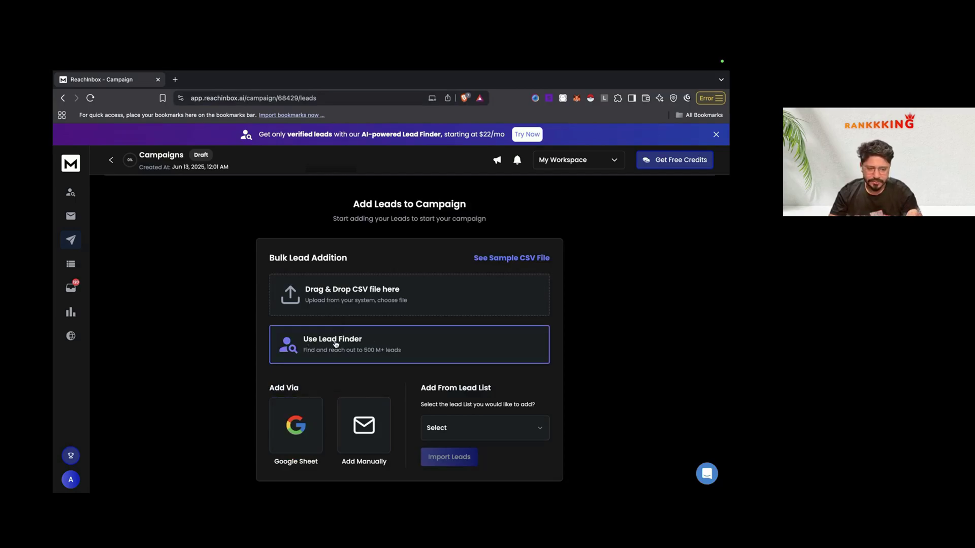
{"action": "left_click", "coordinate": [111, 160]}
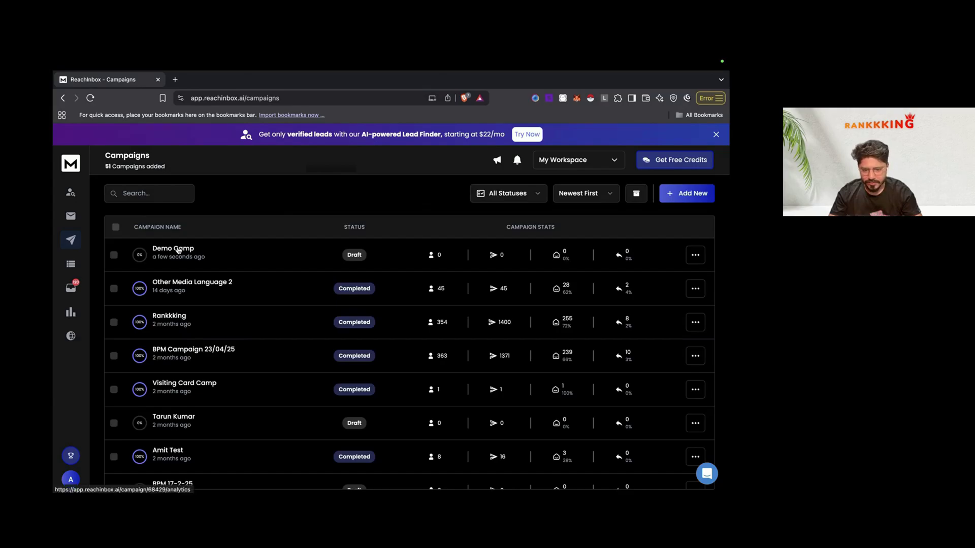
{"action": "key", "text": "ctrl+Left"}
{"action": "key", "text": "ctrl+Left"}
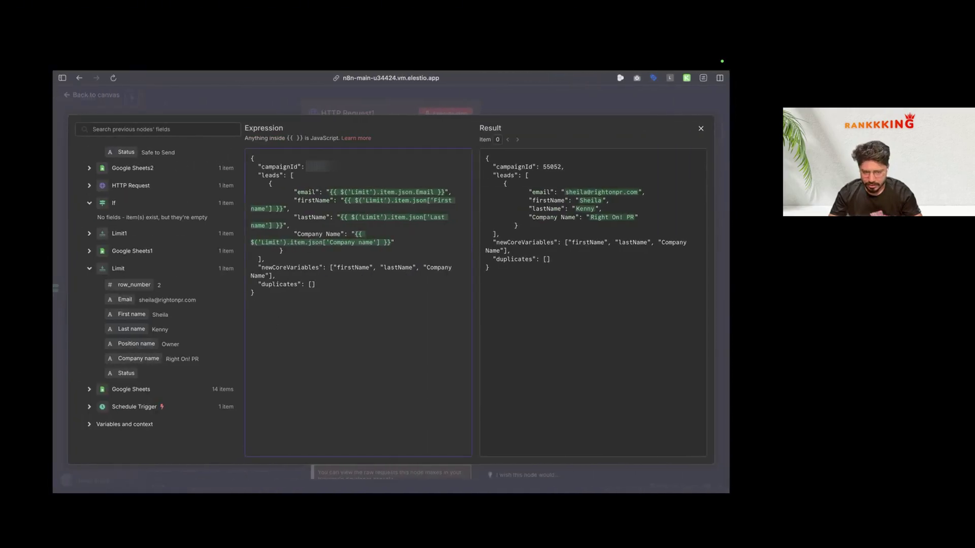
{"action": "key", "text": "ctrl+Right"}
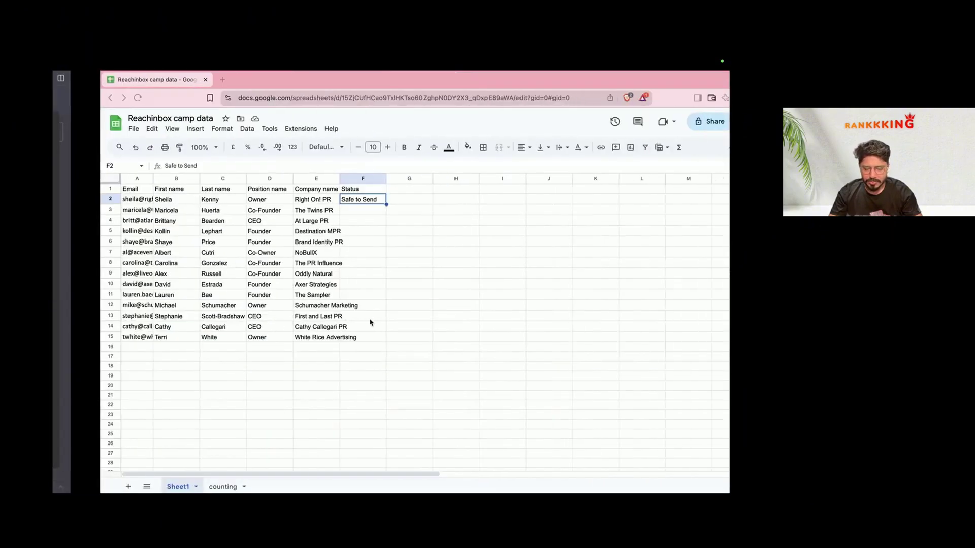
{"action": "key", "text": "ctrl+Left"}
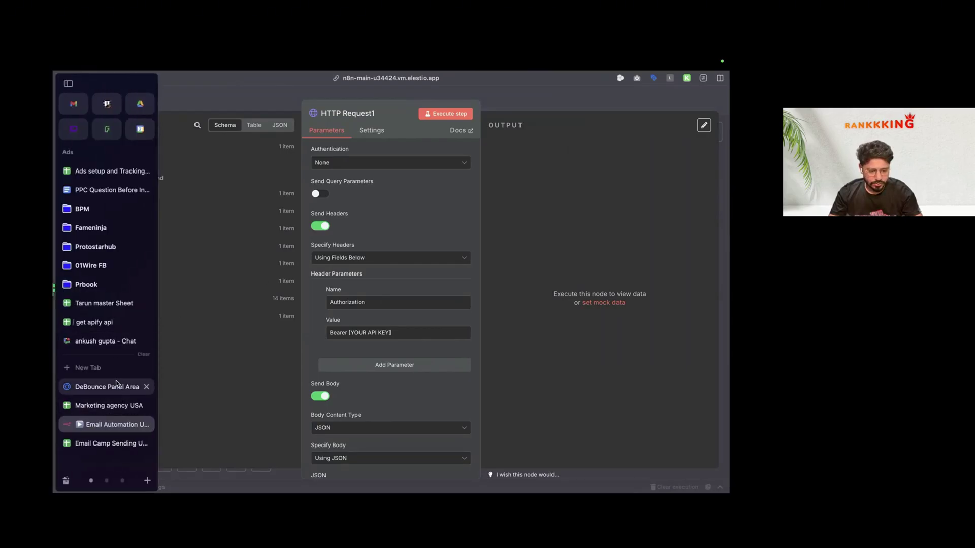
{"action": "key", "text": "ctrl+Right"}
{"action": "key", "text": "ctrl+Left"}
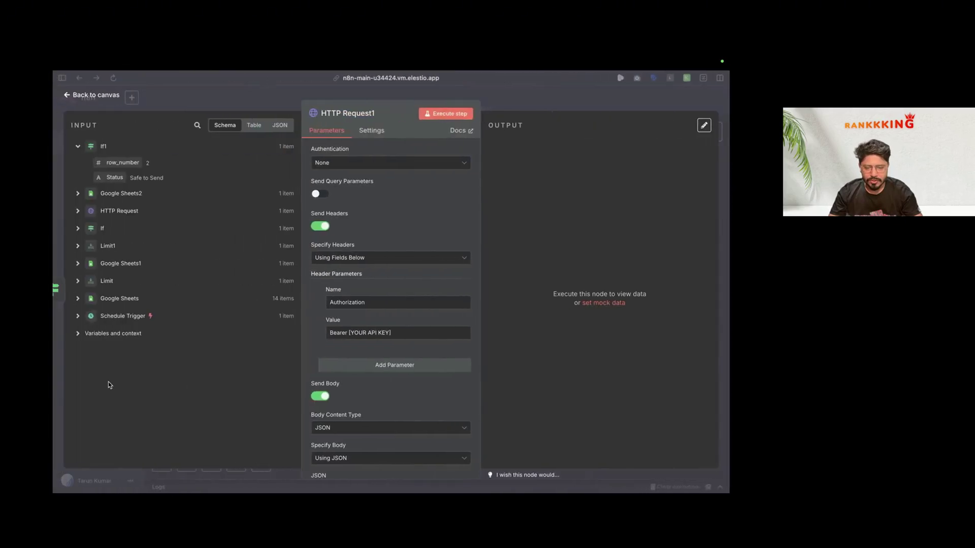
Step: Switch to the Email Camp Sending Using ReachInbox sheet and examine the Step 12 analytics request details
{"action": "mouse_move", "coordinate": [55, 373]}
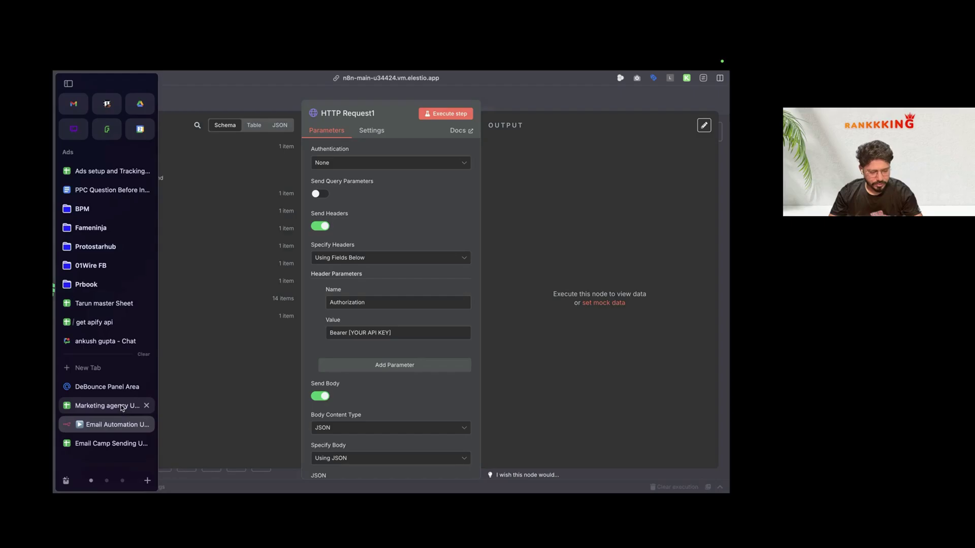
{"action": "left_click", "coordinate": [122, 410]}
{"action": "left_click", "coordinate": [120, 425]}
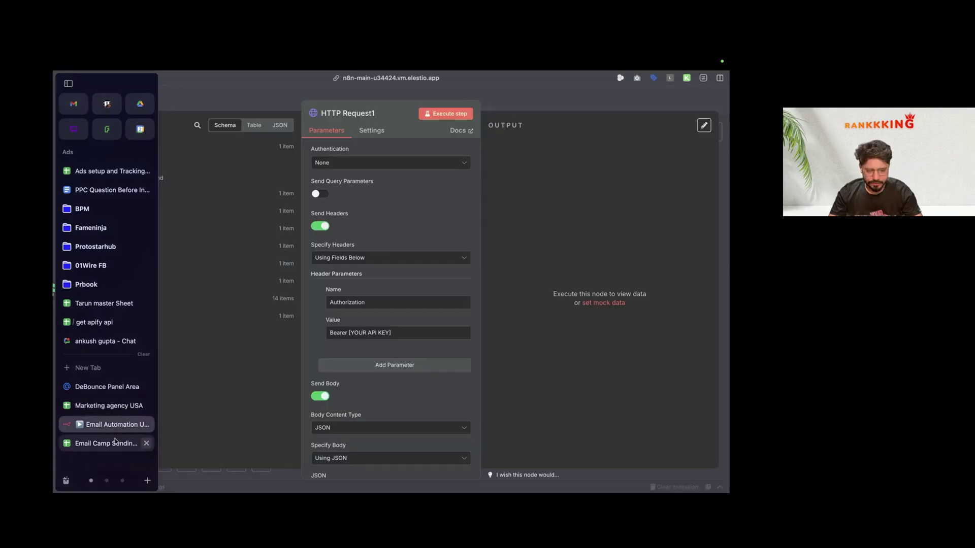
{"action": "left_click", "coordinate": [121, 440]}
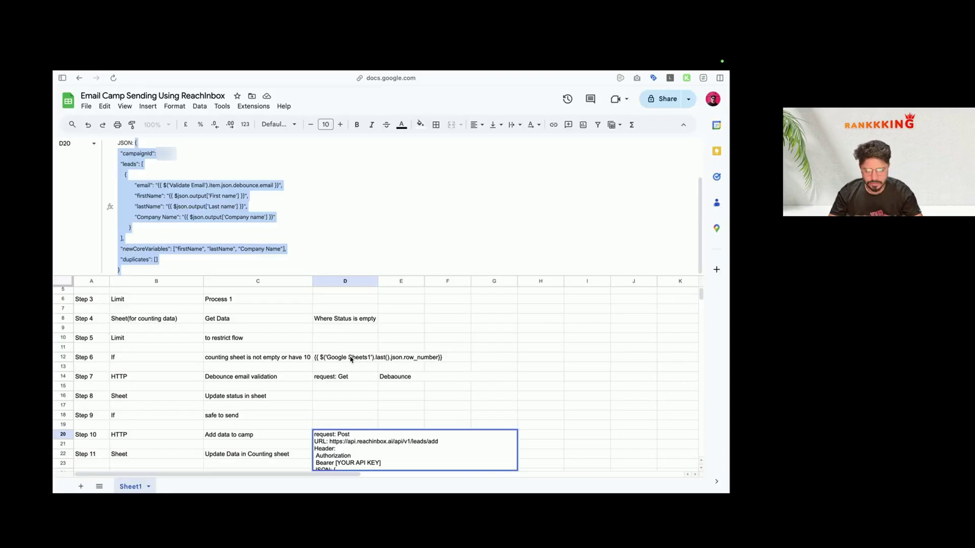
{"action": "left_click", "coordinate": [351, 359]}
{"action": "scroll", "coordinate": [350, 405], "scroll_direction": "down", "scroll_amount": 4}
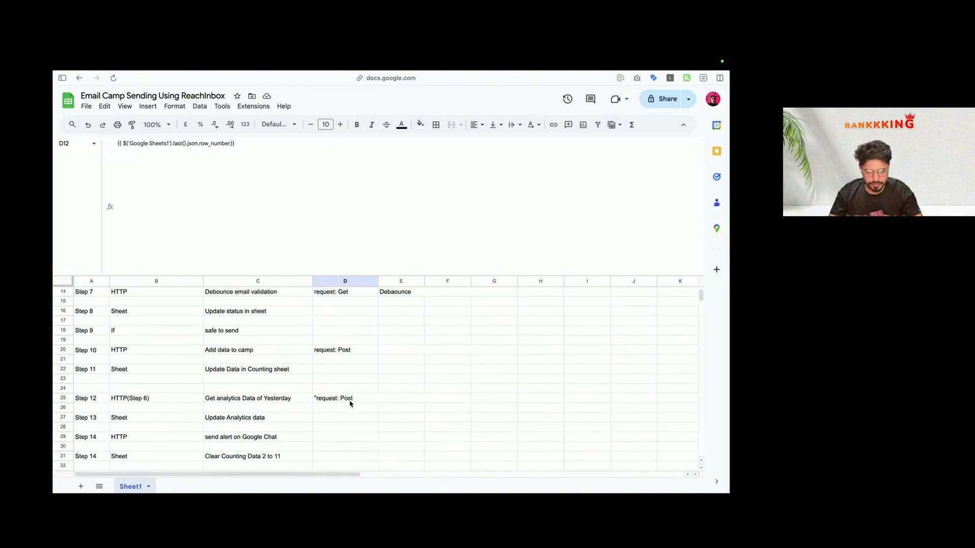
{"action": "scroll", "coordinate": [350, 404], "scroll_direction": "down", "scroll_amount": 4}
{"action": "scroll", "coordinate": [349, 403], "scroll_direction": "up", "scroll_amount": 1}
{"action": "left_click", "coordinate": [344, 341]}
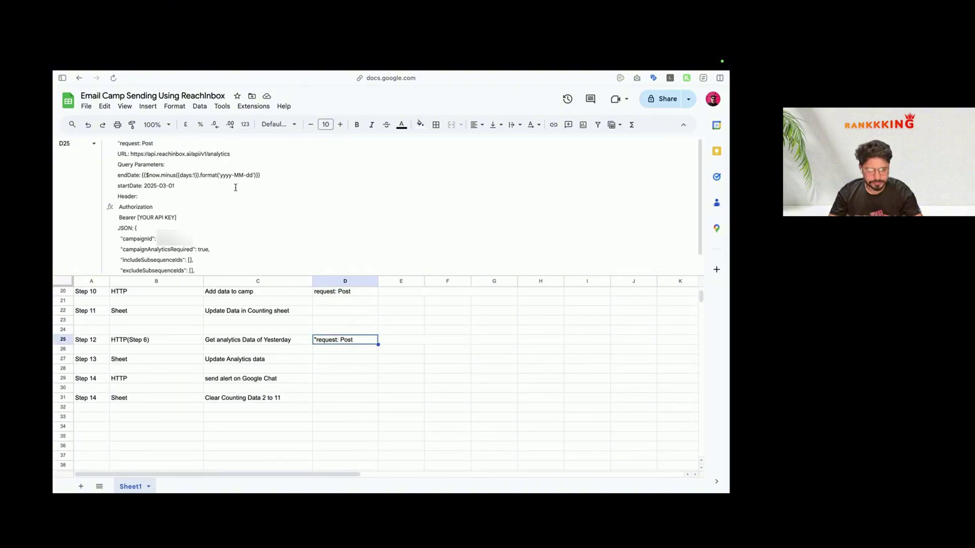
{"action": "scroll", "coordinate": [238, 196], "scroll_direction": "down", "scroll_amount": 3}
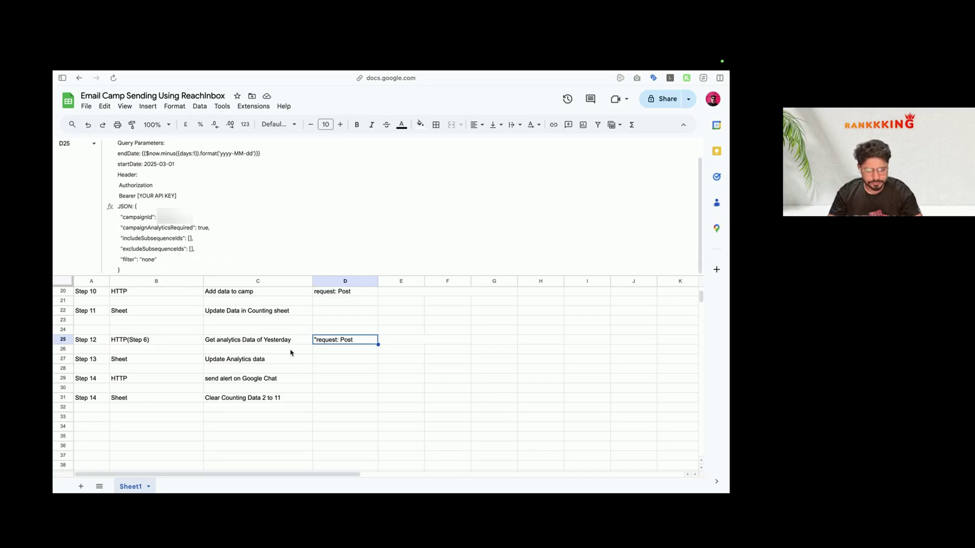
{"action": "left_click", "coordinate": [390, 339]}
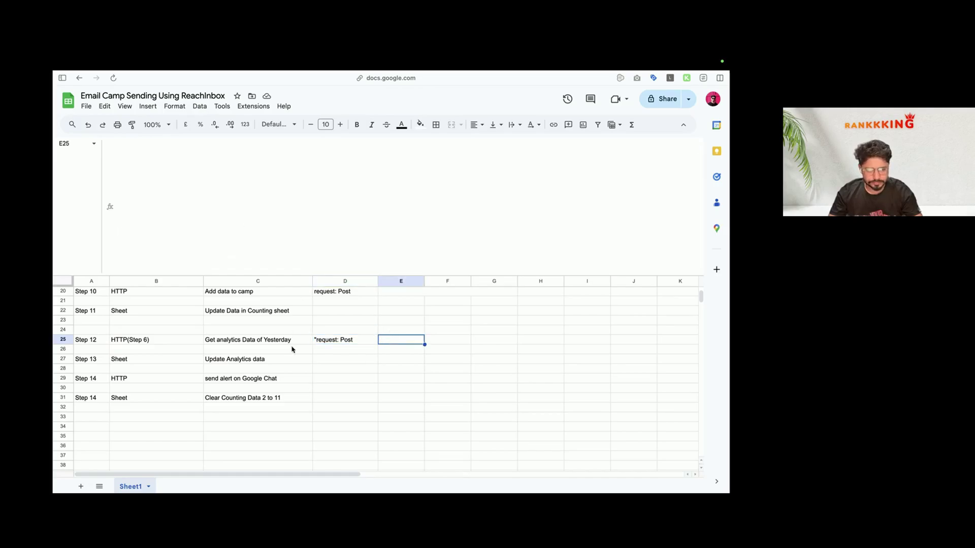
Step: Copy the ReachInbox API key from the cell beside the Step 10 request in the planning sheet
{"action": "scroll", "coordinate": [292, 350], "scroll_direction": "up", "scroll_amount": 5}
{"action": "left_click", "coordinate": [392, 340]}
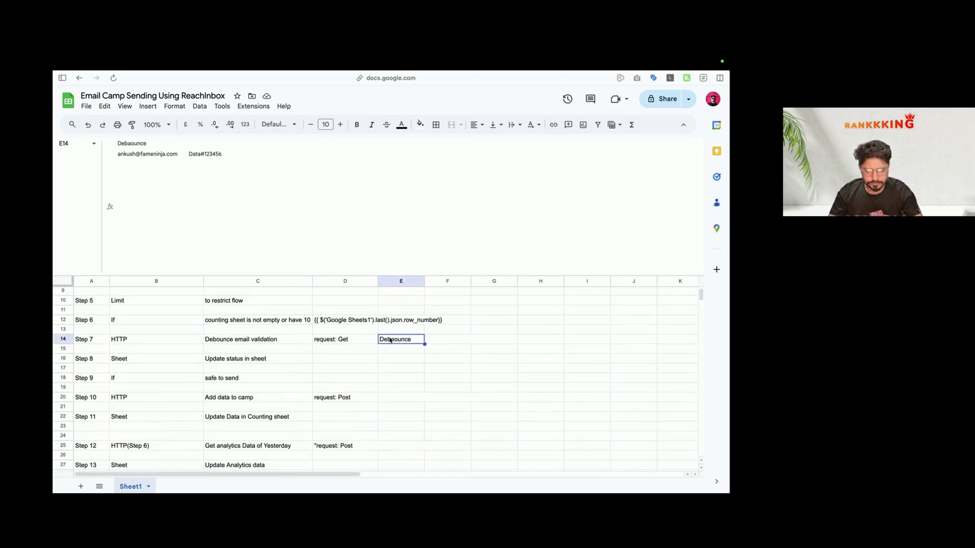
{"action": "left_click", "coordinate": [382, 397]}
{"action": "left_click_drag", "start_coordinate": [118, 153], "coordinate": [266, 153]}
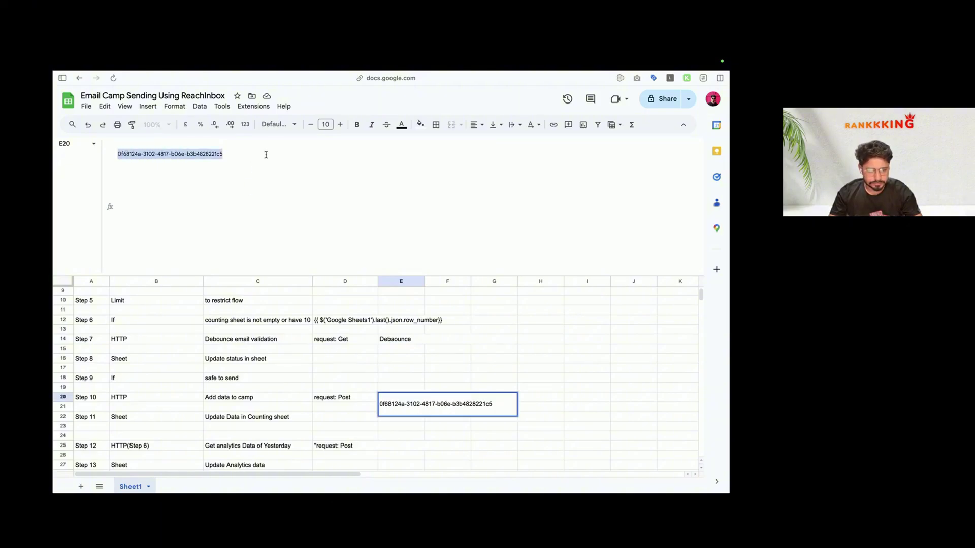
{"action": "key", "text": "super+Tab"}
{"action": "key", "text": "super+Tab"}
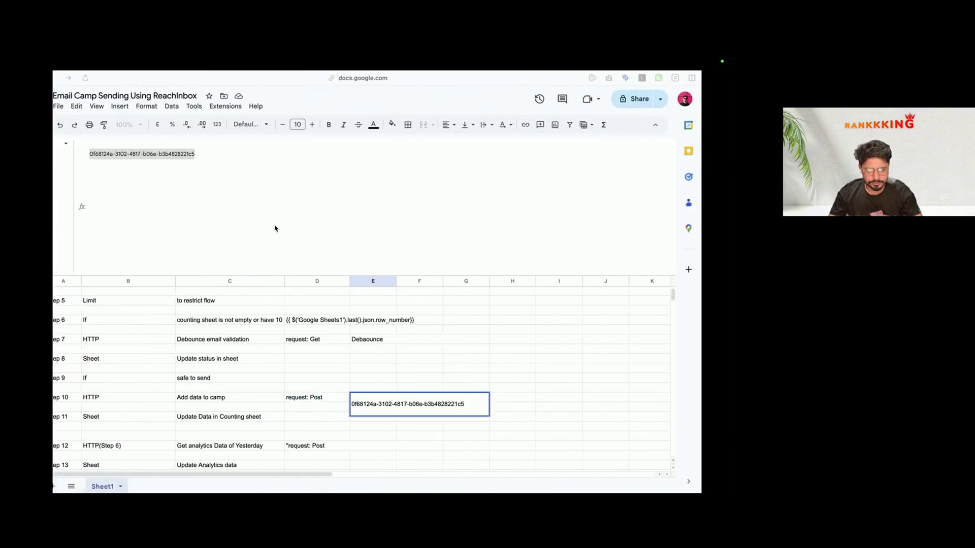
Step: Switch to n8n, replace the Authorization header's [YOUR API KEY] placeholder with the copied API key, and execute the HTTP Request1 node
{"action": "left_click", "coordinate": [99, 425]}
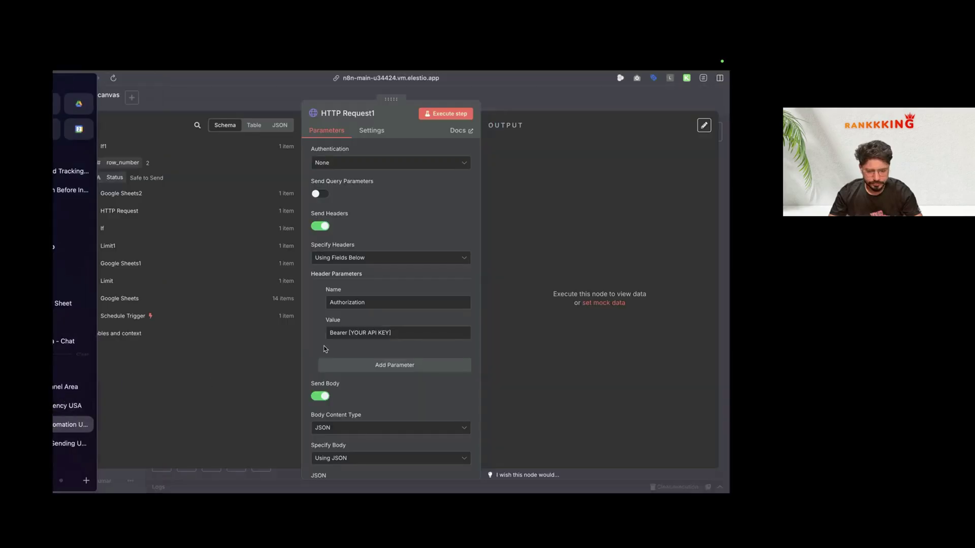
{"action": "left_click_drag", "start_coordinate": [349, 333], "coordinate": [393, 333]}
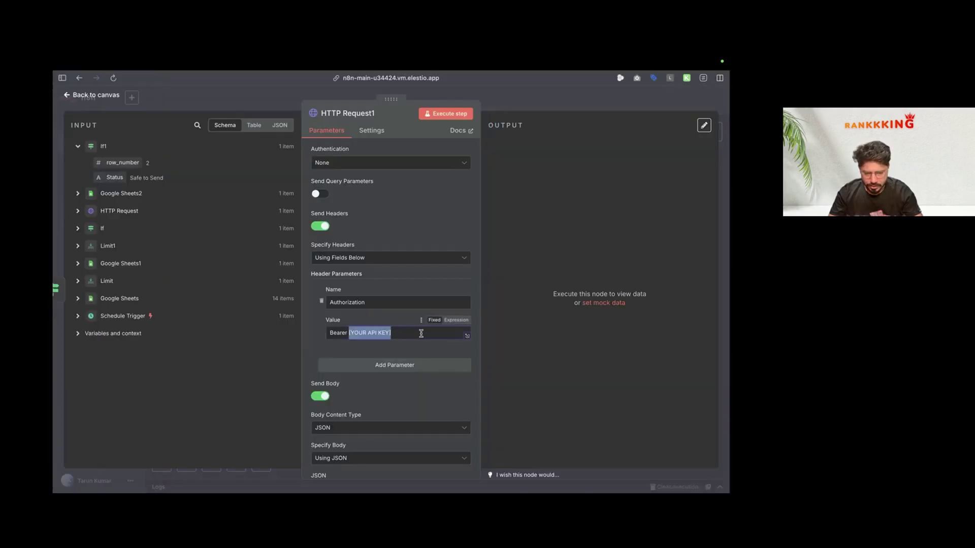
{"action": "key", "text": "super+v"}
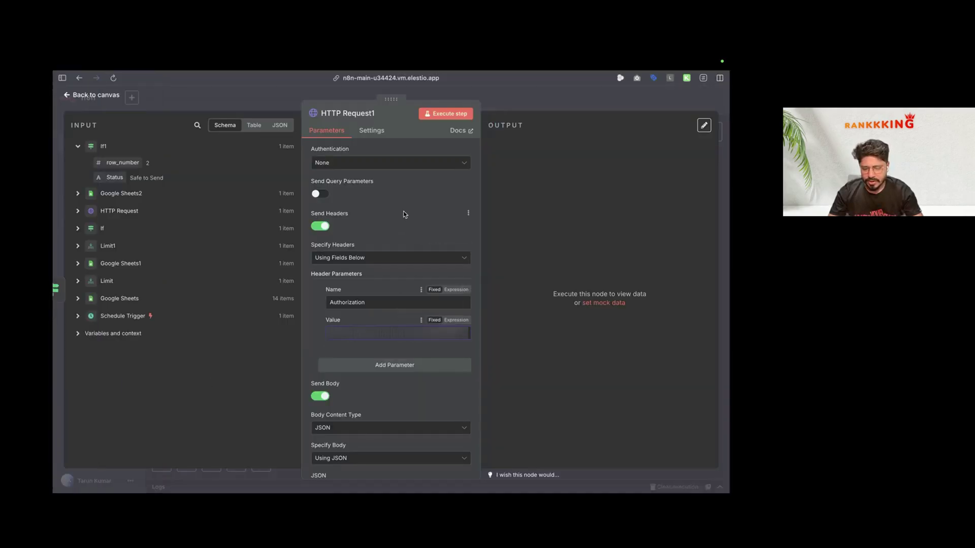
{"action": "left_click", "coordinate": [440, 115]}
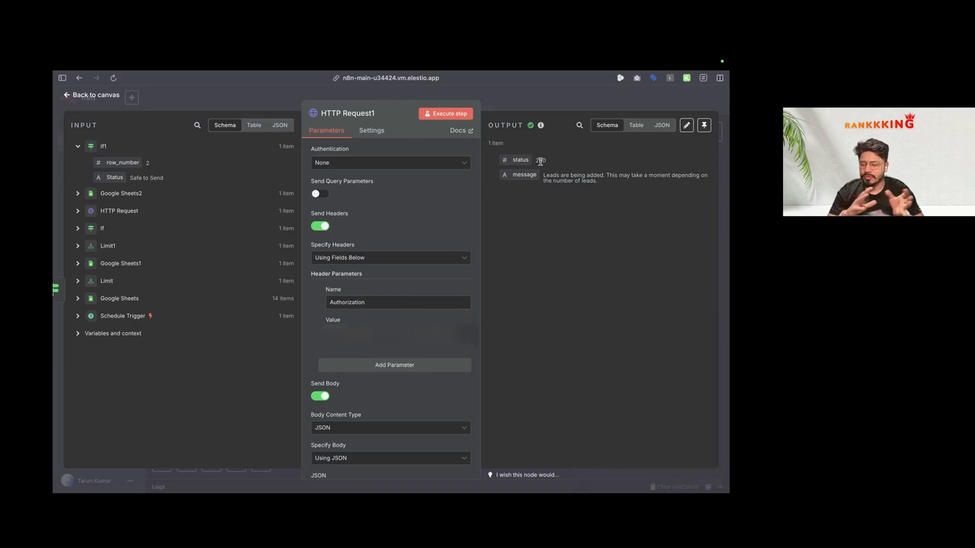
Step: Switch to ReachInbox, reload the campaigns list to check Demo Camp's lead count, and open that campaign
{"action": "scroll", "coordinate": [425, 231], "scroll_direction": "up", "scroll_amount": 3}
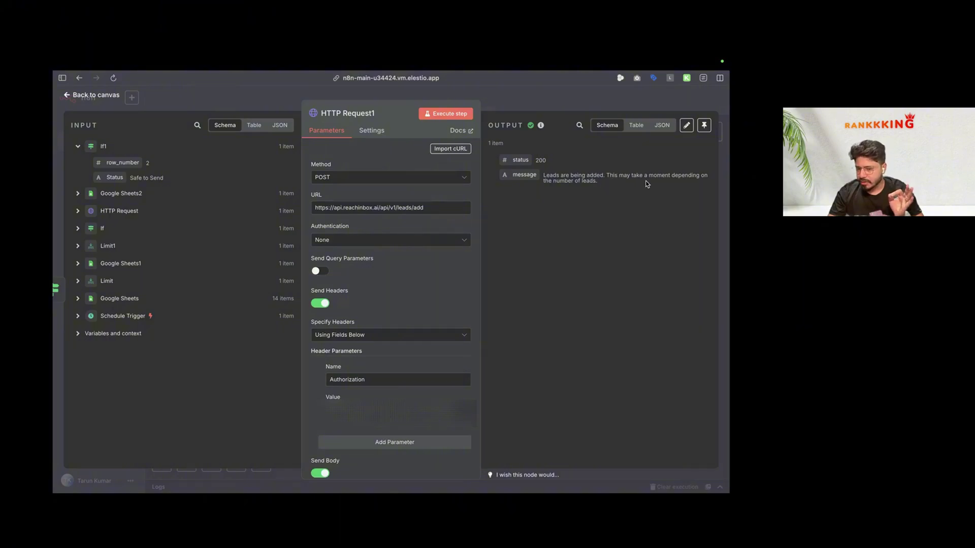
{"action": "key", "text": "ctrl+Right"}
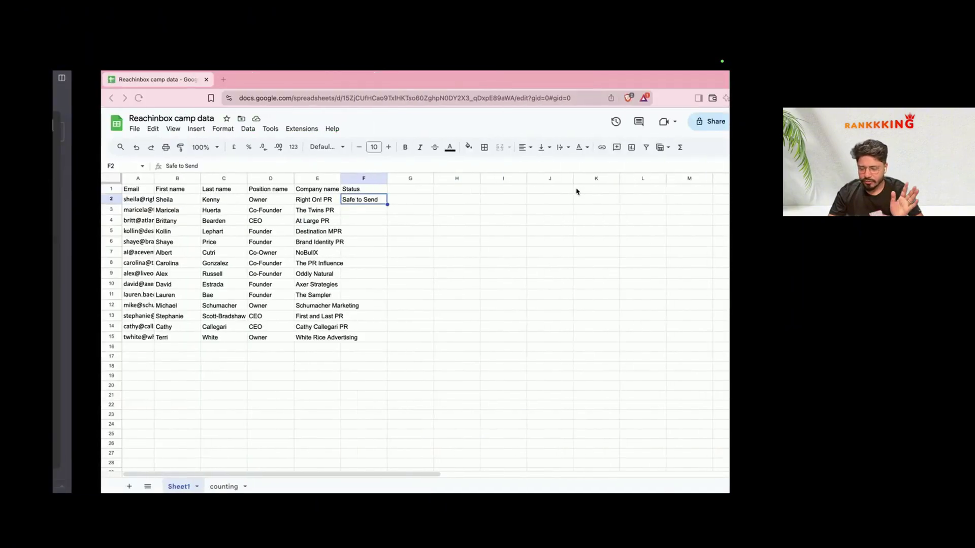
{"action": "key", "text": "ctrl+Right"}
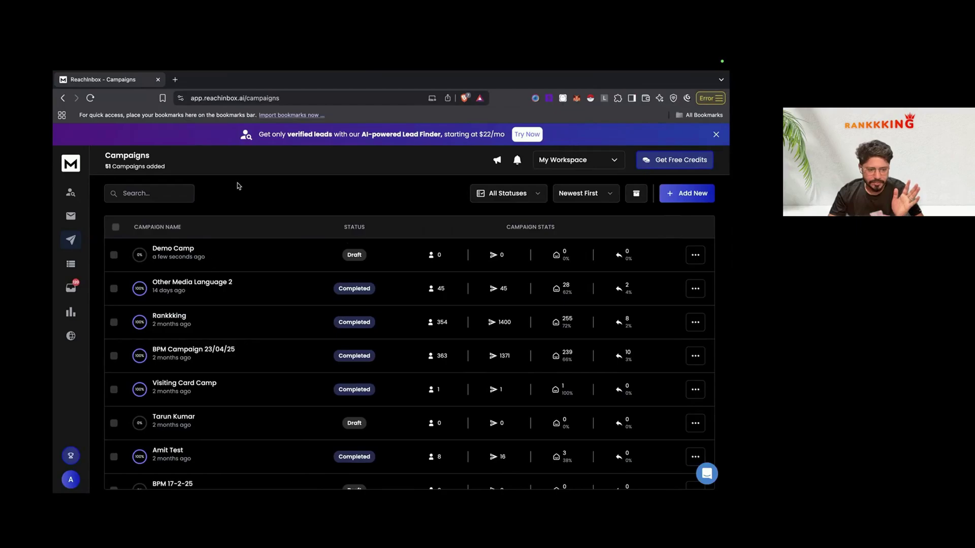
{"action": "left_click", "coordinate": [92, 98]}
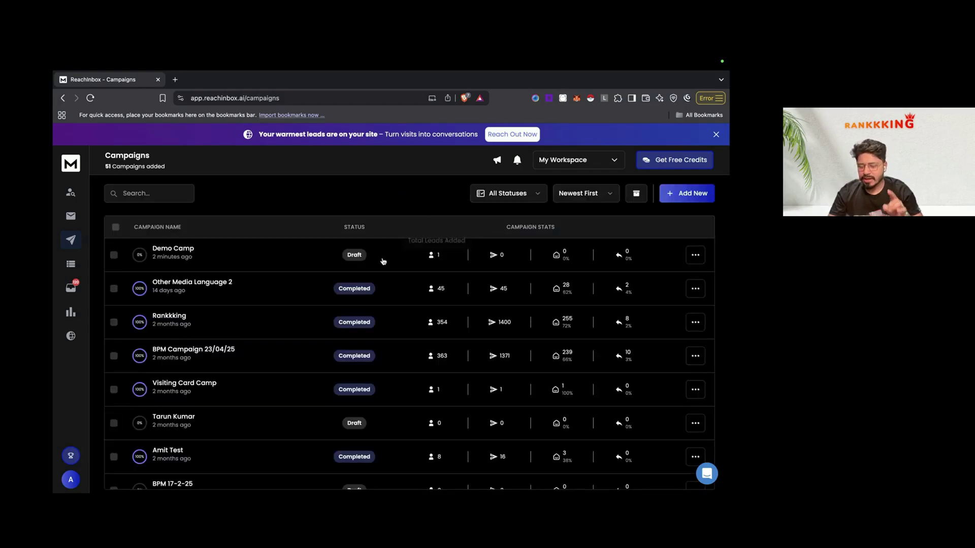
{"action": "left_click", "coordinate": [291, 259]}
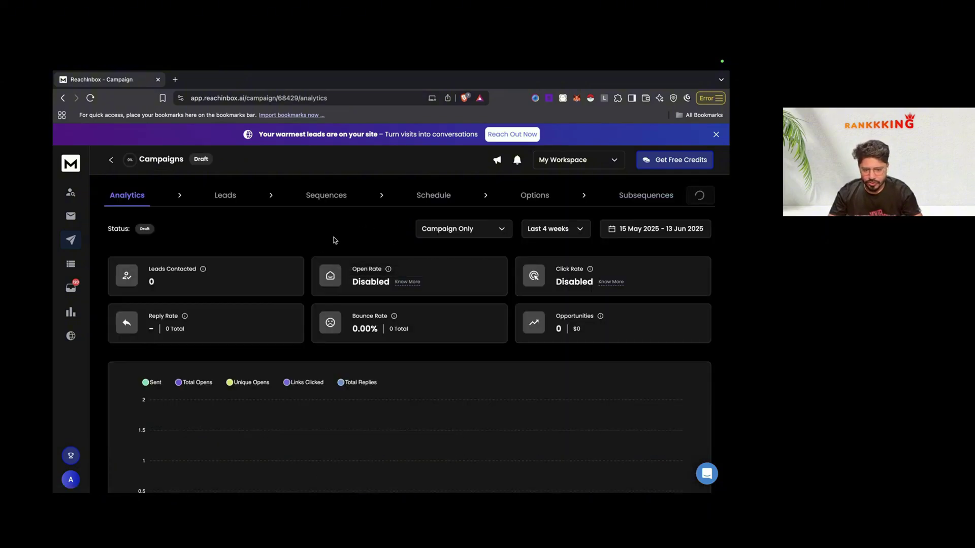
Step: Examine the counting sheet's columns in Reachinbox camp data and the Step 11 entry in the planning sheet
{"action": "key", "text": "super+Tab"}
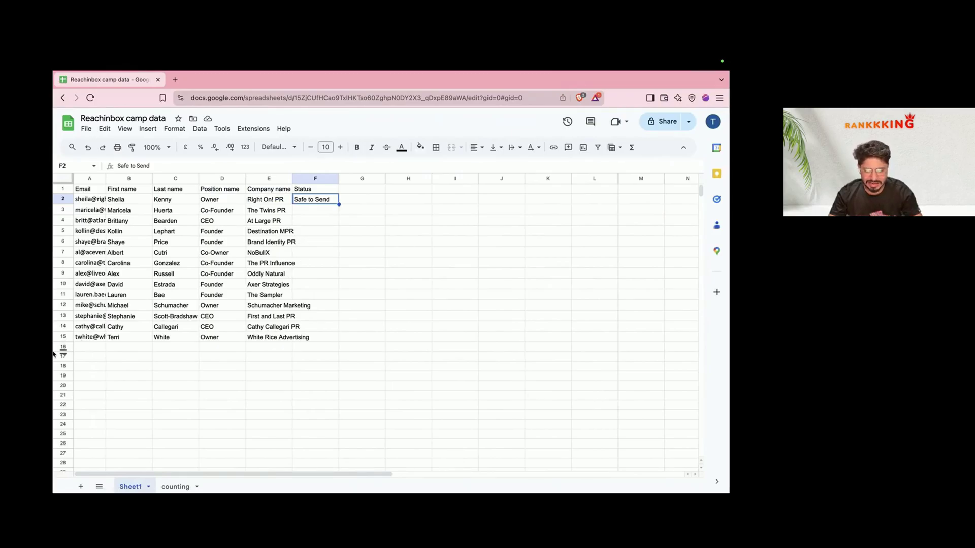
{"action": "left_click", "coordinate": [175, 486]}
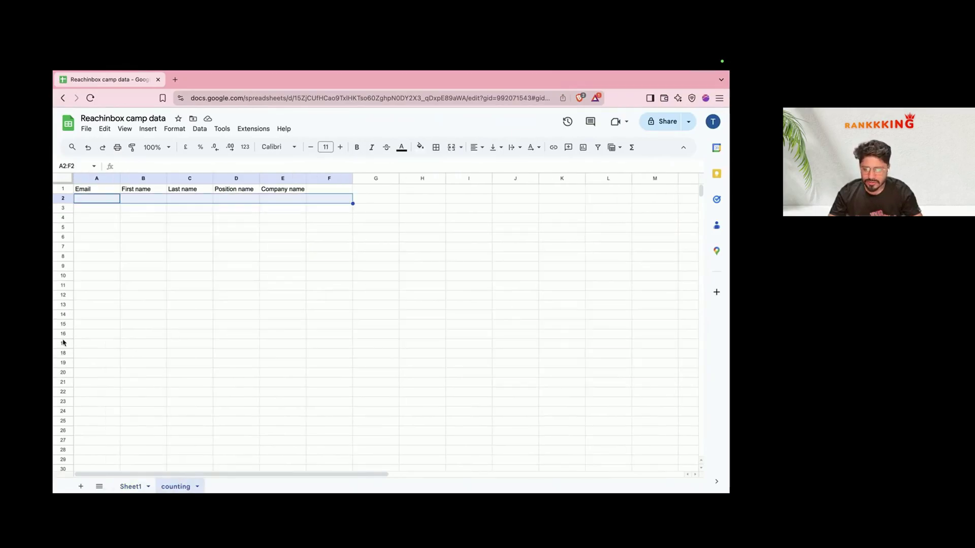
{"action": "key", "text": "super+Tab"}
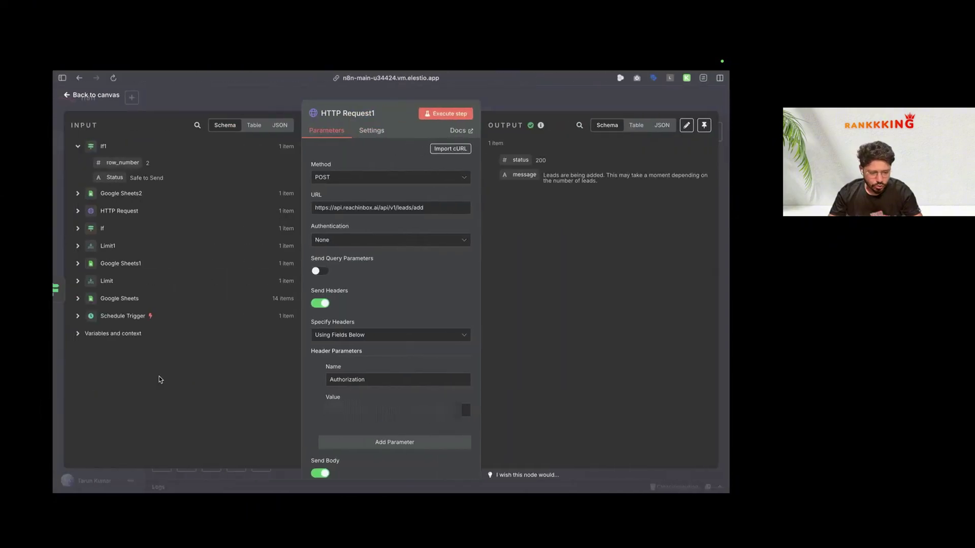
{"action": "left_click", "coordinate": [97, 442]}
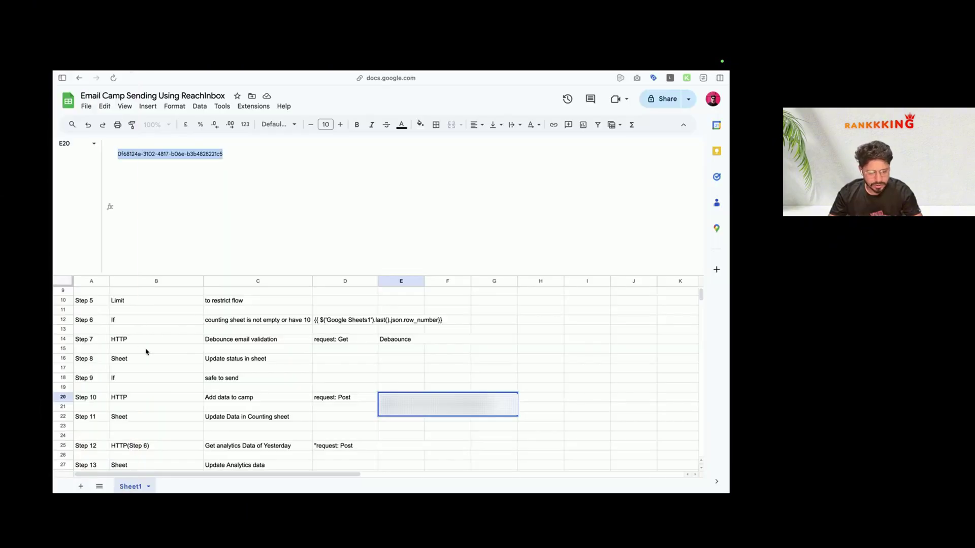
{"action": "scroll", "coordinate": [145, 351], "scroll_direction": "down", "scroll_amount": 2}
{"action": "left_click", "coordinate": [202, 358]}
{"action": "scroll", "coordinate": [120, 366], "scroll_direction": "down", "scroll_amount": 1}
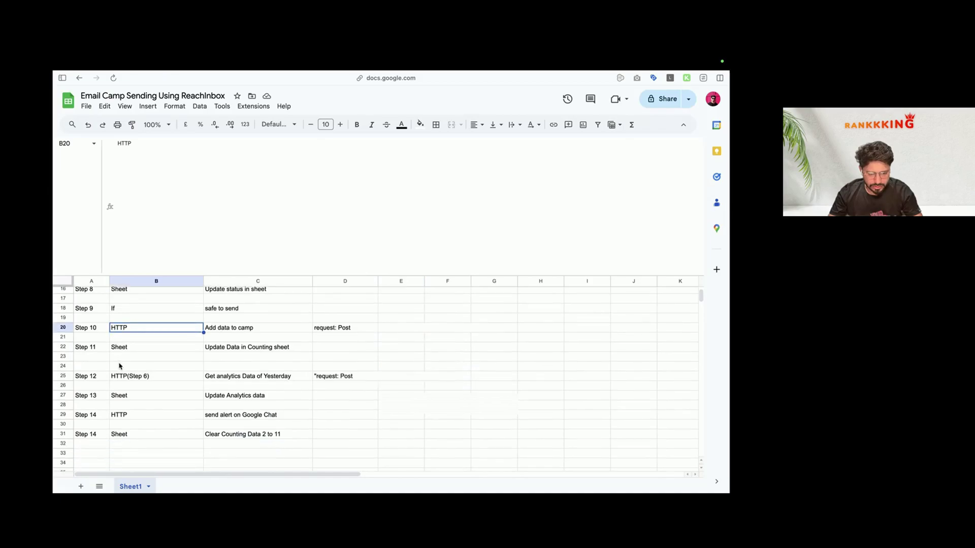
{"action": "left_click", "coordinate": [273, 350]}
{"action": "left_click", "coordinate": [325, 352]}
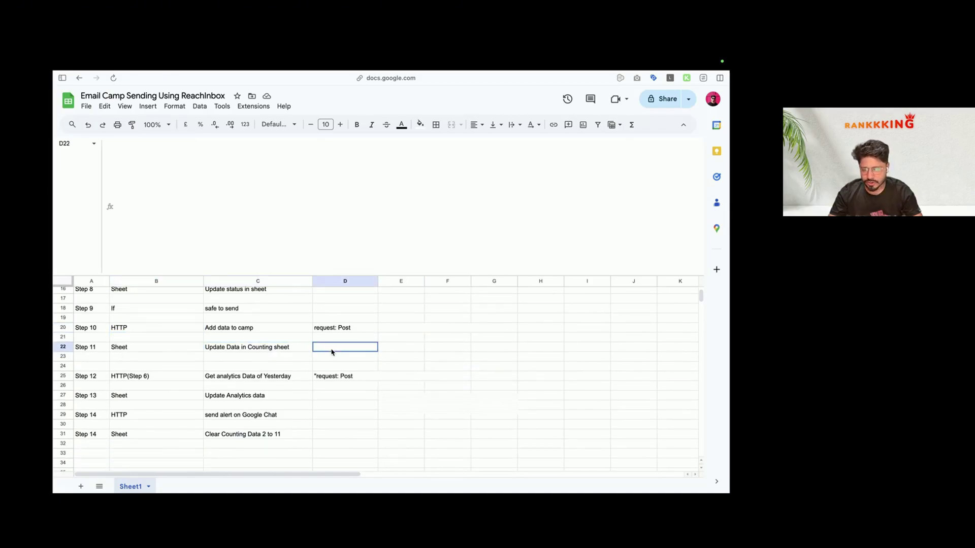
{"action": "mouse_move", "coordinate": [61, 352]}
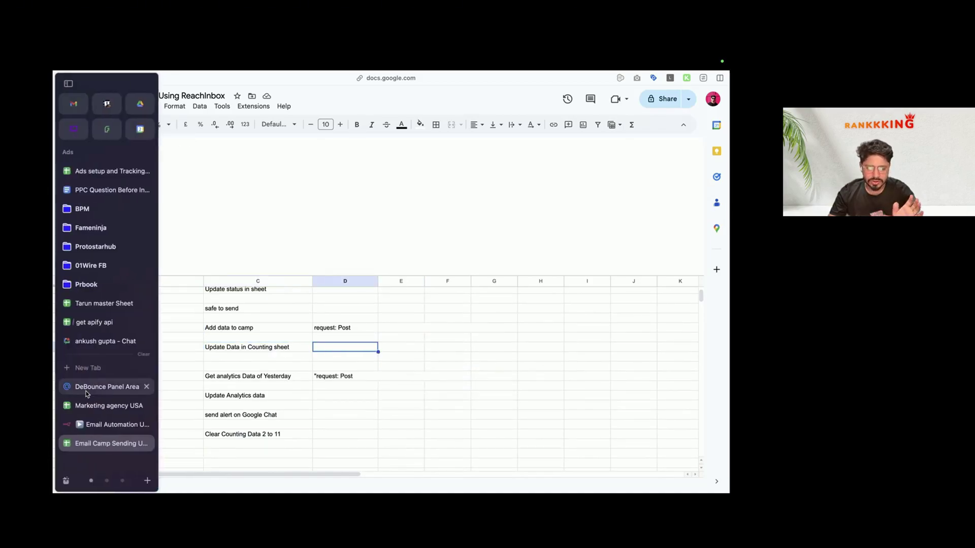
Step: Switch to n8n and add a Google Sheets node with the Append row in sheet action after HTTP Request1
{"action": "left_click", "coordinate": [100, 424]}
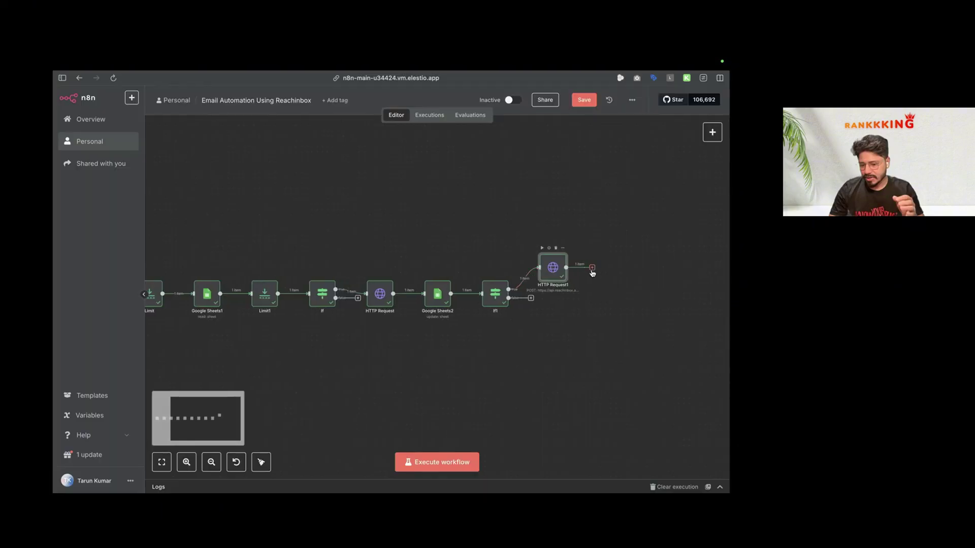
{"action": "left_click", "coordinate": [592, 268]}
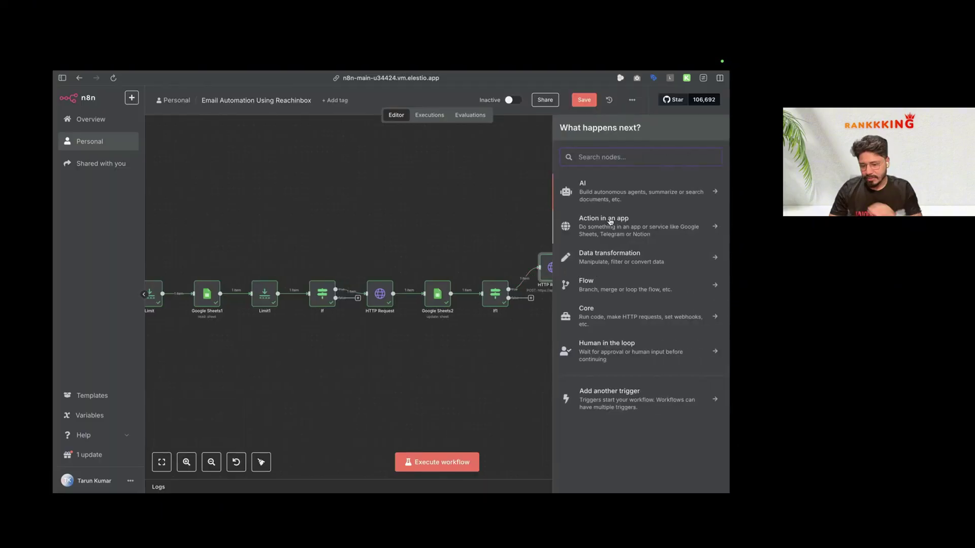
{"action": "type", "text": "sheet"}
{"action": "left_click", "coordinate": [589, 185]}
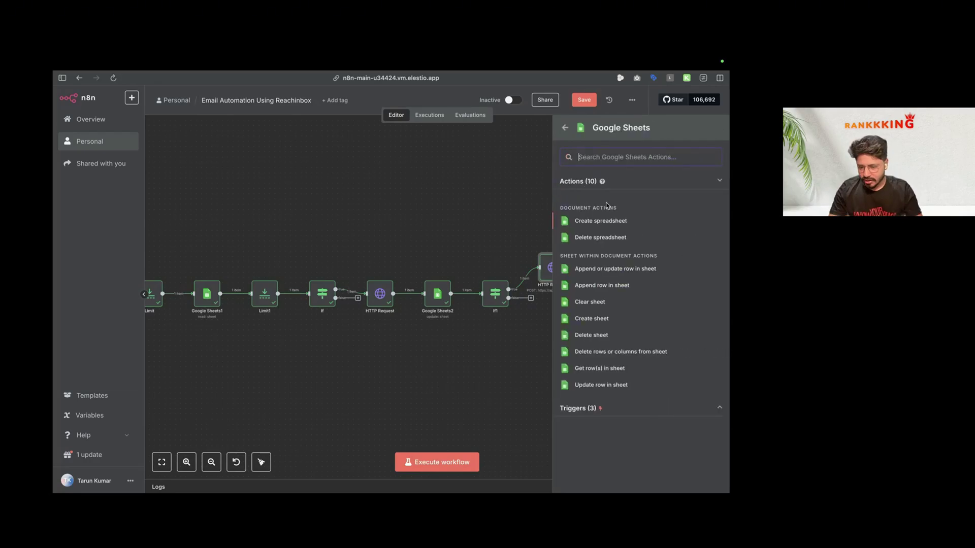
{"action": "type", "text": "updat"}
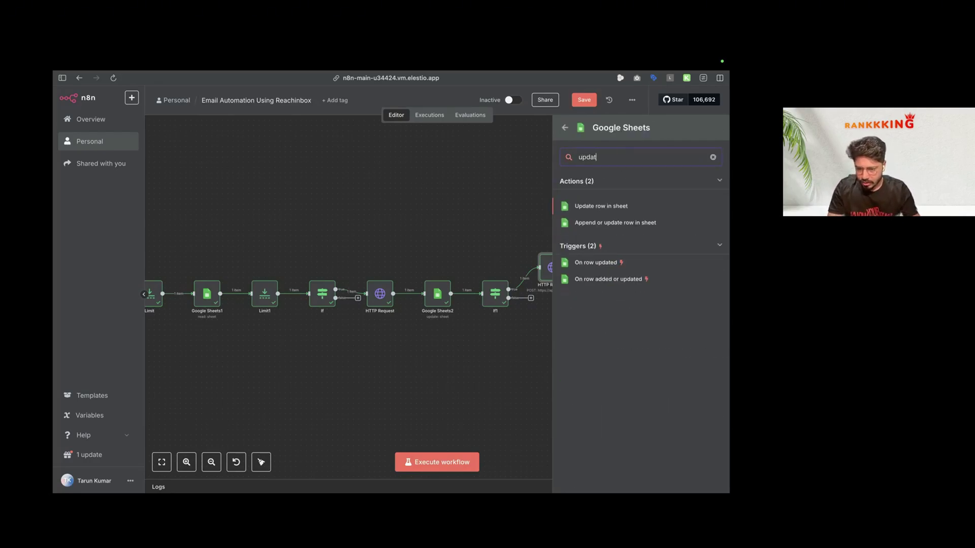
{"action": "key", "text": "ctrl+a"}
{"action": "type", "text": "a"}
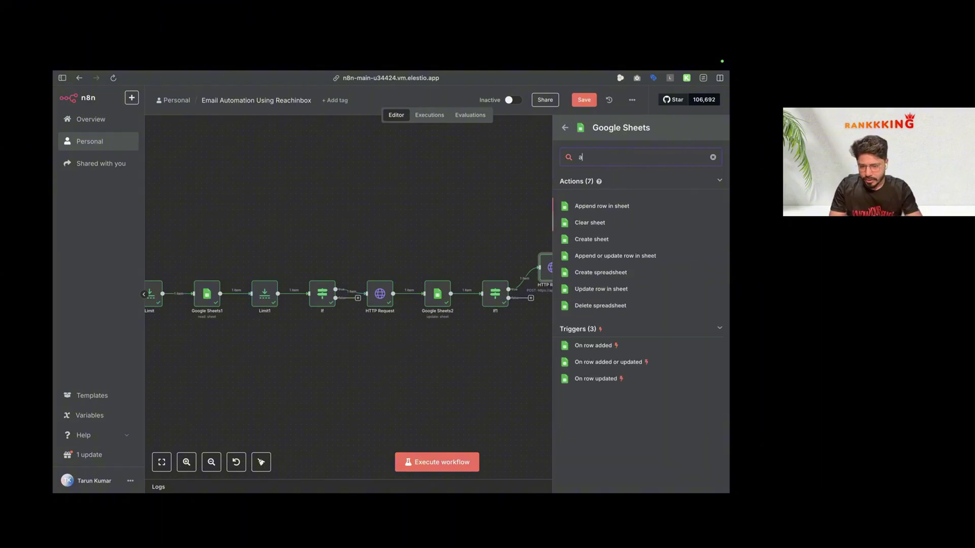
{"action": "type", "text": "ppe"}
{"action": "left_click", "coordinate": [601, 209]}
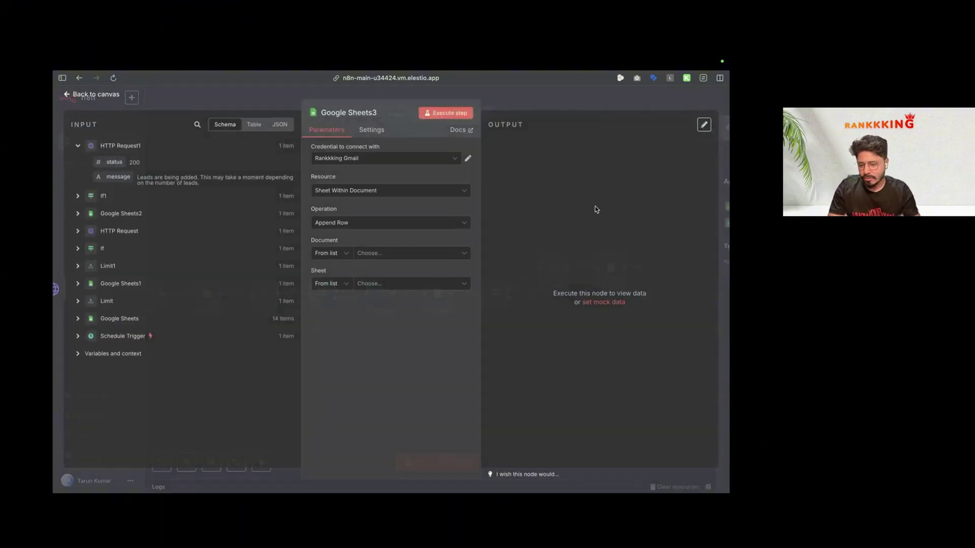
Step: Set the Google Sheets3 node's document to Reachinbox camp data and its sheet to counting
{"action": "left_click", "coordinate": [367, 254]}
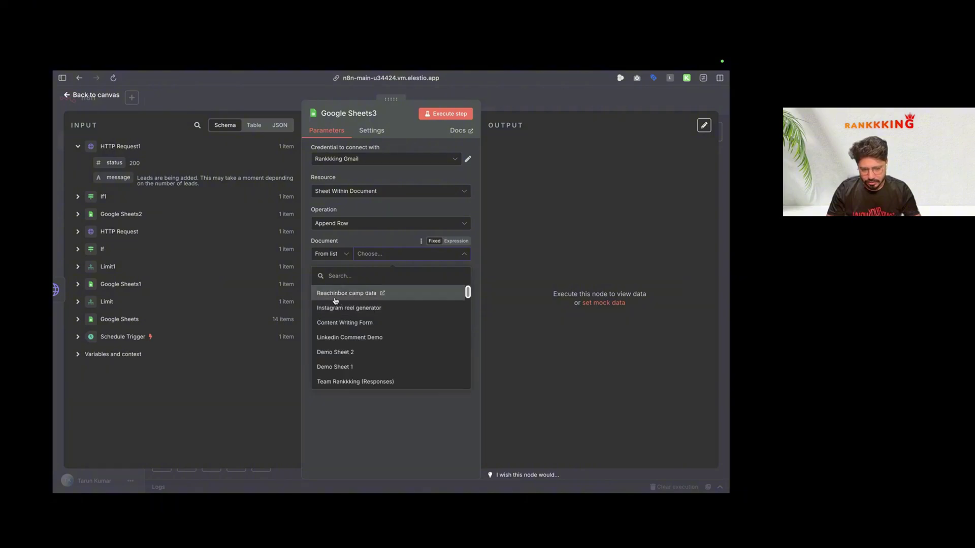
{"action": "left_click", "coordinate": [336, 297]}
{"action": "left_click", "coordinate": [378, 284]}
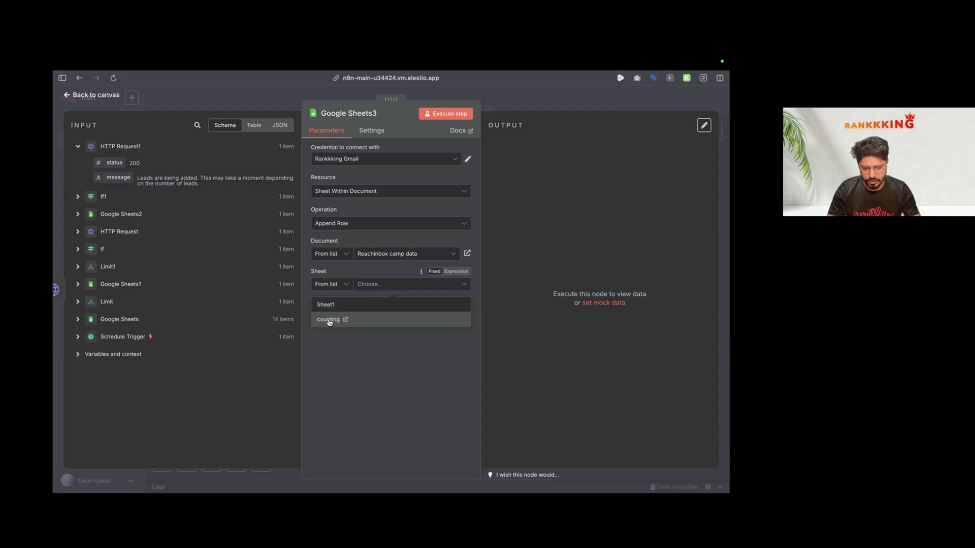
{"action": "left_click", "coordinate": [333, 320]}
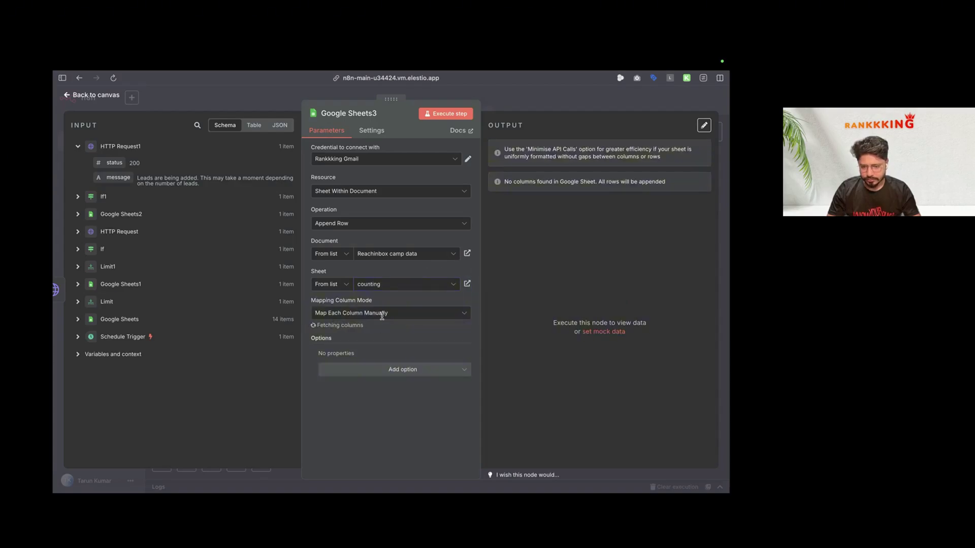
{"action": "scroll", "coordinate": [376, 301], "scroll_direction": "down", "scroll_amount": 1}
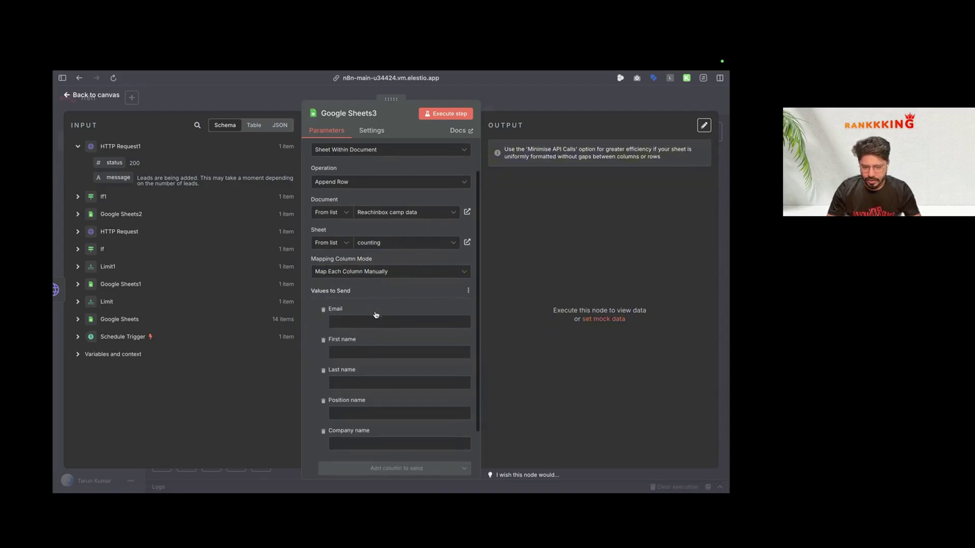
{"action": "scroll", "coordinate": [349, 304], "scroll_direction": "down", "scroll_amount": 2}
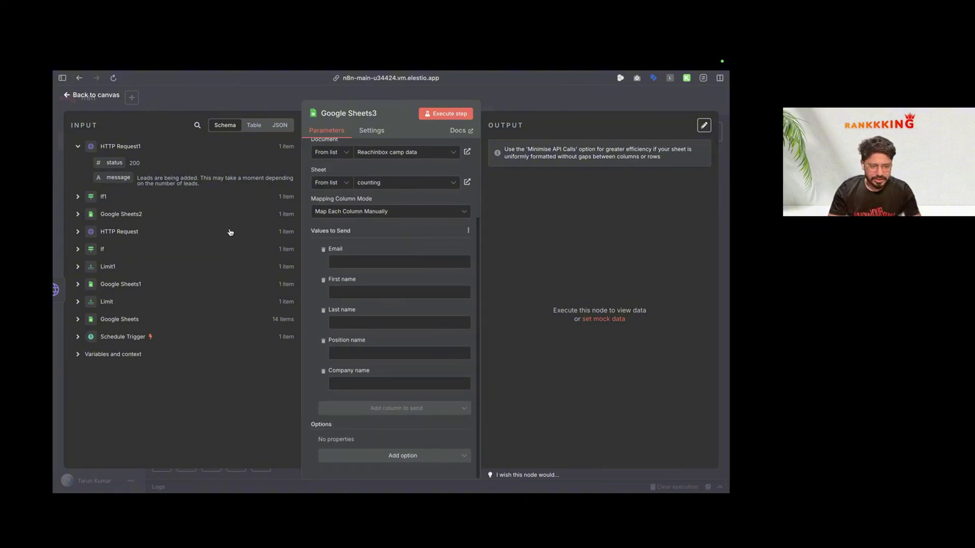
Step: Map Email, First name, Last name, Position name and Company name in Google Sheets3 to the matching fields from the Limit node
{"action": "left_click", "coordinate": [79, 214]}
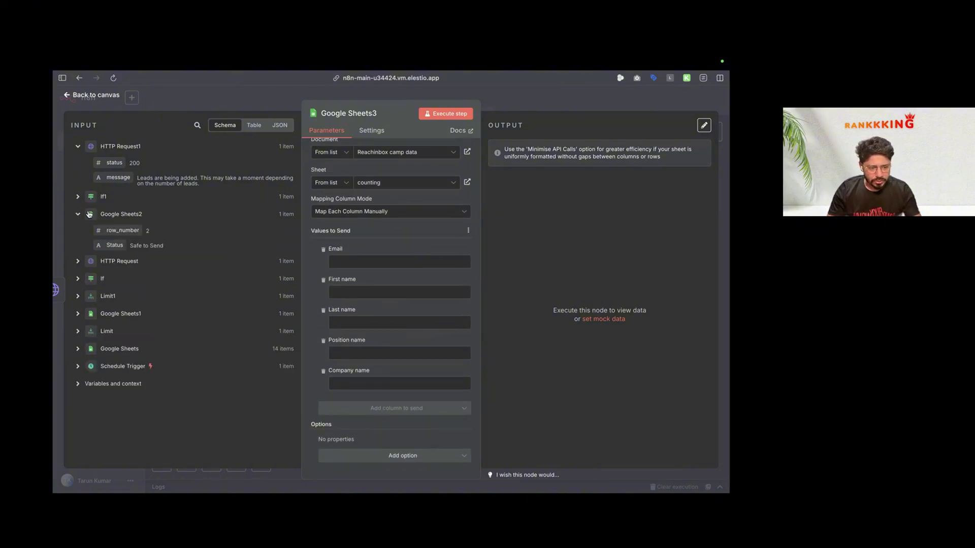
{"action": "left_click", "coordinate": [78, 280]}
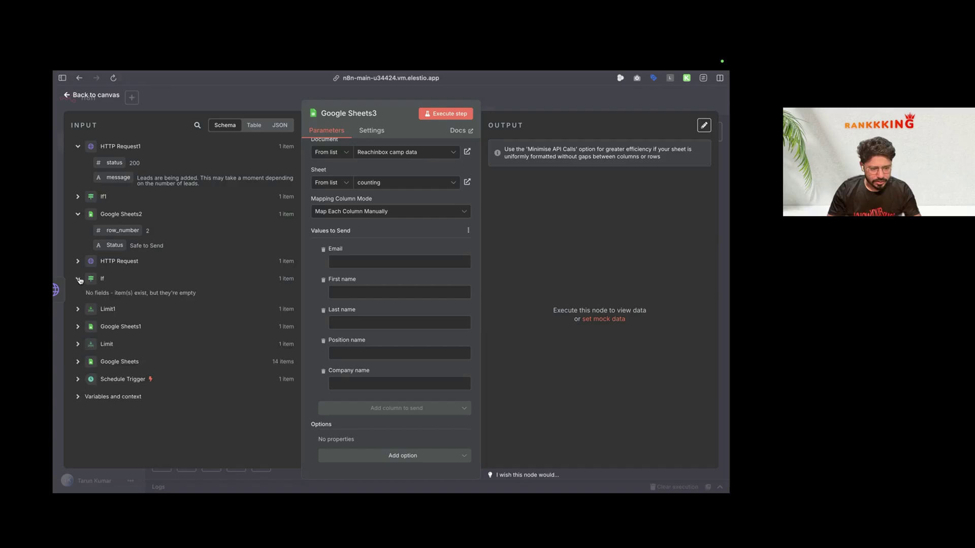
{"action": "left_click_drag", "start_coordinate": [120, 326], "coordinate": [366, 304]}
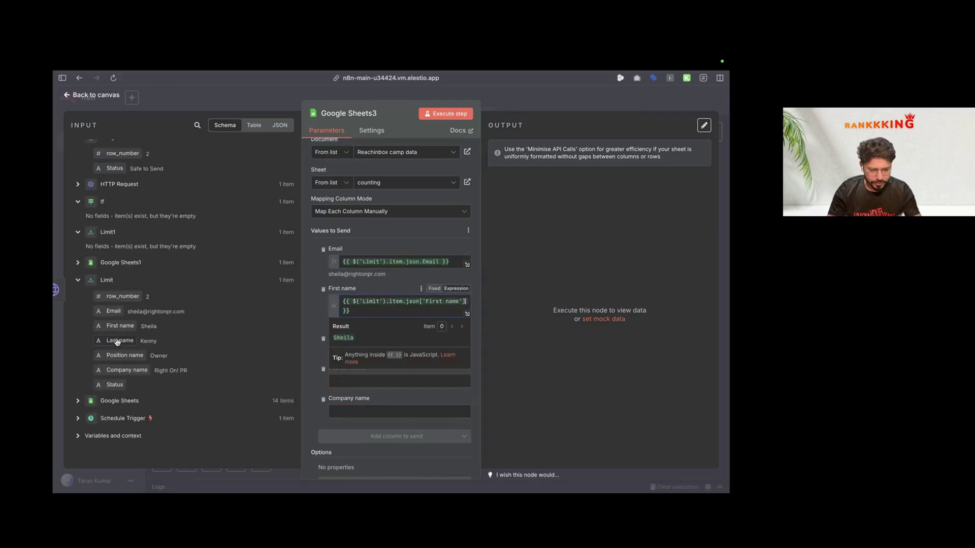
{"action": "left_click_drag", "start_coordinate": [118, 341], "coordinate": [333, 351]}
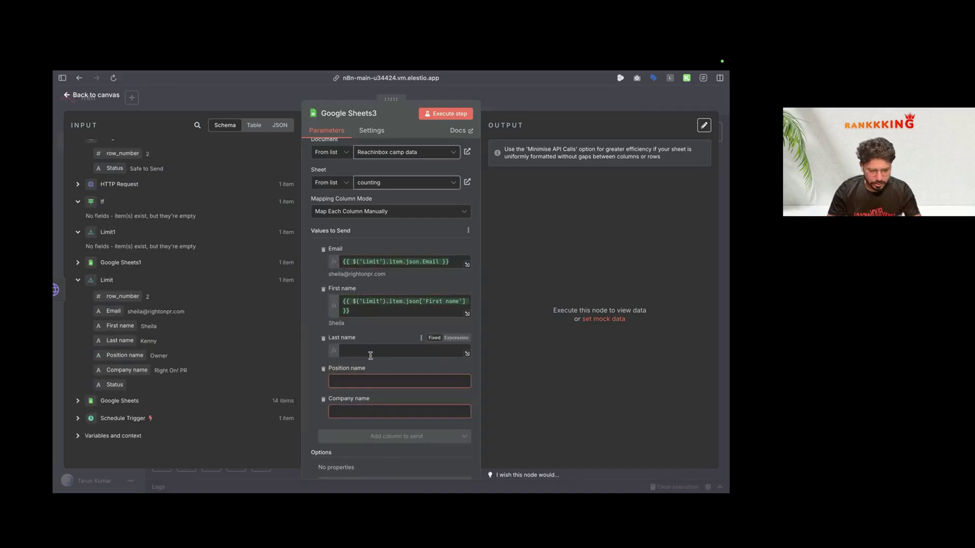
{"action": "left_click", "coordinate": [319, 356]}
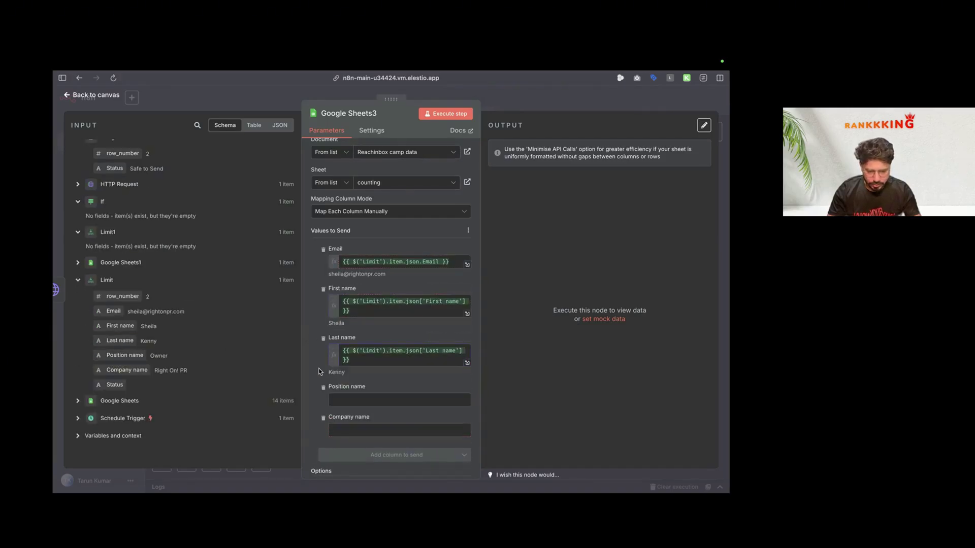
{"action": "scroll", "coordinate": [310, 368], "scroll_direction": "down", "scroll_amount": 2}
{"action": "left_click_drag", "start_coordinate": [124, 355], "coordinate": [355, 369]}
{"action": "left_click_drag", "start_coordinate": [120, 378], "coordinate": [345, 419]}
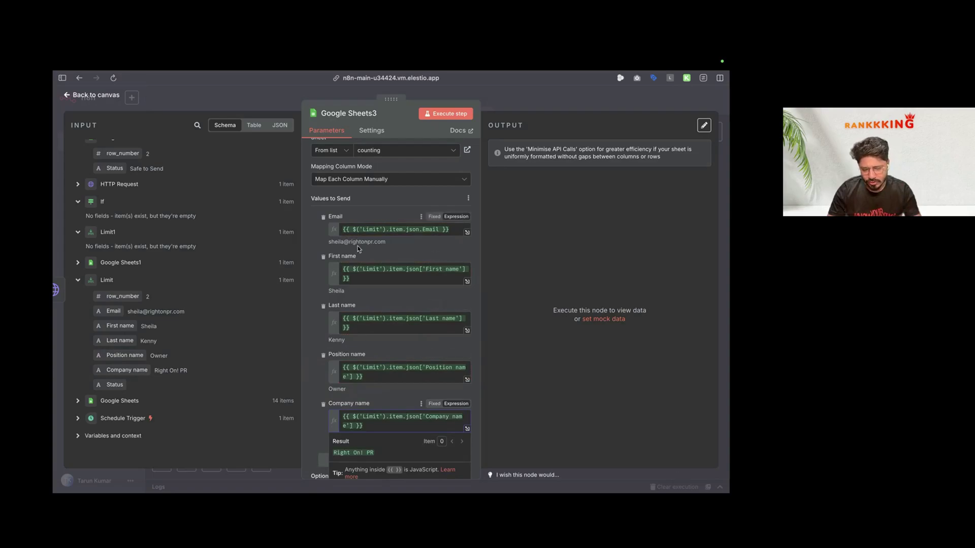
{"action": "left_click", "coordinate": [319, 244]}
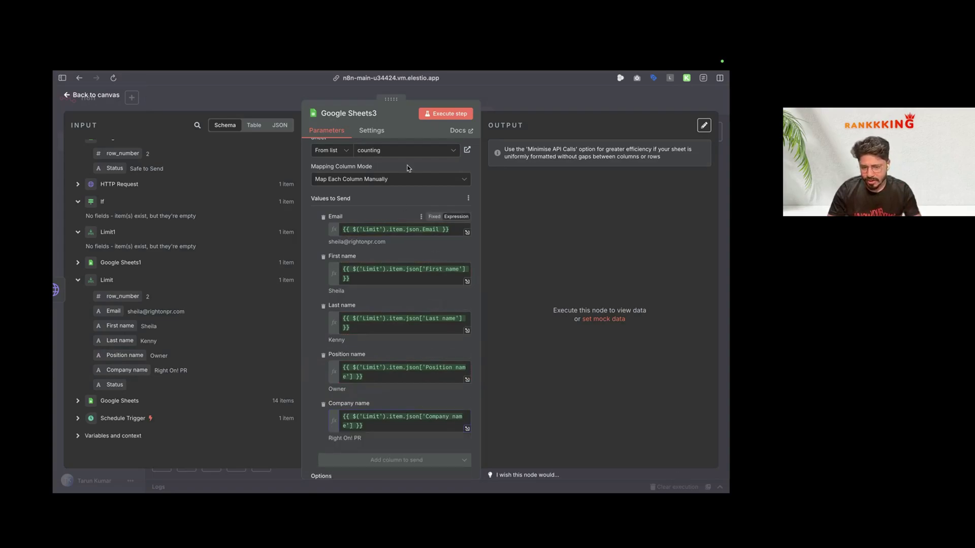
Step: Execute the Google Sheets3 node and check the appended row in the counting sheet
{"action": "left_click", "coordinate": [438, 114]}
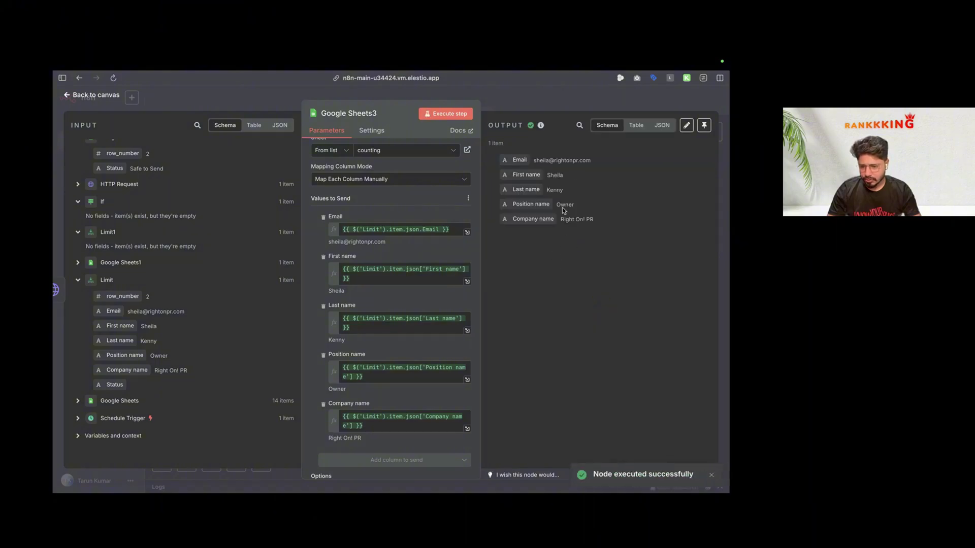
{"action": "key", "text": "super+Tab"}
{"action": "left_click", "coordinate": [212, 208]}
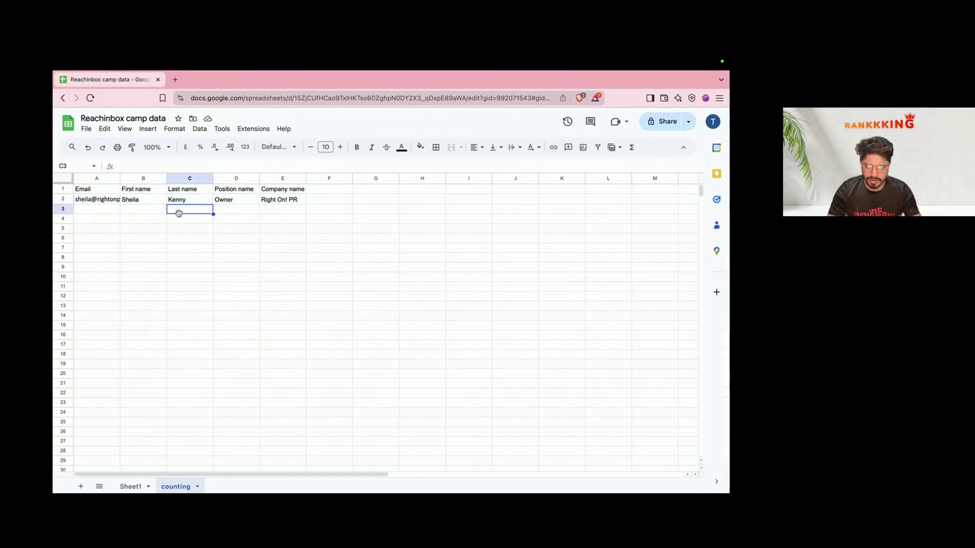
Step: Switch to n8n, return to the workflow canvas and tidy up the node layout
{"action": "key", "text": "super+Tab"}
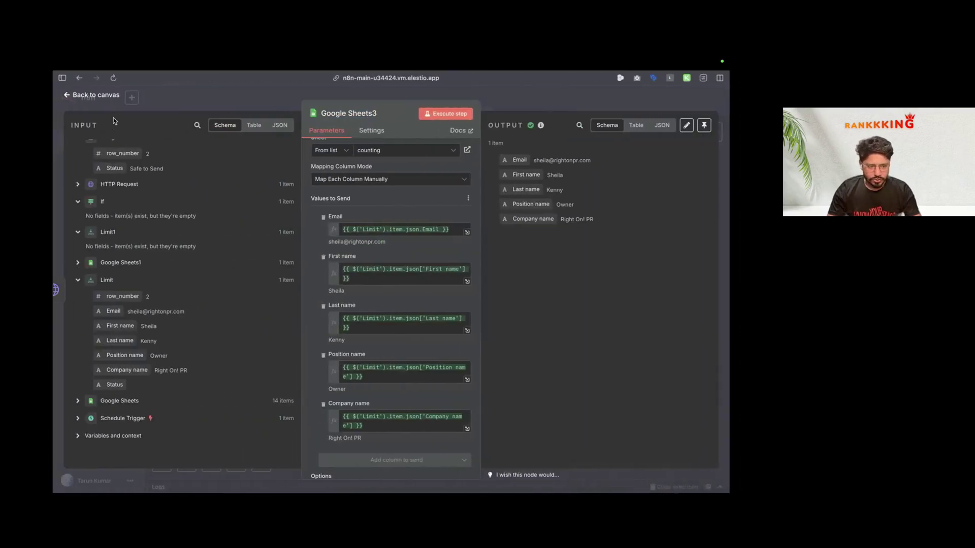
{"action": "left_click", "coordinate": [107, 97]}
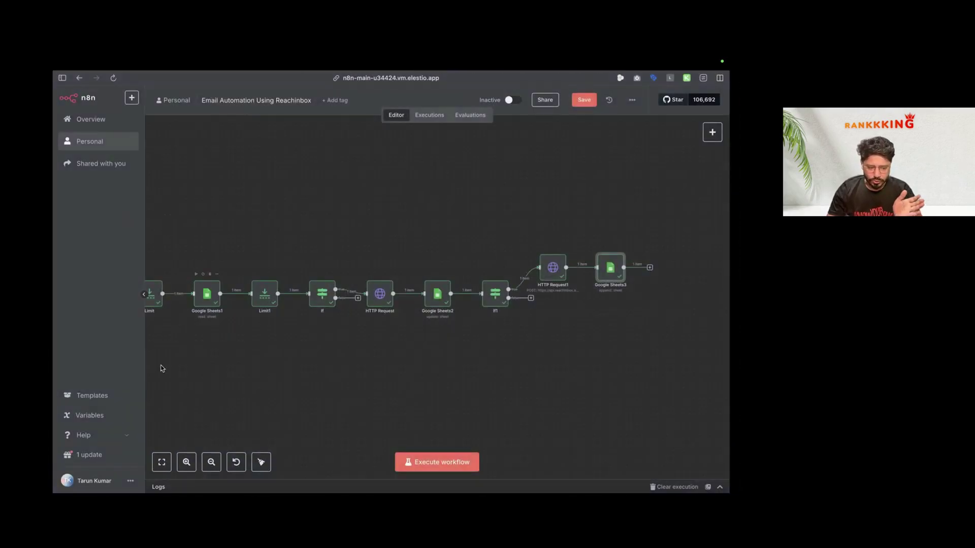
{"action": "left_click", "coordinate": [261, 462]}
Step: Review the logged lead in the counting sheet and the Step 11 row in the Email Camp Sending Using ReachInbox planning sheet
{"action": "mouse_move", "coordinate": [55, 369]}
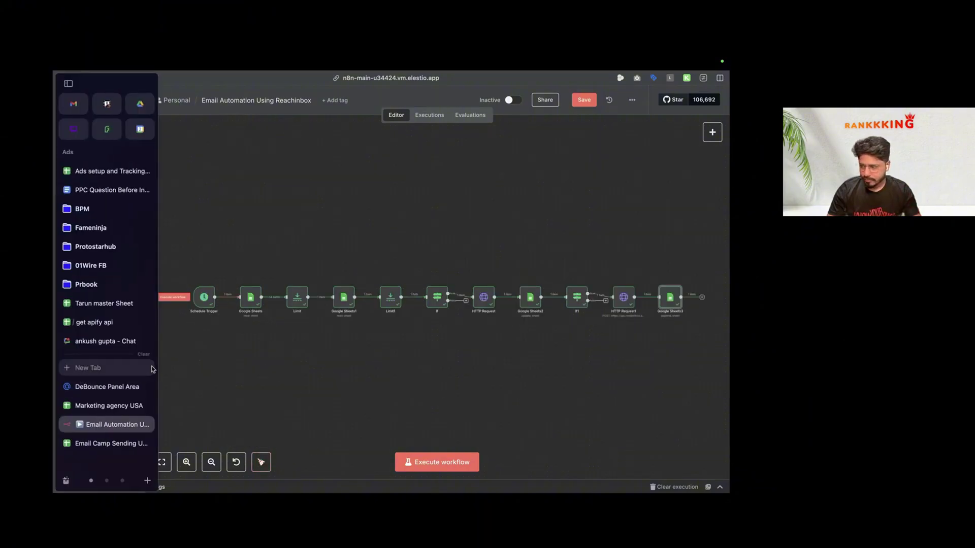
{"action": "left_click", "coordinate": [109, 406]}
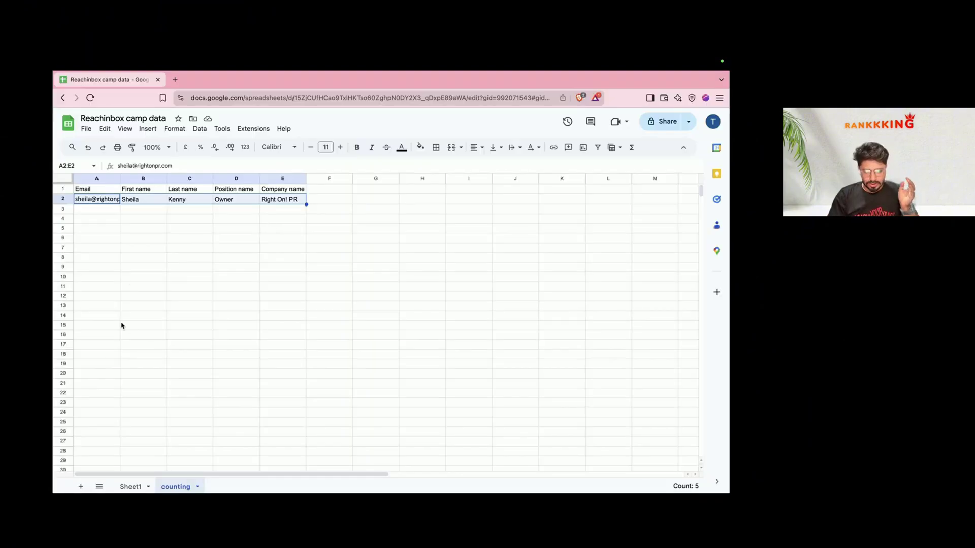
{"action": "key", "text": "ctrl+Tab"}
{"action": "mouse_move", "coordinate": [55, 358]}
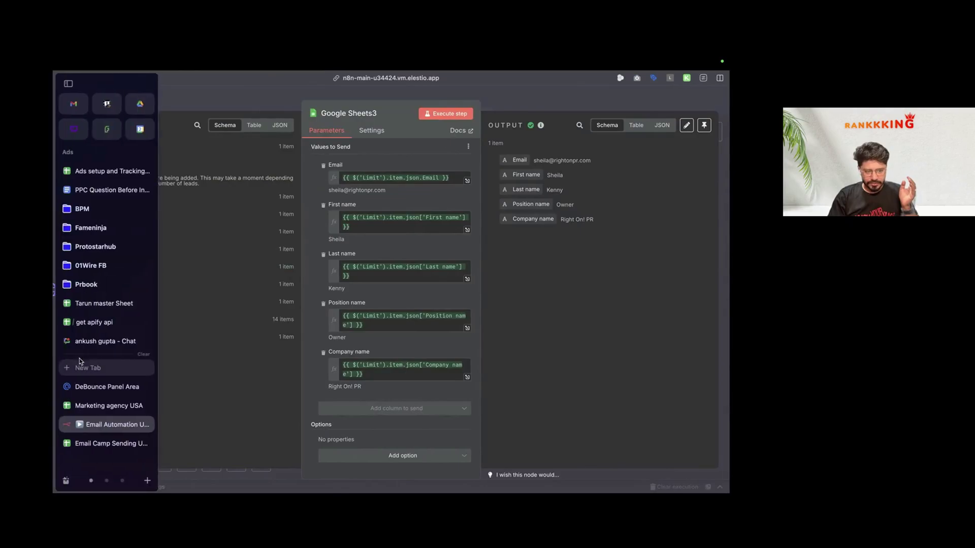
{"action": "left_click", "coordinate": [102, 438]}
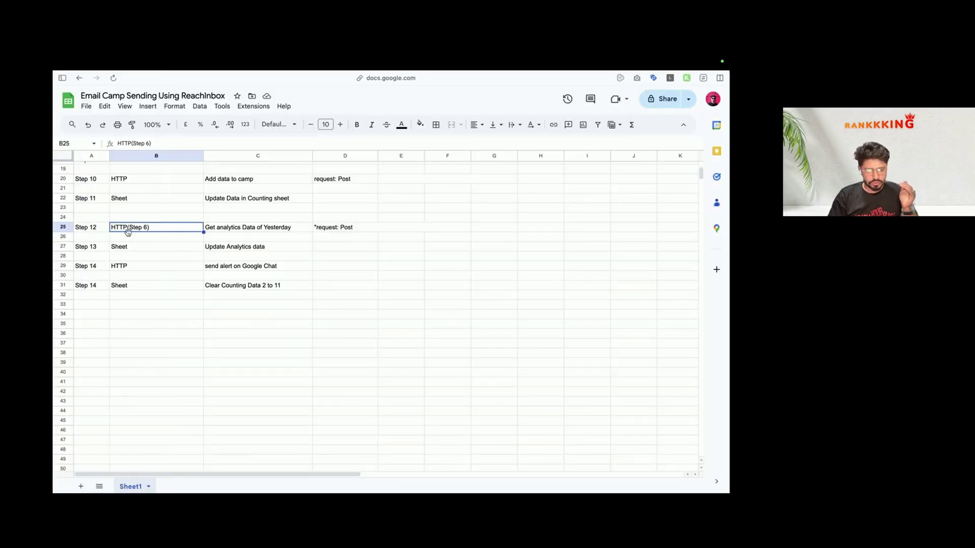
{"action": "scroll", "coordinate": [112, 226], "scroll_direction": "up", "scroll_amount": 2}
{"action": "left_click", "coordinate": [71, 219]}
{"action": "scroll", "coordinate": [183, 219], "scroll_direction": "up", "scroll_amount": 1}
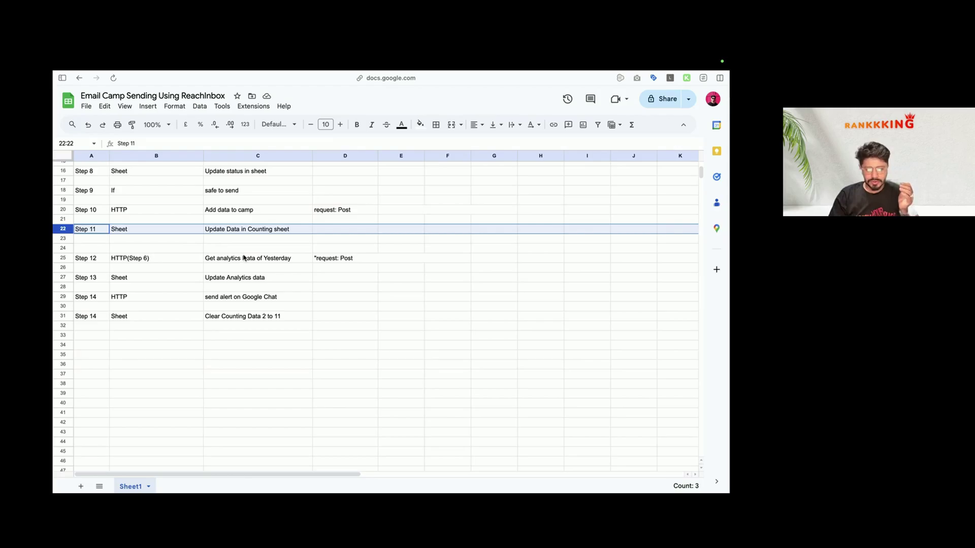
Step: Switch to ReachInbox to view Demo Camp's analytics and return to the planning sheet
{"action": "key", "text": "ctrl+Right"}
{"action": "key", "text": "ctrl+Right"}
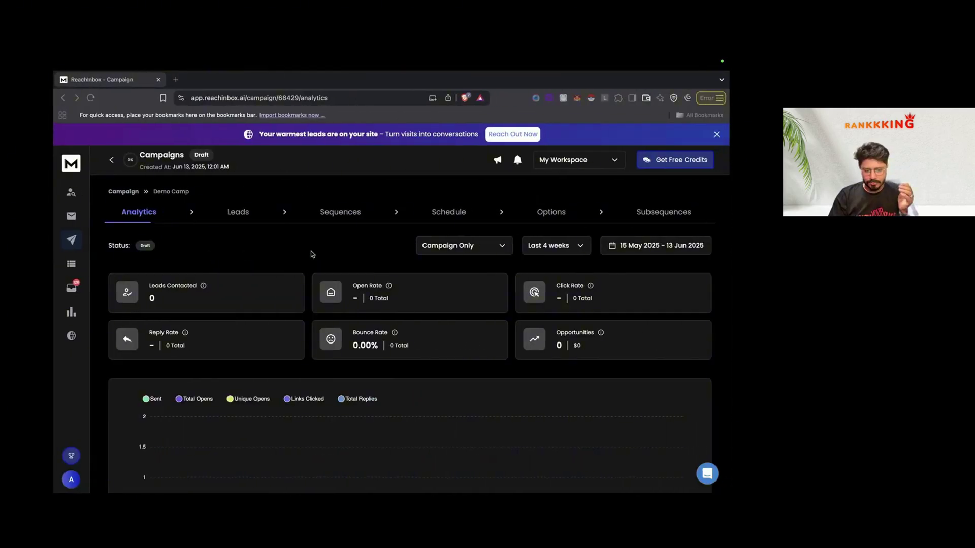
{"action": "key", "text": "ctrl+Left"}
{"action": "key", "text": "ctrl+Left"}
{"action": "mouse_move", "coordinate": [56, 371]}
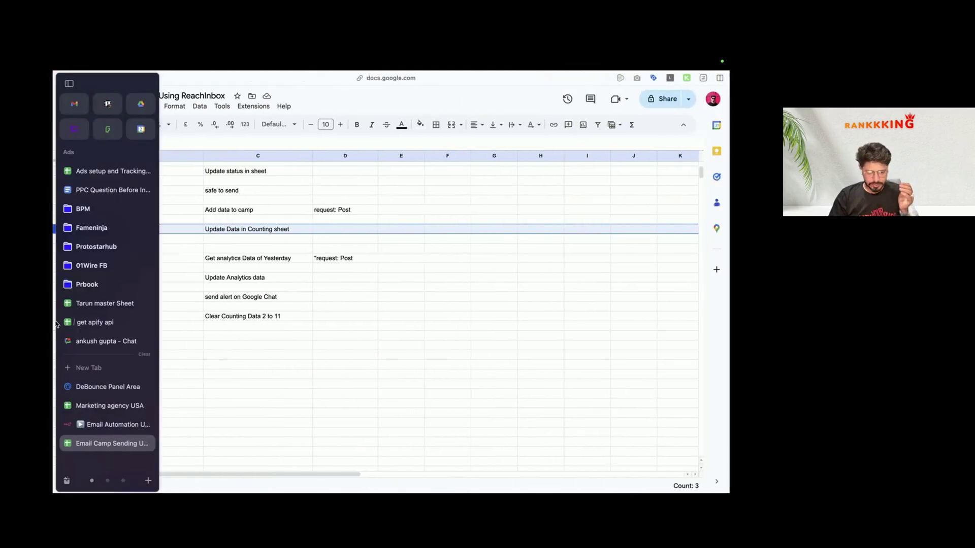
Step: Switch to n8n and connect Google Sheets3's output back to the first Google Sheets node's input to form a loop
{"action": "left_click", "coordinate": [101, 425]}
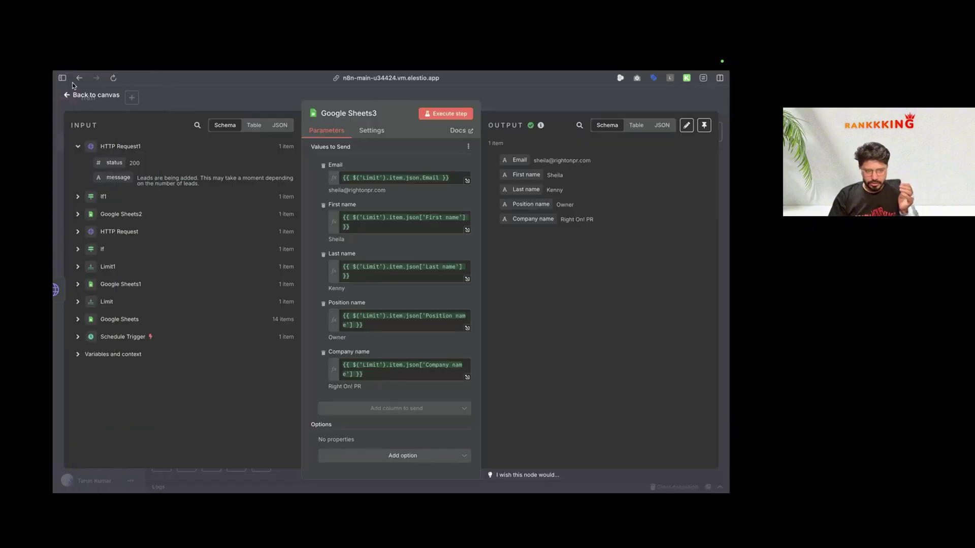
{"action": "left_click", "coordinate": [89, 97]}
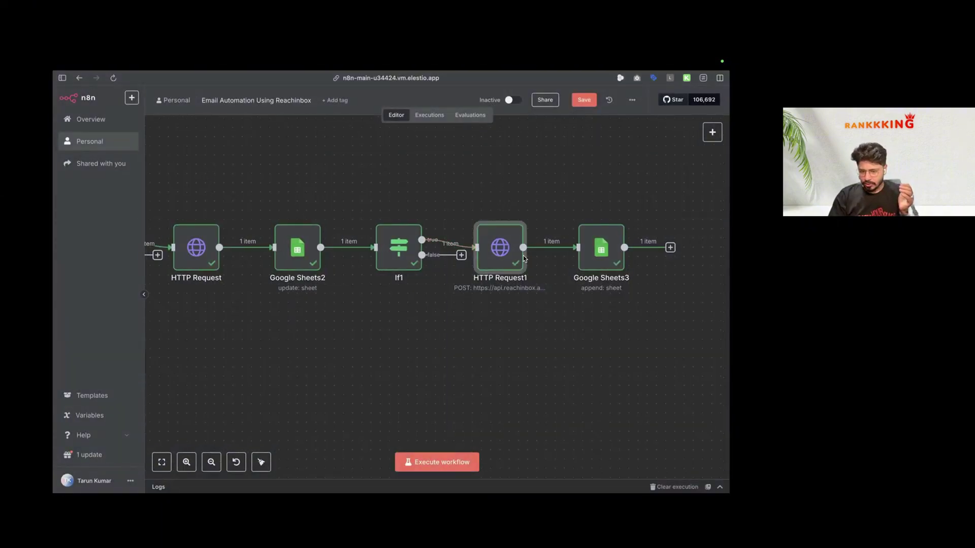
{"action": "scroll", "coordinate": [523, 255], "scroll_direction": "down", "scroll_amount": 3}
{"action": "scroll", "coordinate": [523, 255], "scroll_direction": "down", "scroll_amount": 2}
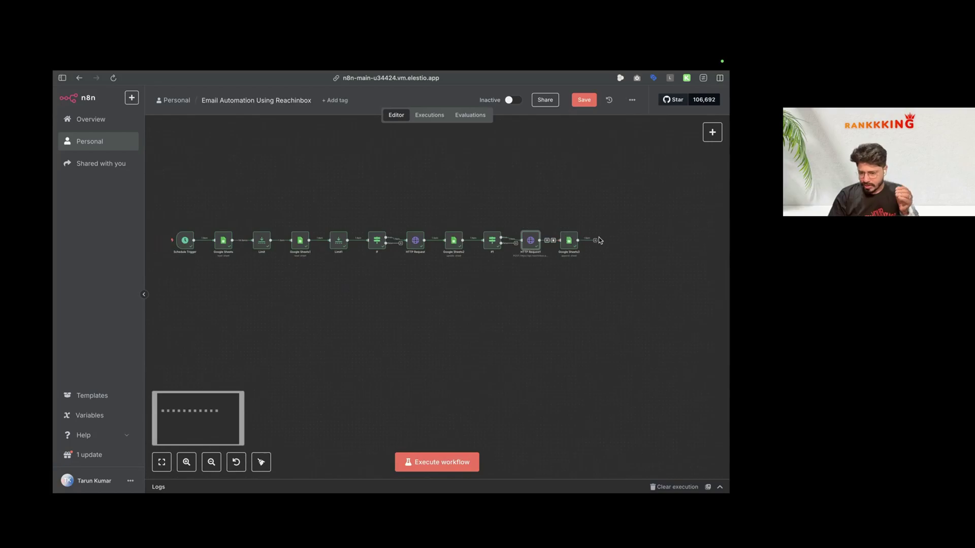
{"action": "left_click_drag", "start_coordinate": [595, 241], "coordinate": [269, 266]}
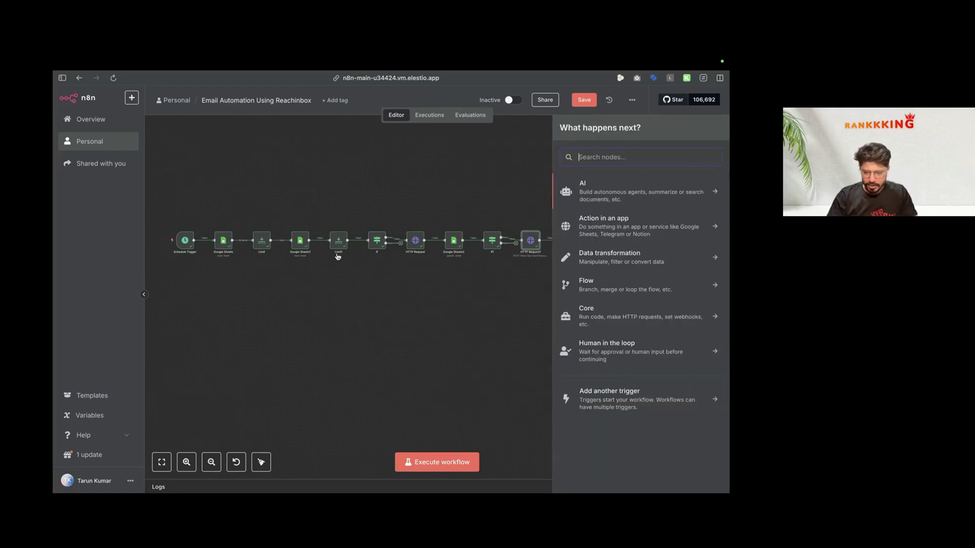
{"action": "left_click", "coordinate": [501, 257]}
{"action": "left_click_drag", "start_coordinate": [597, 245], "coordinate": [367, 243]}
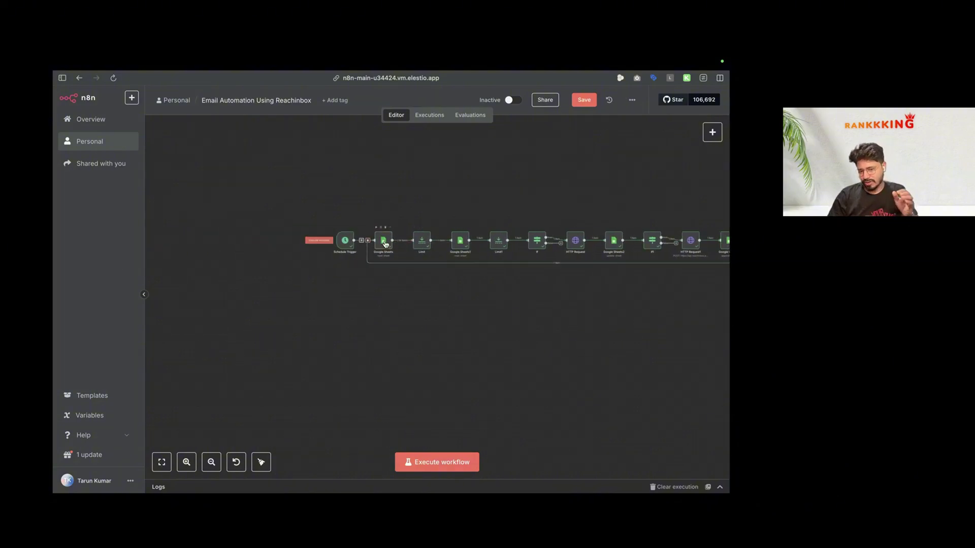
{"action": "scroll", "coordinate": [404, 247], "scroll_direction": "right", "scroll_amount": 3}
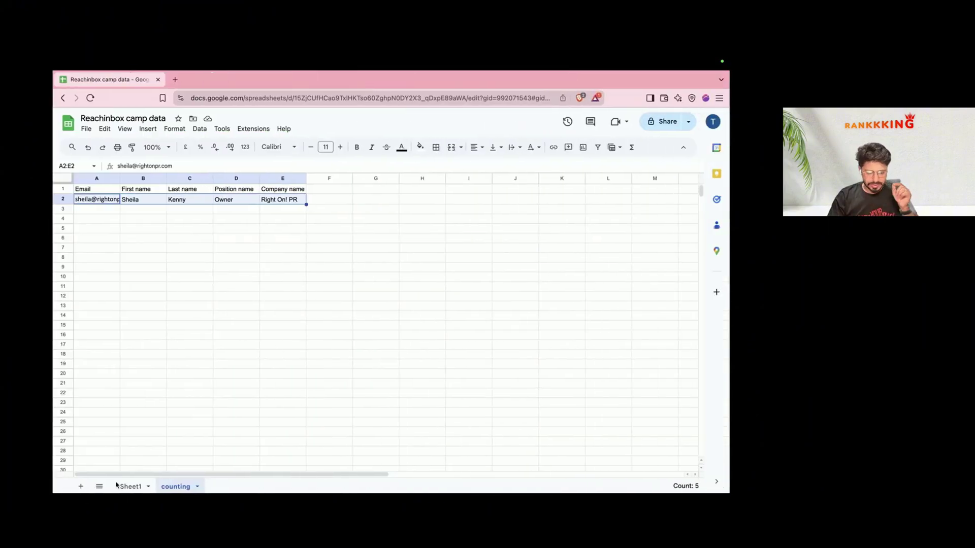
Step: Examine the Status column in Sheet1 of Reachinbox camp data and review the looped node chain in n8n
{"action": "left_click", "coordinate": [131, 487]}
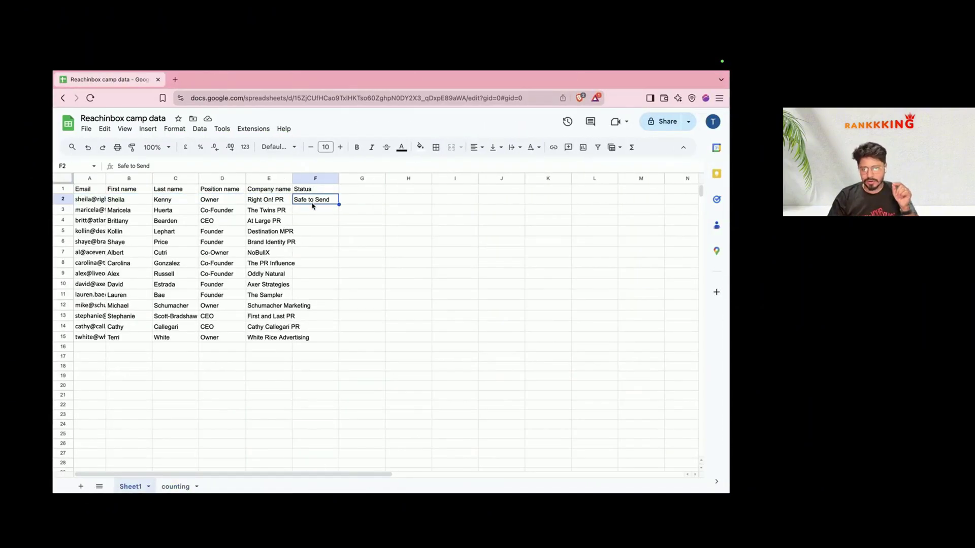
{"action": "left_click_drag", "start_coordinate": [312, 207], "coordinate": [312, 341]}
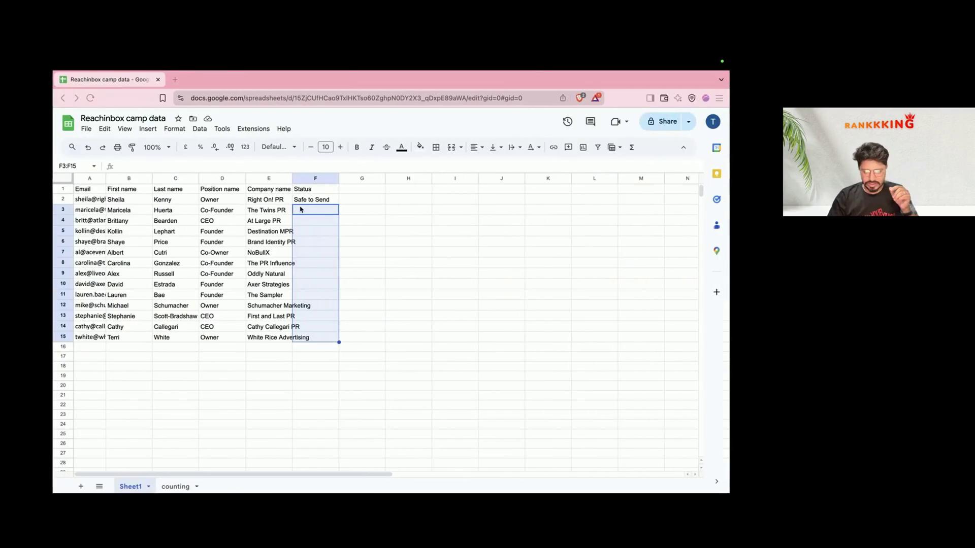
{"action": "left_click_drag", "start_coordinate": [300, 210], "coordinate": [311, 347]}
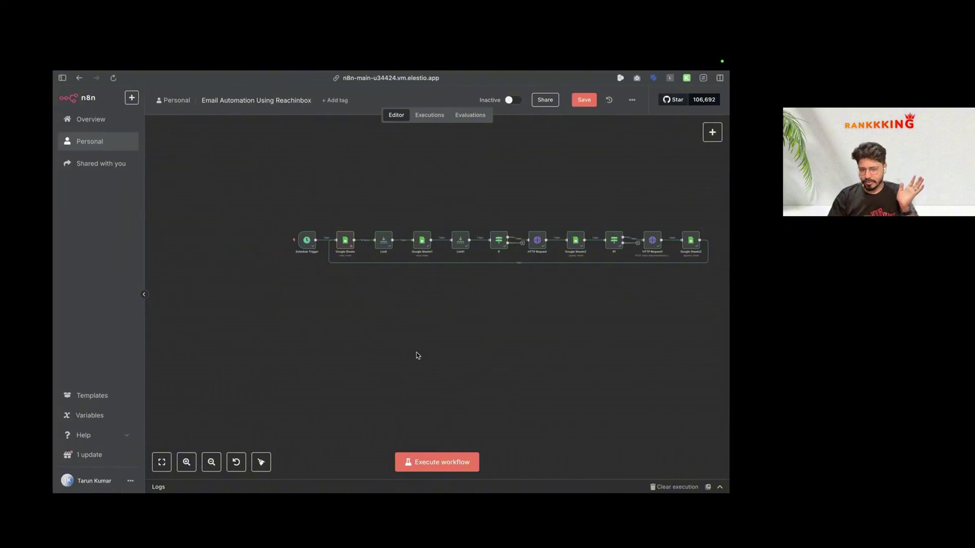
{"action": "scroll", "coordinate": [439, 331], "scroll_direction": "up", "scroll_amount": 5}
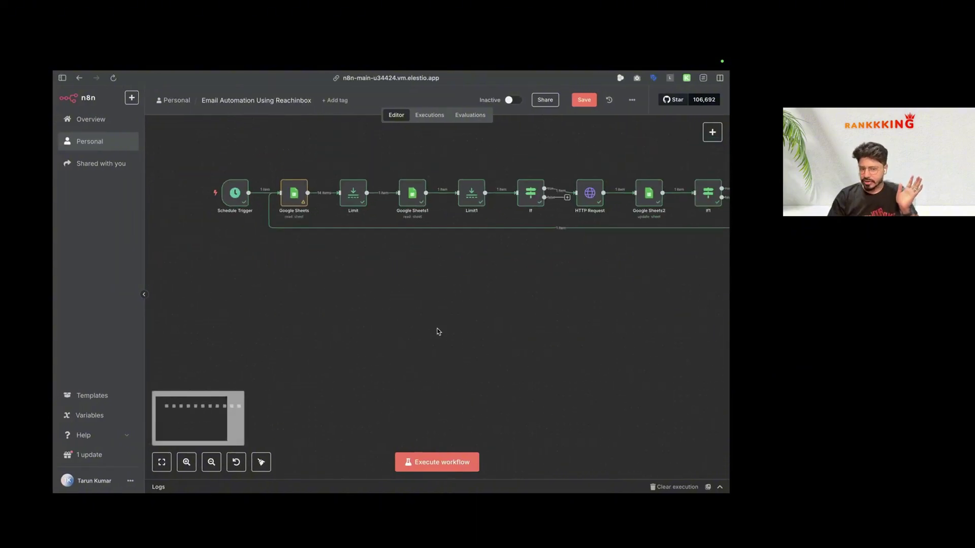
{"action": "scroll", "coordinate": [425, 313], "scroll_direction": "right", "scroll_amount": 3}
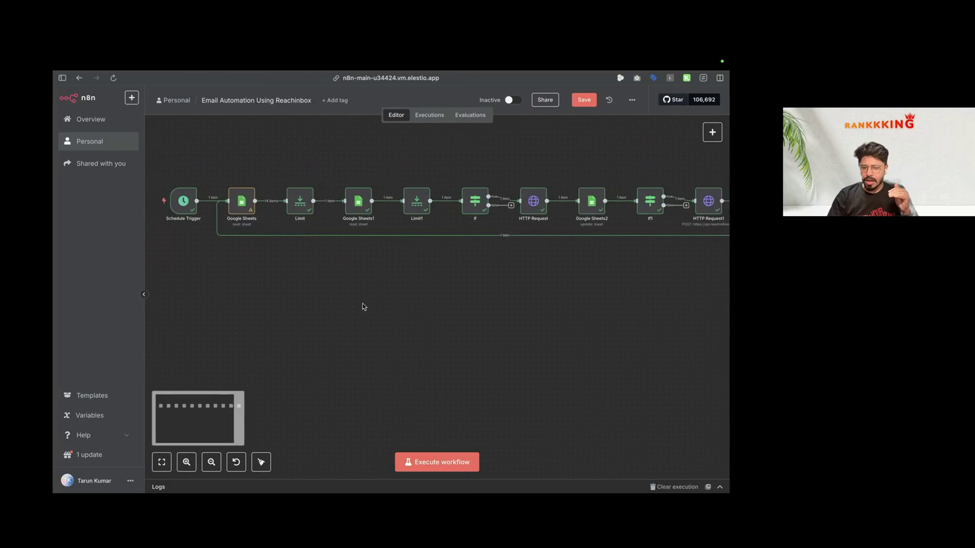
{"action": "scroll", "coordinate": [459, 214], "scroll_direction": "right", "scroll_amount": 3}
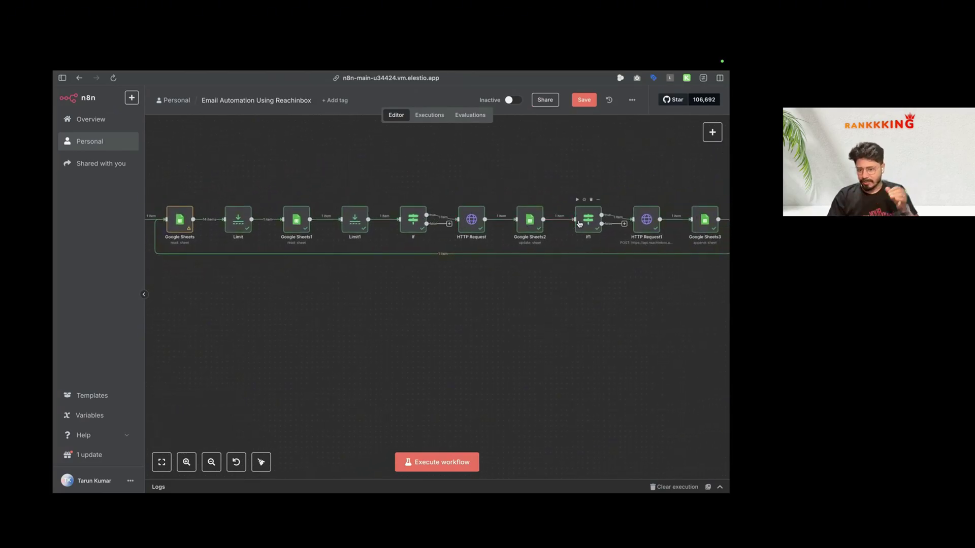
Step: Tidy up the workflow's node layout and look up the Step 12 analytics row in the Email Camp Sending Using ReachInbox sheet
{"action": "left_click", "coordinate": [261, 463]}
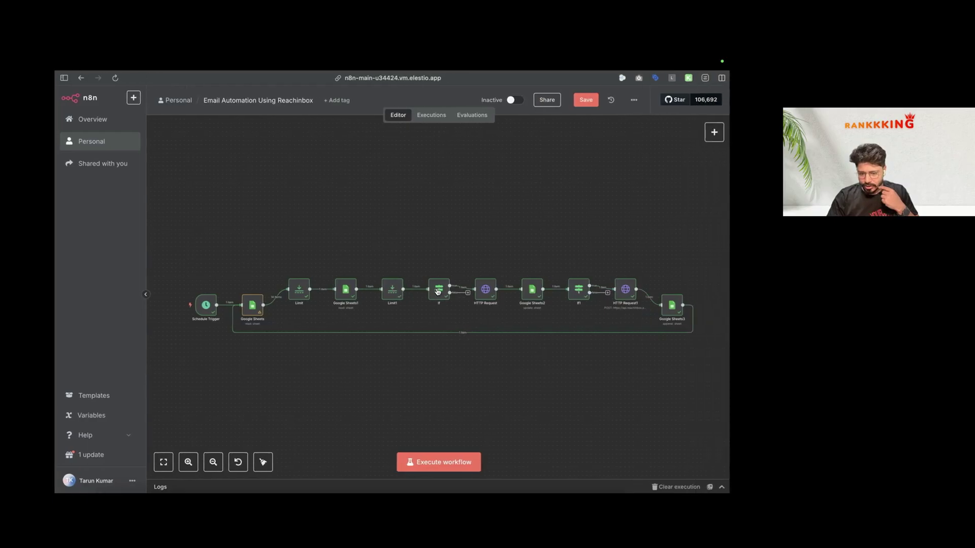
{"action": "mouse_move", "coordinate": [54, 397]}
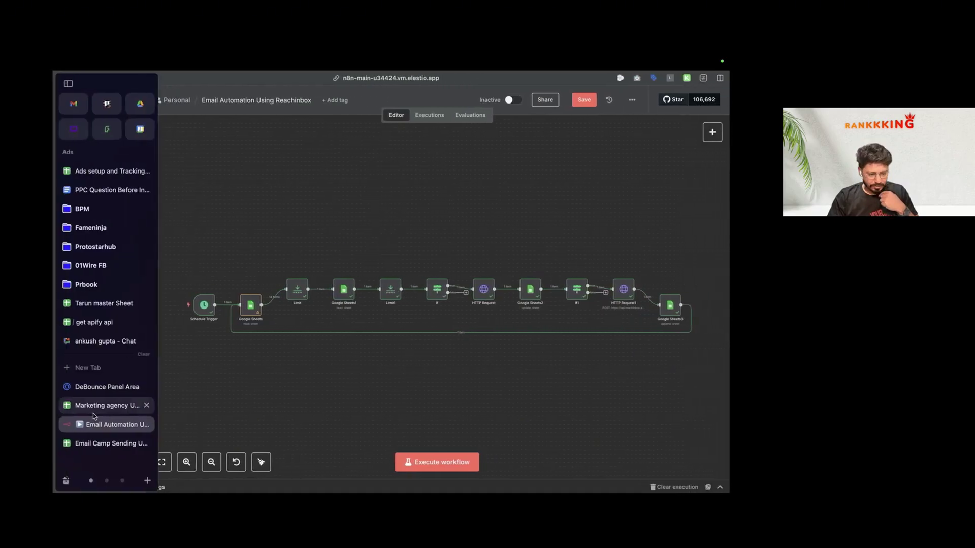
{"action": "left_click", "coordinate": [104, 442]}
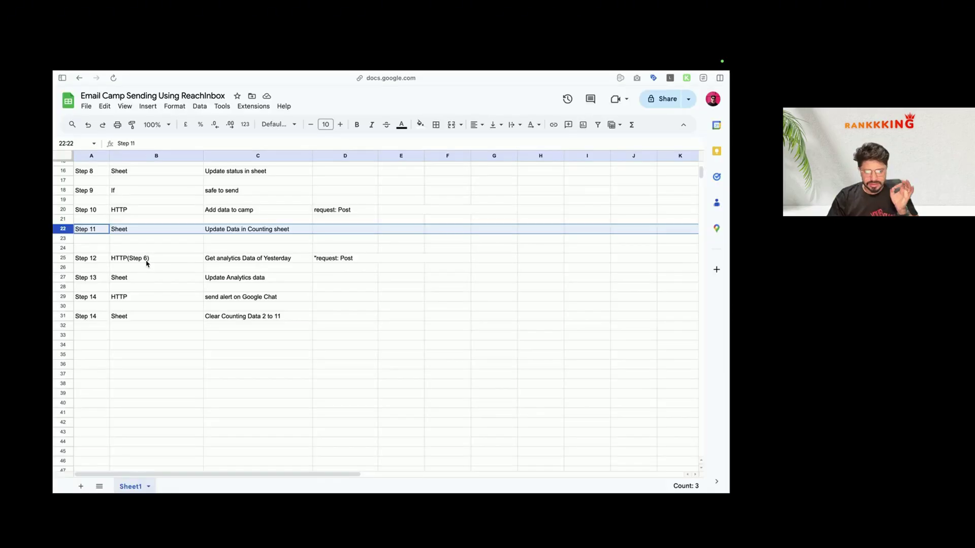
{"action": "left_click", "coordinate": [147, 261]}
{"action": "left_click", "coordinate": [223, 263]}
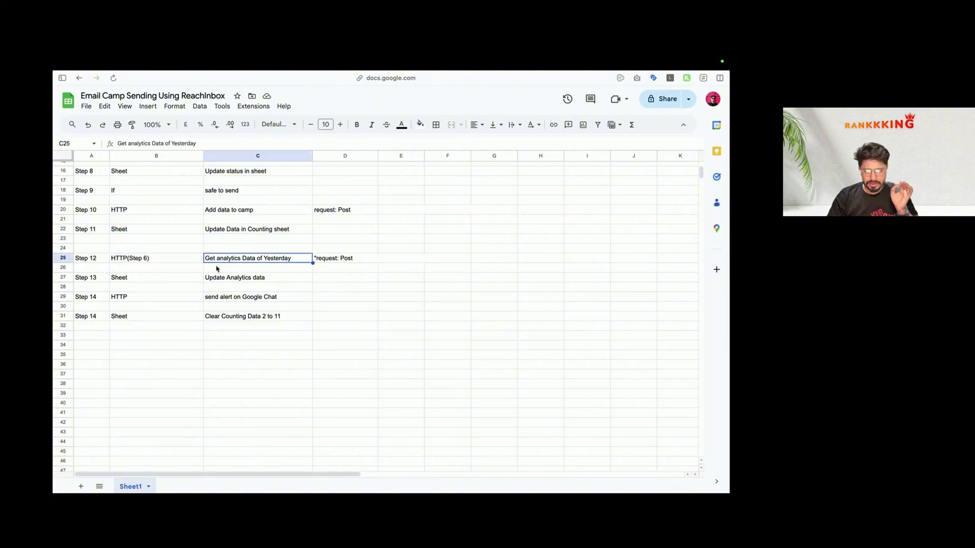
Step: Compare the tidied n8n workflow with the remaining steps listed in the planning sheet
{"action": "mouse_move", "coordinate": [54, 422]}
{"action": "left_click", "coordinate": [109, 423]}
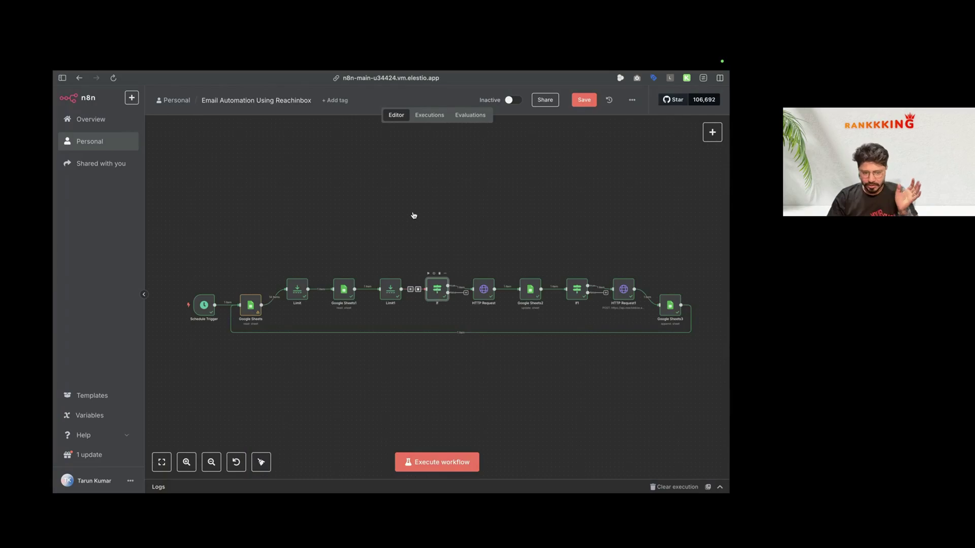
{"action": "key", "text": "Return"}
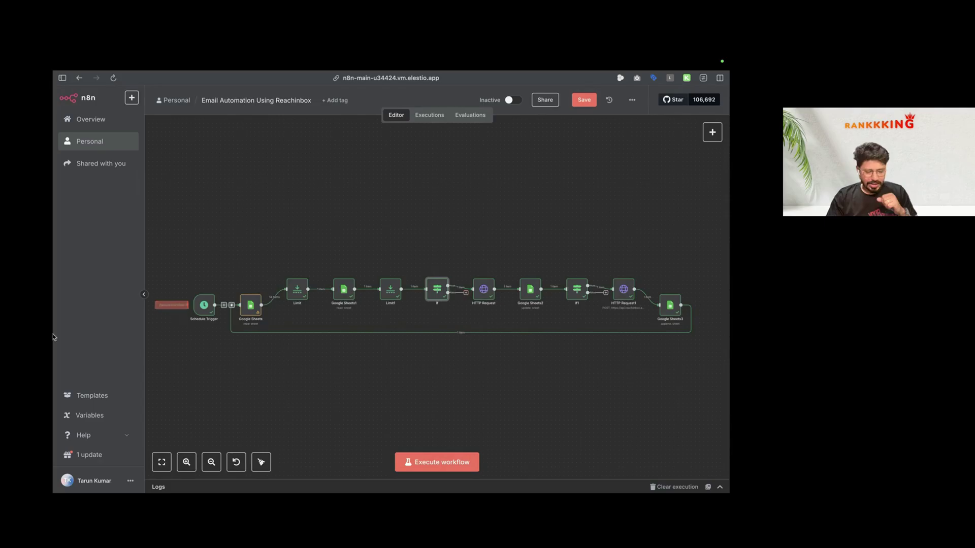
{"action": "mouse_move", "coordinate": [54, 396]}
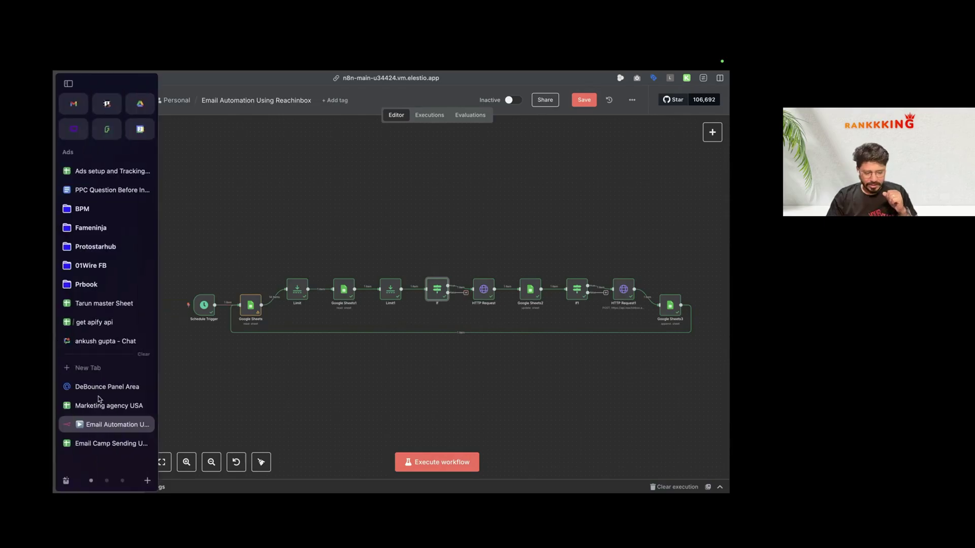
{"action": "left_click", "coordinate": [103, 442]}
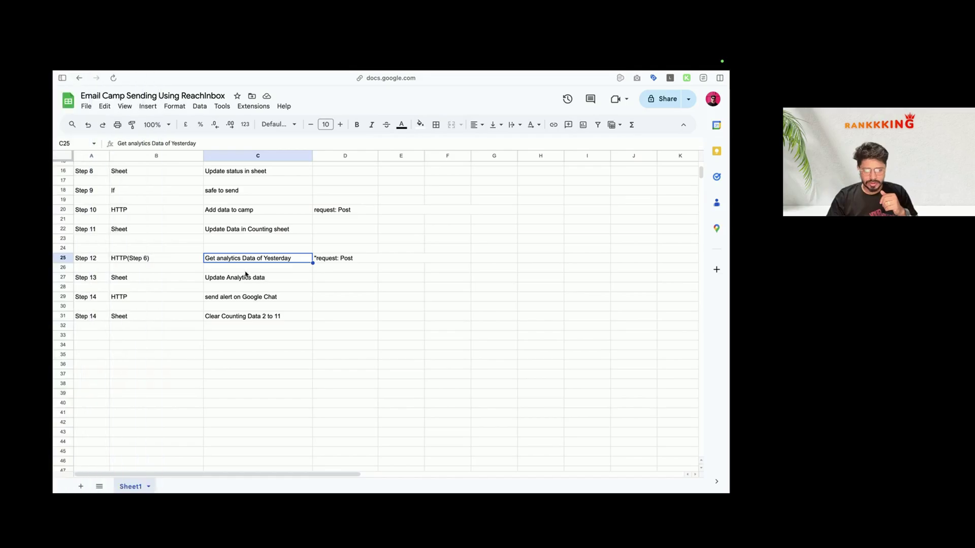
{"action": "mouse_move", "coordinate": [54, 330]}
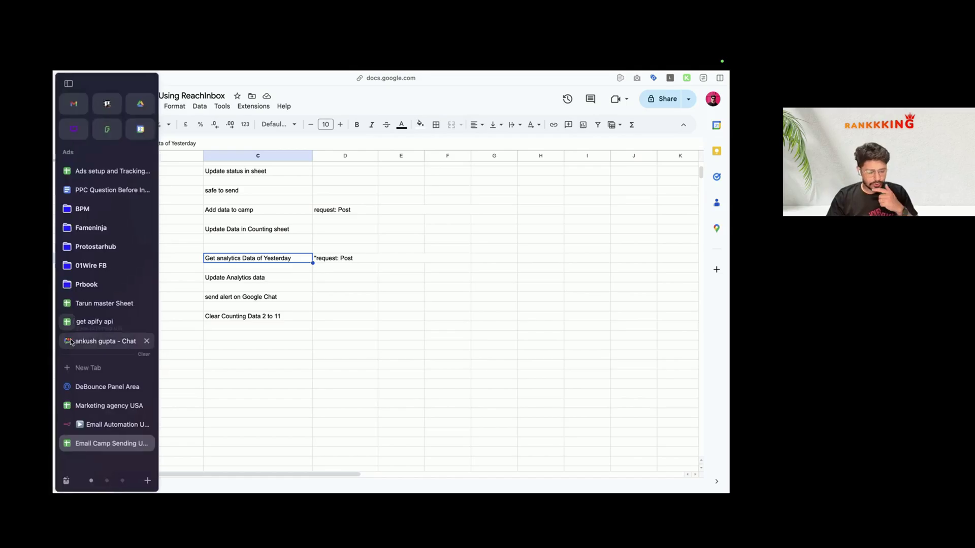
Step: Switch to n8n and add an HTTP Request node on the false output of the first If node
{"action": "left_click", "coordinate": [108, 425]}
{"action": "left_click", "coordinate": [463, 295]}
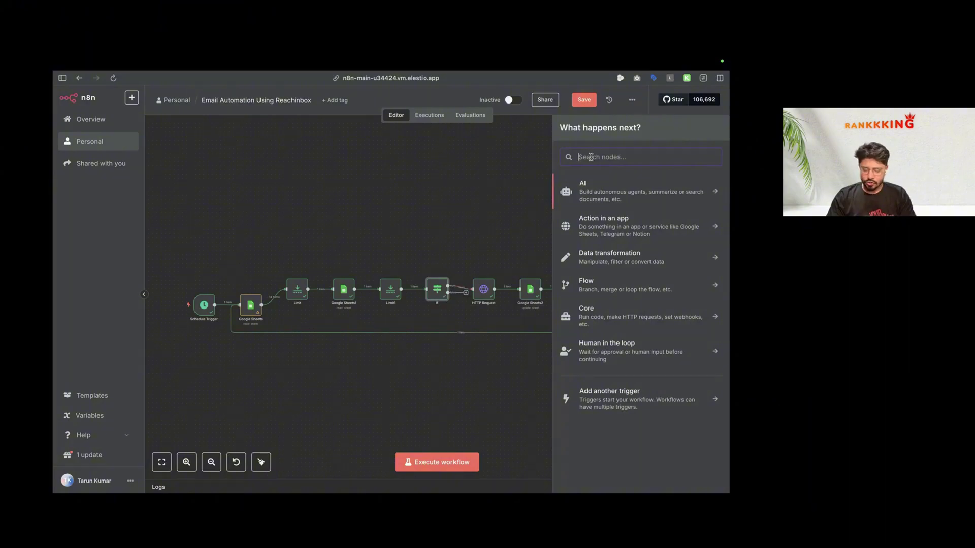
{"action": "type", "text": "htt"}
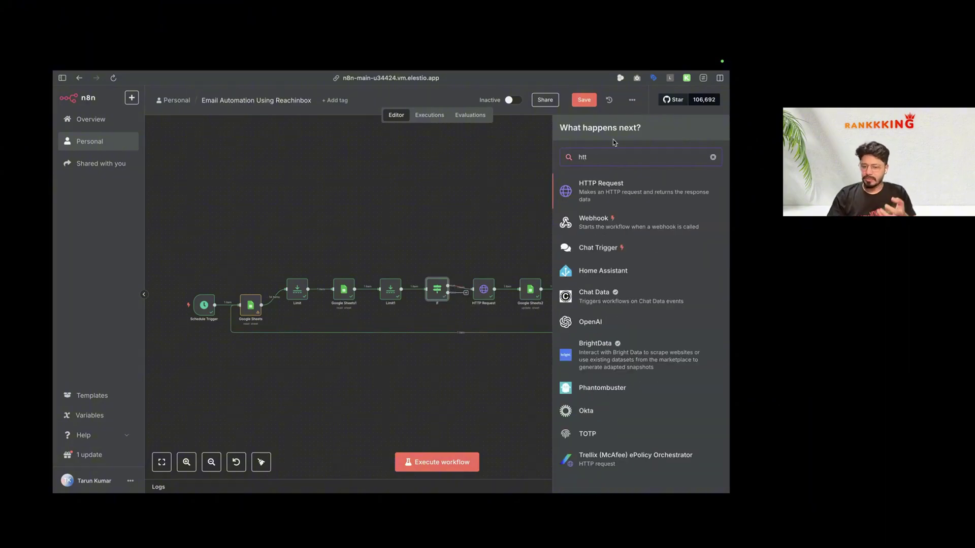
{"action": "left_click", "coordinate": [623, 187]}
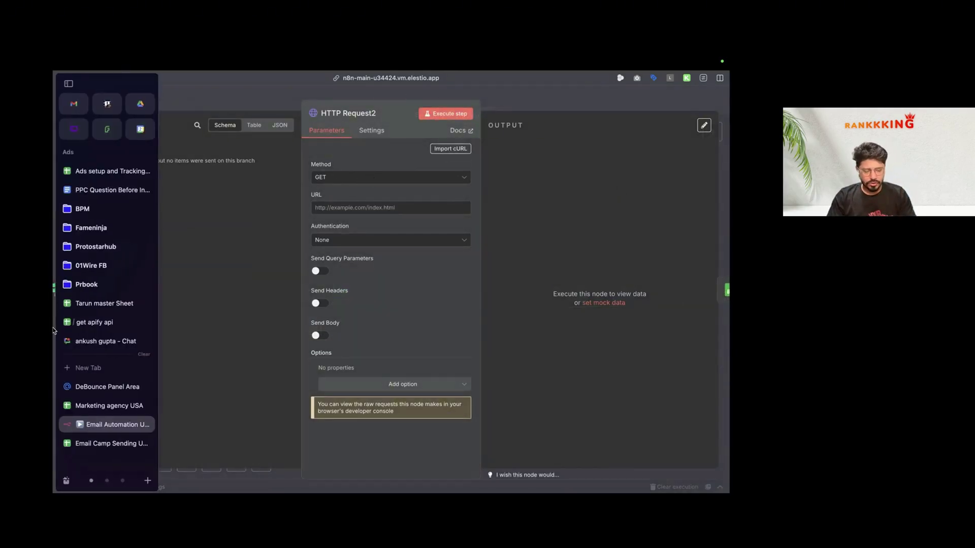
{"action": "mouse_move", "coordinate": [71, 337]}
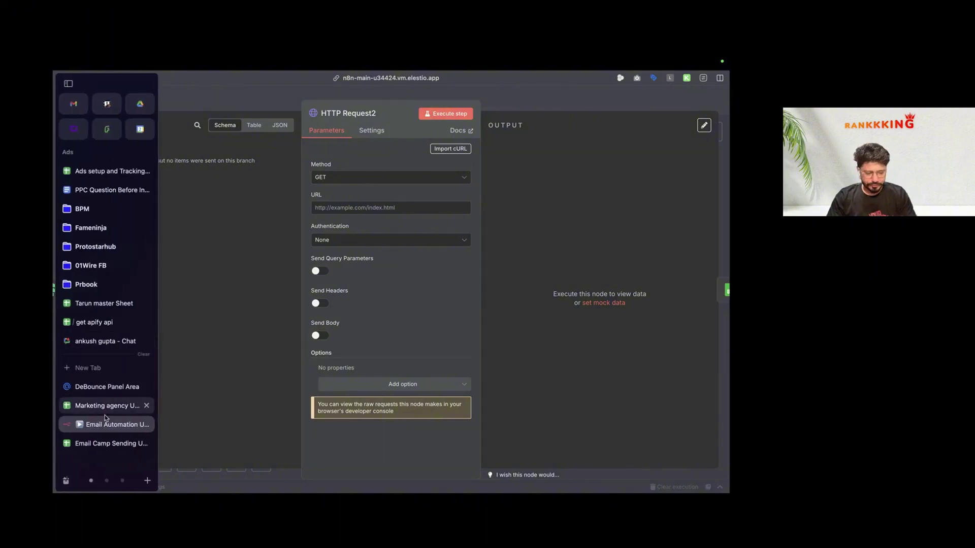
{"action": "left_click", "coordinate": [109, 443]}
{"action": "left_click", "coordinate": [334, 264]}
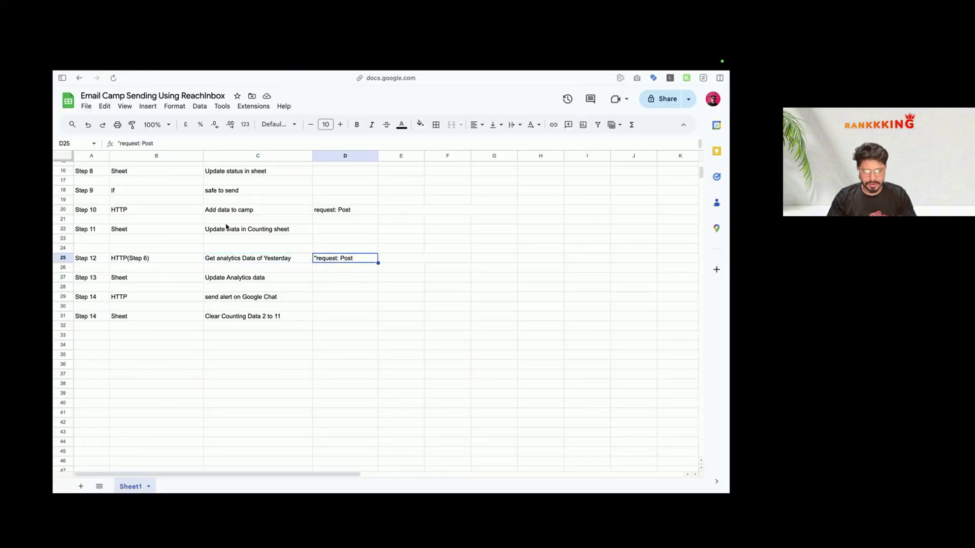
{"action": "left_click_drag", "start_coordinate": [181, 148], "coordinate": [183, 302]}
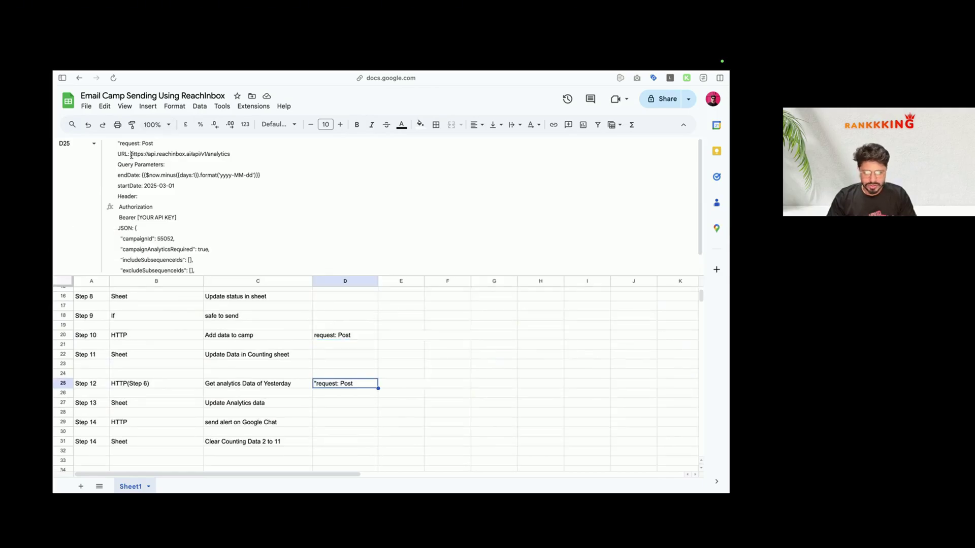
{"action": "left_click_drag", "start_coordinate": [131, 155], "coordinate": [229, 156]}
{"action": "key", "text": "super+c"}
{"action": "mouse_move", "coordinate": [55, 254]}
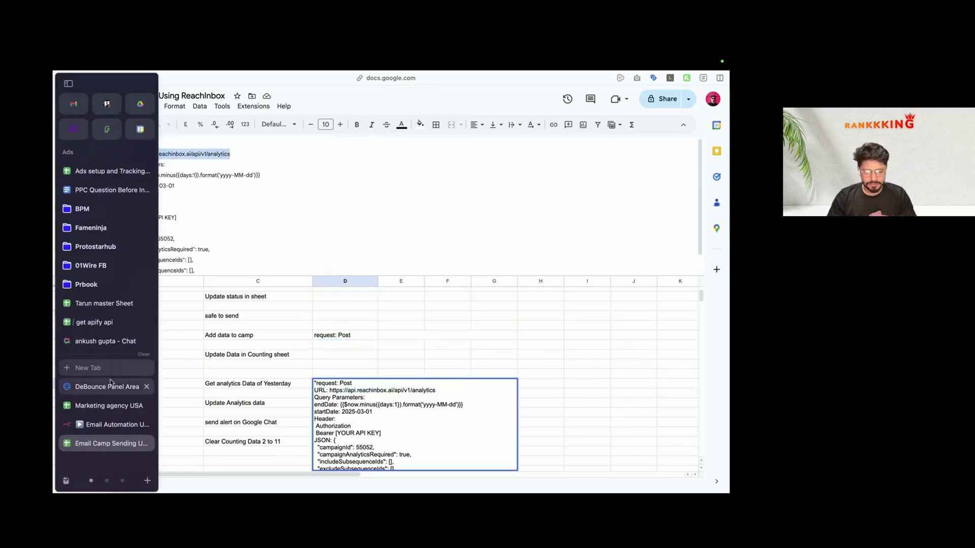
{"action": "left_click", "coordinate": [111, 424]}
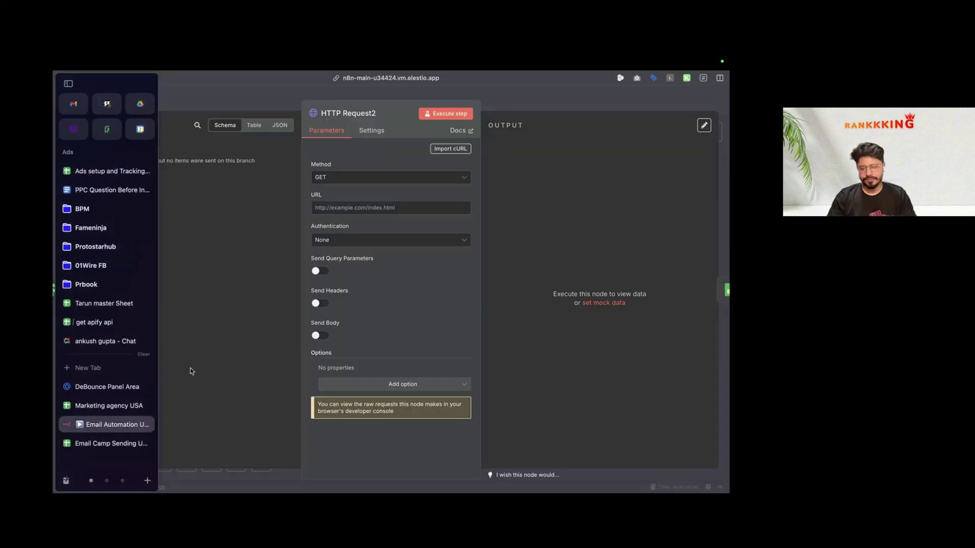
{"action": "left_click", "coordinate": [361, 179]}
{"action": "left_click", "coordinate": [343, 277]}
{"action": "left_click", "coordinate": [362, 208]}
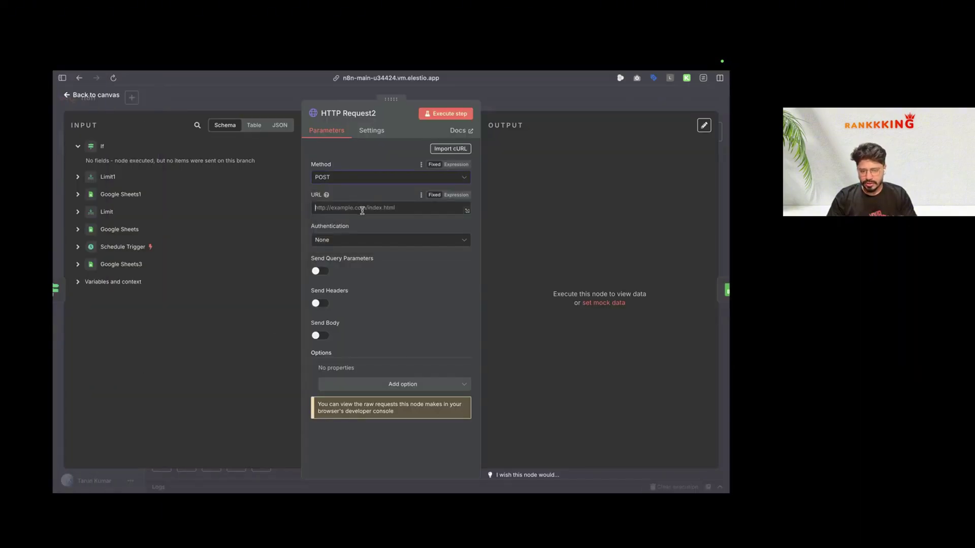
{"action": "key", "text": "super+v"}
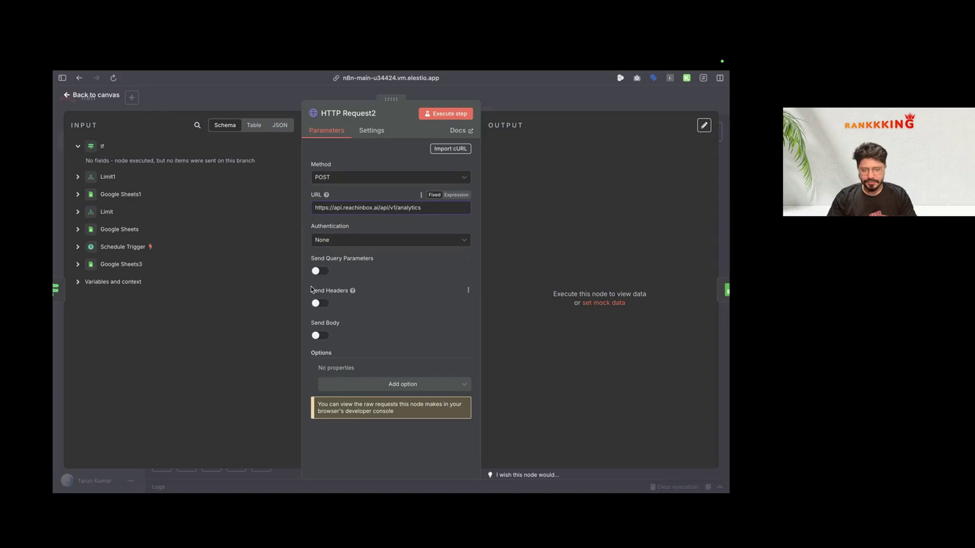
Step: Check the query parameter name in the planning sheet, enable query parameters in HTTP Request2 and name the first one endDate
{"action": "mouse_move", "coordinate": [55, 289]}
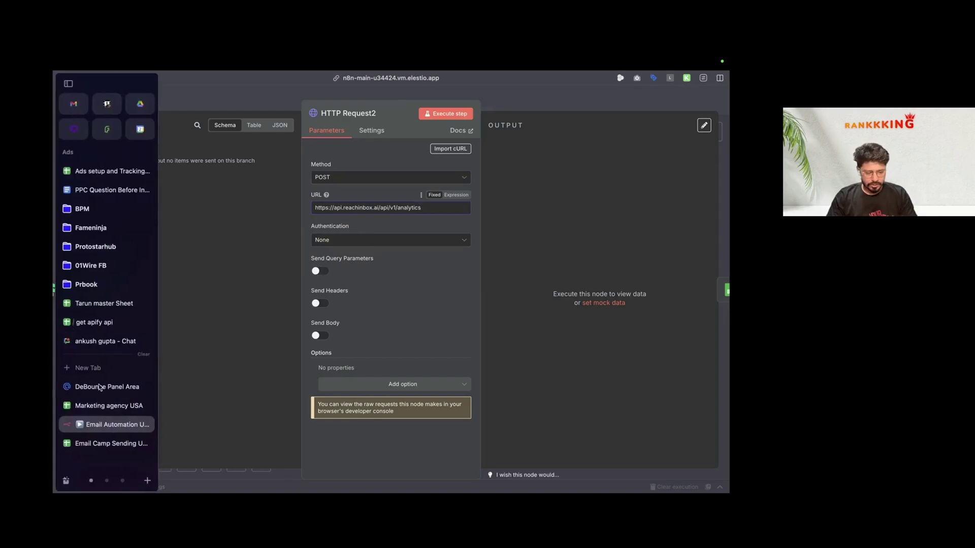
{"action": "left_click", "coordinate": [107, 443]}
{"action": "left_click", "coordinate": [187, 168]}
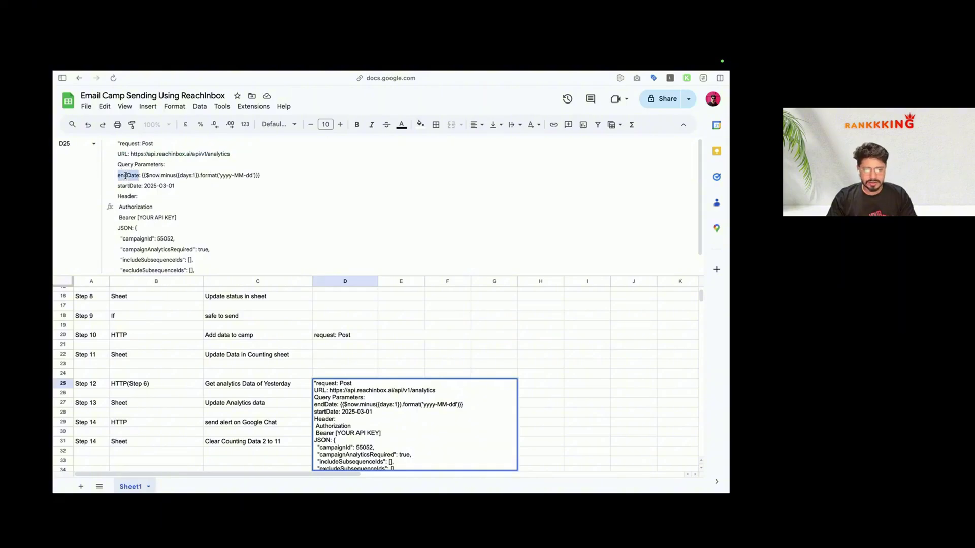
{"action": "mouse_move", "coordinate": [54, 292]}
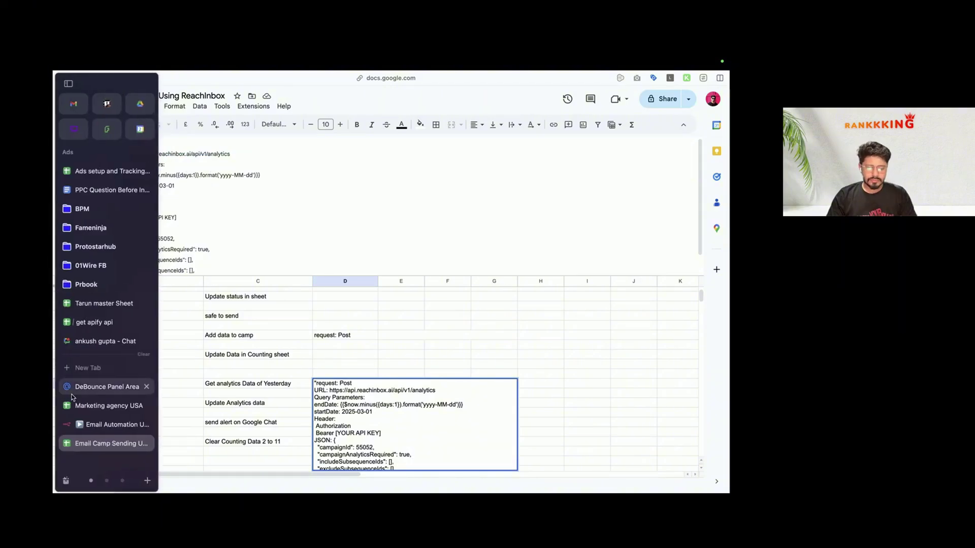
{"action": "left_click", "coordinate": [106, 424]}
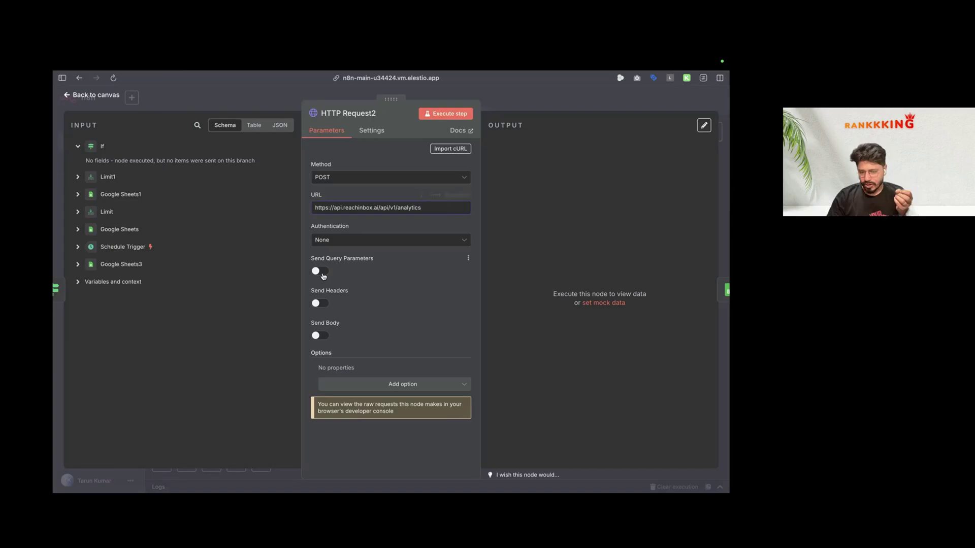
{"action": "left_click", "coordinate": [320, 271]}
{"action": "scroll", "coordinate": [349, 277], "scroll_direction": "down", "scroll_amount": 2}
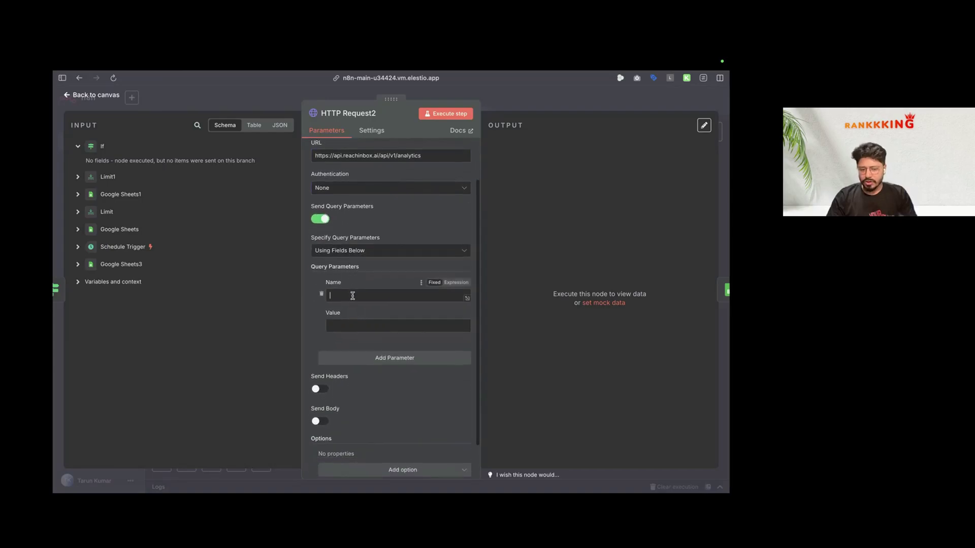
{"action": "left_click", "coordinate": [352, 296]}
{"action": "type", "text": "endDate"}
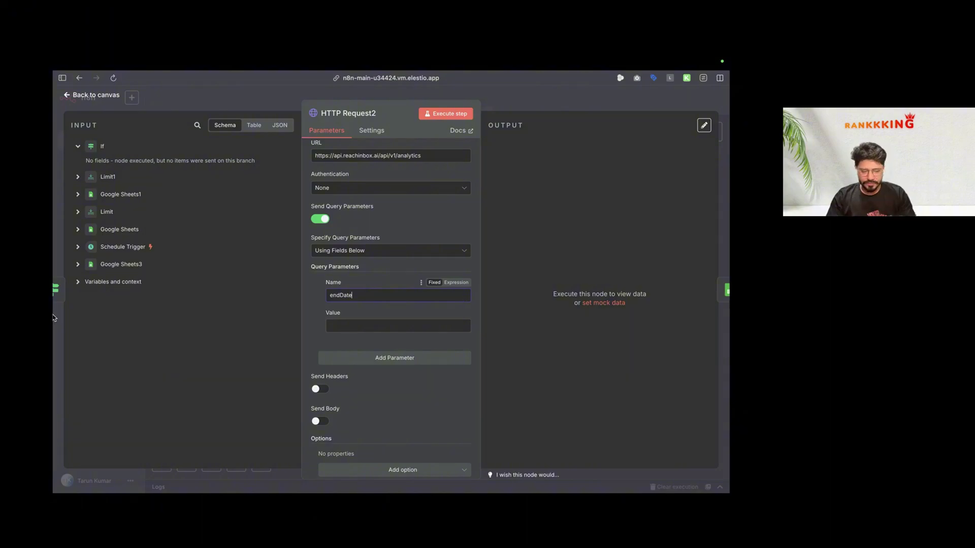
Step: Copy the expression {{$now.minus({days:1}).format('yyyy-MM-dd')}} from the planning sheet and set it as the endDate parameter's value in n8n
{"action": "mouse_move", "coordinate": [55, 315]}
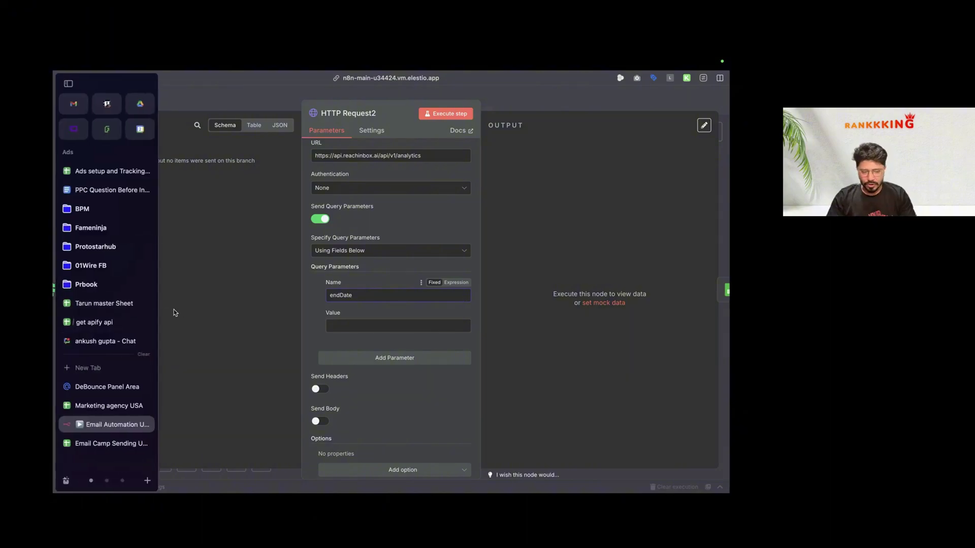
{"action": "left_click", "coordinate": [101, 444]}
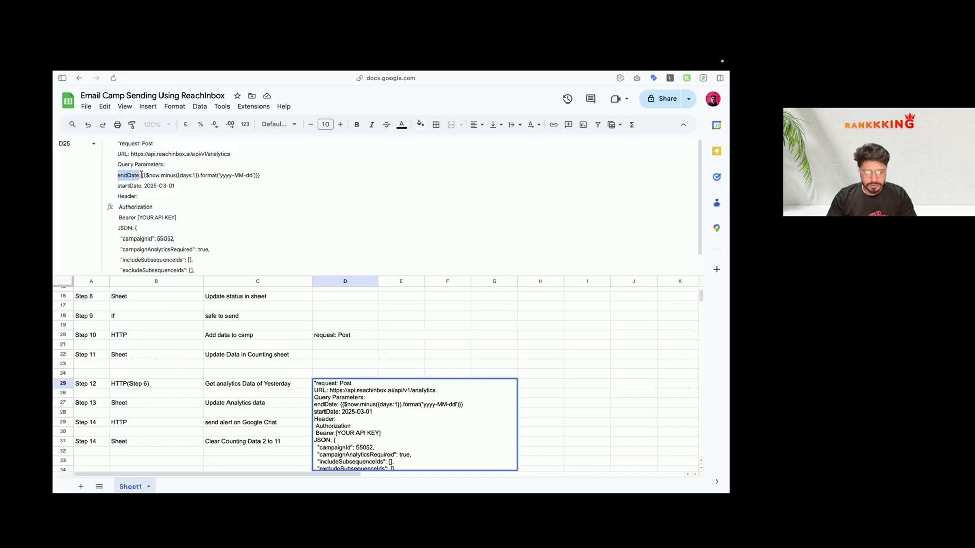
{"action": "left_click_drag", "start_coordinate": [142, 175], "coordinate": [281, 177]}
{"action": "key", "text": "super+c"}
{"action": "mouse_move", "coordinate": [59, 358]}
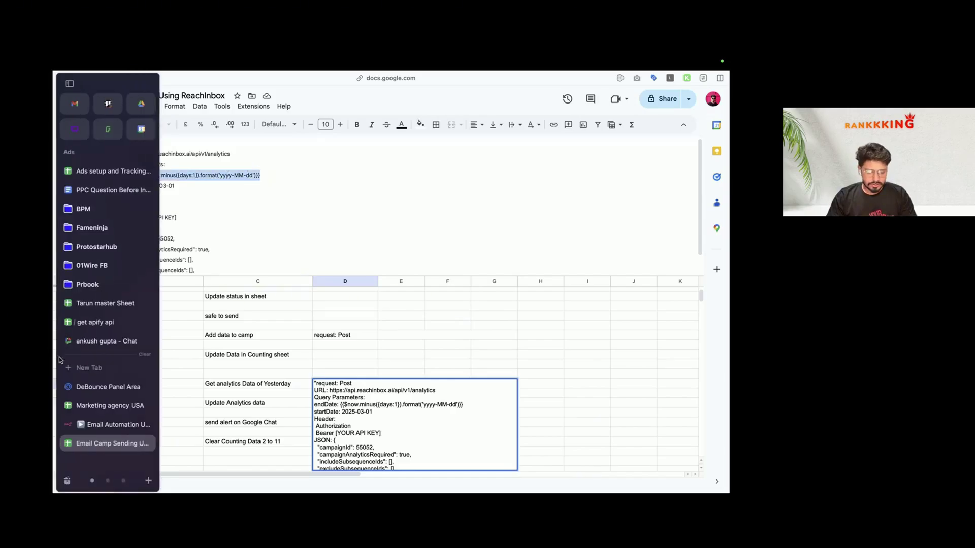
{"action": "left_click", "coordinate": [96, 424]}
{"action": "left_click", "coordinate": [345, 320]}
{"action": "key", "text": "super+v"}
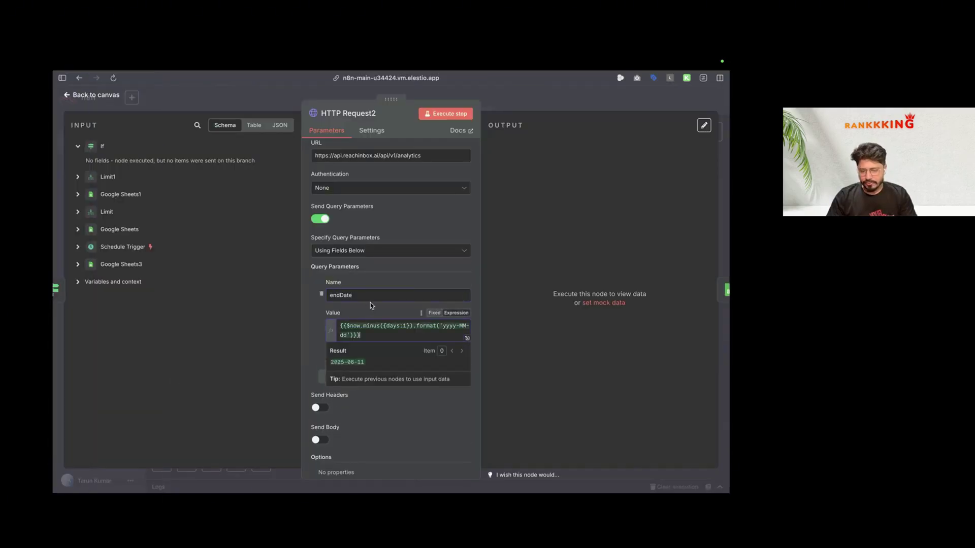
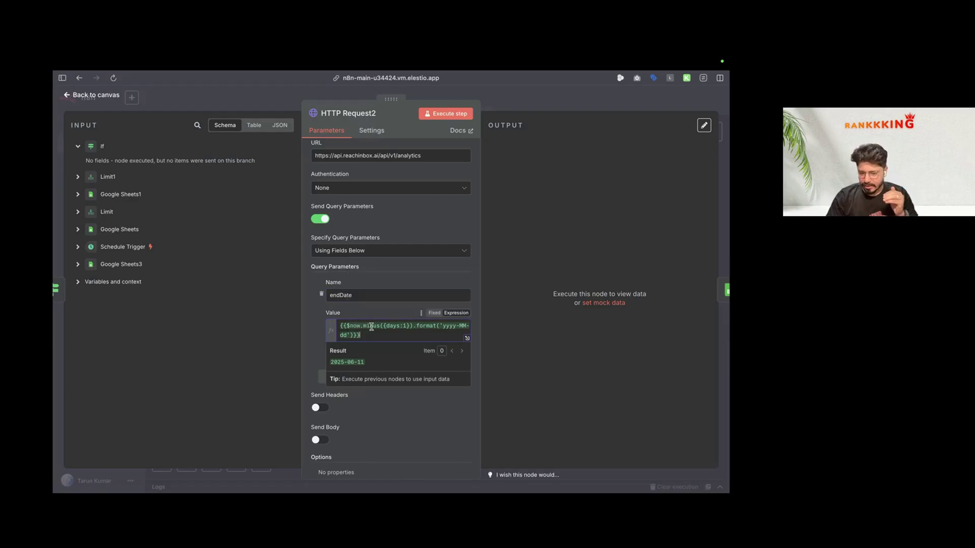
{"action": "left_click", "coordinate": [409, 311]}
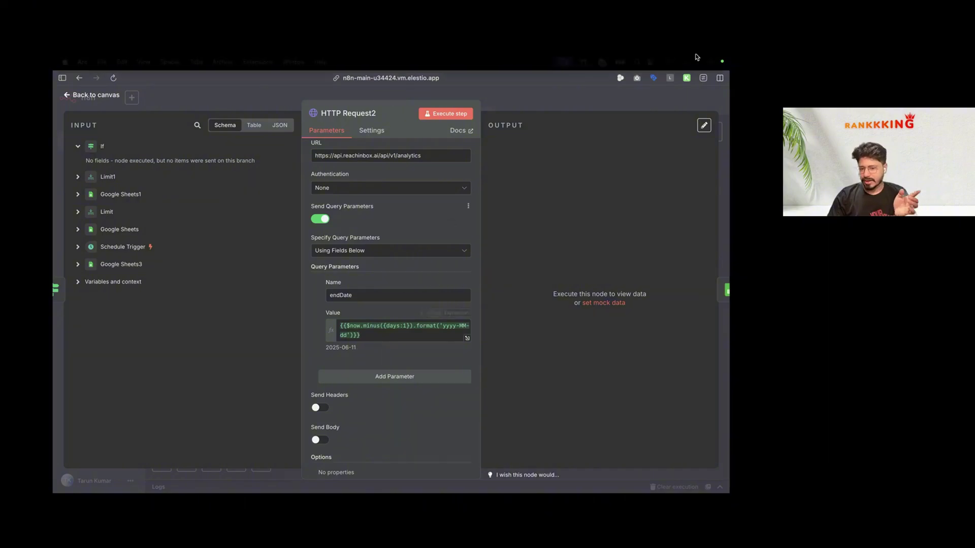
Step: Add a second query parameter to HTTP Request2 and name it startDate, copying the name from the planning sheet
{"action": "mouse_move", "coordinate": [696, 57]}
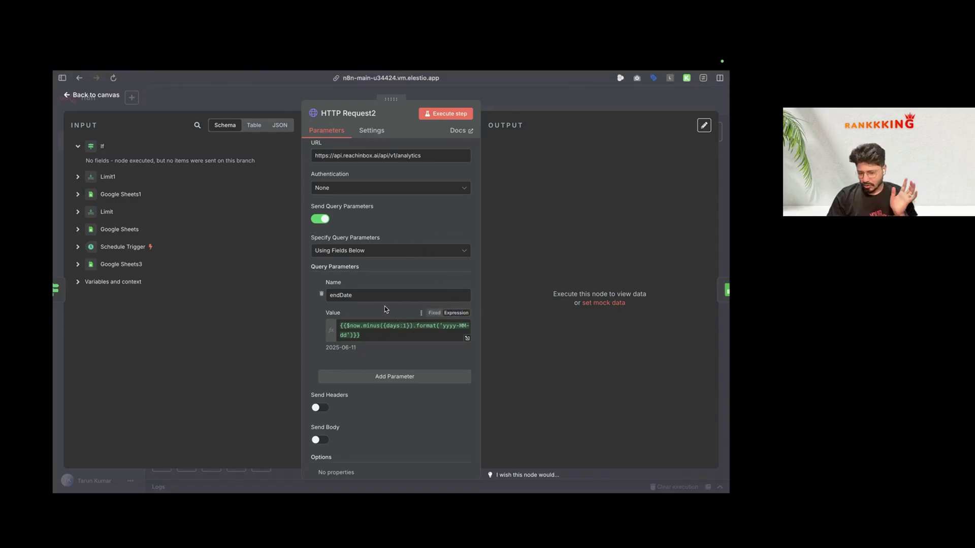
{"action": "left_click", "coordinate": [367, 377]}
{"action": "scroll", "coordinate": [375, 358], "scroll_direction": "down", "scroll_amount": 2}
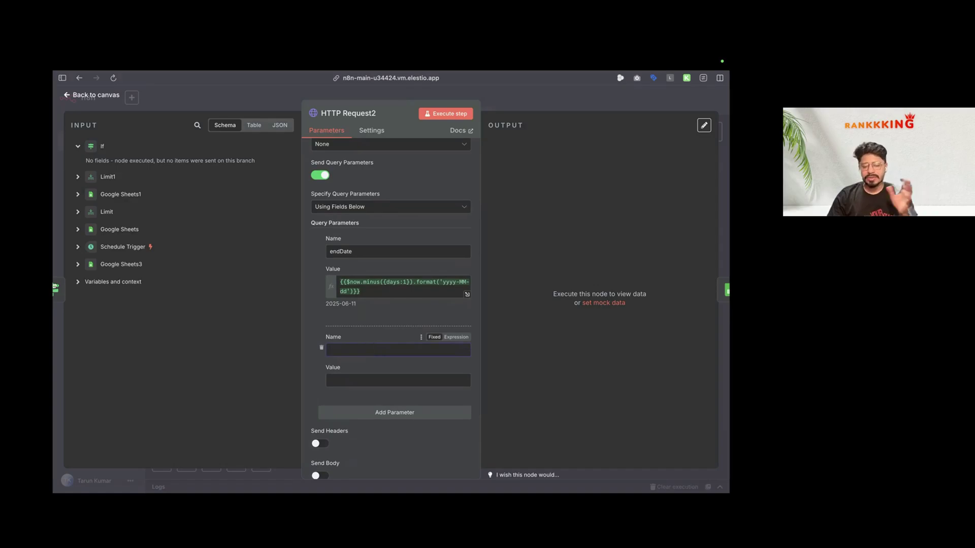
{"action": "mouse_move", "coordinate": [55, 425]}
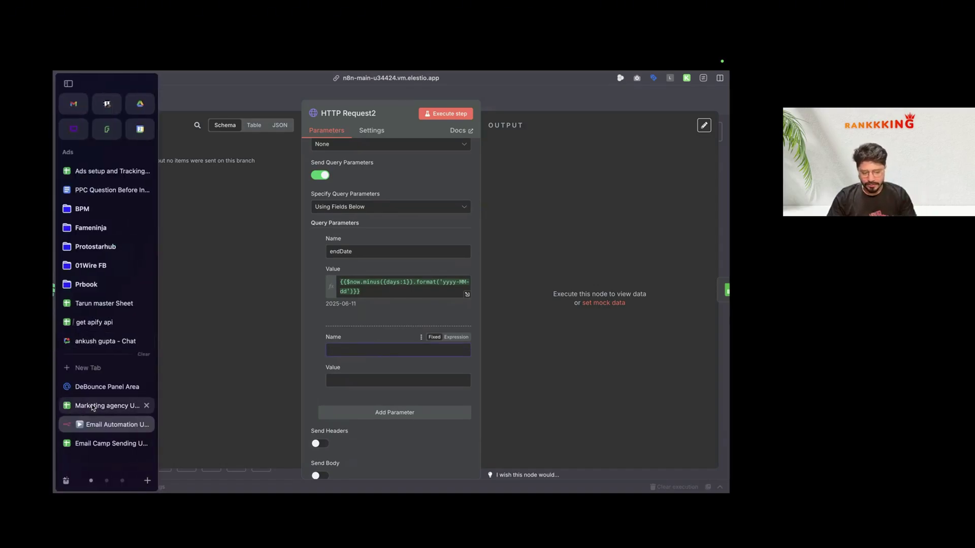
{"action": "left_click", "coordinate": [99, 446]}
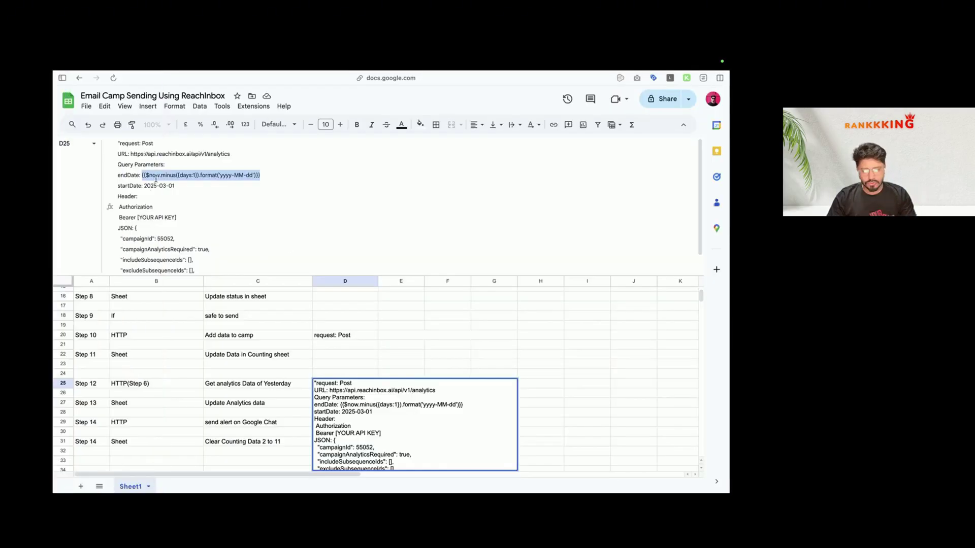
{"action": "double_click", "coordinate": [130, 186]}
{"action": "key", "text": "ctrl+c"}
{"action": "mouse_move", "coordinate": [55, 432]}
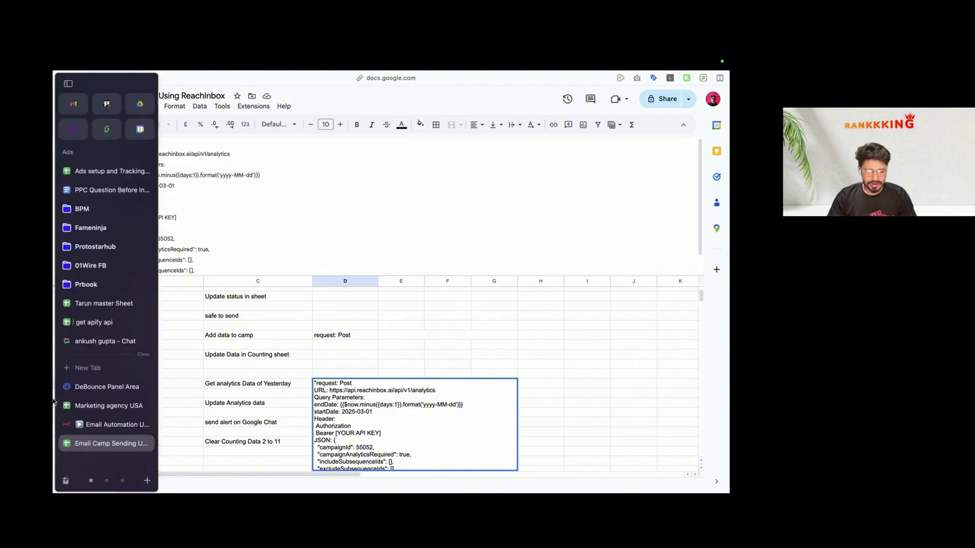
{"action": "left_click", "coordinate": [112, 429]}
{"action": "key", "text": "ctrl+v"}
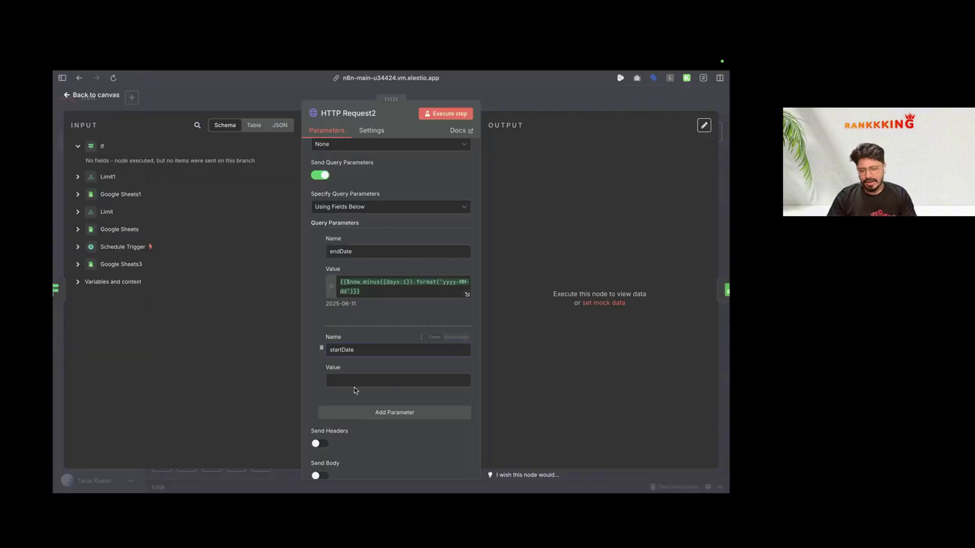
Step: Copy the start date from the planning sheet and set the startDate parameter's value to 2025-01-01 in n8n
{"action": "left_click", "coordinate": [363, 379]}
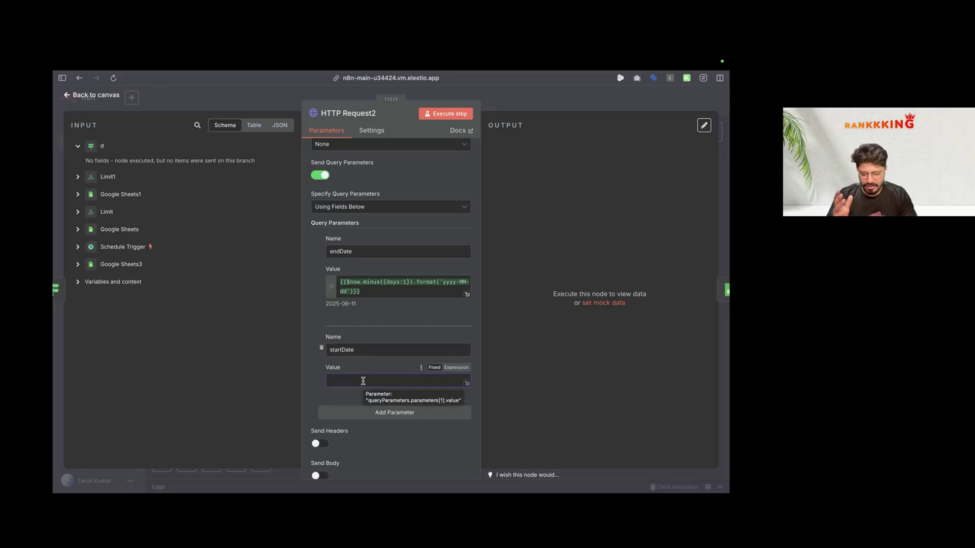
{"action": "key", "text": "ctrl+Left"}
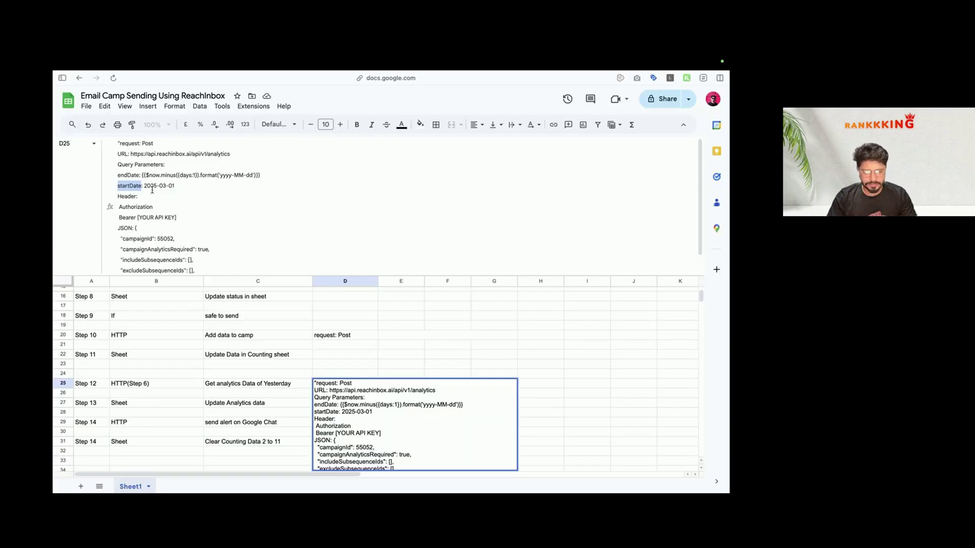
{"action": "left_click_drag", "start_coordinate": [143, 187], "coordinate": [176, 187]}
{"action": "key", "text": "ctrl+c"}
{"action": "mouse_move", "coordinate": [54, 389]}
{"action": "left_click", "coordinate": [112, 425]}
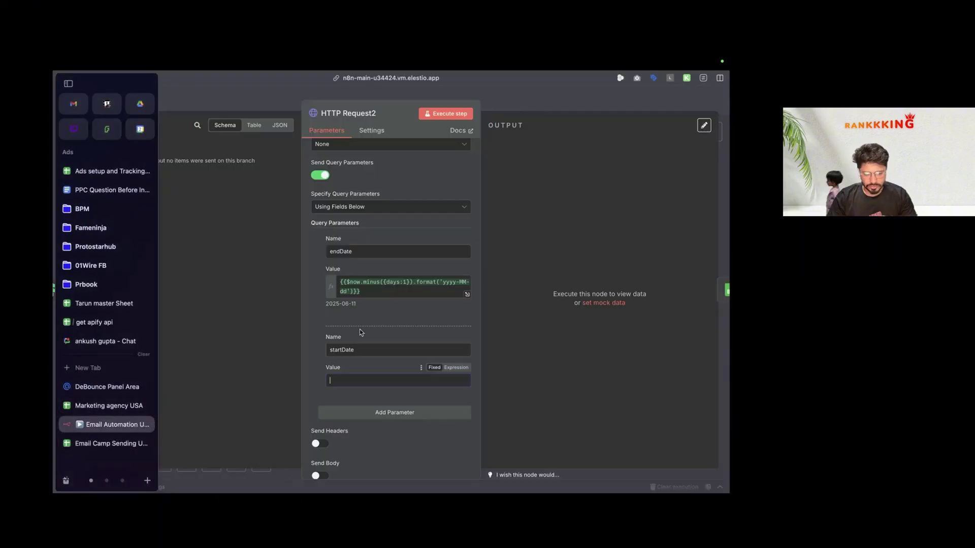
{"action": "left_click", "coordinate": [355, 381]}
{"action": "key", "text": "ctrl+v"}
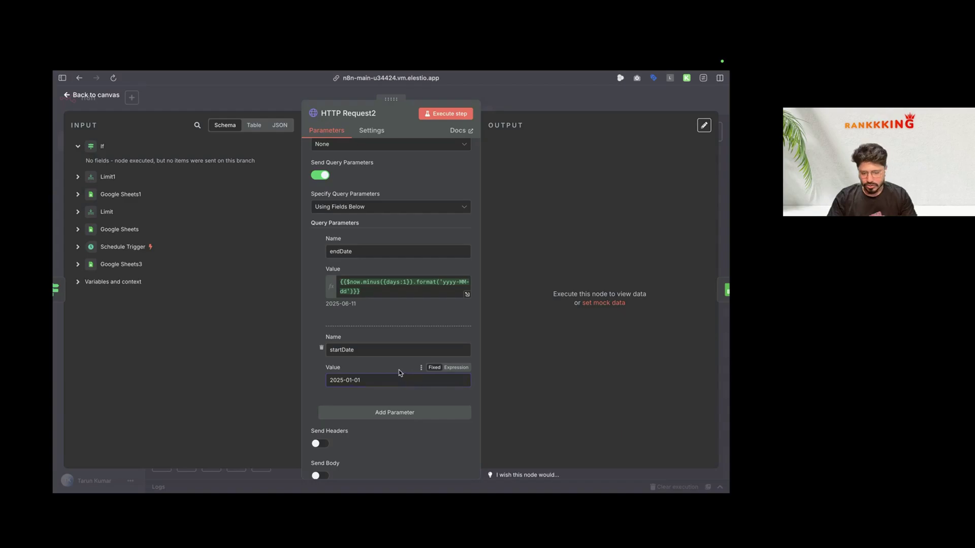
Step: Enable headers in HTTP Request2 and name the first one Authorization, copying the name from the planning sheet
{"action": "scroll", "coordinate": [372, 341], "scroll_direction": "down", "scroll_amount": 3}
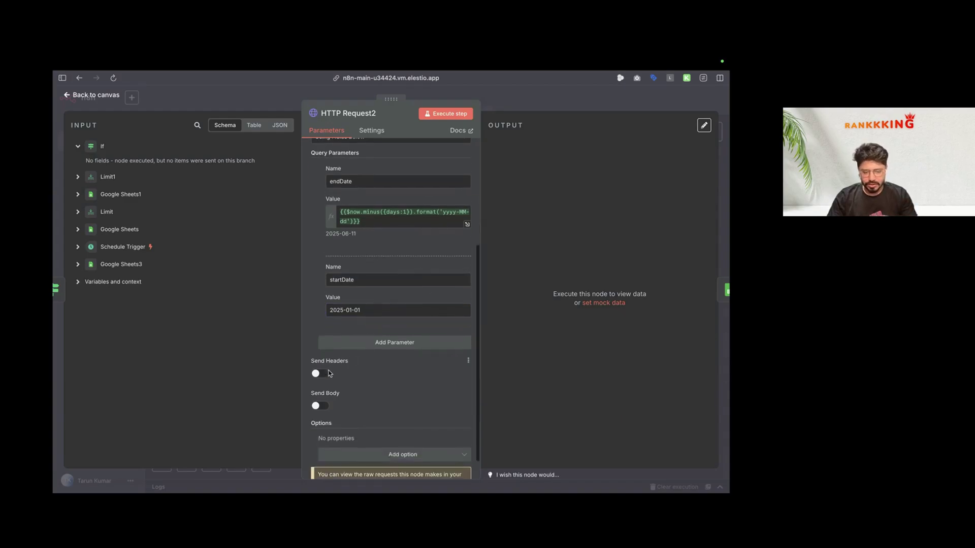
{"action": "left_click", "coordinate": [328, 374]}
{"action": "scroll", "coordinate": [366, 365], "scroll_direction": "down", "scroll_amount": 5}
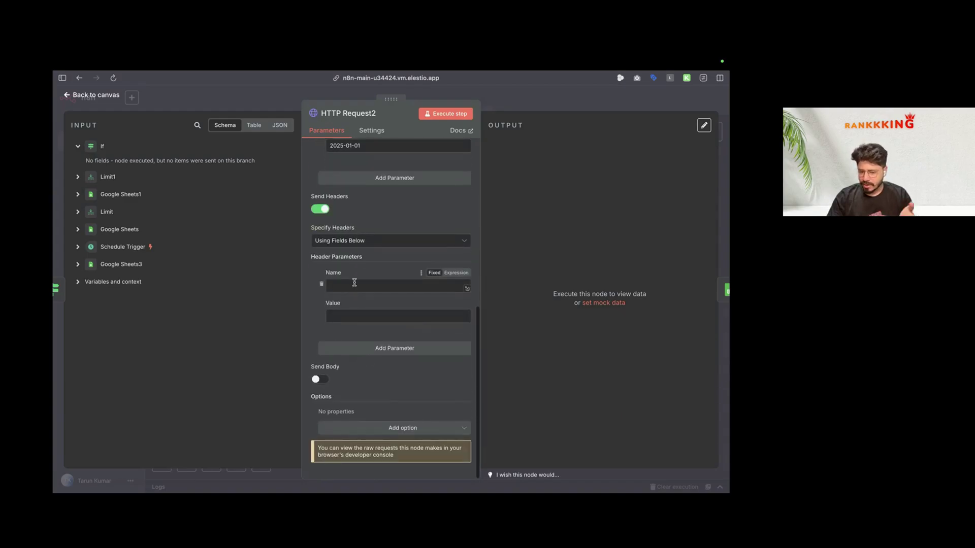
{"action": "mouse_move", "coordinate": [55, 290]}
{"action": "left_click", "coordinate": [108, 442]}
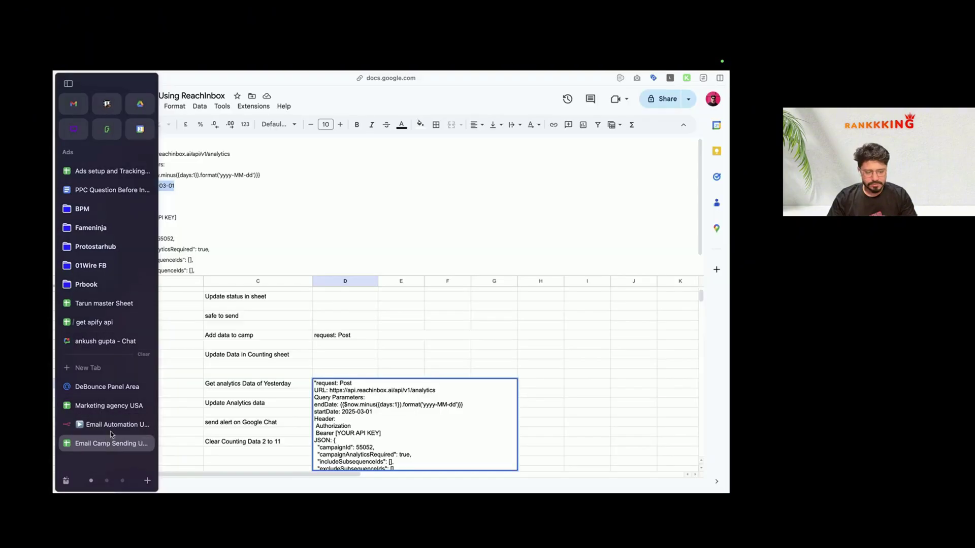
{"action": "double_click", "coordinate": [142, 206]}
{"action": "key", "text": "ctrl+c"}
{"action": "mouse_move", "coordinate": [55, 416]}
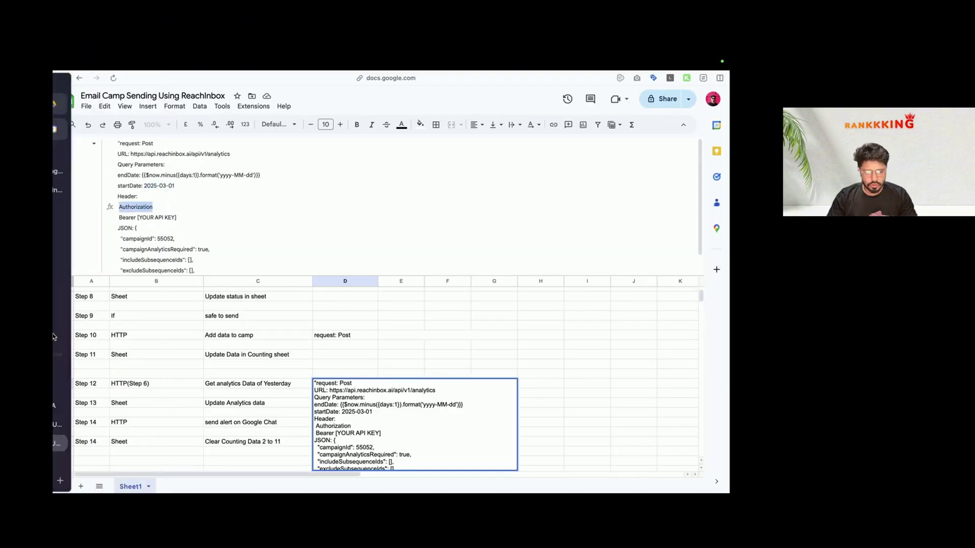
{"action": "left_click", "coordinate": [109, 426]}
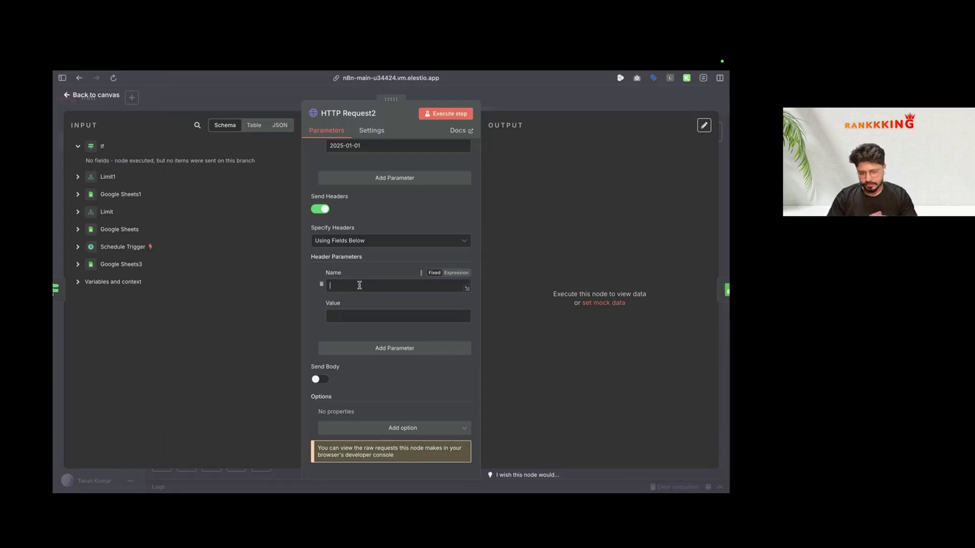
{"action": "key", "text": "ctrl+v"}
Step: Copy Bearer [YOUR API KEY] from the planning sheet and set it as the Authorization header's value in n8n
{"action": "mouse_move", "coordinate": [55, 410]}
{"action": "left_click", "coordinate": [104, 444]}
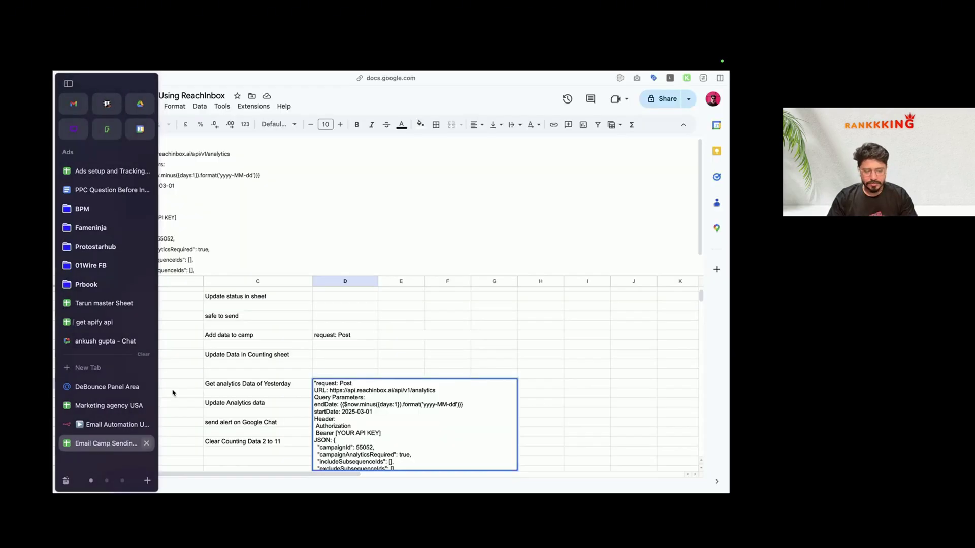
{"action": "left_click_drag", "start_coordinate": [121, 217], "coordinate": [208, 217]}
{"action": "key", "text": "ctrl+c"}
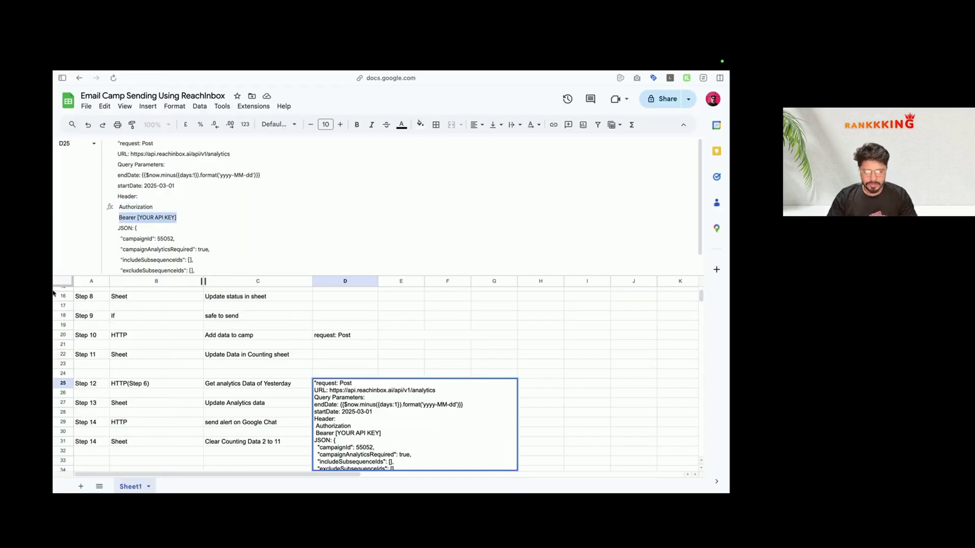
{"action": "mouse_move", "coordinate": [55, 407]}
{"action": "left_click", "coordinate": [108, 425]}
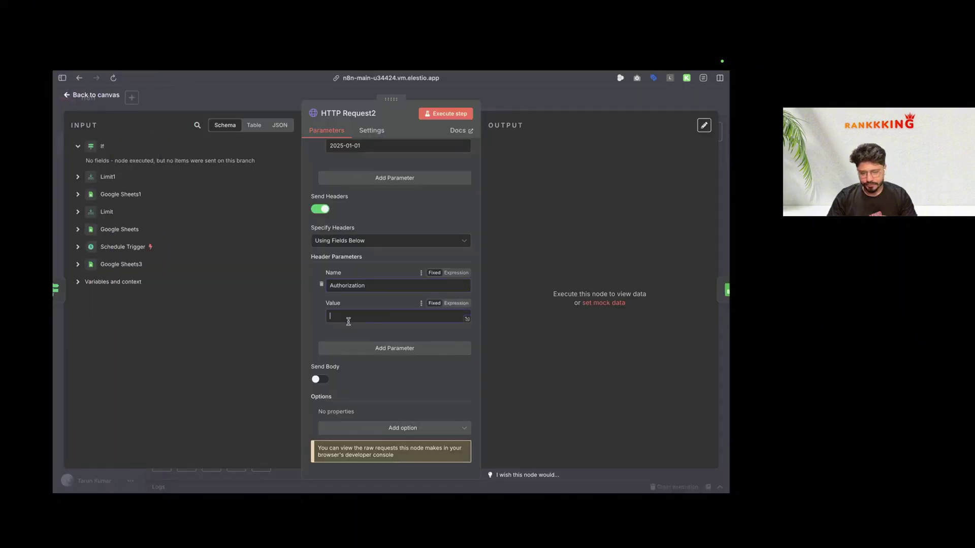
{"action": "key", "text": "ctrl+v"}
Step: Copy the API key from cell E20 of the planning sheet and replace the [YOUR API KEY] placeholder in the Authorization header
{"action": "left_click", "coordinate": [102, 406]}
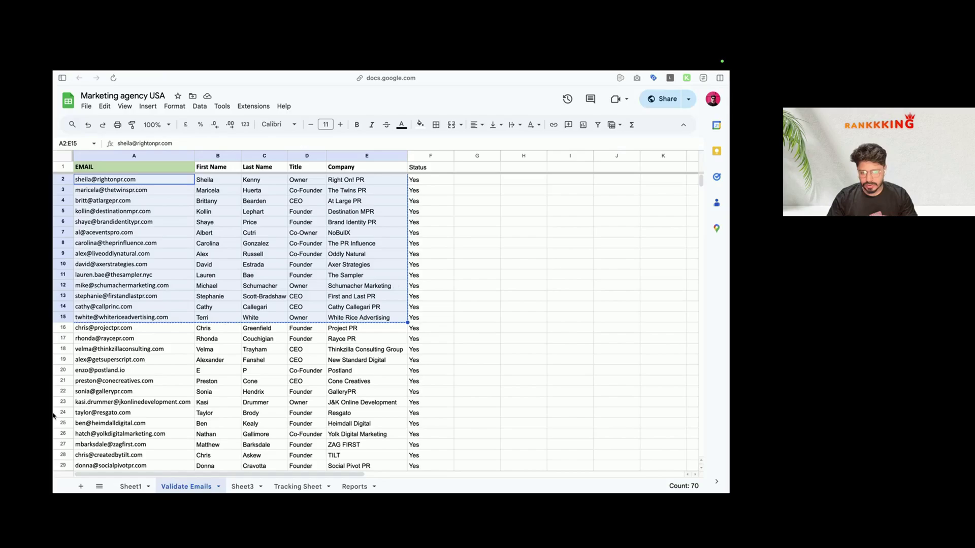
{"action": "mouse_move", "coordinate": [53, 415]}
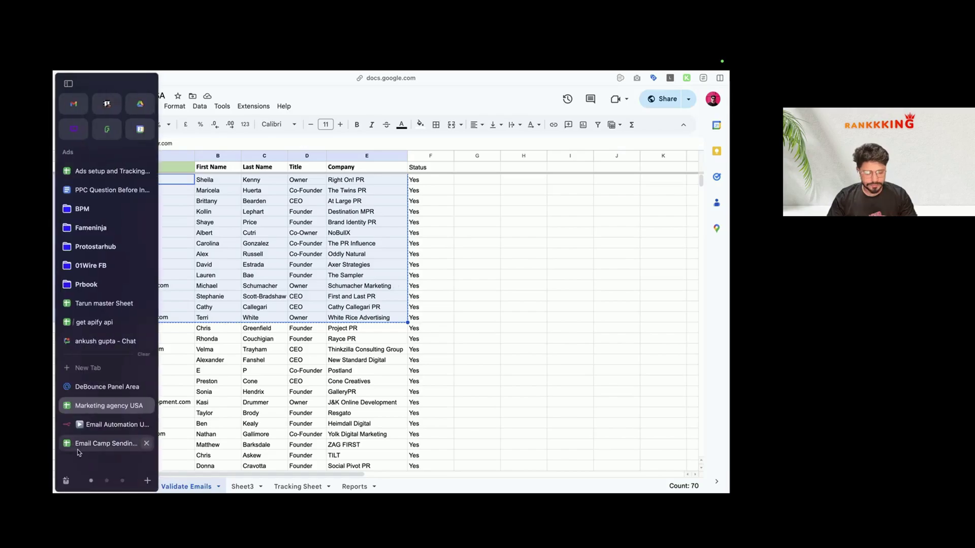
{"action": "left_click", "coordinate": [102, 441]}
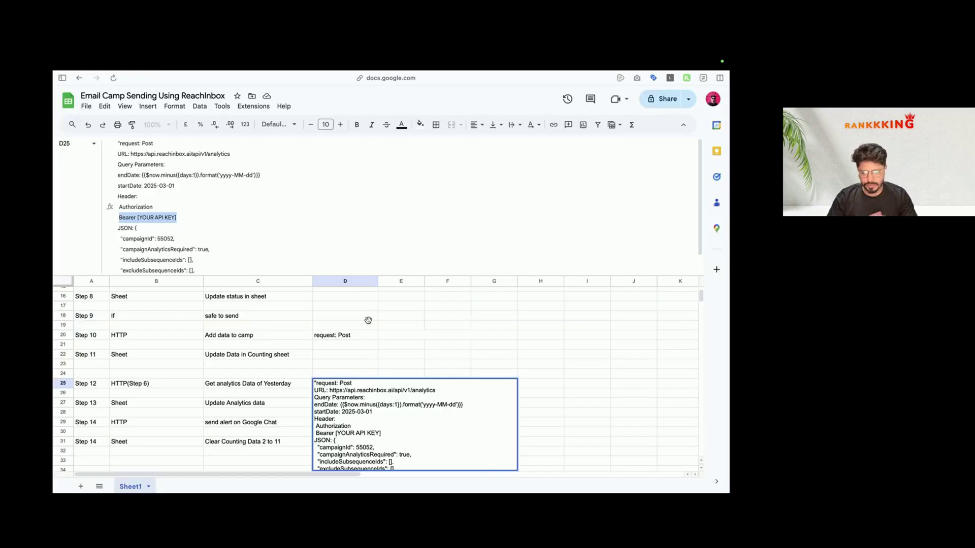
{"action": "left_click", "coordinate": [366, 317]}
{"action": "left_click", "coordinate": [355, 337]}
{"action": "left_click", "coordinate": [400, 338]}
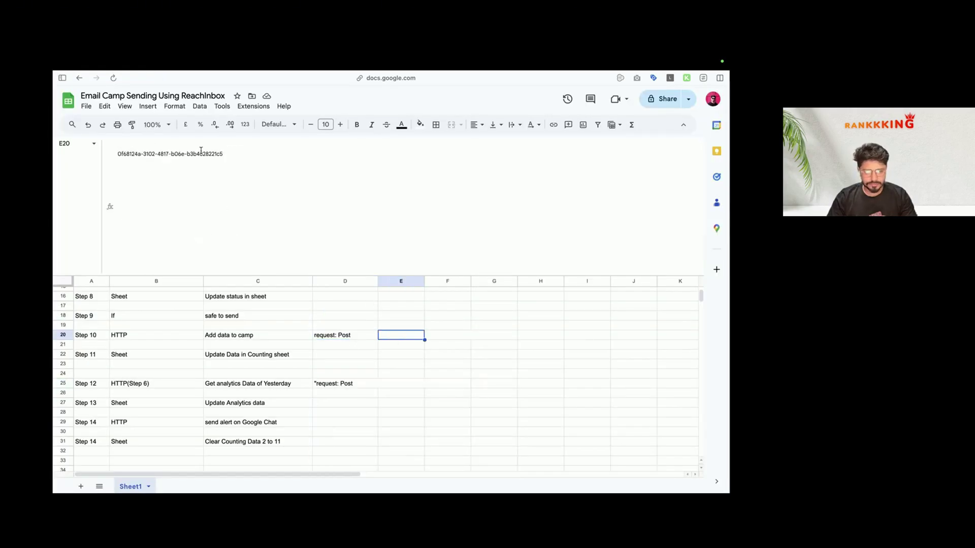
{"action": "left_click", "coordinate": [244, 161]}
{"action": "left_click_drag", "start_coordinate": [225, 148], "coordinate": [117, 154]}
{"action": "key", "text": "super+c"}
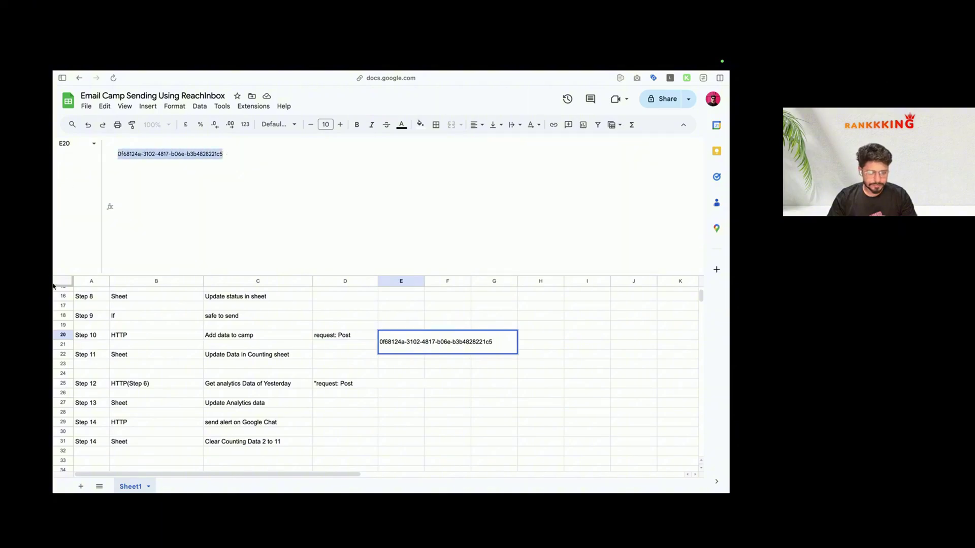
{"action": "mouse_move", "coordinate": [54, 287]}
{"action": "left_click", "coordinate": [111, 424]}
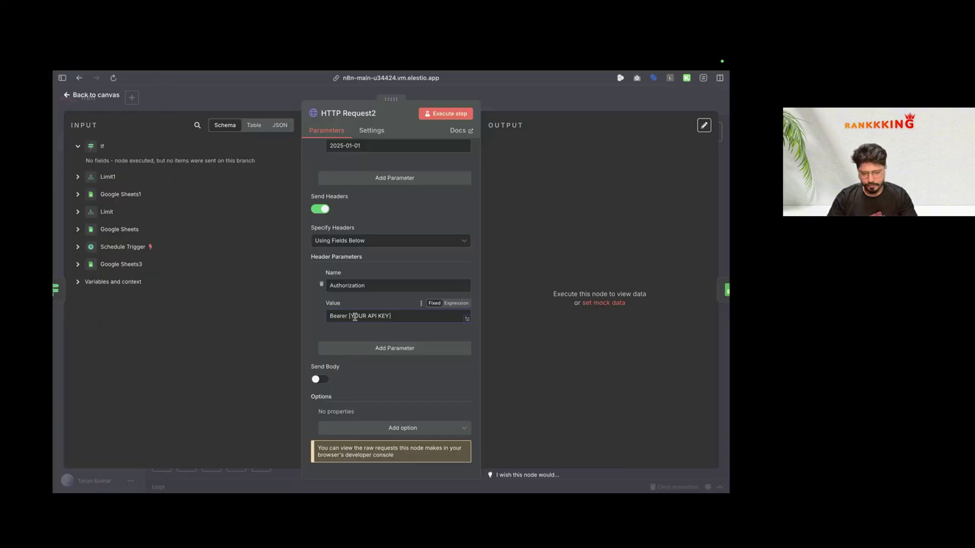
{"action": "left_click_drag", "start_coordinate": [350, 317], "coordinate": [392, 317]}
{"action": "key", "text": "super+v"}
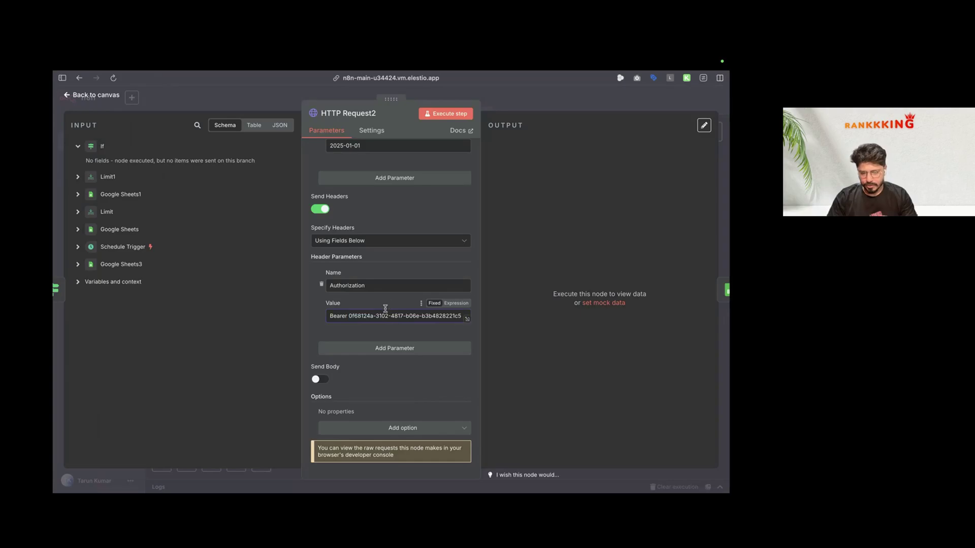
Step: Enable the request body in HTTP Request2, with JSON content specified Using JSON
{"action": "left_click", "coordinate": [316, 379]}
{"action": "scroll", "coordinate": [361, 371], "scroll_direction": "down", "scroll_amount": 5}
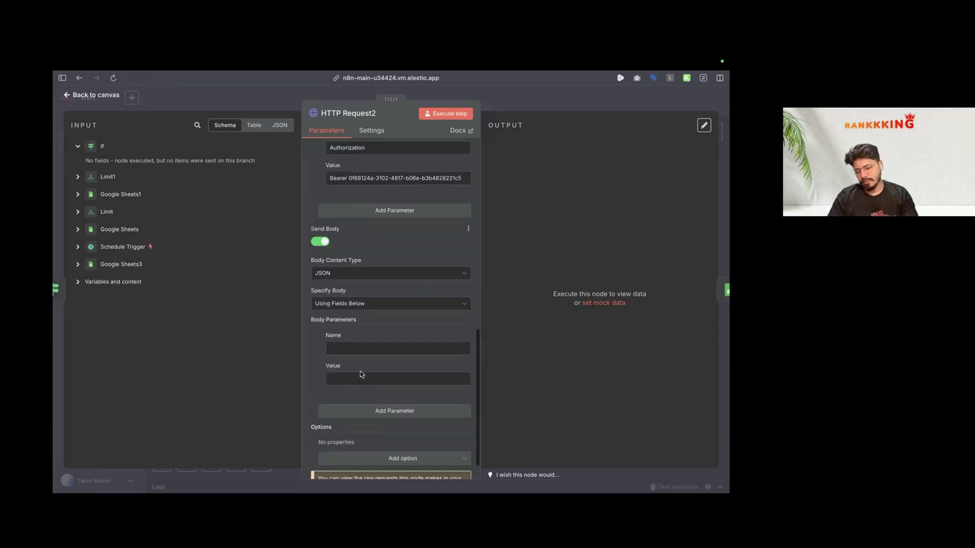
{"action": "left_click", "coordinate": [374, 273]}
{"action": "left_click", "coordinate": [347, 311]}
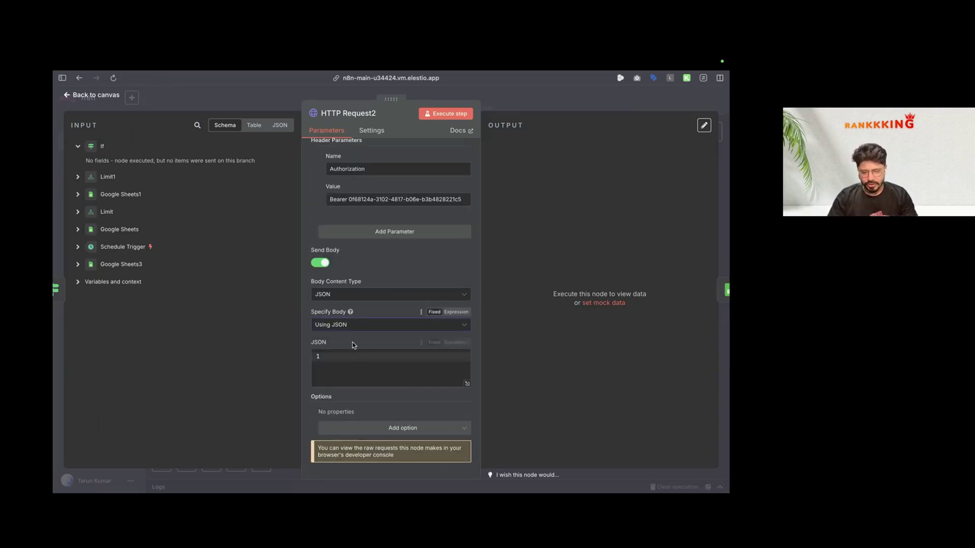
Step: Copy the JSON block with campaignId, campaignAnalyticsRequired, subsequence IDs and filter from D25 of the planning sheet and paste it as HTTP Request2's JSON body
{"action": "mouse_move", "coordinate": [54, 289]}
{"action": "left_click", "coordinate": [89, 443]}
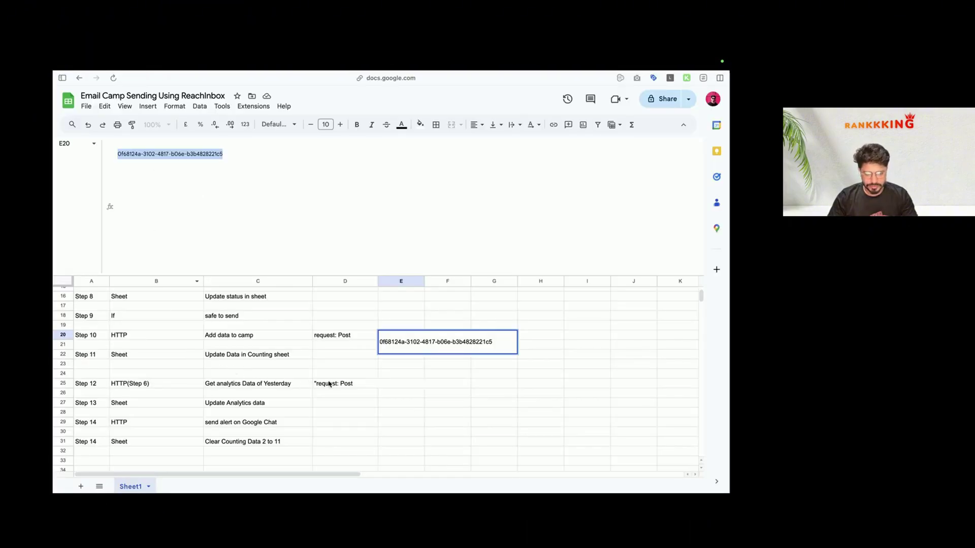
{"action": "left_click", "coordinate": [329, 384]}
{"action": "scroll", "coordinate": [143, 218], "scroll_direction": "down", "scroll_amount": 2}
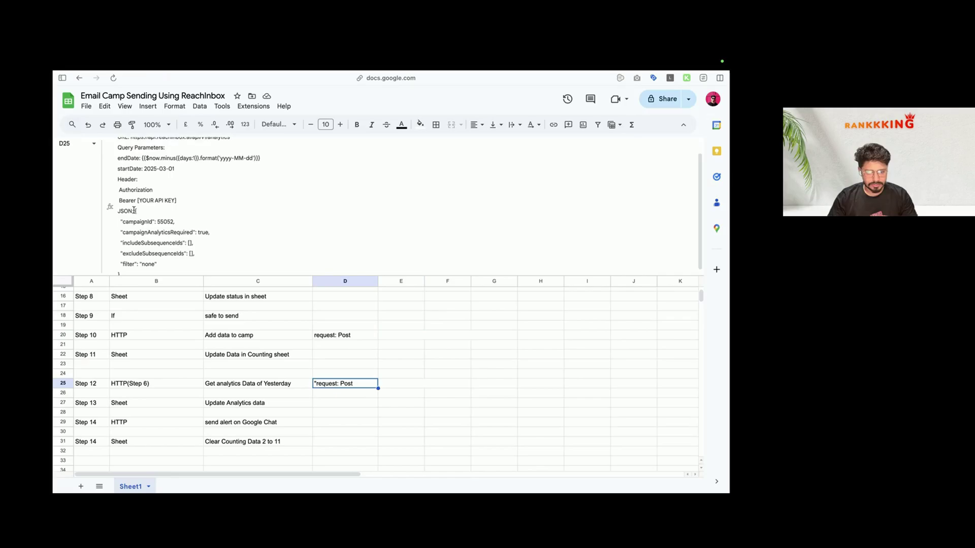
{"action": "left_click_drag", "start_coordinate": [135, 207], "coordinate": [145, 337]}
{"action": "key", "text": "super+c"}
{"action": "mouse_move", "coordinate": [57, 389]}
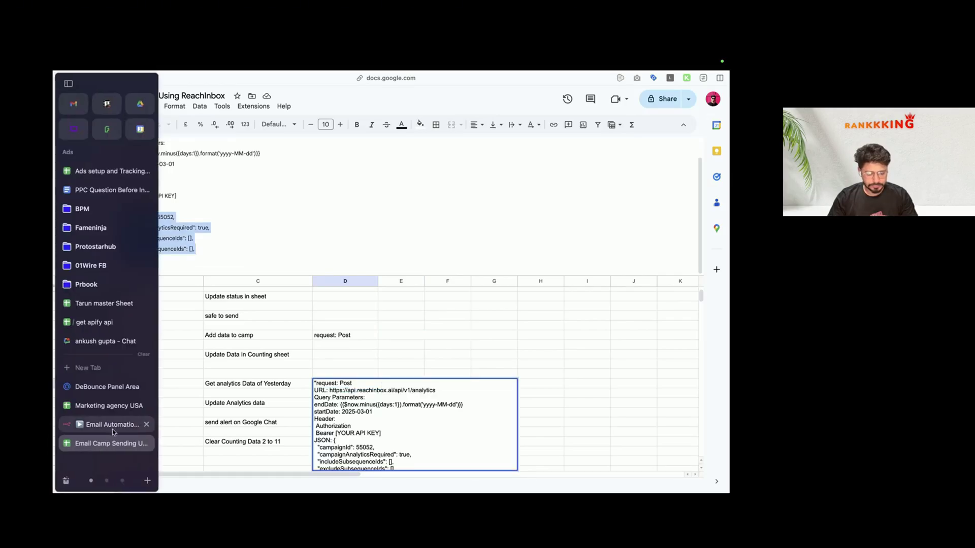
{"action": "left_click", "coordinate": [122, 426]}
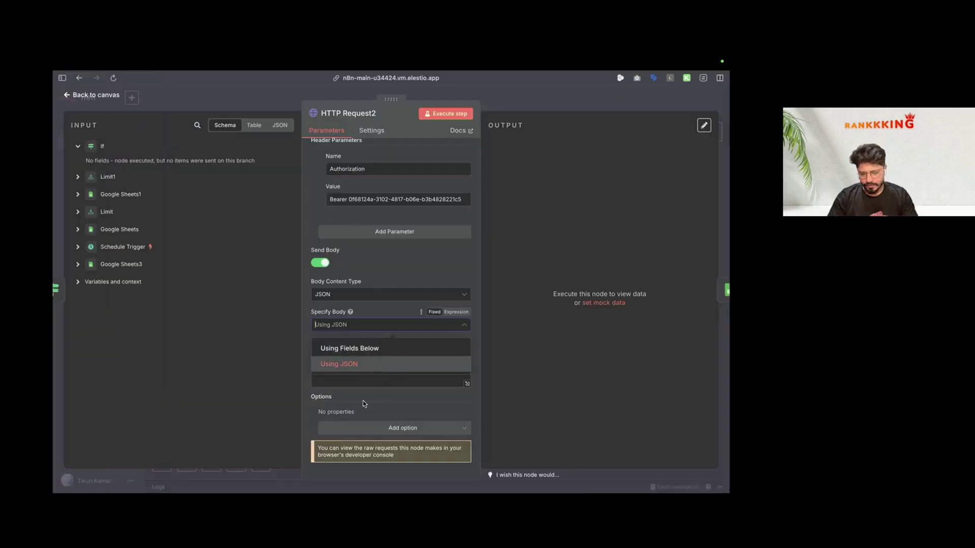
{"action": "left_click", "coordinate": [370, 375]}
{"action": "key", "text": "super+v"}
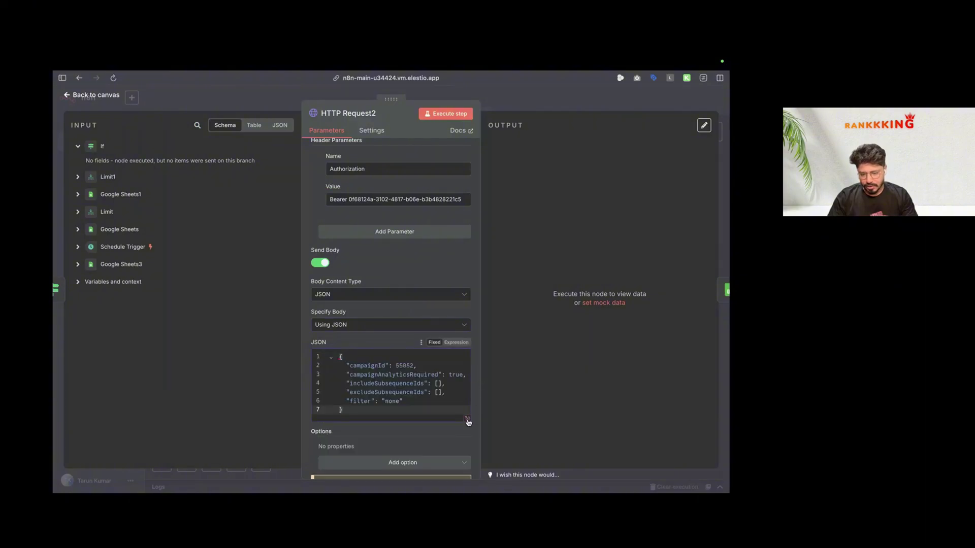
Step: Set campaignId to 55240 in HTTP Request2's JSON body, using the ID from the Rankkking campaign's URL in ReachInbox
{"action": "left_click", "coordinate": [467, 423]}
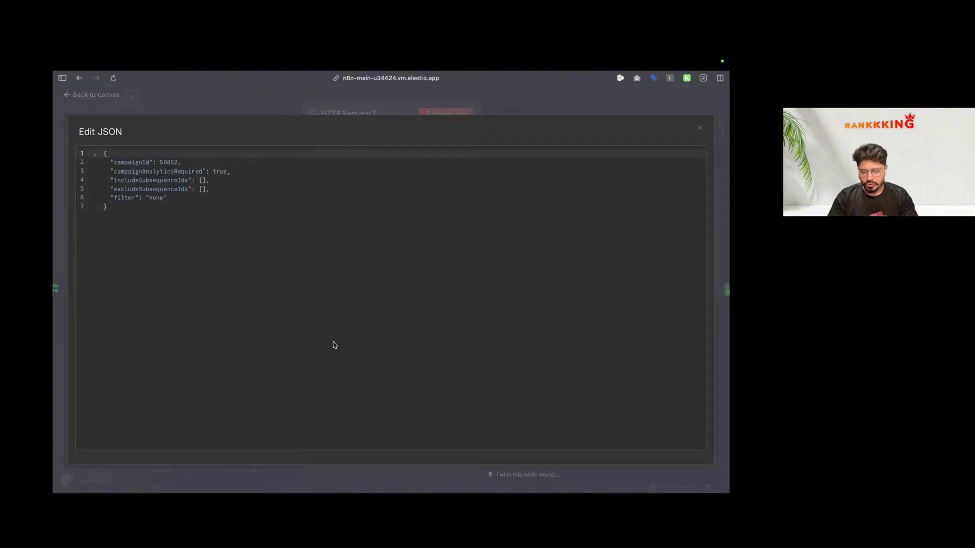
{"action": "left_click", "coordinate": [178, 163]}
{"action": "double_click", "coordinate": [172, 162]}
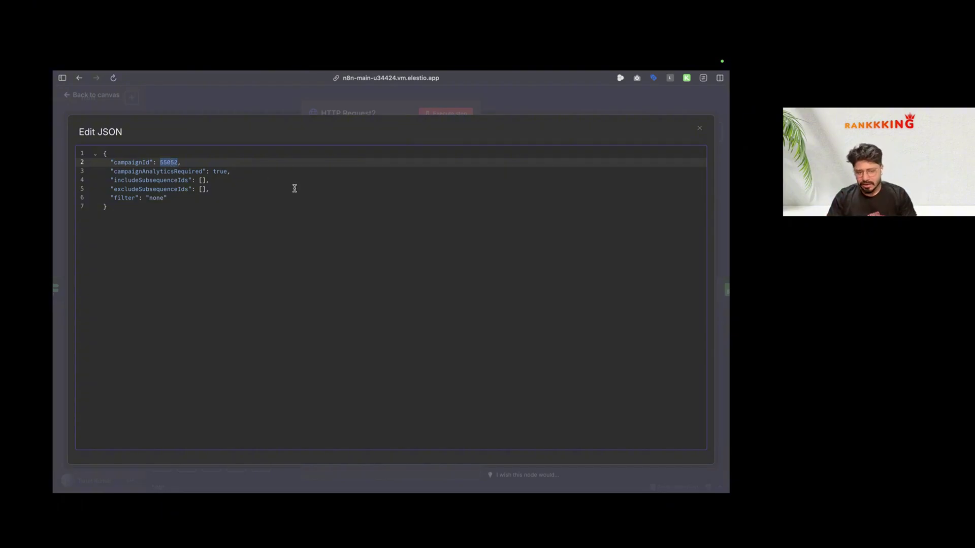
{"action": "key", "text": "ctrl+Right"}
{"action": "key", "text": "ctrl+Right"}
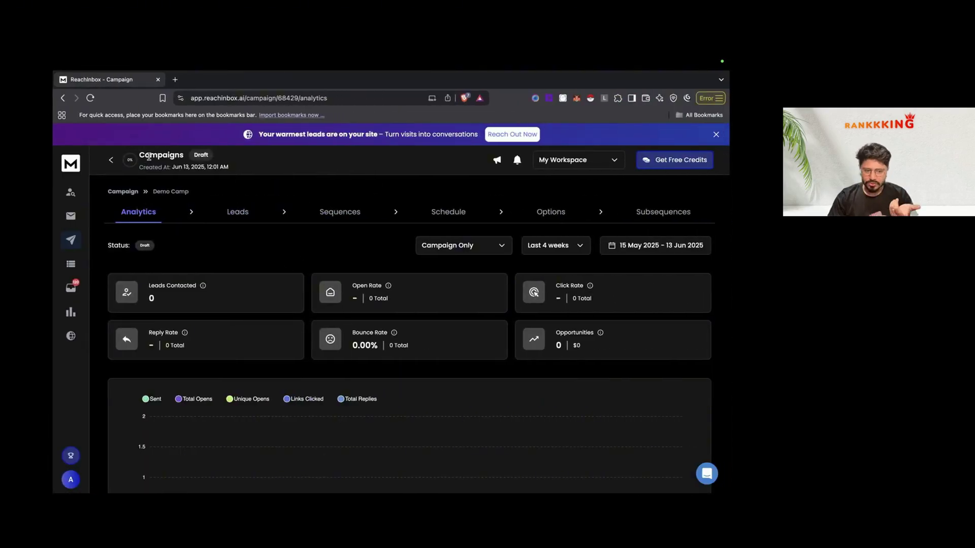
{"action": "left_click", "coordinate": [111, 162]}
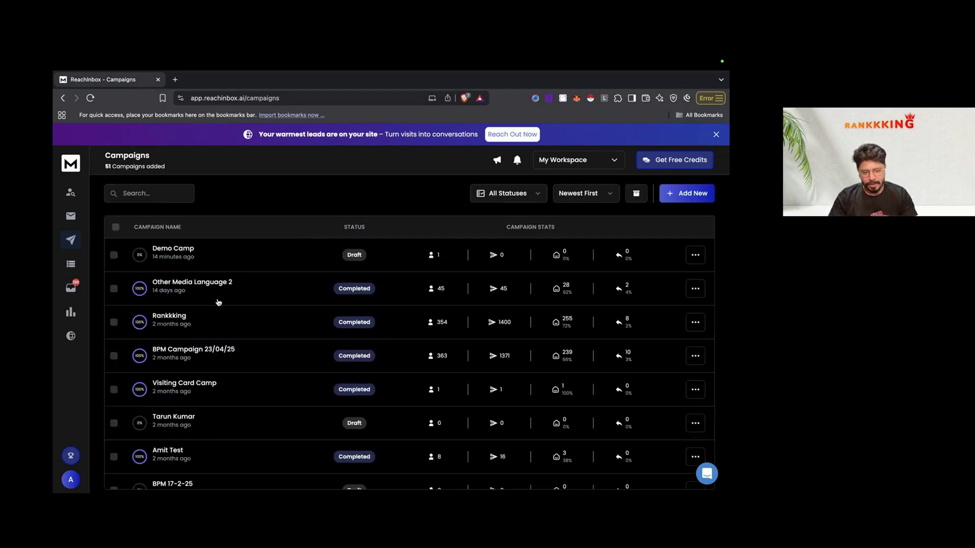
{"action": "left_click", "coordinate": [172, 249]}
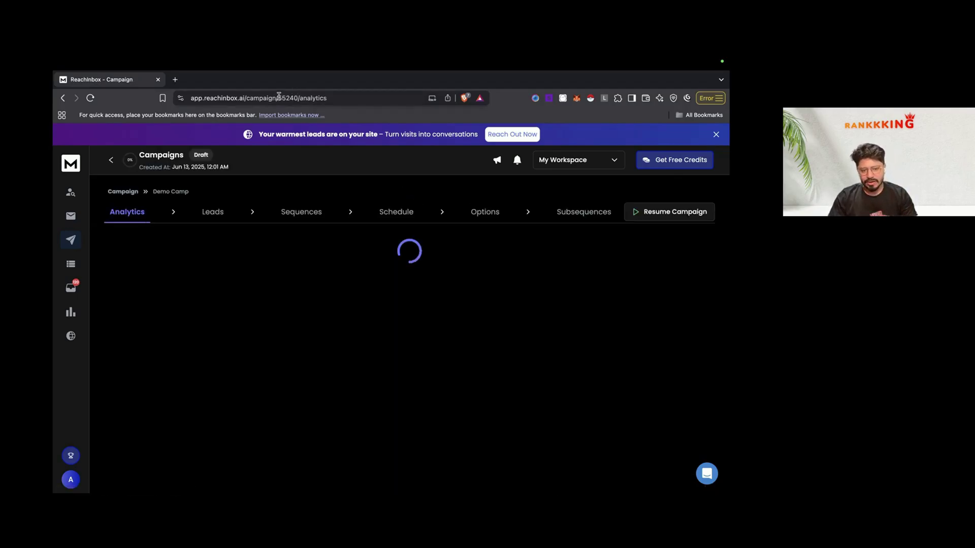
{"action": "key", "text": "super+Tab"}
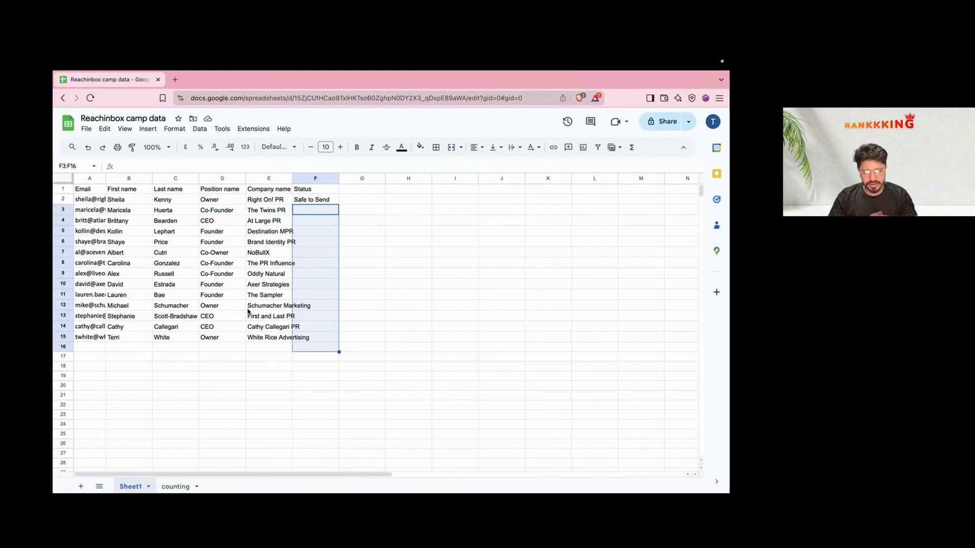
{"action": "key", "text": "super+Tab"}
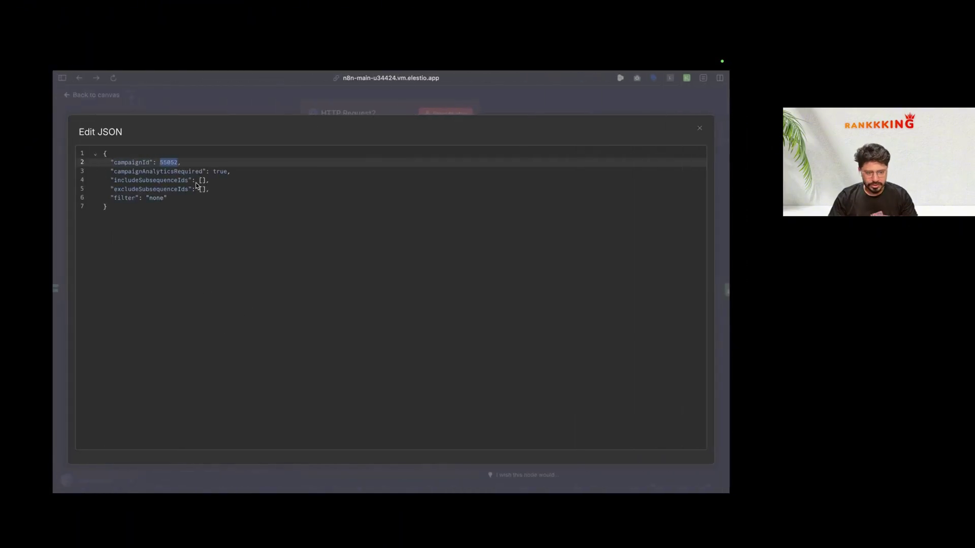
{"action": "type", "text": "55240"}
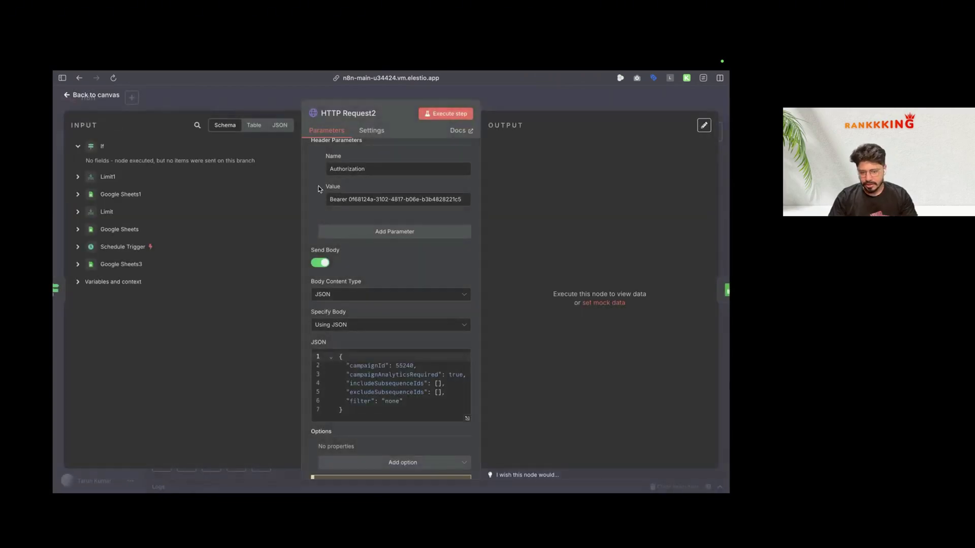
{"action": "left_click", "coordinate": [217, 107]}
Step: Execute HTTP Request2 and tidy up the node layout on the workflow canvas
{"action": "scroll", "coordinate": [437, 295], "scroll_direction": "down", "scroll_amount": 2}
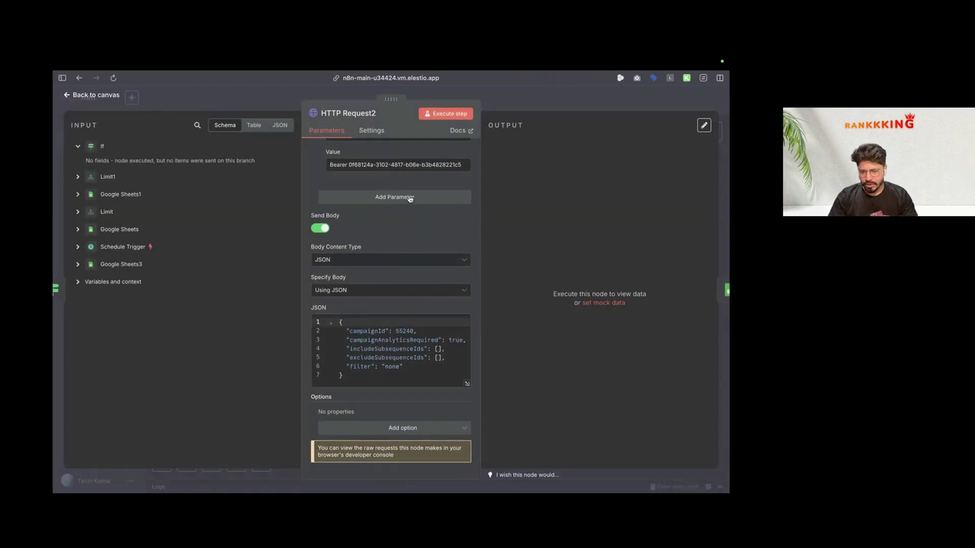
{"action": "left_click", "coordinate": [451, 114]}
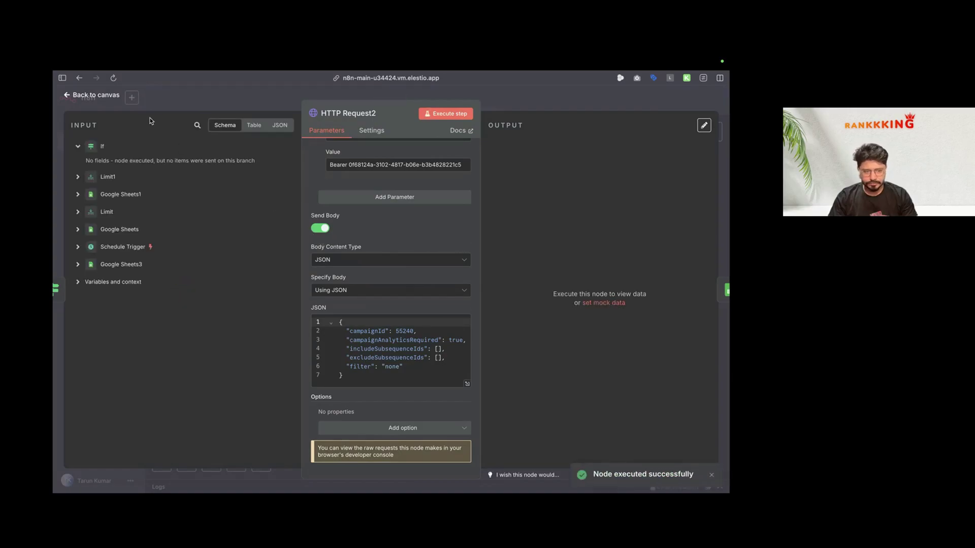
{"action": "left_click", "coordinate": [96, 95]}
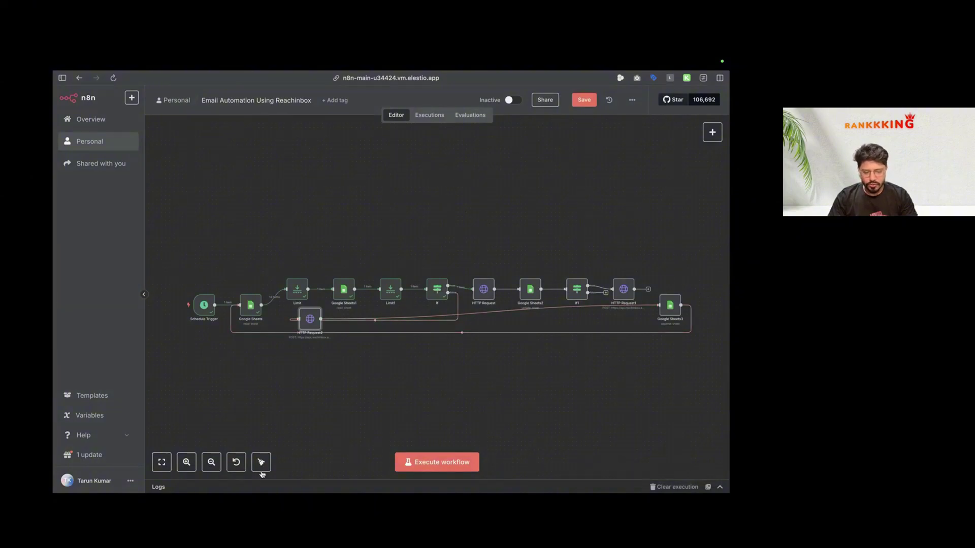
{"action": "left_click", "coordinate": [261, 462]}
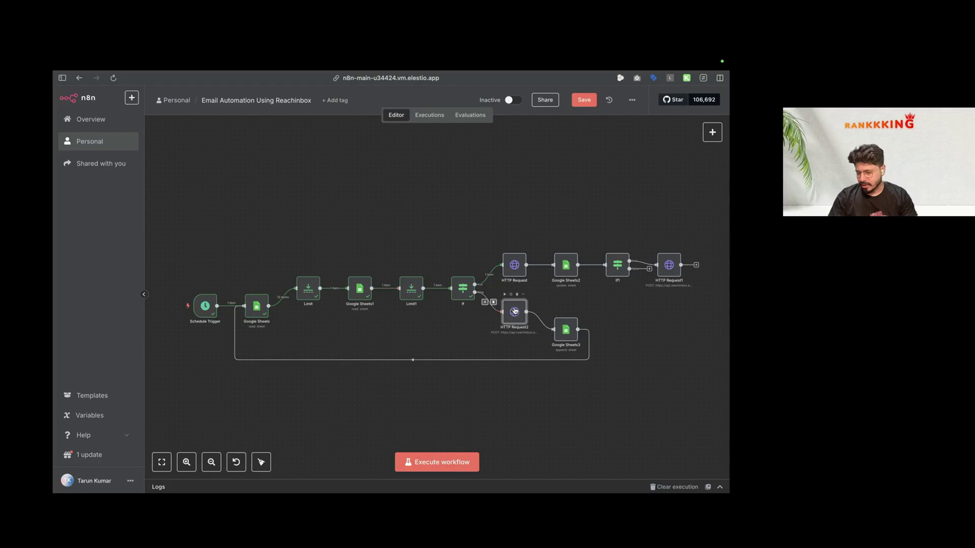
Step: Try the String operator "exists" on the first row_number condition of the If node that feeds HTTP Request2
{"action": "left_click", "coordinate": [462, 293]}
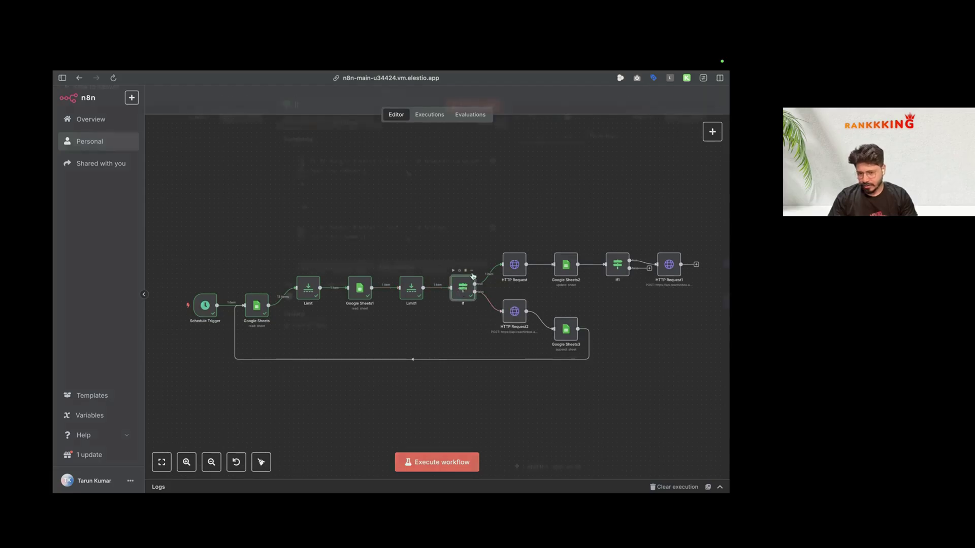
{"action": "double_click", "coordinate": [462, 290]}
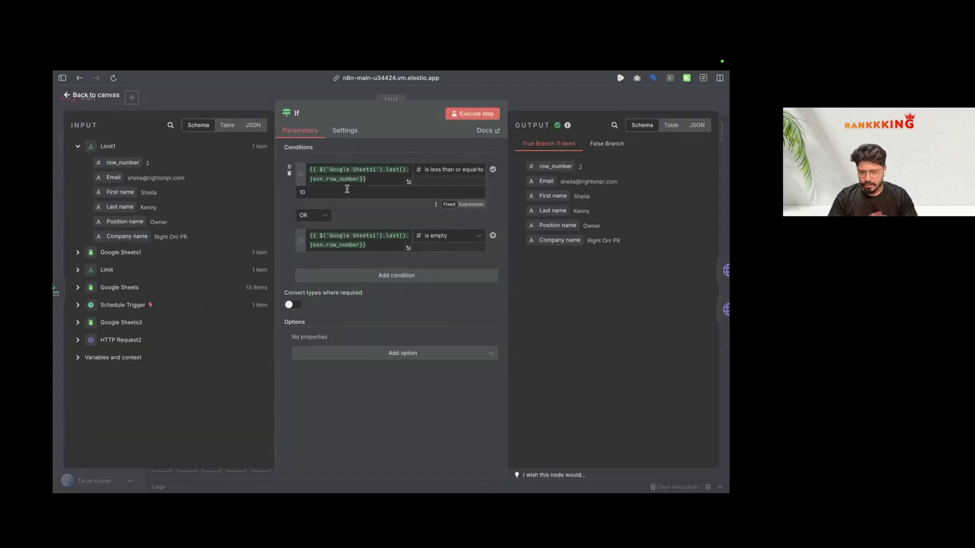
{"action": "left_click", "coordinate": [448, 170]}
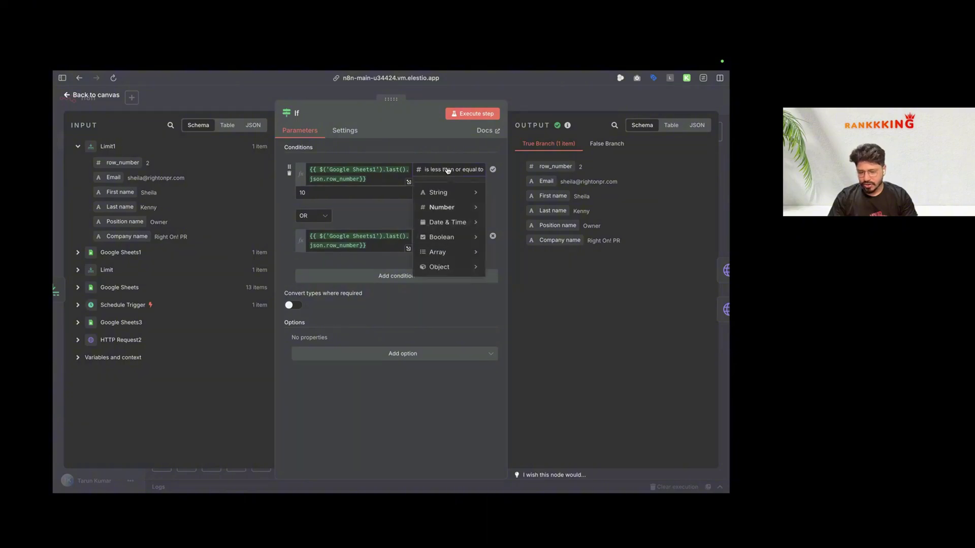
{"action": "mouse_move", "coordinate": [457, 199]}
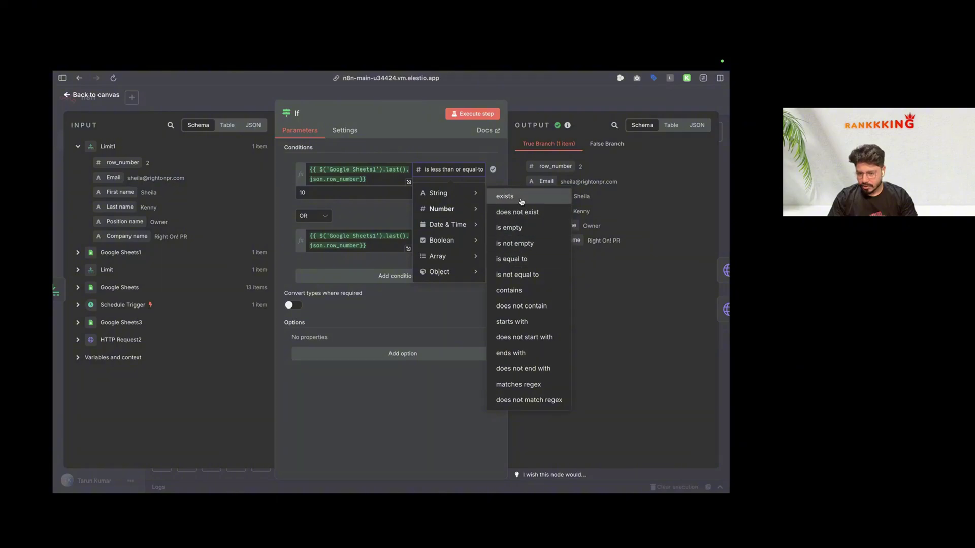
{"action": "key", "text": "Escape"}
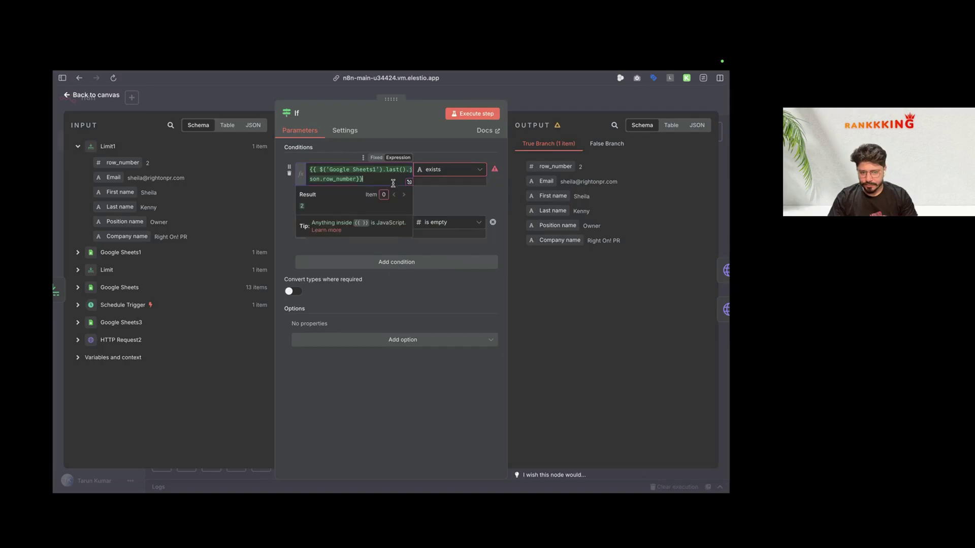
{"action": "mouse_move", "coordinate": [496, 171]}
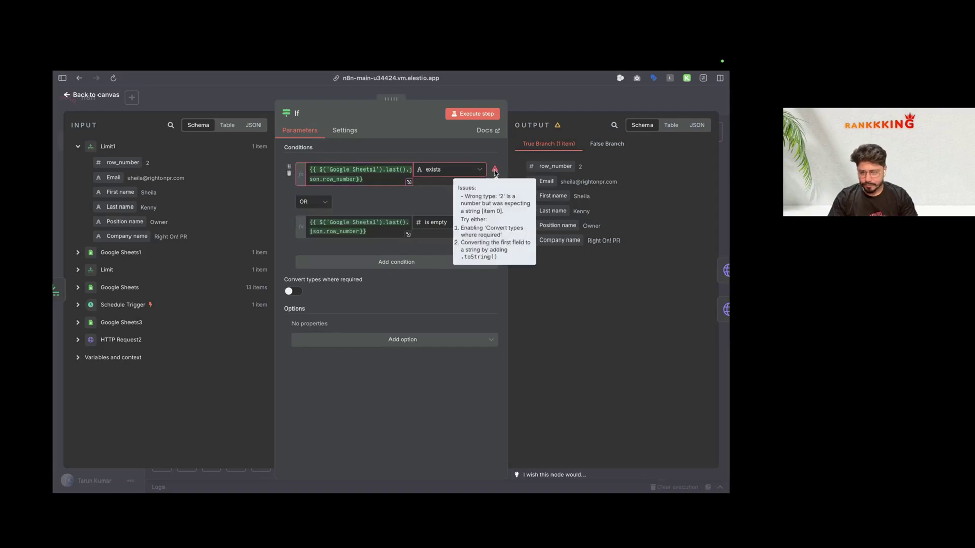
{"action": "left_click", "coordinate": [382, 179]}
{"action": "left_click", "coordinate": [358, 149]}
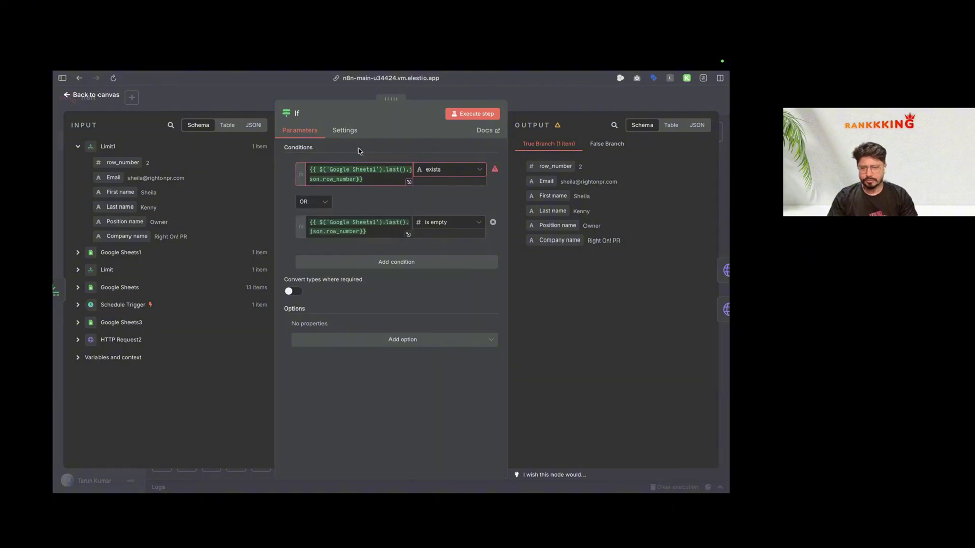
Step: Change the If node's first condition to the Number operator "exists" and return to the canvas
{"action": "left_click", "coordinate": [453, 171]}
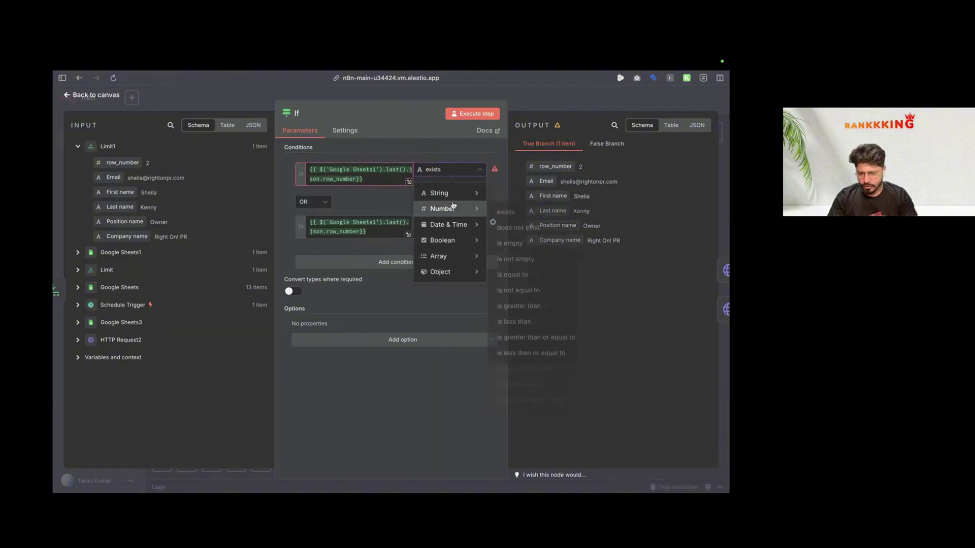
{"action": "left_click", "coordinate": [505, 211]}
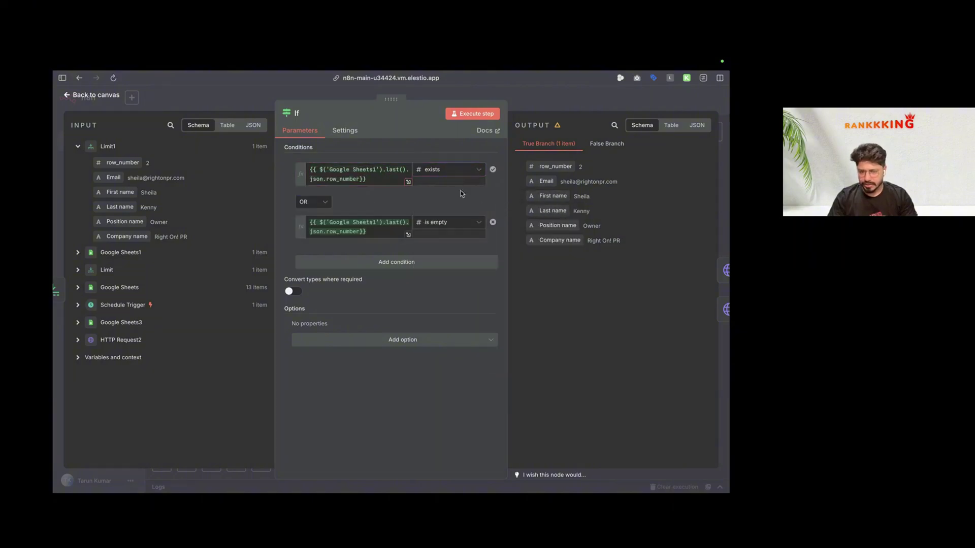
{"action": "left_click", "coordinate": [107, 96]}
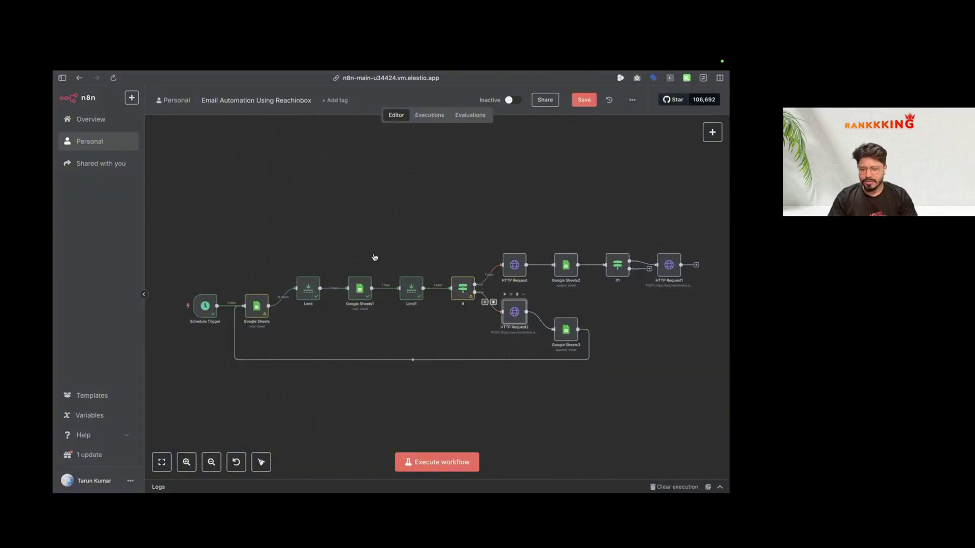
Step: Open HTTP Request2 and review its URL and the endDate and startDate query parameters
{"action": "key", "text": "Return"}
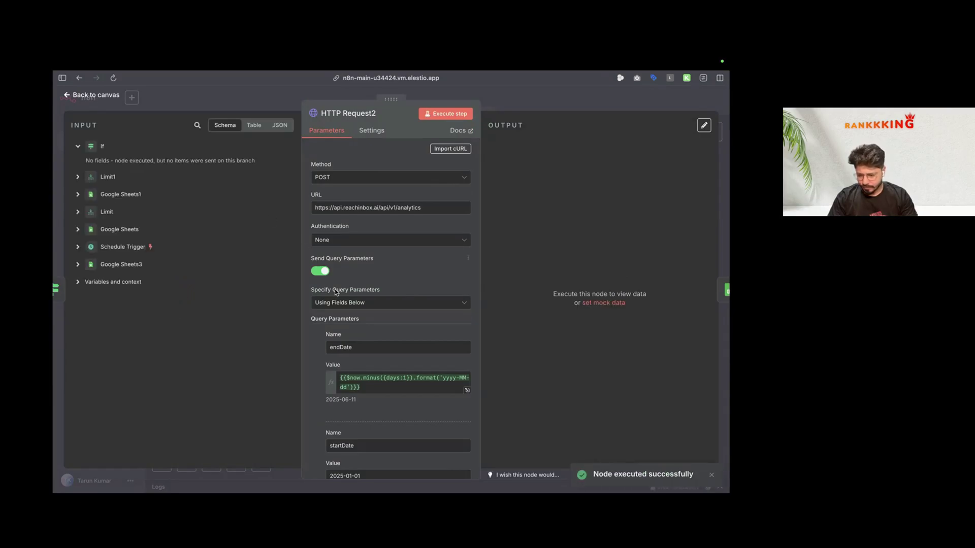
{"action": "scroll", "coordinate": [334, 289], "scroll_direction": "down", "scroll_amount": 1}
{"action": "scroll", "coordinate": [334, 289], "scroll_direction": "down", "scroll_amount": 1}
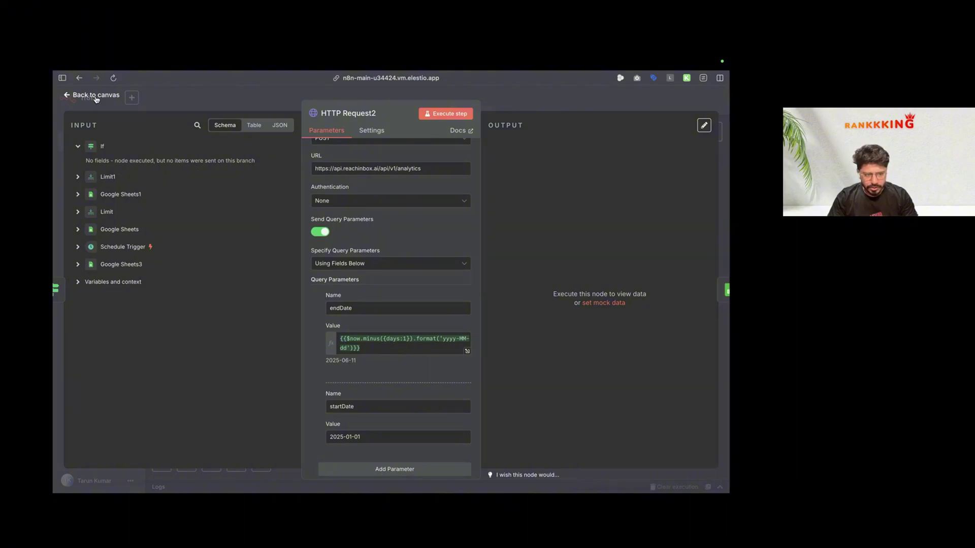
{"action": "left_click", "coordinate": [96, 100]}
Step: Set the If node's first row_number condition to the Number operator "does not exist" and return to the canvas
{"action": "double_click", "coordinate": [463, 287]}
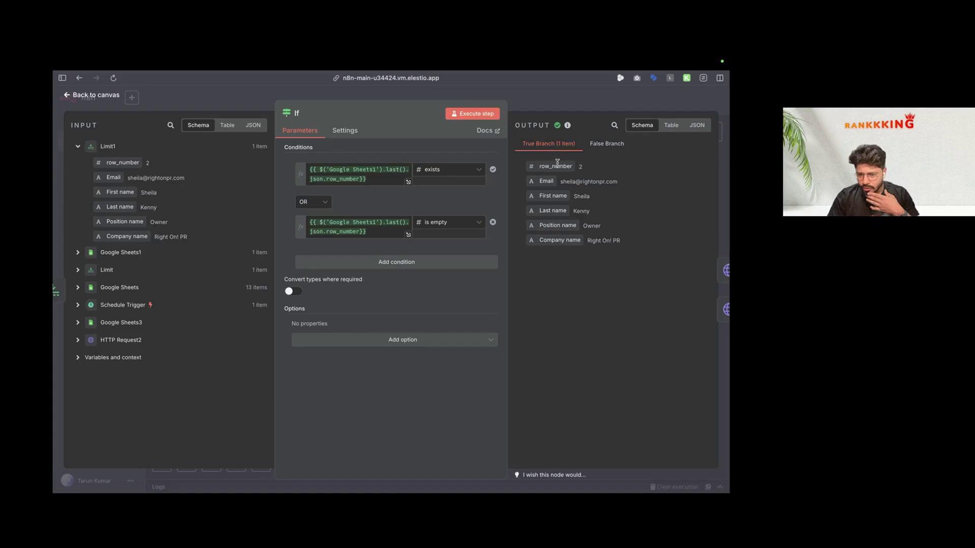
{"action": "left_click", "coordinate": [446, 173]}
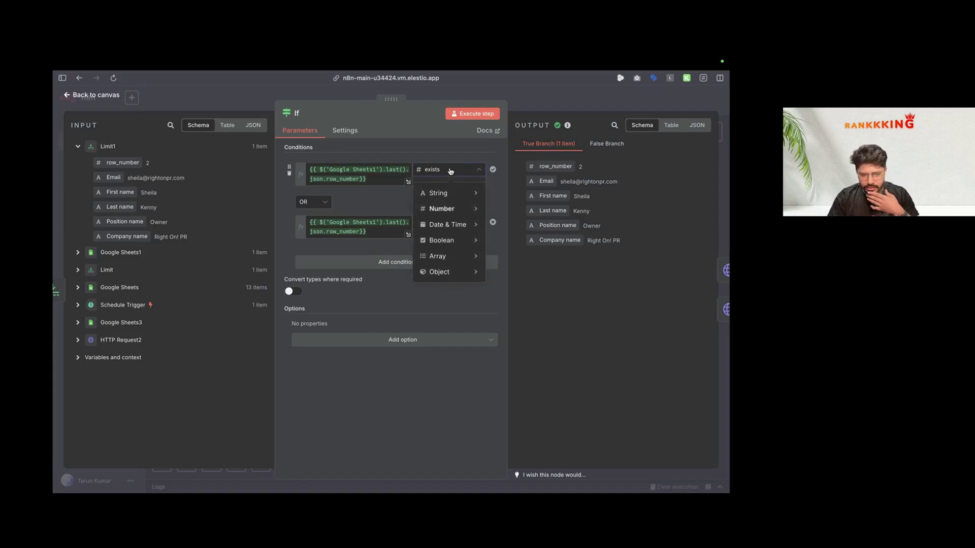
{"action": "left_click", "coordinate": [383, 199]}
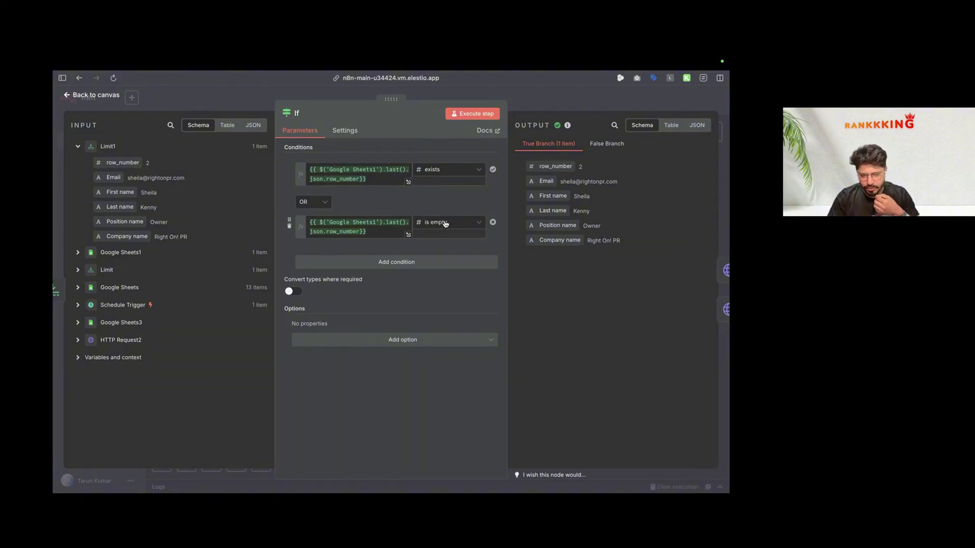
{"action": "left_click", "coordinate": [448, 170]}
{"action": "mouse_move", "coordinate": [466, 209]}
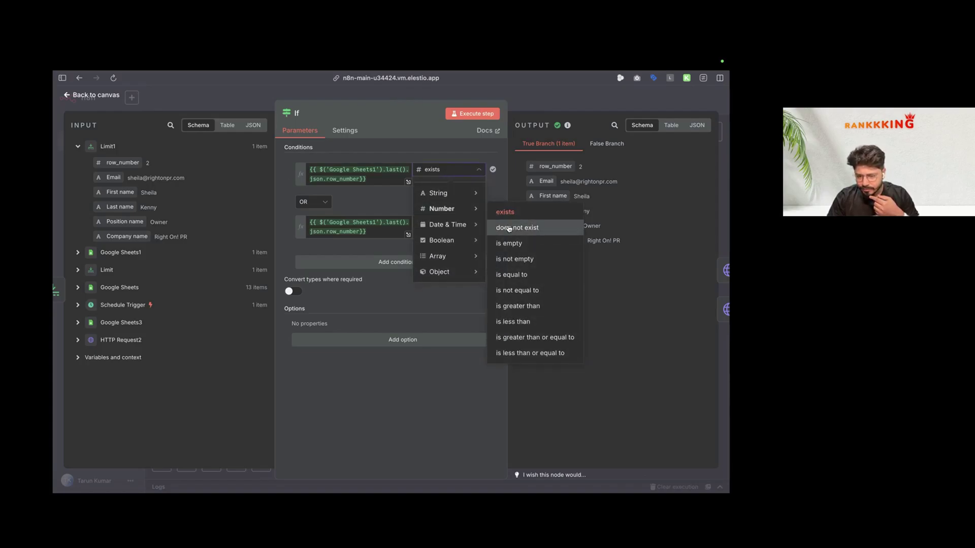
{"action": "key", "text": "Escape"}
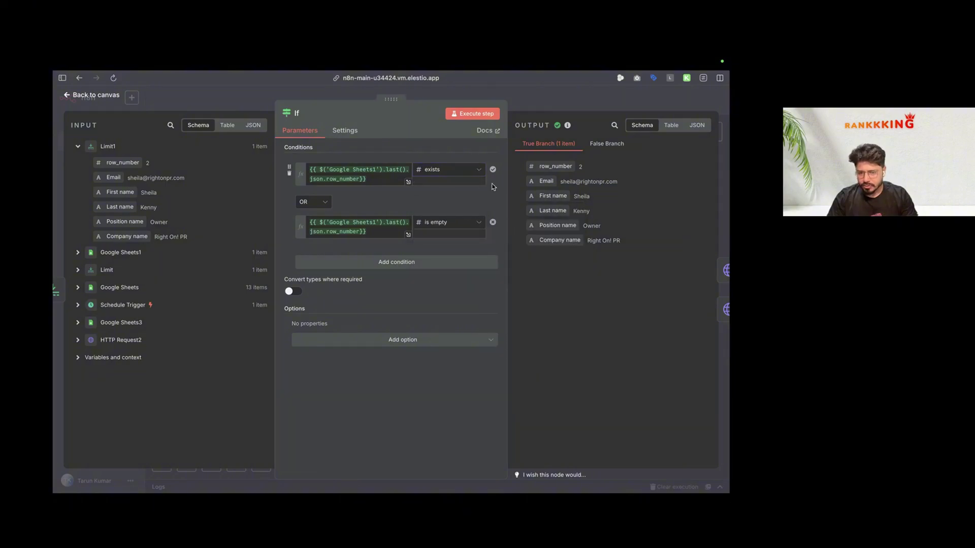
{"action": "left_click", "coordinate": [456, 175]}
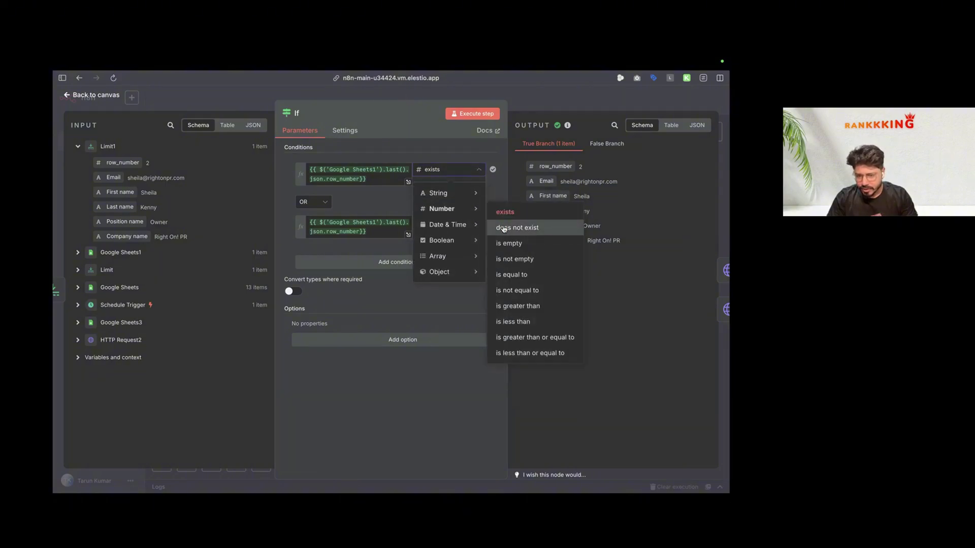
{"action": "left_click", "coordinate": [502, 226]}
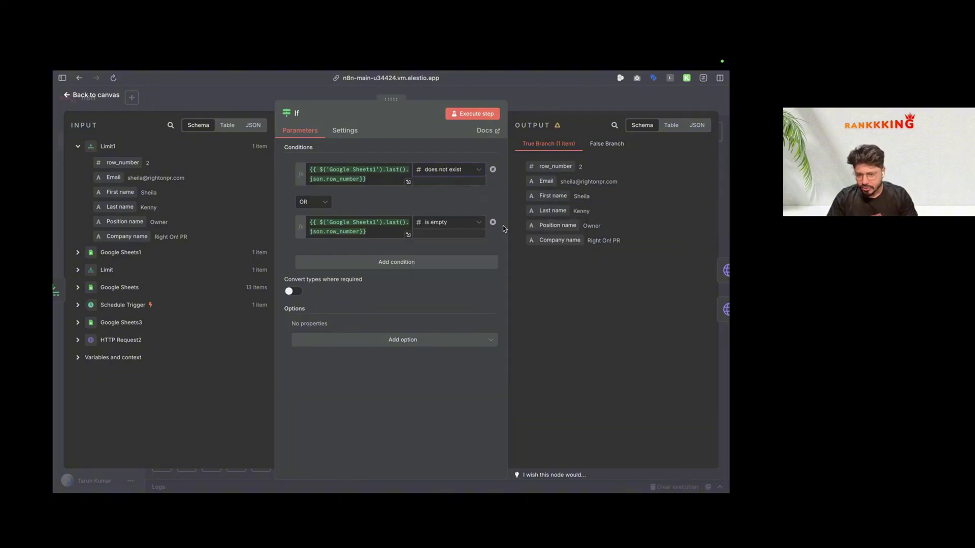
{"action": "left_click", "coordinate": [96, 96]}
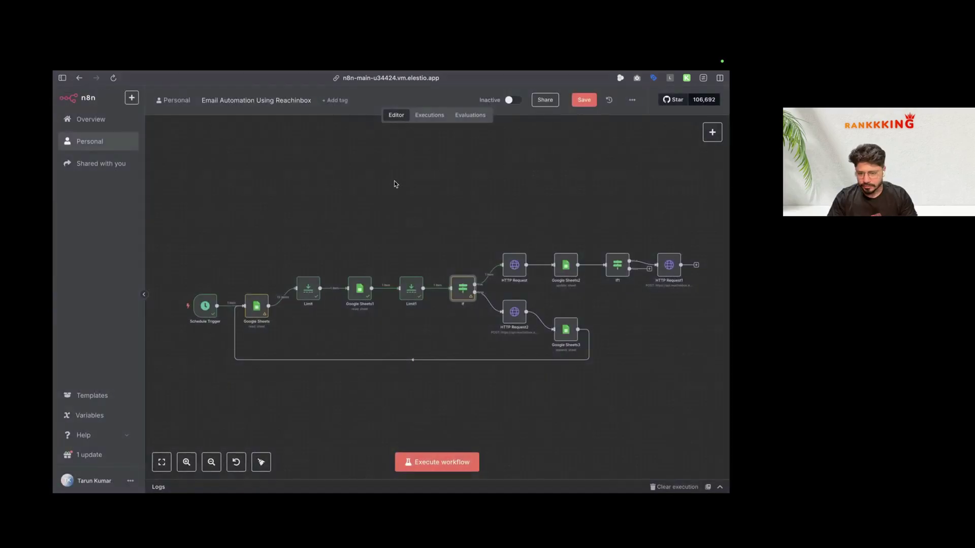
Step: Open HTTP Request2 and examine the campaign analytics fields in its output
{"action": "double_click", "coordinate": [520, 316]}
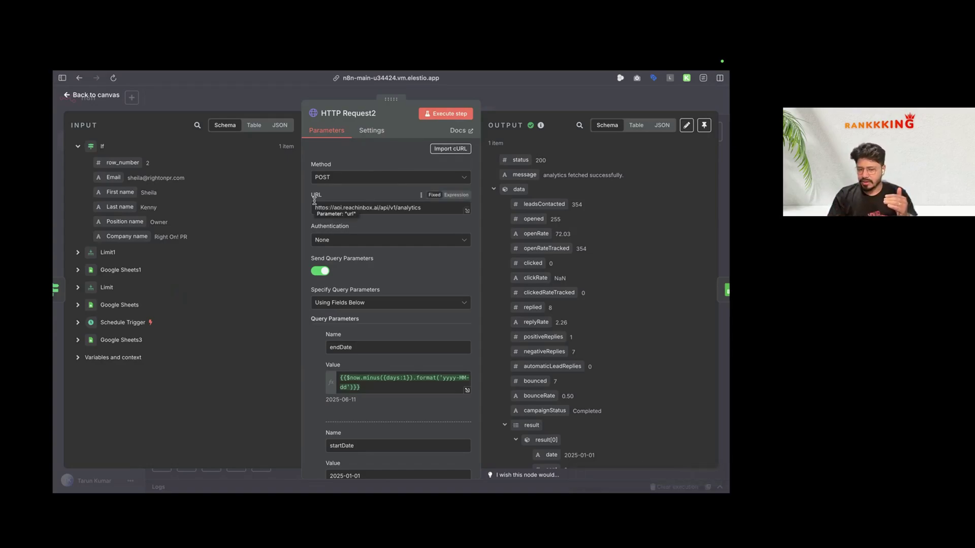
{"action": "scroll", "coordinate": [545, 268], "scroll_direction": "down", "scroll_amount": 3}
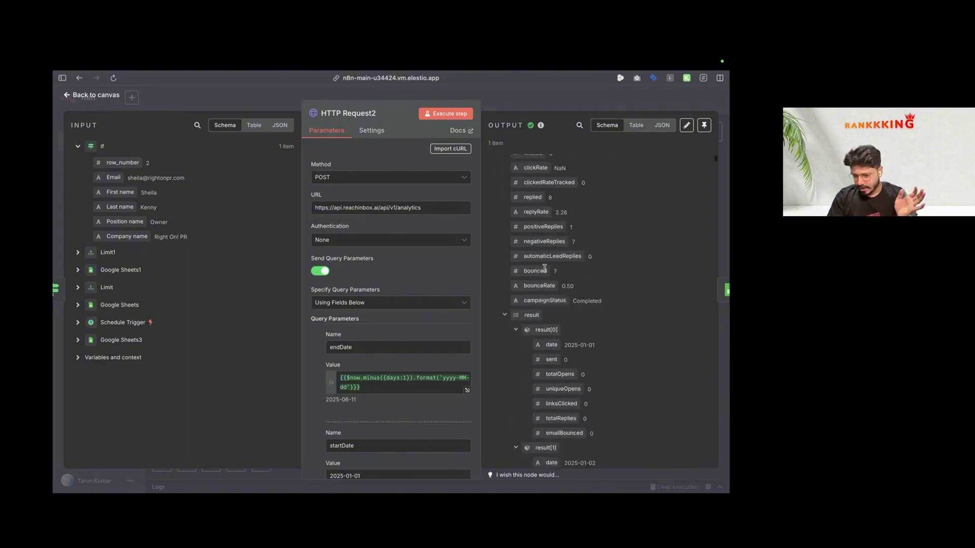
{"action": "scroll", "coordinate": [516, 260], "scroll_direction": "up", "scroll_amount": 3}
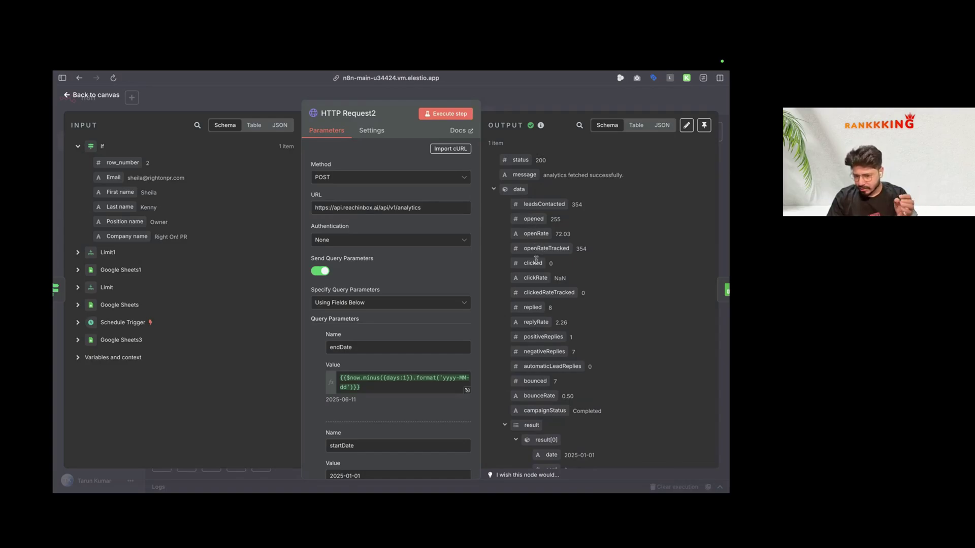
Step: Review the campaign analytics fields in HTTP Request2's output and collapse the daily result list
{"action": "scroll", "coordinate": [533, 281], "scroll_direction": "down", "scroll_amount": 5}
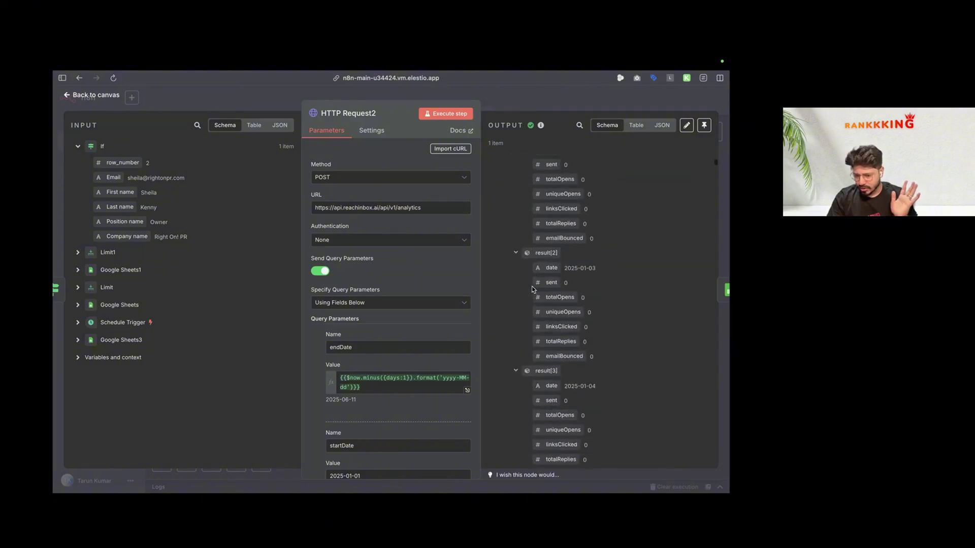
{"action": "scroll", "coordinate": [531, 288], "scroll_direction": "up", "scroll_amount": 5}
{"action": "left_click", "coordinate": [505, 406]}
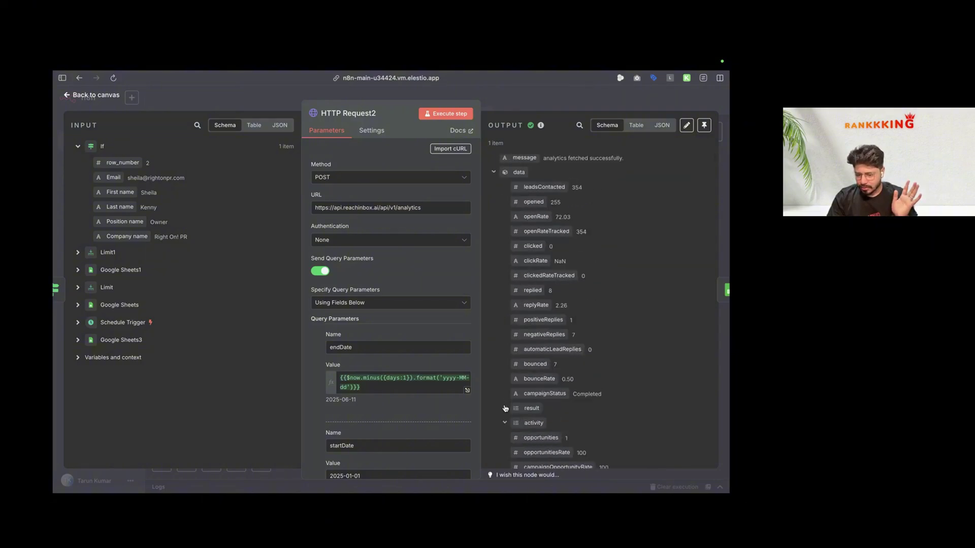
{"action": "scroll", "coordinate": [505, 404], "scroll_direction": "down", "scroll_amount": 2}
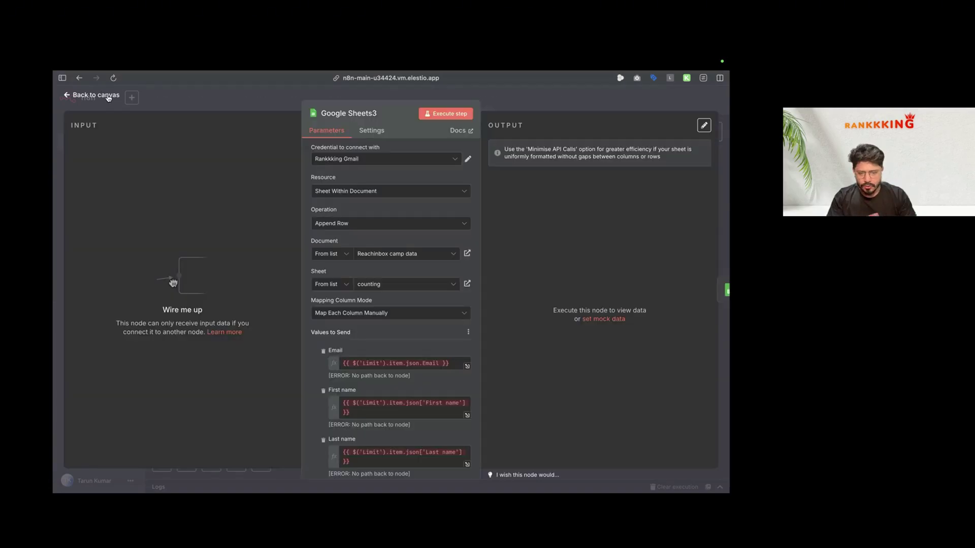
Step: Return to the canvas, move Google Sheets3 beyond HTTP Request1, and connect HTTP Request1's output to it
{"action": "left_click", "coordinate": [96, 96]}
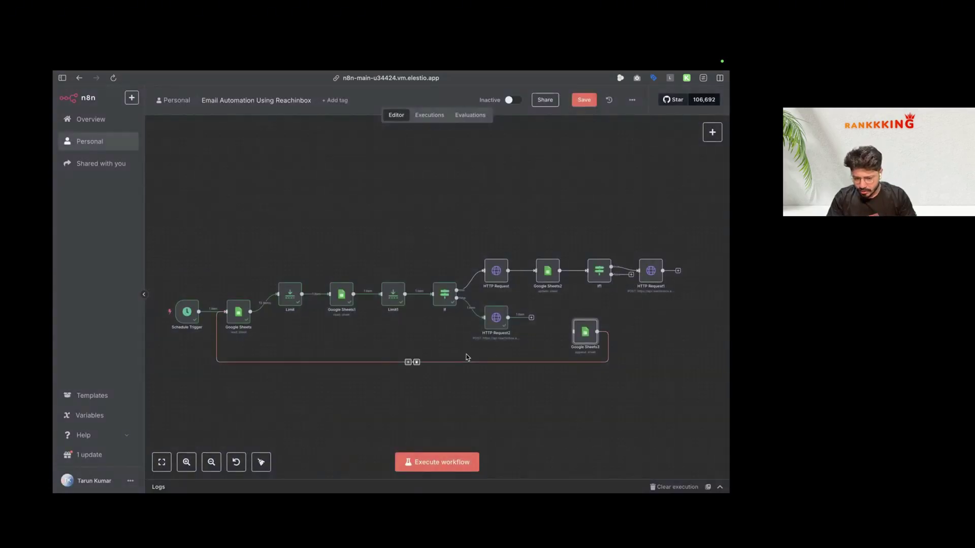
{"action": "left_click_drag", "start_coordinate": [575, 321], "coordinate": [705, 307]}
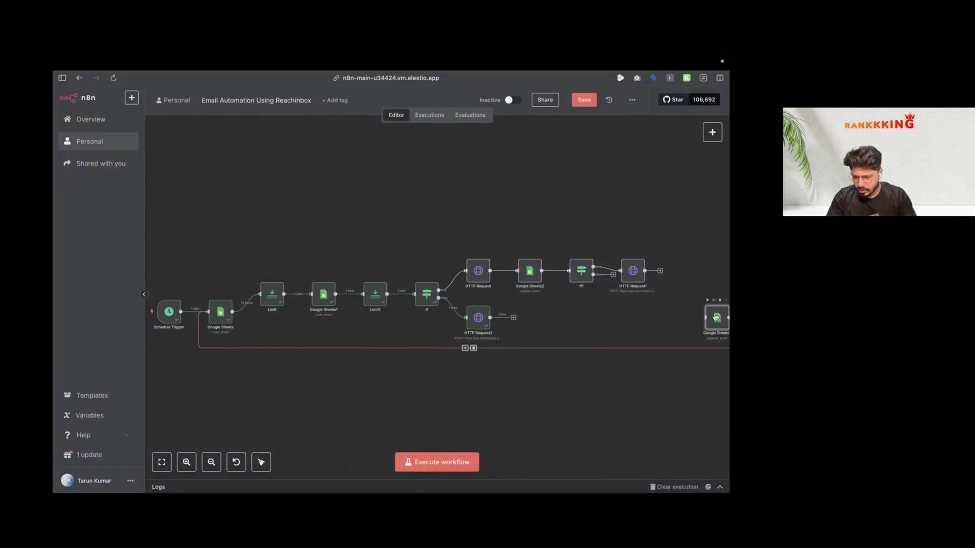
{"action": "left_click_drag", "start_coordinate": [645, 270], "coordinate": [698, 319]}
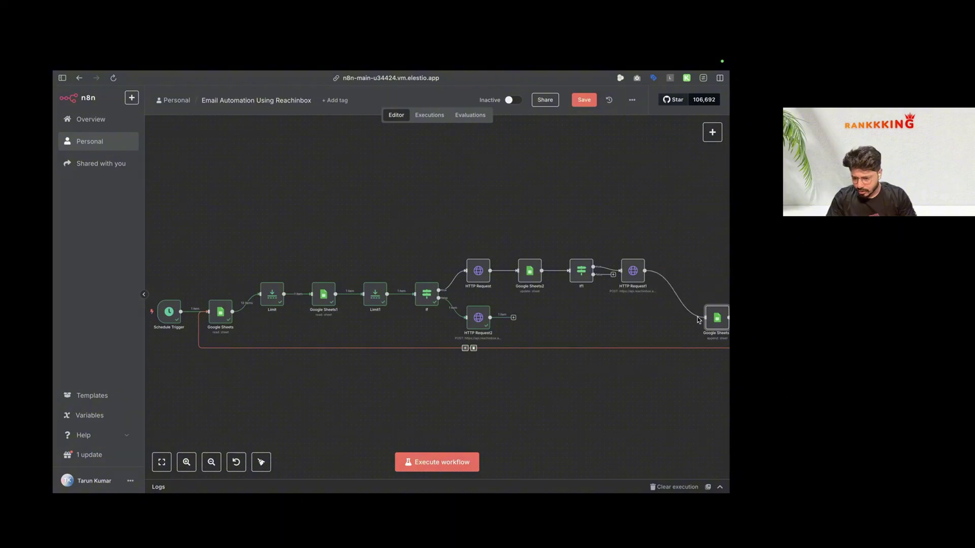
Step: Add a Google Sheets node with the "Append row in sheet" action after HTTP Request2
{"action": "left_click", "coordinate": [513, 318]}
{"action": "type", "text": "sheet"}
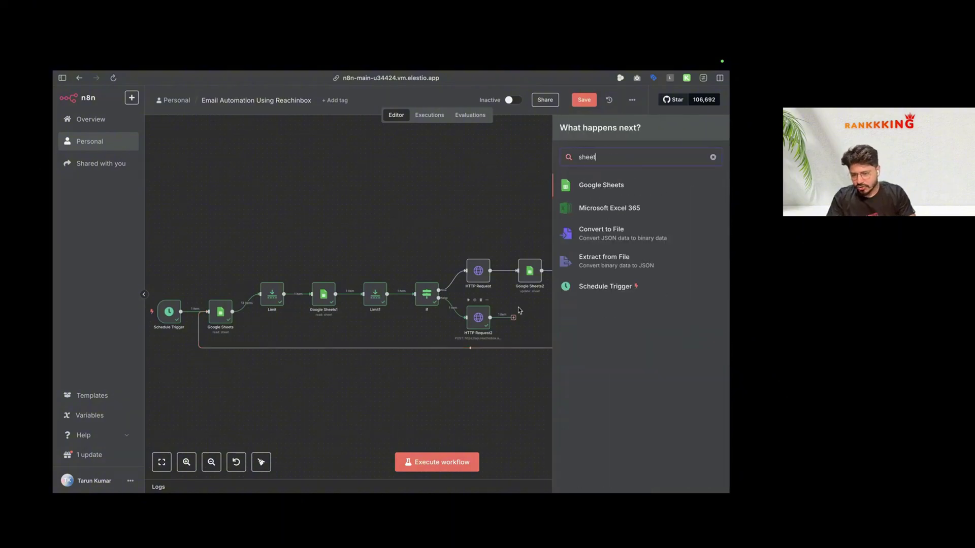
{"action": "left_click", "coordinate": [607, 188]}
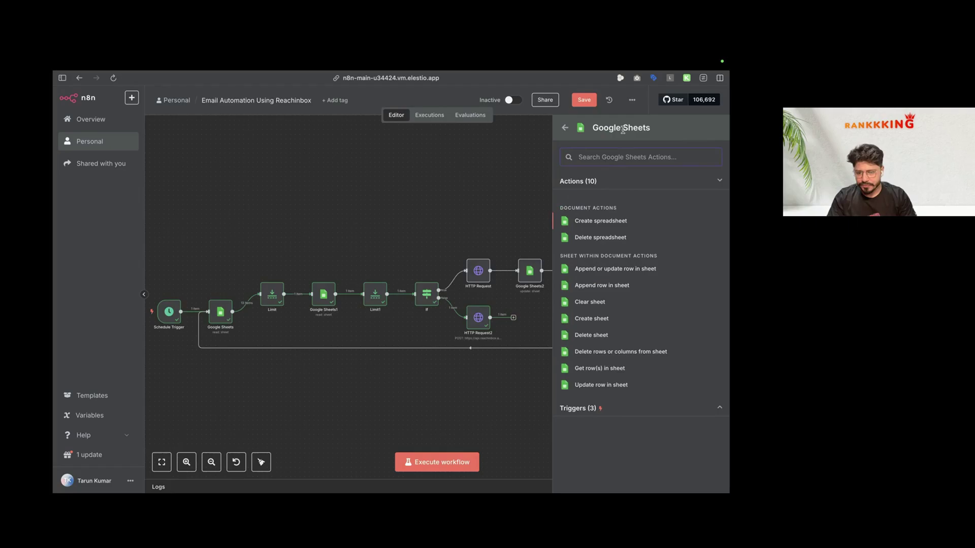
{"action": "type", "text": "appe"}
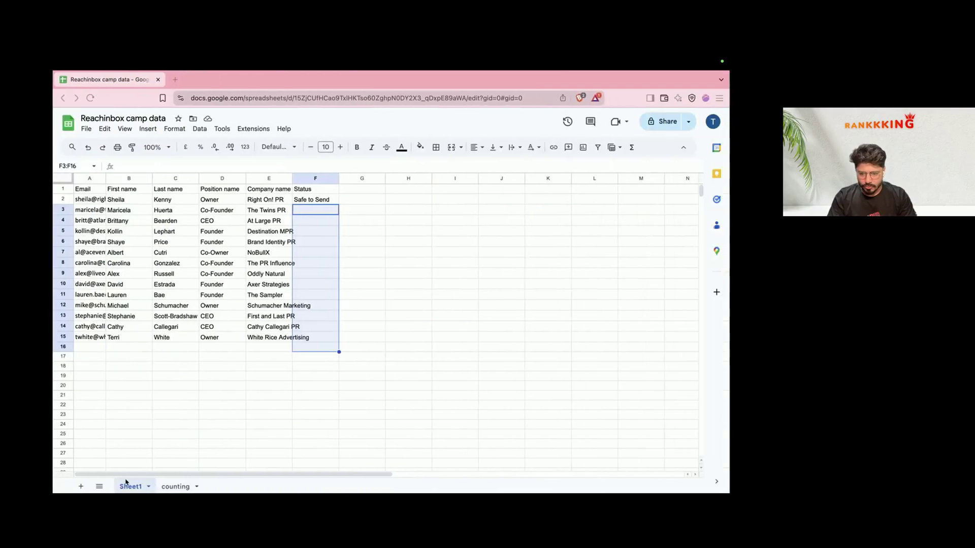
Step: Switch to the Reachinbox camp data spreadsheet, add a sheet named Tracking, and delete the extra Sheet5
{"action": "left_click", "coordinate": [81, 487]}
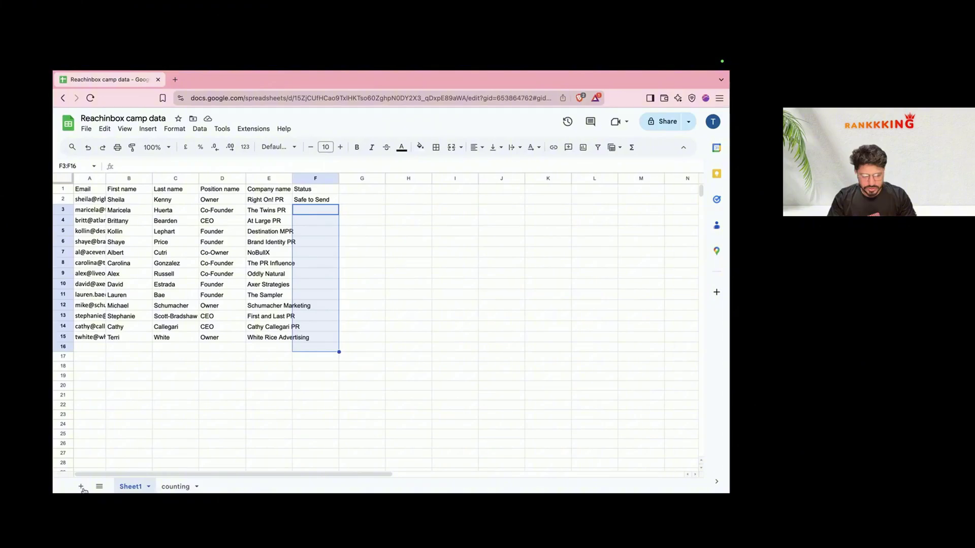
{"action": "left_click", "coordinate": [81, 486]}
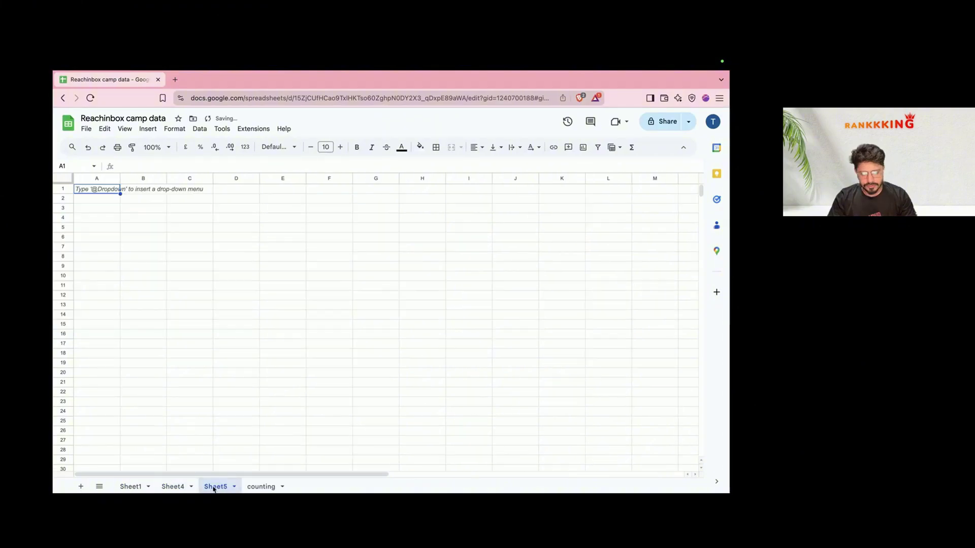
{"action": "left_click", "coordinate": [221, 488]}
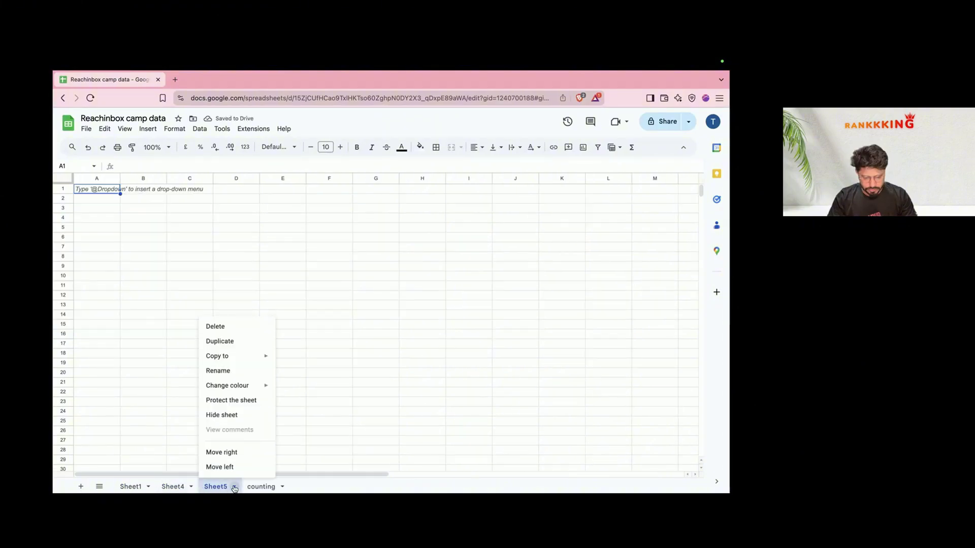
{"action": "left_click", "coordinate": [235, 328]}
{"action": "left_click", "coordinate": [492, 321]}
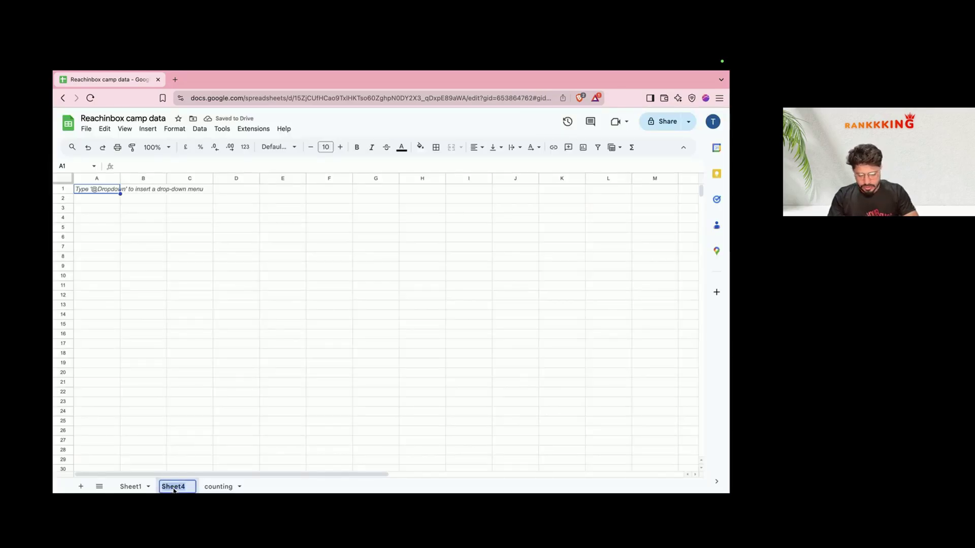
{"action": "type", "text": "Tracking"}
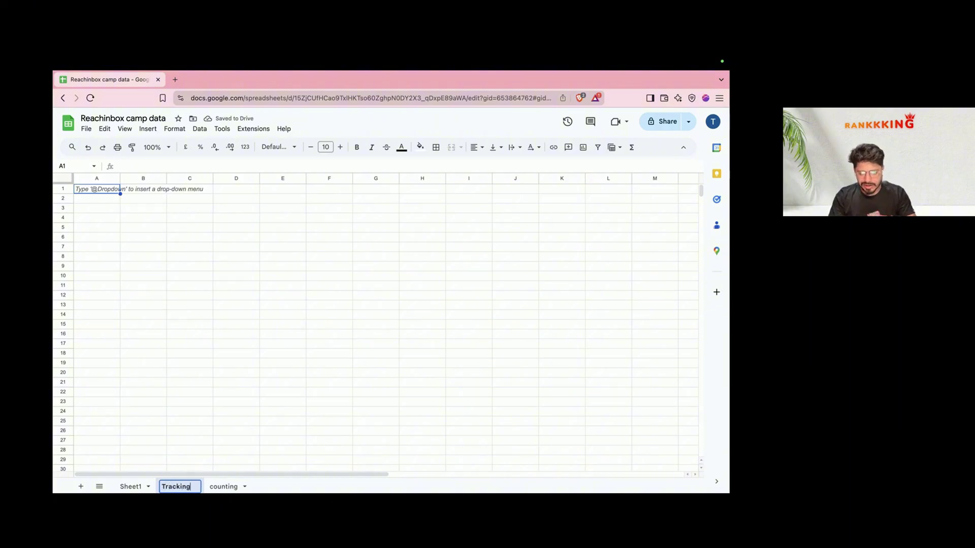
{"action": "key", "text": "Return"}
Step: Check the analytics fields in n8n and enter the header "Lead Count" in cell A1 of the Tracking sheet
{"action": "key", "text": "ctrl+Left"}
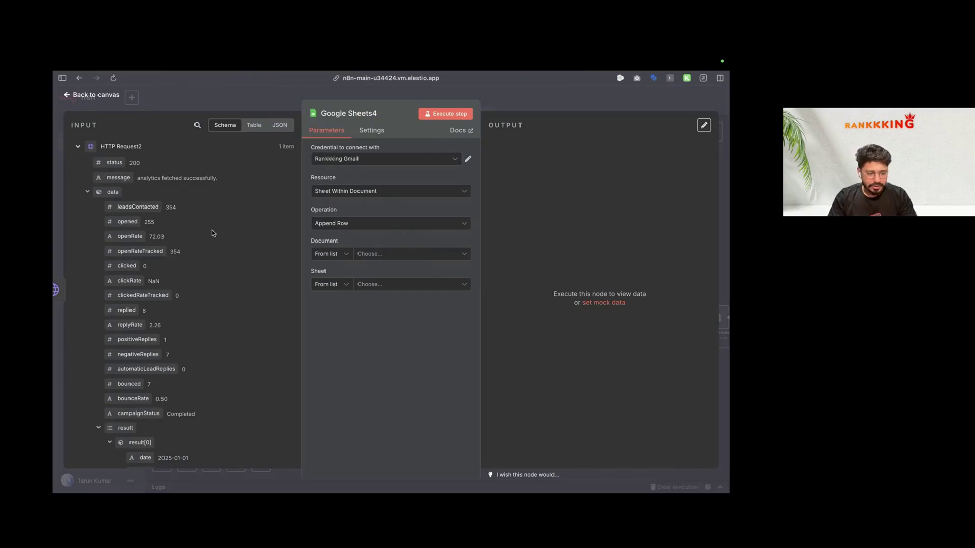
{"action": "key", "text": "ctrl+Right"}
{"action": "type", "text": "Lead"}
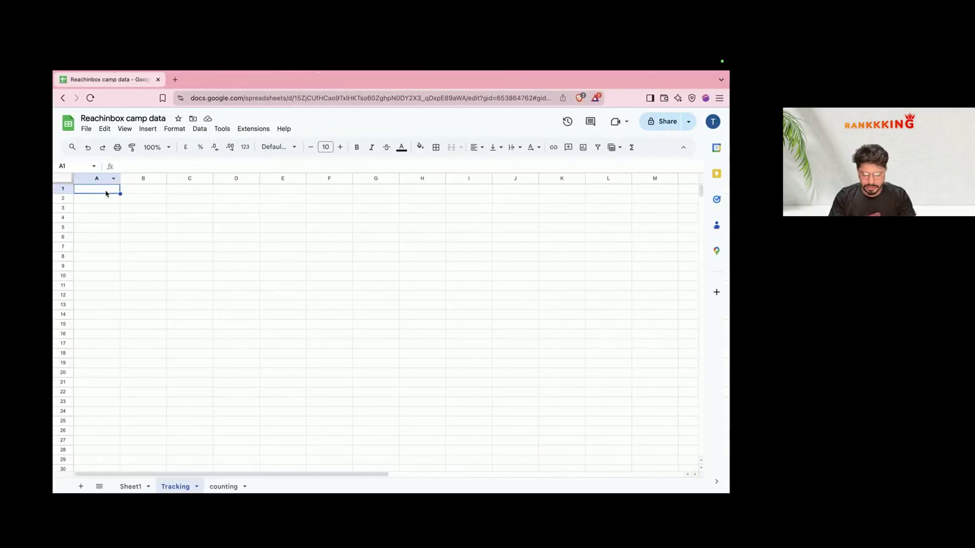
{"action": "type", "text": " Count"}
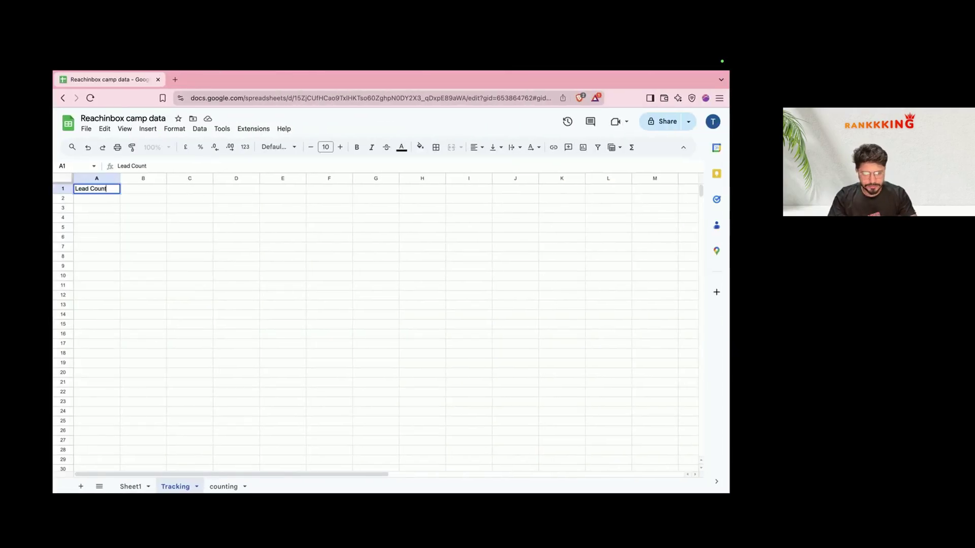
{"action": "key", "text": "Tab"}
Step: Enter the header "Opened" in cell B1 of the Tracking sheet, matching the opened field in the n8n analytics data
{"action": "key", "text": "ctrl+Left"}
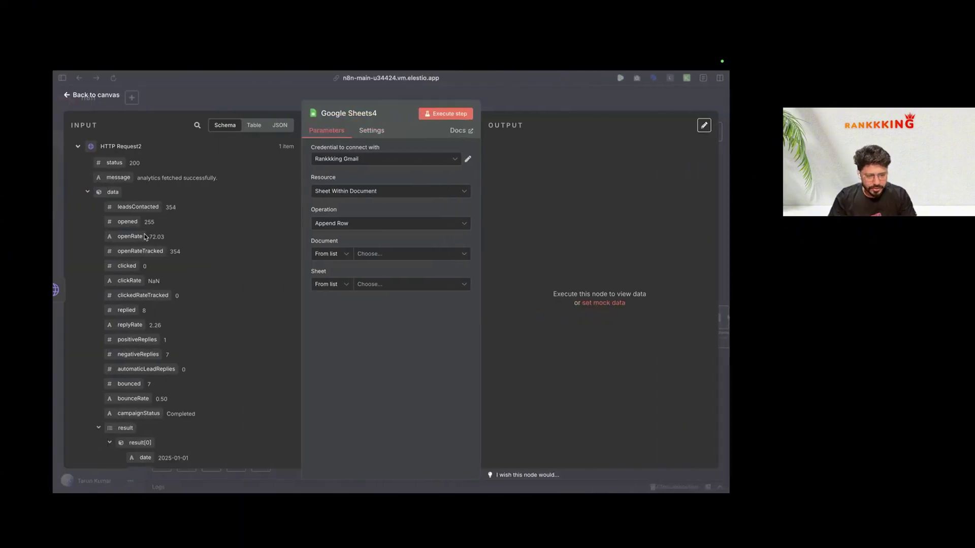
{"action": "key", "text": "ctrl+Right"}
{"action": "type", "text": "O"}
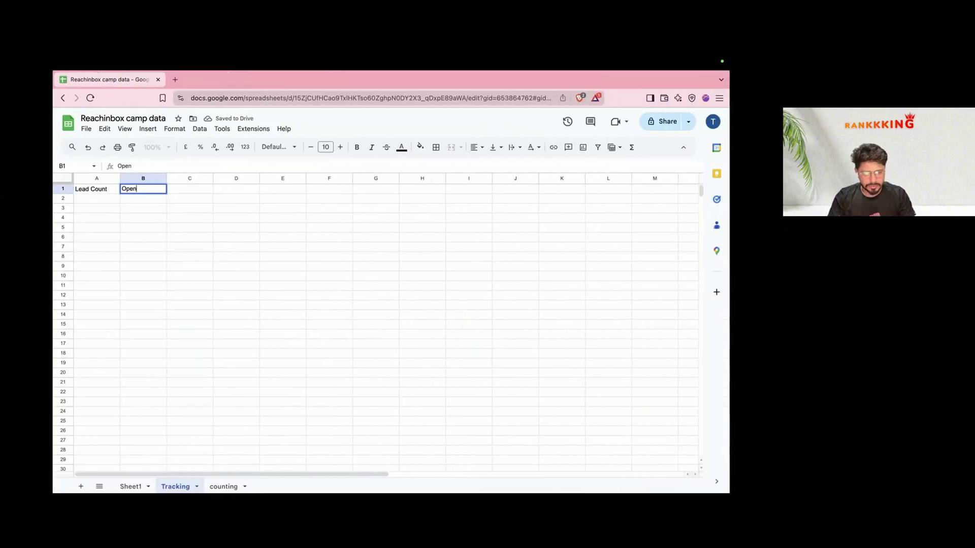
{"action": "type", "text": "pen"}
{"action": "key", "text": "Tab"}
{"action": "key", "text": "ctrl+Left"}
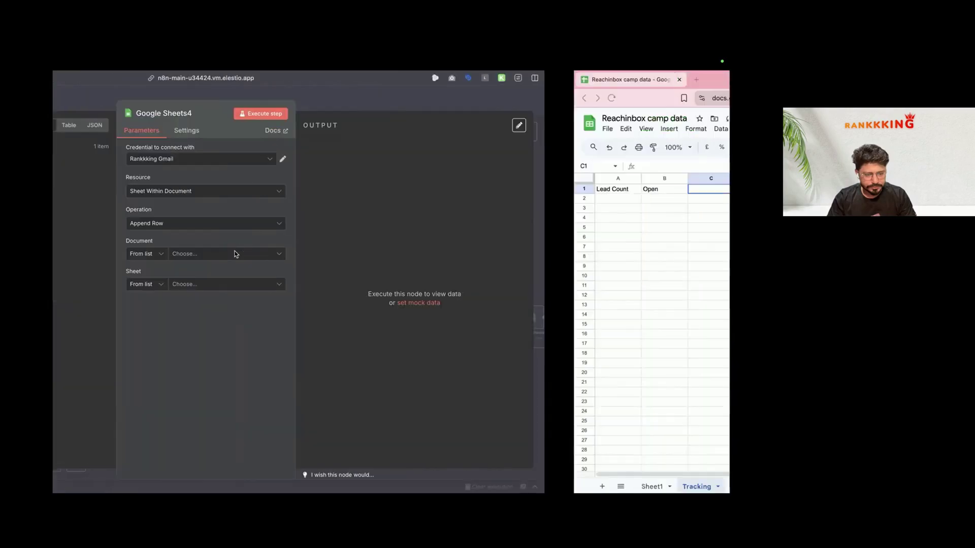
{"action": "key", "text": "ctrl+Right"}
{"action": "key", "text": "Left"}
{"action": "type", "text": "Op"}
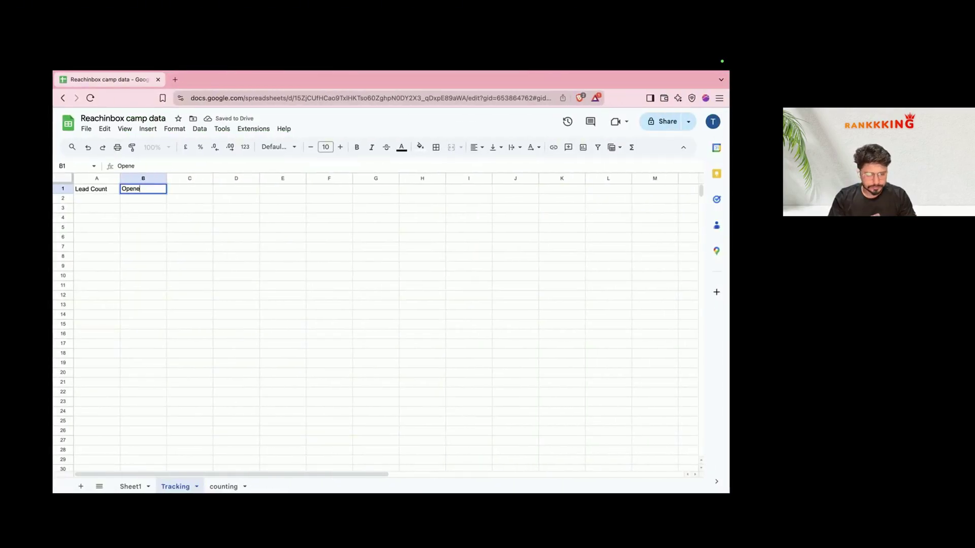
{"action": "type", "text": "ened"}
{"action": "key", "text": "Return"}
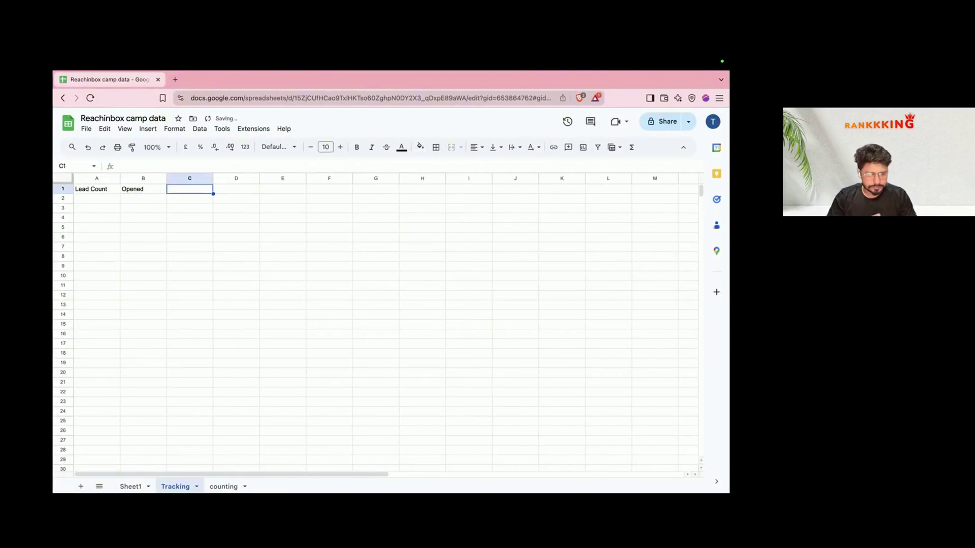
Step: Enter the headers "Open Rate" in C1 and "Click" in D1 of the Tracking sheet, based on the n8n analytics fields
{"action": "key", "text": "ctrl+Left"}
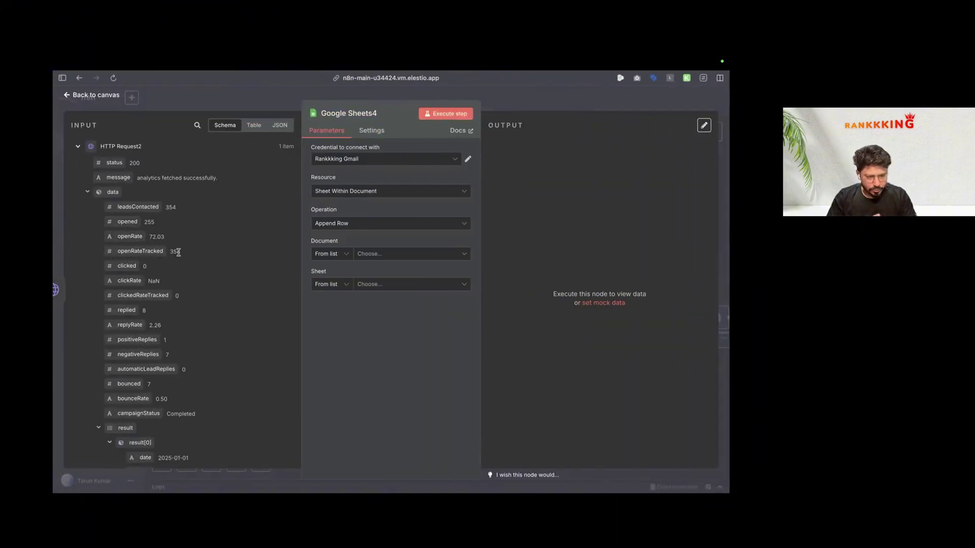
{"action": "key", "text": "ctrl+Right"}
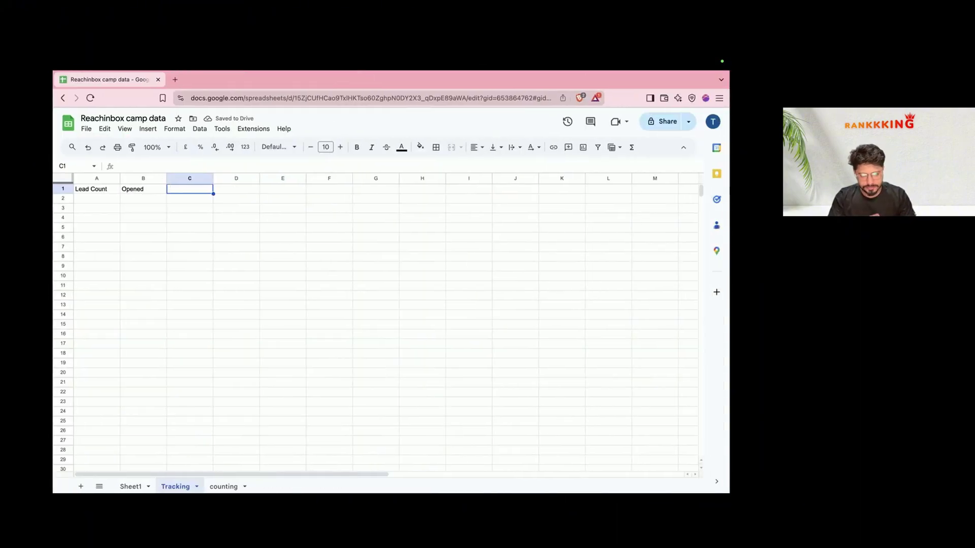
{"action": "type", "text": "Open R"}
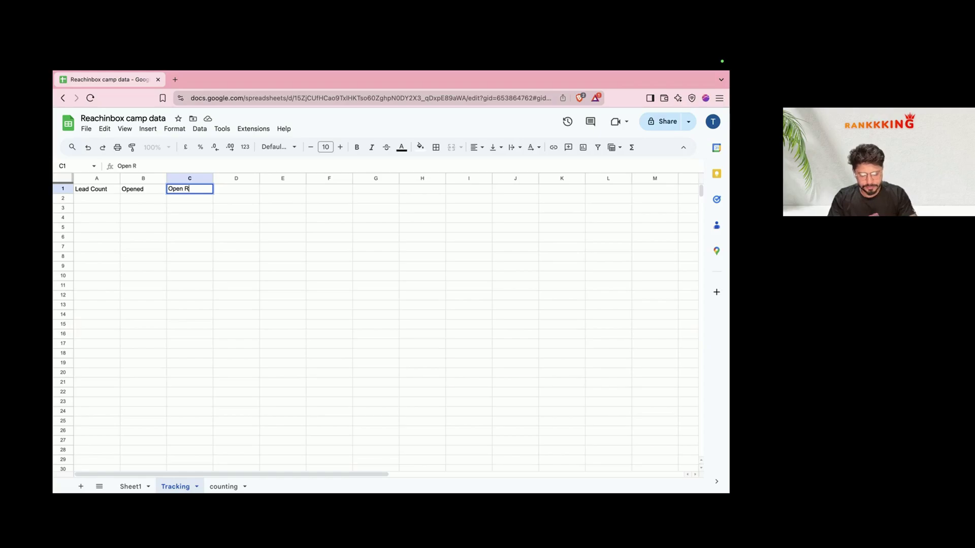
{"action": "type", "text": "ate"}
{"action": "key", "text": "Tab"}
{"action": "key", "text": "ctrl+Left"}
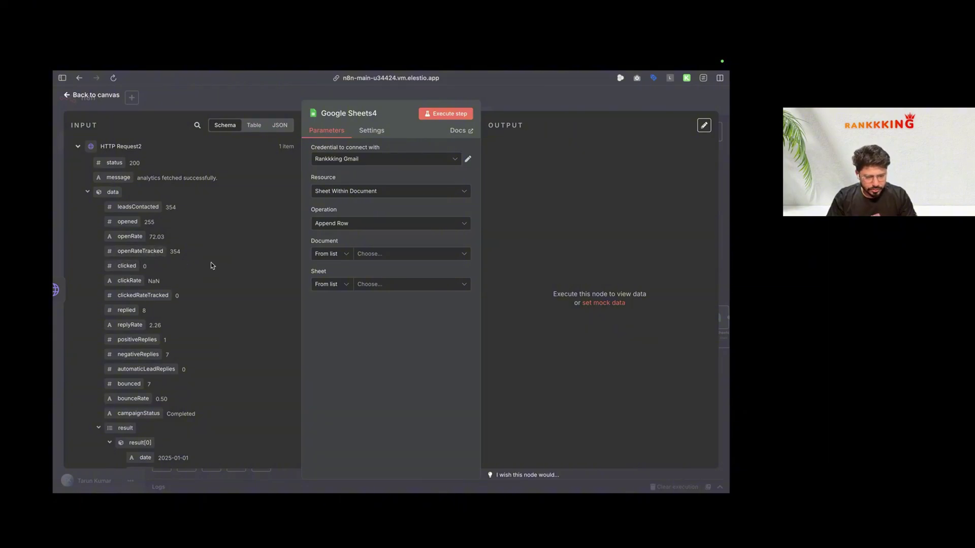
{"action": "key", "text": "super+Tab"}
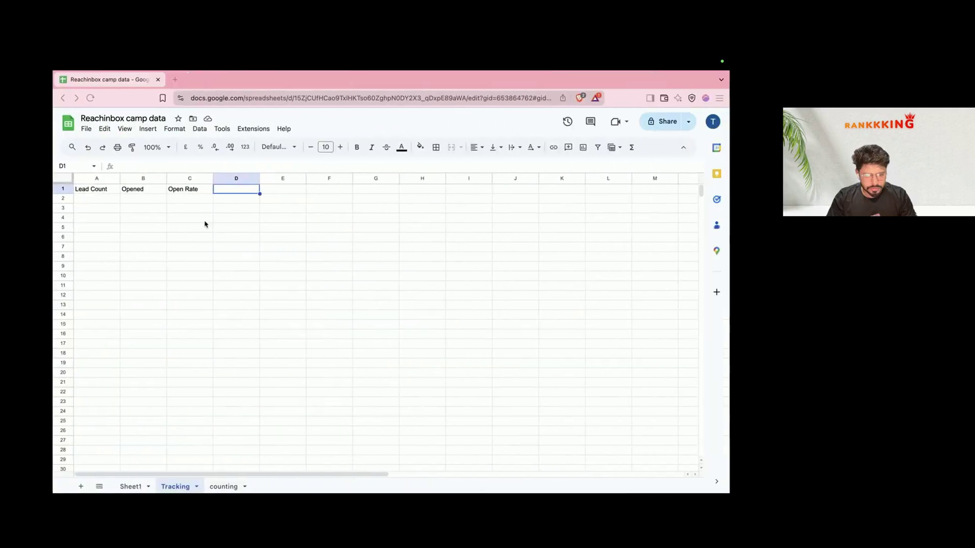
{"action": "type", "text": "Click"}
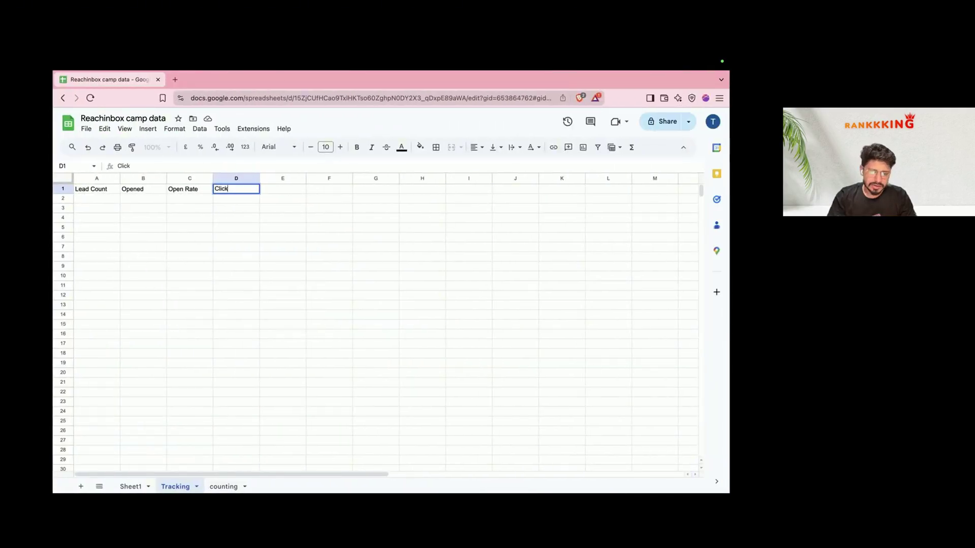
{"action": "key", "text": "Tab"}
Step: Enter the header "Replied" in cell E1 of the Tracking sheet and return to the Google Sheets4 node in n8n
{"action": "key", "text": "super+Tab"}
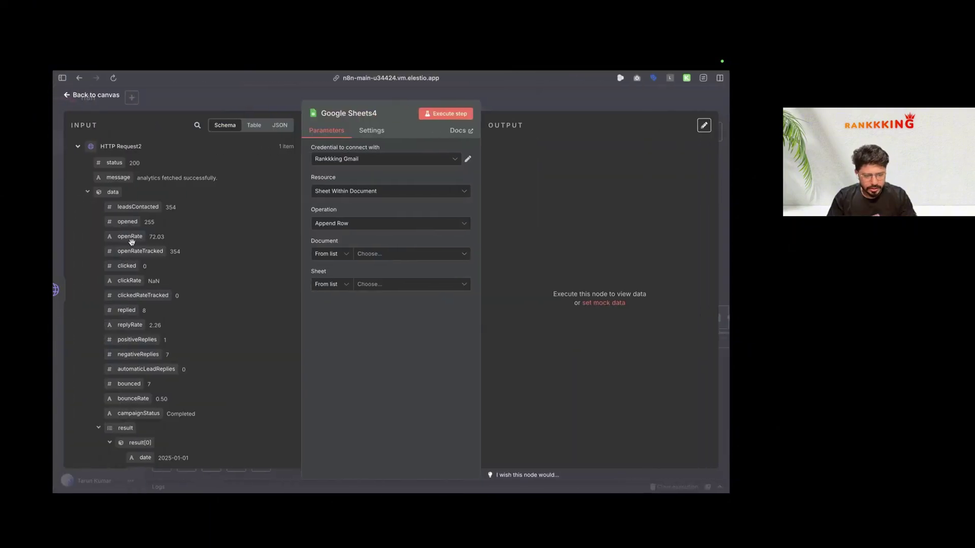
{"action": "key", "text": "super+Tab"}
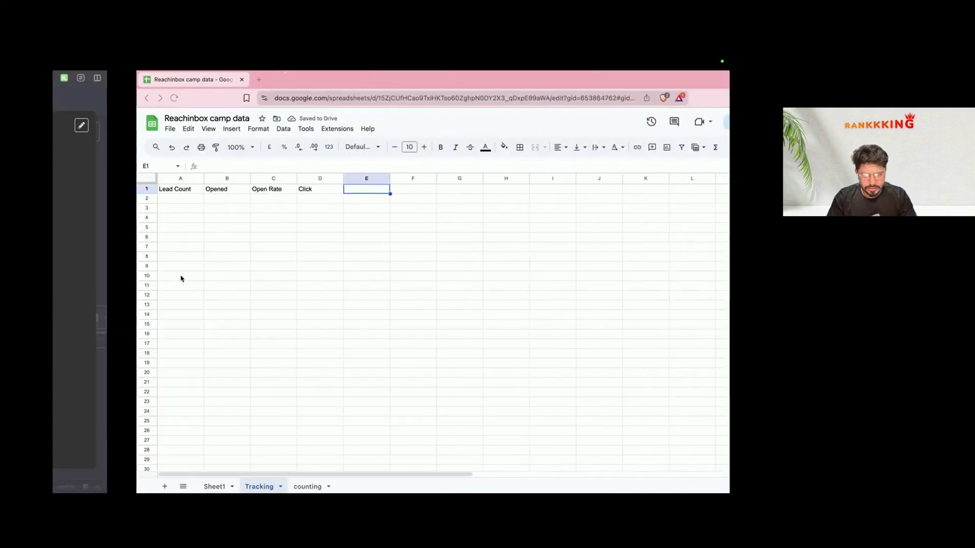
{"action": "type", "text": "Repli"}
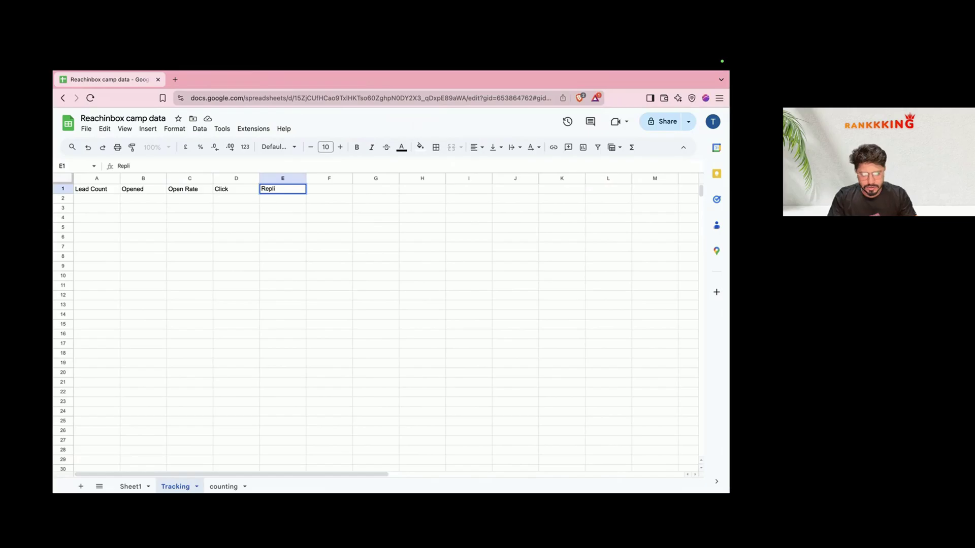
{"action": "type", "text": "ed"}
{"action": "key", "text": "Return"}
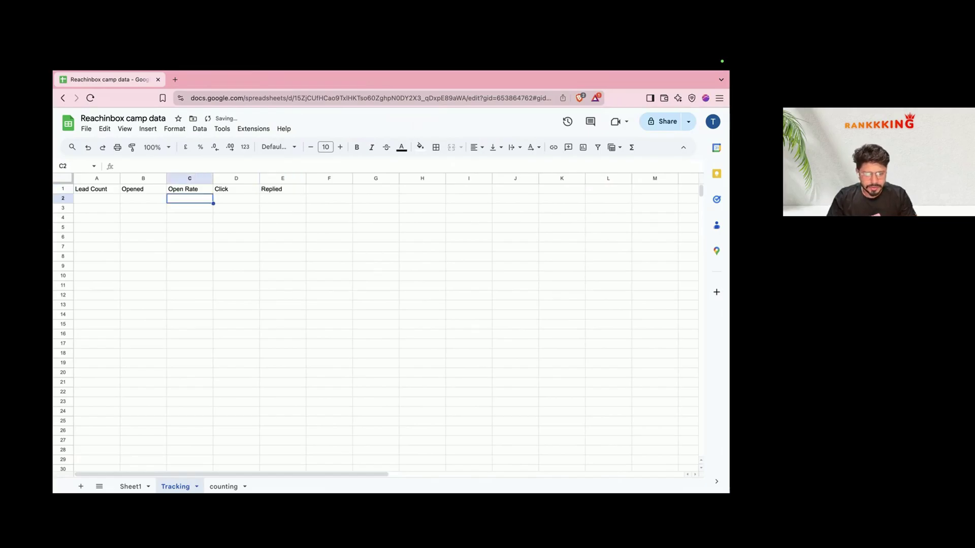
{"action": "left_click", "coordinate": [236, 189]}
{"action": "key", "text": "ctrl+Left"}
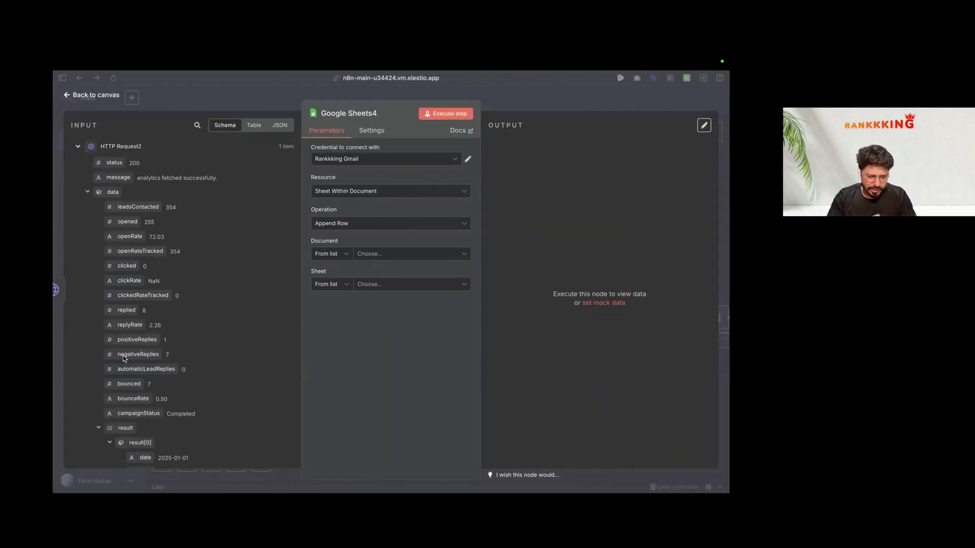
{"action": "key", "text": "ctrl+Right"}
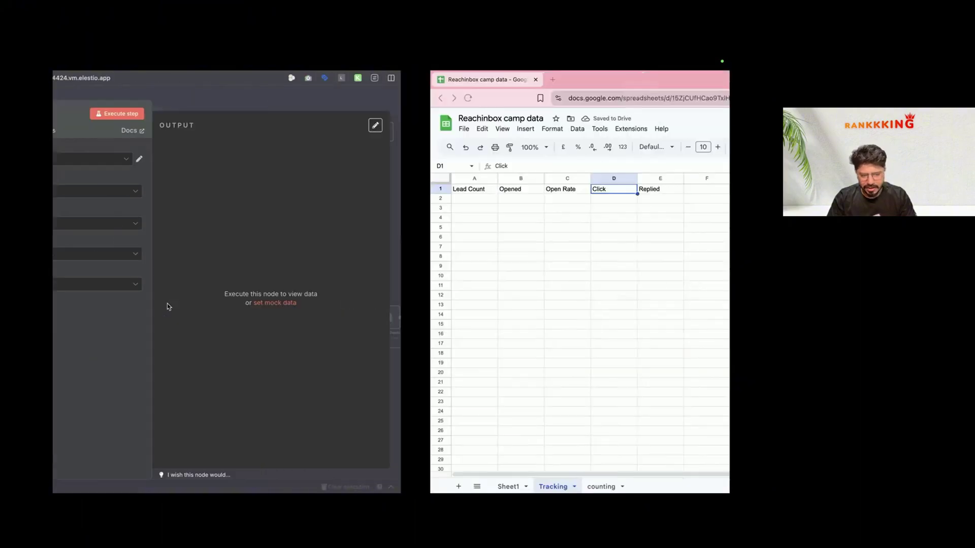
{"action": "key", "text": "ctrl+Left"}
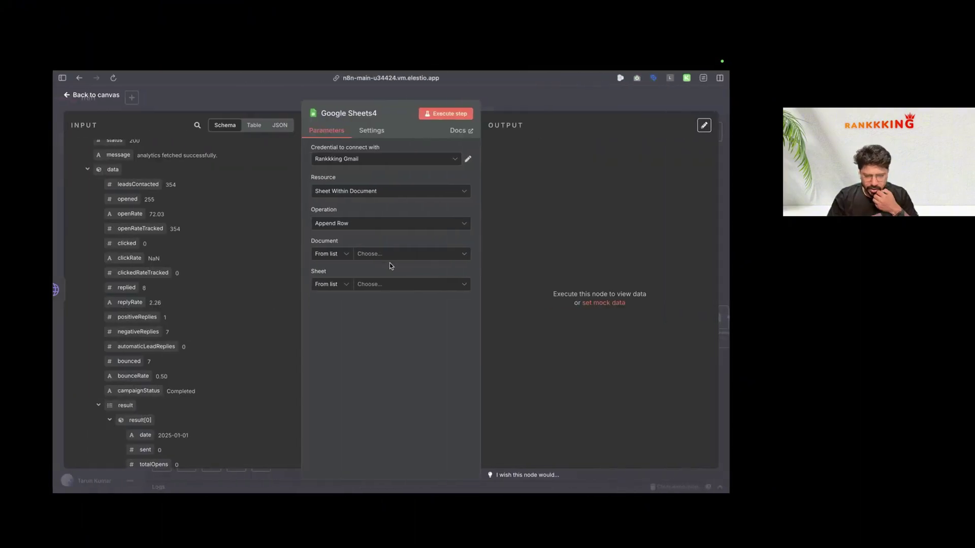
Step: Point the Google Sheets4 node at the Tracking sheet of the Reachinbox camp data document
{"action": "left_click", "coordinate": [391, 254]}
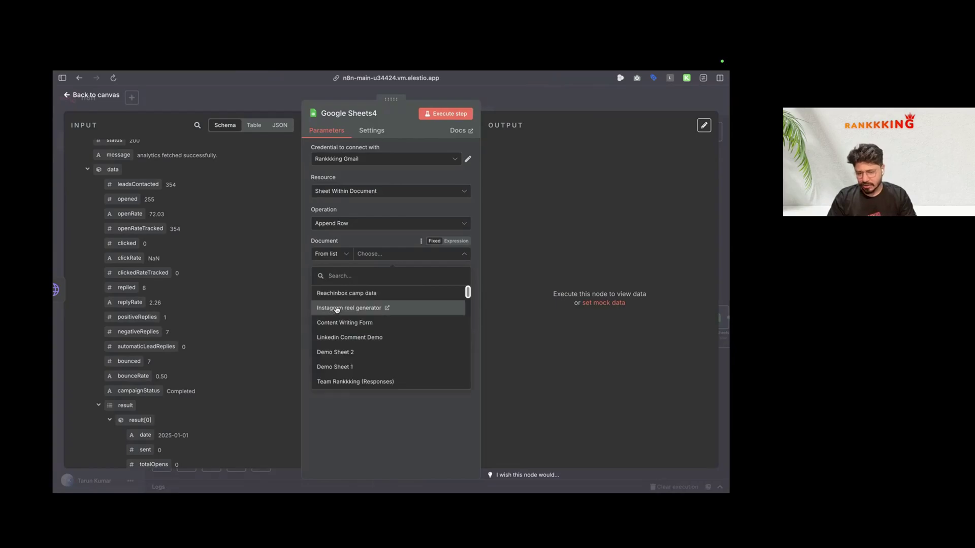
{"action": "left_click", "coordinate": [348, 294]}
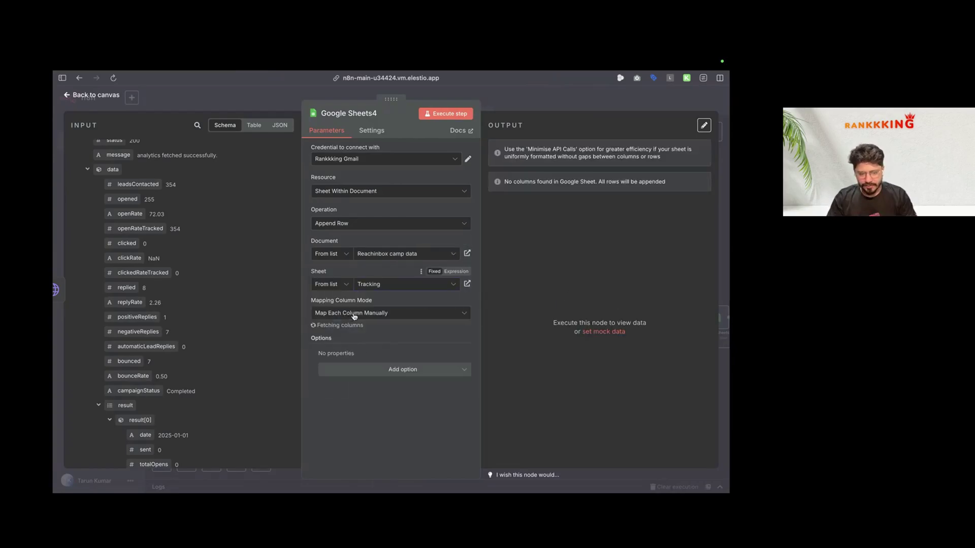
{"action": "scroll", "coordinate": [348, 336], "scroll_direction": "down", "scroll_amount": 5}
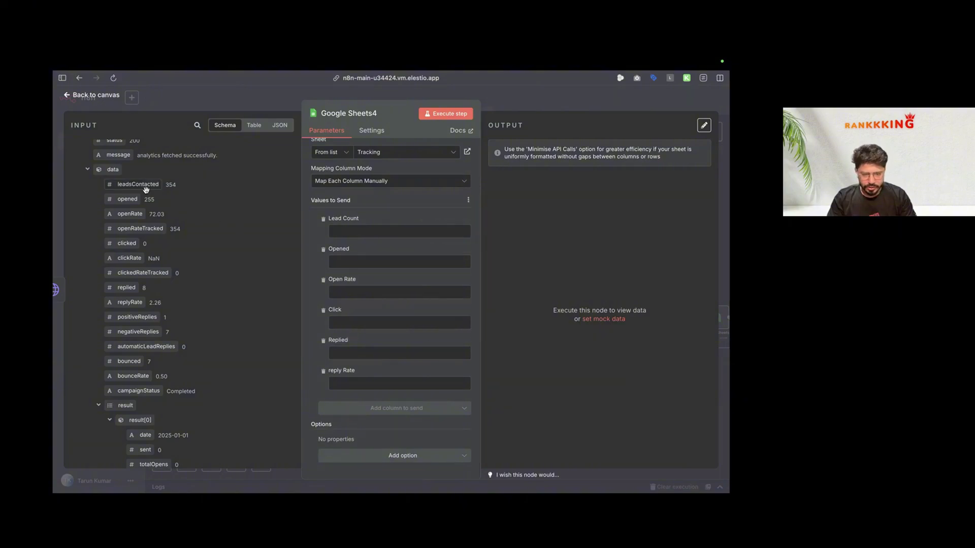
Step: Map leadsContacted to Lead Count, opened to Opened, openRate to Open Rate and clicked to Click in the values to send
{"action": "left_click_drag", "start_coordinate": [138, 185], "coordinate": [401, 235]}
{"action": "left_click_drag", "start_coordinate": [127, 199], "coordinate": [352, 274]}
{"action": "left_click_drag", "start_coordinate": [130, 214], "coordinate": [335, 312]}
{"action": "left_click_drag", "start_coordinate": [127, 243], "coordinate": [372, 359]}
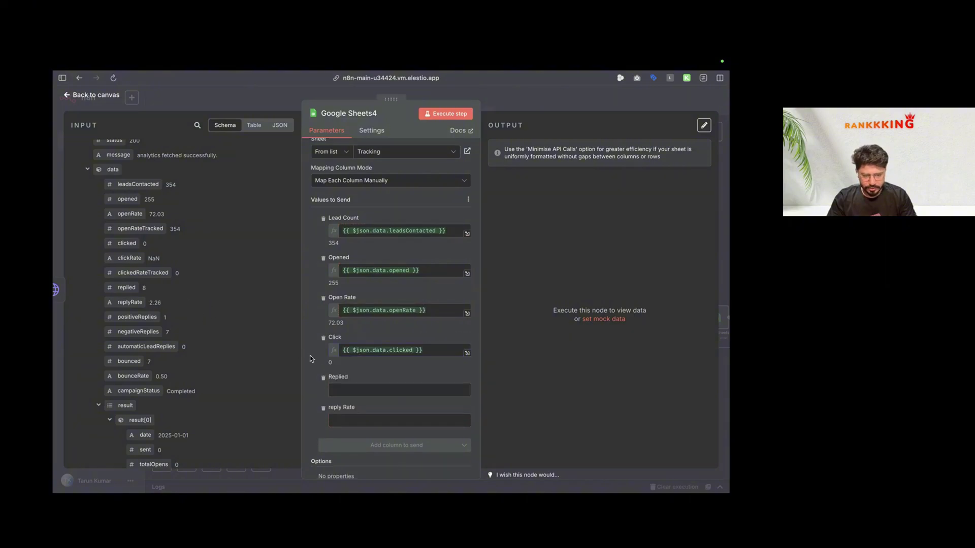
Step: Map replied to Replied and replyRate to reply Rate, and look through the remaining analytics input fields
{"action": "scroll", "coordinate": [309, 356], "scroll_direction": "down", "scroll_amount": 2}
{"action": "left_click_drag", "start_coordinate": [127, 287], "coordinate": [354, 366]}
{"action": "left_click_drag", "start_coordinate": [127, 287], "coordinate": [384, 354]}
{"action": "left_click_drag", "start_coordinate": [130, 302], "coordinate": [377, 386]}
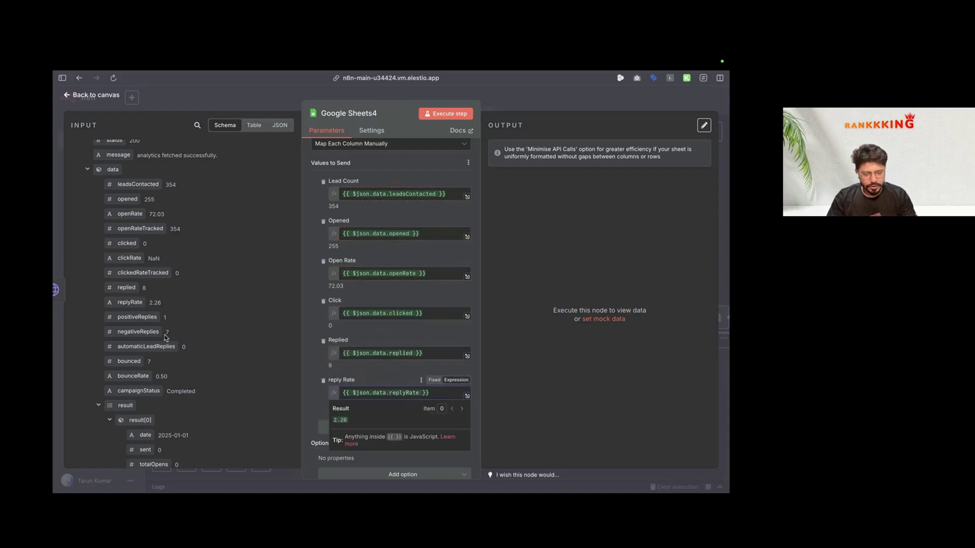
{"action": "scroll", "coordinate": [138, 375], "scroll_direction": "down", "scroll_amount": 10}
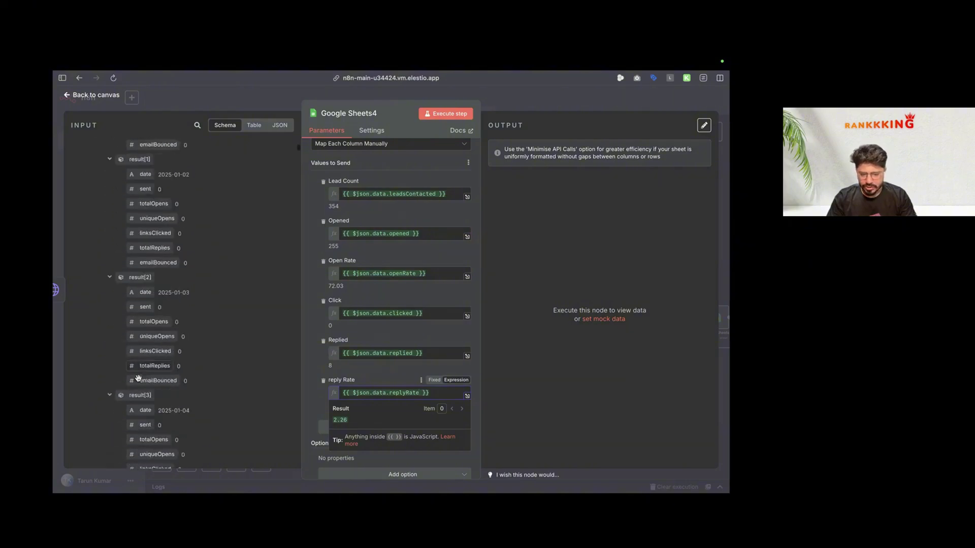
{"action": "scroll", "coordinate": [138, 378], "scroll_direction": "up", "scroll_amount": 6}
{"action": "left_click", "coordinate": [316, 315]}
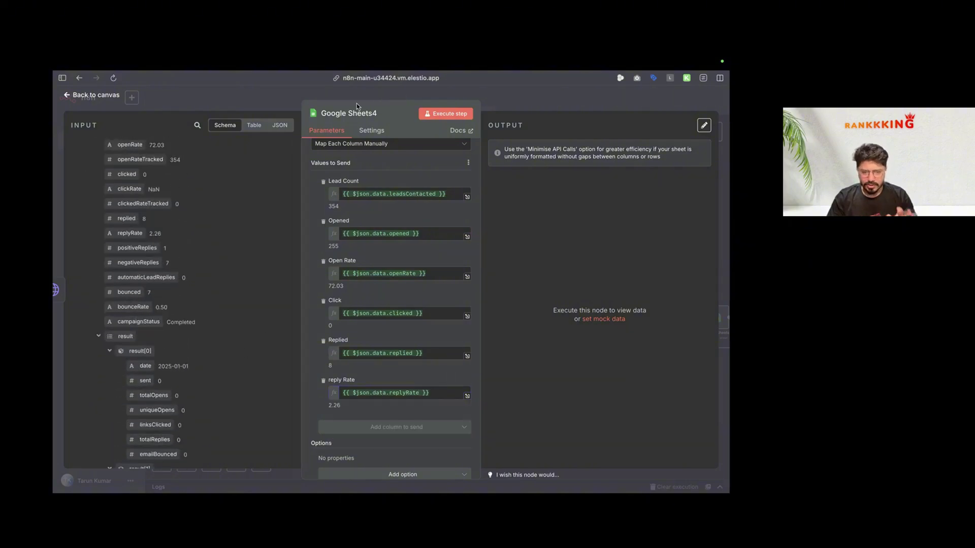
Step: Execute the Google Sheets4 node, check the appended row in the Tracking sheet, and return to the workflow canvas
{"action": "left_click", "coordinate": [442, 116]}
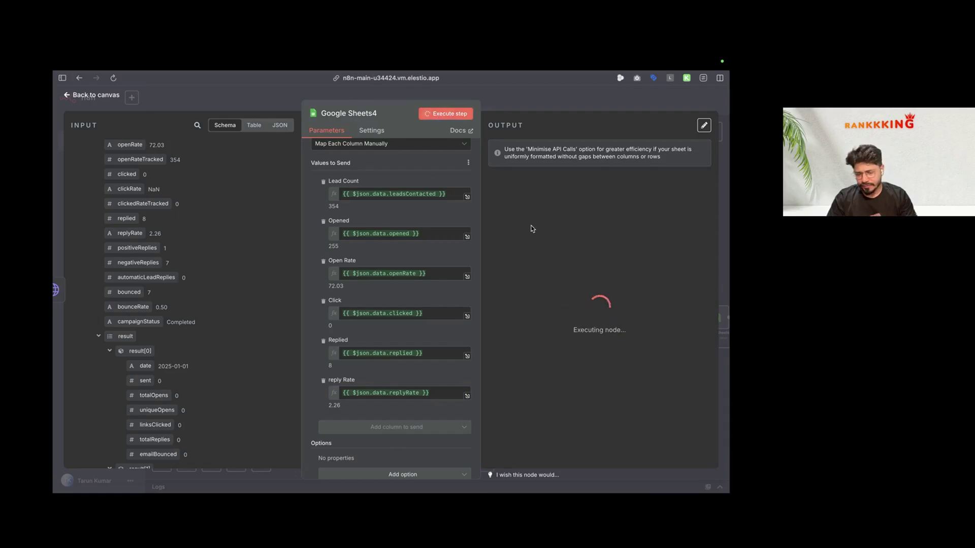
{"action": "key", "text": "ctrl+Right"}
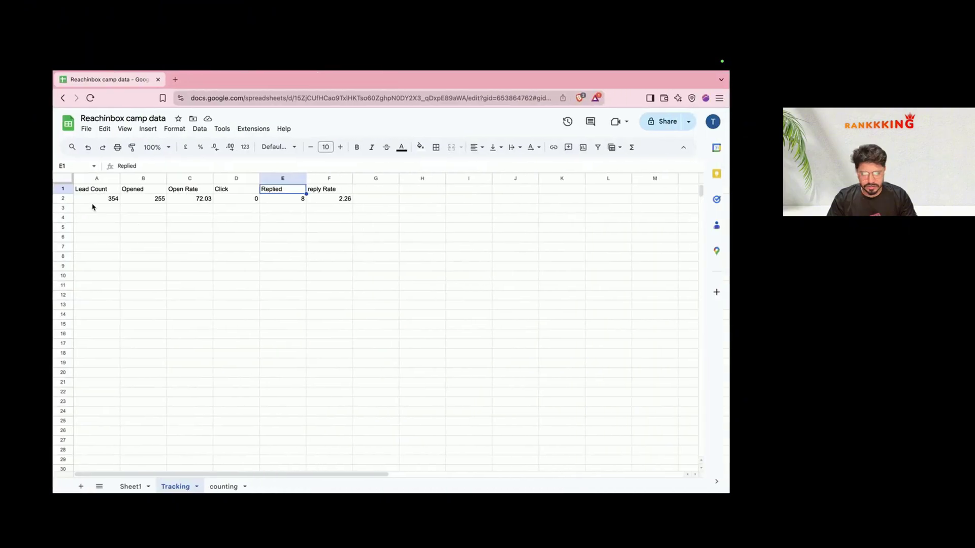
{"action": "left_click", "coordinate": [236, 486]}
{"action": "key", "text": "ctrl+Left"}
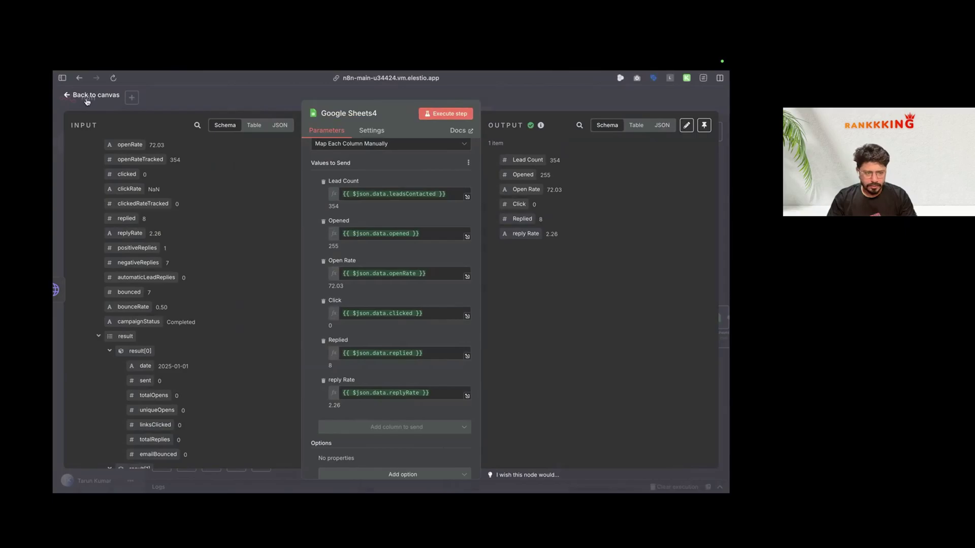
{"action": "left_click", "coordinate": [85, 96]}
Step: Review Steps 12 to 14 of the plan in the Email Camp Sending Using ReachInbox spreadsheet
{"action": "mouse_move", "coordinate": [53, 316]}
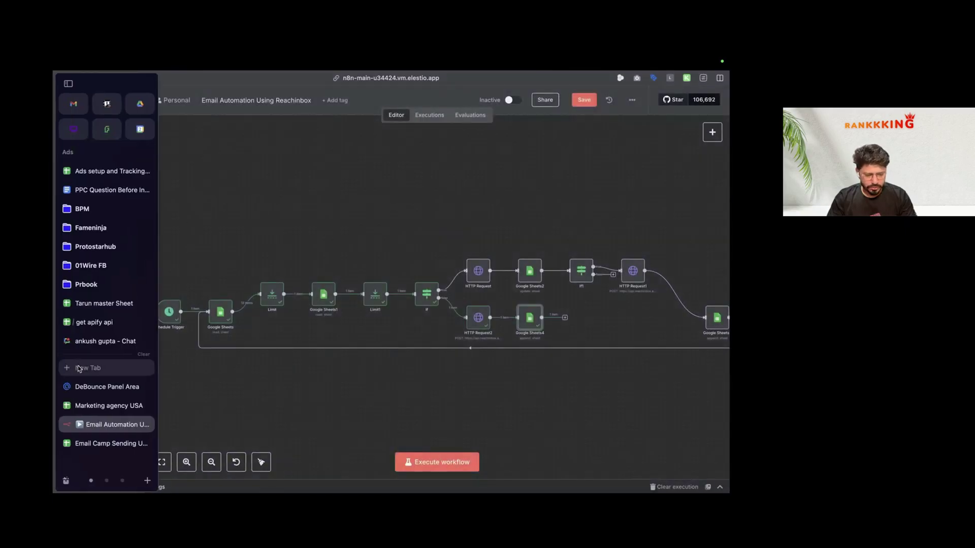
{"action": "left_click", "coordinate": [108, 442]}
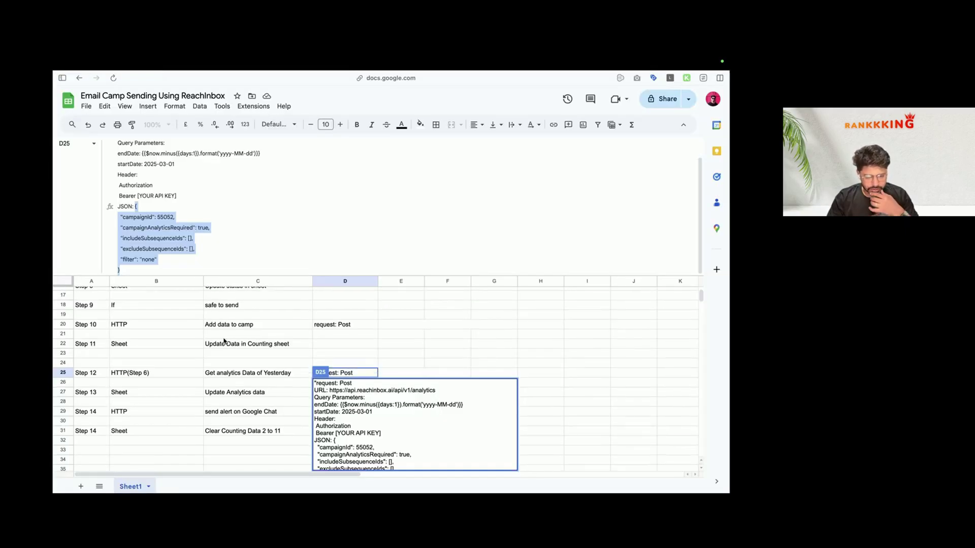
{"action": "key", "text": "Up"}
{"action": "key", "text": "Up"}
{"action": "key", "text": "Left"}
{"action": "left_click", "coordinate": [63, 372]}
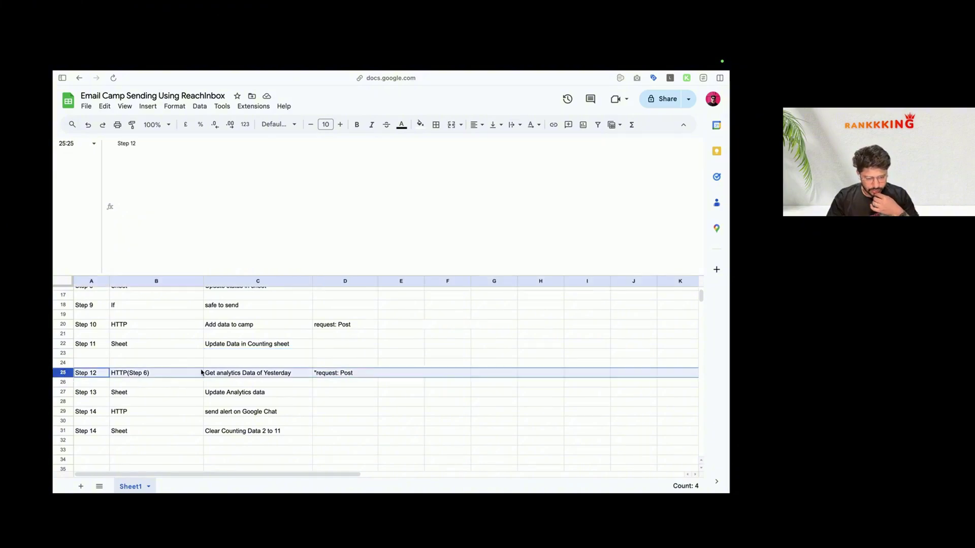
{"action": "scroll", "coordinate": [202, 374], "scroll_direction": "down", "scroll_amount": 2}
{"action": "left_click", "coordinate": [63, 374]}
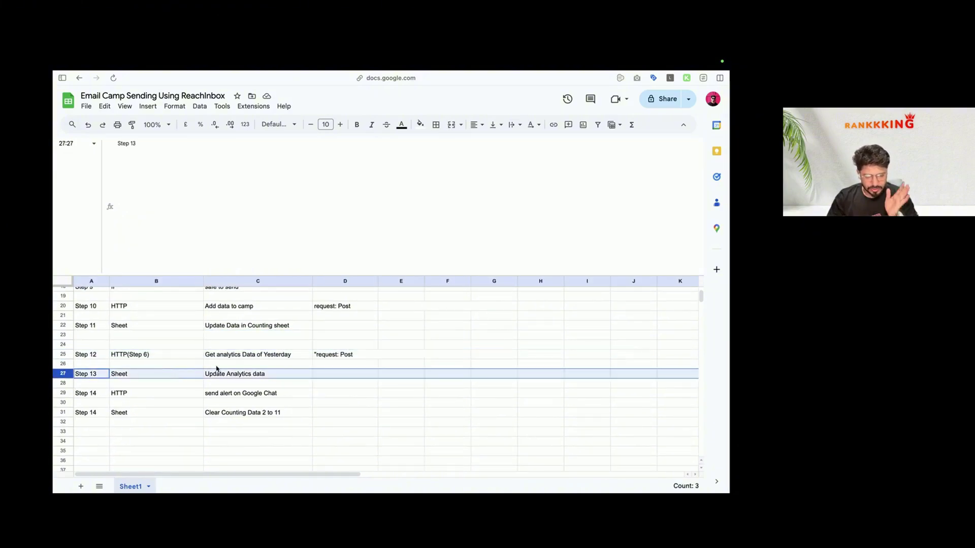
{"action": "left_click", "coordinate": [135, 358]}
{"action": "left_click", "coordinate": [236, 357]}
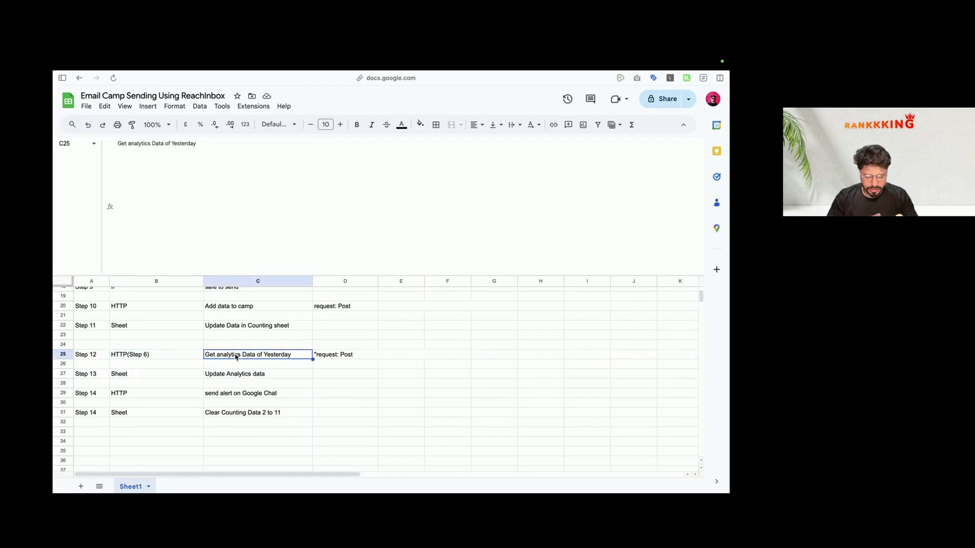
{"action": "left_click", "coordinate": [68, 375]}
{"action": "scroll", "coordinate": [139, 376], "scroll_direction": "down", "scroll_amount": 2}
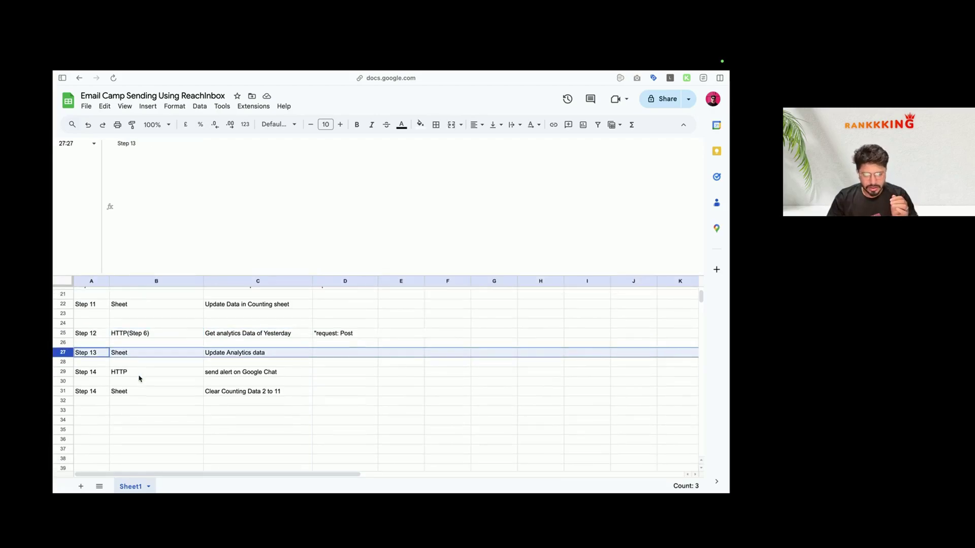
{"action": "left_click", "coordinate": [126, 373]}
{"action": "left_click", "coordinate": [93, 373]}
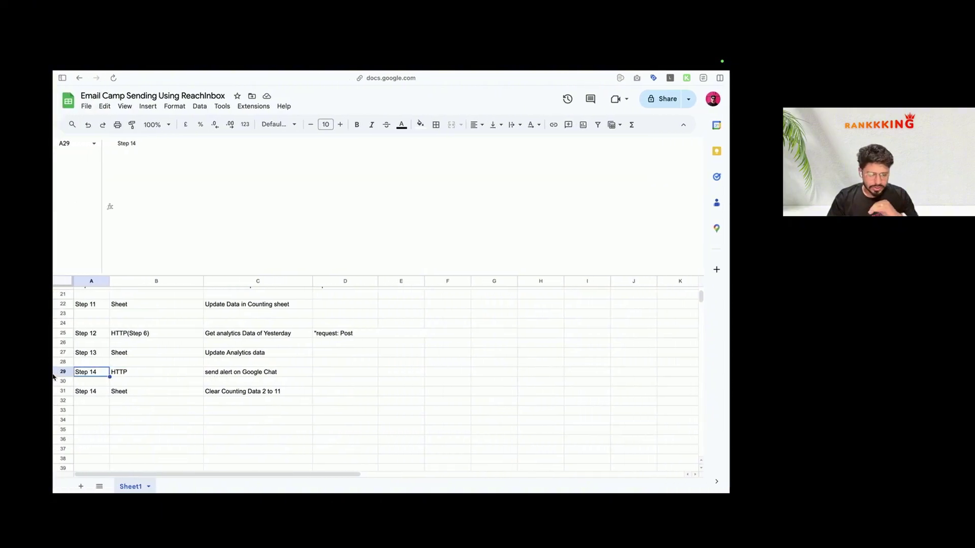
Step: Return to the n8n workflow and add a Telegram node with the Send a text message action after Google Sheets4
{"action": "mouse_move", "coordinate": [96, 370]}
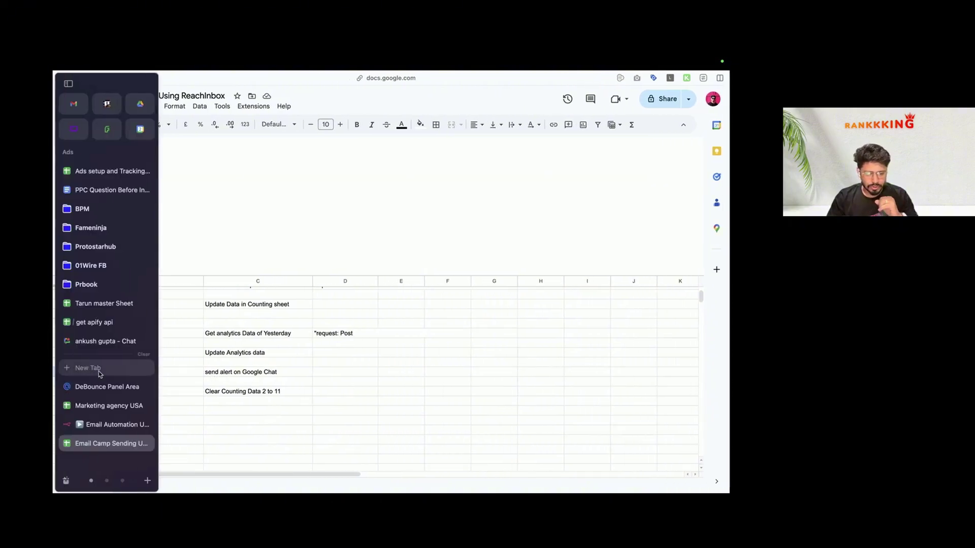
{"action": "left_click", "coordinate": [110, 424]}
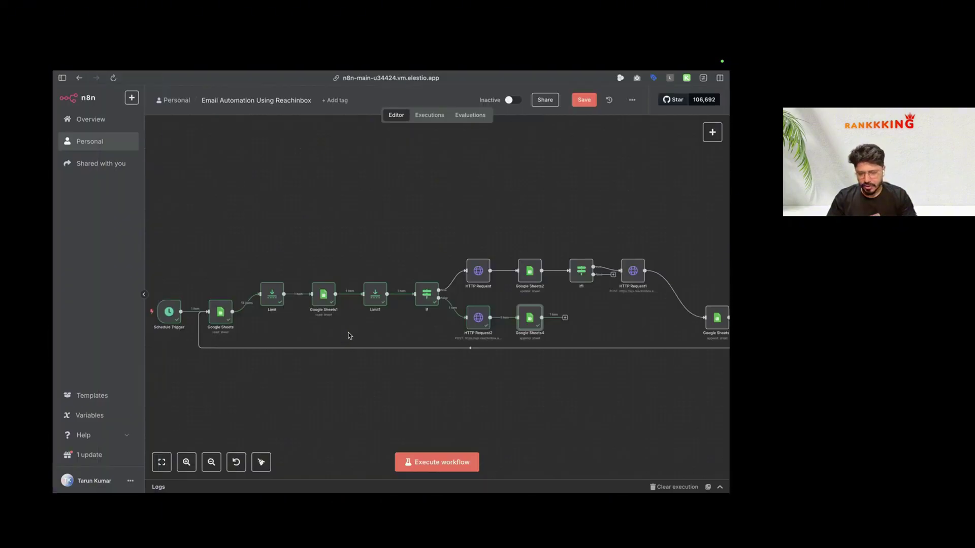
{"action": "left_click", "coordinate": [565, 319]}
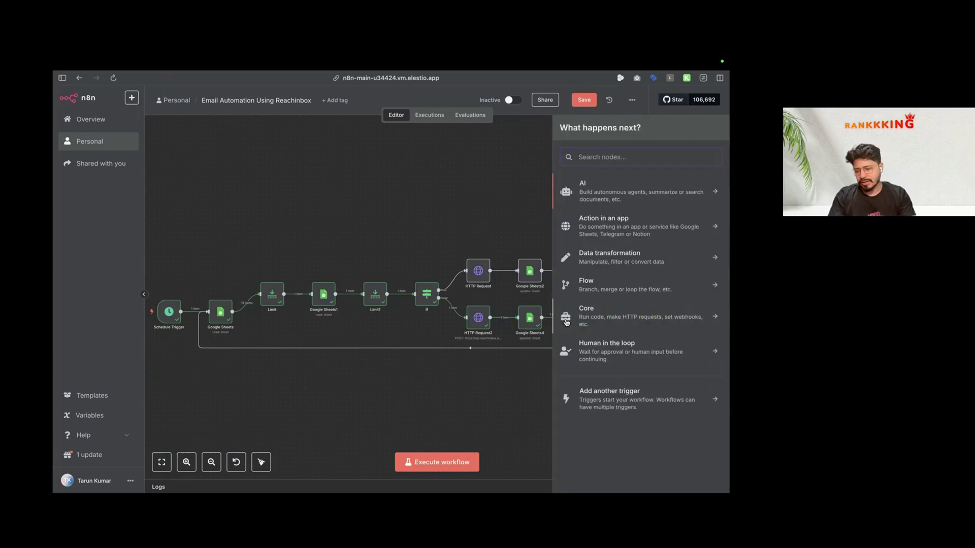
{"action": "type", "text": "tel"}
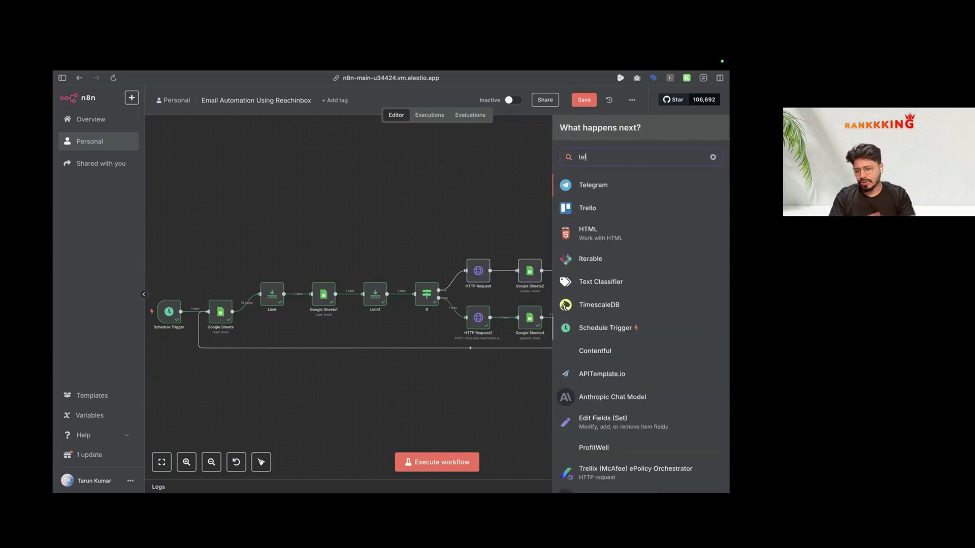
{"action": "type", "text": "e"}
{"action": "left_click", "coordinate": [598, 186]}
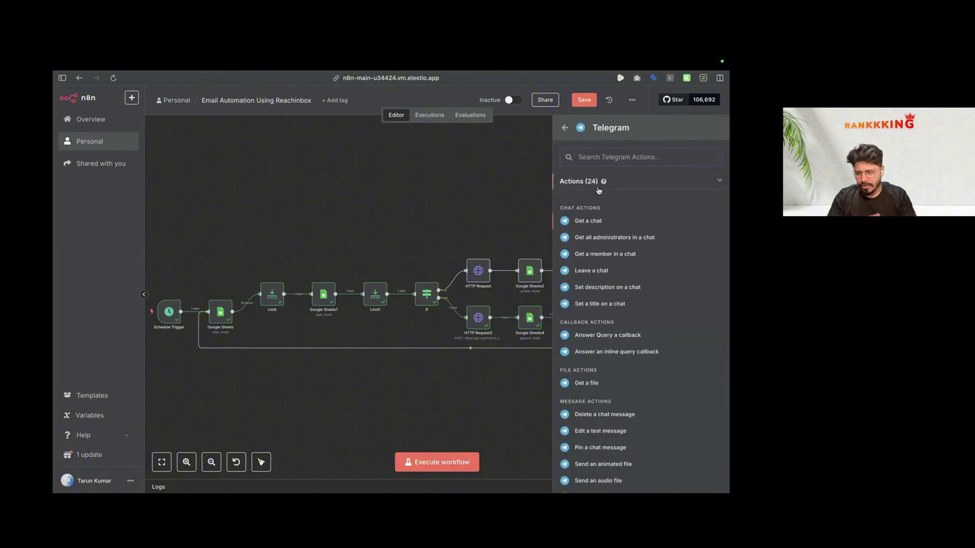
{"action": "type", "text": "send"}
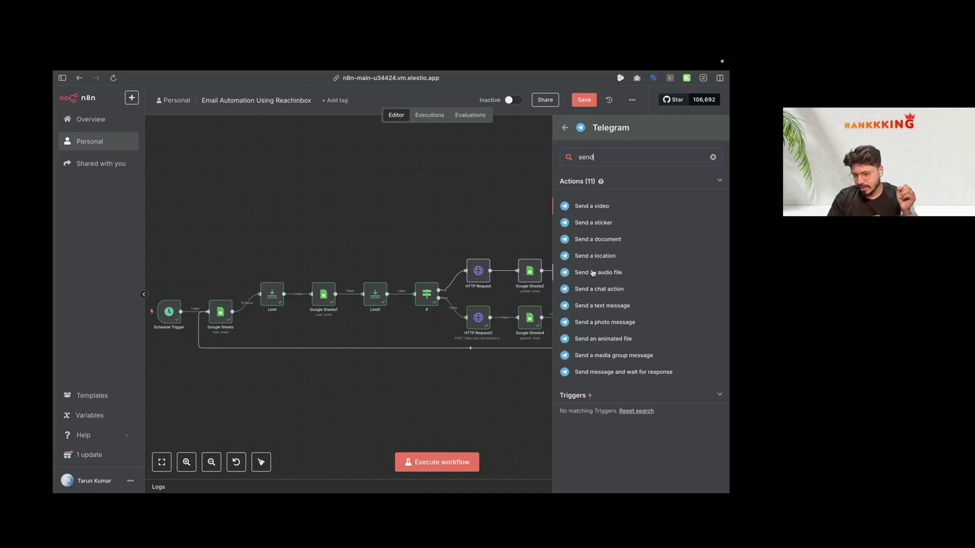
{"action": "left_click", "coordinate": [589, 305]}
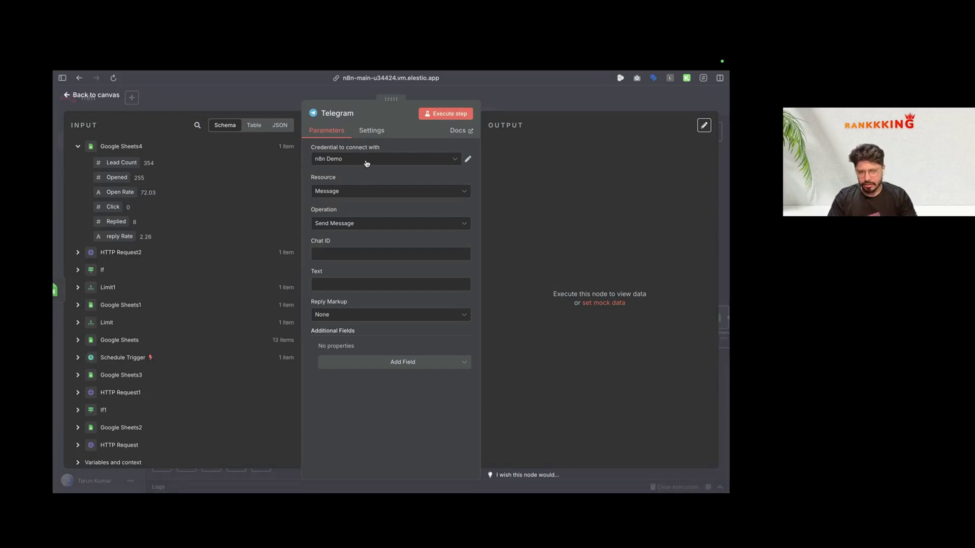
Step: Copy the chat ID from the Telegram node of the Sheet to DM workflow into the new Telegram node's Chat ID
{"action": "left_click", "coordinate": [348, 161]}
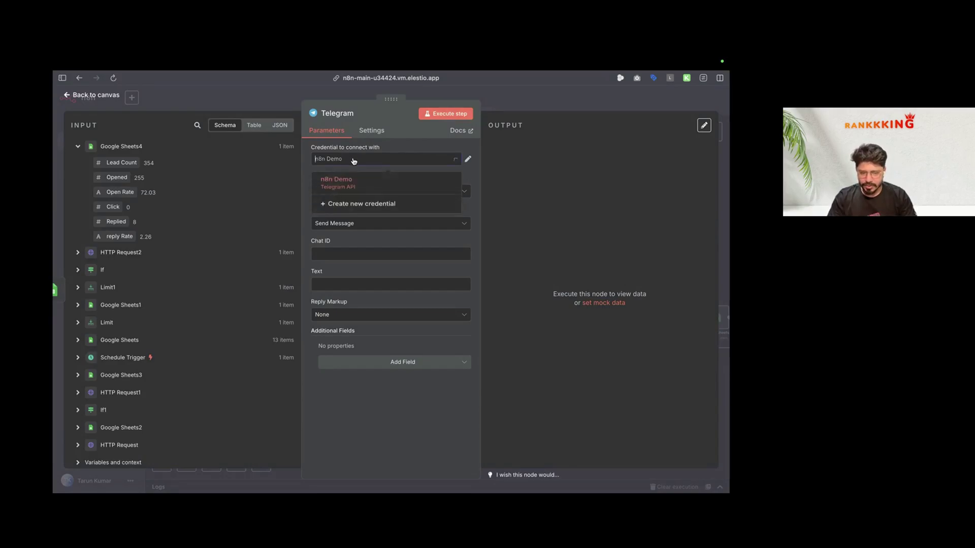
{"action": "left_click", "coordinate": [423, 145]}
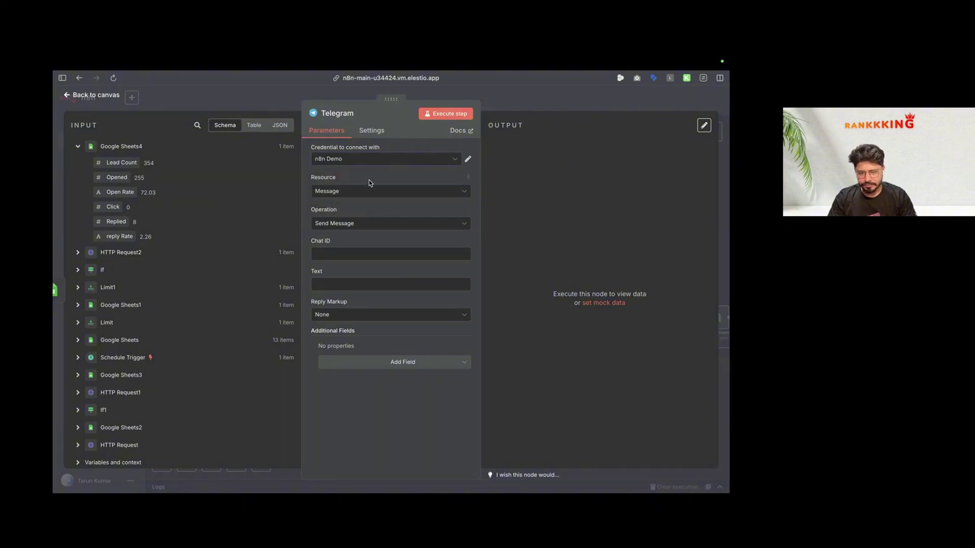
{"action": "left_click", "coordinate": [343, 250]}
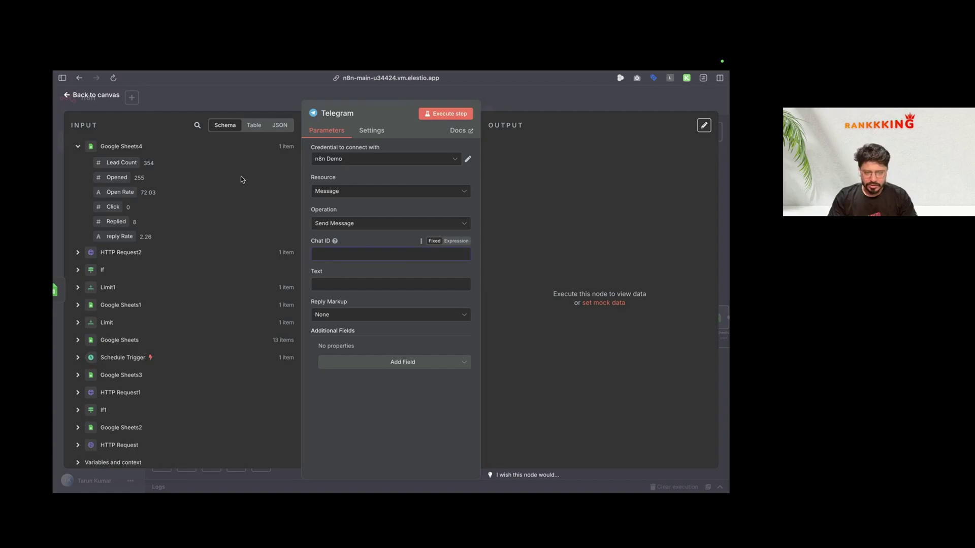
{"action": "left_click", "coordinate": [101, 99]}
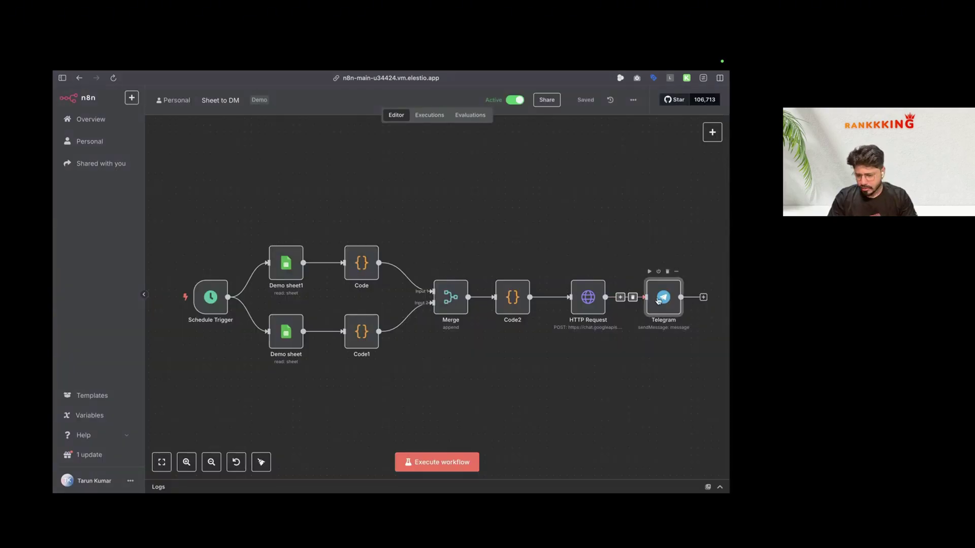
{"action": "triple_click", "coordinate": [381, 252]}
{"action": "key", "text": "ctrl+c"}
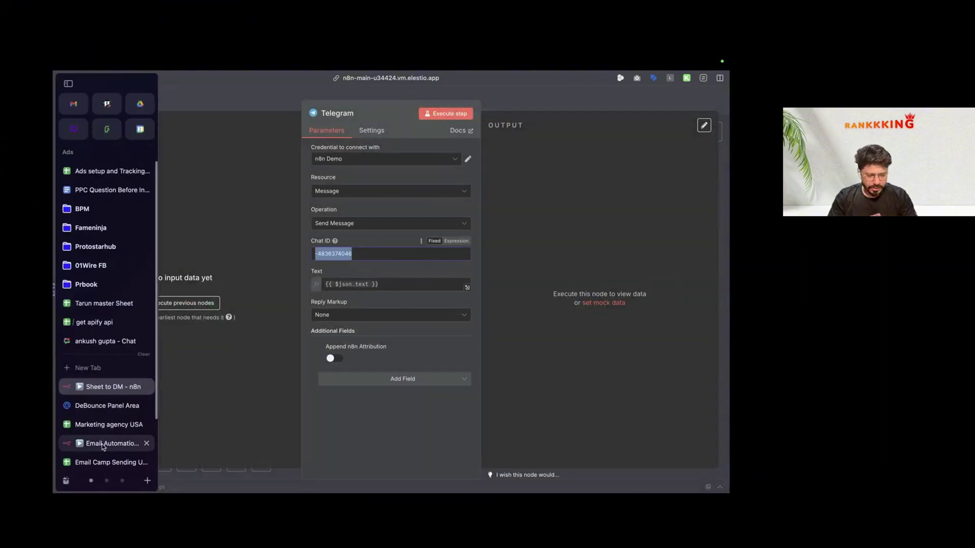
{"action": "left_click", "coordinate": [89, 443]}
{"action": "key", "text": "ctrl+v"}
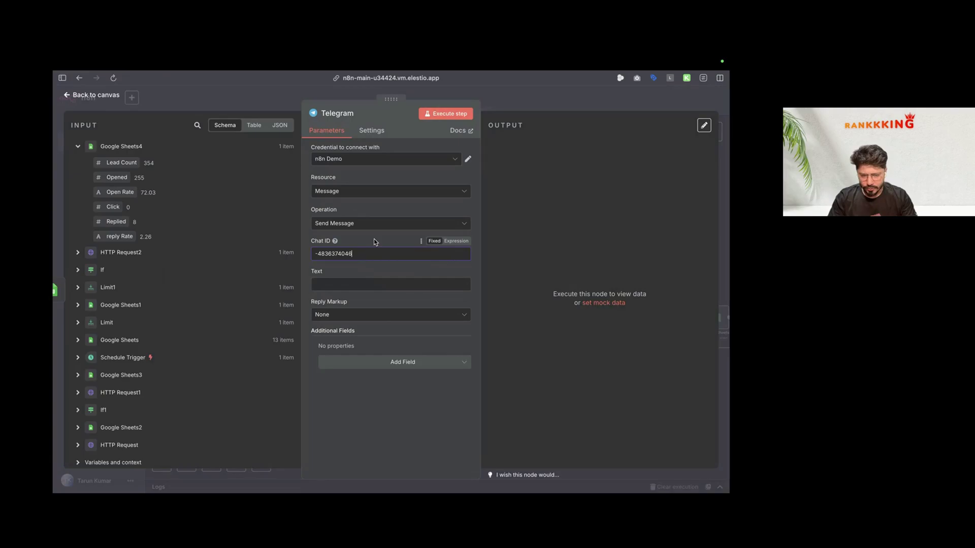
Step: Write the Telegram message text "Hi, Our email camp name Demo data is updated and have following stats:" followed by a line break
{"action": "left_click", "coordinate": [377, 284]}
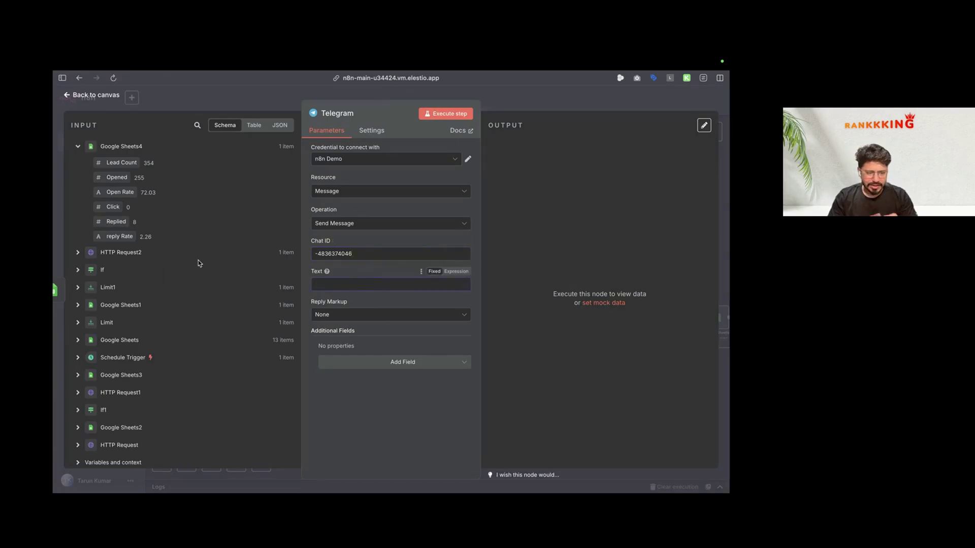
{"action": "left_click", "coordinate": [468, 289]}
{"action": "type", "text": "Hi, Our email camp na"}
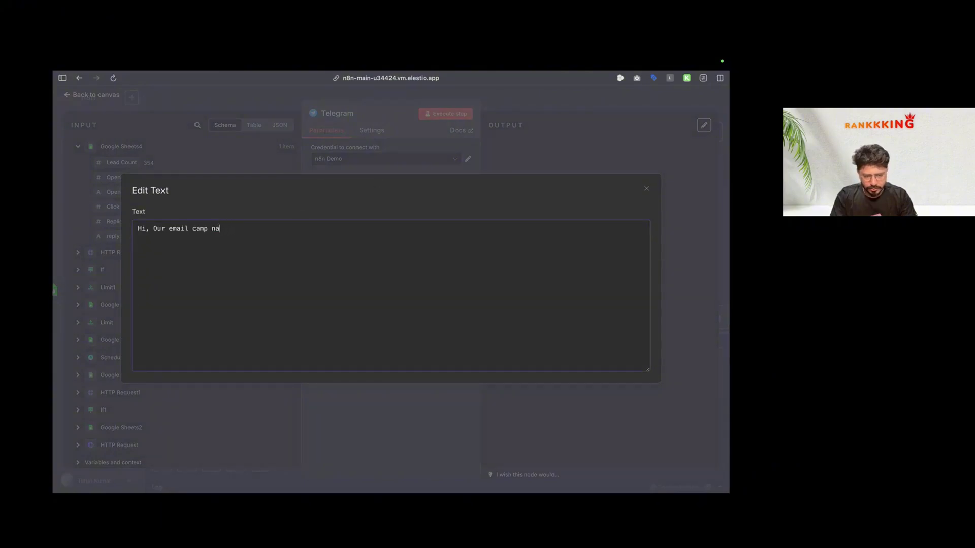
{"action": "type", "text": "me Demo"}
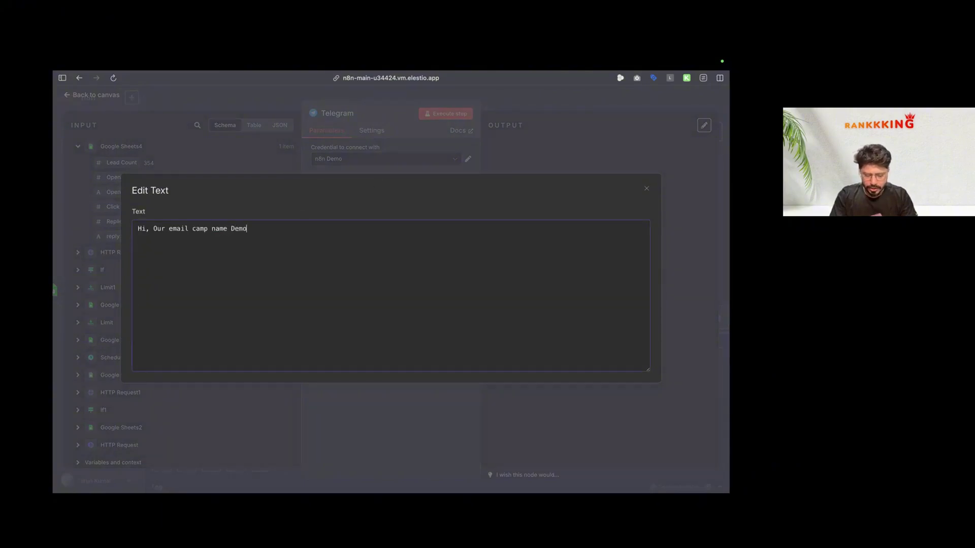
{"action": "type", "text": " have followin"}
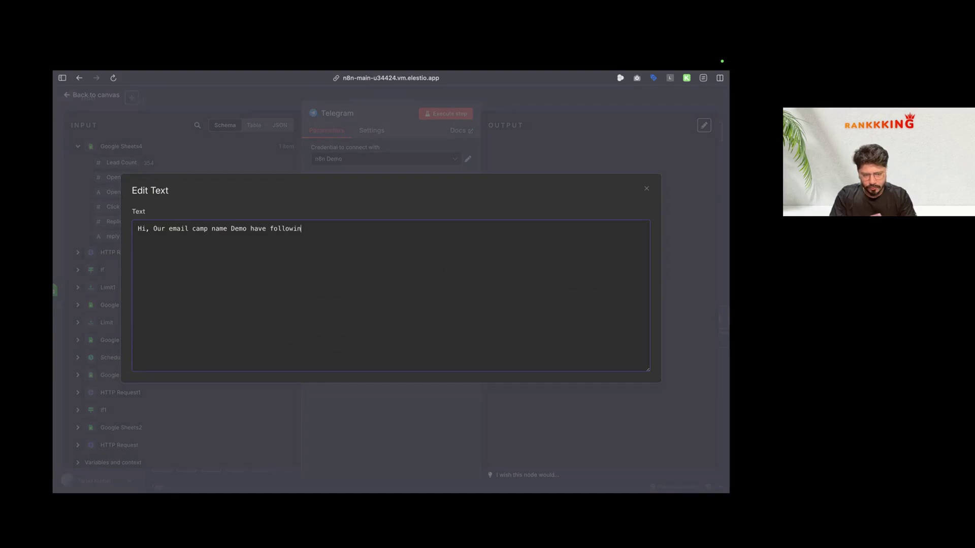
{"action": "type", "text": "g stats:"}
{"action": "left_click", "coordinate": [249, 229]}
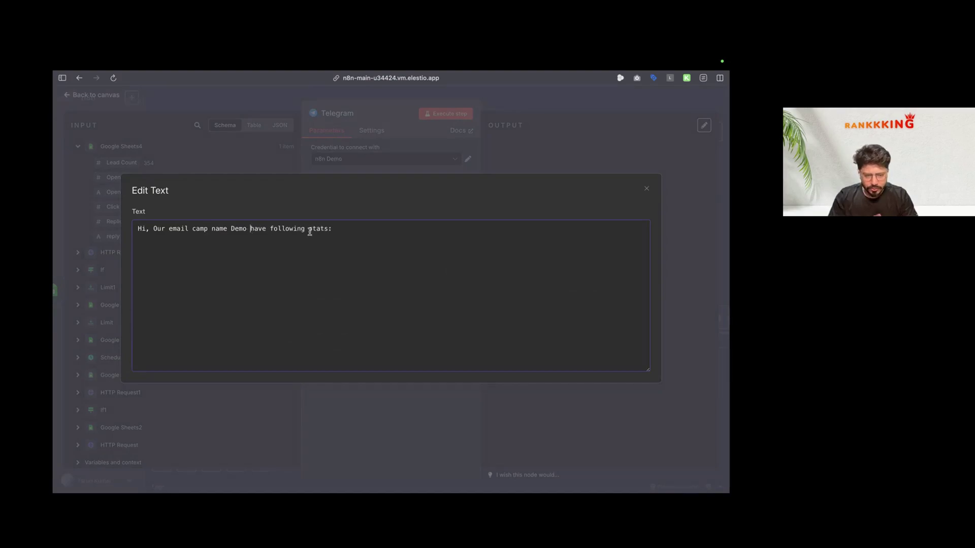
{"action": "type", "text": "data is up"}
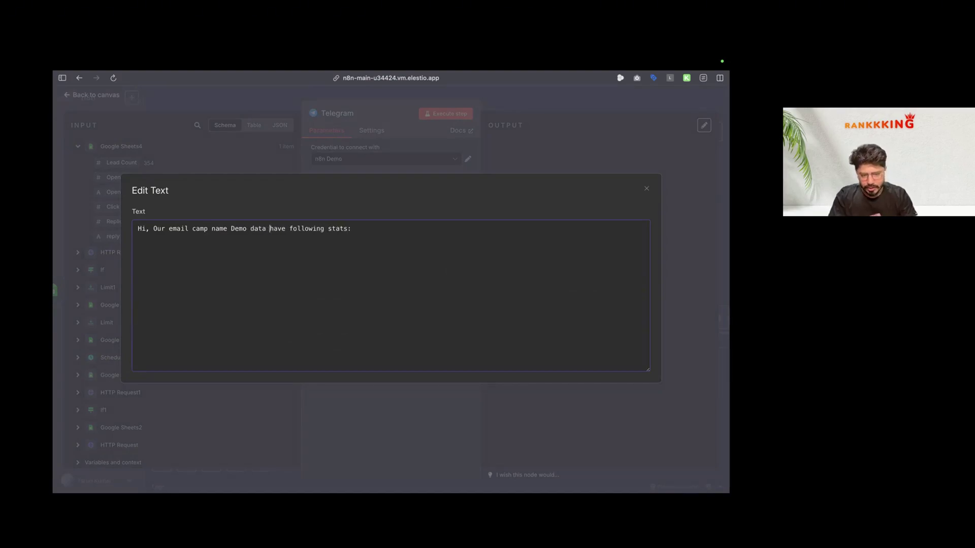
{"action": "type", "text": "date"}
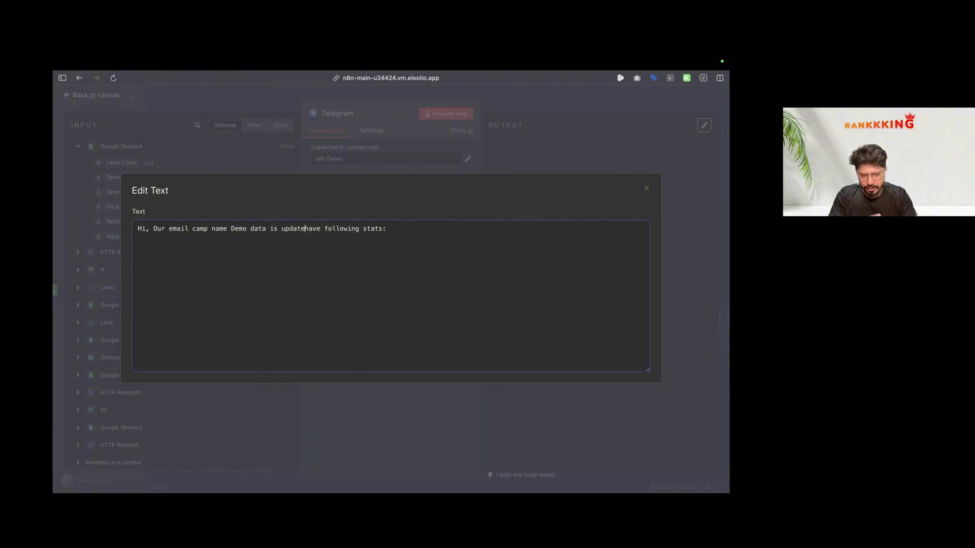
{"action": "type", "text": "d and"}
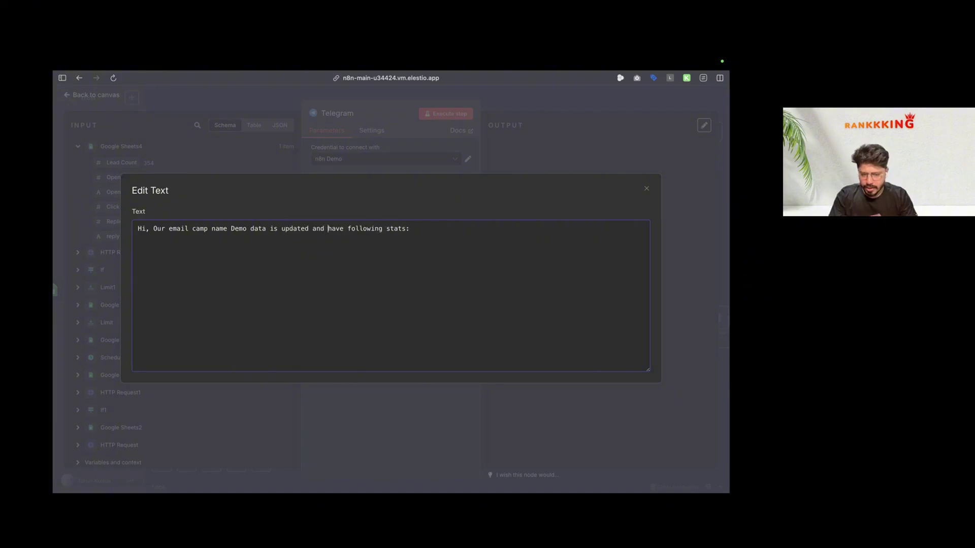
{"action": "left_click", "coordinate": [426, 231]}
{"action": "key", "text": "Return"}
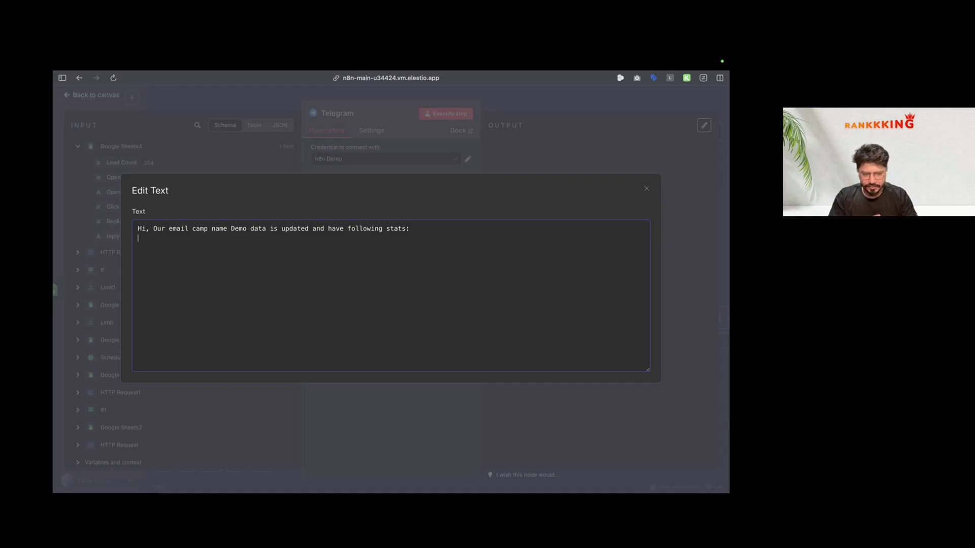
{"action": "left_click", "coordinate": [648, 162]}
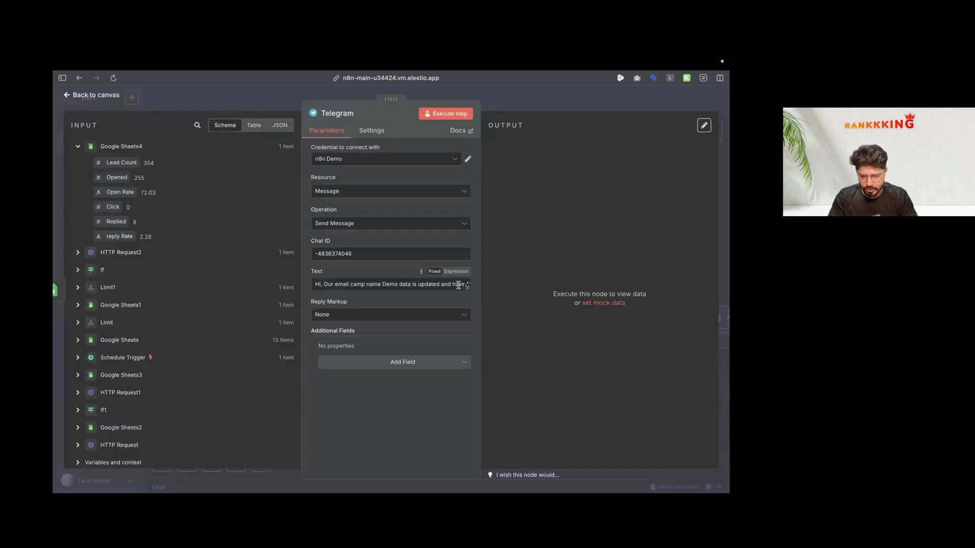
Step: Make the message text an expression and add the line "Lead Count:" with the Lead Count field from Google Sheets4
{"action": "left_click", "coordinate": [456, 271]}
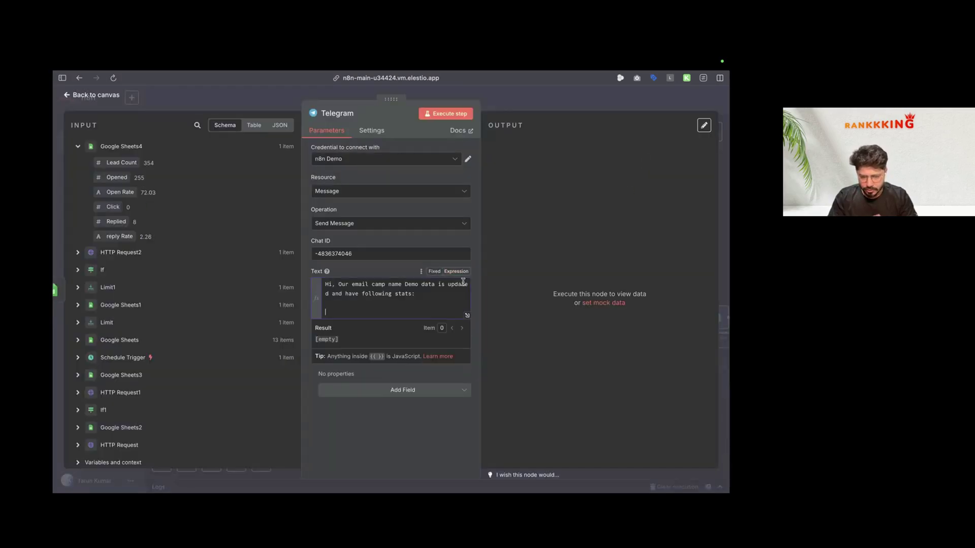
{"action": "left_click", "coordinate": [468, 315]}
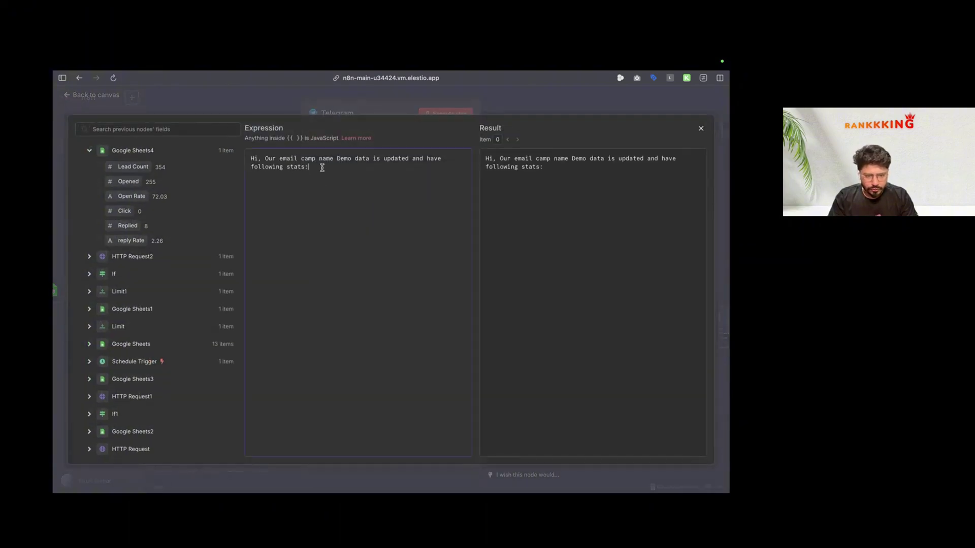
{"action": "left_click_drag", "start_coordinate": [133, 166], "coordinate": [299, 178]}
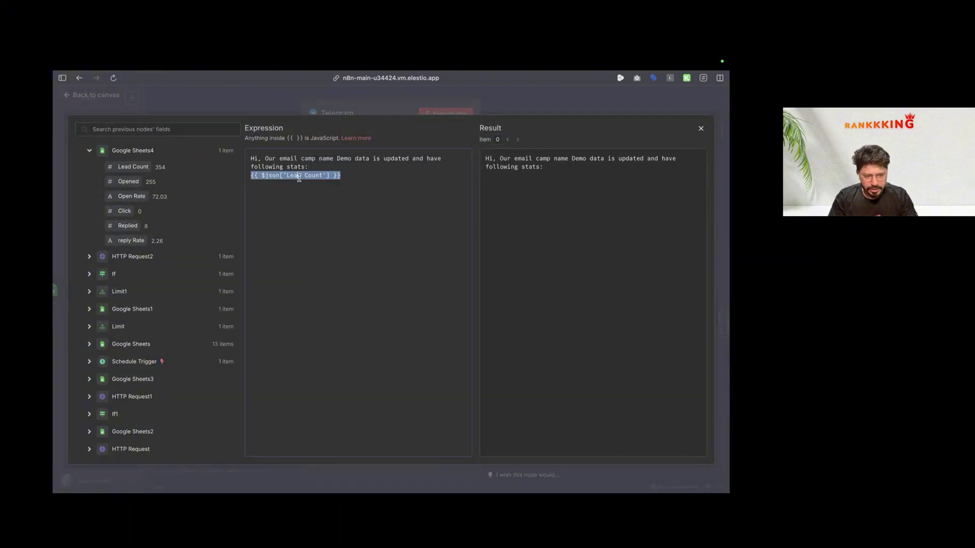
{"action": "key", "text": "Left"}
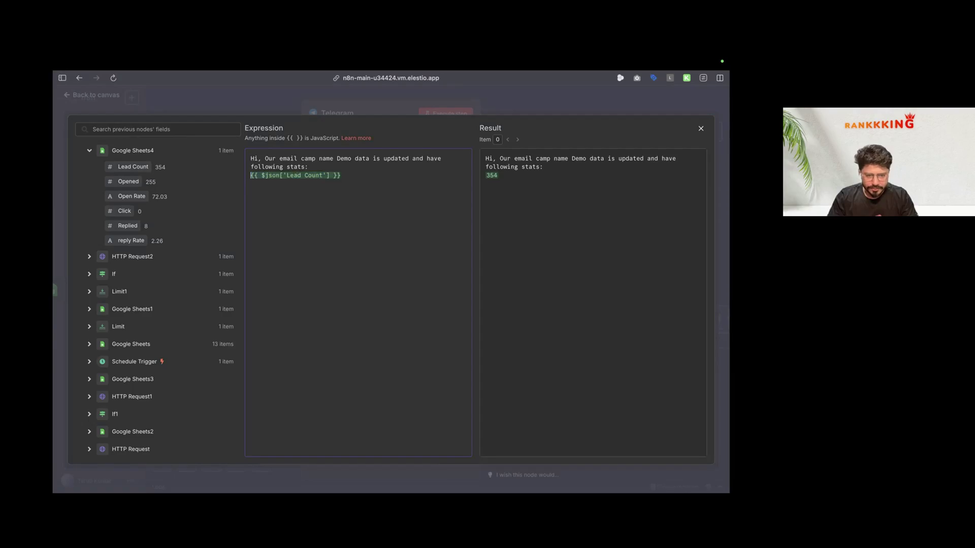
{"action": "type", "text": "Lead Count"}
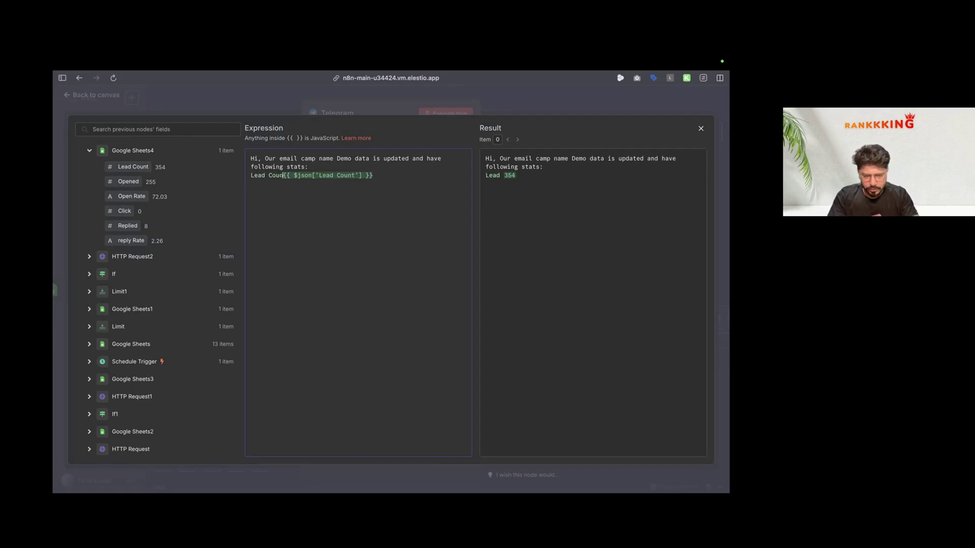
{"action": "type", "text": ":"}
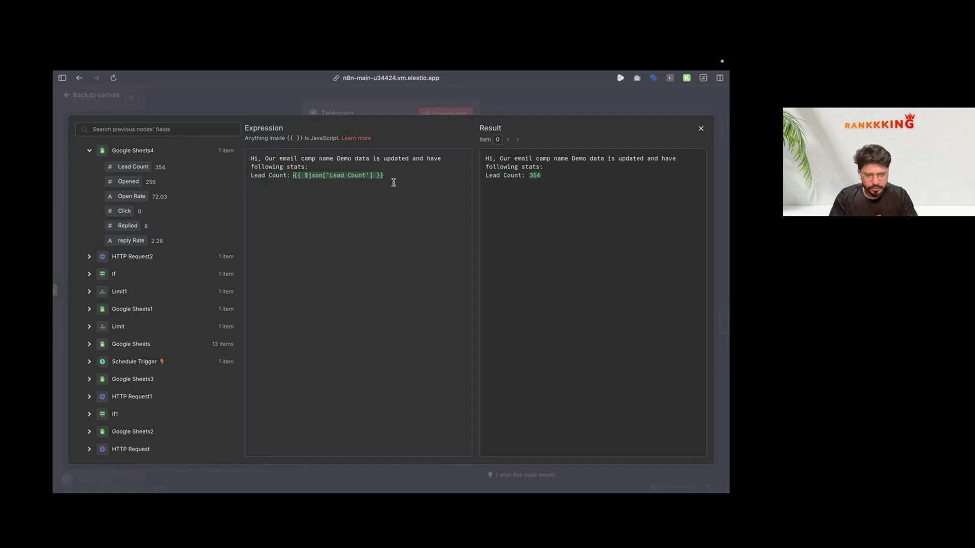
Step: Add the lines "Opened:" and "Open rate:" with their matching Google Sheets4 fields to the message expression, and close the expression editor
{"action": "key", "text": "Return"}
{"action": "type", "text": "Opened:"}
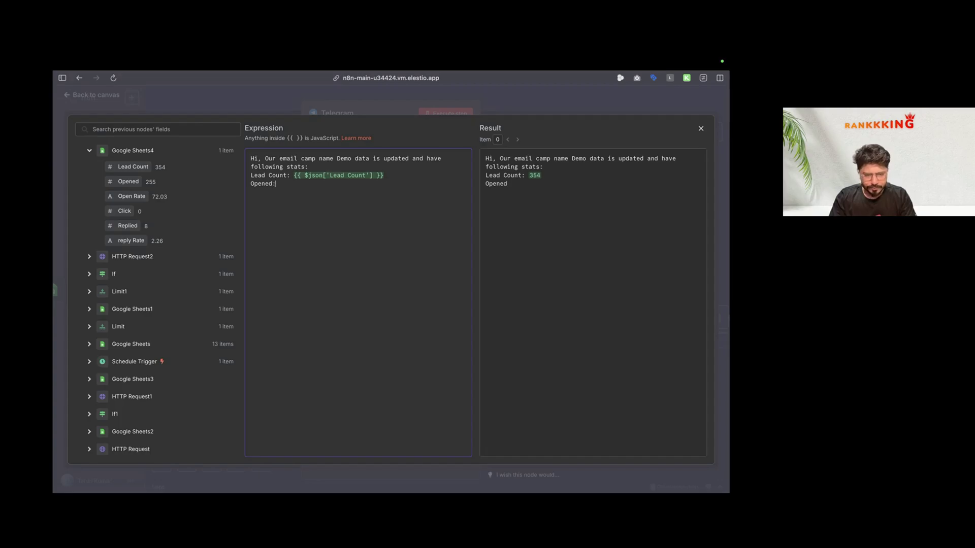
{"action": "left_click_drag", "start_coordinate": [127, 181], "coordinate": [312, 184]}
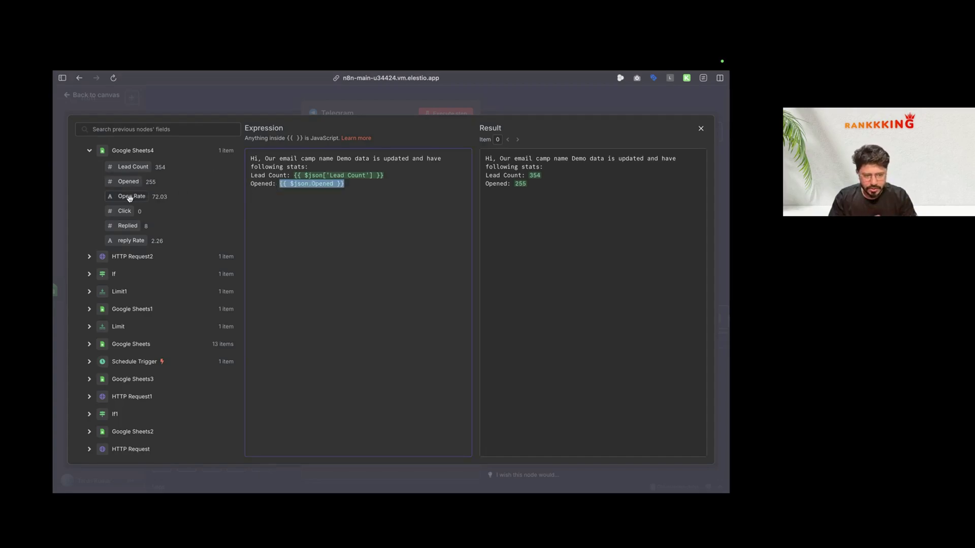
{"action": "left_click_drag", "start_coordinate": [130, 198], "coordinate": [346, 184]}
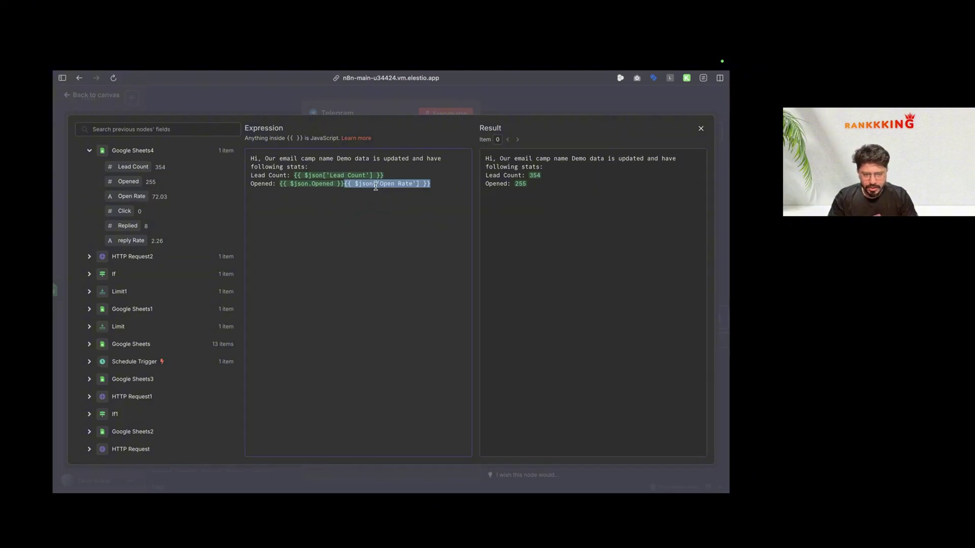
{"action": "left_click", "coordinate": [346, 184]}
{"action": "key", "text": "Return"}
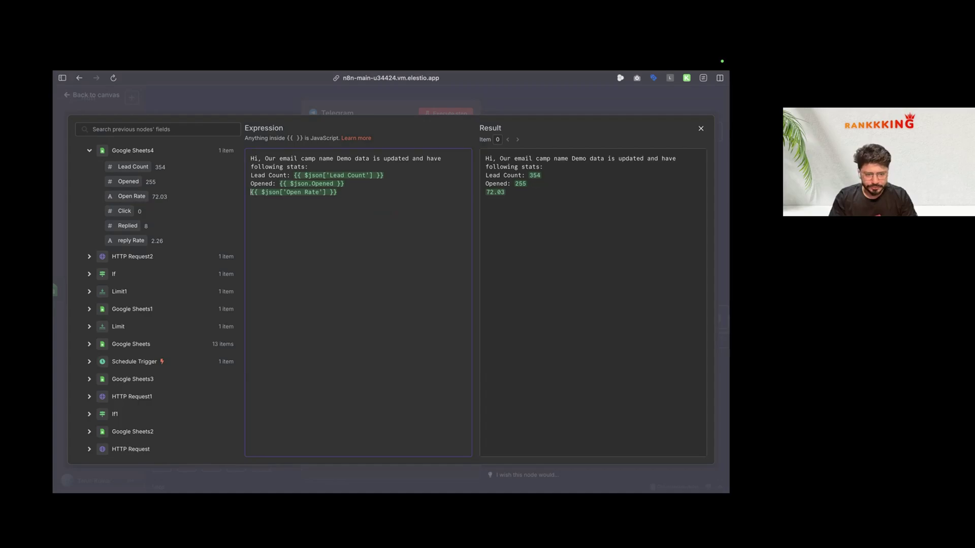
{"action": "type", "text": "Open rate"}
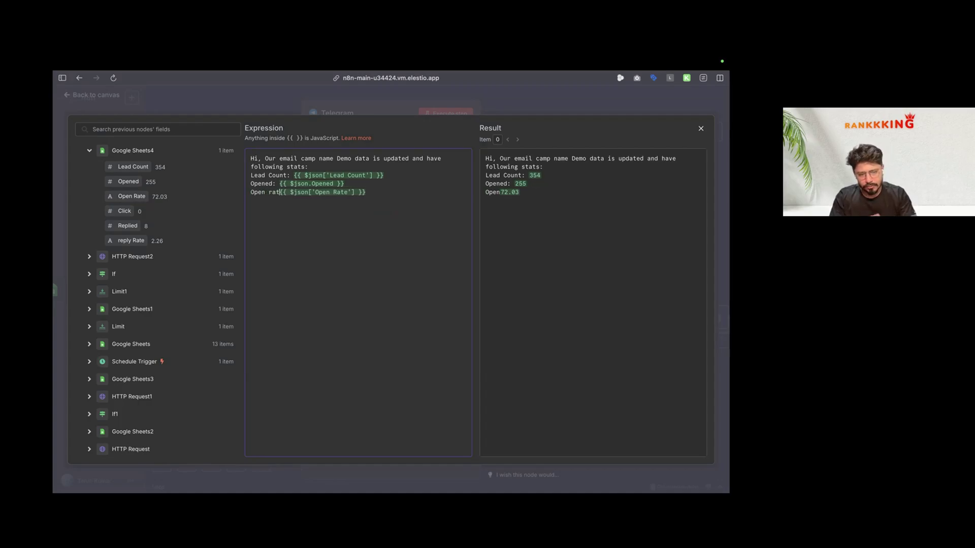
{"action": "type", "text": ":"}
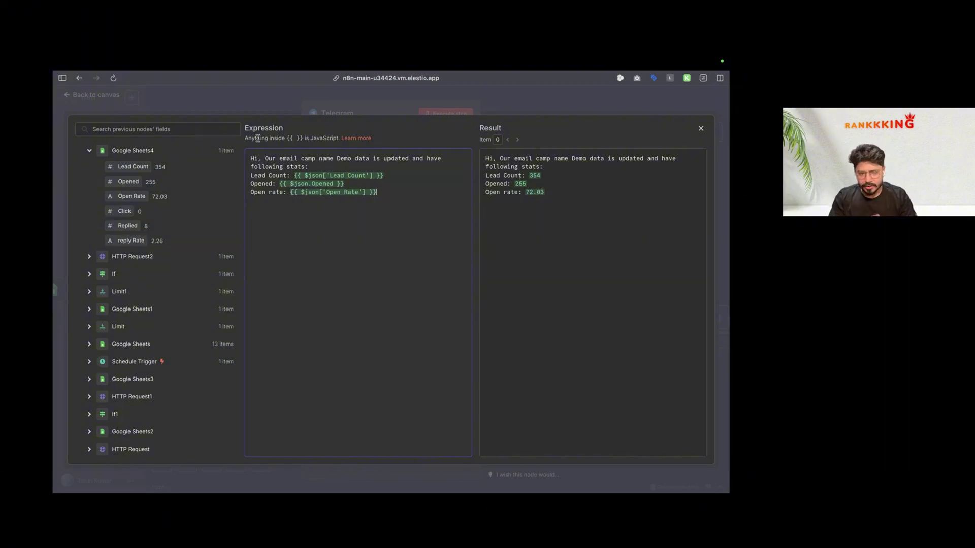
{"action": "left_click", "coordinate": [175, 98]}
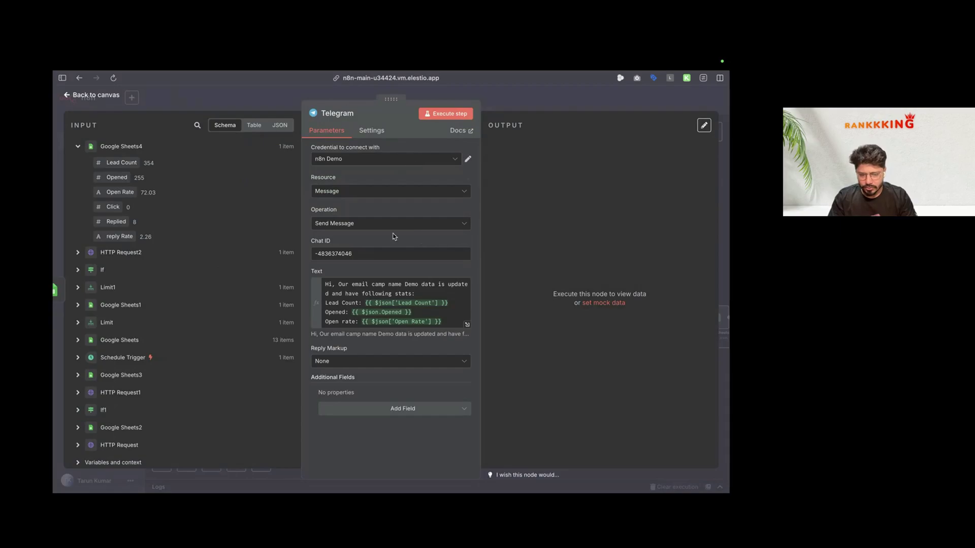
Step: Execute the Telegram node, check the delivered message in the Telegram app's N8n Demo Group chat, and return to the n8n workflow canvas
{"action": "left_click", "coordinate": [439, 114]}
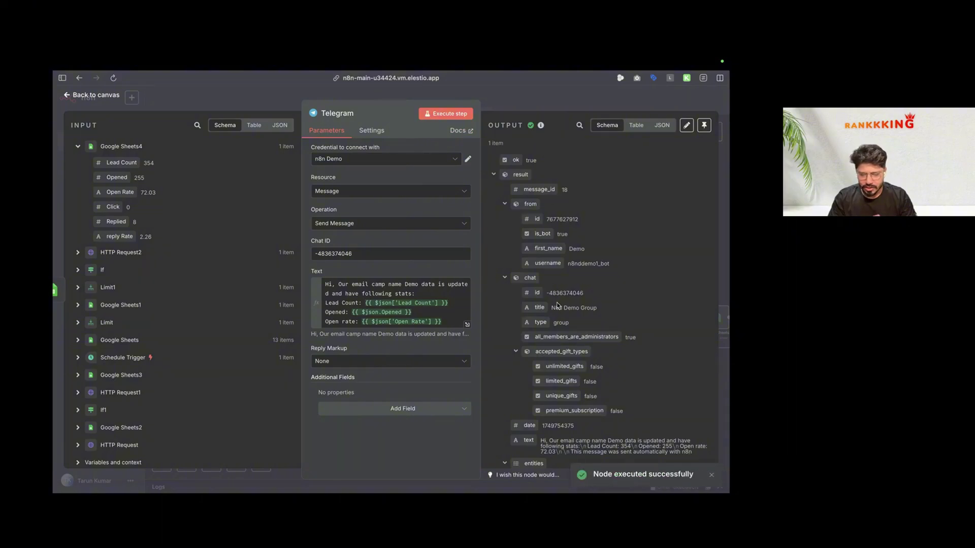
{"action": "key", "text": "ctrl+Up"}
{"action": "left_click", "coordinate": [164, 471]}
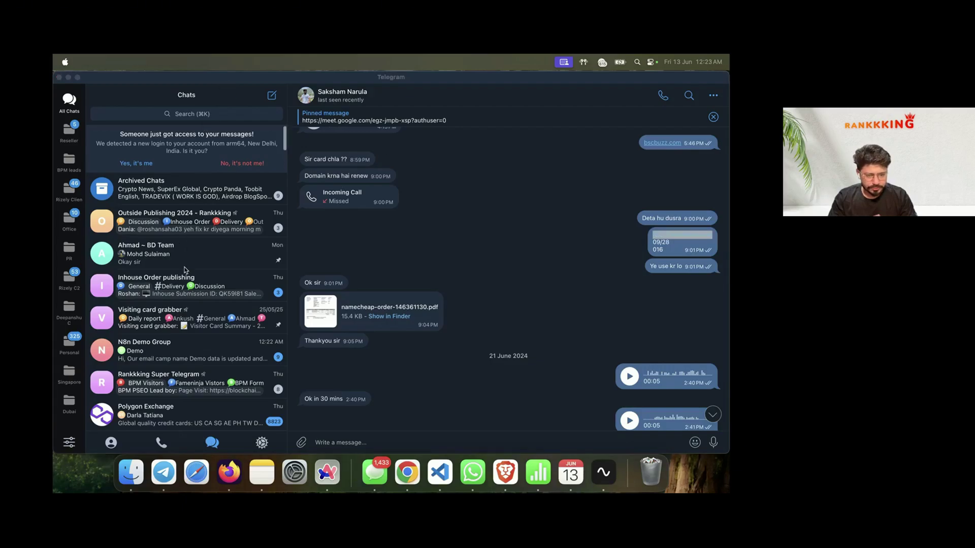
{"action": "left_click", "coordinate": [179, 350]}
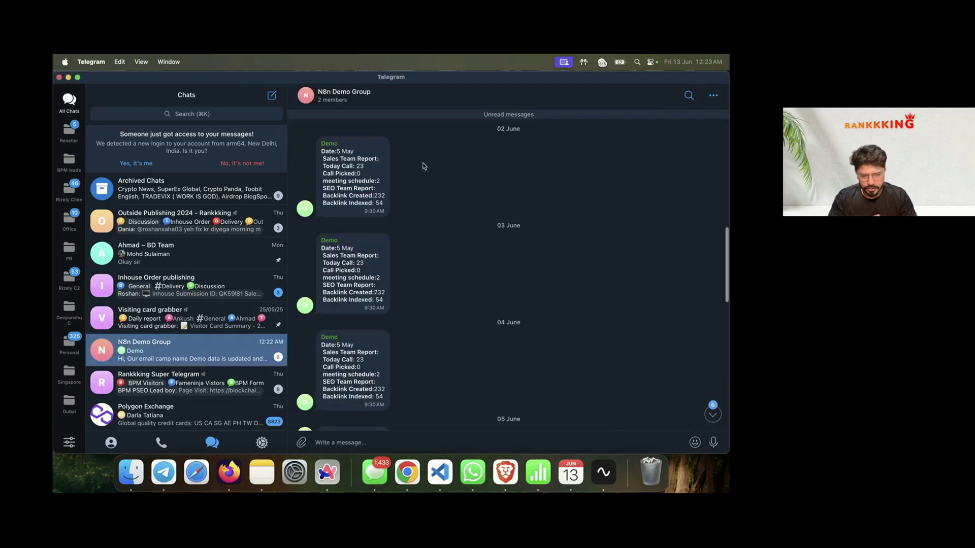
{"action": "scroll", "coordinate": [398, 296], "scroll_direction": "down", "scroll_amount": 10}
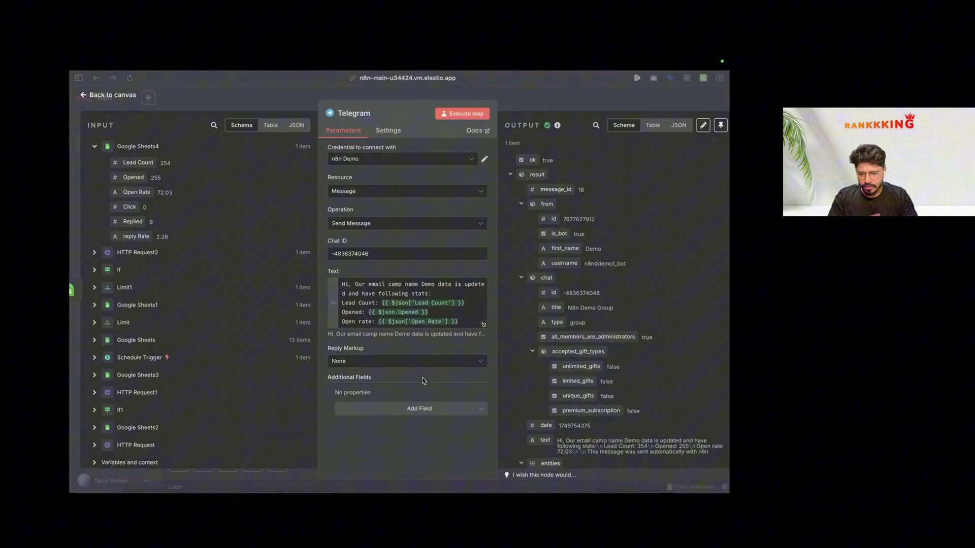
{"action": "key", "text": "Escape"}
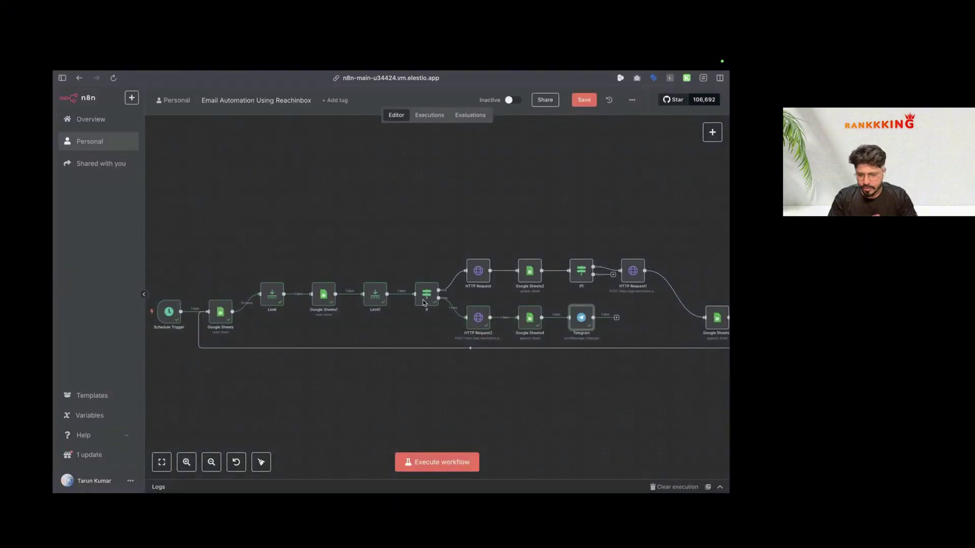
Step: Change the If node's first condition from a nonexistence check to row_number is greater than or equal to 10, and return to the canvas
{"action": "scroll", "coordinate": [325, 357], "scroll_direction": "right", "scroll_amount": 3}
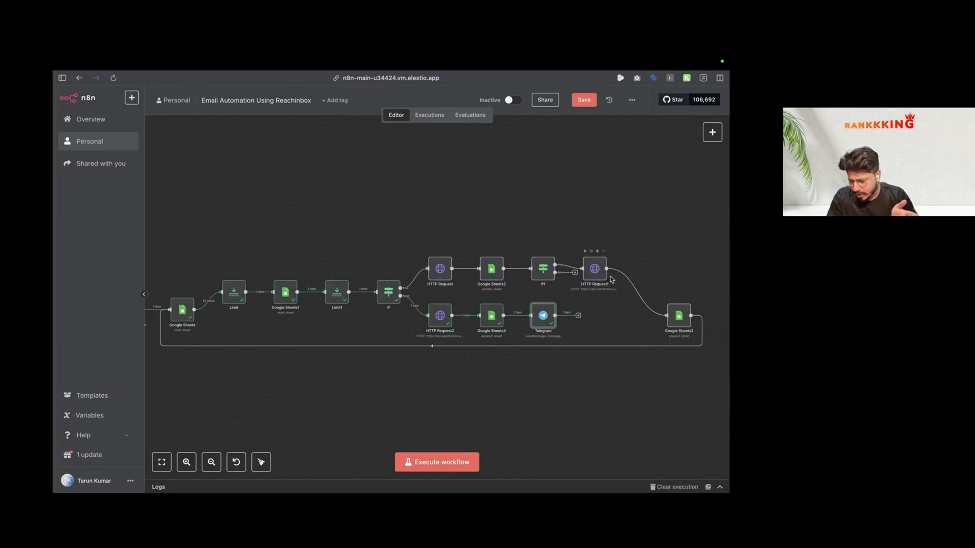
{"action": "double_click", "coordinate": [391, 295]}
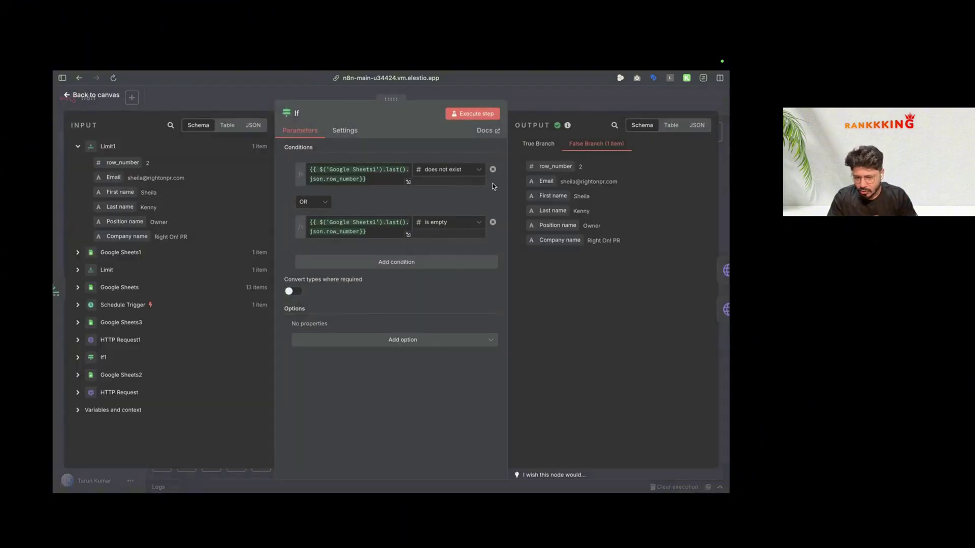
{"action": "left_click", "coordinate": [451, 173]}
{"action": "mouse_move", "coordinate": [447, 209]}
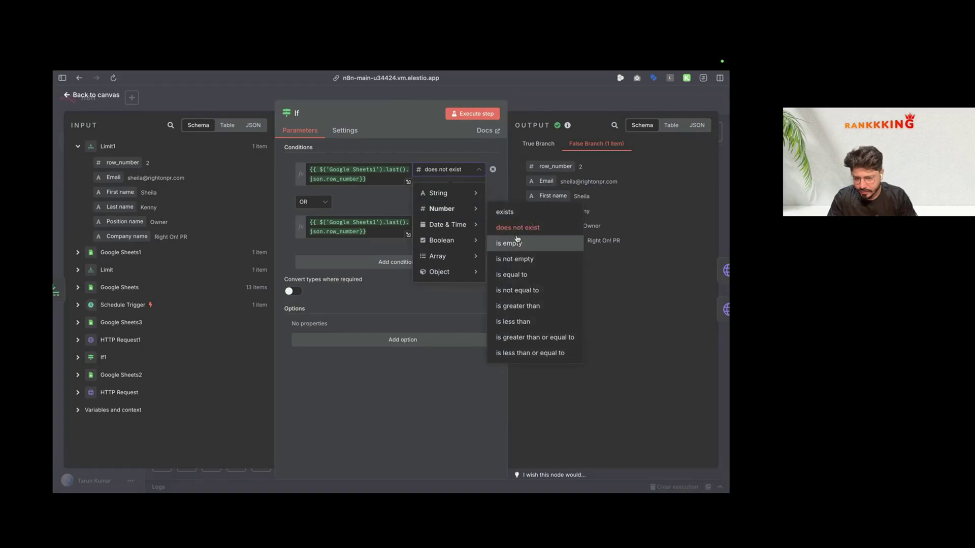
{"action": "left_click", "coordinate": [529, 337]}
{"action": "type", "text": "10"}
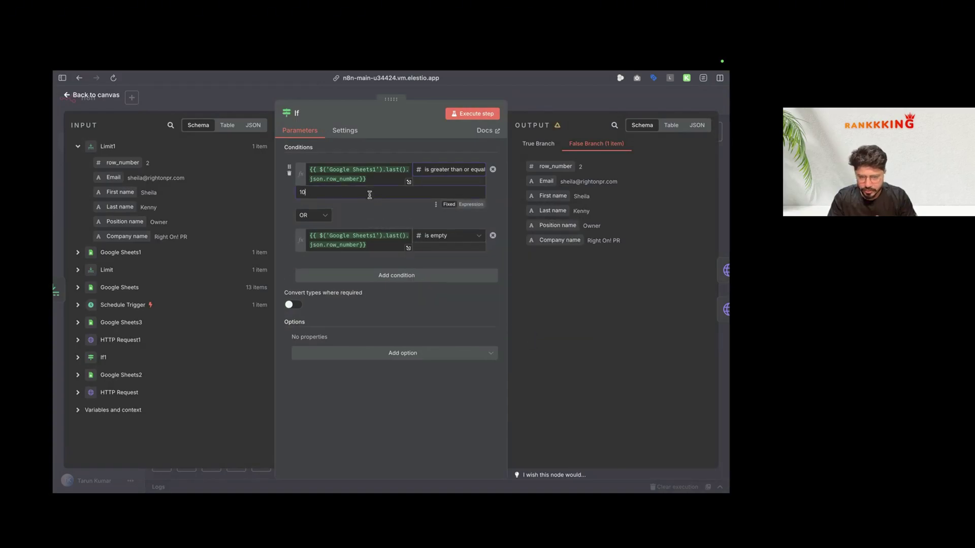
{"action": "left_click", "coordinate": [101, 95]}
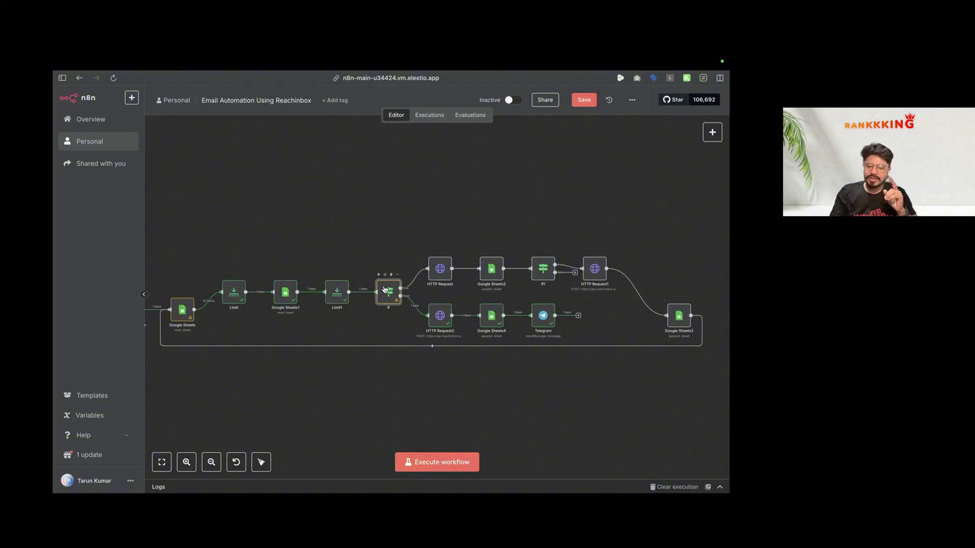
{"action": "left_click", "coordinate": [546, 275]}
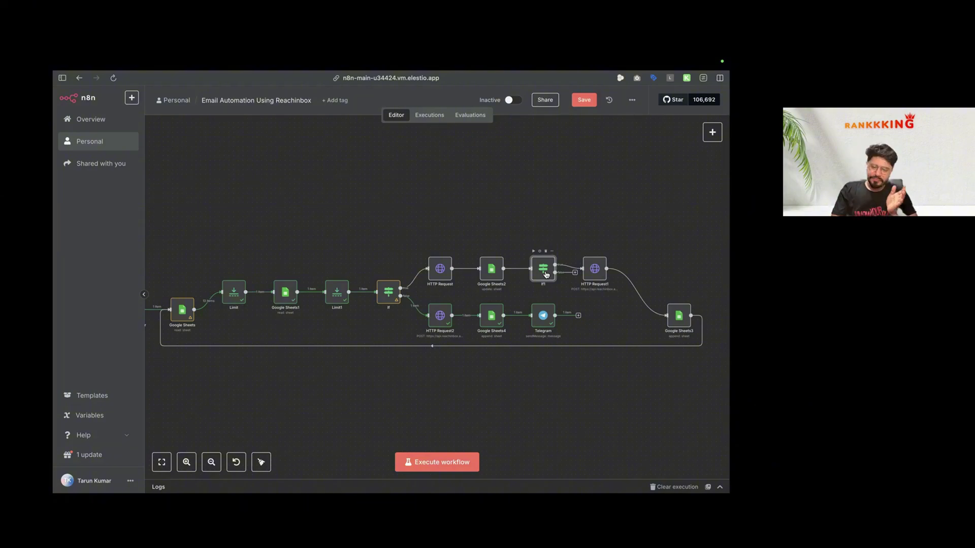
{"action": "scroll", "coordinate": [480, 204], "scroll_direction": "left", "scroll_amount": 2}
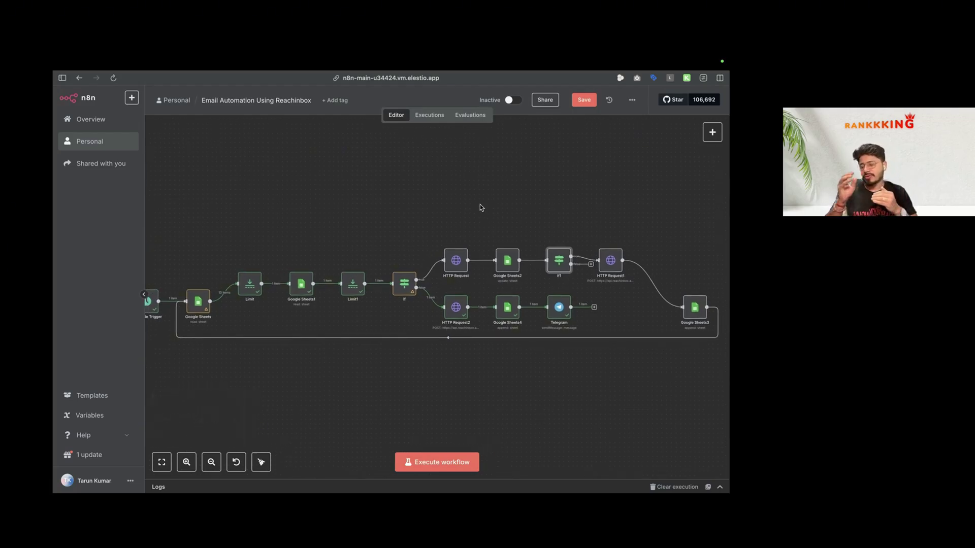
Step: Connect the If1 node's false output back to the first Google Sheets node's input and save the workflow
{"action": "mouse_move", "coordinate": [592, 266]}
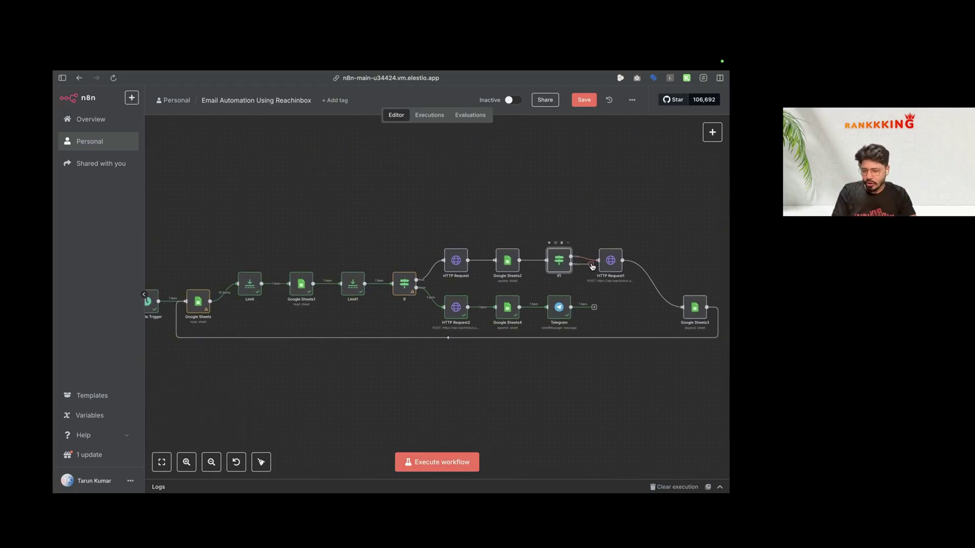
{"action": "left_click_drag", "start_coordinate": [592, 266], "coordinate": [285, 307]}
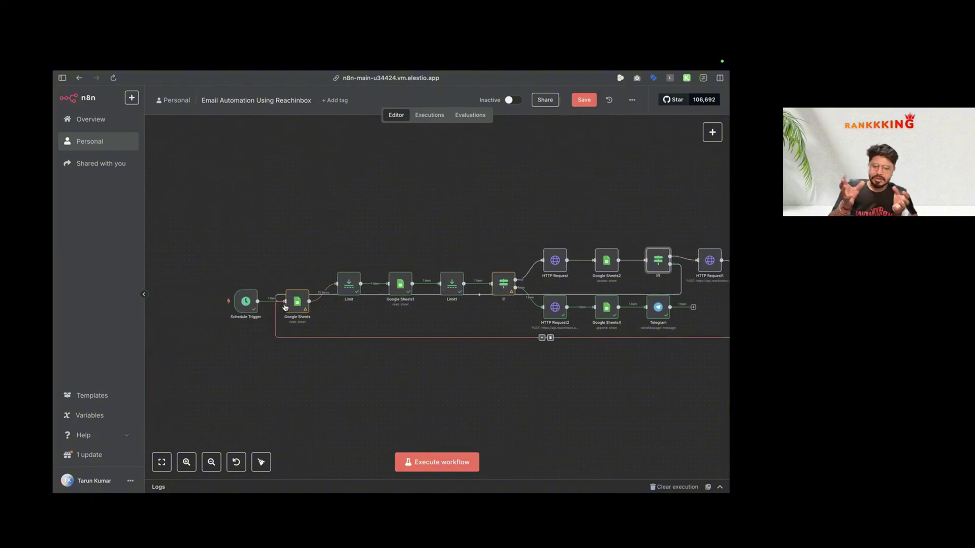
{"action": "scroll", "coordinate": [350, 332], "scroll_direction": "right", "scroll_amount": 2}
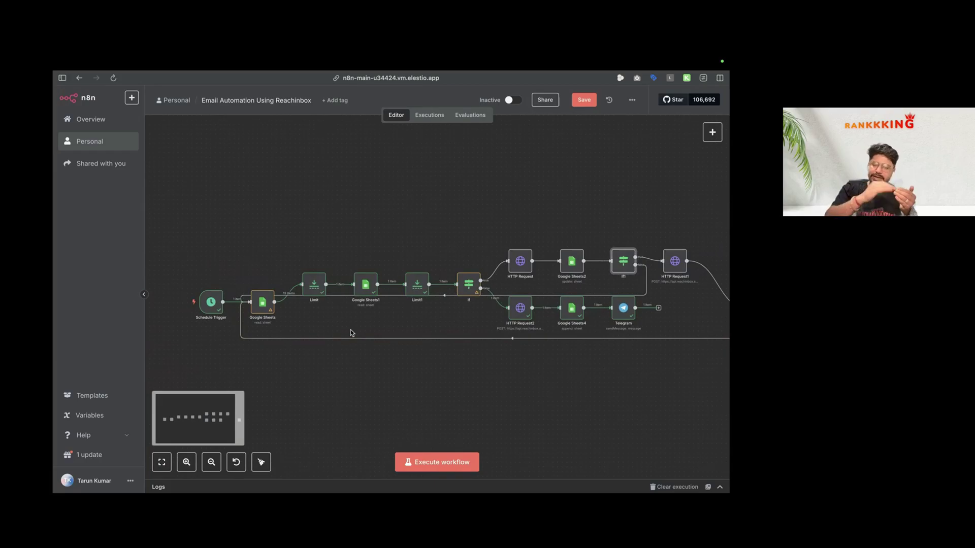
{"action": "left_click", "coordinate": [581, 100]}
{"action": "scroll", "coordinate": [495, 175], "scroll_direction": "right", "scroll_amount": 3}
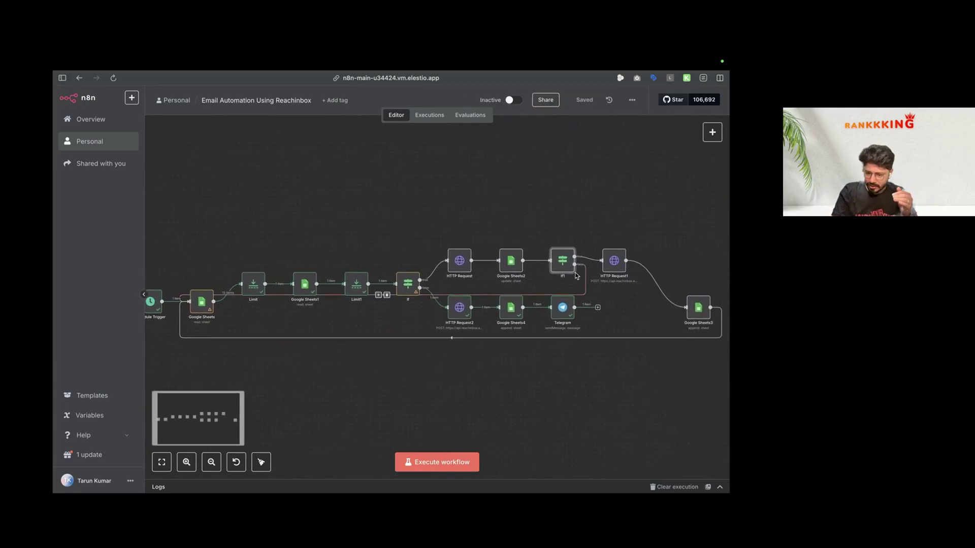
Step: Switch to the Reachinbox camp data spreadsheet, examine the Email column rows from row 2 in the counting sheet, and return to n8n
{"action": "right_click", "coordinate": [356, 237]}
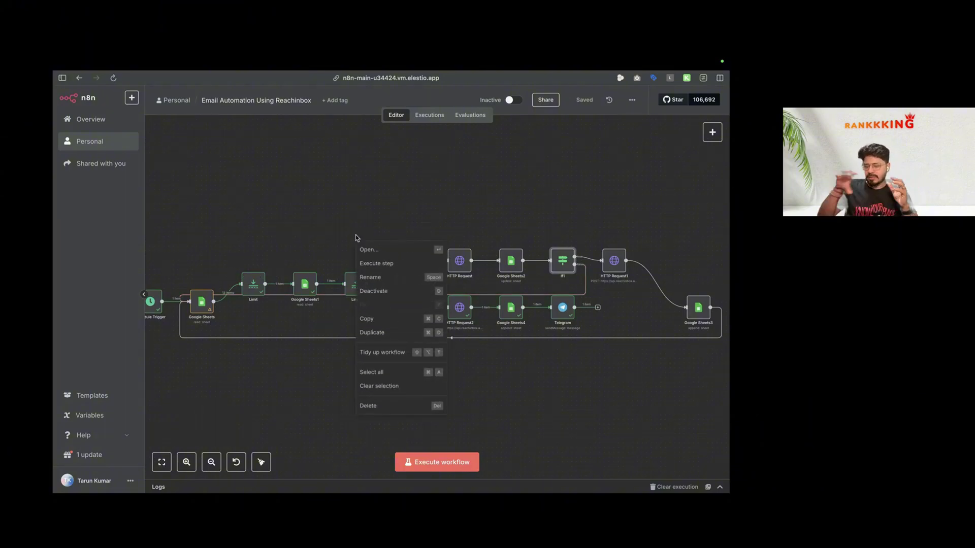
{"action": "key", "text": "super+Tab"}
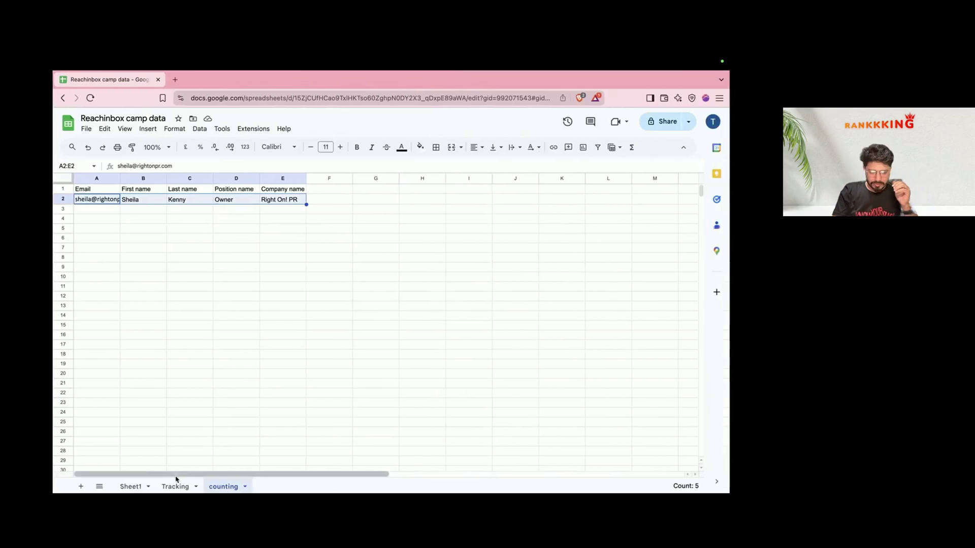
{"action": "left_click_drag", "start_coordinate": [107, 203], "coordinate": [107, 269]}
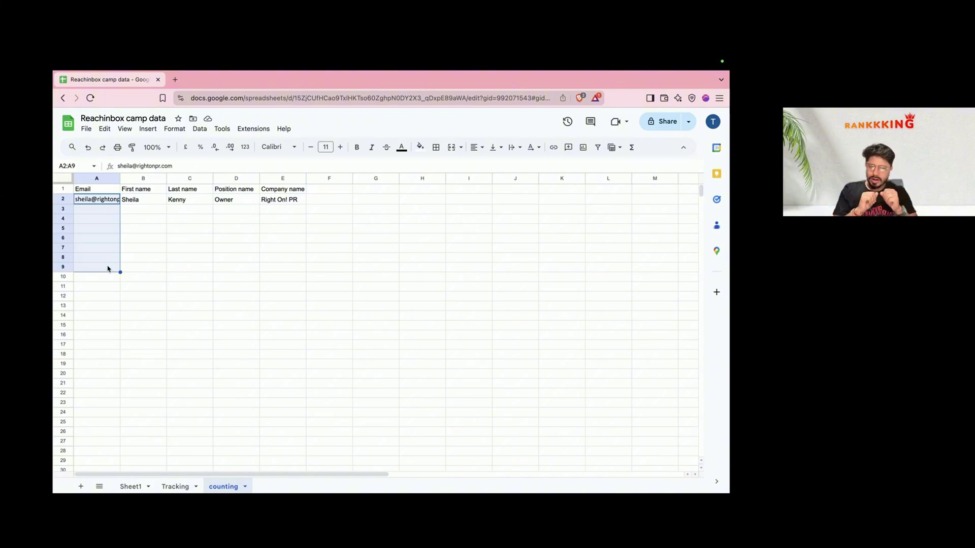
{"action": "left_click_drag", "start_coordinate": [105, 272], "coordinate": [105, 272]}
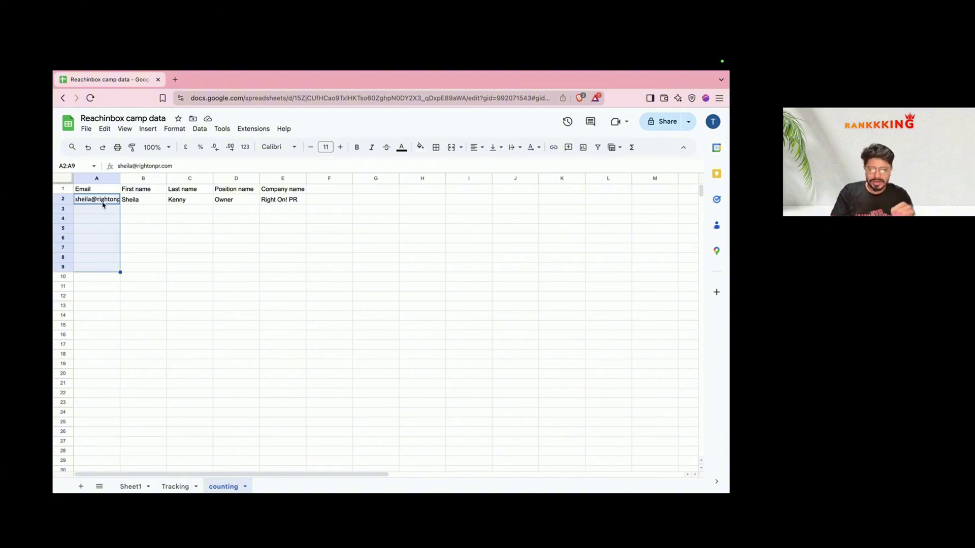
{"action": "left_click_drag", "start_coordinate": [102, 204], "coordinate": [106, 263]}
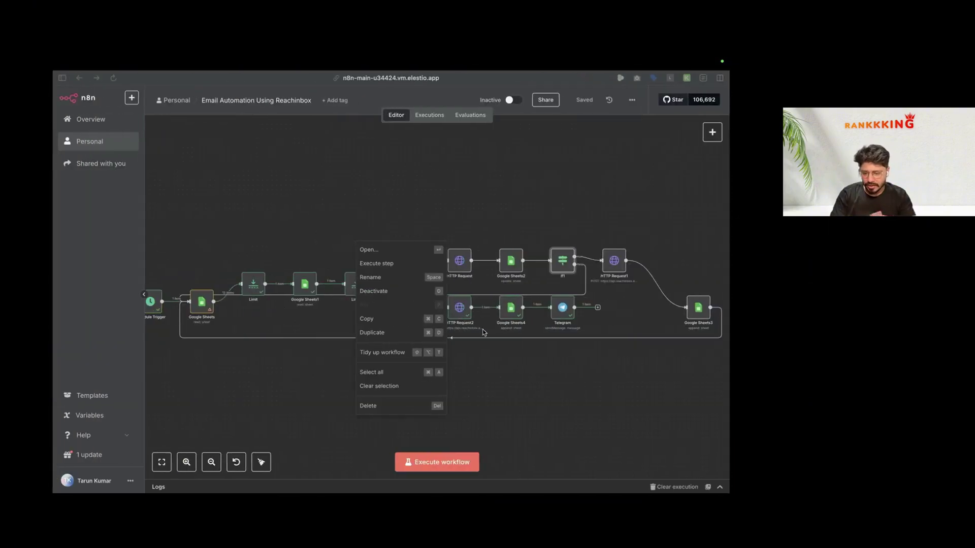
Step: Add a Google Sheets node after the Telegram node with the Delete rows or columns from sheet action
{"action": "scroll", "coordinate": [554, 317], "scroll_direction": "right", "scroll_amount": 3}
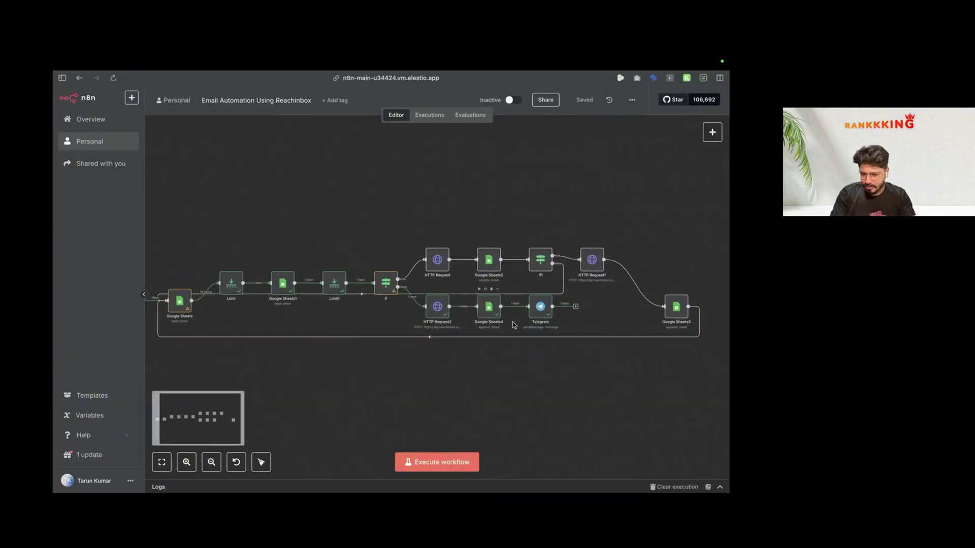
{"action": "left_click", "coordinate": [567, 308]}
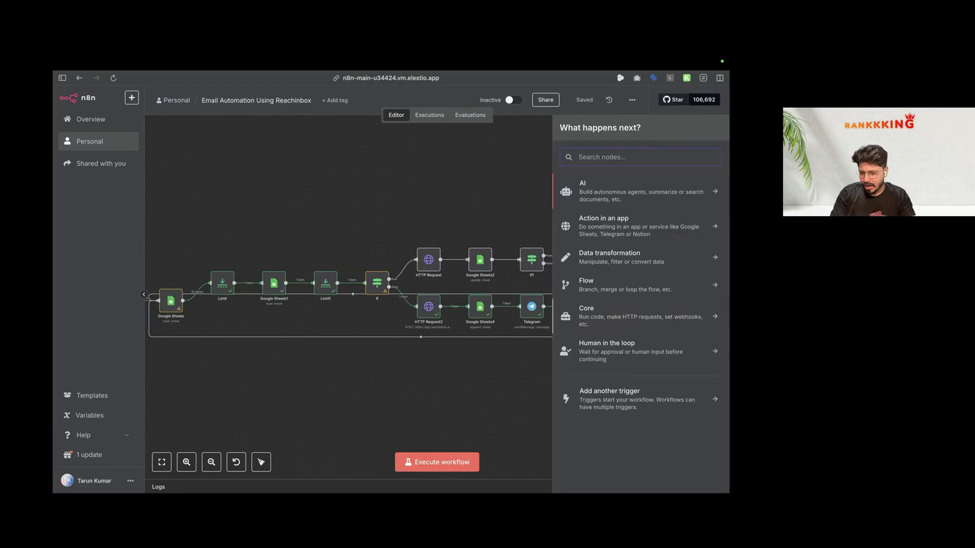
{"action": "type", "text": "sheet"}
{"action": "left_click", "coordinate": [627, 189]}
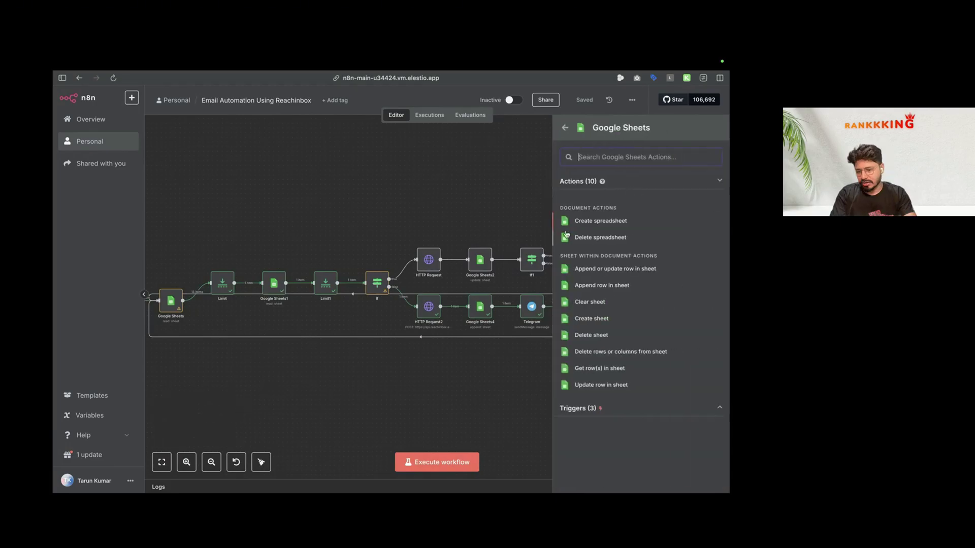
{"action": "type", "text": "de"}
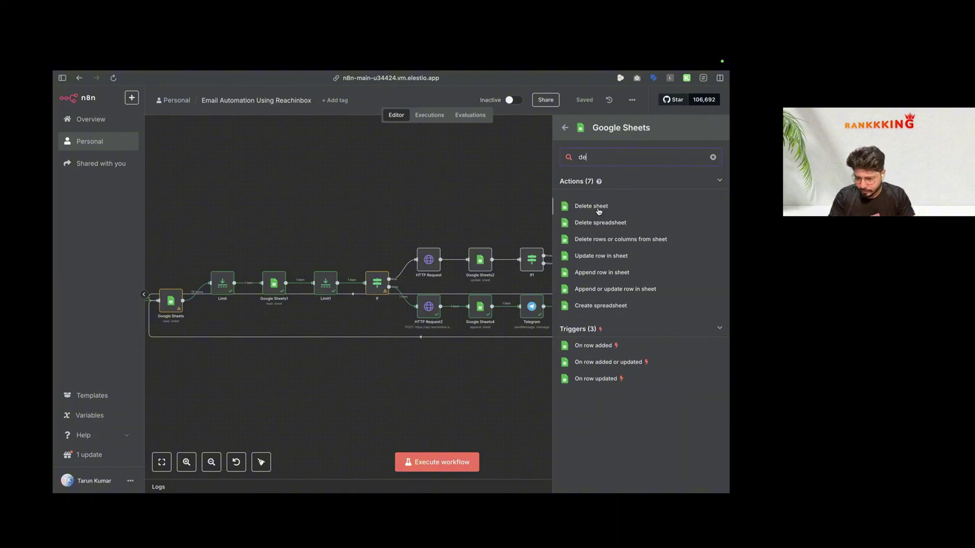
{"action": "left_click", "coordinate": [600, 240]}
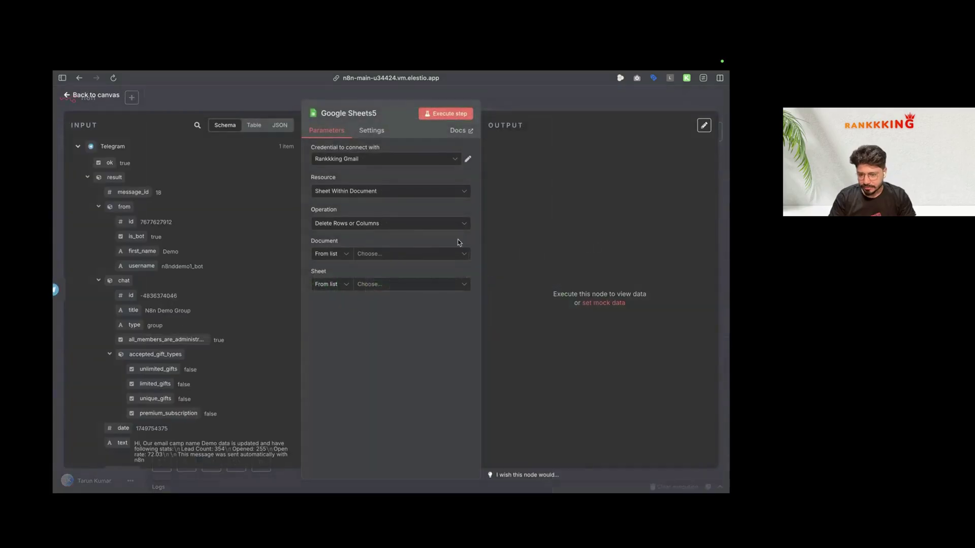
Step: Choose the Reachinbox camp data document and its counting sheet for the row deletion
{"action": "left_click", "coordinate": [373, 254]}
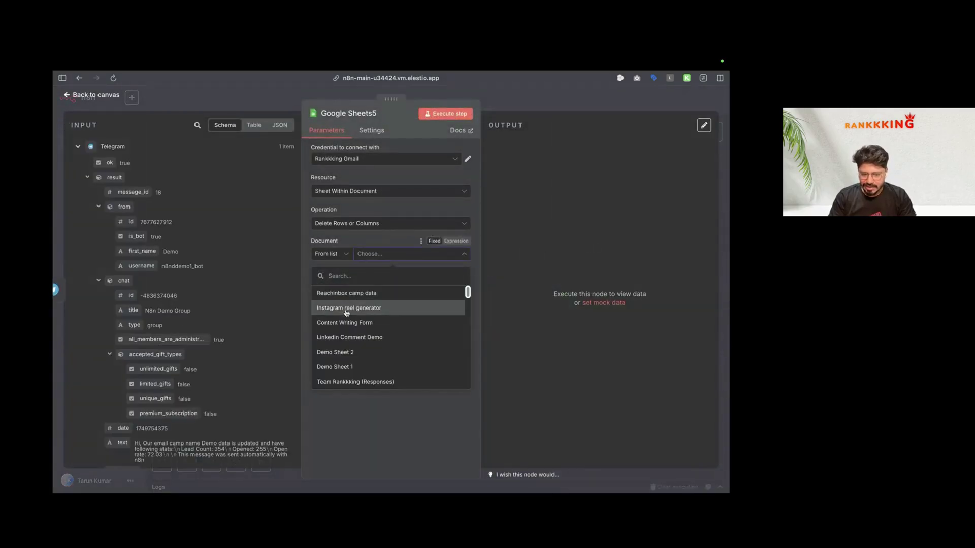
{"action": "left_click", "coordinate": [345, 294]}
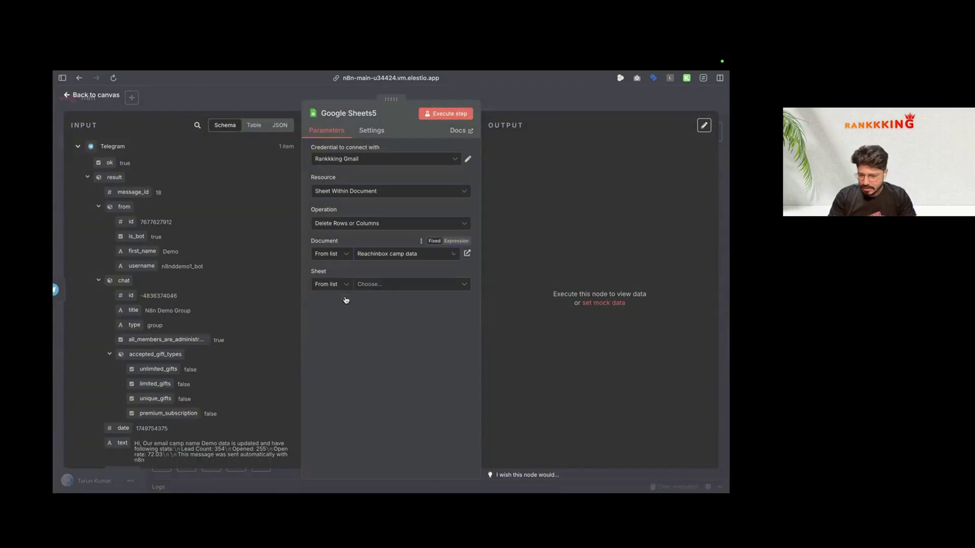
{"action": "left_click", "coordinate": [389, 285]}
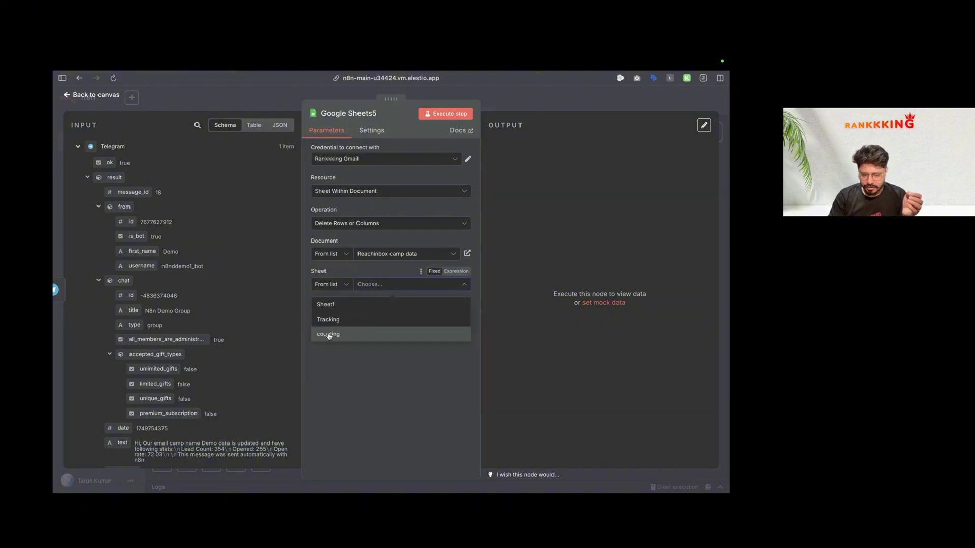
{"action": "left_click", "coordinate": [329, 335]}
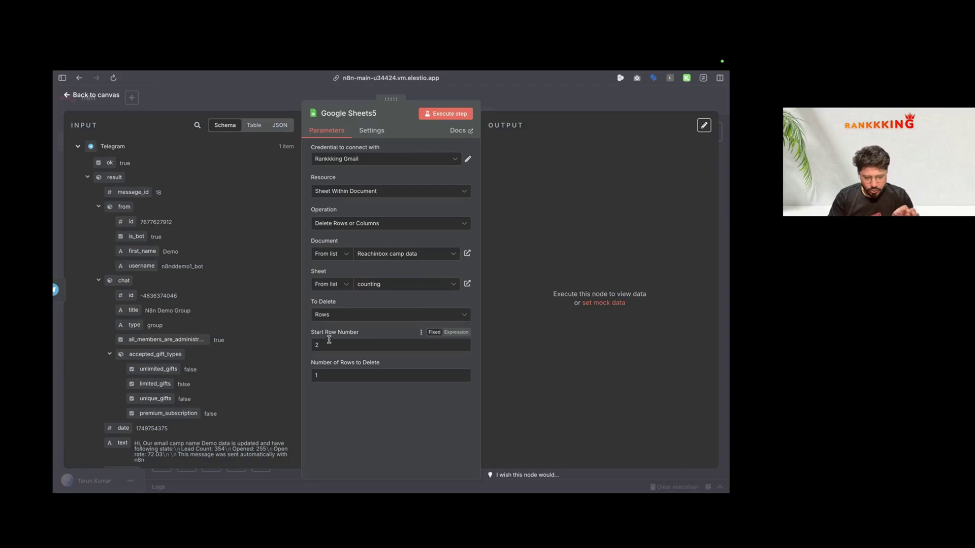
Step: Check the row range in the counting sheet and set the node's number of rows to delete to 11
{"action": "key", "text": "ctrl+Right"}
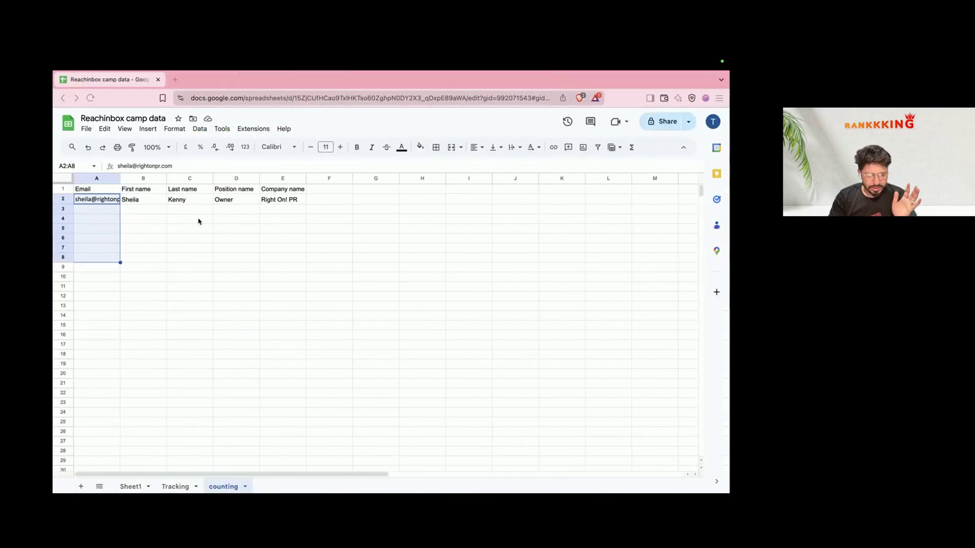
{"action": "left_click", "coordinate": [88, 286]}
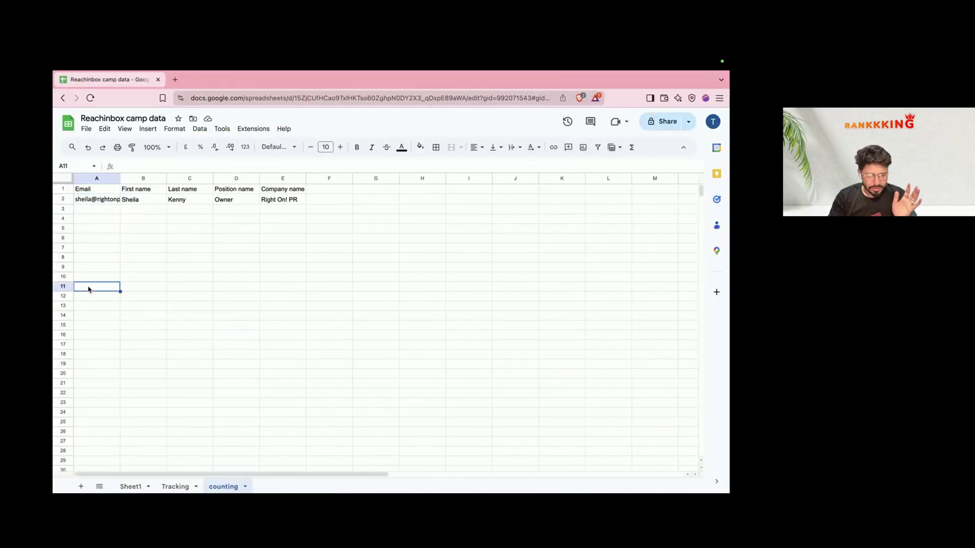
{"action": "key", "text": "ctrl+Left"}
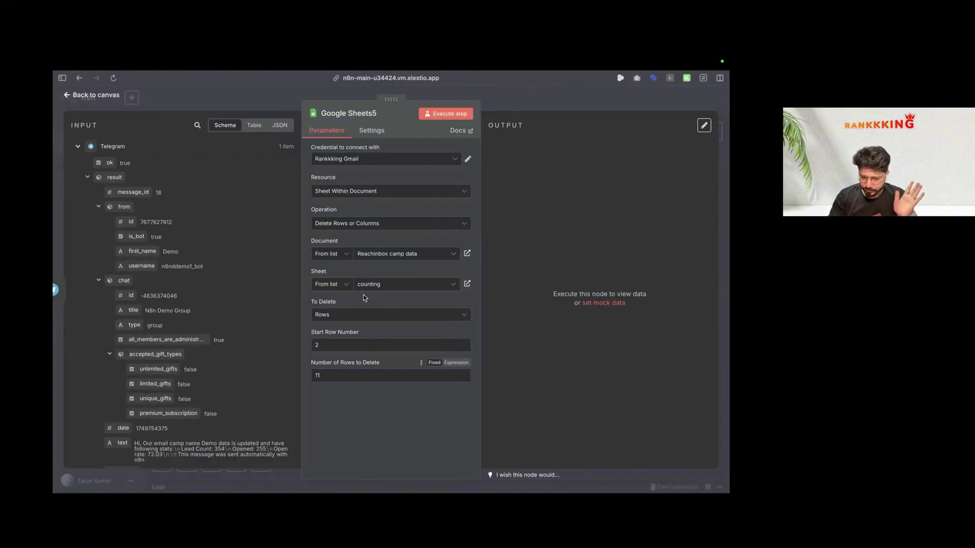
{"action": "key", "text": "ctrl+Right"}
{"action": "key", "text": "ctrl+Left"}
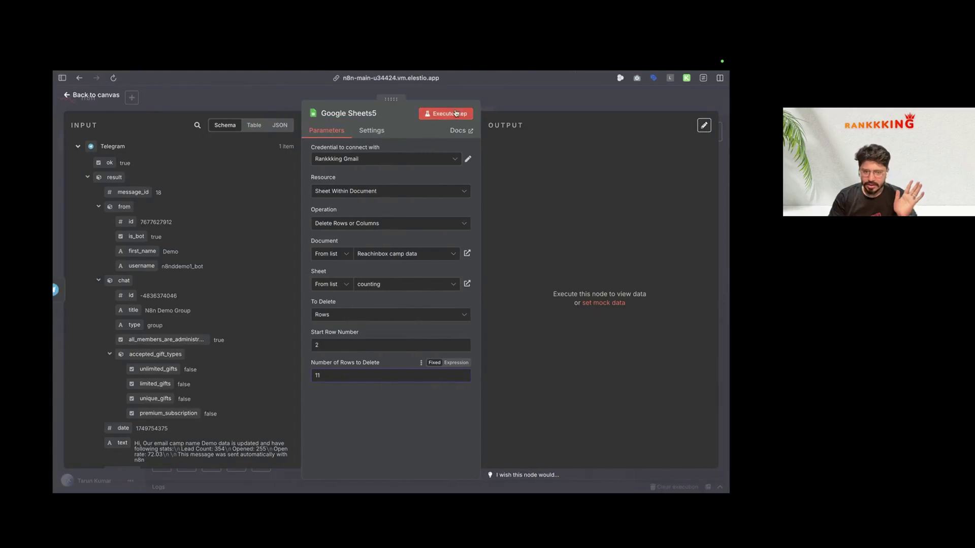
Step: Execute the row-deletion node, return to the canvas, and check row 2 of the counting sheet before switching back to n8n
{"action": "left_click", "coordinate": [455, 113]}
{"action": "left_click", "coordinate": [456, 113]}
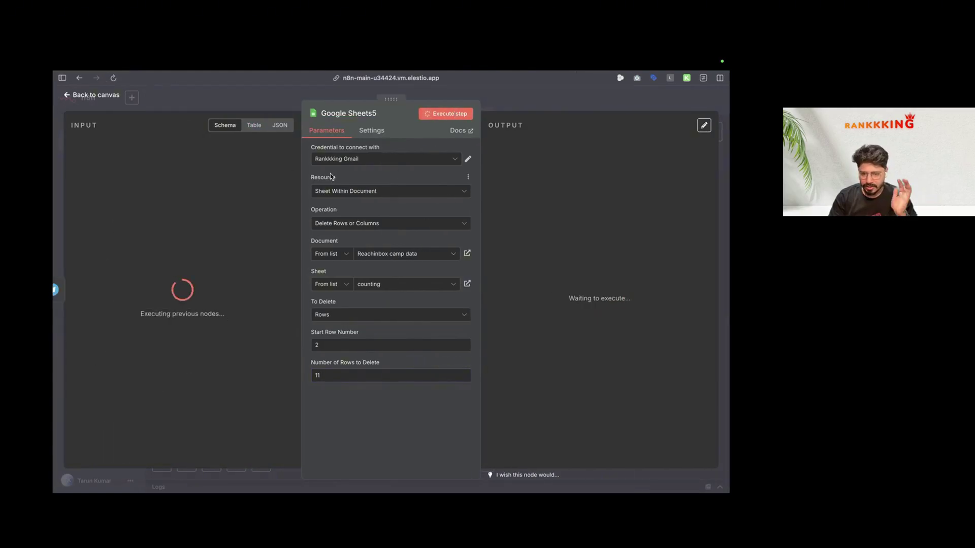
{"action": "left_click", "coordinate": [107, 96]}
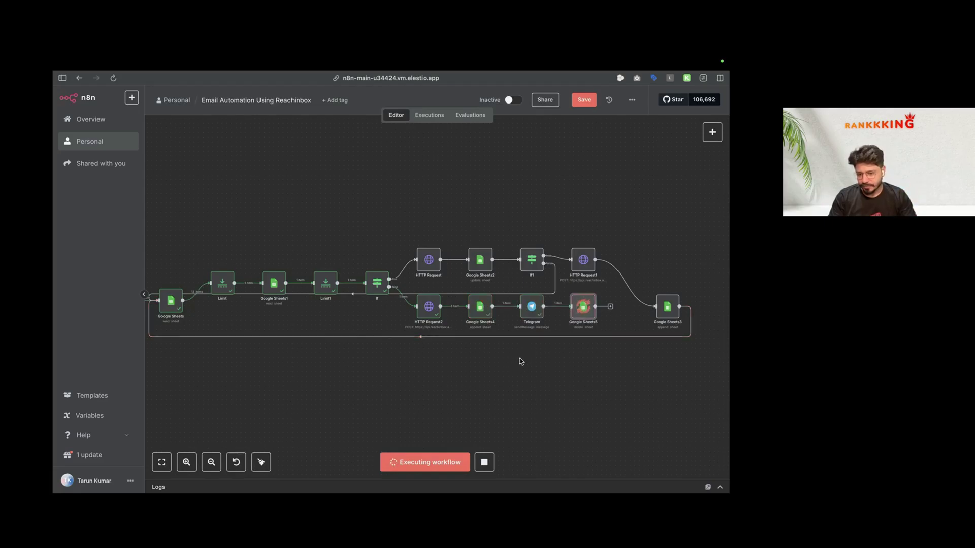
{"action": "key", "text": "ctrl+Right"}
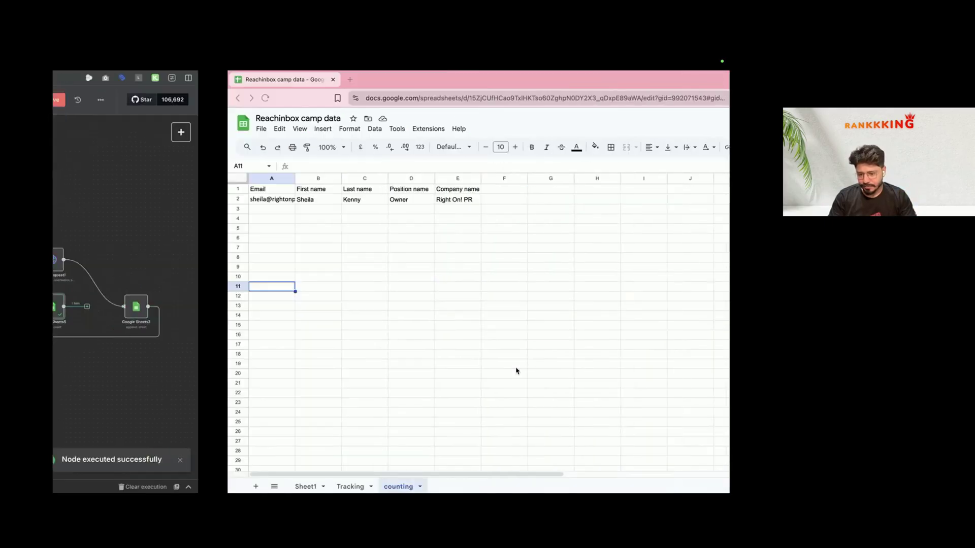
{"action": "left_click", "coordinate": [116, 200]}
{"action": "left_click_drag", "start_coordinate": [128, 202], "coordinate": [308, 203]}
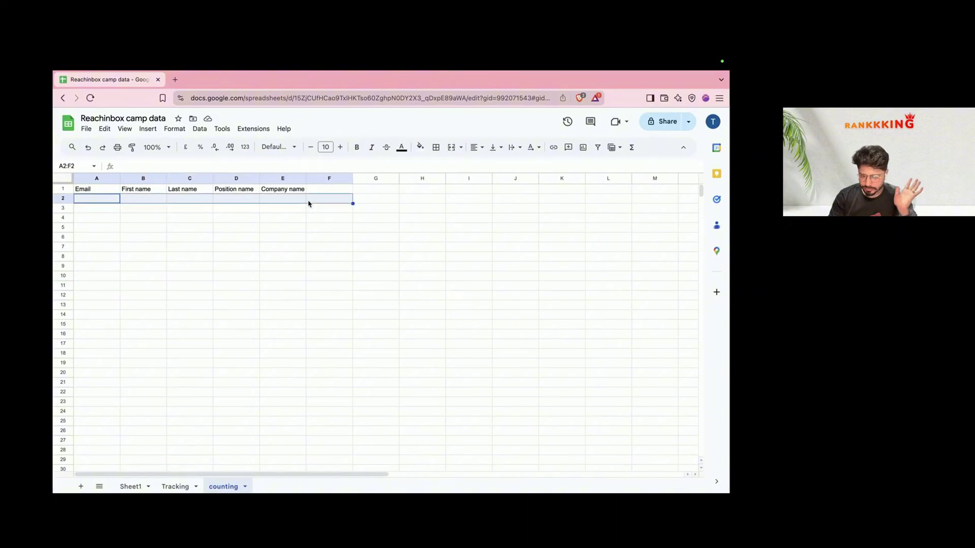
{"action": "key", "text": "ctrl+Left"}
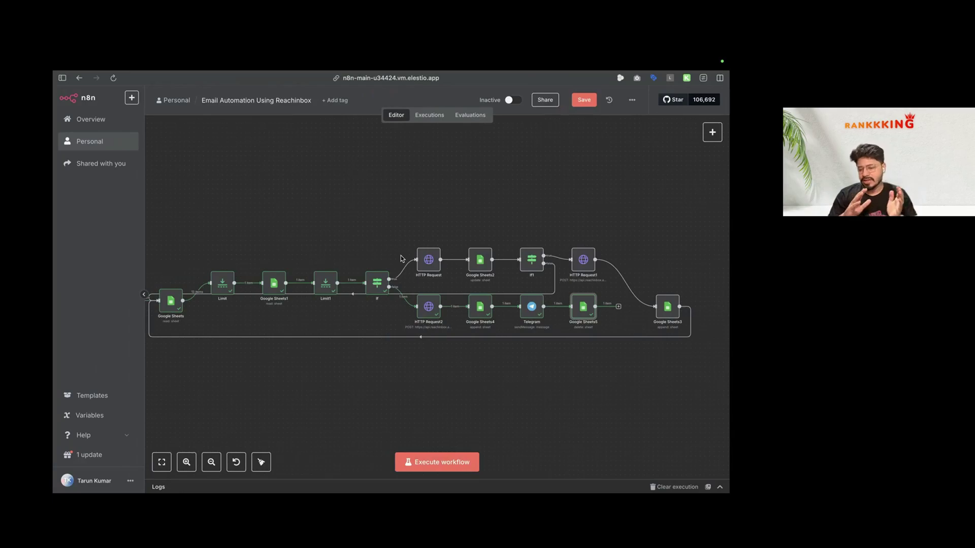
Step: Change the If node's first condition operator to is less than or equal to, return to the canvas, and save the workflow
{"action": "double_click", "coordinate": [381, 282]}
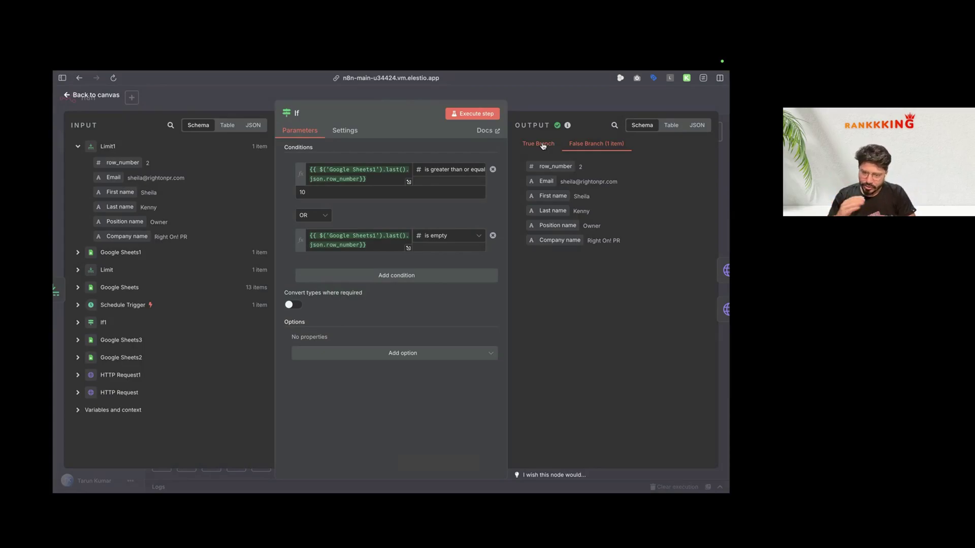
{"action": "left_click", "coordinate": [463, 170]}
{"action": "mouse_move", "coordinate": [468, 265]}
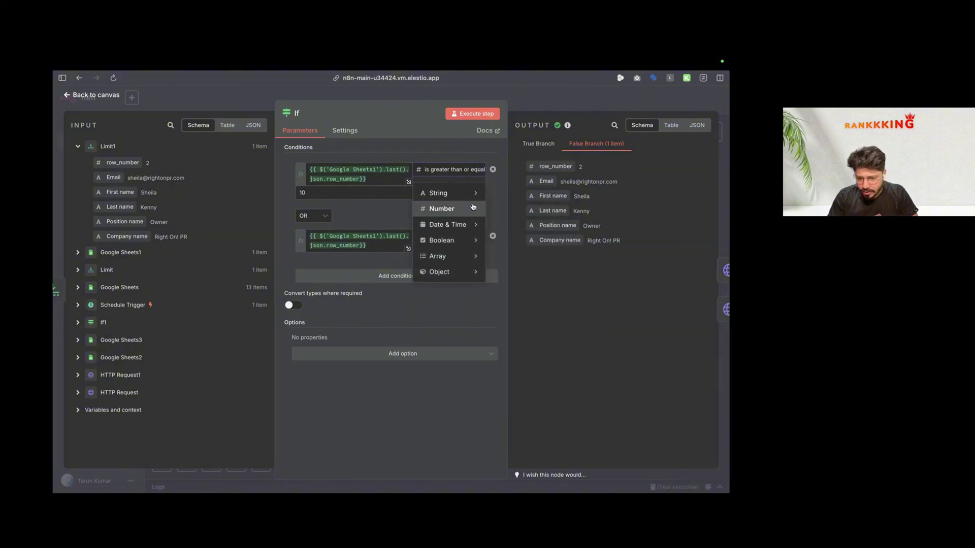
{"action": "mouse_move", "coordinate": [457, 208]}
{"action": "left_click", "coordinate": [515, 354]}
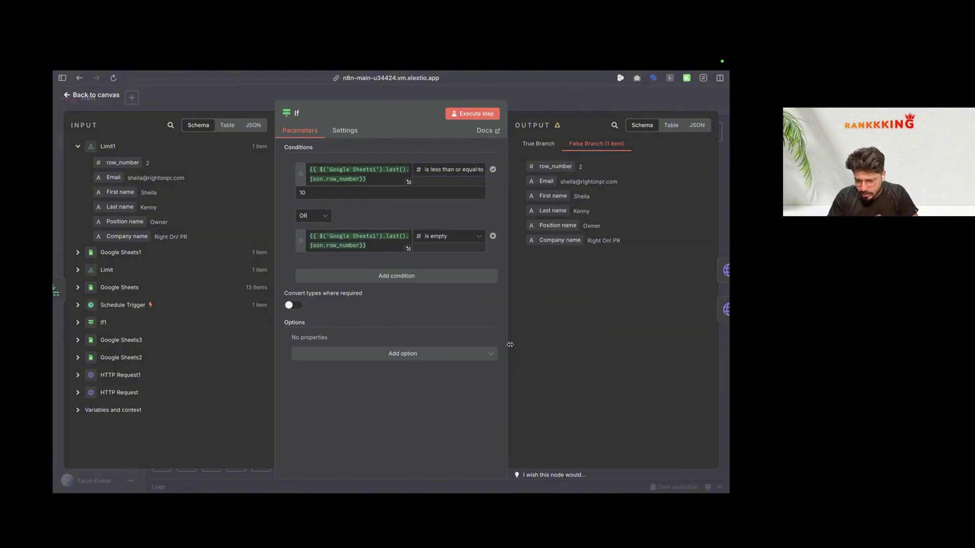
{"action": "left_click", "coordinate": [122, 96]}
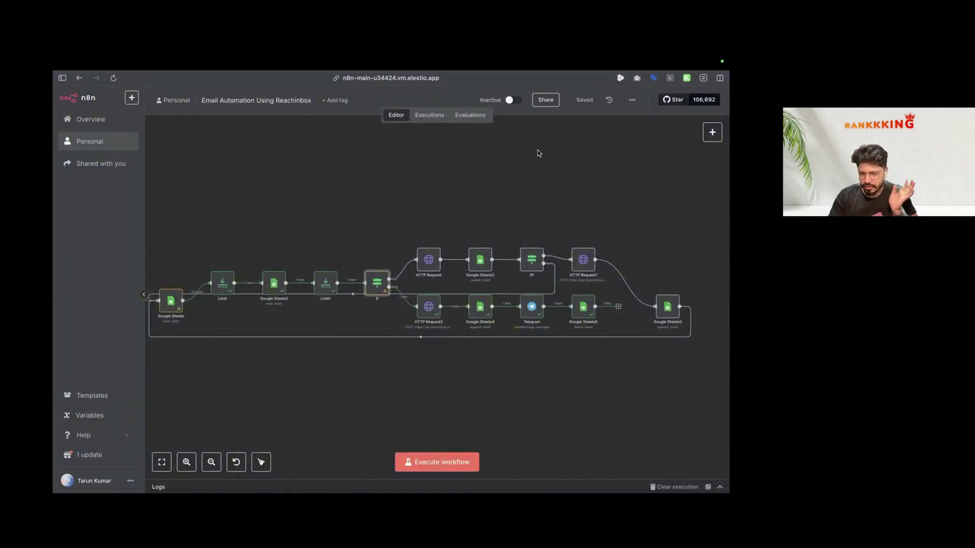
Step: Review the whole workflow from the Schedule Trigger to the final nodes, and switch to the counting sheet in the spreadsheet
{"action": "scroll", "coordinate": [532, 178], "scroll_direction": "left", "scroll_amount": 3}
{"action": "scroll", "coordinate": [532, 181], "scroll_direction": "down", "scroll_amount": 2}
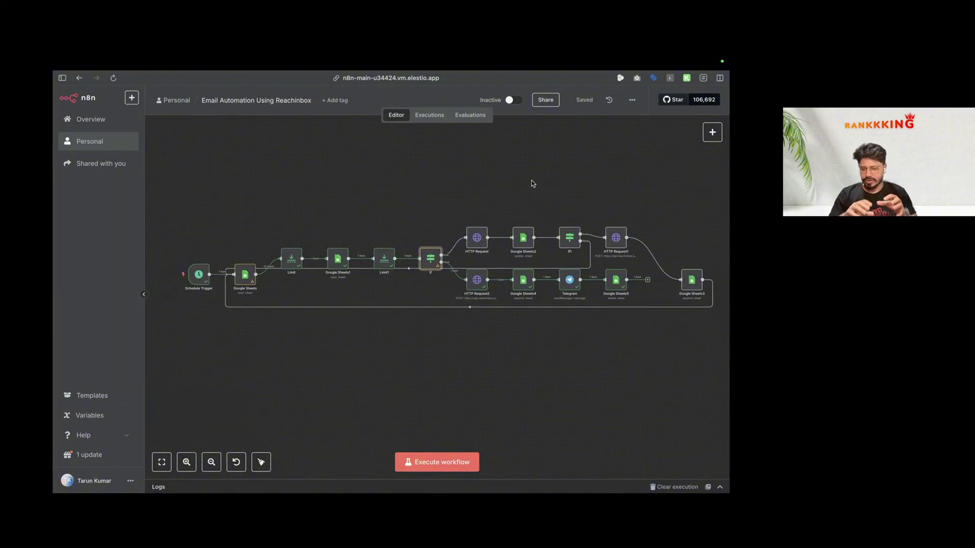
{"action": "scroll", "coordinate": [547, 292], "scroll_direction": "up", "scroll_amount": 2}
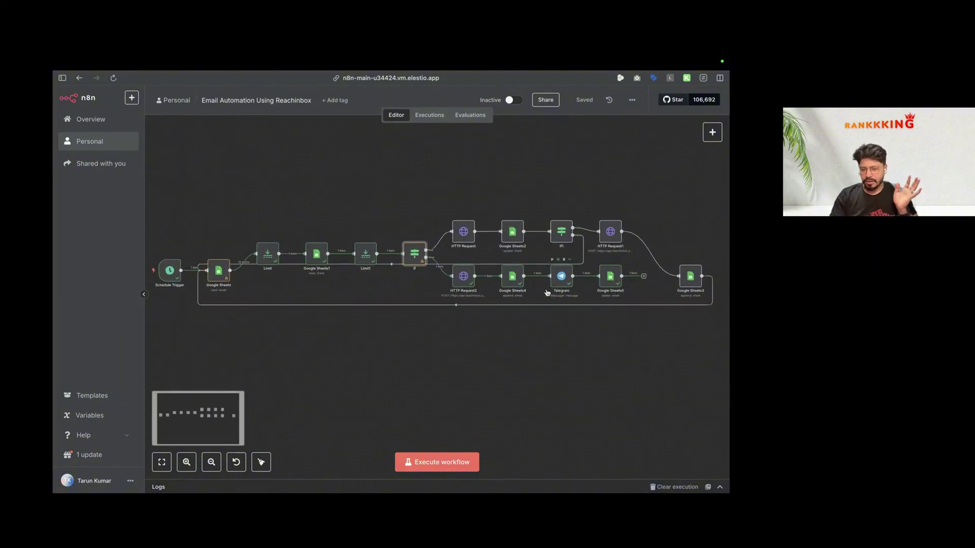
{"action": "scroll", "coordinate": [547, 292], "scroll_direction": "right", "scroll_amount": 2}
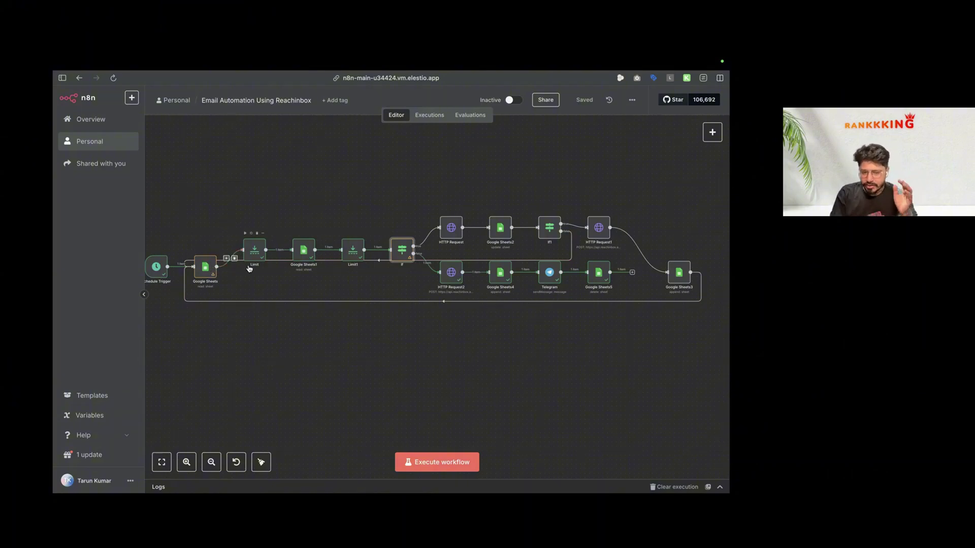
{"action": "key", "text": "ctrl+Right"}
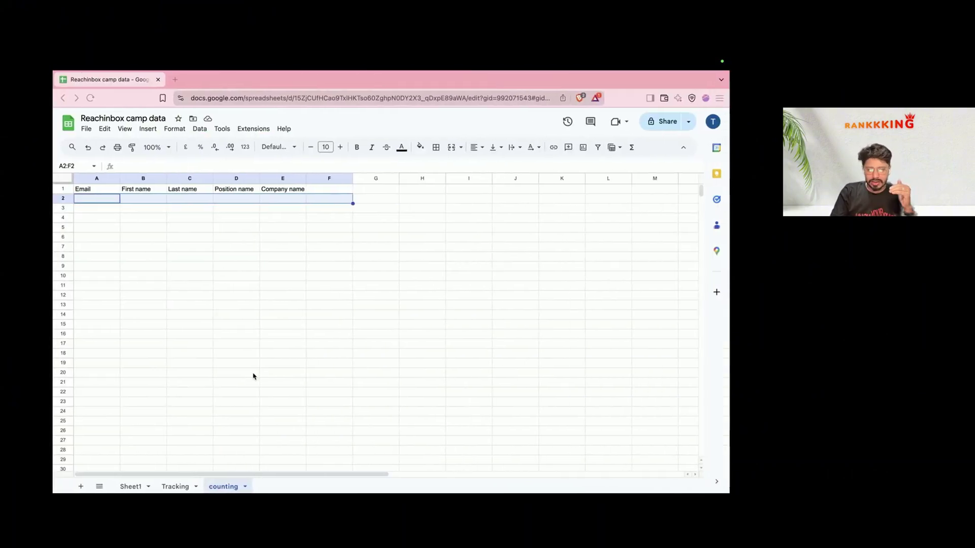
Step: Review the Status cells in rows 2 to 15 of Sheet1 in the lead spreadsheet, and switch back to the n8n workflow
{"action": "left_click", "coordinate": [131, 487]}
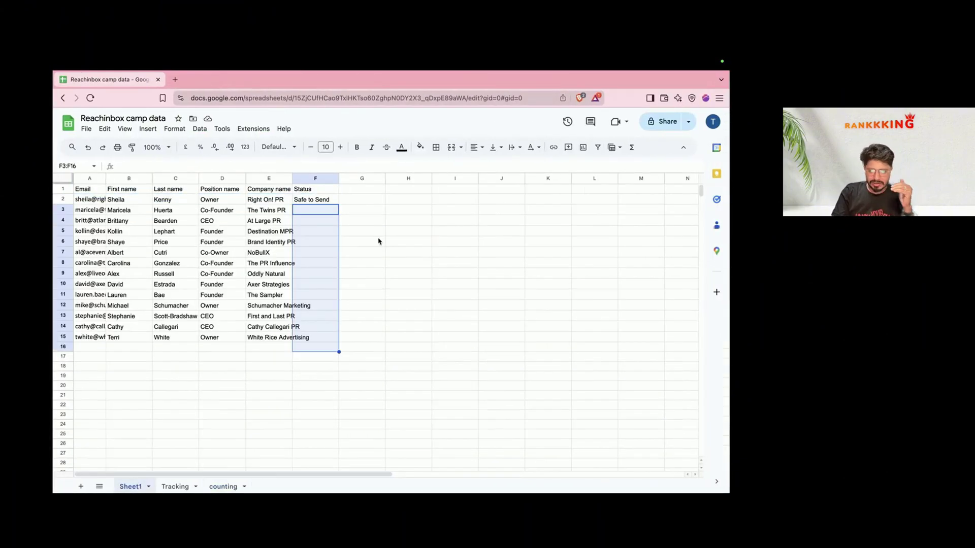
{"action": "left_click", "coordinate": [320, 215]}
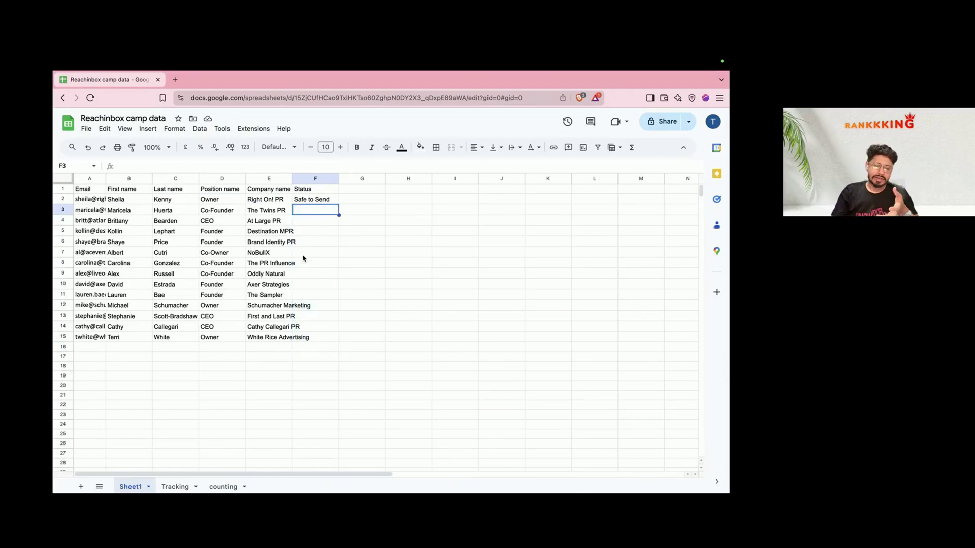
{"action": "left_click_drag", "start_coordinate": [311, 203], "coordinate": [315, 261]}
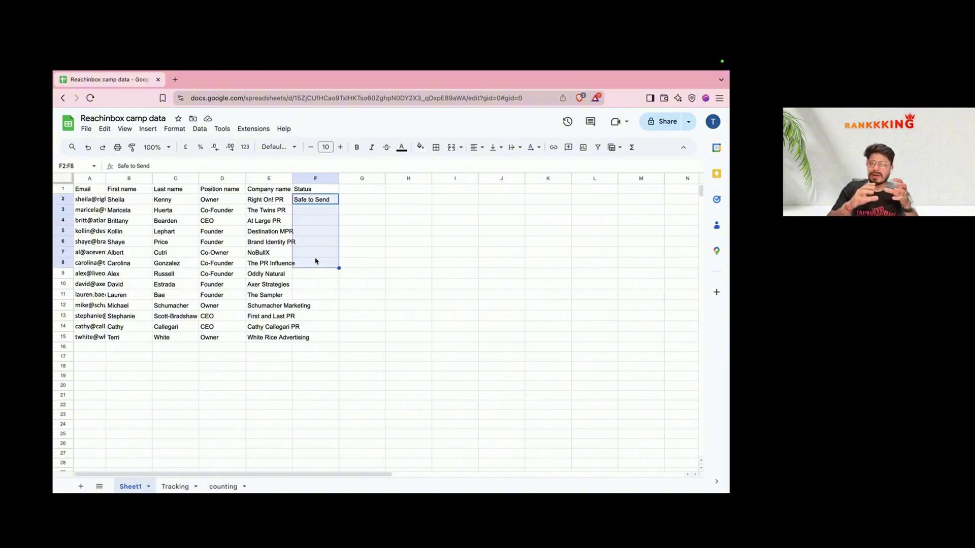
{"action": "left_click_drag", "start_coordinate": [308, 202], "coordinate": [311, 337]}
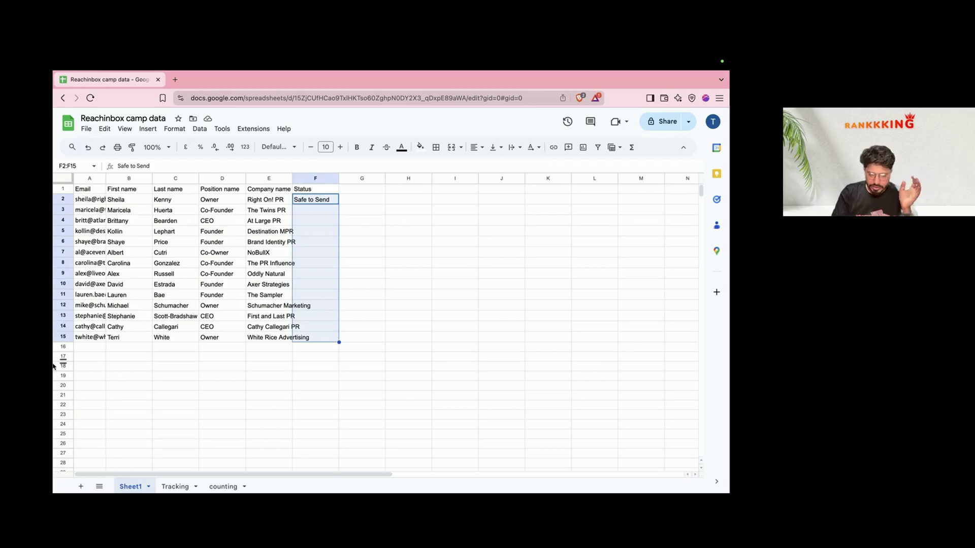
{"action": "scroll", "coordinate": [391, 285], "scroll_direction": "left", "scroll_amount": 5}
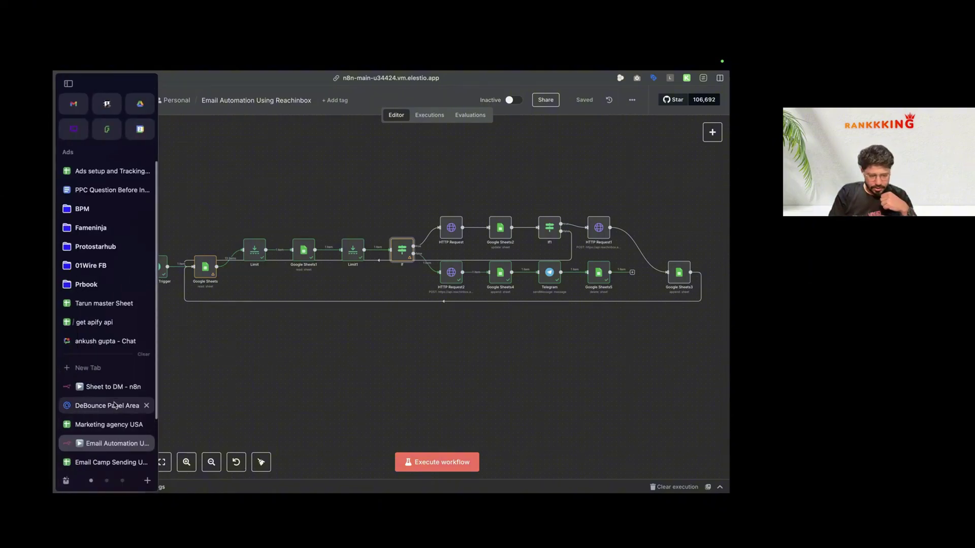
Step: Switch to the Email Camp Sending Using ReachInbox plan and review its steps, including the final "Clear Counting Data 2 to 11" entry
{"action": "left_click", "coordinate": [114, 426]}
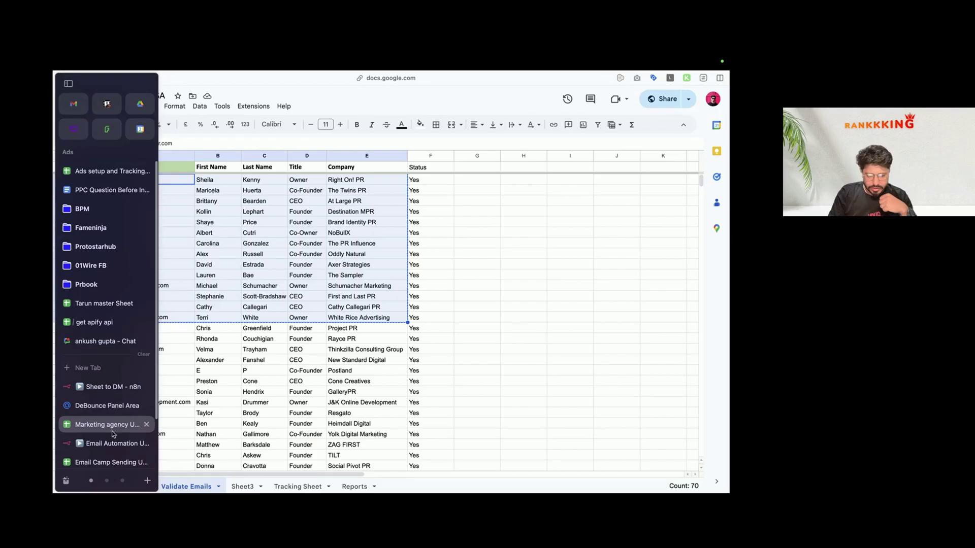
{"action": "left_click", "coordinate": [112, 461]}
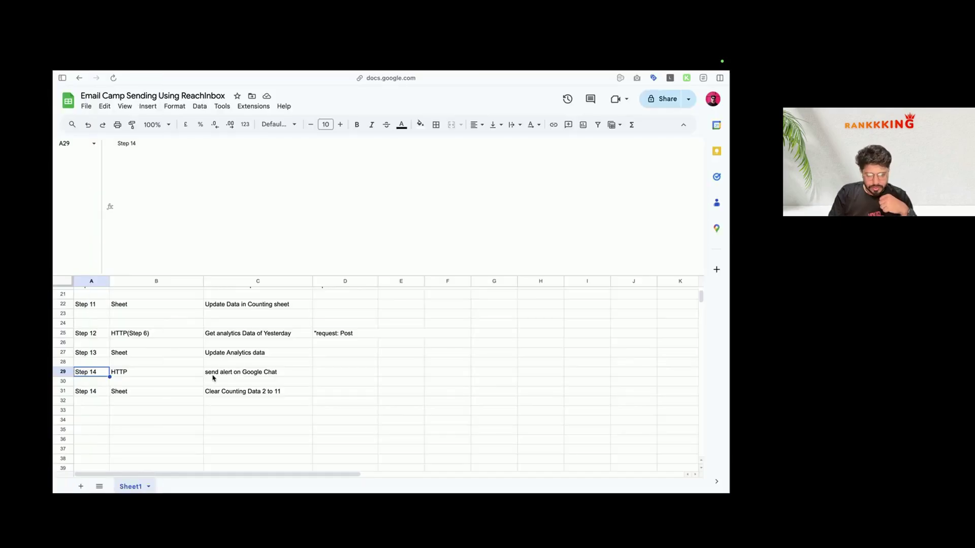
{"action": "scroll", "coordinate": [177, 390], "scroll_direction": "down", "scroll_amount": 1}
{"action": "left_click", "coordinate": [106, 390]}
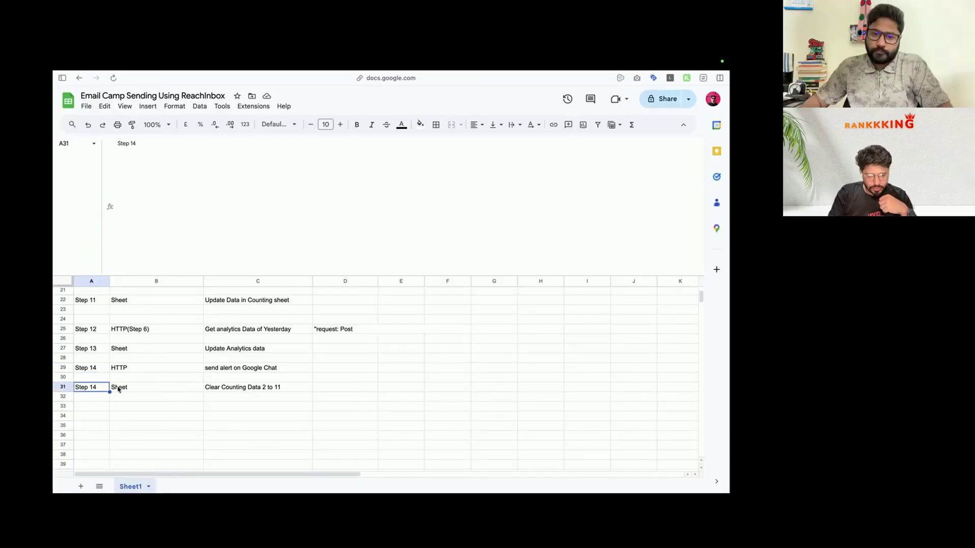
{"action": "left_click", "coordinate": [222, 391]}
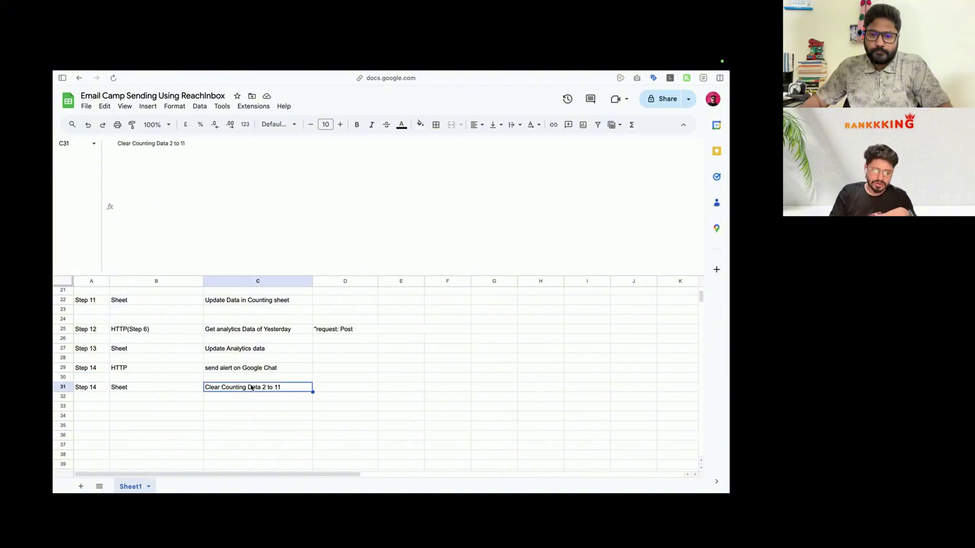
{"action": "scroll", "coordinate": [251, 388], "scroll_direction": "up", "scroll_amount": 3}
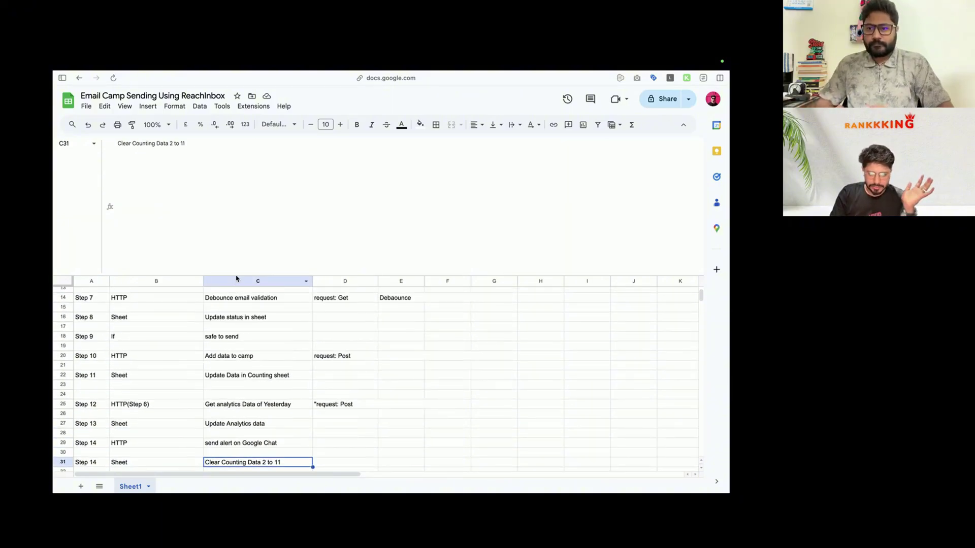
Step: Shrink the plan spreadsheet's formula bar to a single line and return to the email automation workflow in n8n
{"action": "left_click_drag", "start_coordinate": [235, 274], "coordinate": [288, 132]}
{"action": "mouse_move", "coordinate": [54, 329]}
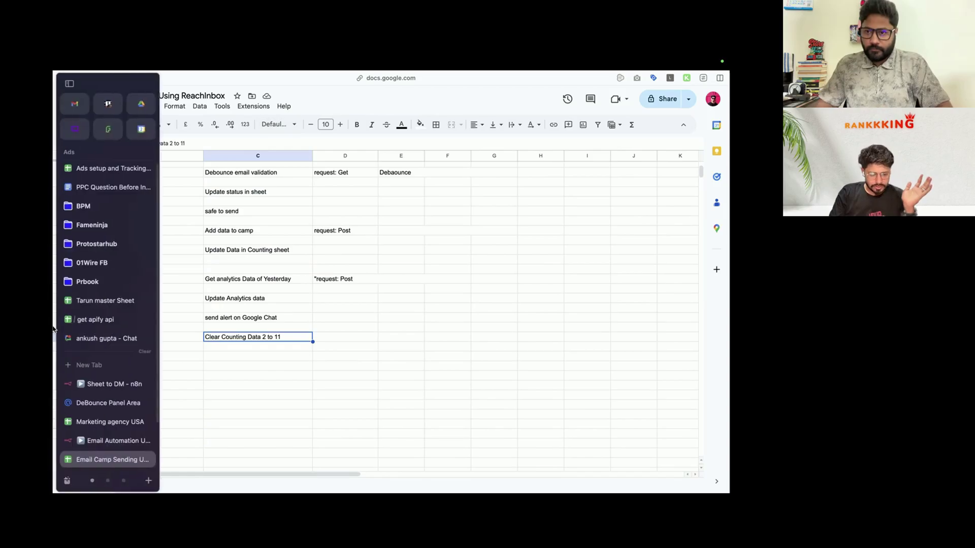
{"action": "left_click", "coordinate": [112, 441]}
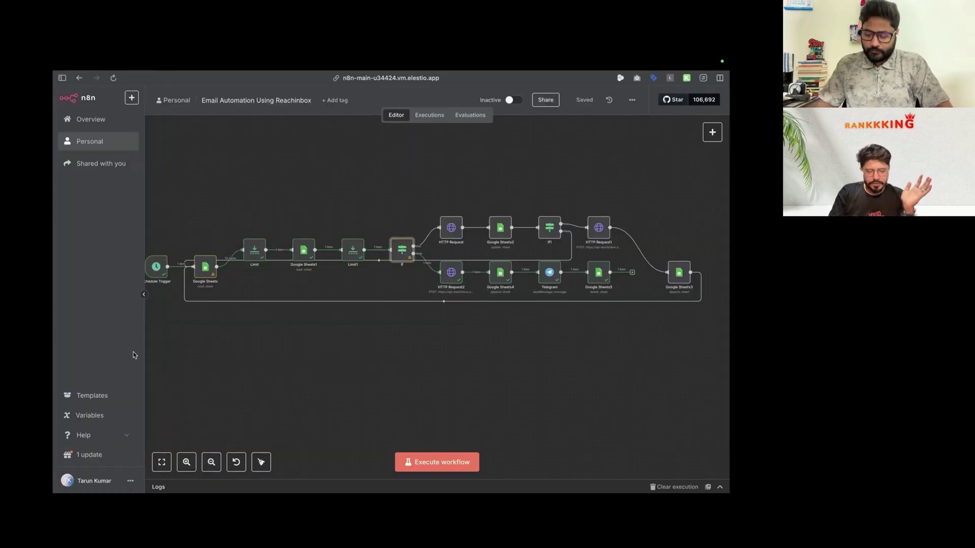
Step: Switch to Telegram showing the N8n Demo Group alerts and close its window
{"action": "key", "text": "super+Tab"}
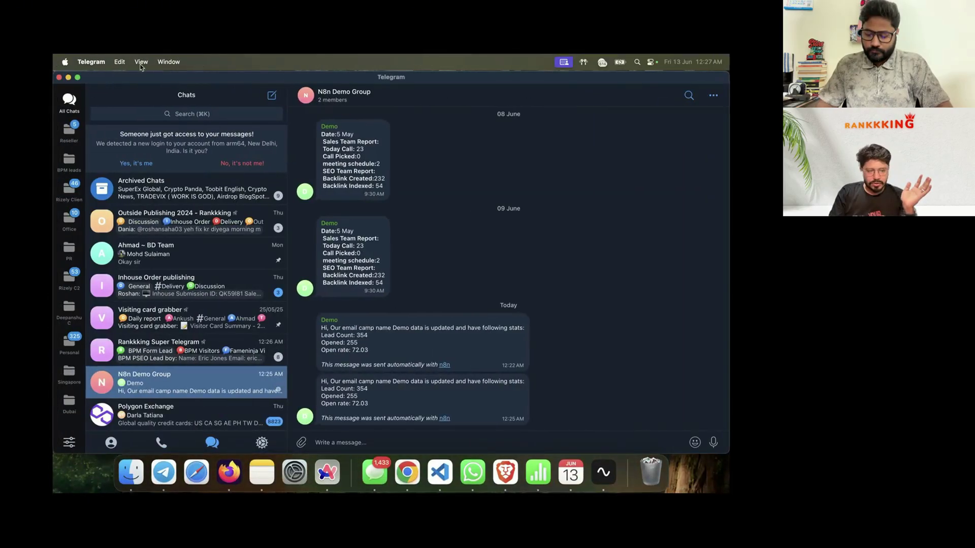
{"action": "left_click", "coordinate": [60, 77]}
{"action": "key", "text": "super+q"}
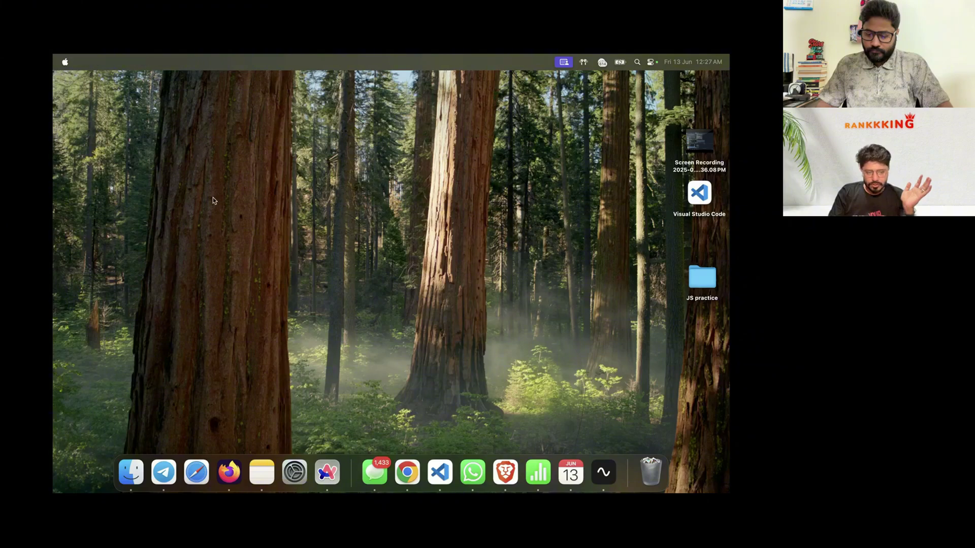